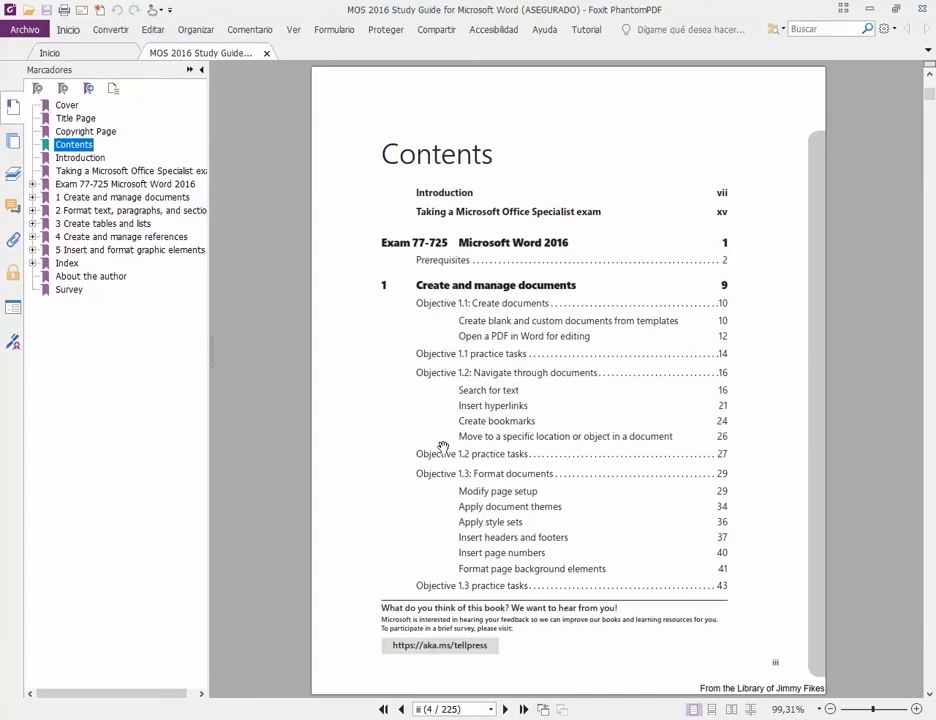
# - Open the study guide's "Modify page setup" section, review how to open the Page Setup dialog, and switch to Word
pyautogui.click(507, 487)
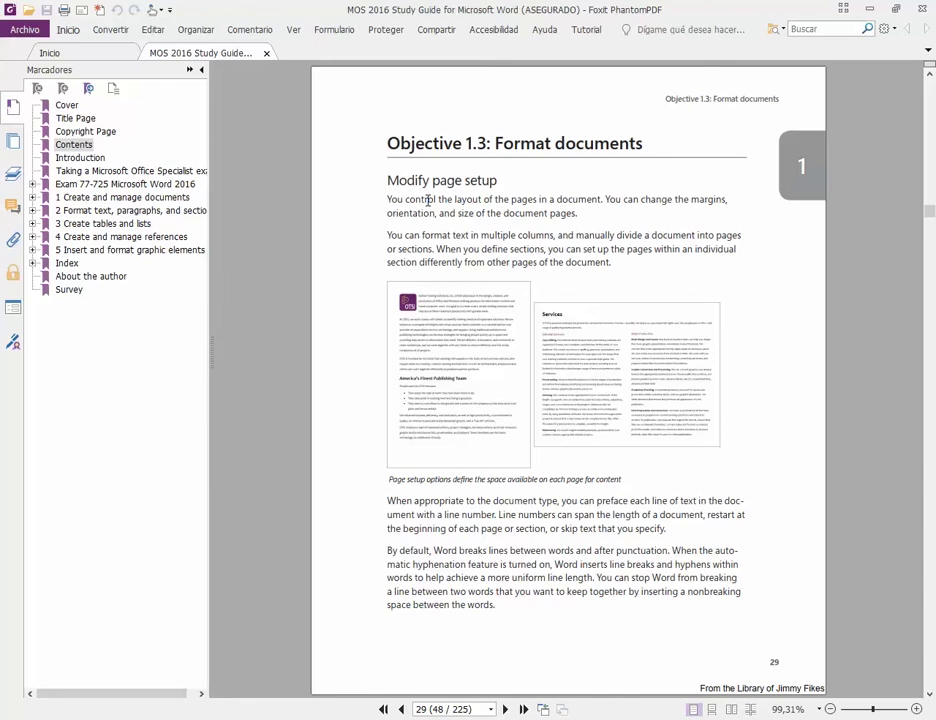
pyautogui.scroll(-1, 432, 221)
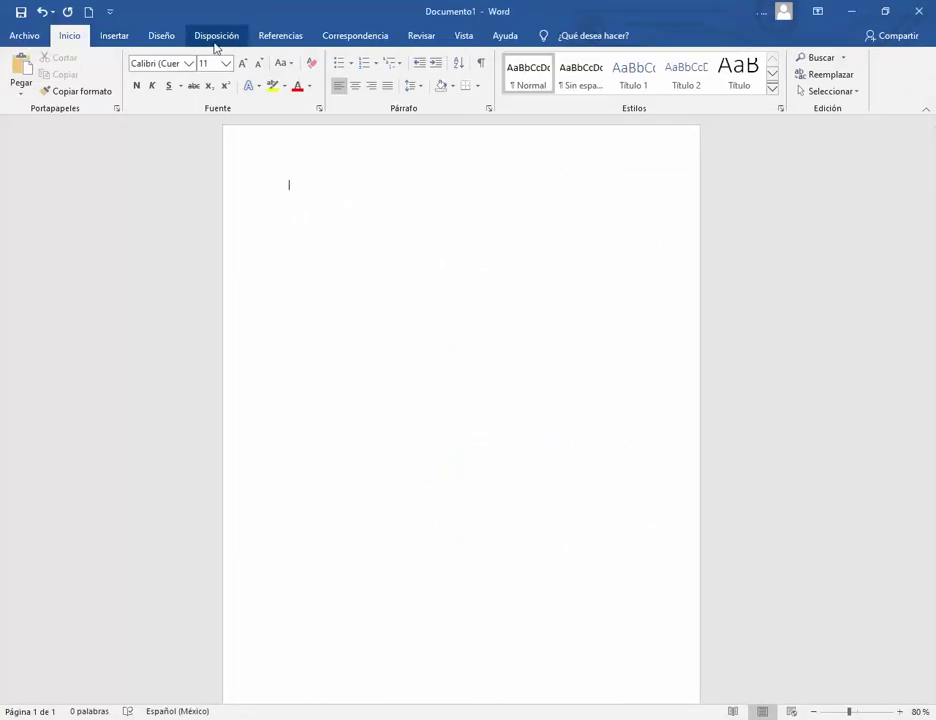
pyautogui.click(216, 38)
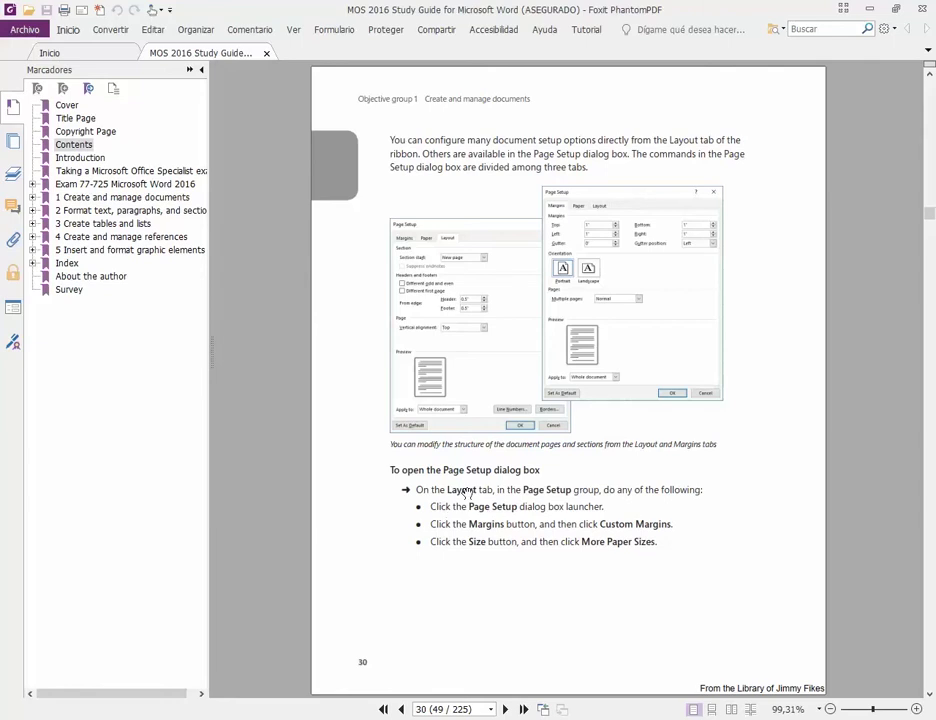
pyautogui.doubleClick(464, 489)
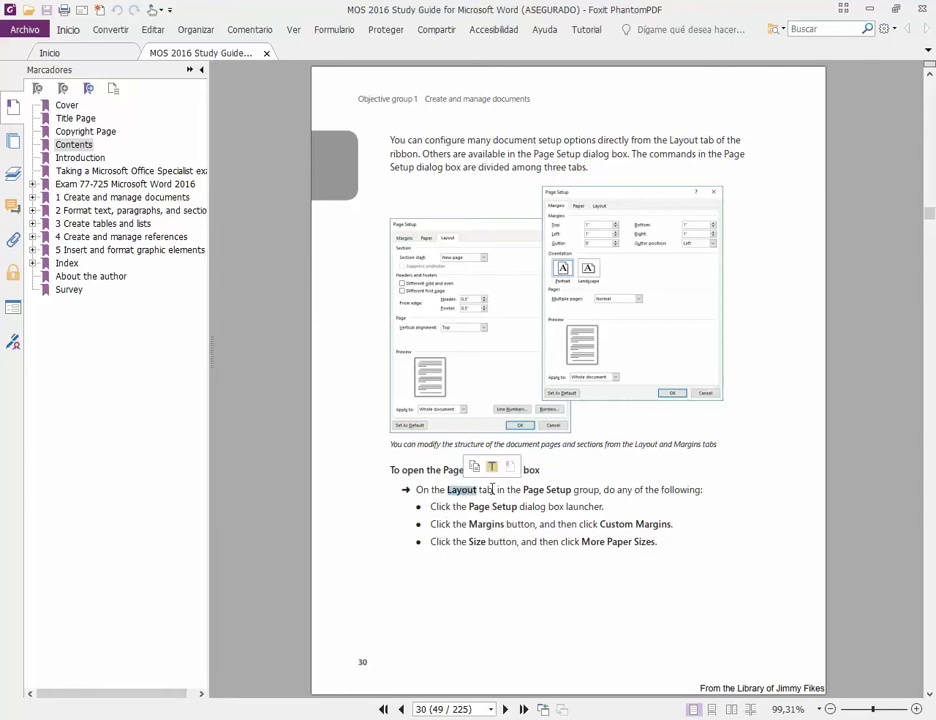
pyautogui.click(521, 489)
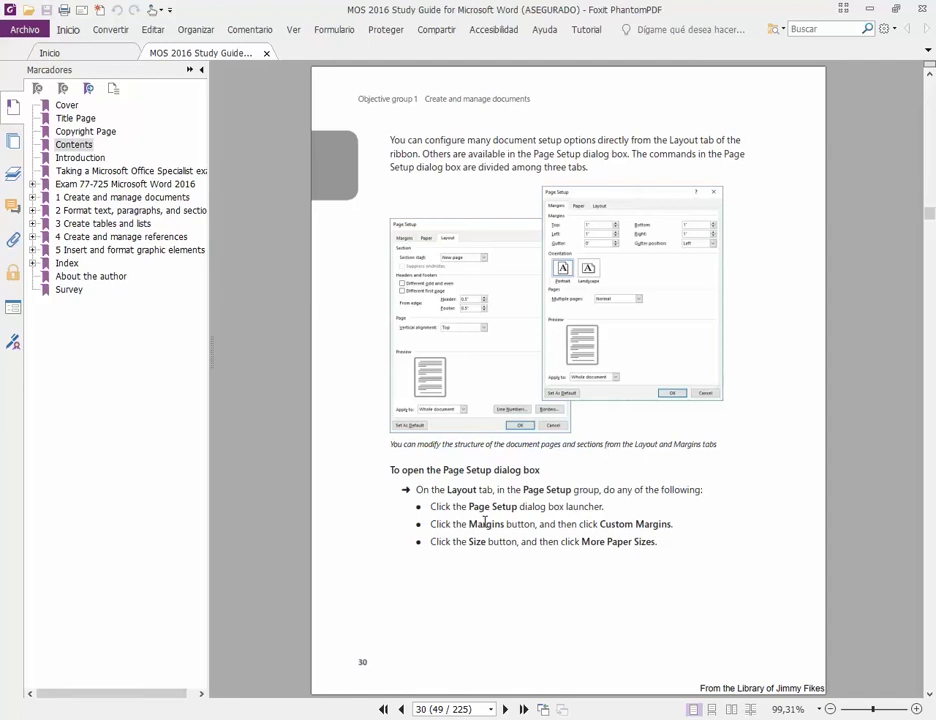
pyautogui.tripleClick(484, 523)
pyautogui.click(625, 538)
pyautogui.moveTo(636, 541); pyautogui.dragTo(582, 541)
pyautogui.moveTo(340, 719)
pyautogui.click(340, 660)
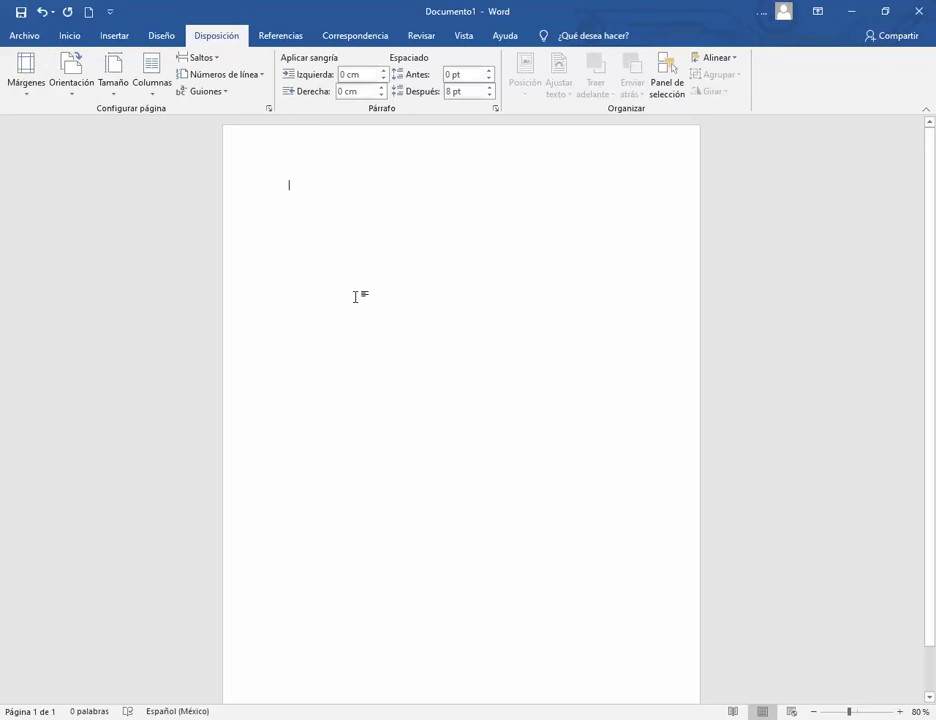
# - Set the paper size to Legal (8 1/2 x 14 pulg.), inspect the page length, and return it to Carta (8,5 x 11 pulg.)
pyautogui.click(109, 92)
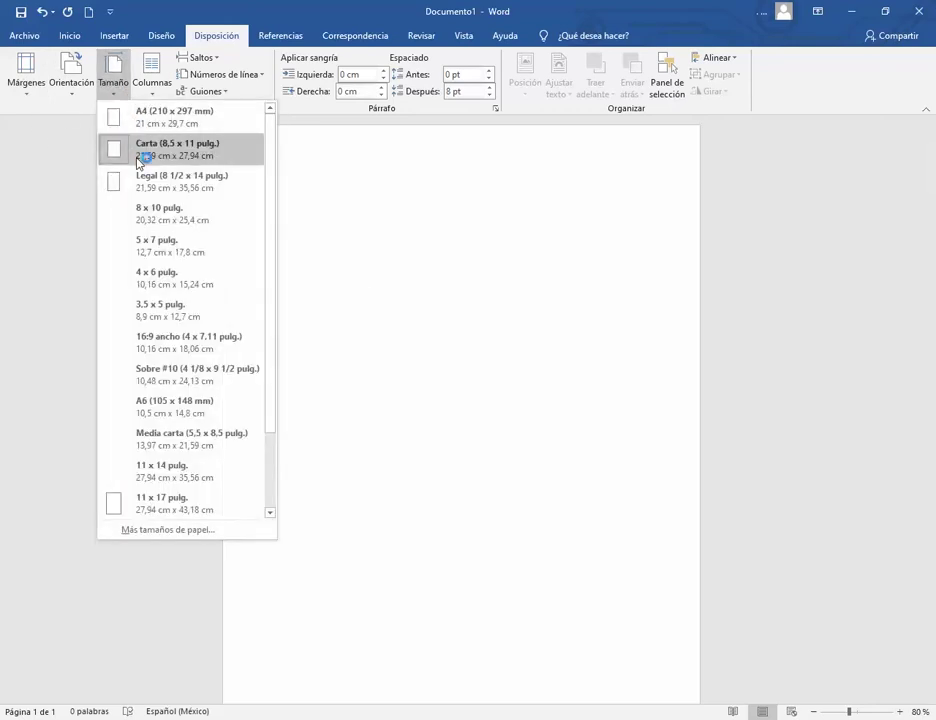
pyautogui.click(148, 185)
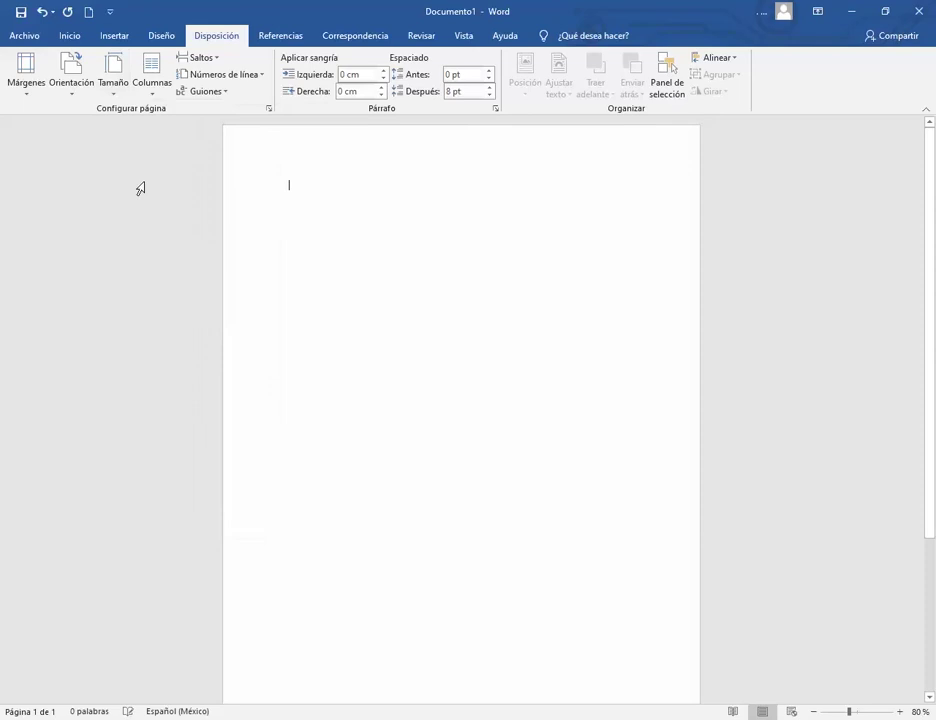
pyautogui.scroll(-2, 345, 335)
pyautogui.scroll(-1, 350, 337)
pyautogui.scroll(4, 350, 337)
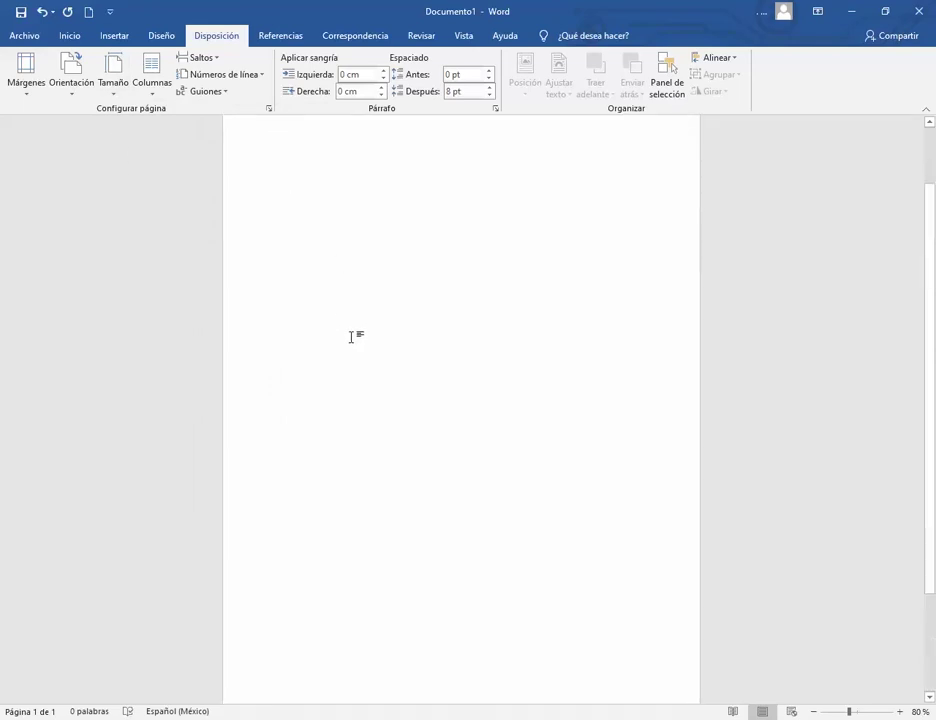
pyautogui.scroll(-4, 350, 337)
pyautogui.scroll(4, 350, 337)
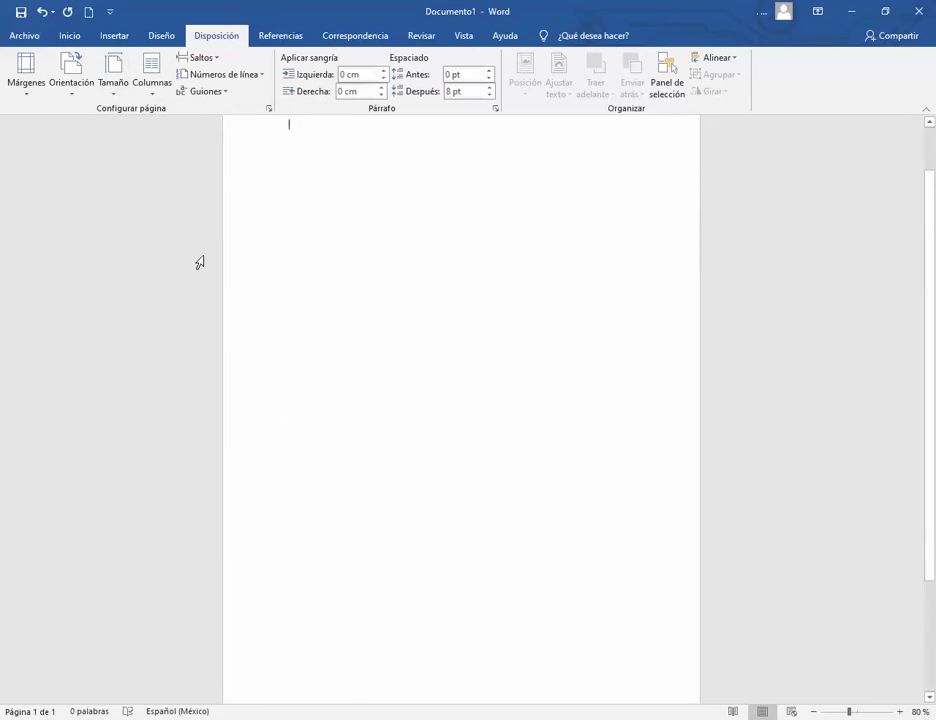
pyautogui.click(118, 90)
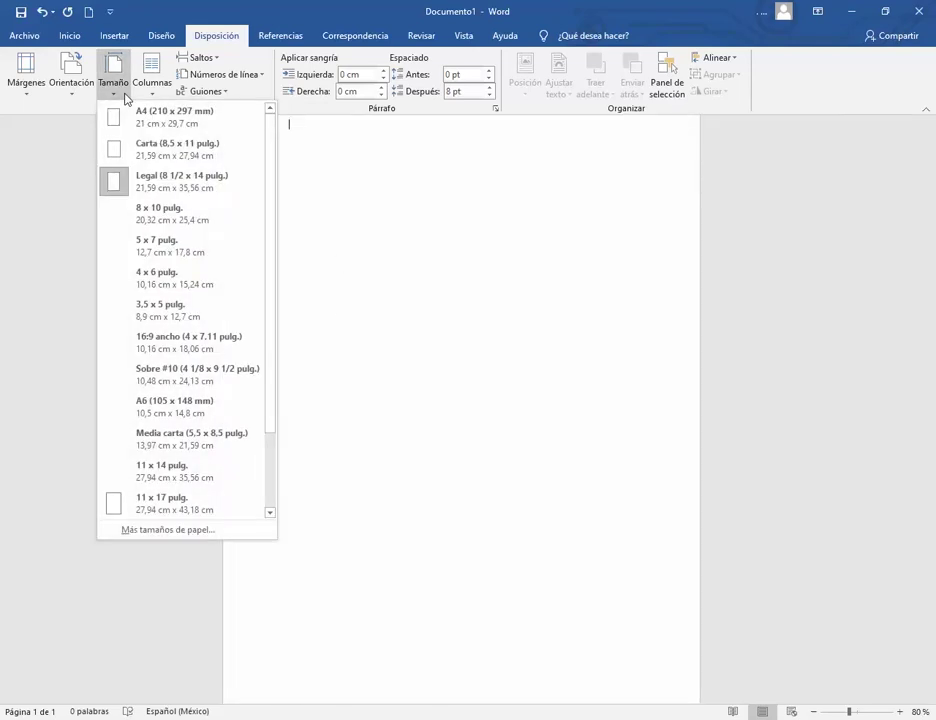
pyautogui.click(204, 166)
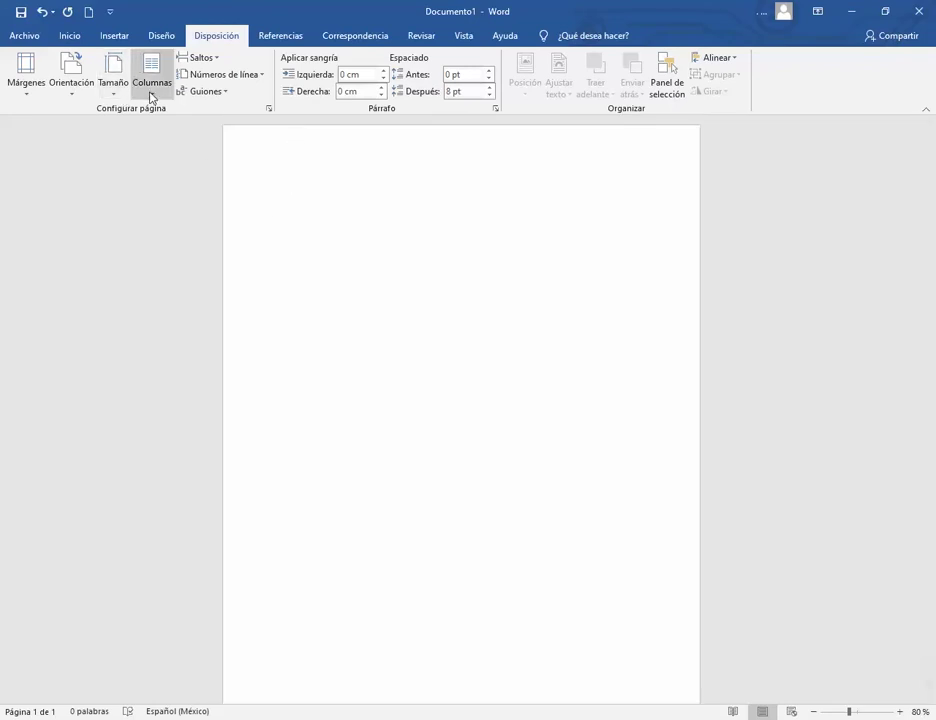
# - Try the A4 (210 x 297 mm), 8 x 10 pulg. and 5 x 7 pulg. paper sizes in turn
pyautogui.click(106, 97)
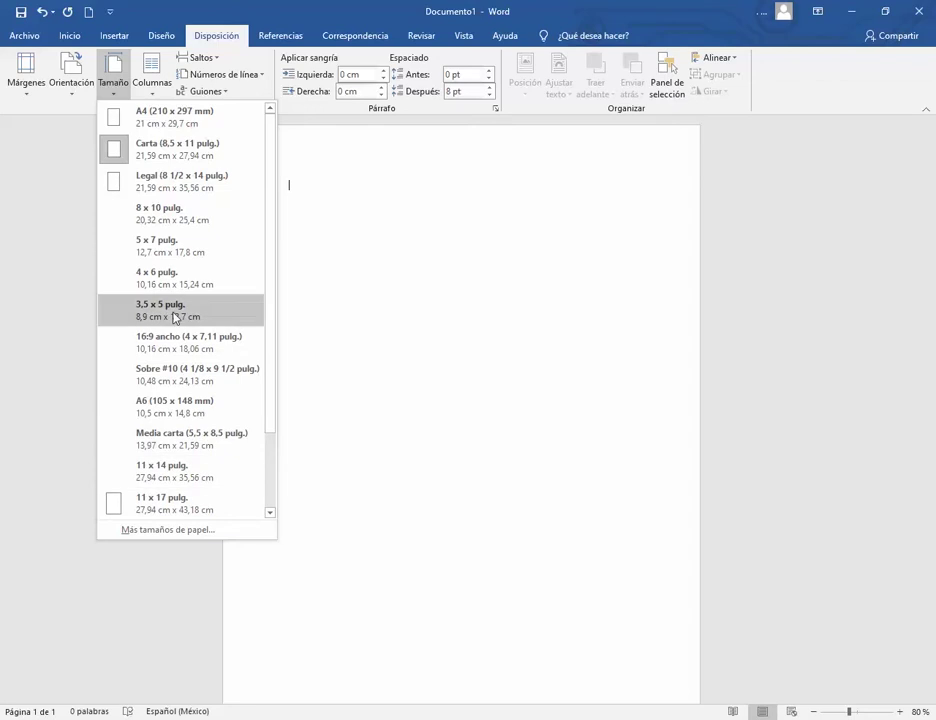
pyautogui.click(172, 127)
pyautogui.click(115, 95)
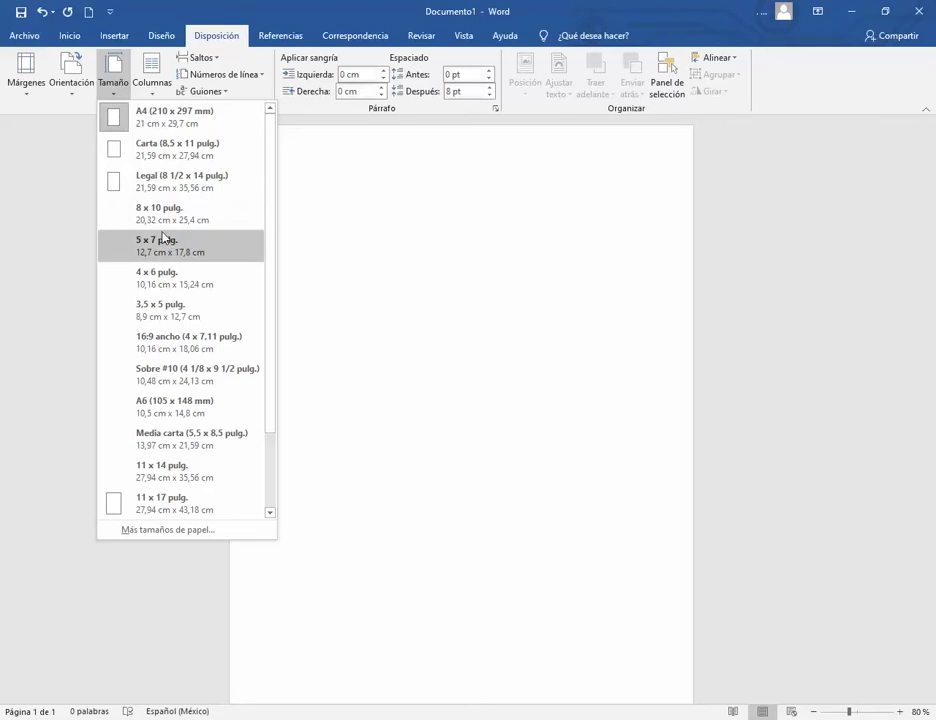
pyautogui.click(150, 213)
pyautogui.click(113, 88)
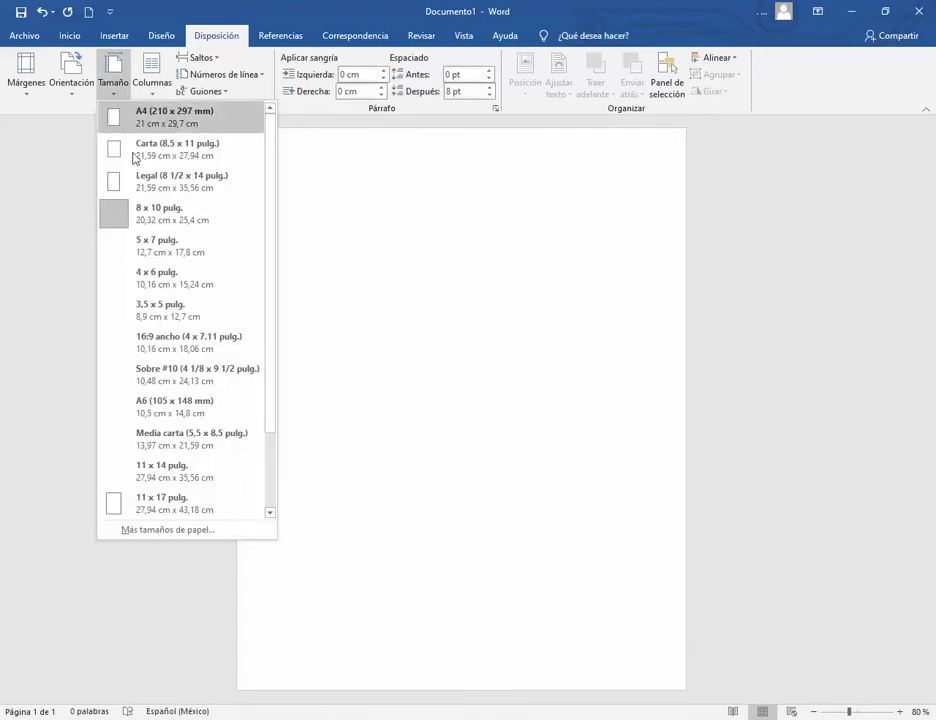
pyautogui.click(150, 244)
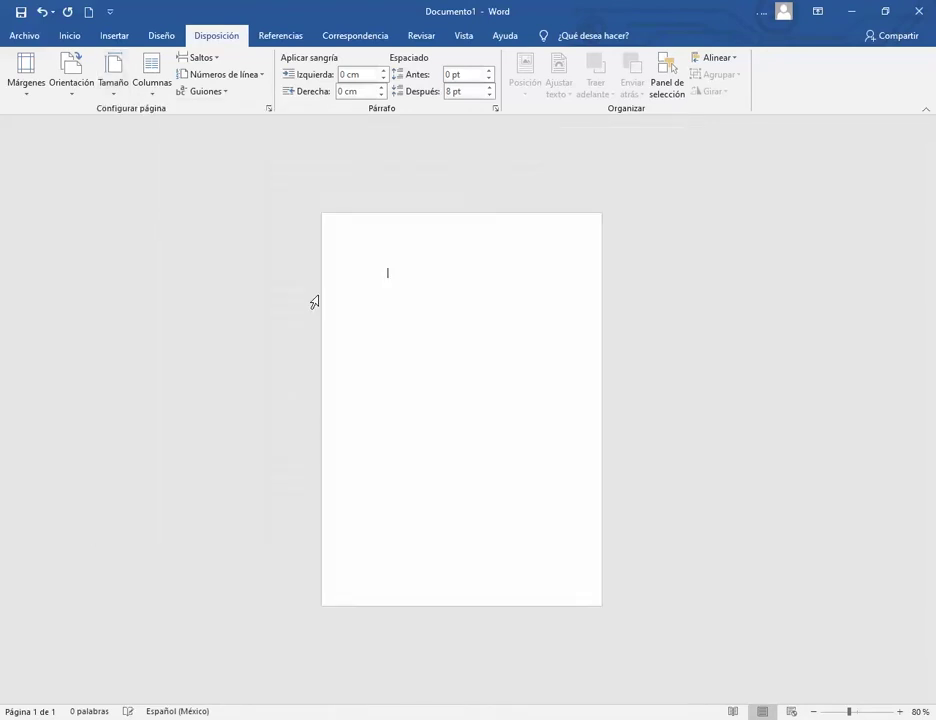
pyautogui.click(124, 96)
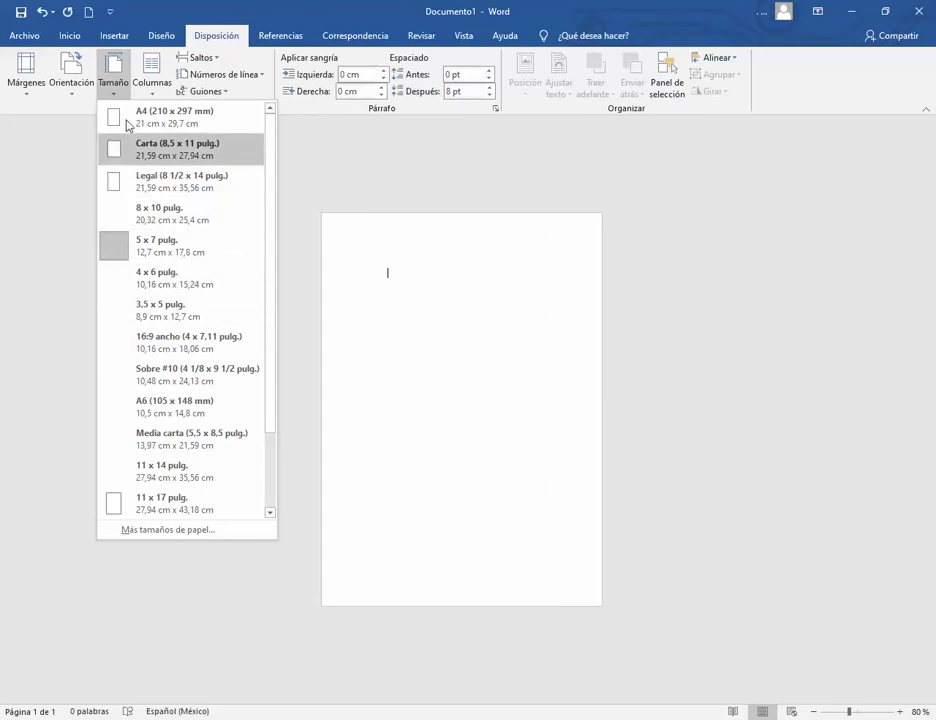
pyautogui.click(73, 213)
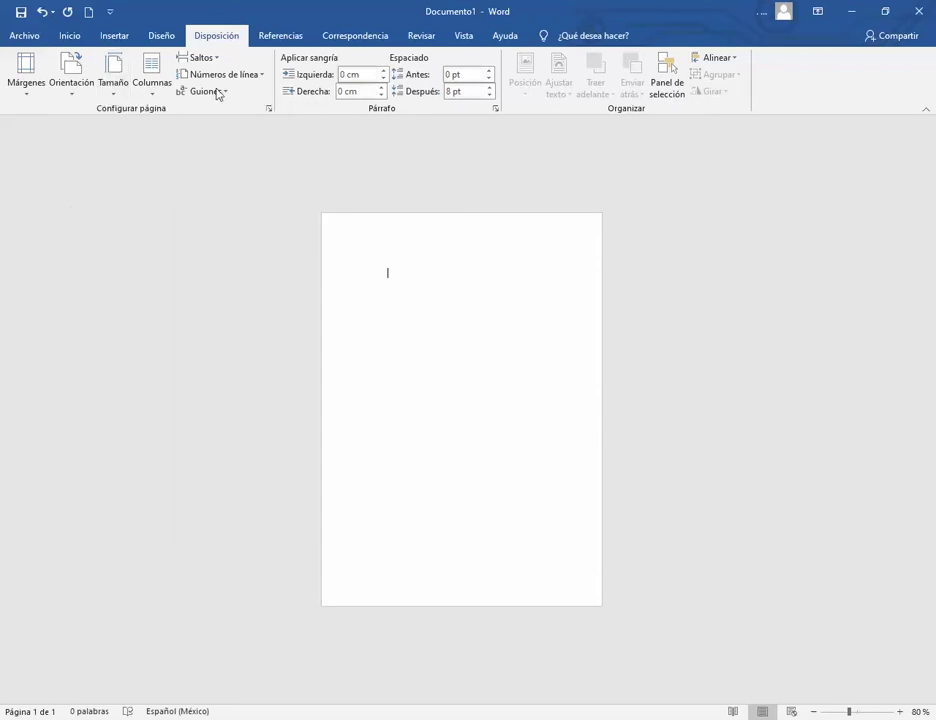
# - Set a custom paper size 10 cm wide and 10 cm high for the whole document
pyautogui.click(113, 92)
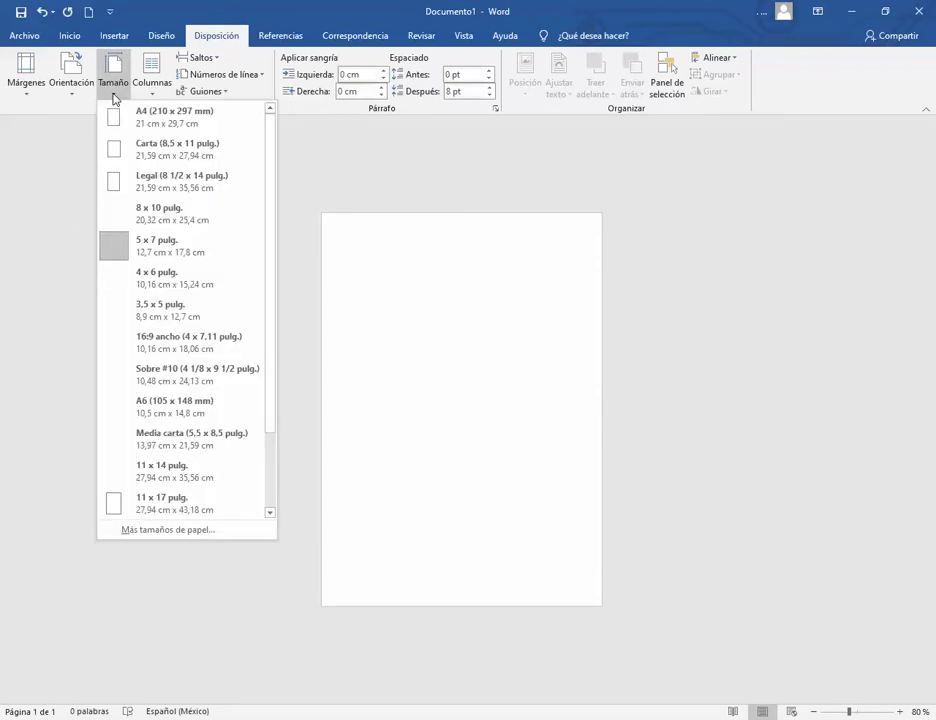
pyautogui.click(160, 530)
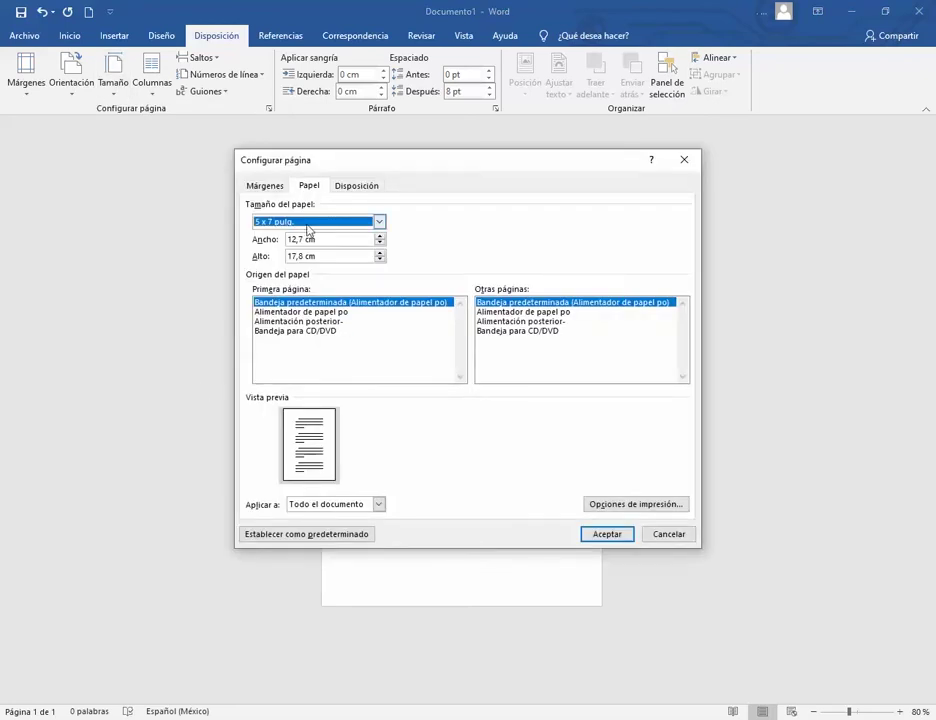
pyautogui.click(310, 224)
pyautogui.click(310, 224)
pyautogui.doubleClick(300, 239)
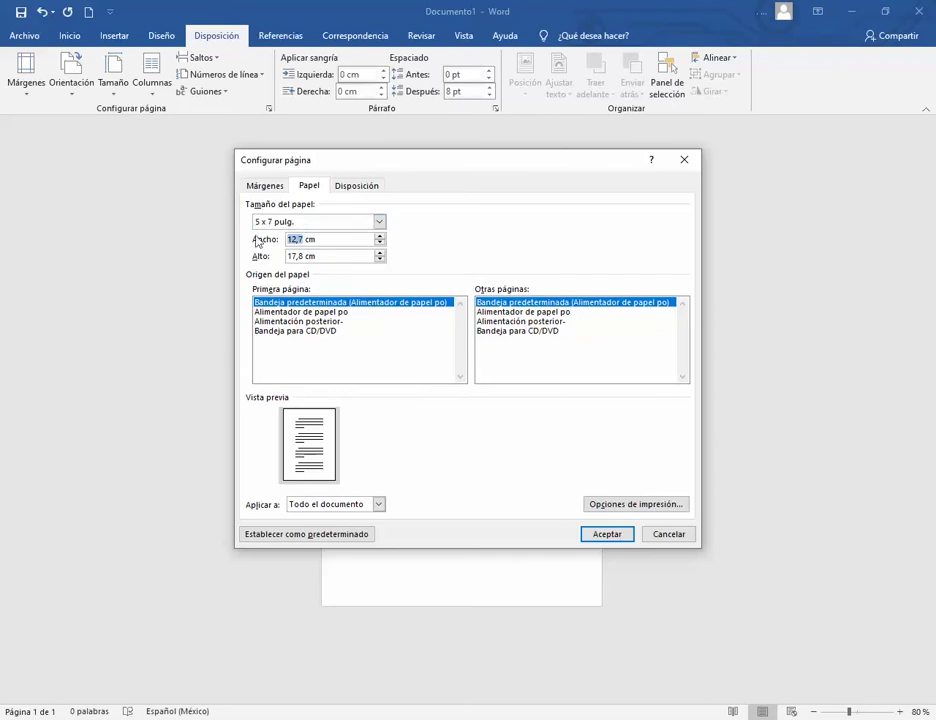
pyautogui.write('10')
pyautogui.doubleClick(302, 256)
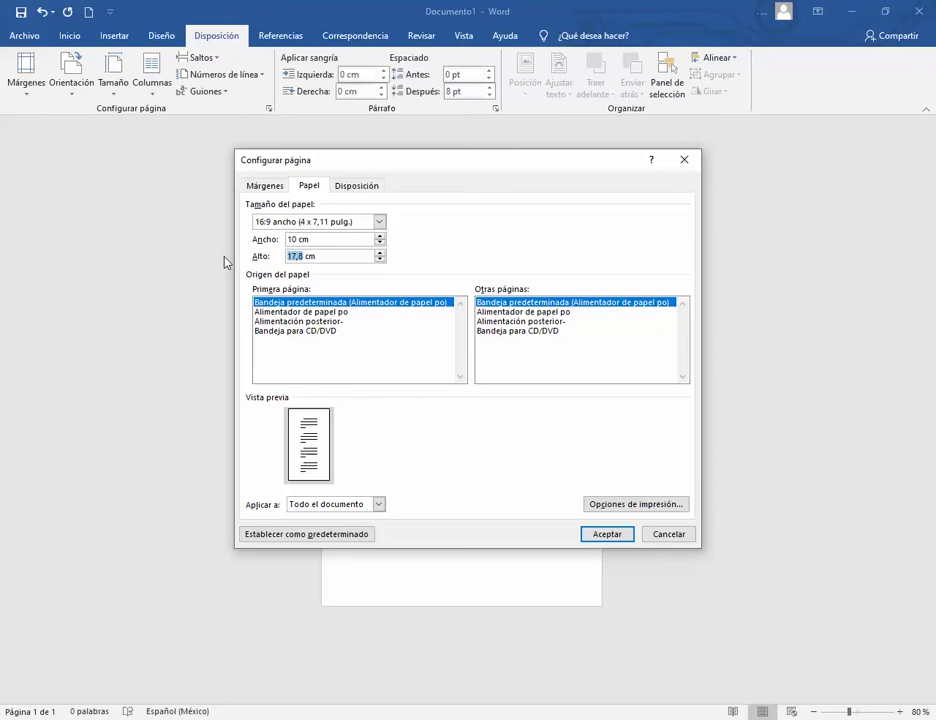
pyautogui.write('10')
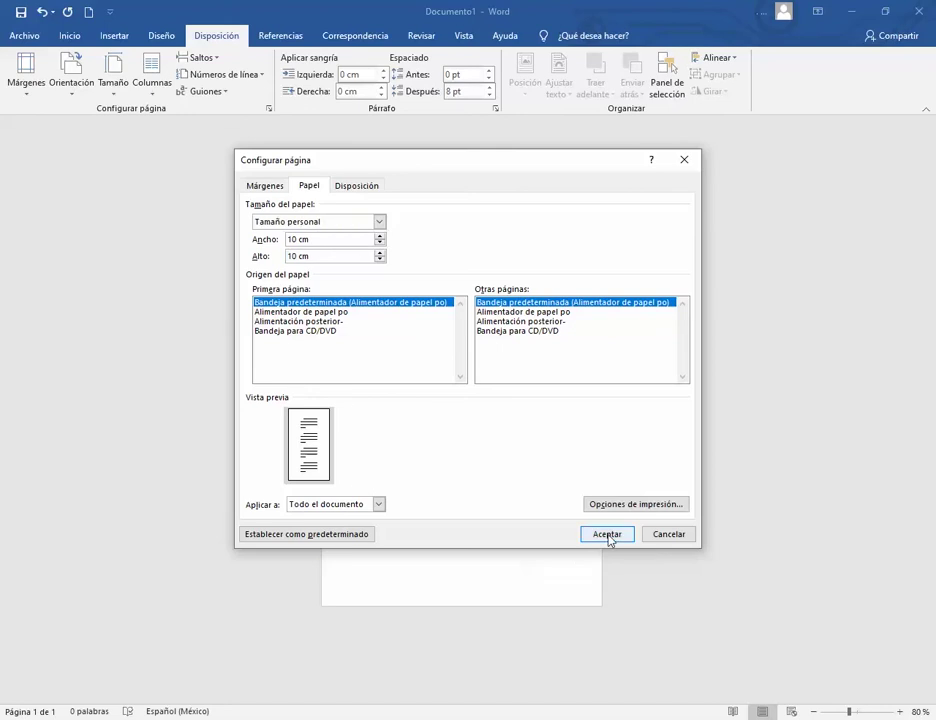
pyautogui.click(607, 535)
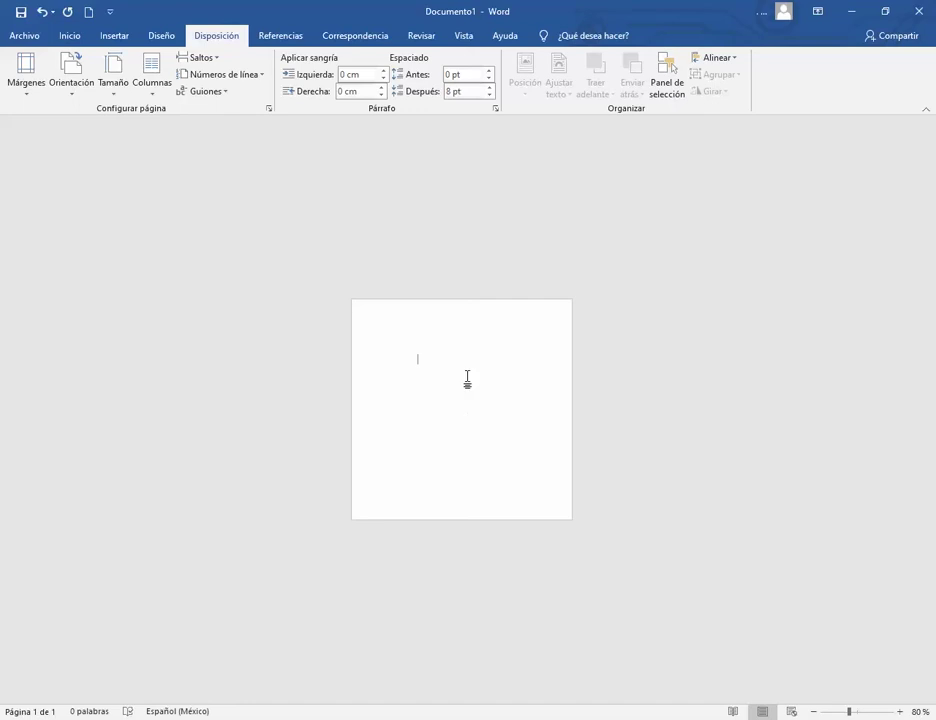
# - Set the document's paper size to Carta (8,5 x 11 pulg.)
pyautogui.click(121, 92)
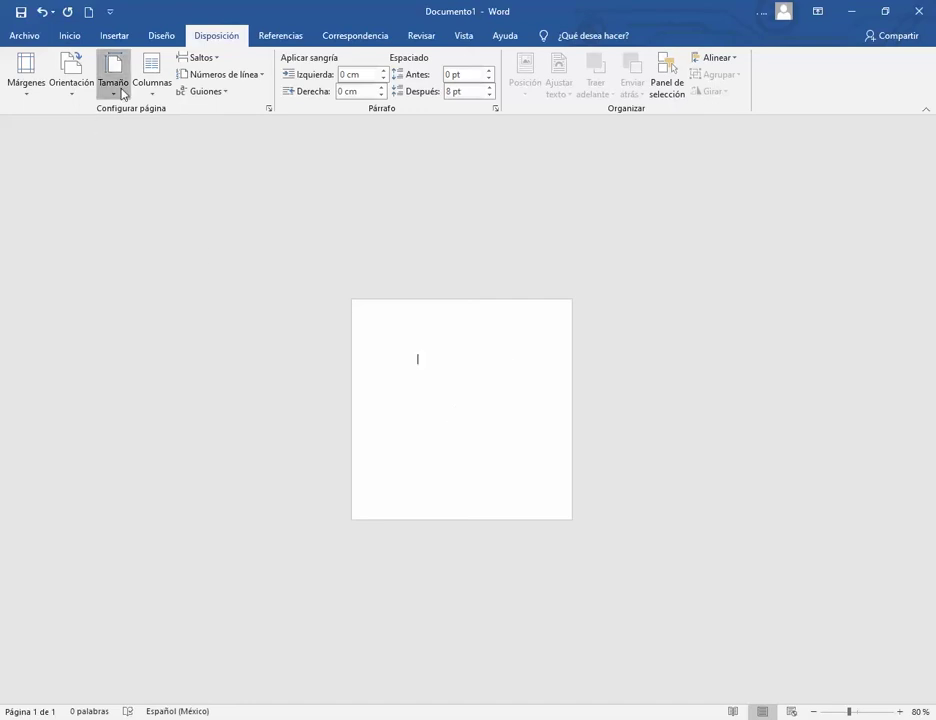
pyautogui.click(142, 155)
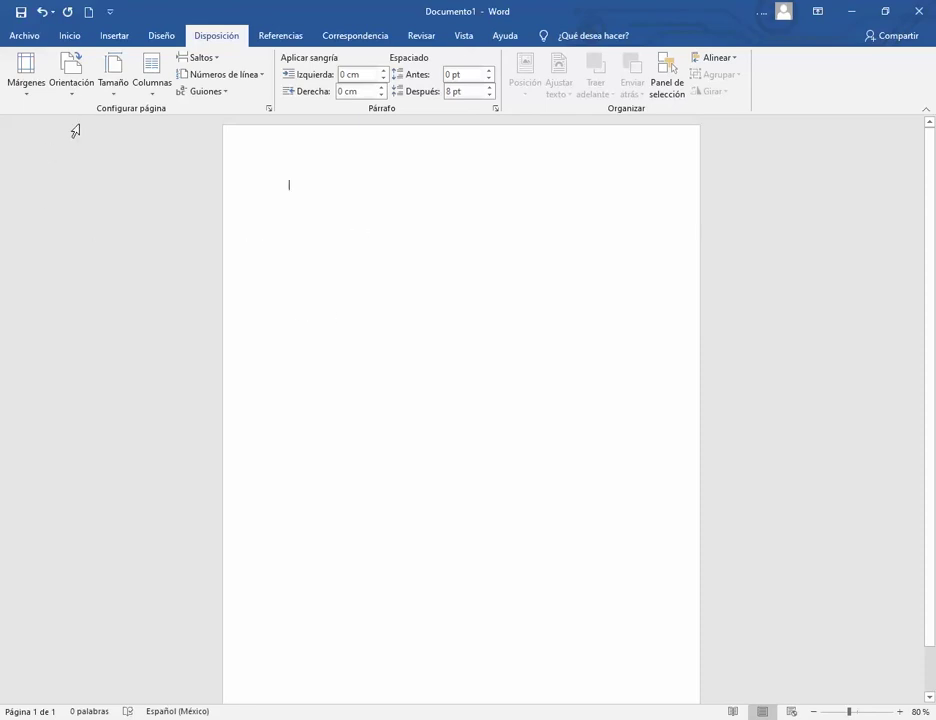
# - Switch the page orientation to landscape and return it to portrait
pyautogui.click(71, 72)
pyautogui.click(95, 152)
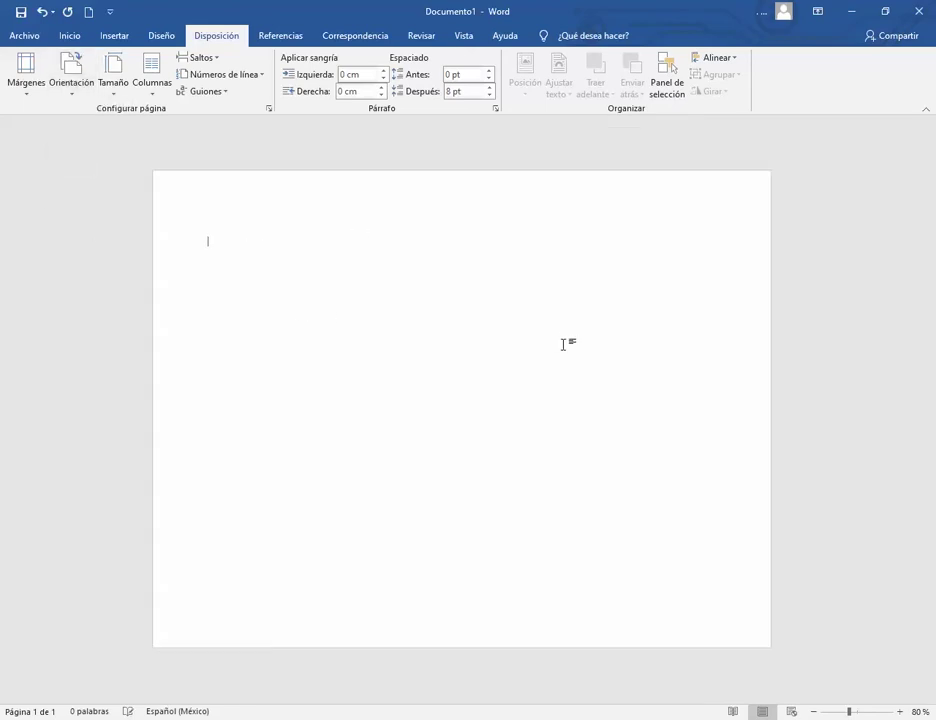
pyautogui.click(67, 97)
pyautogui.click(92, 119)
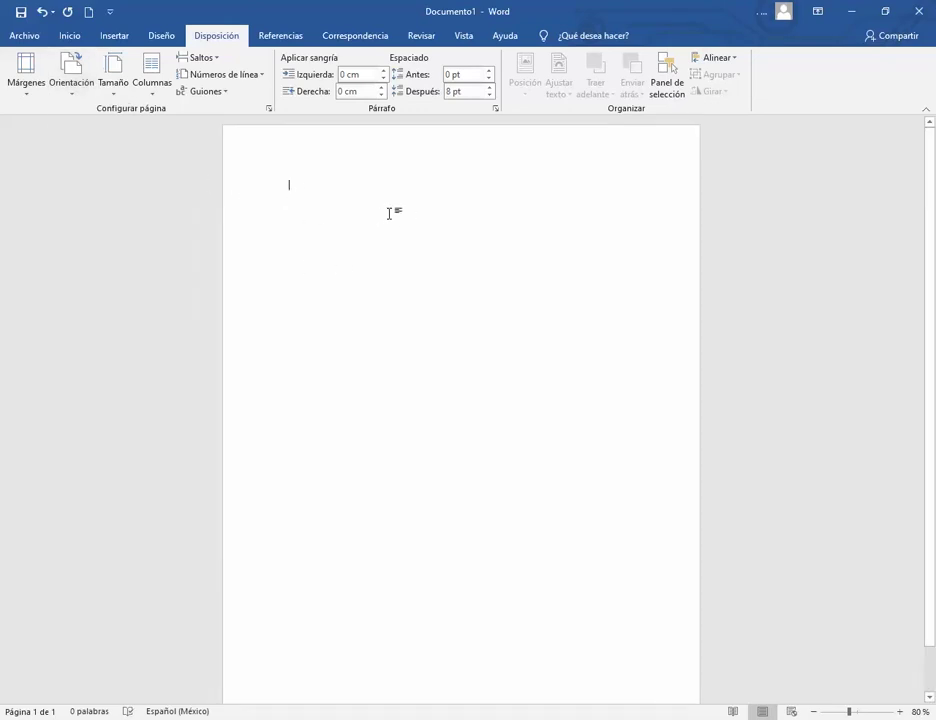
# - Enter the sample text "jkghfghfjgf" on the blank page, select its line and clear the selection
pyautogui.write('jkghfghfjgf')
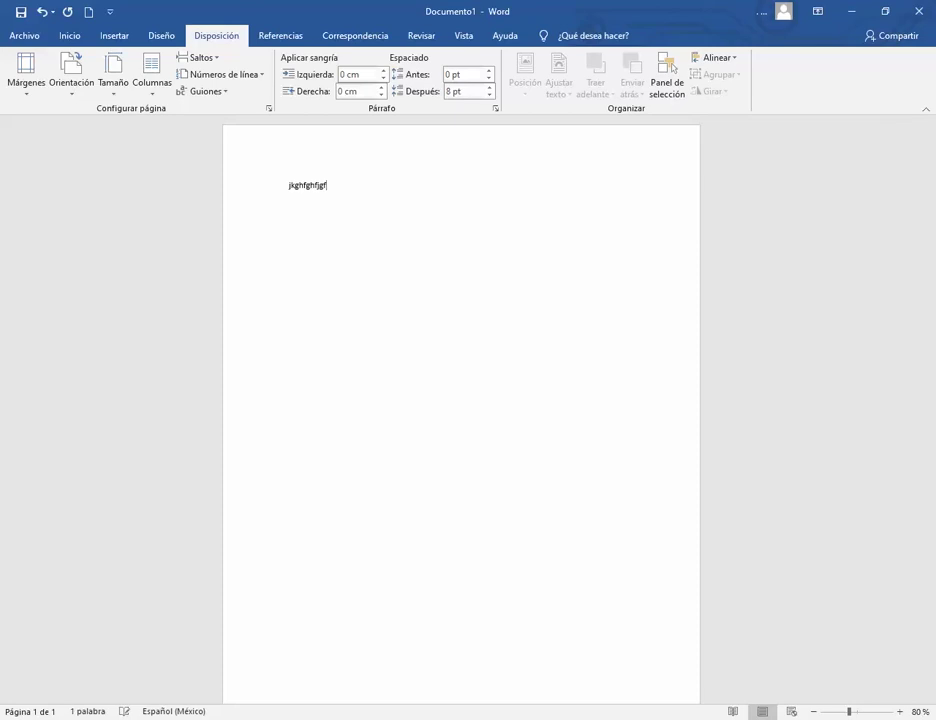
pyautogui.click(207, 191)
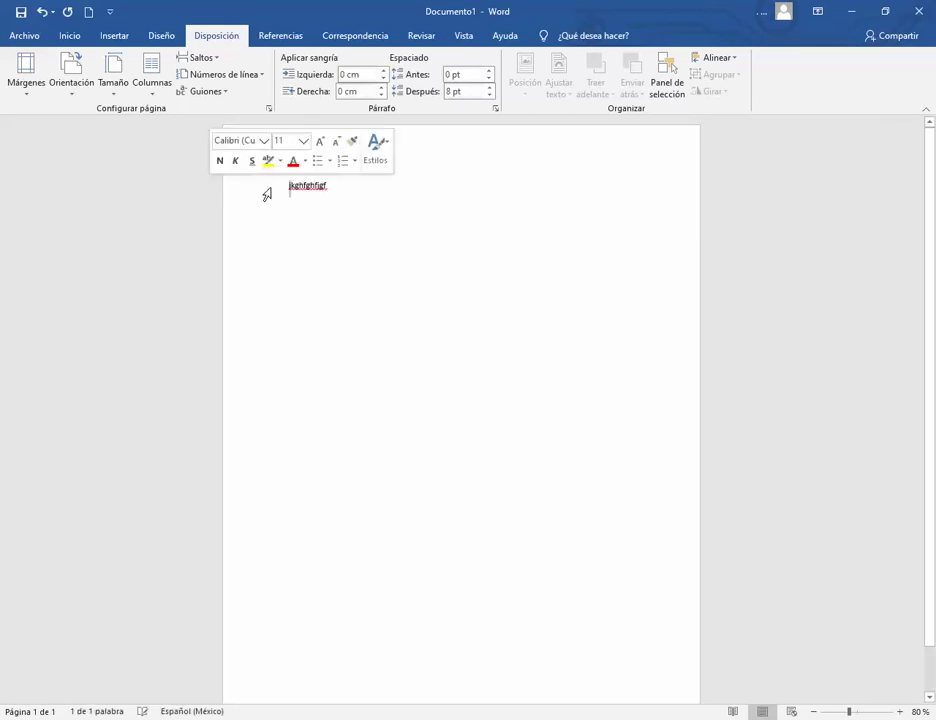
pyautogui.click(315, 206)
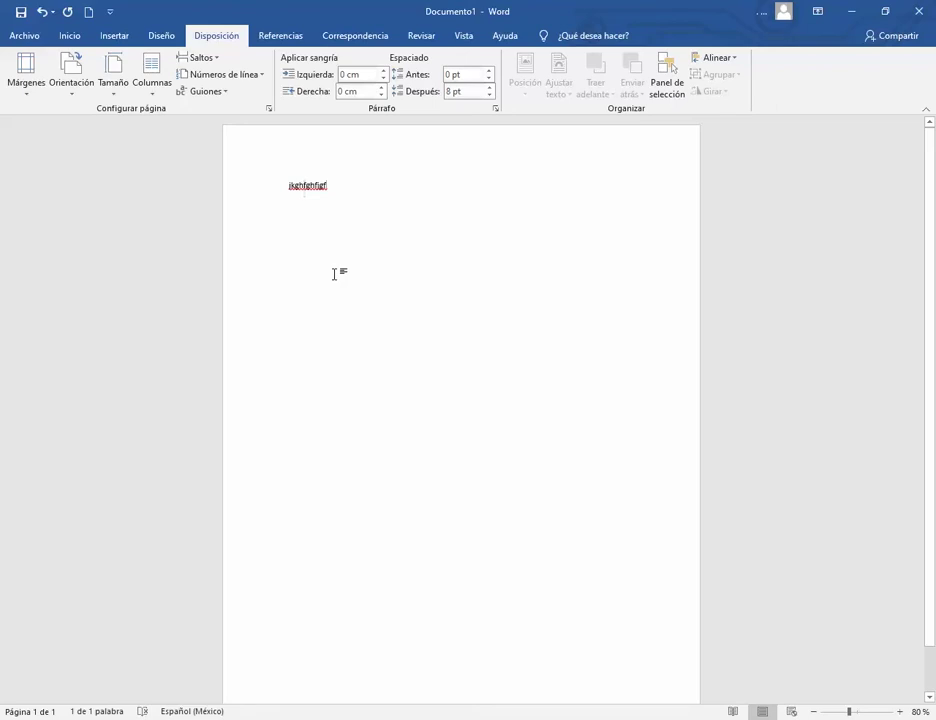
# - Apply the margin presets Normal, Estrecho, Moderado, Ancho and Reflejado to the document one after another
pyautogui.click(19, 97)
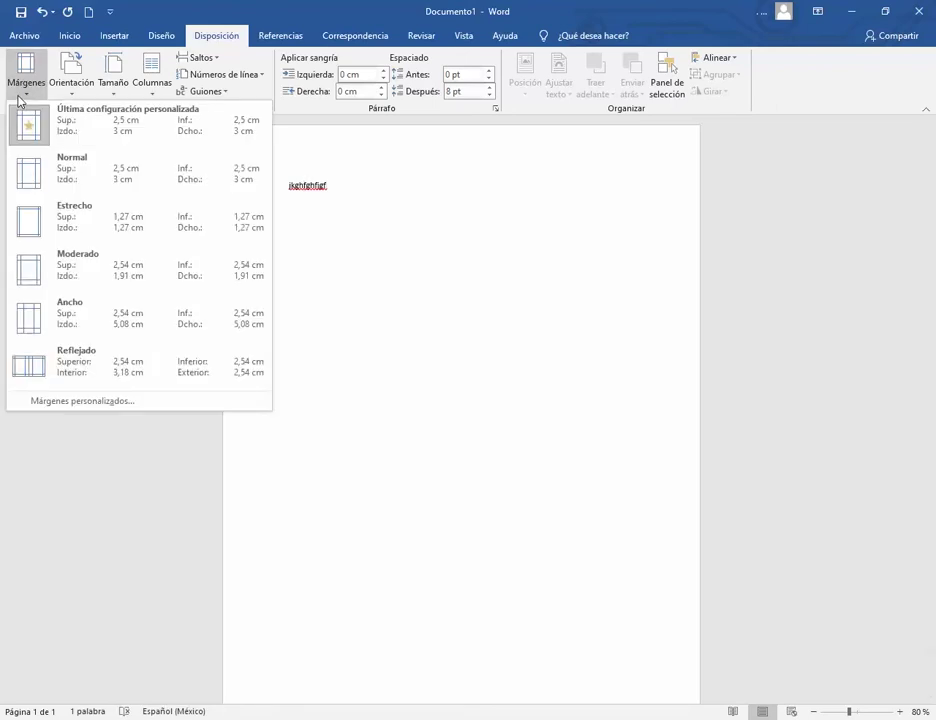
pyautogui.click(62, 176)
pyautogui.click(22, 95)
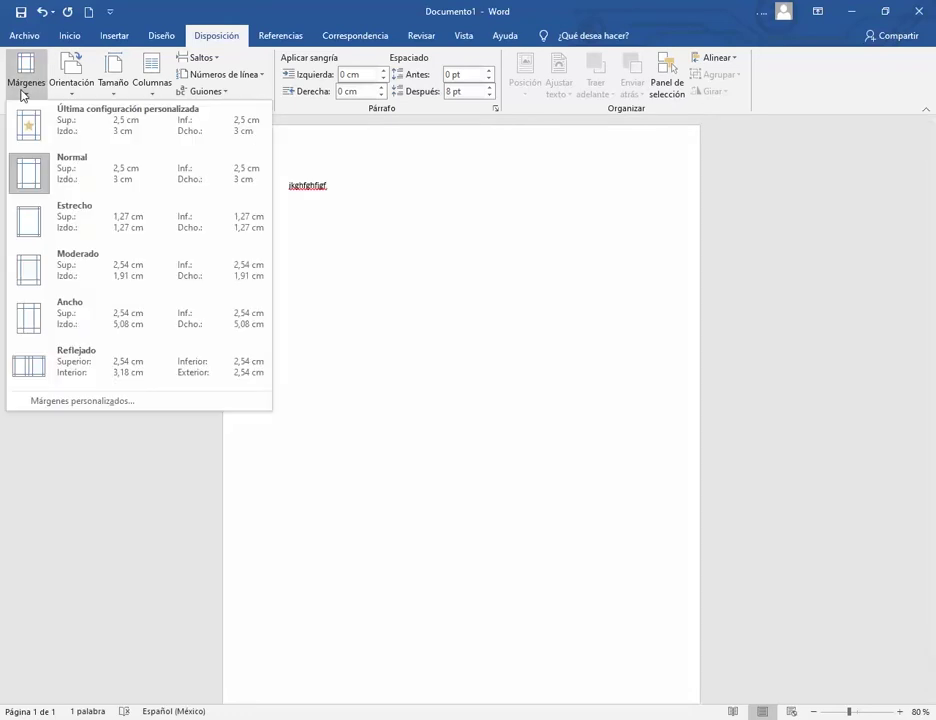
pyautogui.click(50, 219)
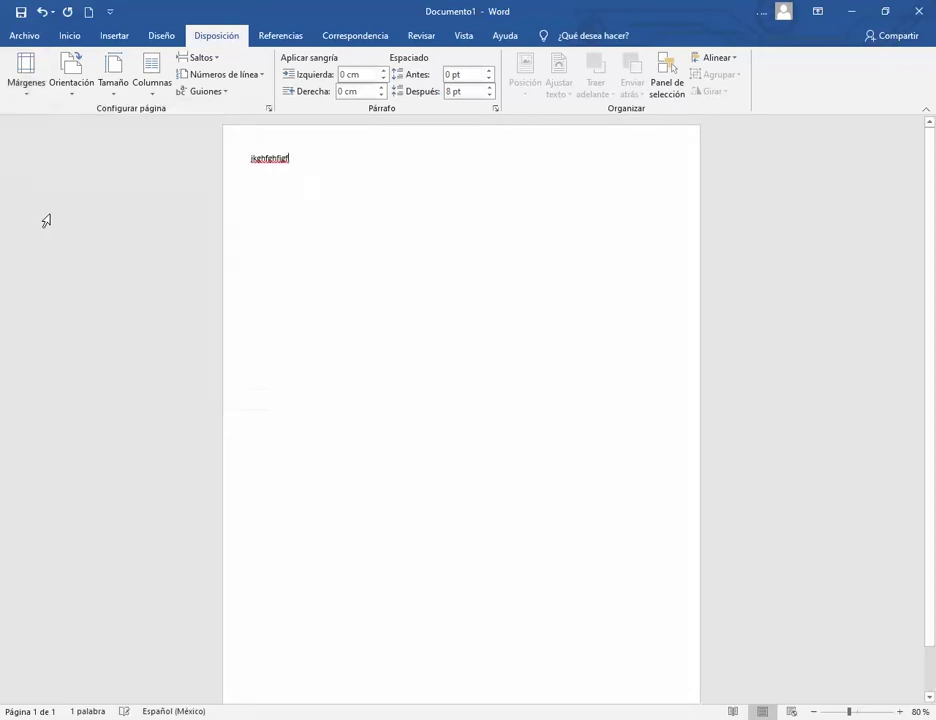
pyautogui.click(26, 92)
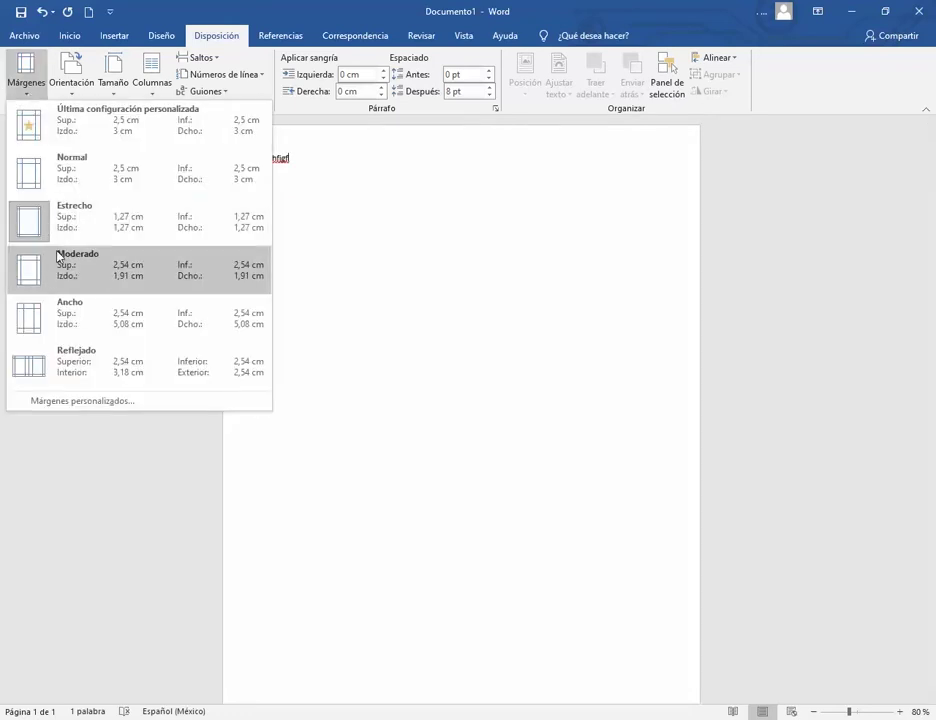
pyautogui.click(33, 252)
pyautogui.click(37, 92)
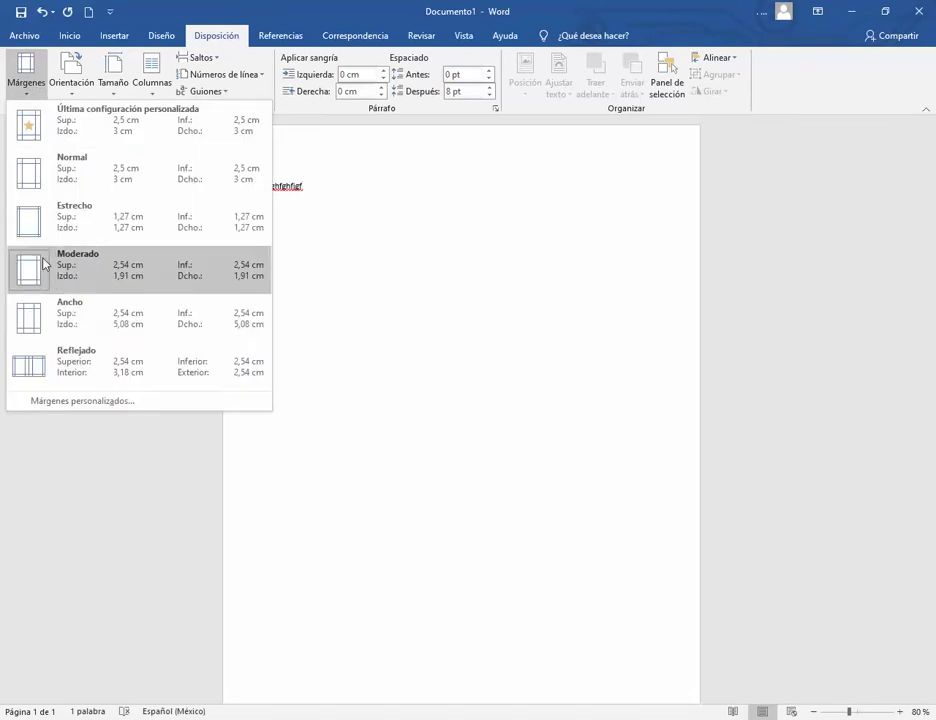
pyautogui.click(50, 331)
pyautogui.click(16, 76)
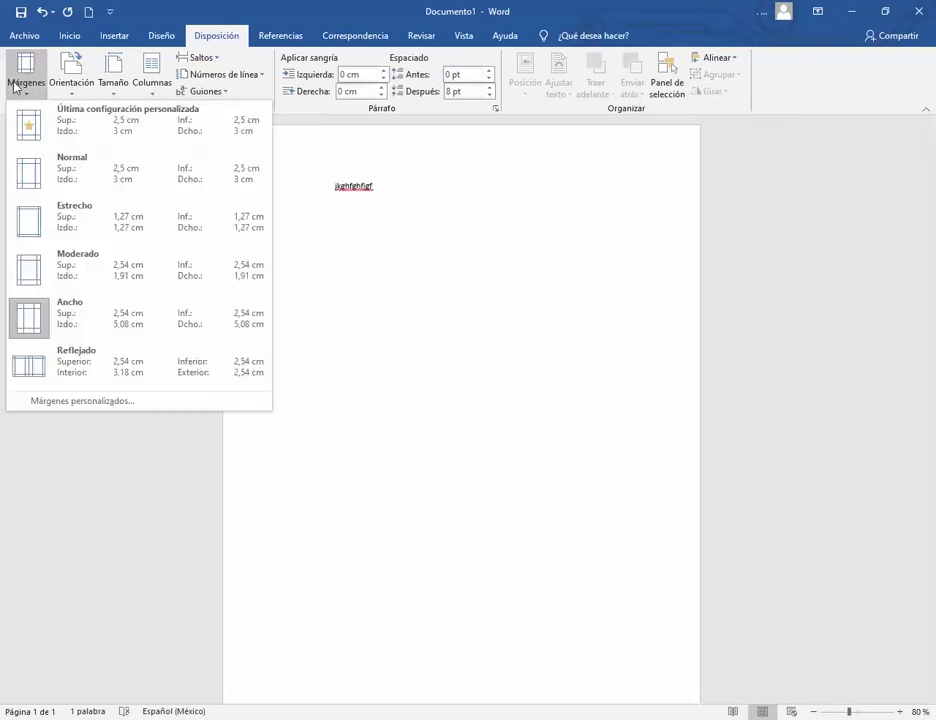
pyautogui.click(50, 367)
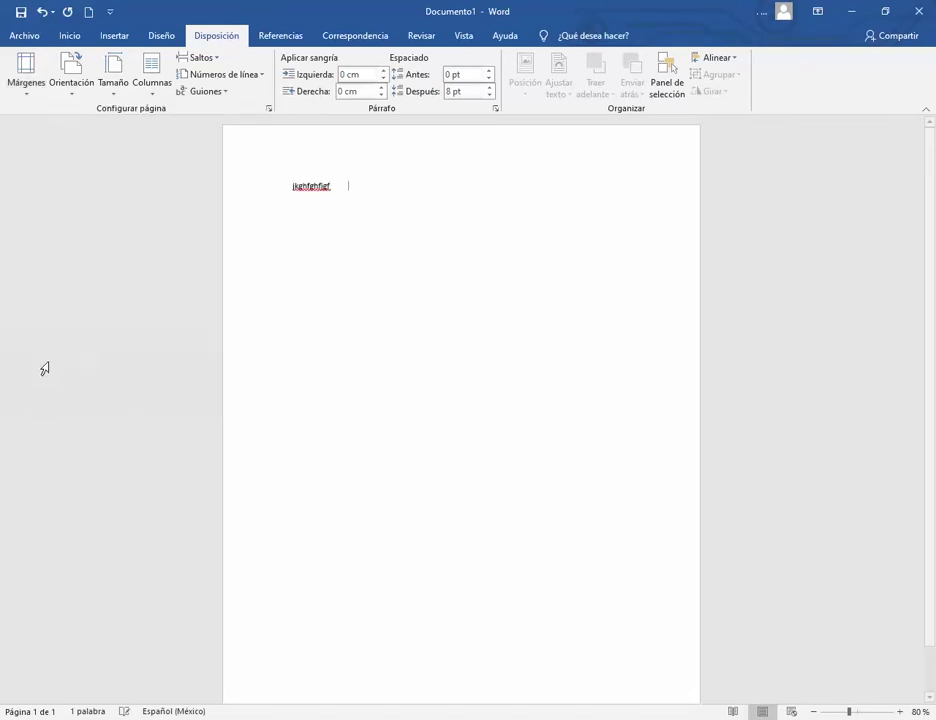
# - Apply custom margins of 0 cm superior and 0 cm interior to the whole document, ignoring the printable-area limits
pyautogui.click(38, 72)
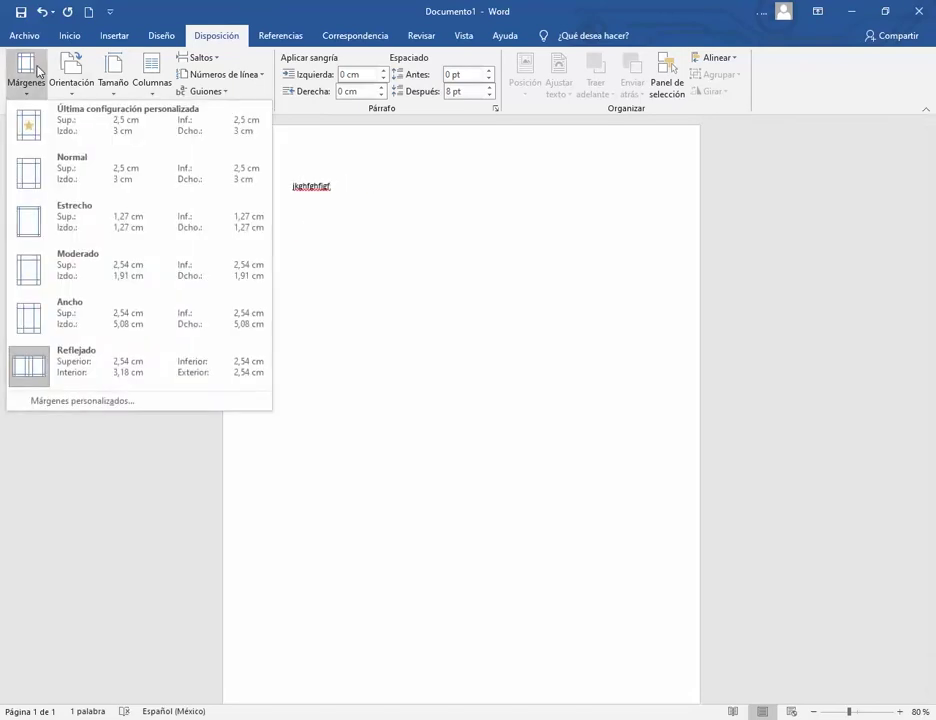
pyautogui.click(99, 401)
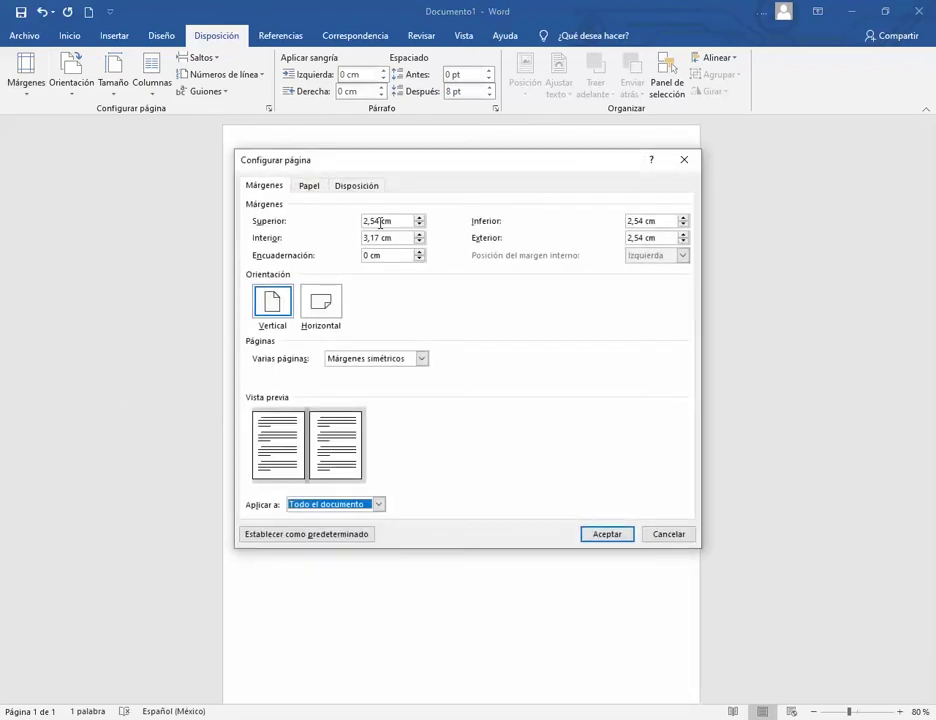
pyautogui.moveTo(379, 222); pyautogui.dragTo(308, 218)
pyautogui.write('0')
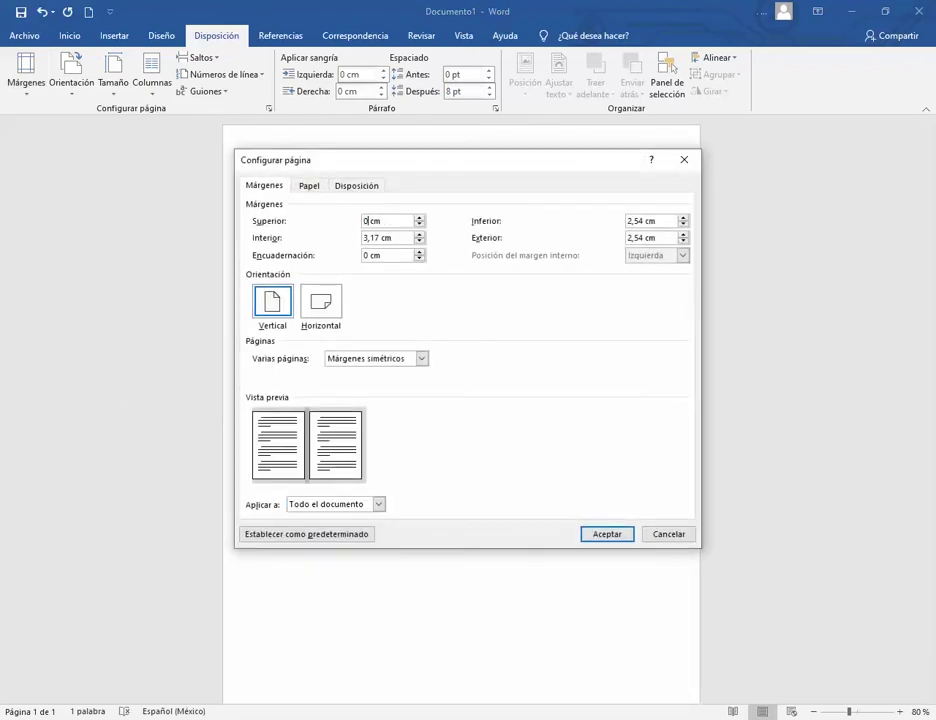
pyautogui.press('Tab')
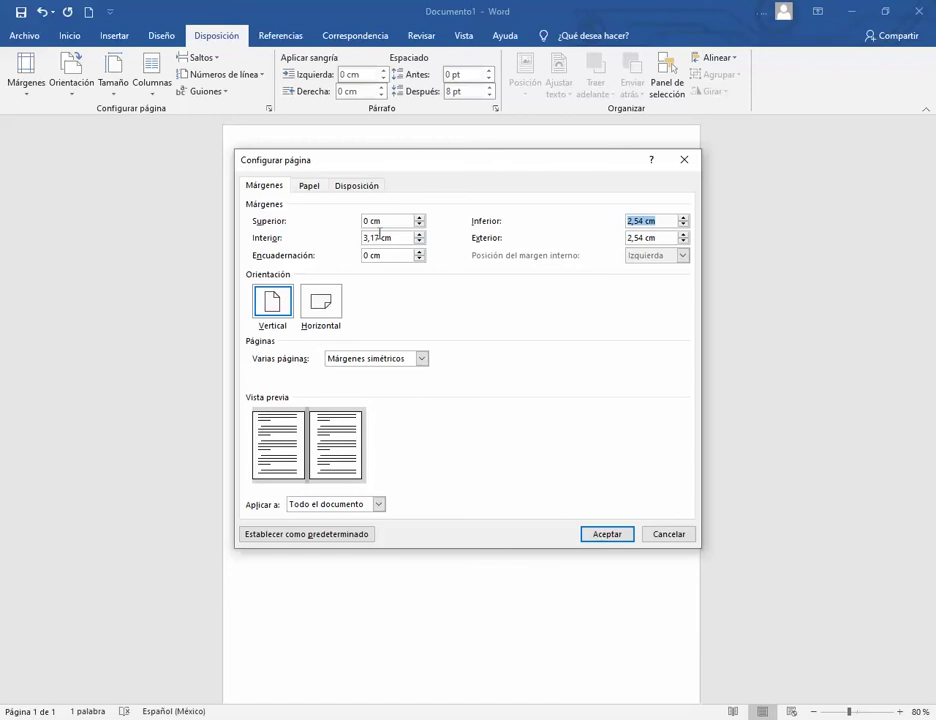
pyautogui.moveTo(379, 236); pyautogui.dragTo(323, 241)
pyautogui.write('0')
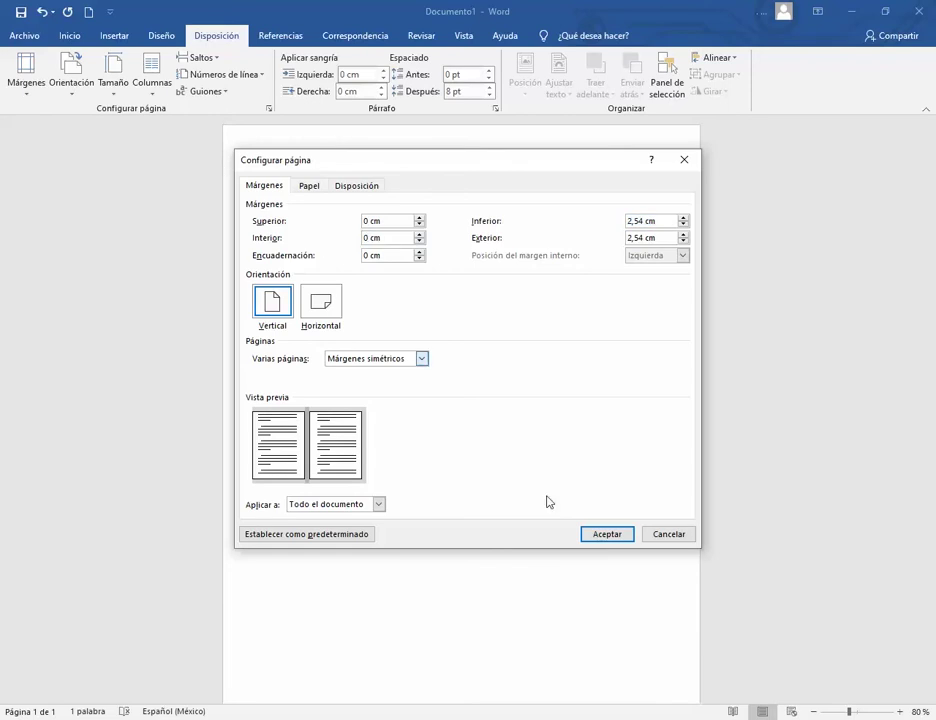
pyautogui.click(593, 536)
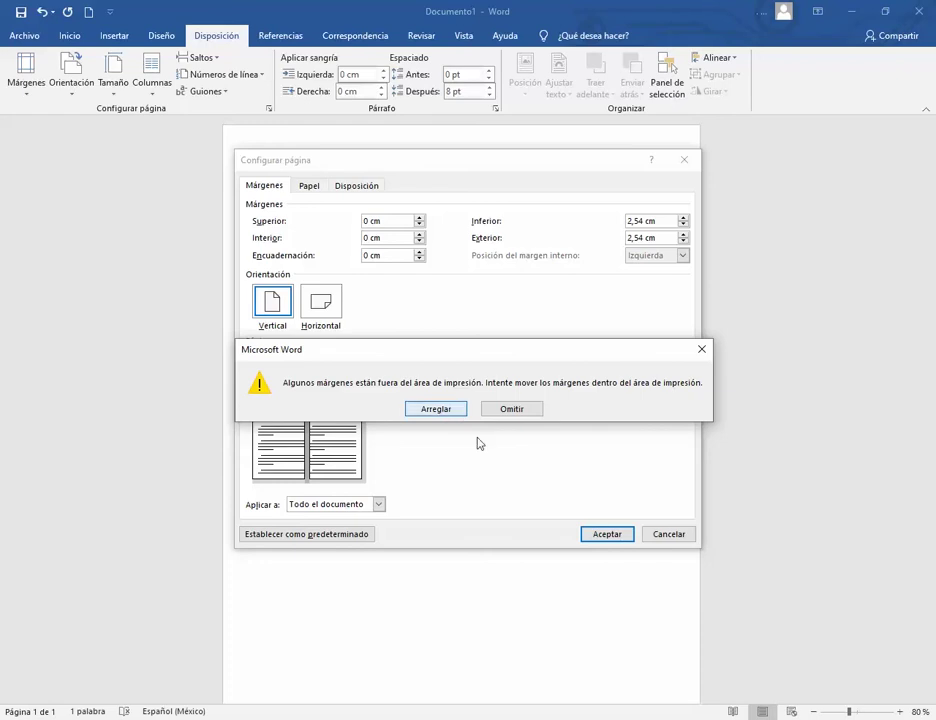
pyautogui.click(511, 409)
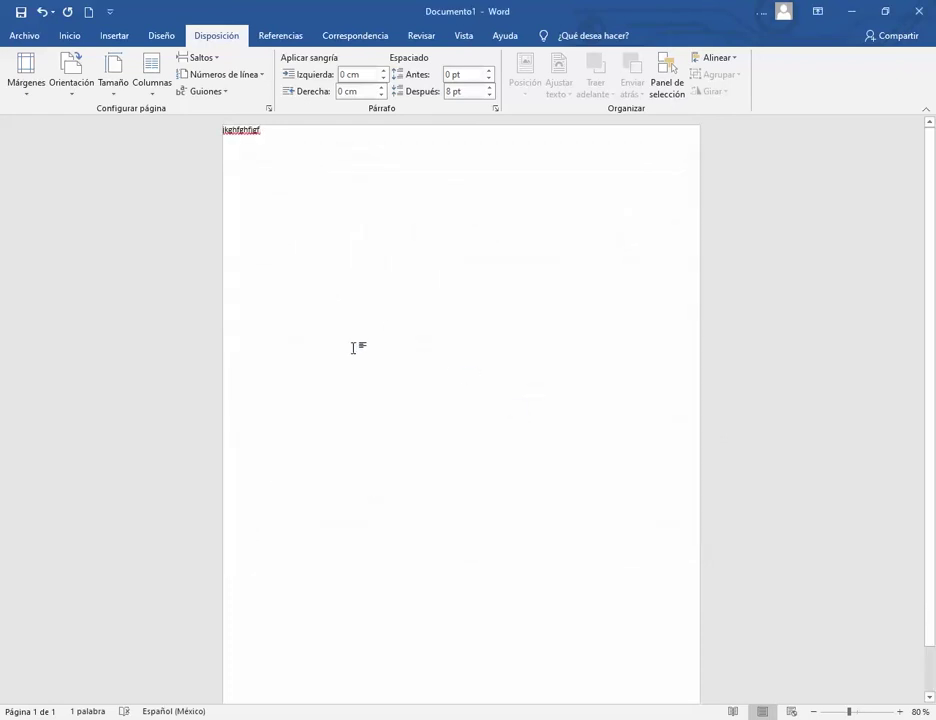
# - Select the sample text line at the page edge and reset the document's margins to the Normal preset
pyautogui.tripleClick(240, 132)
pyautogui.click(272, 165)
pyautogui.tripleClick(246, 133)
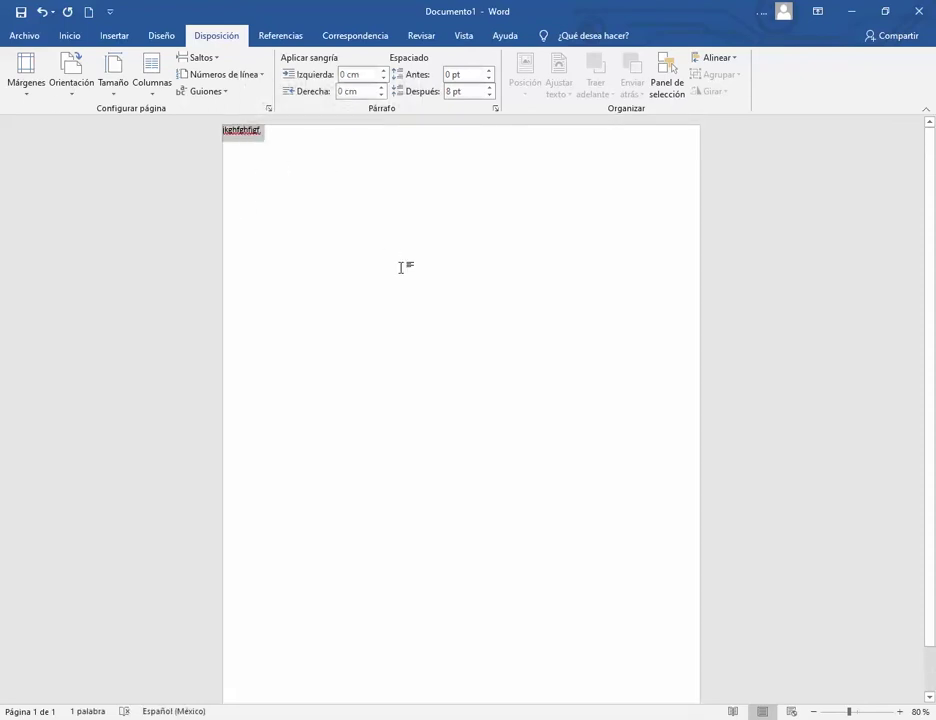
pyautogui.click(26, 80)
pyautogui.click(80, 180)
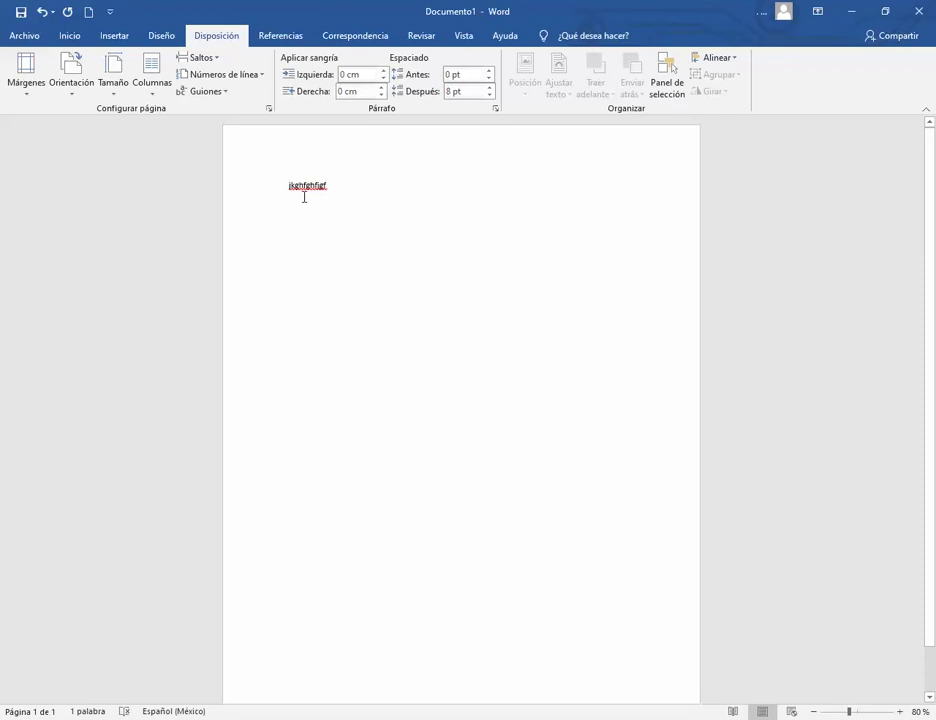
pyautogui.click(27, 90)
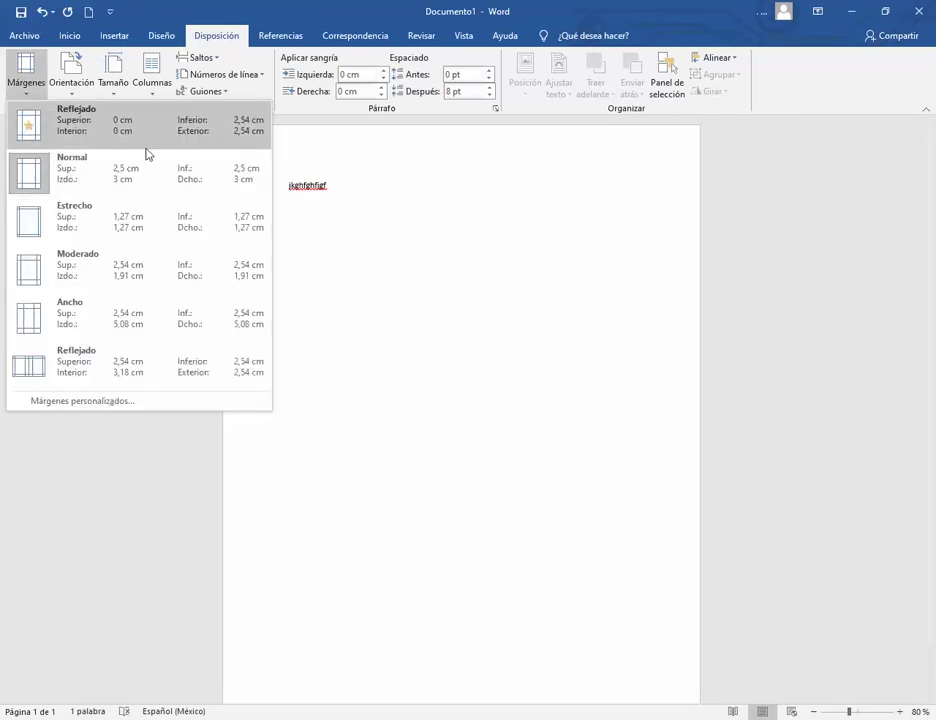
pyautogui.click(224, 45)
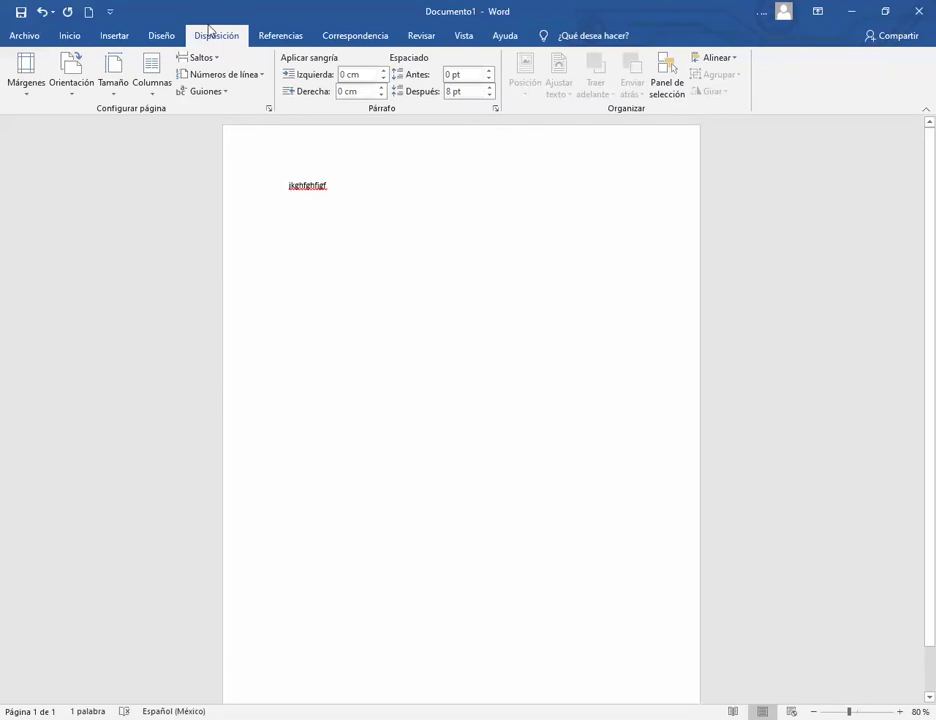
pyautogui.click(25, 99)
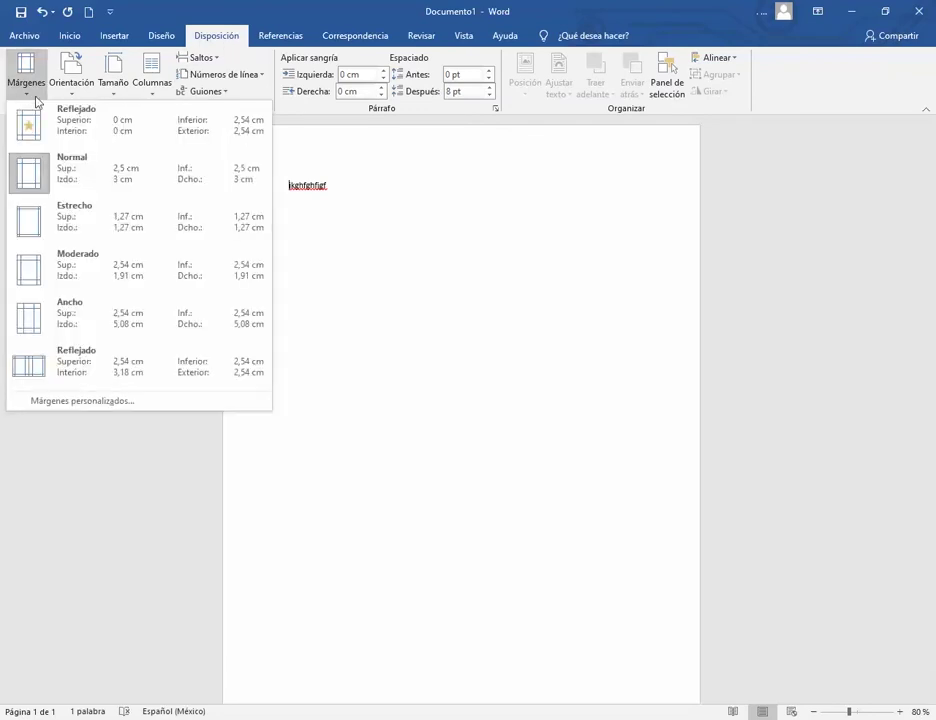
pyautogui.click(60, 176)
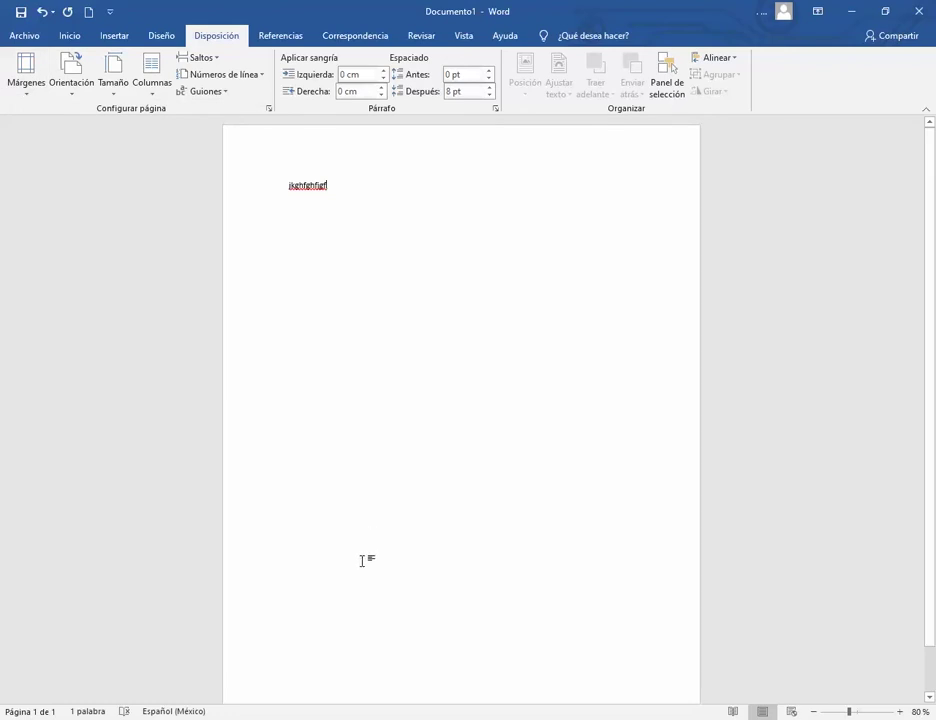
# - Switch to the study guide in Foxit PhantomPDF and read the page 31 instructions, marking "Layout" under page orientation
pyautogui.click(330, 650)
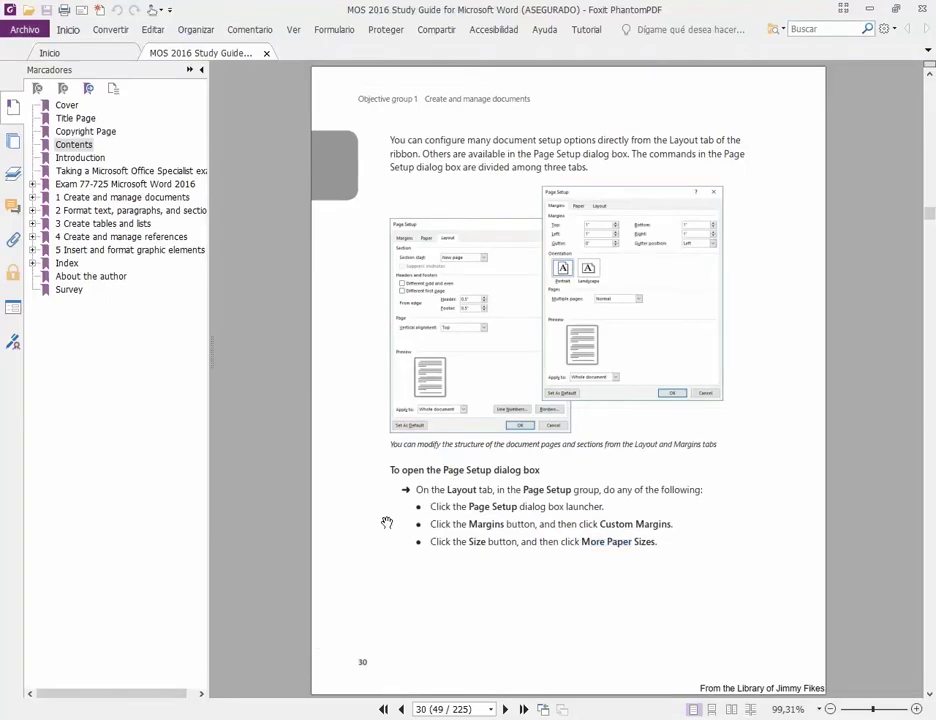
pyautogui.scroll(-3, 387, 522)
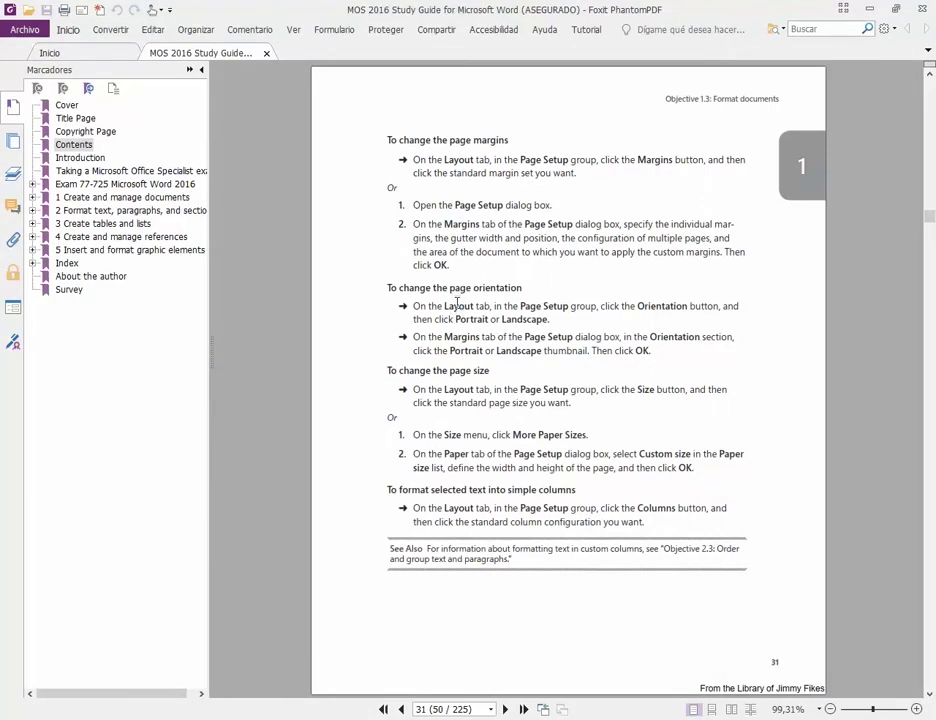
pyautogui.doubleClick(457, 305)
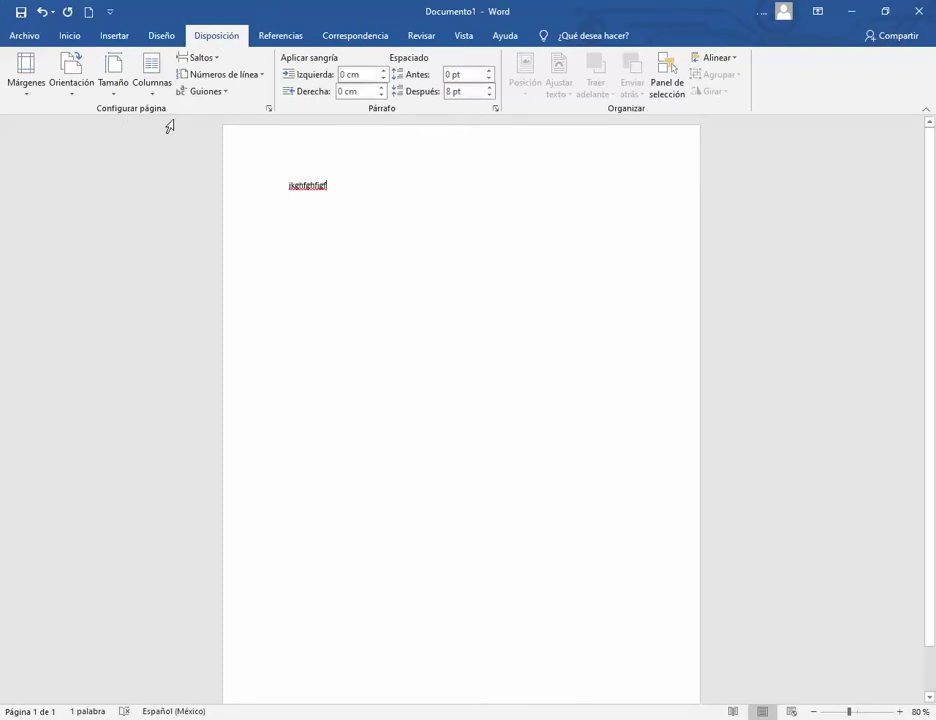
pyautogui.click(851, 11)
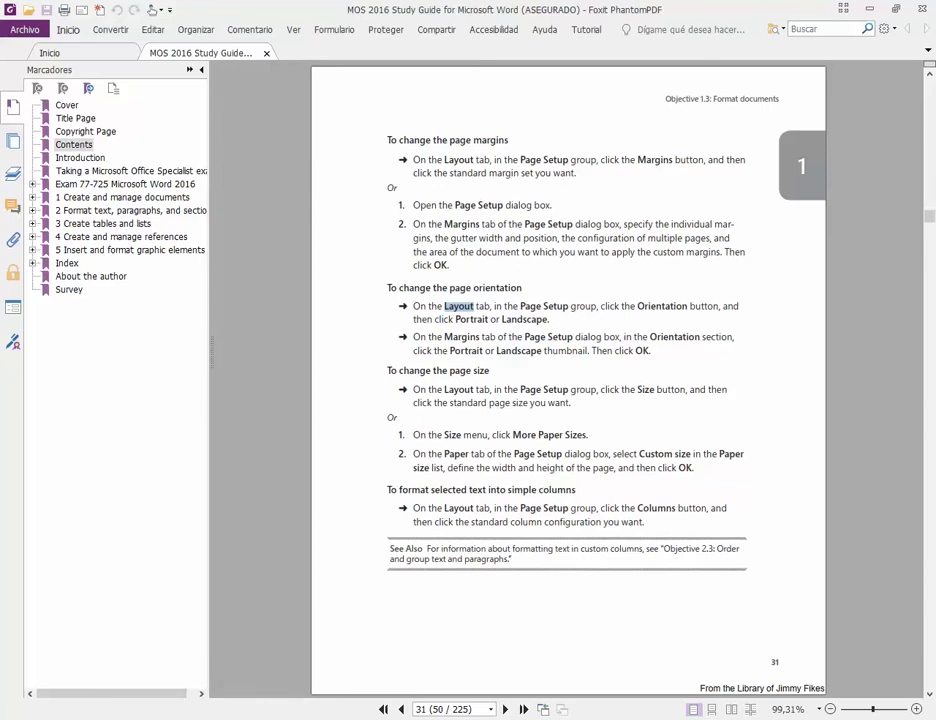
# - Switch back to Word and review the available margin, orientation, paper size and column options without changing any
pyautogui.click(365, 719)
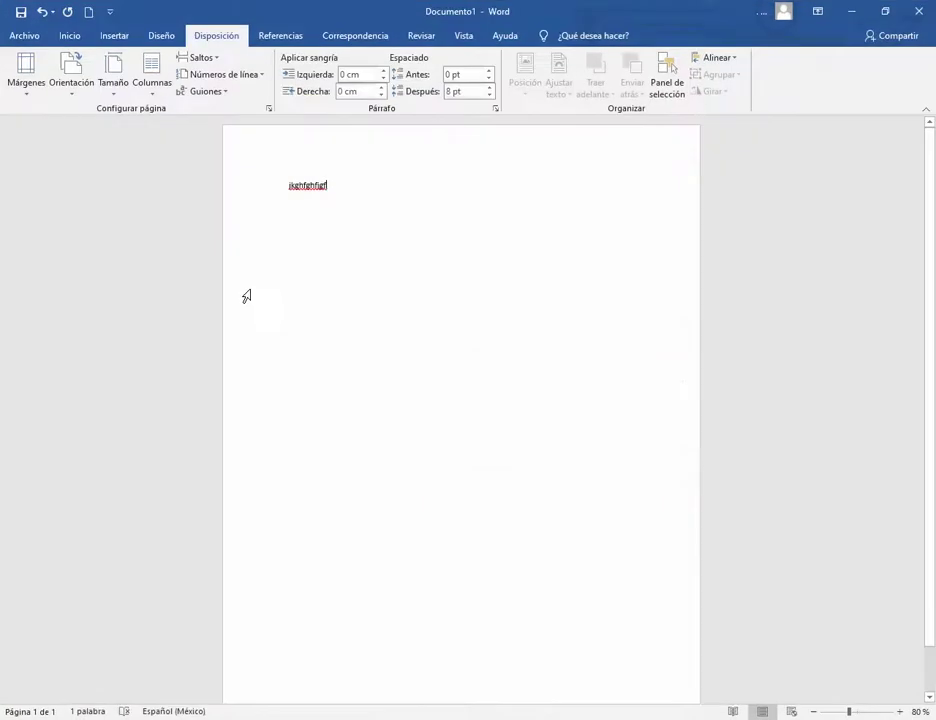
pyautogui.click(27, 88)
pyautogui.click(24, 76)
pyautogui.click(68, 95)
pyautogui.click(115, 90)
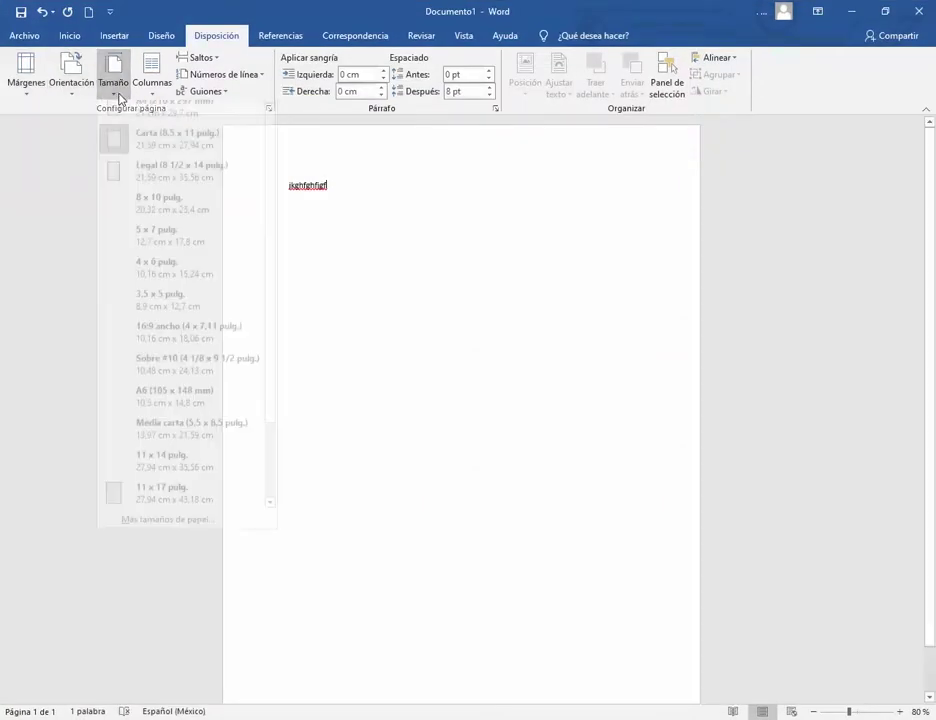
pyautogui.click(119, 94)
pyautogui.click(152, 88)
pyautogui.click(350, 203)
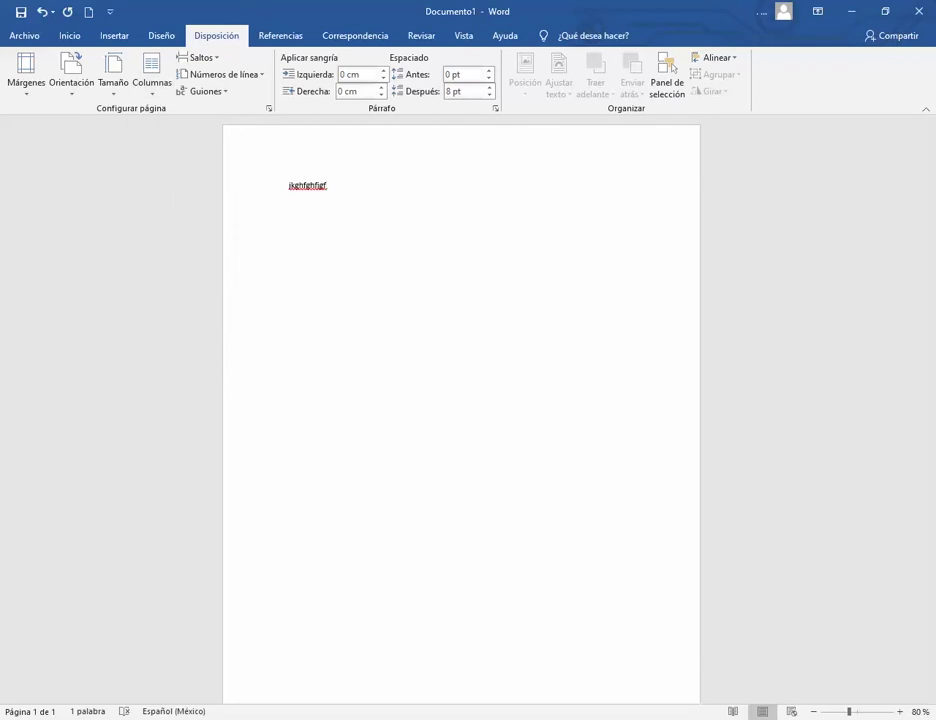
# - Switch to the study guide and read how to format selected text into simple columns, marking the heading, "Layout" and "Columns"
pyautogui.click(340, 719)
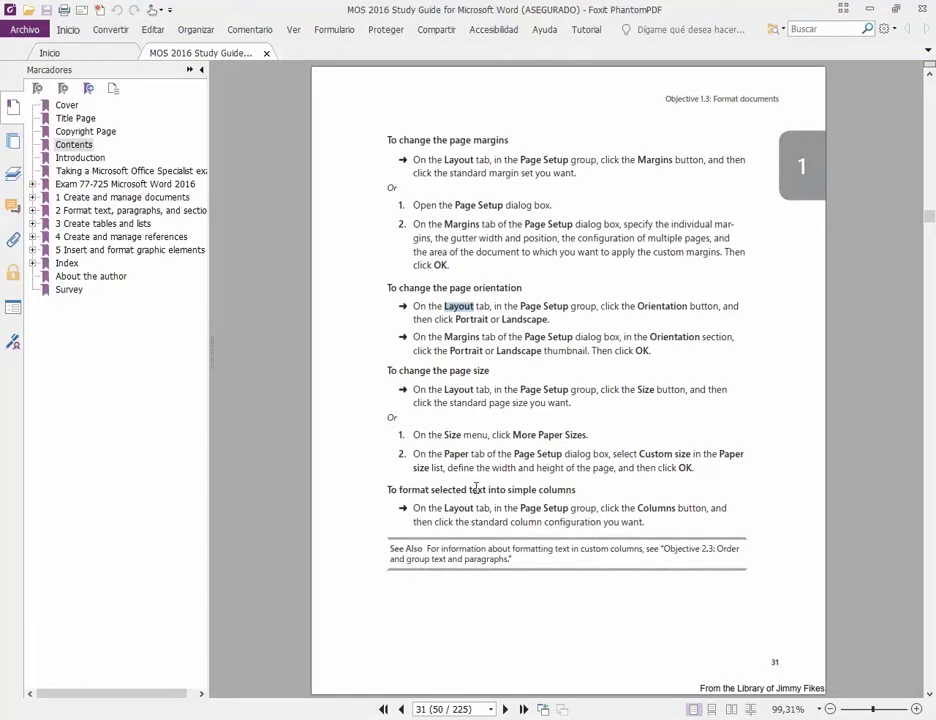
pyautogui.moveTo(399, 489); pyautogui.dragTo(549, 489)
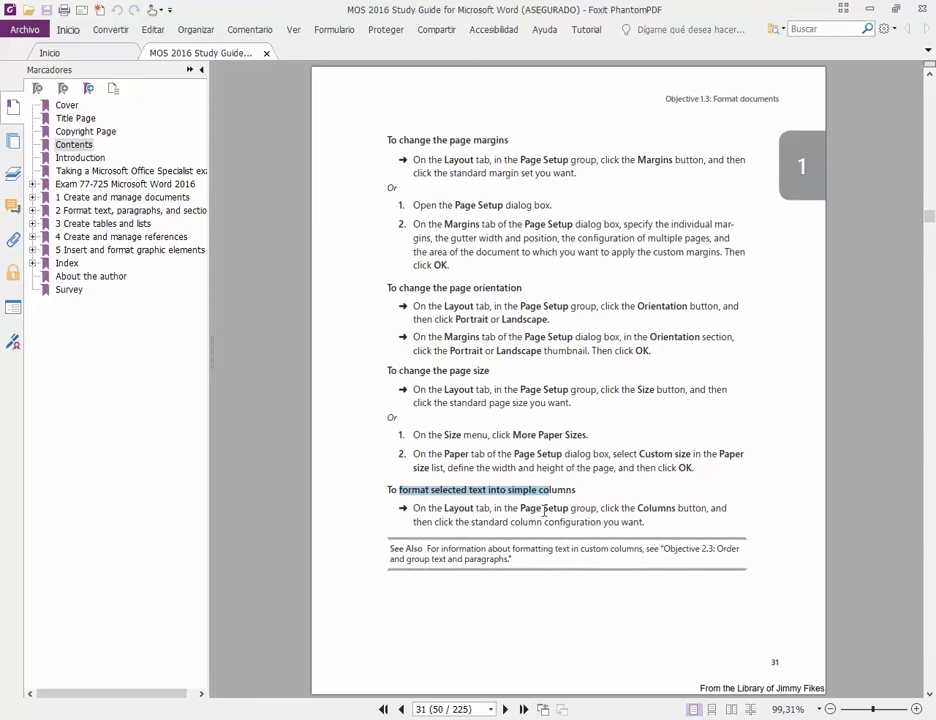
pyautogui.doubleClick(460, 508)
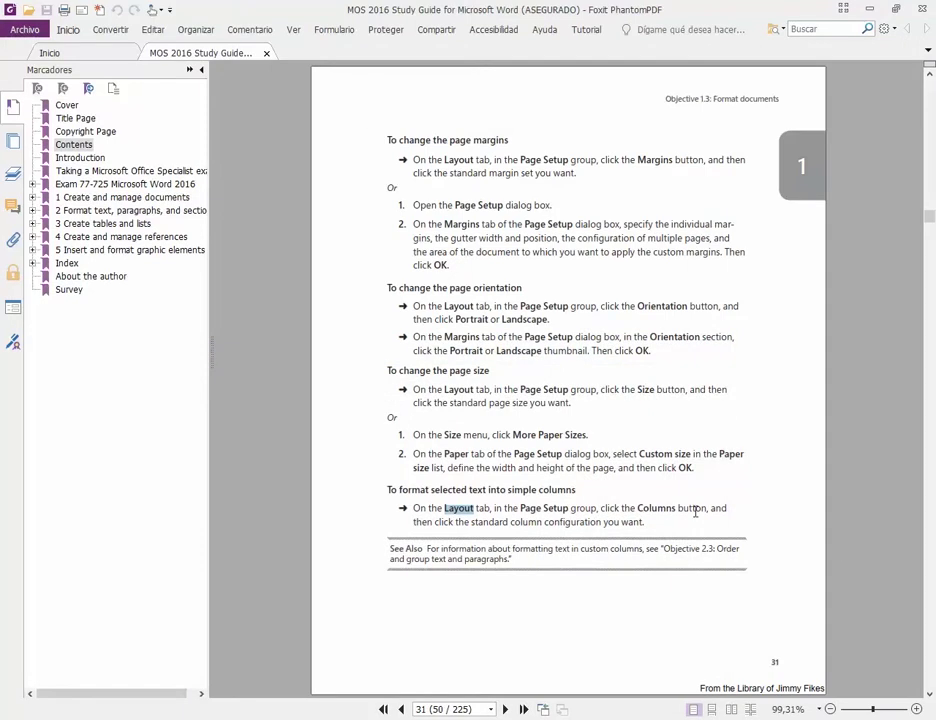
pyautogui.doubleClick(648, 507)
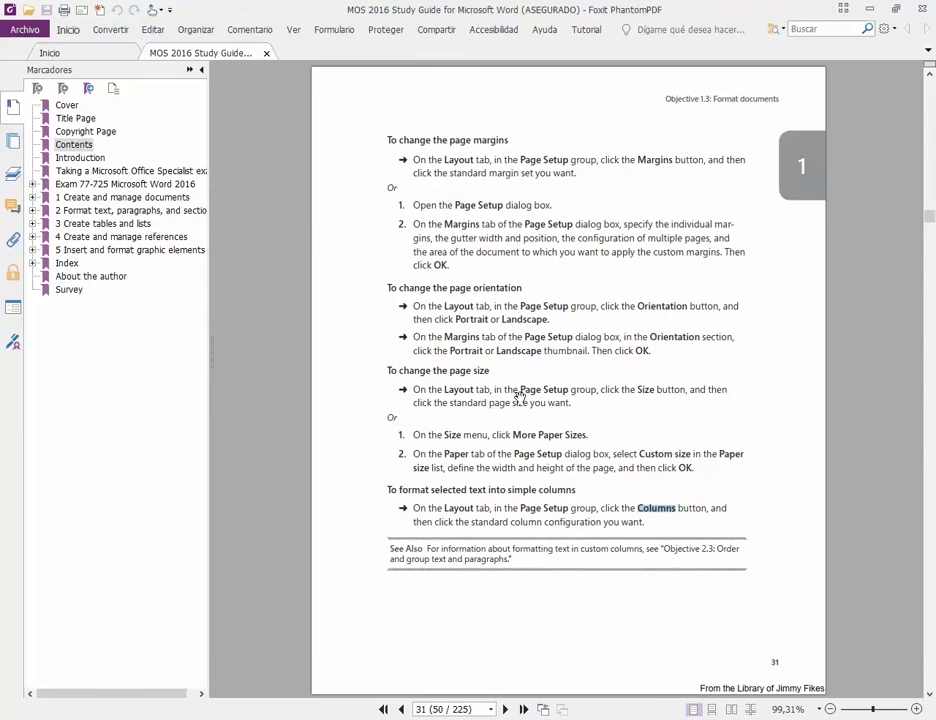
# - Return to Word and delete the line of sample text so the page is blank
pyautogui.click(929, 693)
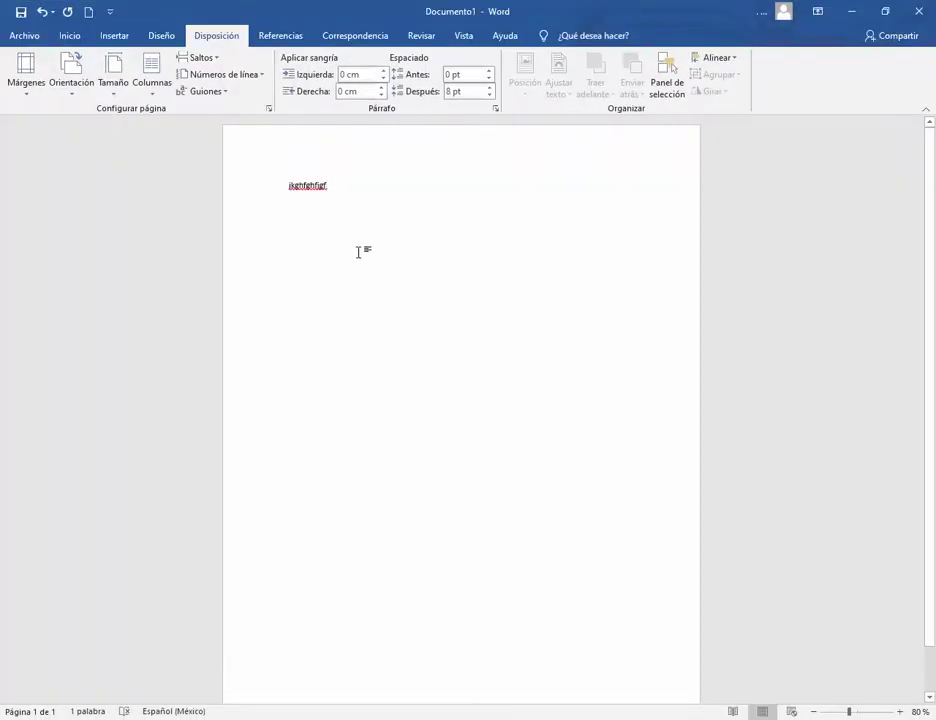
pyautogui.tripleClick(358, 252)
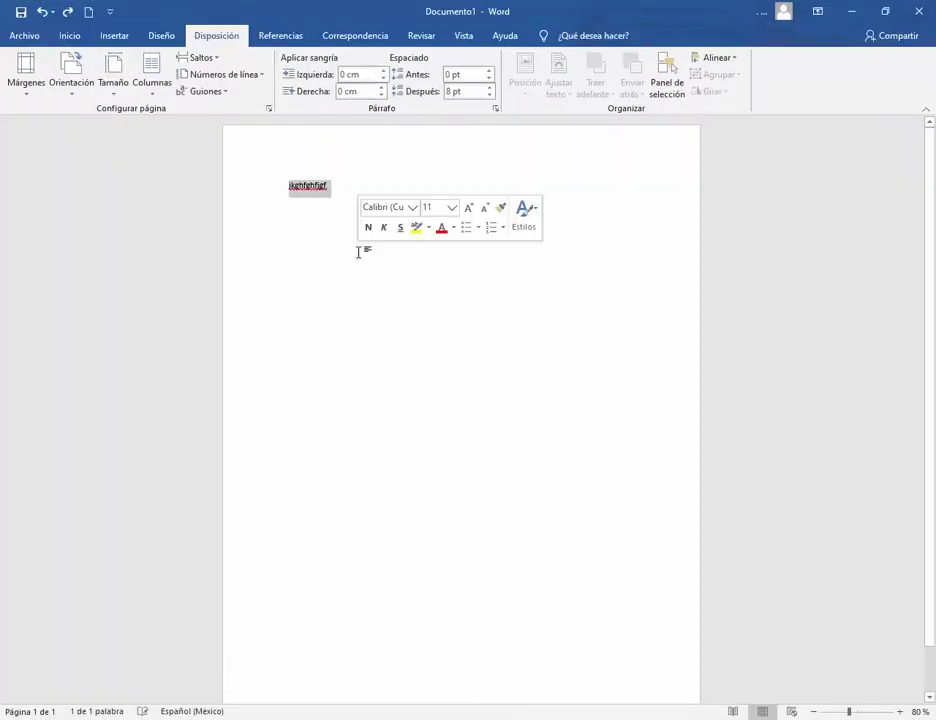
pyautogui.press('Delete')
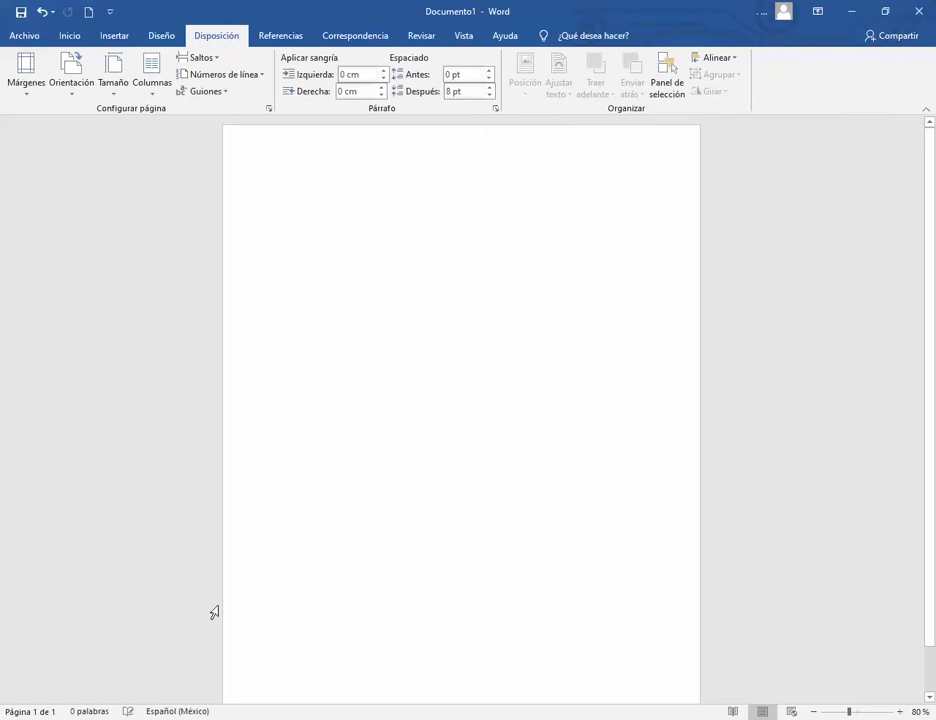
# - Switch to the browser, copy the introductory paragraphs of the Wikipedia article on the 2019-2020 coronavirus pandemic, and return to Word
pyautogui.hotkey('alt', 'Tab')
pyautogui.click(205, 13)
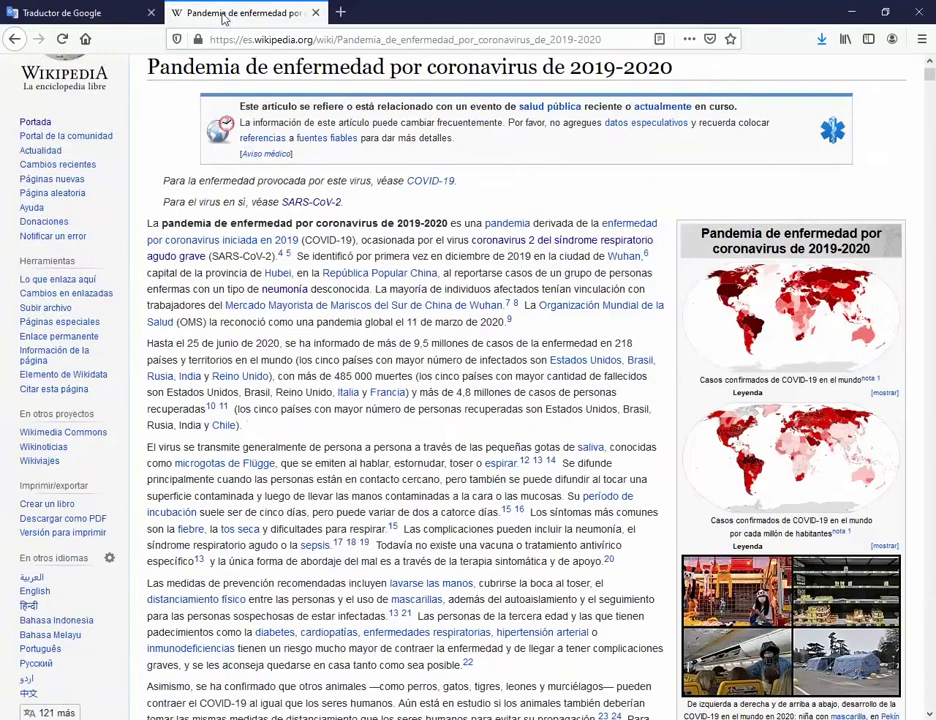
pyautogui.scroll(-2, 150, 150)
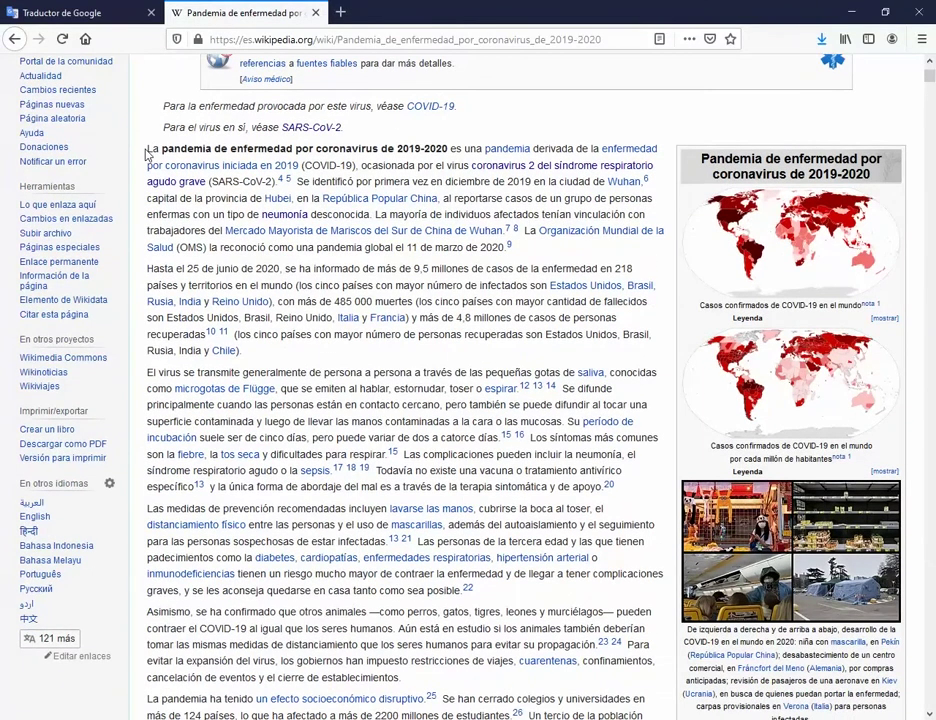
pyautogui.moveTo(150, 150); pyautogui.dragTo(204, 452)
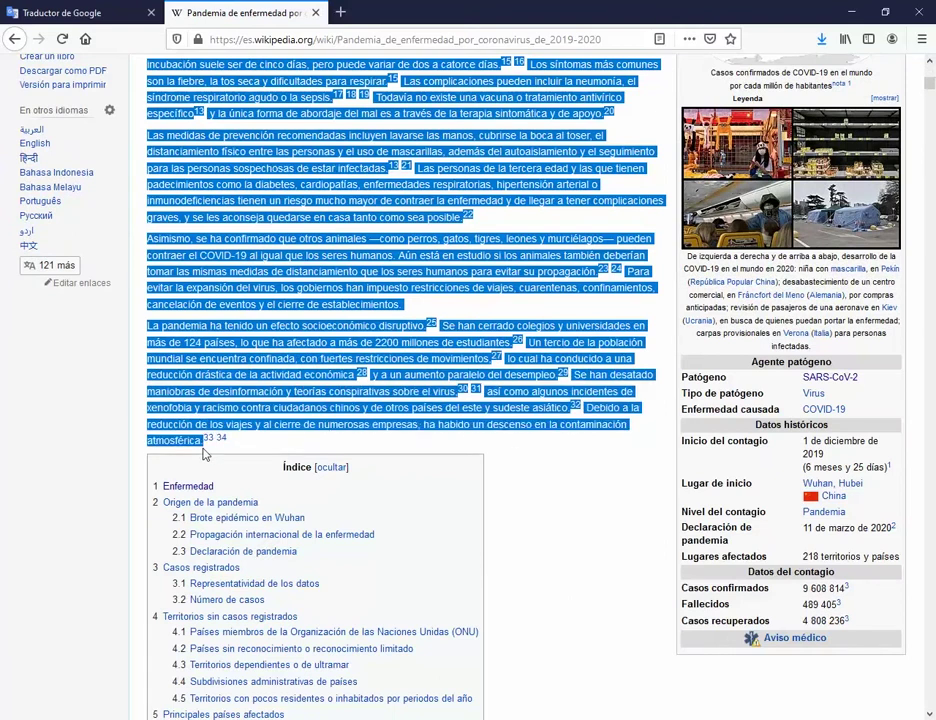
pyautogui.rightClick(283, 353)
pyautogui.click(304, 363)
pyautogui.click(277, 718)
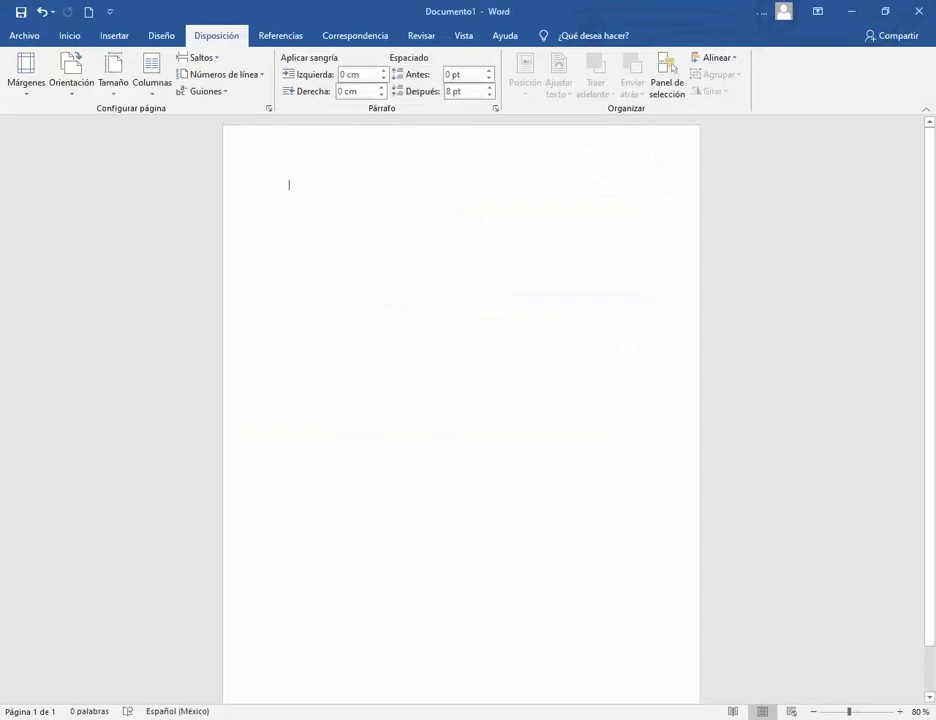
pyautogui.hotkey('alt', 'Tab')
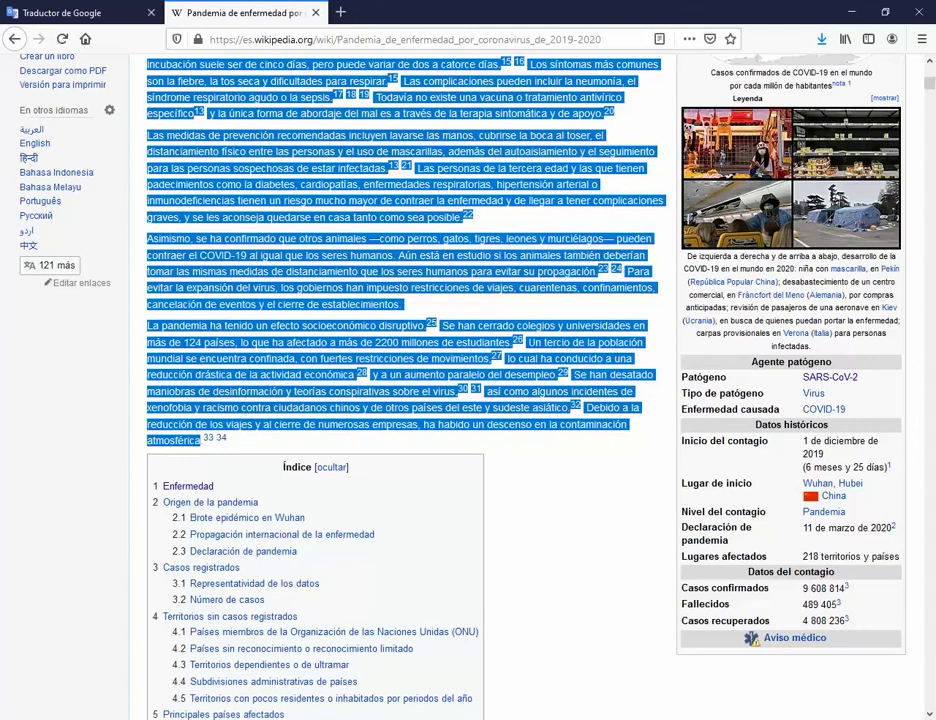
pyautogui.hotkey('alt', 'Tab')
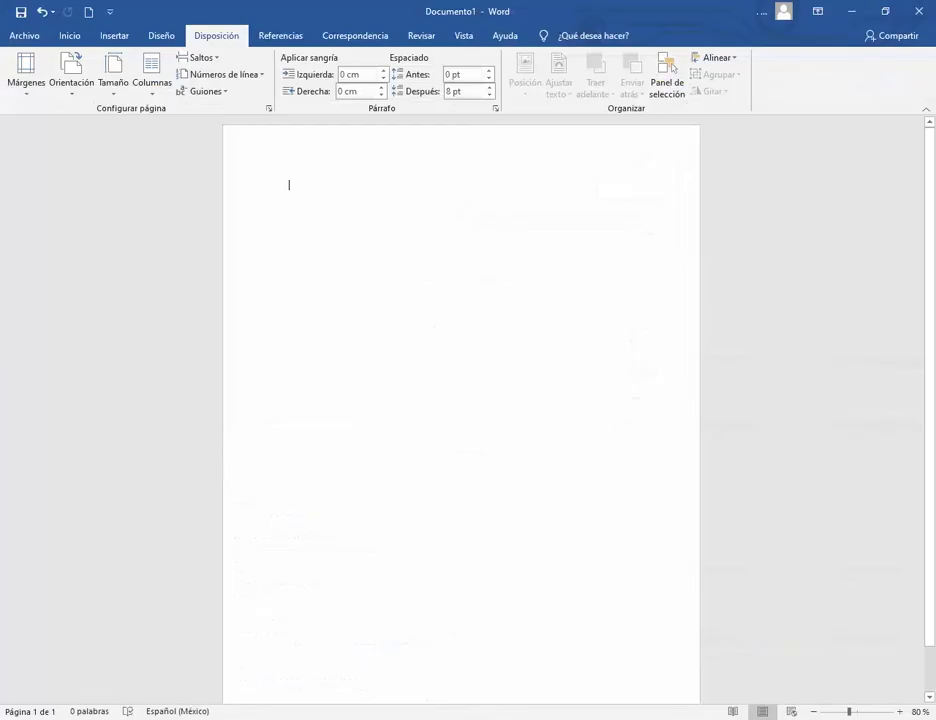
# - Switch back to the Wikipedia article, clear the text selection and examine the introduction's text formatting and links
pyautogui.hotkey('alt', 'Tab')
pyautogui.scroll(10, 334, 359)
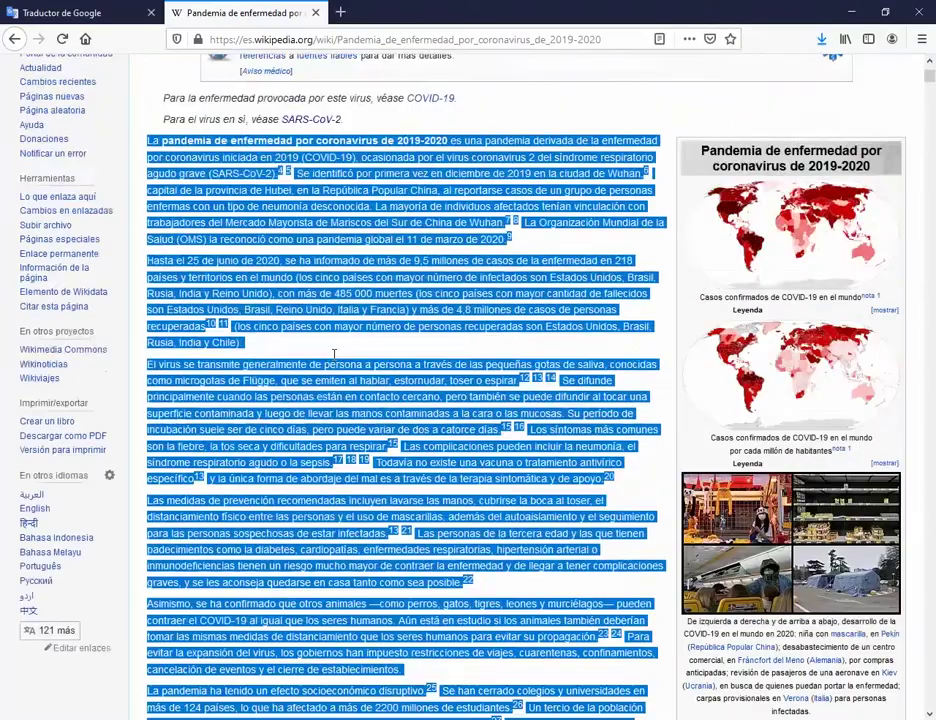
pyautogui.scroll(-4, 334, 359)
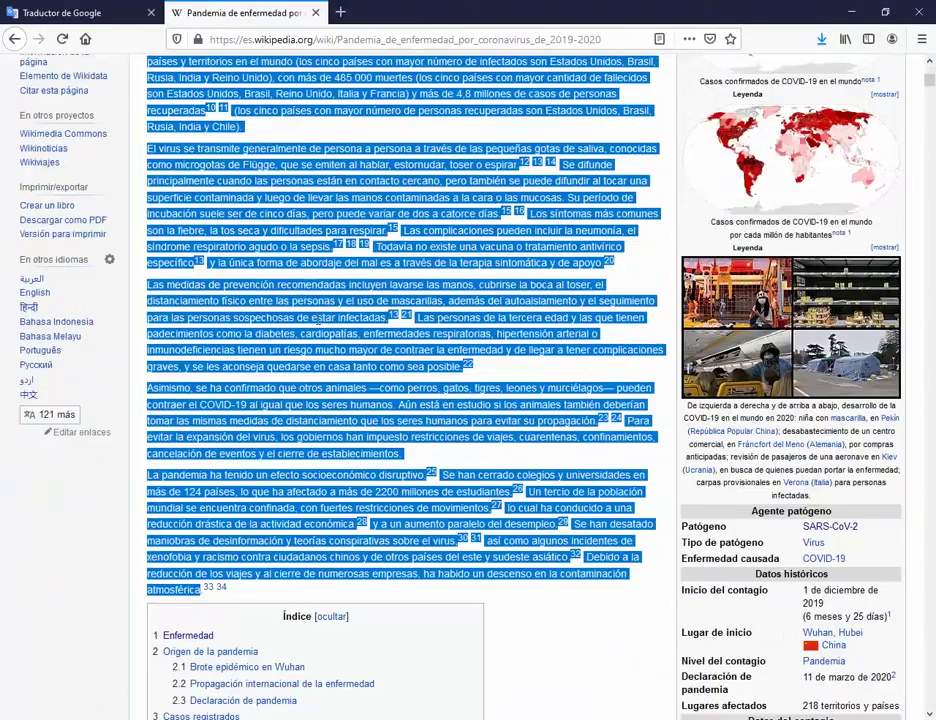
pyautogui.click(335, 372)
pyautogui.scroll(3, 320, 368)
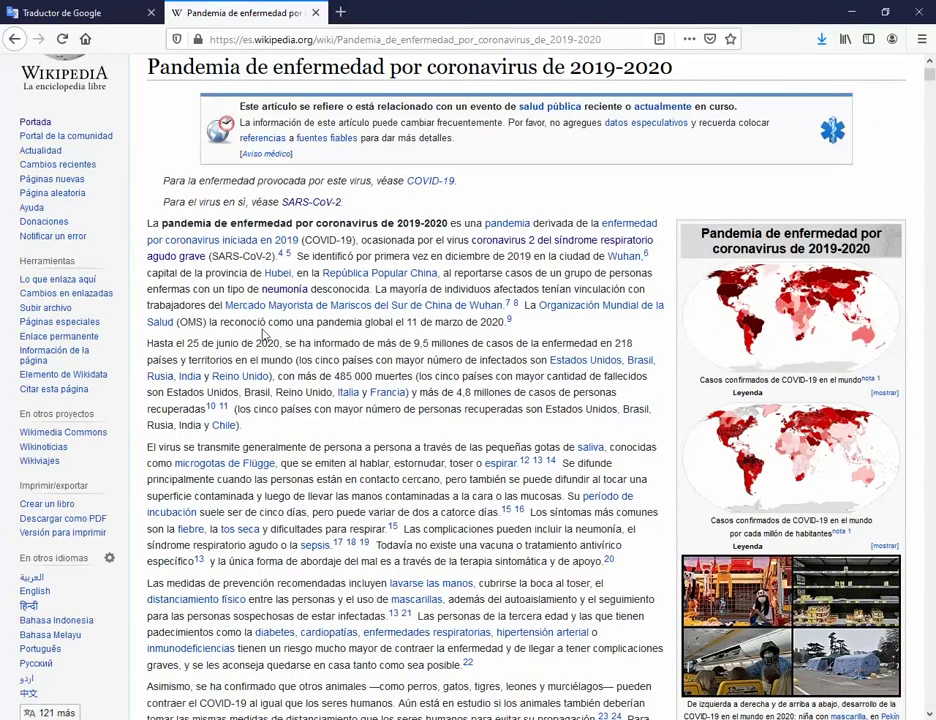
pyautogui.moveTo(235, 246)
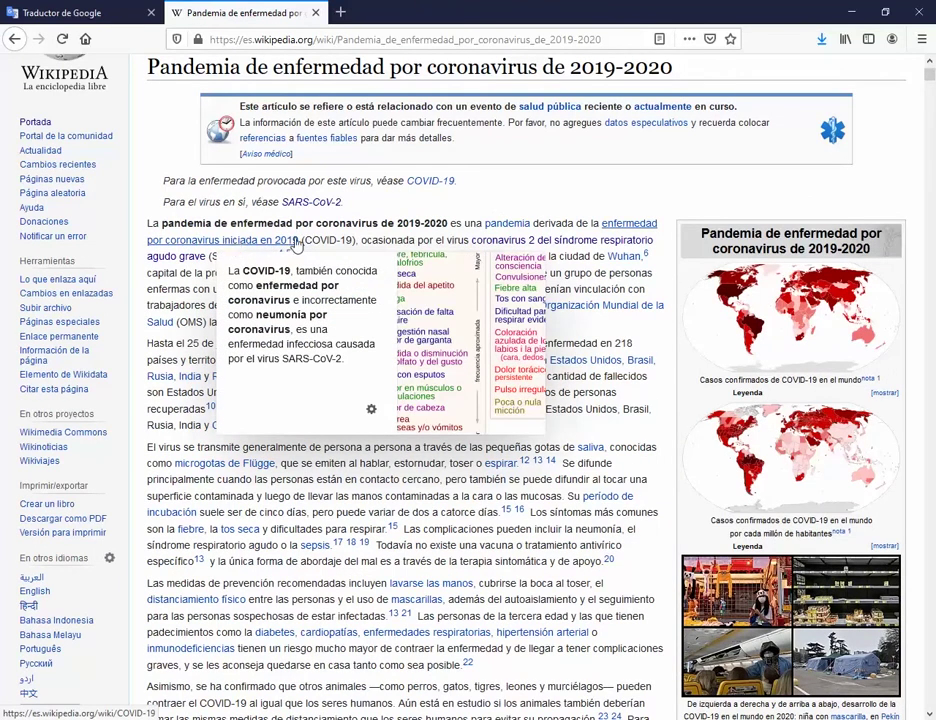
pyautogui.scroll(-3, 399, 382)
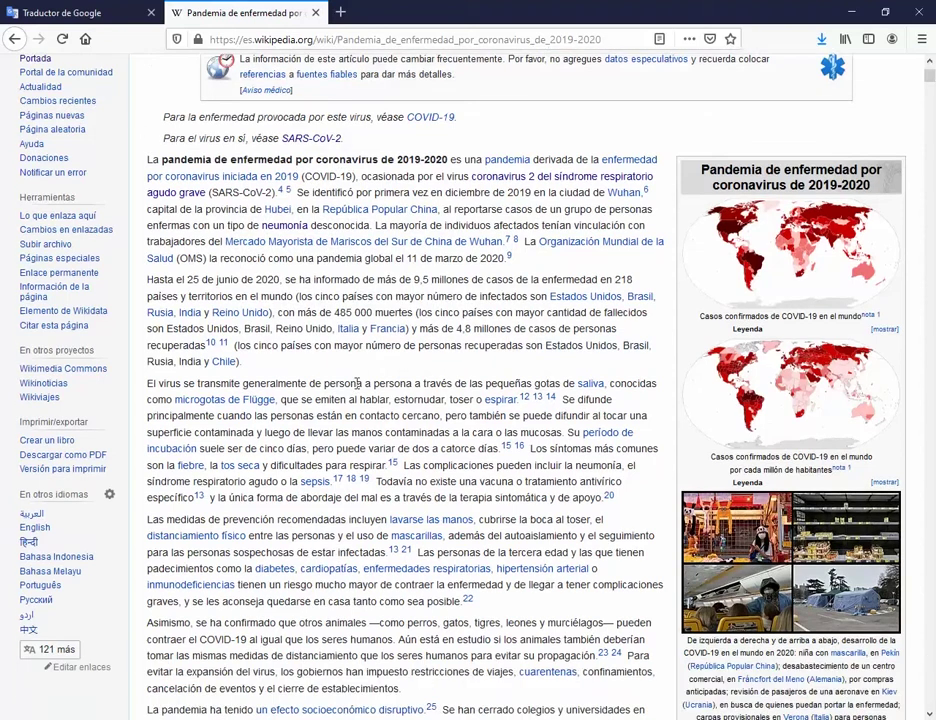
pyautogui.scroll(1, 265, 285)
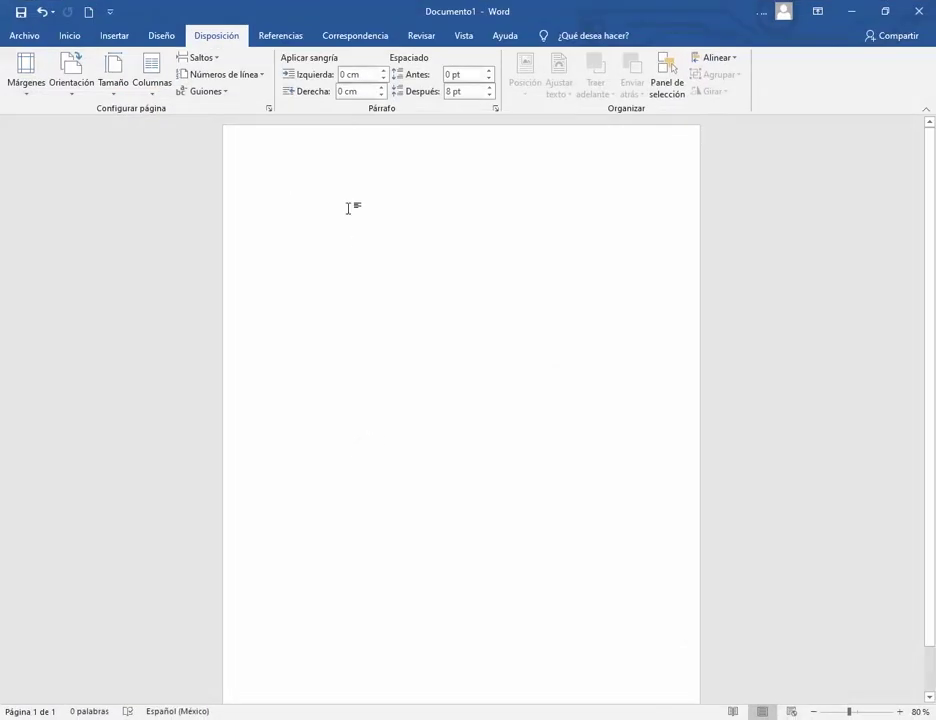
# - Paste the copied article text into the blank Word document keeping text only, and look through the pasted paragraphs
pyautogui.rightClick(297, 183)
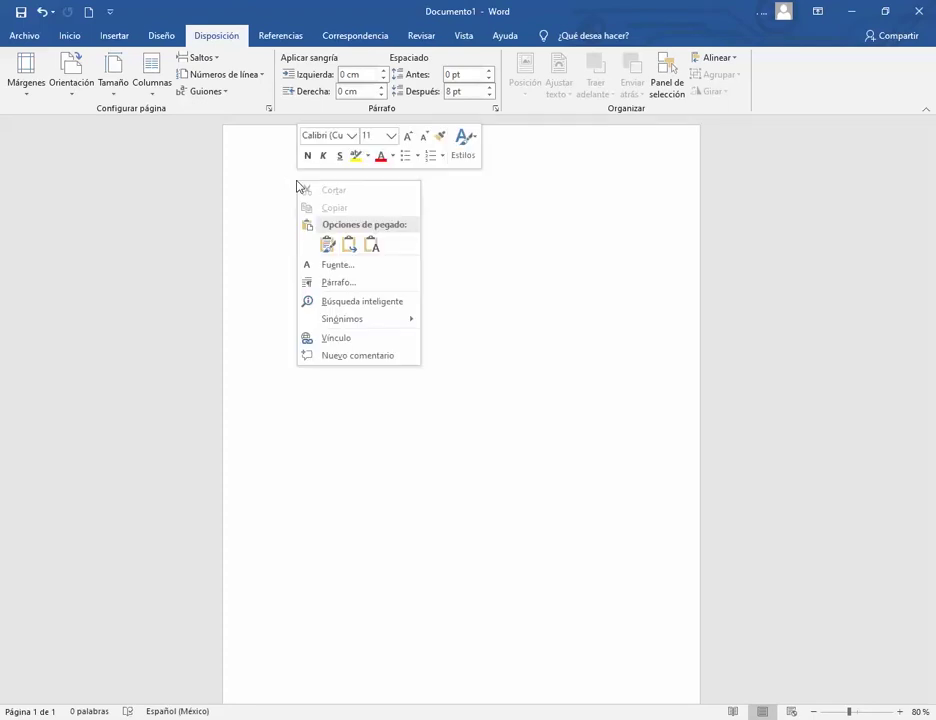
pyautogui.click(372, 244)
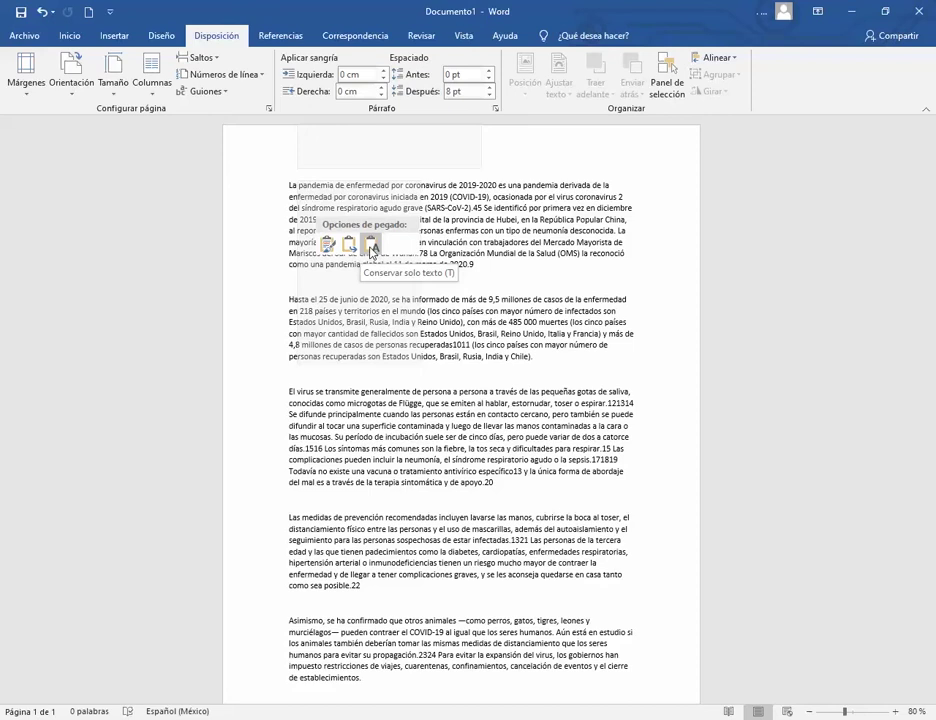
pyautogui.scroll(-8, 391, 328)
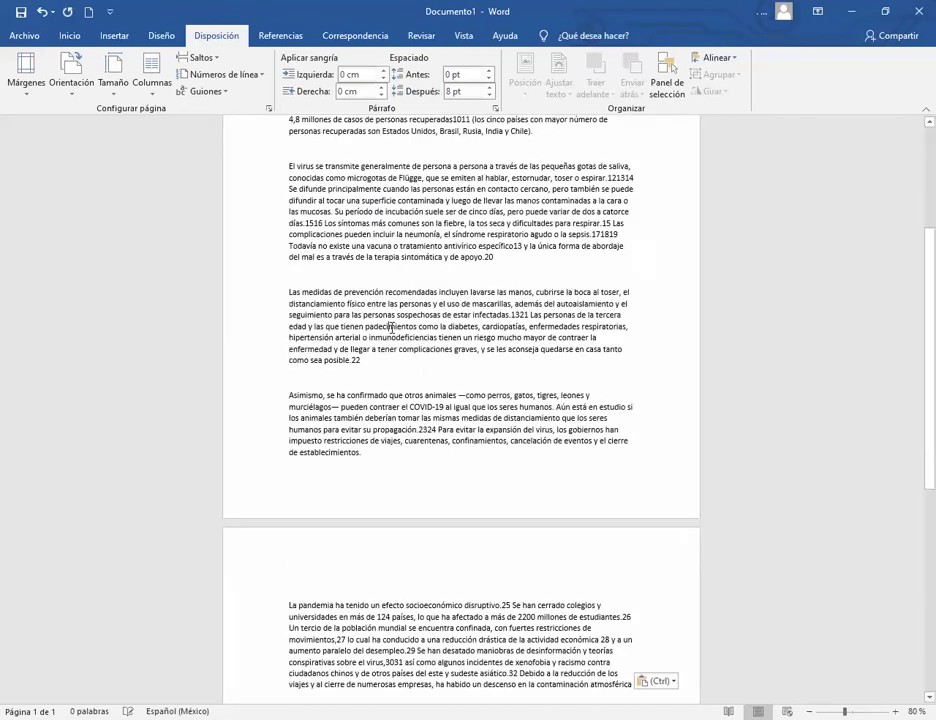
pyautogui.scroll(4, 391, 322)
pyautogui.scroll(7, 391, 324)
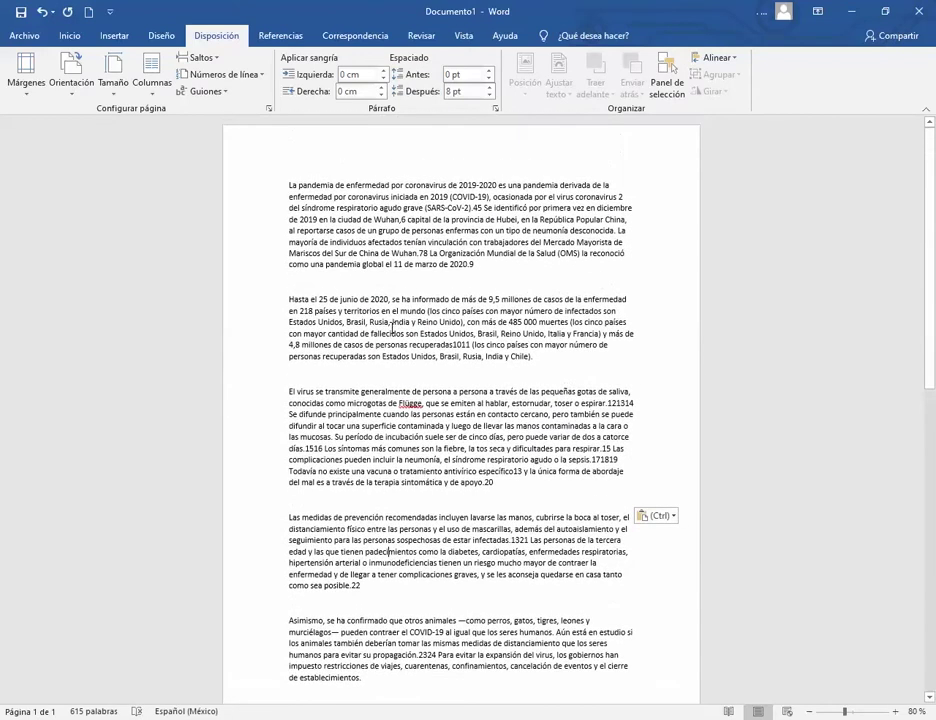
pyautogui.scroll(-10, 400, 340)
pyautogui.scroll(3, 400, 340)
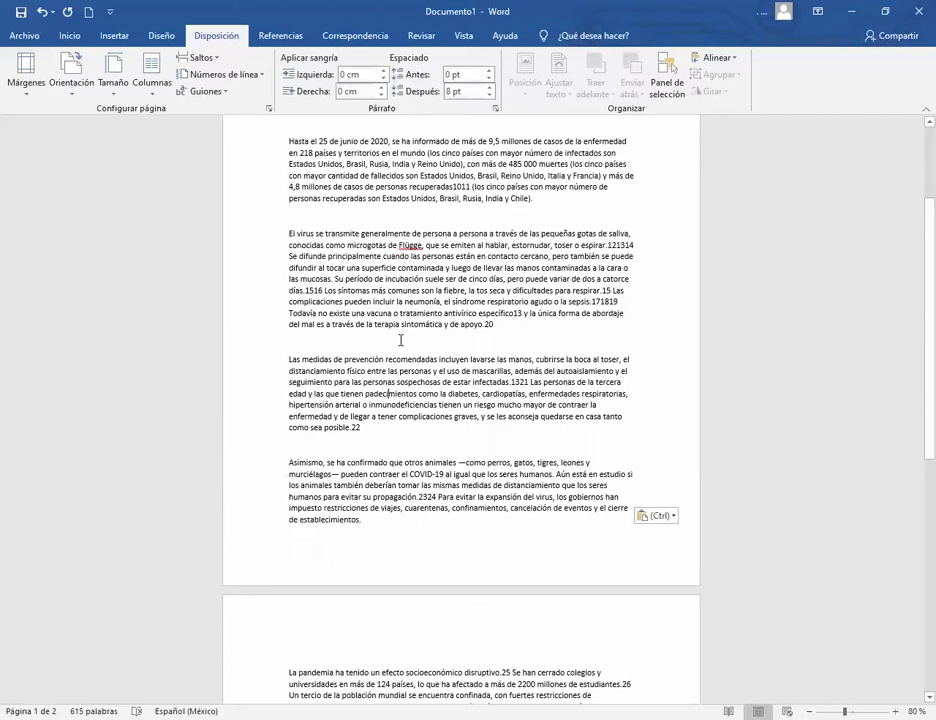
# - Undo the text-only paste, paste the article text with its original formatting and links, and look through it
pyautogui.hotkey('ctrl', 'z')
pyautogui.hotkey('ctrl', 'v')
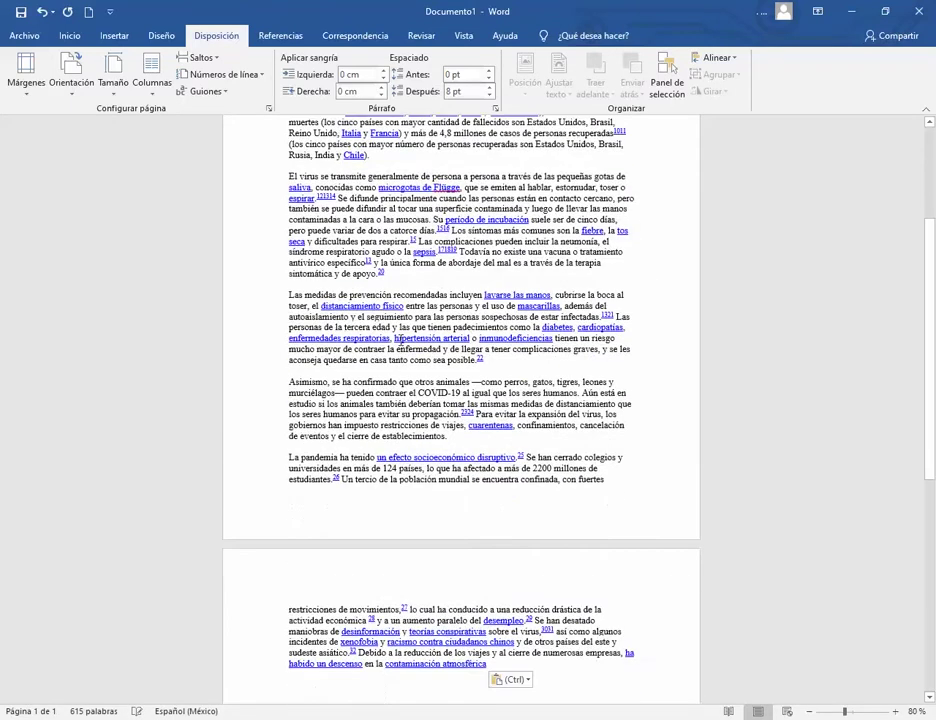
pyautogui.scroll(5, 399, 340)
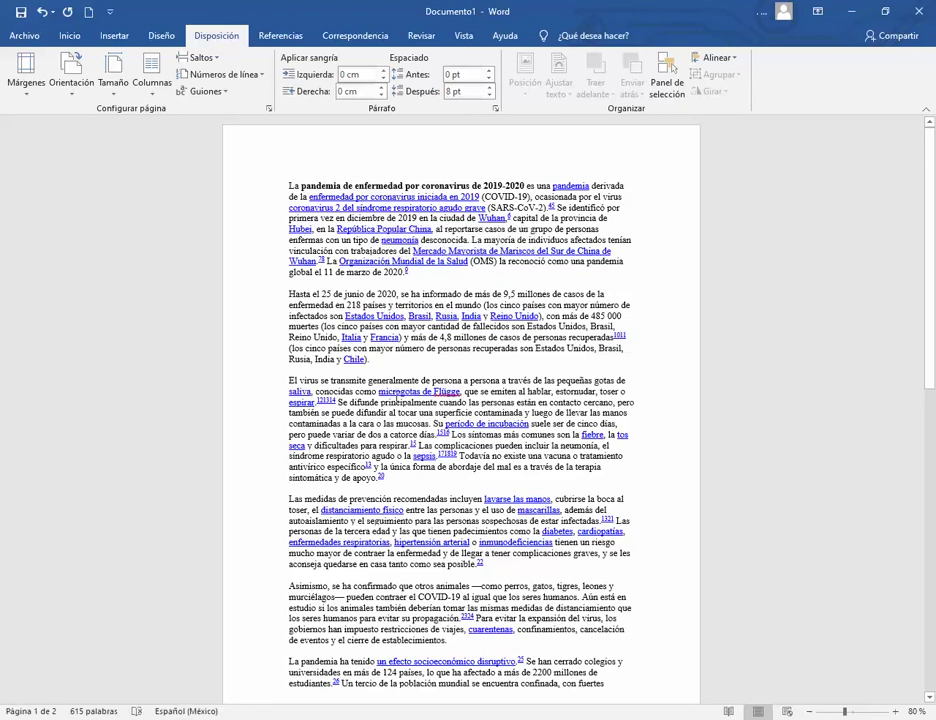
pyautogui.scroll(-5, 461, 445)
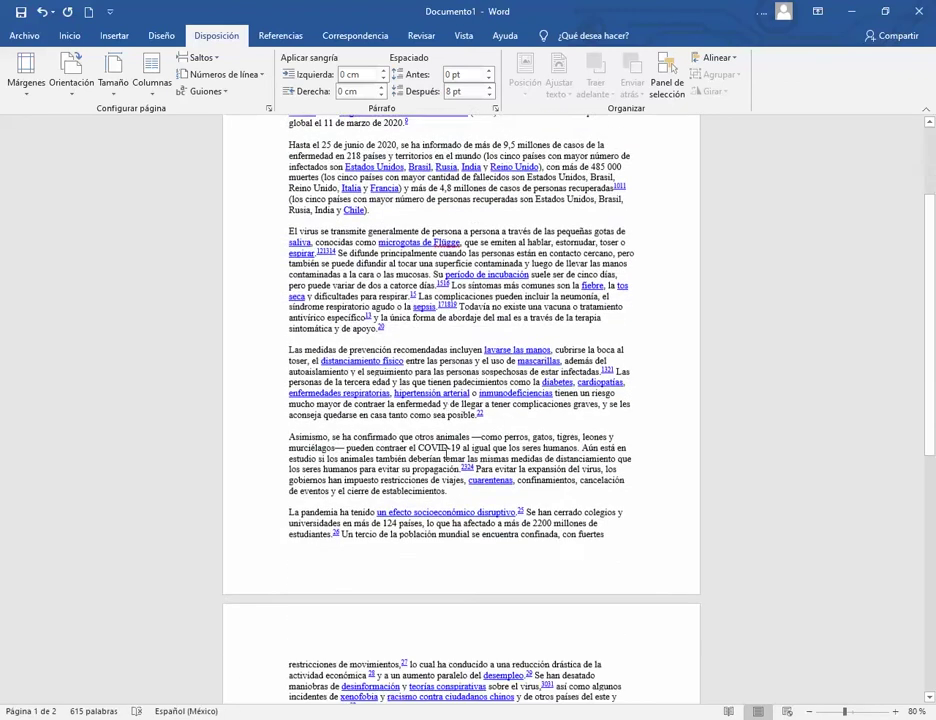
pyautogui.scroll(5, 461, 445)
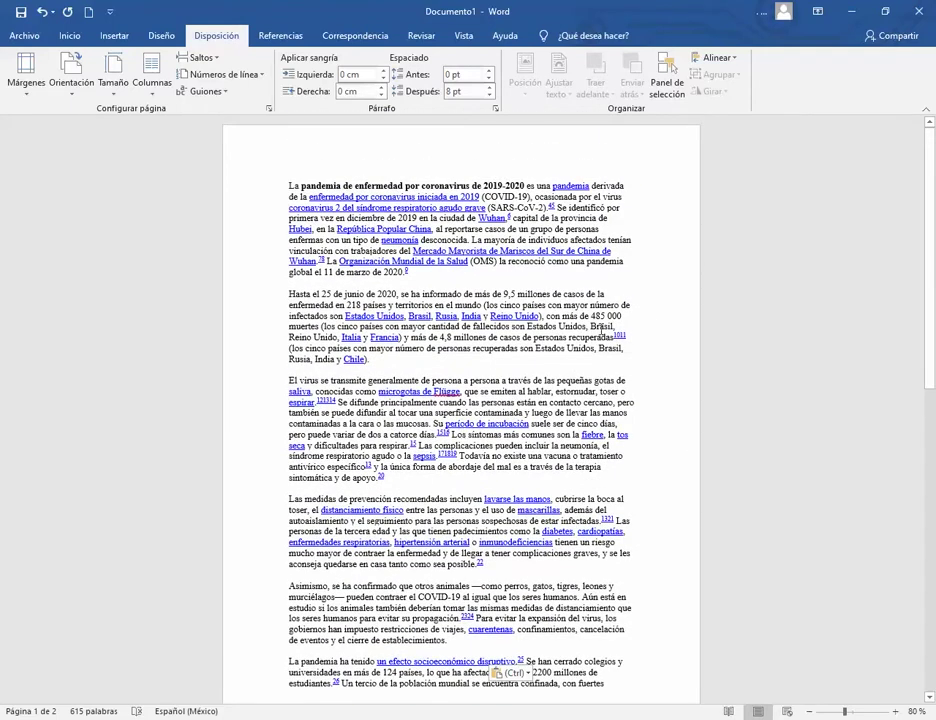
# - Undo the formatted paste and paste the article text again keeping text only
pyautogui.click(653, 291)
pyautogui.hotkey('ctrl', 'z')
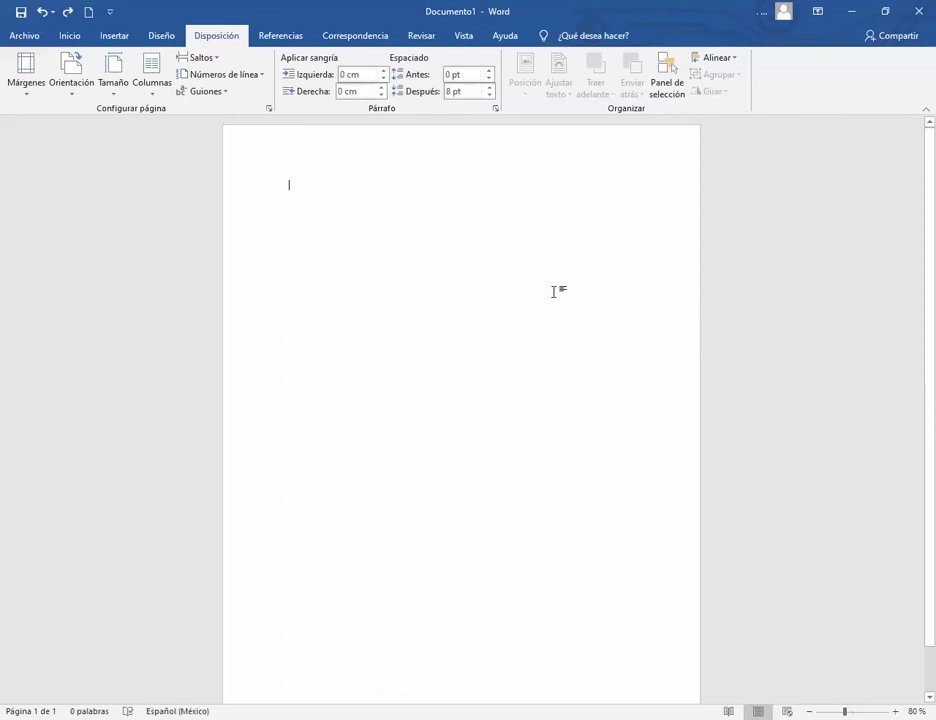
pyautogui.rightClick(299, 188)
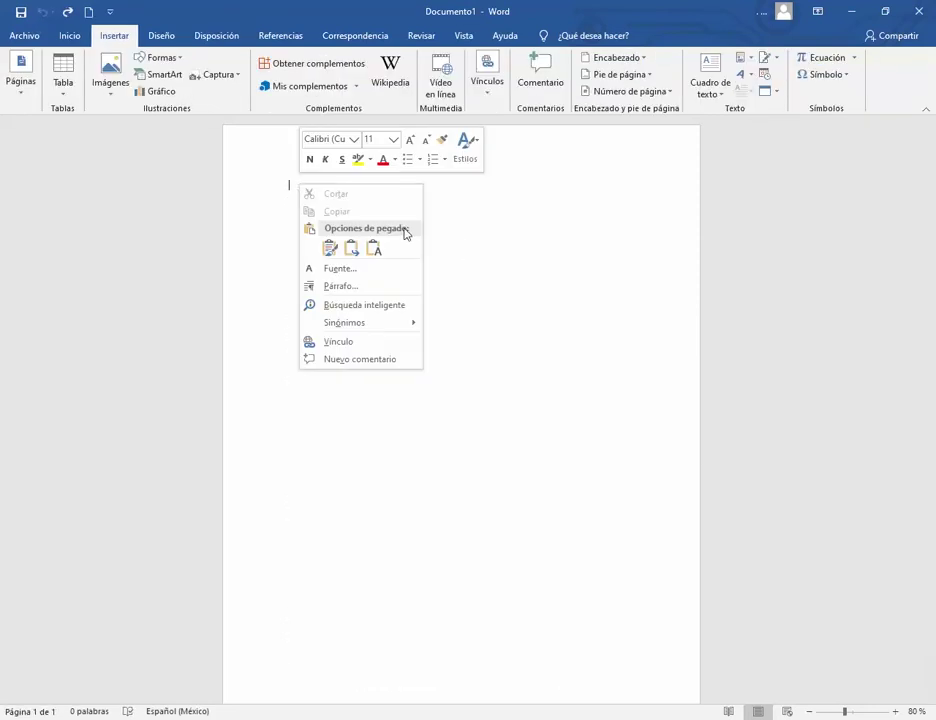
pyautogui.click(373, 248)
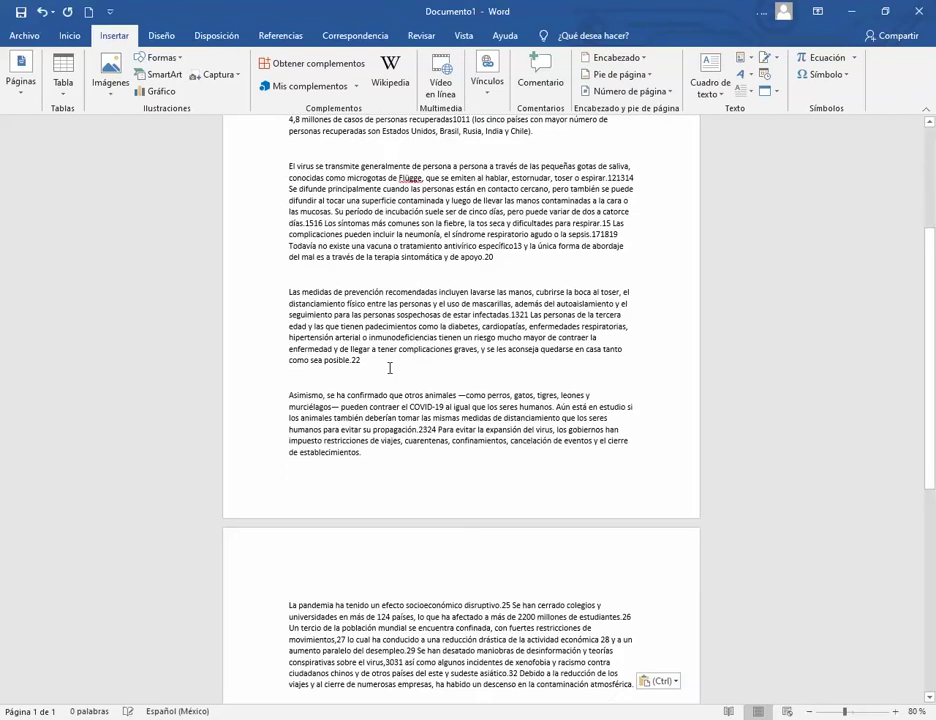
pyautogui.scroll(7, 392, 368)
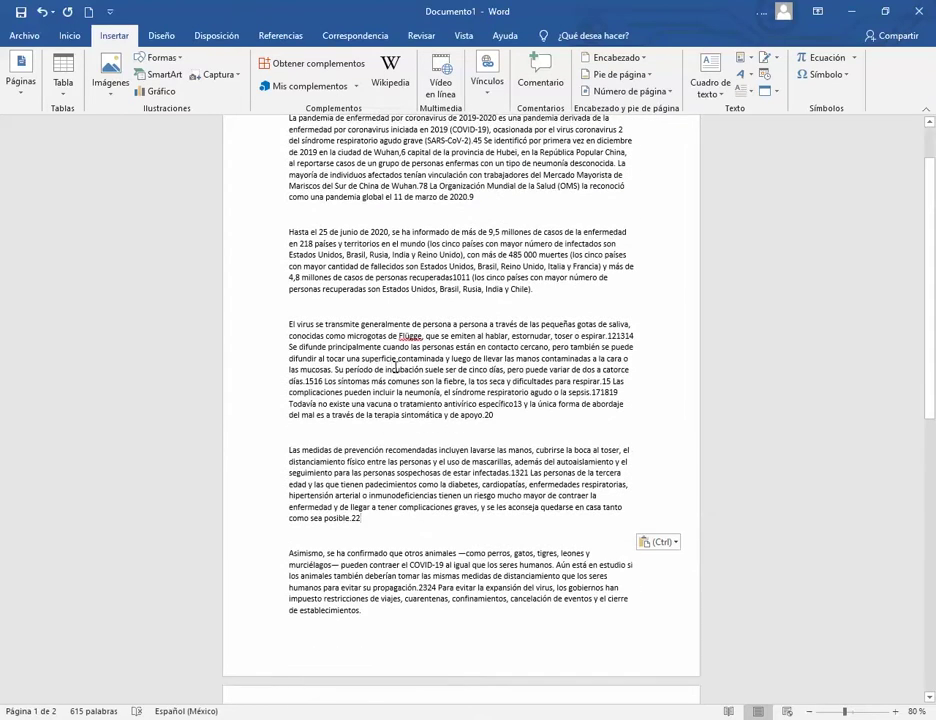
# - Switch to the study guide and reread the page 31 instructions for formatting selected text into simple columns
pyautogui.scroll(2, 395, 368)
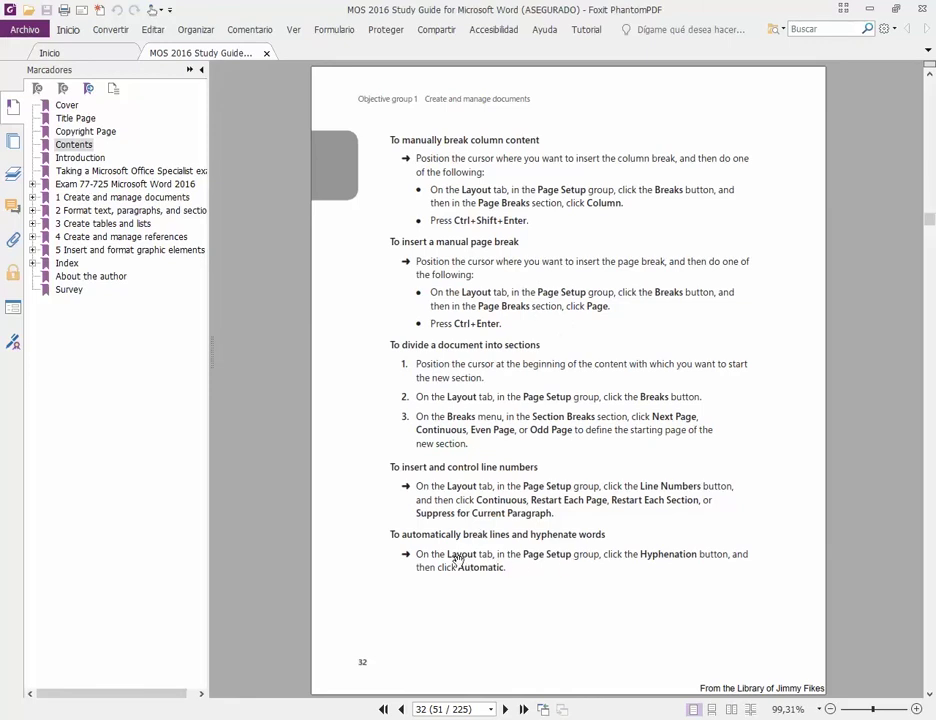
pyautogui.scroll(1, 410, 515)
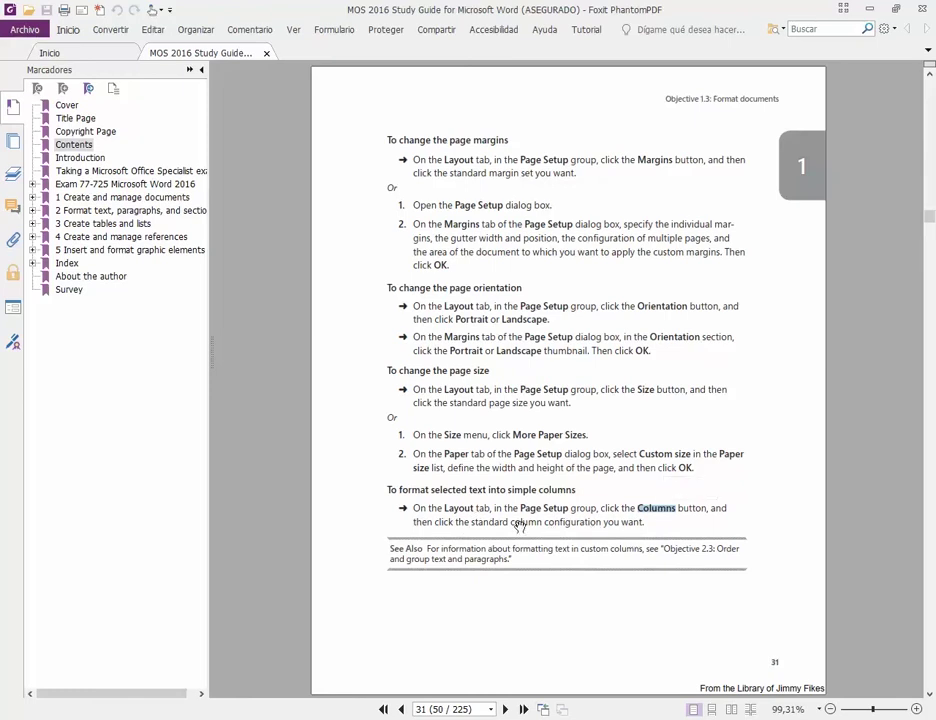
pyautogui.scroll(-3, 530, 526)
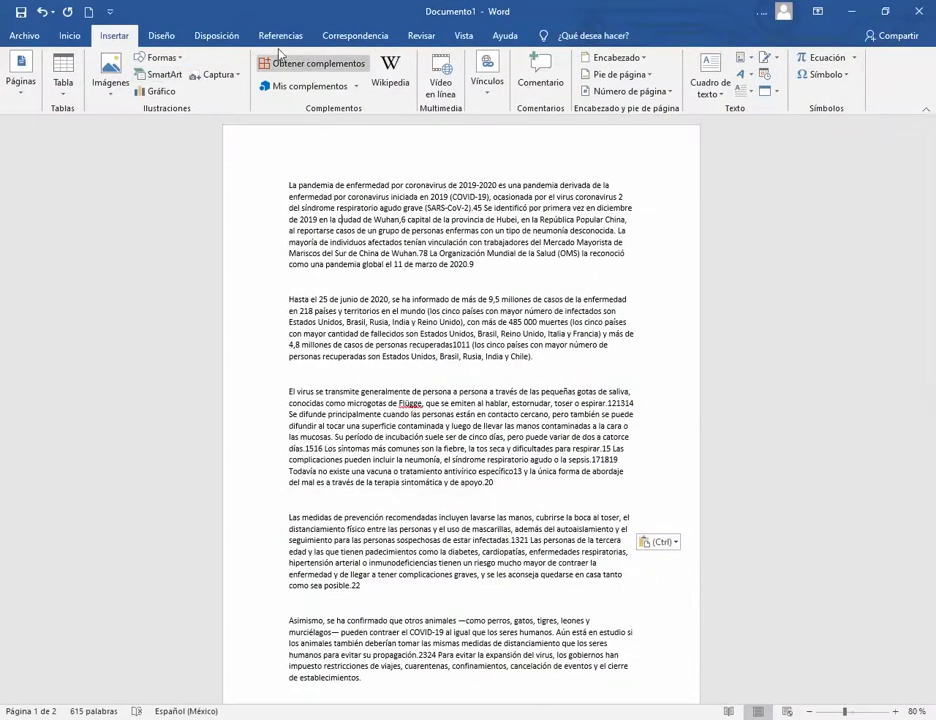
# - Return to Word and format the pasted article text into two columns
pyautogui.click(232, 37)
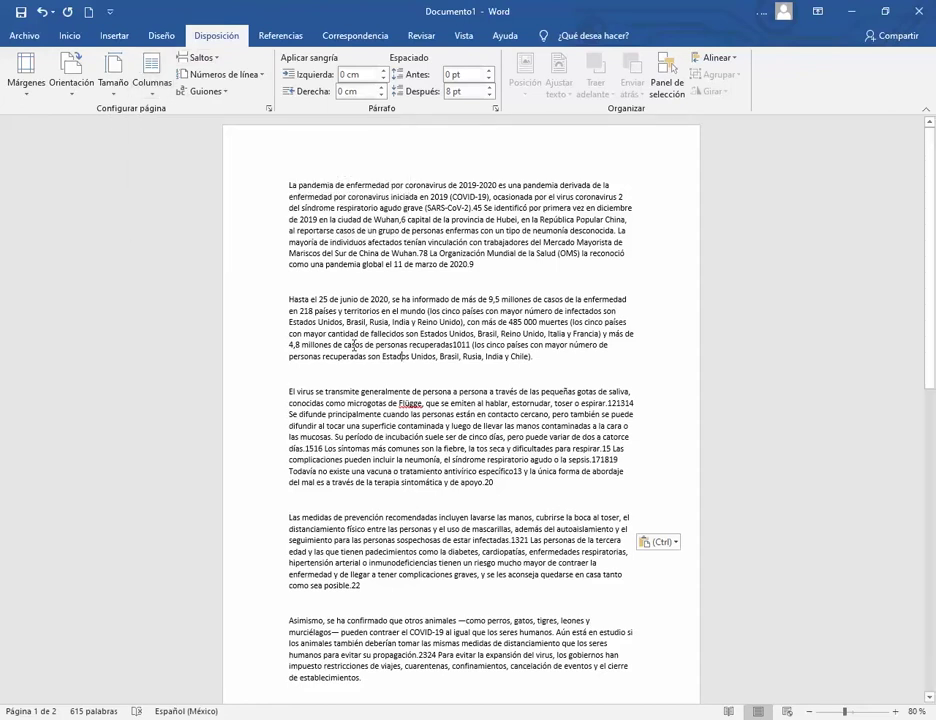
pyautogui.scroll(-3, 354, 345)
pyautogui.scroll(3, 354, 345)
pyautogui.moveTo(290, 185); pyautogui.dragTo(647, 643)
pyautogui.click(628, 323)
pyautogui.click(114, 85)
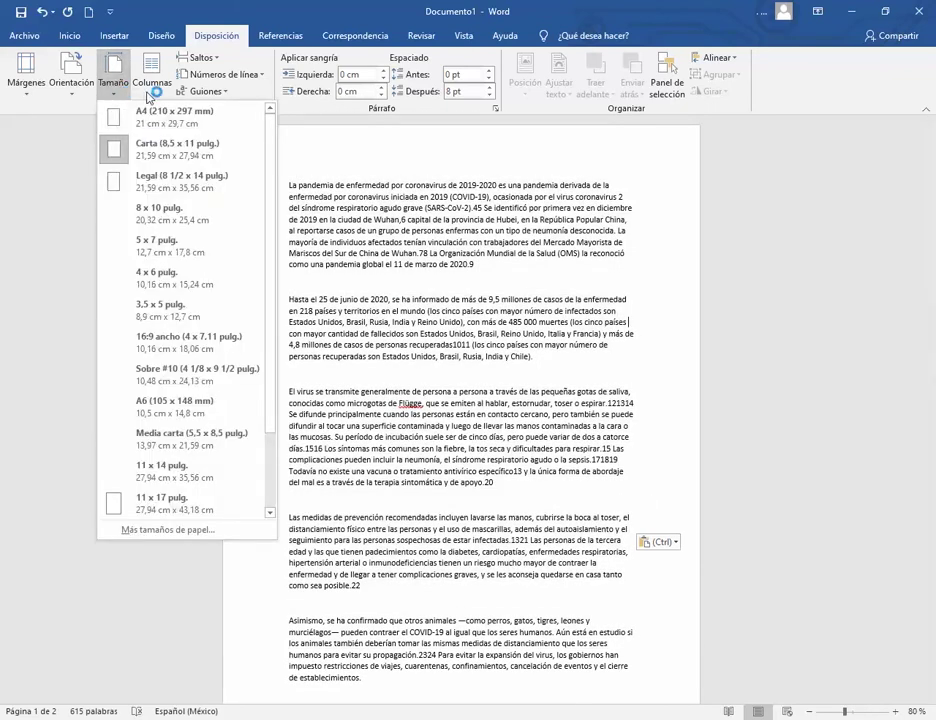
pyautogui.click(151, 80)
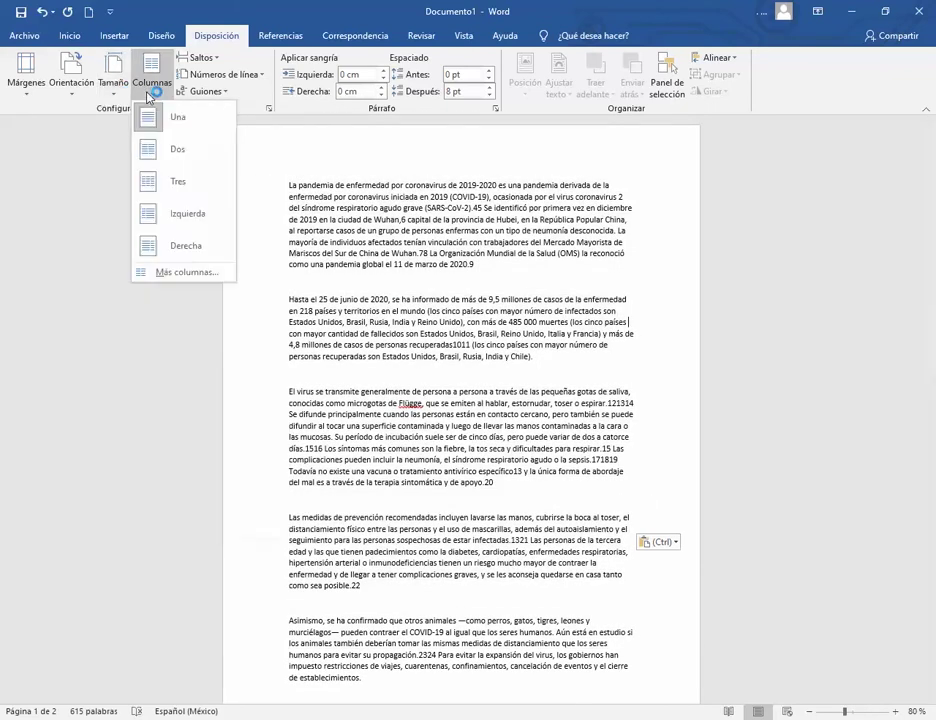
pyautogui.click(180, 151)
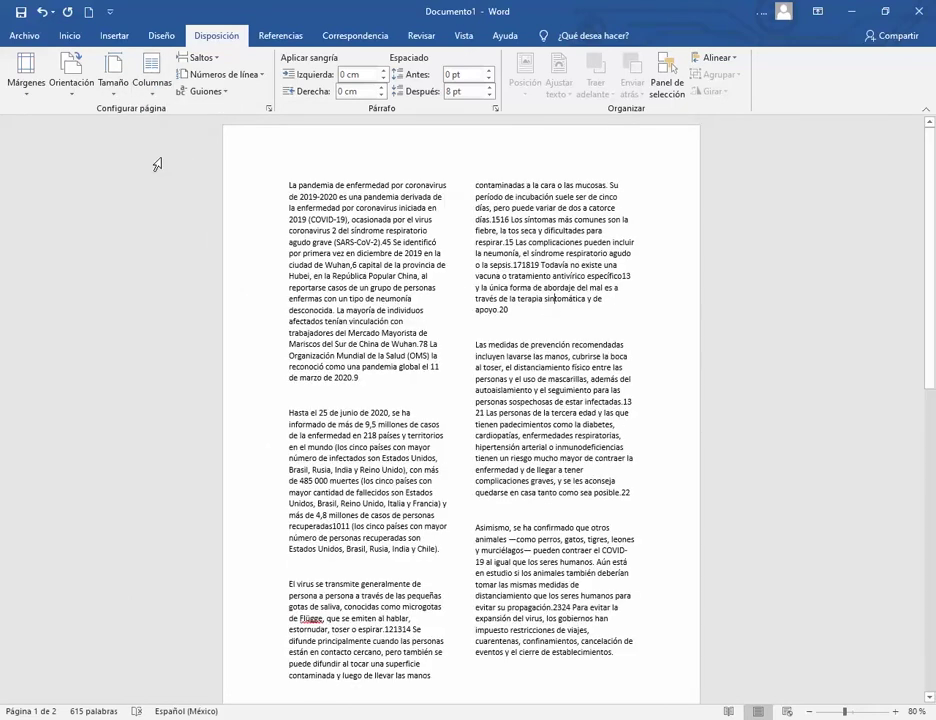
# - Format the article text into three columns and change it to the Left preset with a narrow first column
pyautogui.click(150, 84)
pyautogui.click(172, 184)
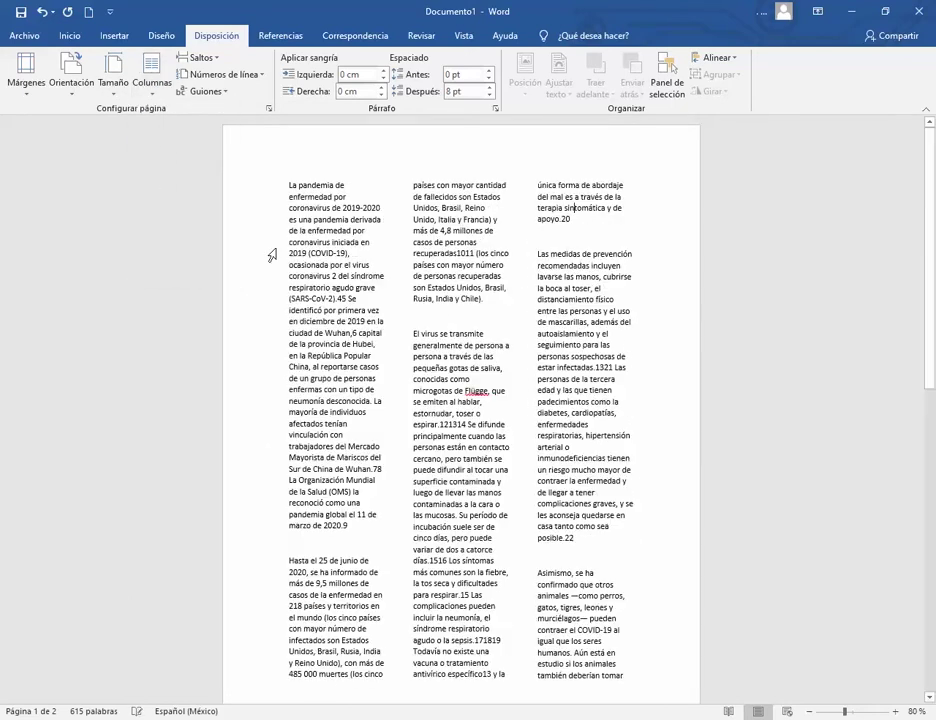
pyautogui.click(143, 94)
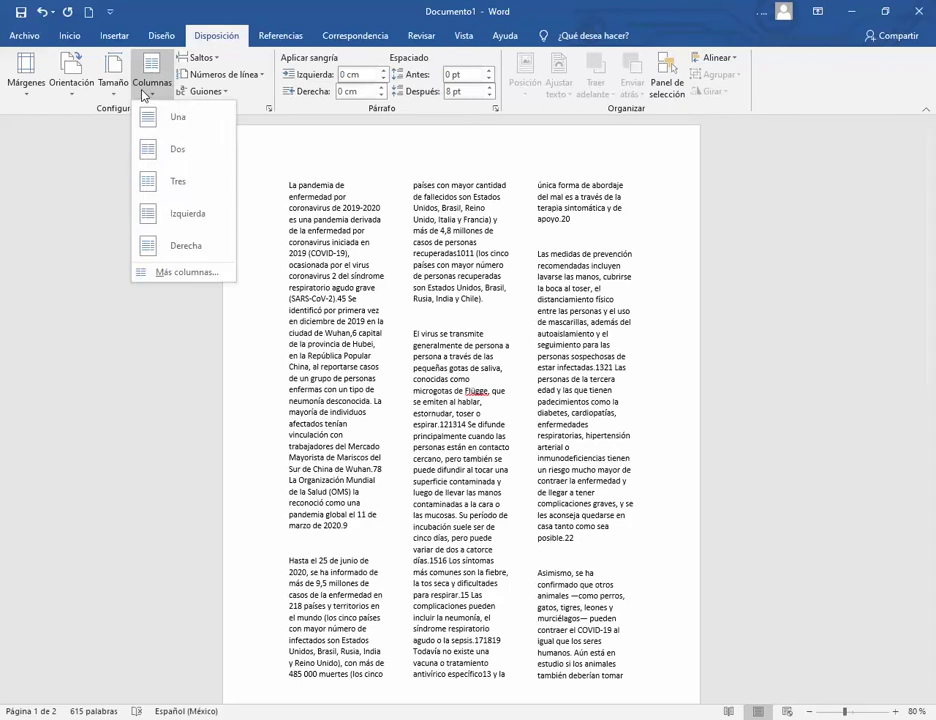
pyautogui.click(150, 213)
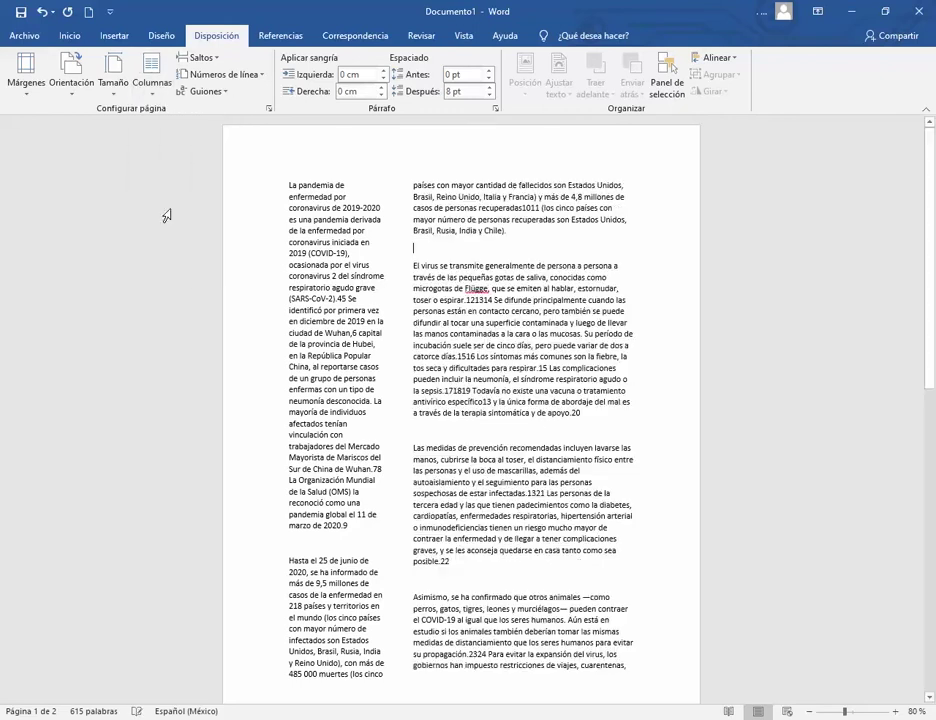
# - Apply the Right column preset to the article text and change the layout to five columns
pyautogui.click(150, 84)
pyautogui.click(128, 243)
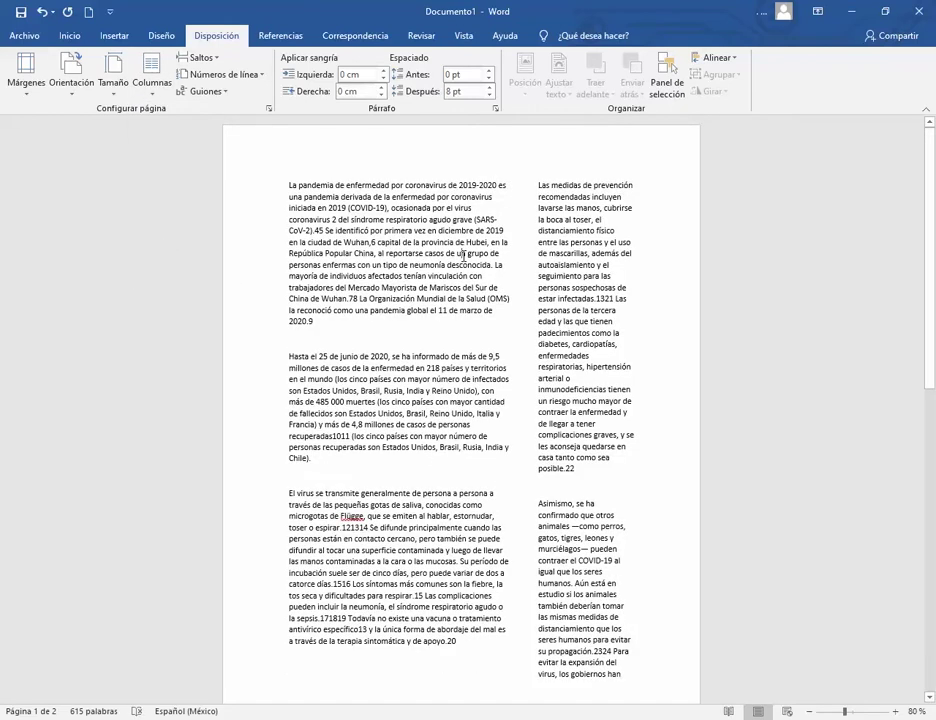
pyautogui.click(153, 88)
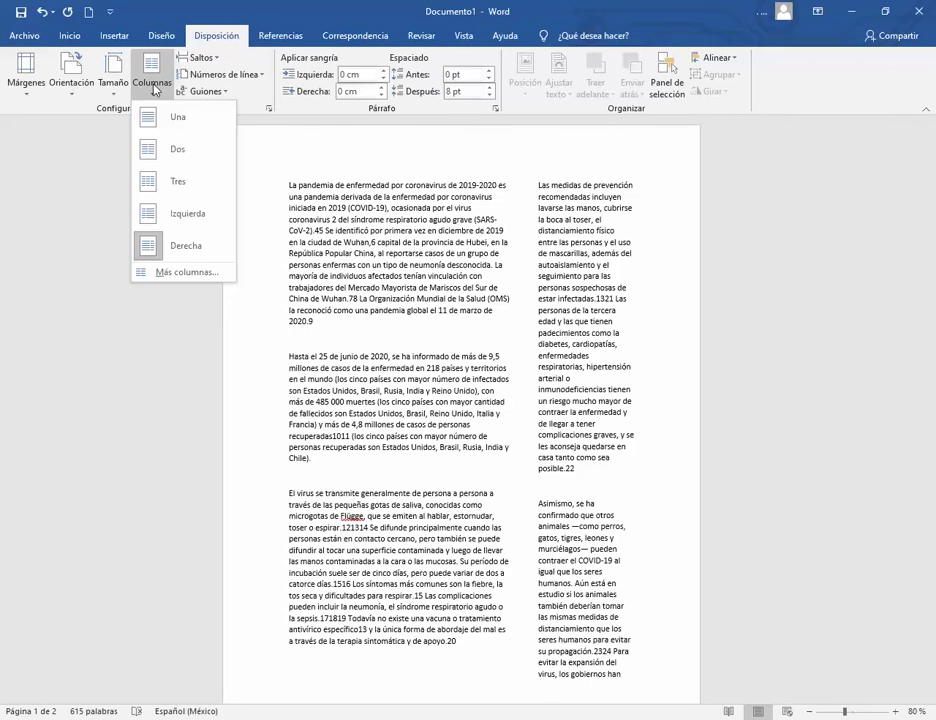
pyautogui.click(160, 273)
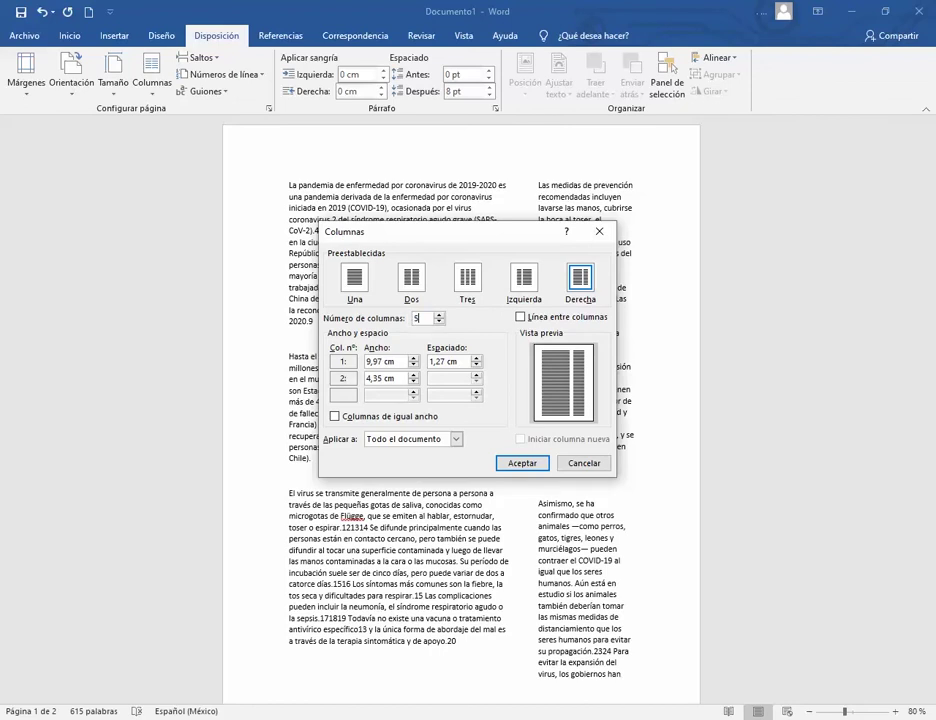
pyautogui.click(522, 462)
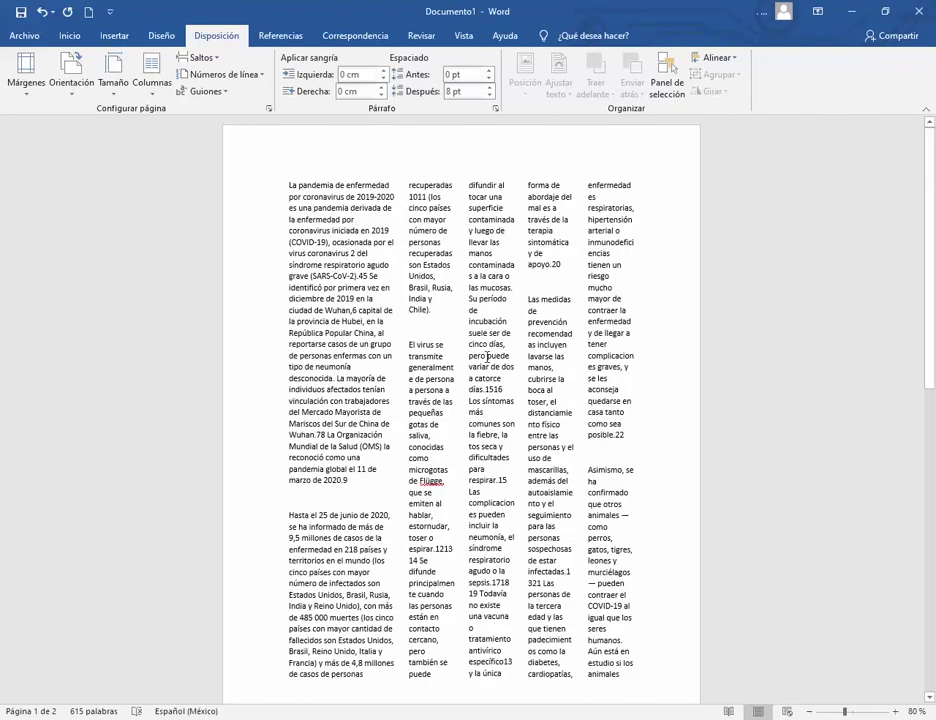
# - Reset the article text to the Two preset with equal columns in the detailed column settings
pyautogui.click(152, 75)
pyautogui.click(172, 273)
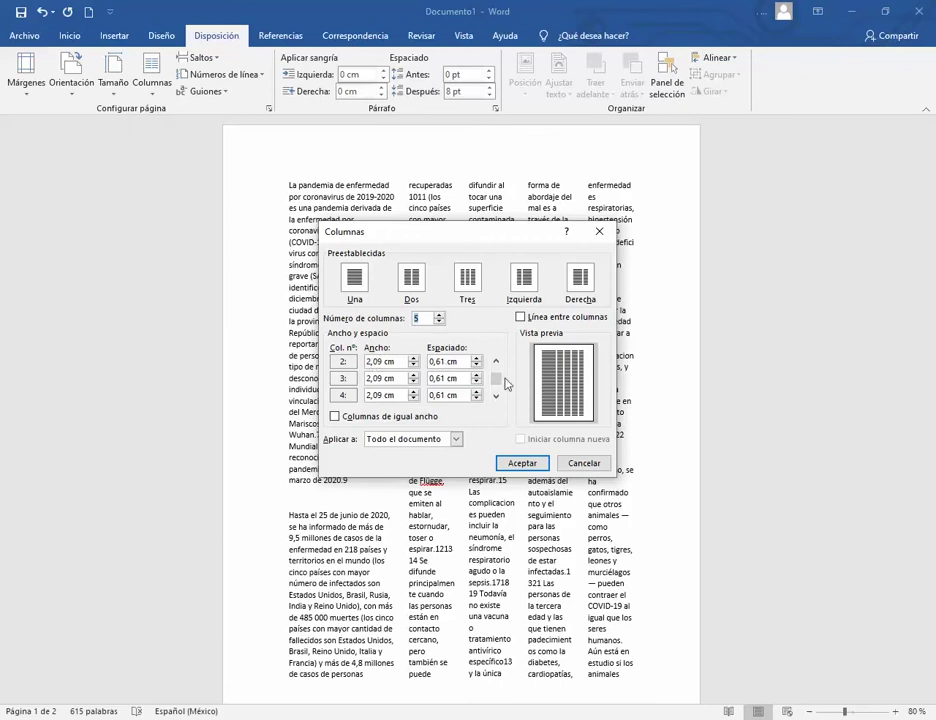
pyautogui.click(409, 279)
pyautogui.click(522, 463)
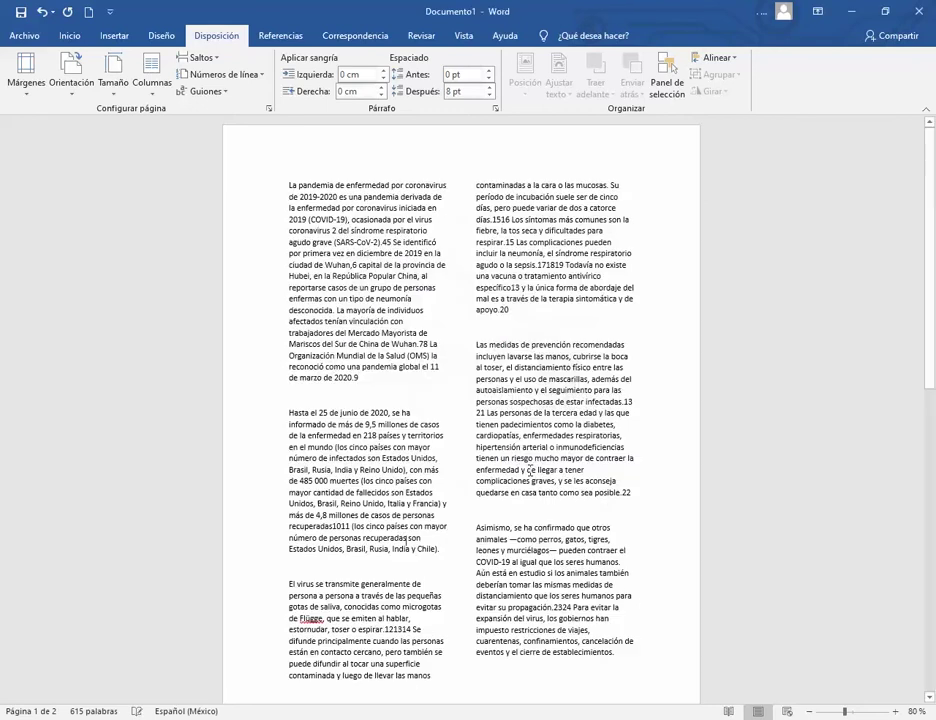
# - Set the spacing between the two equal columns to 5 cm for the whole document
pyautogui.click(152, 80)
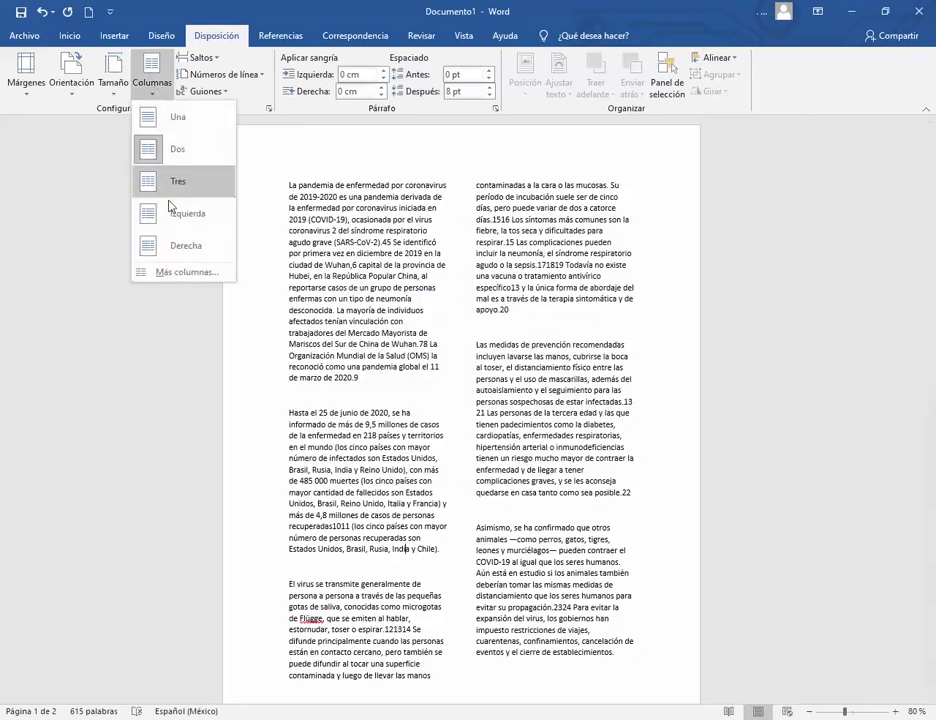
pyautogui.click(180, 273)
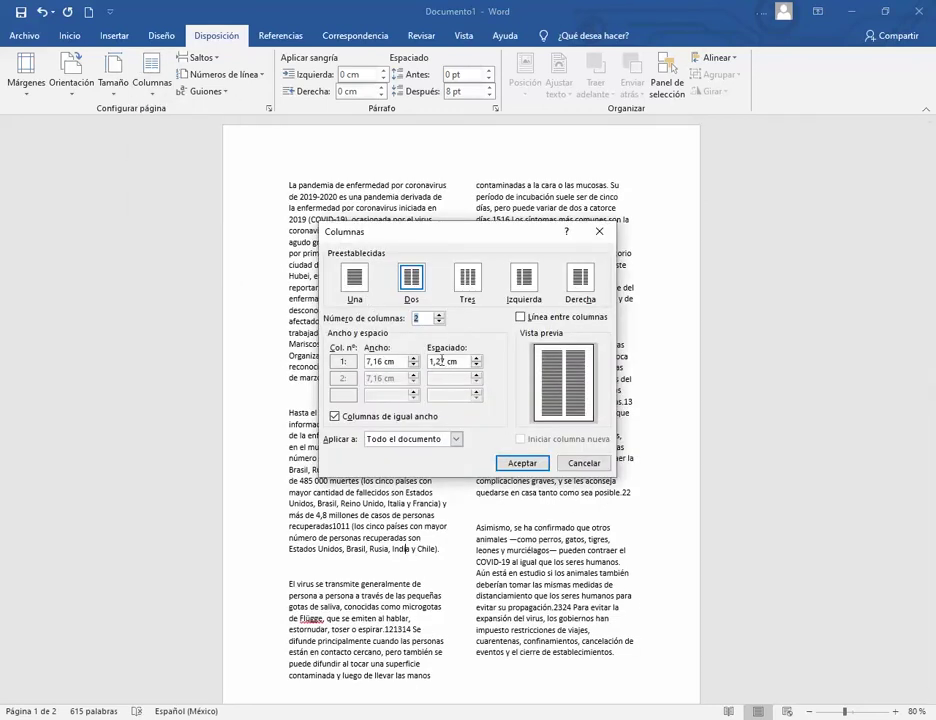
pyautogui.moveTo(445, 362); pyautogui.dragTo(430, 362)
pyautogui.write('5')
pyautogui.click(506, 462)
pyautogui.moveTo(456, 235); pyautogui.dragTo(464, 248)
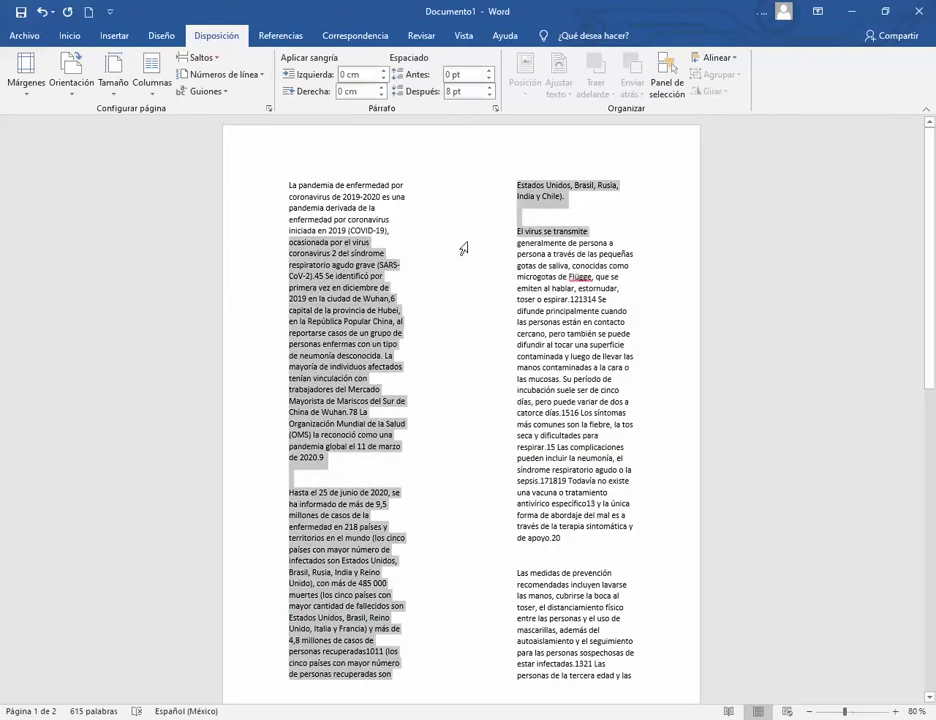
pyautogui.click(464, 248)
pyautogui.click(470, 325)
pyautogui.click(460, 332)
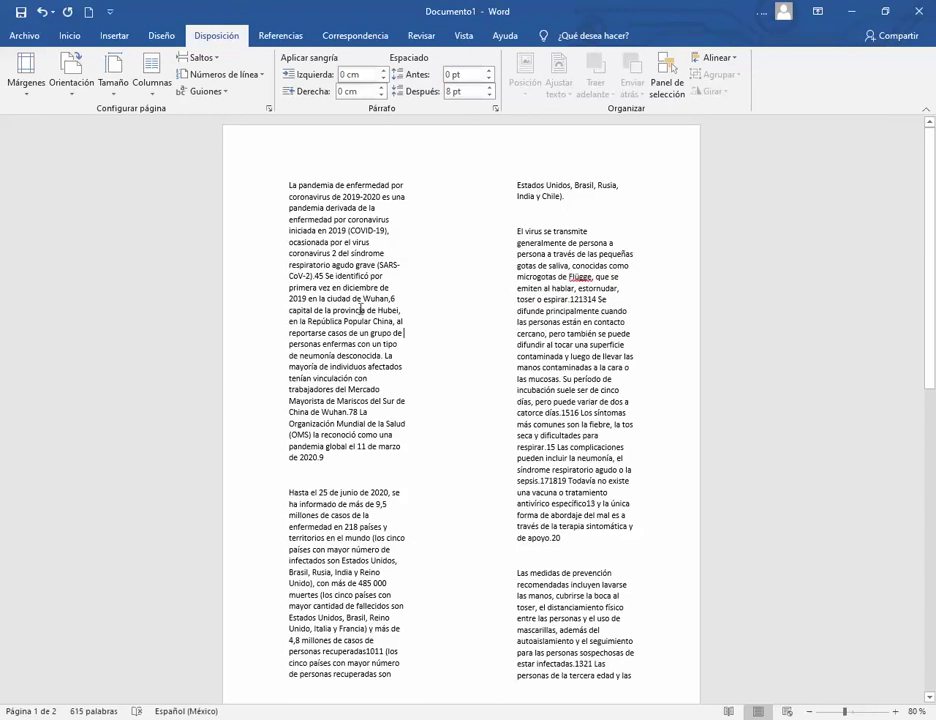
# - Return the widely spaced two-column article text to a single column
pyautogui.click(142, 93)
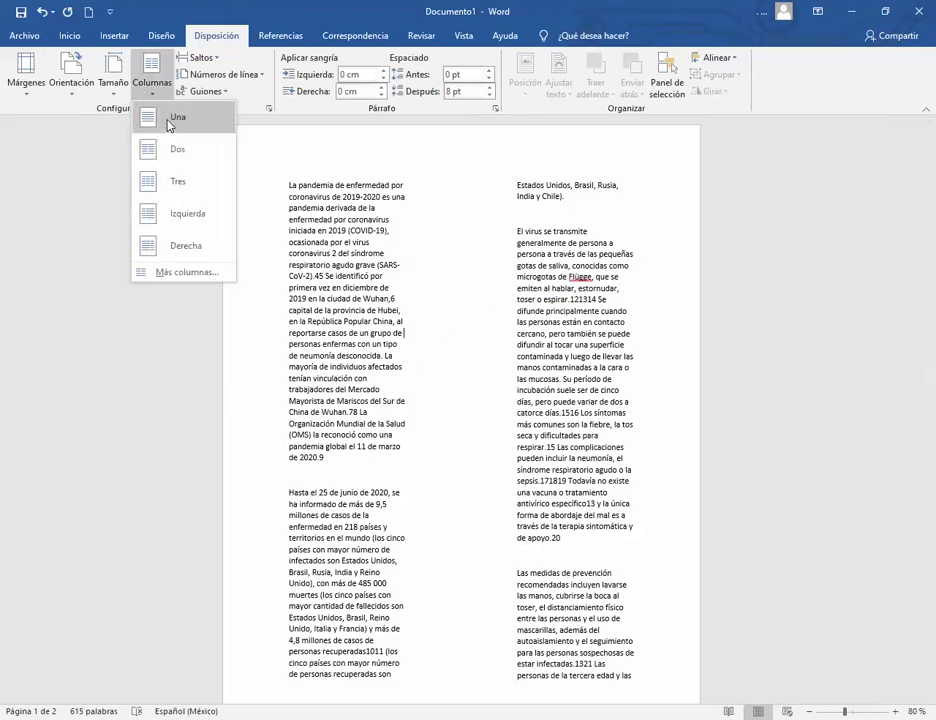
pyautogui.click(169, 121)
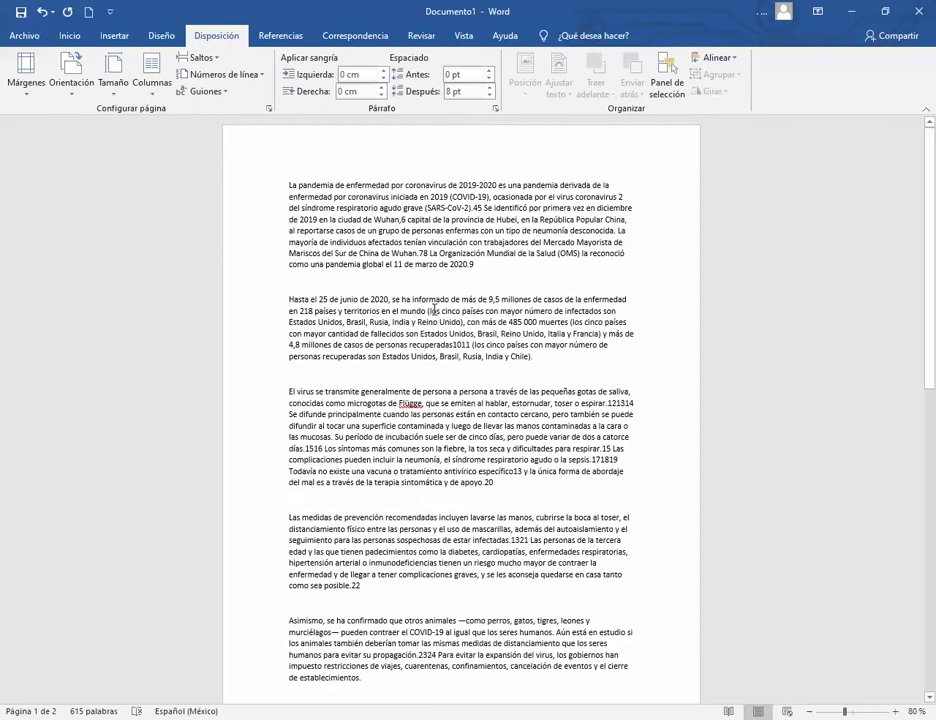
pyautogui.scroll(1, 318, 228)
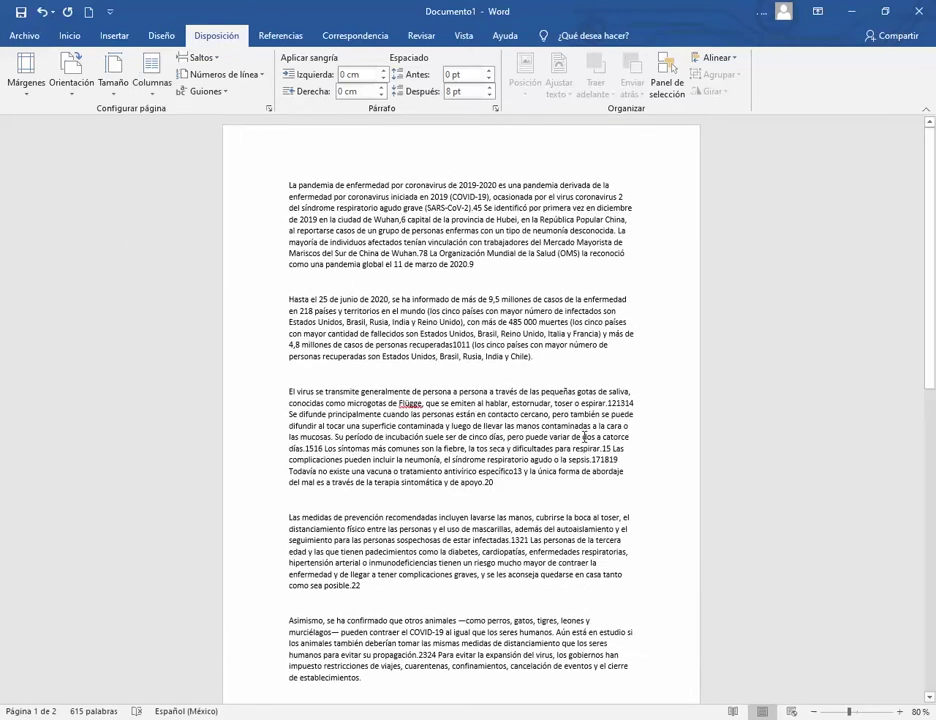
# - Try the Two, Three, Left and Right column presets in turn on the article text
pyautogui.click(148, 86)
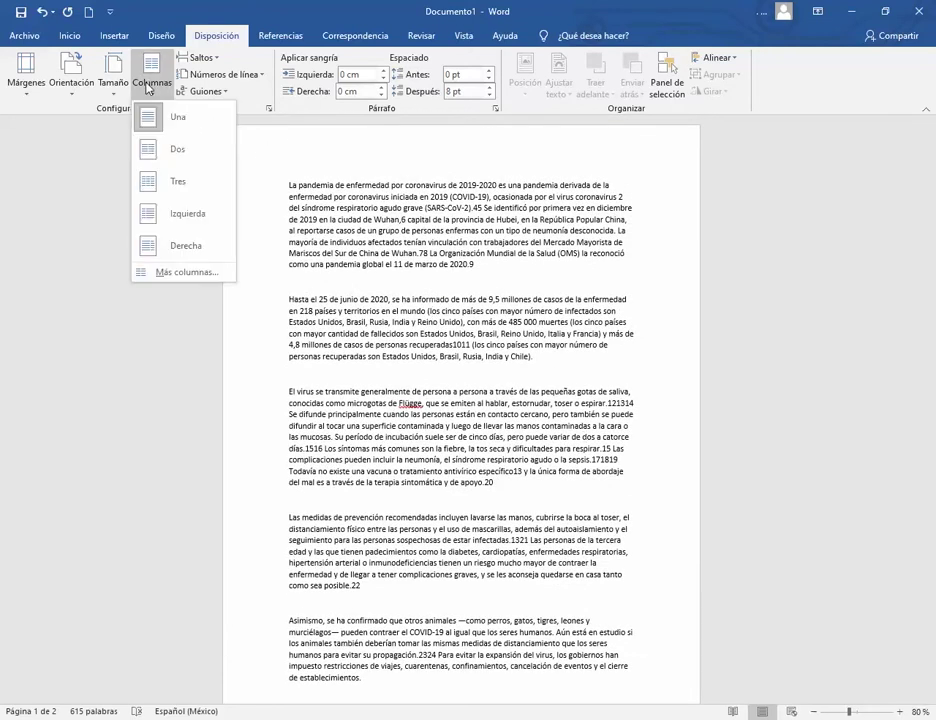
pyautogui.click(170, 152)
pyautogui.click(151, 80)
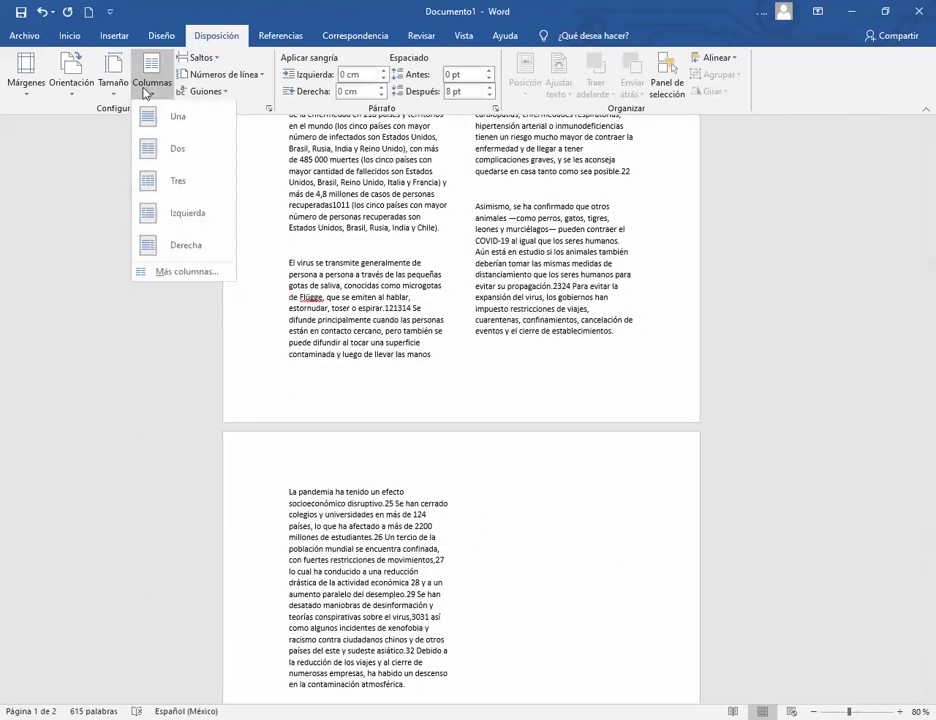
pyautogui.click(175, 183)
pyautogui.click(155, 86)
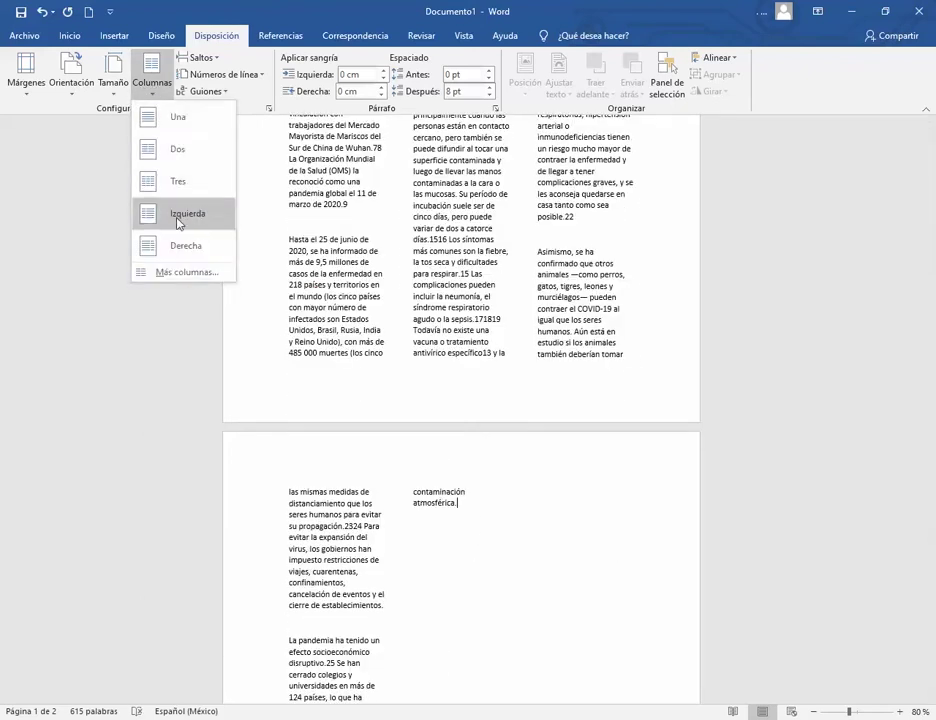
pyautogui.click(180, 214)
pyautogui.click(152, 82)
pyautogui.click(170, 245)
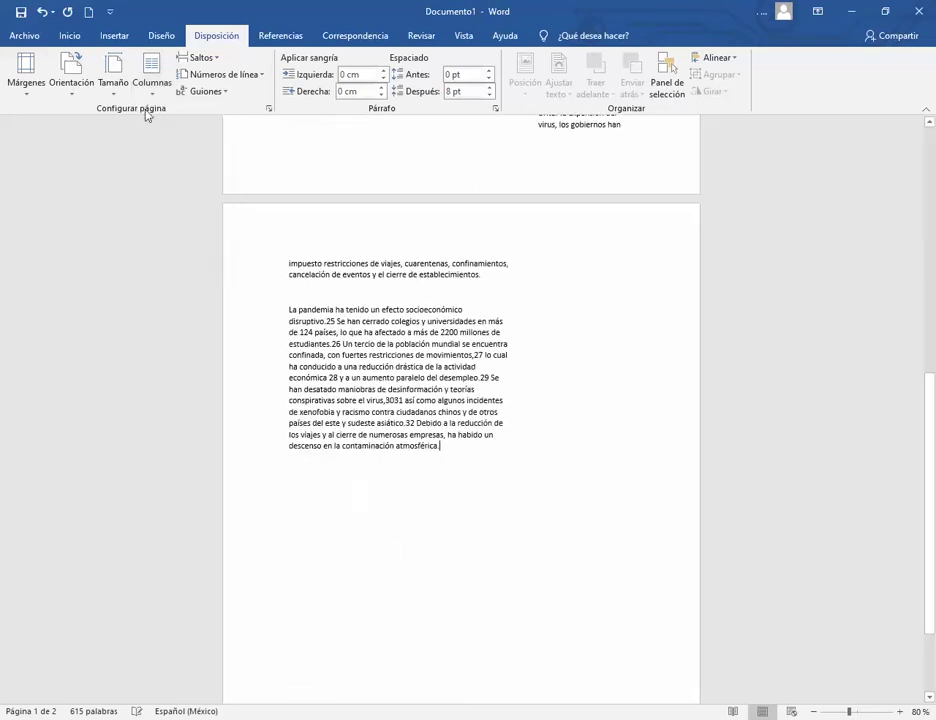
# - Change the article text from the Right preset back to one column
pyautogui.click(149, 86)
pyautogui.click(152, 117)
pyautogui.scroll(10, 340, 305)
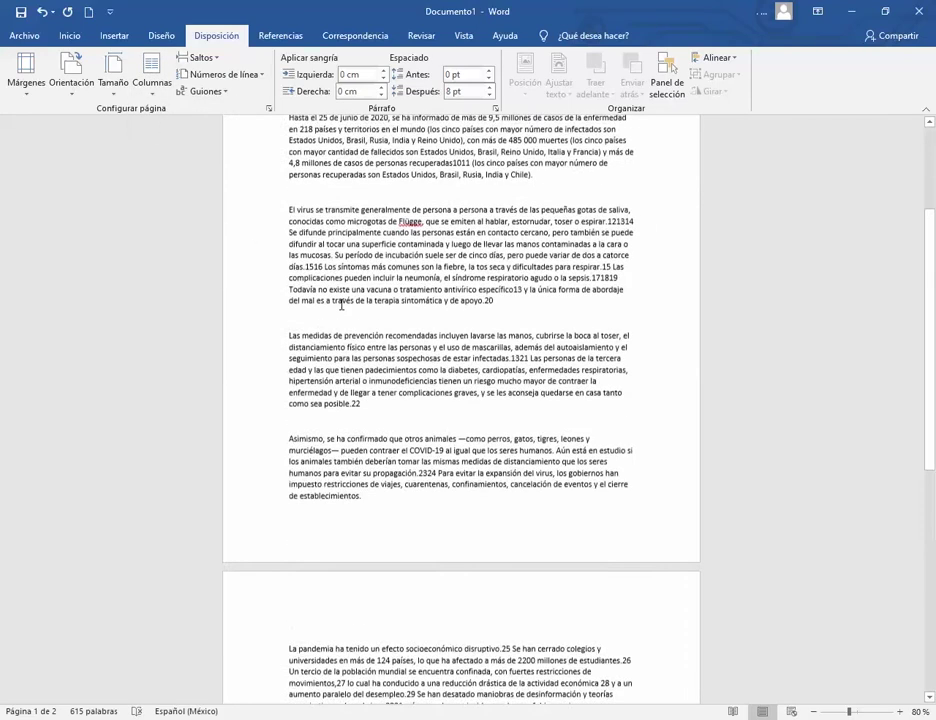
# - Switch to the study guide and read the page 32 instructions for manual column breaks and page breaks, including their keyboard shortcuts
pyautogui.hotkey('alt', 'Tab')
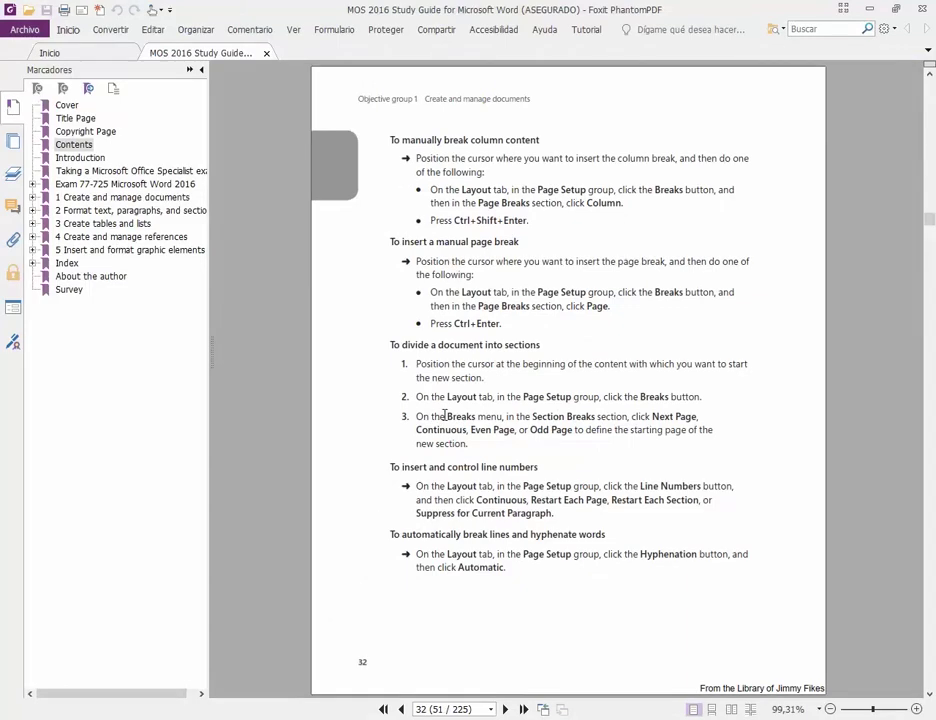
pyautogui.scroll(-3, 444, 414)
pyautogui.scroll(3, 450, 300)
pyautogui.doubleClick(596, 203)
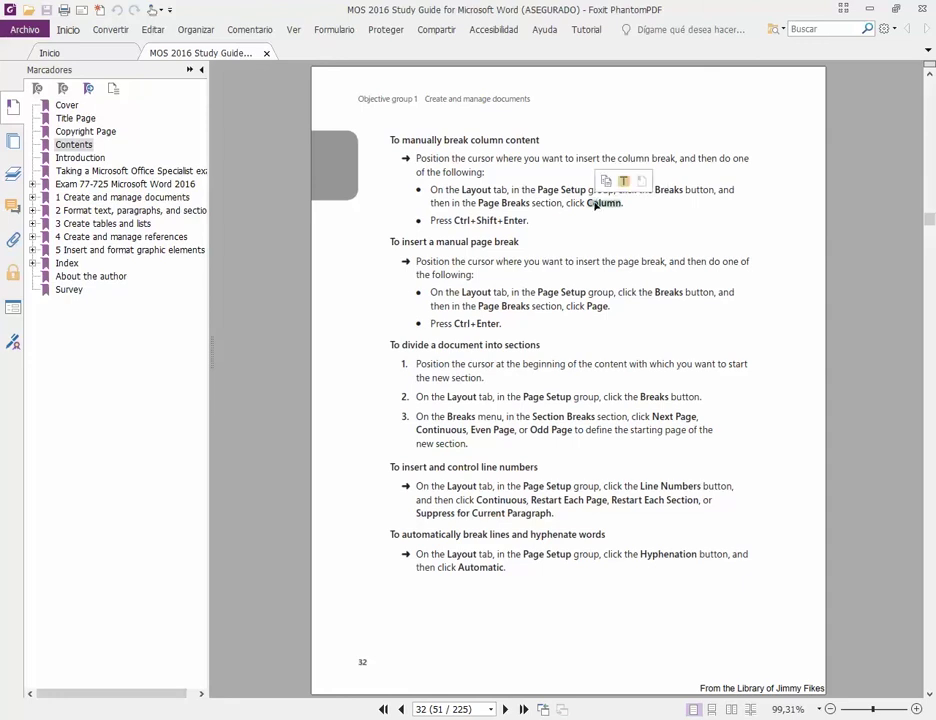
pyautogui.click(482, 216)
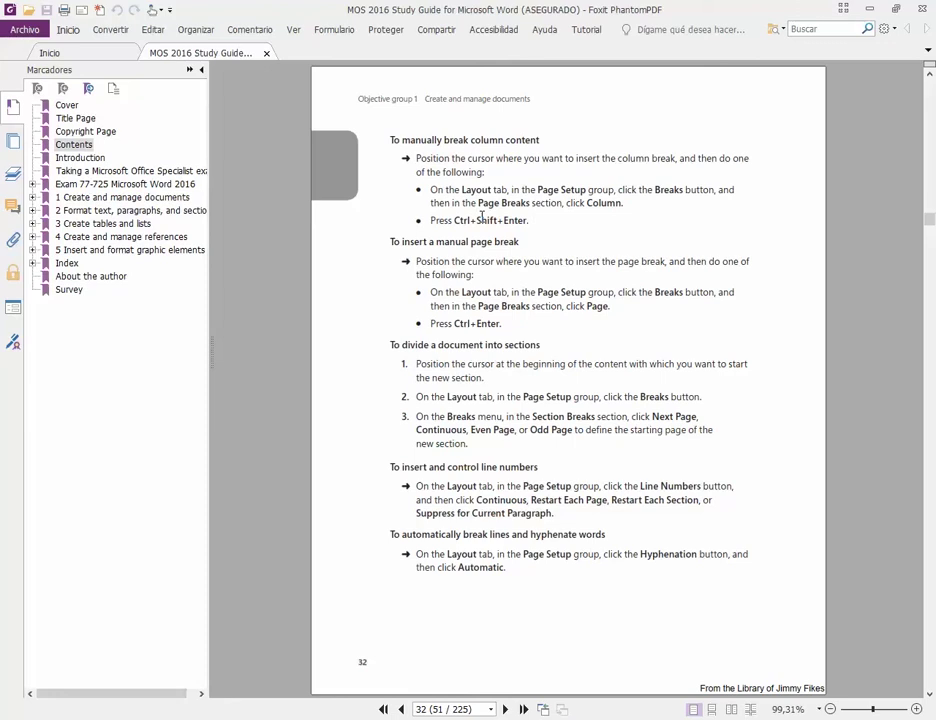
pyautogui.moveTo(455, 220); pyautogui.dragTo(533, 220)
pyautogui.click(447, 257)
pyautogui.moveTo(455, 323); pyautogui.dragTo(506, 323)
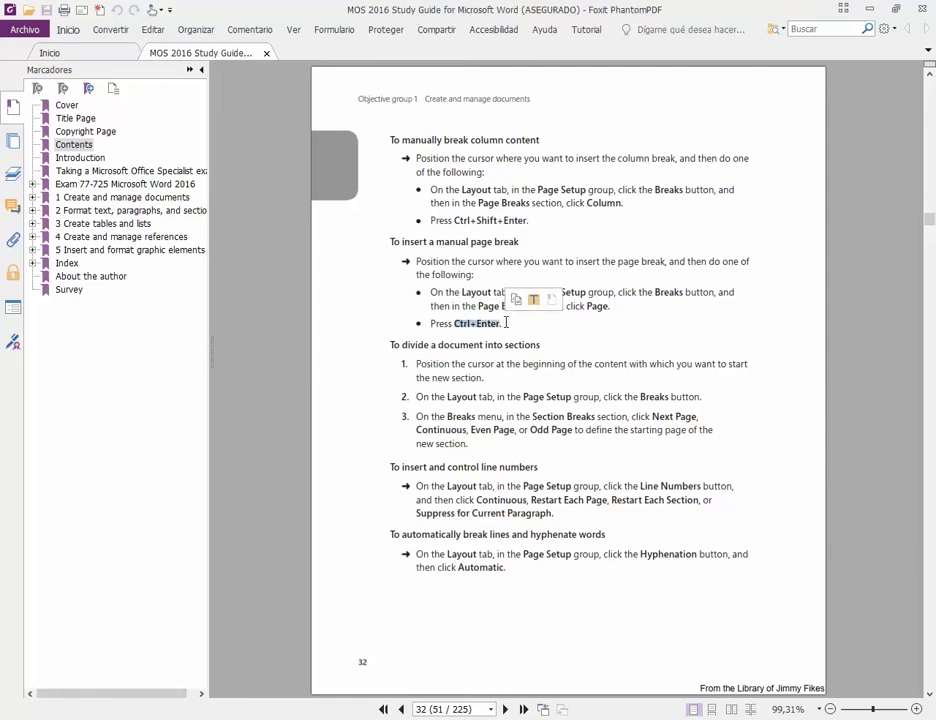
pyautogui.click(490, 208)
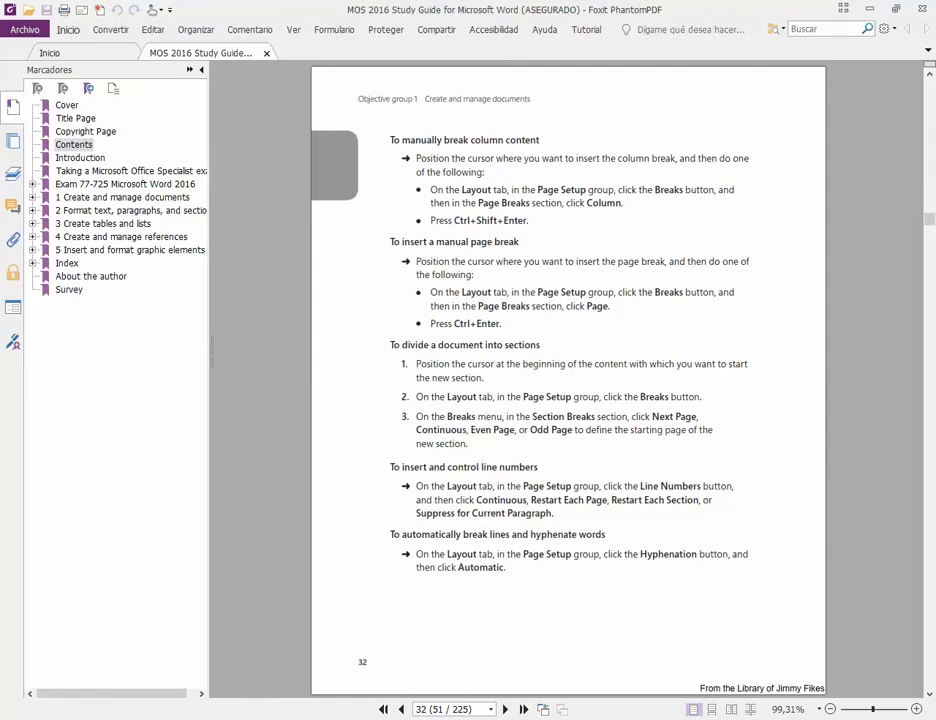
# - Return to Word and format the article text into three columns
pyautogui.click(354, 717)
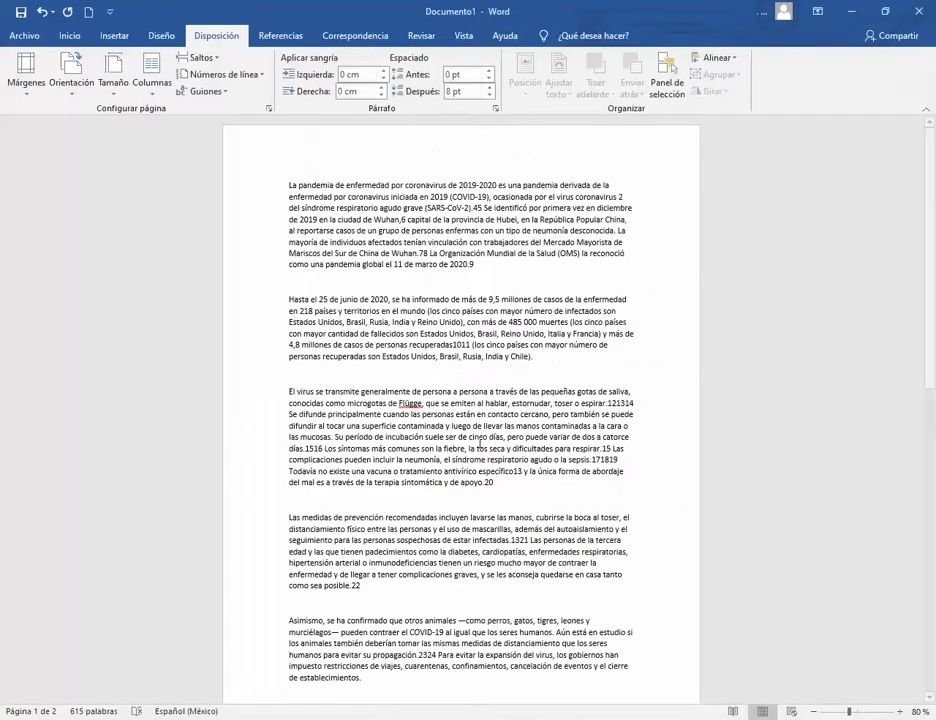
pyautogui.click(151, 95)
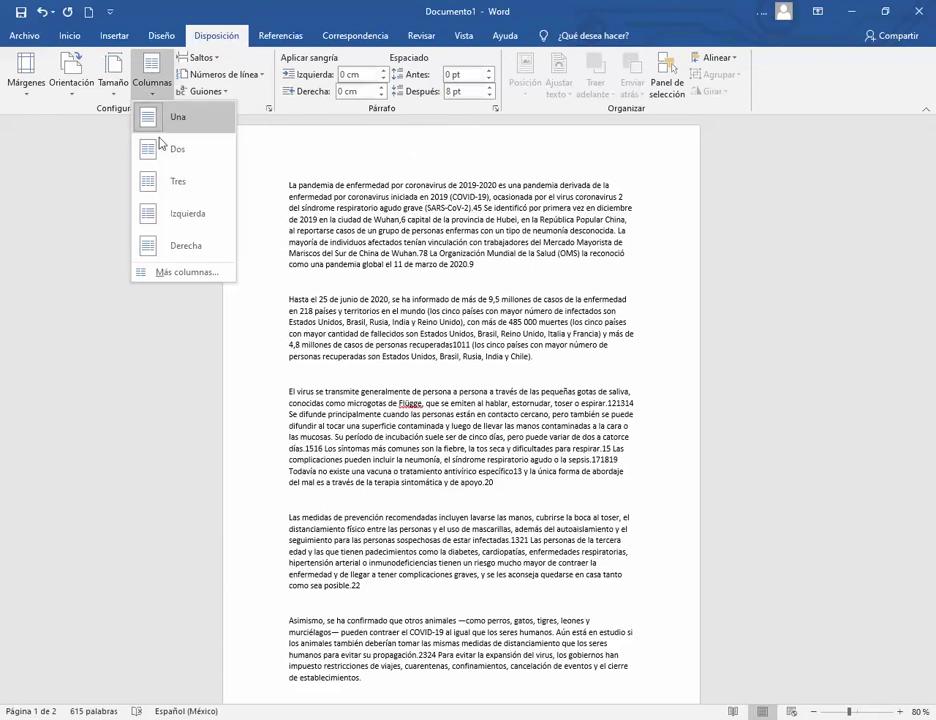
pyautogui.click(178, 190)
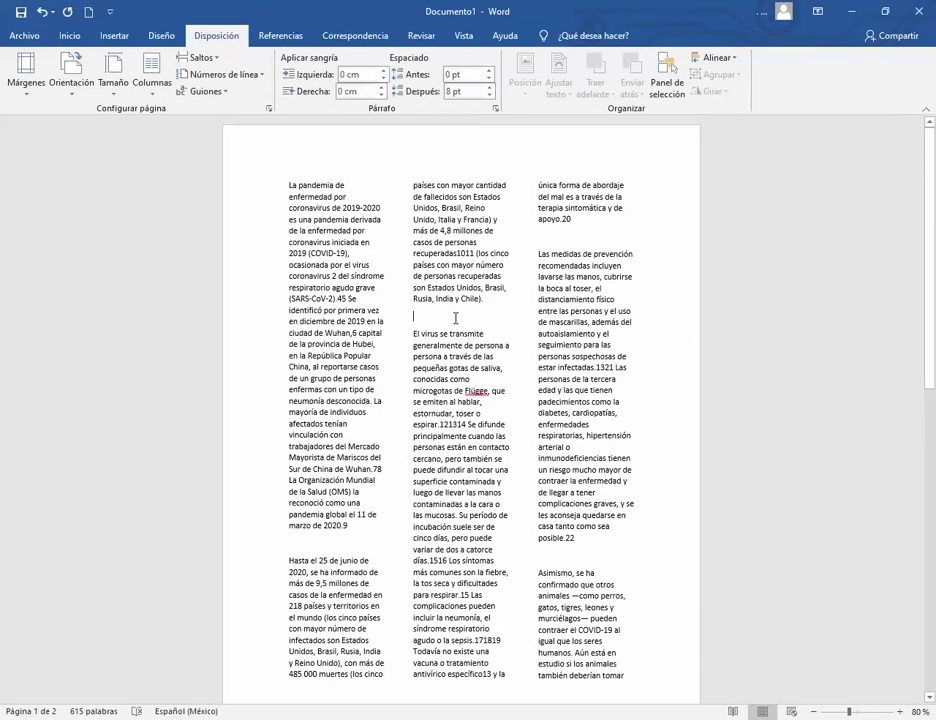
# - Delete the blank lines before the paragraphs starting "El virus se transmite" and "Hasta el 25 de junio"
pyautogui.click(455, 318)
pyautogui.press('Delete')
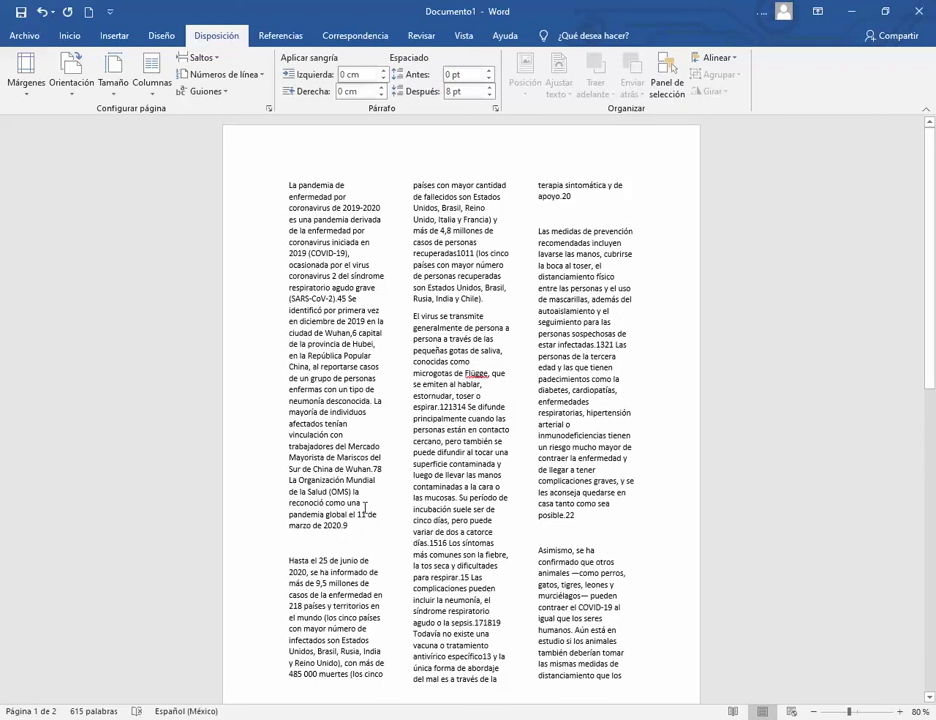
pyautogui.click(337, 545)
pyautogui.press('Delete')
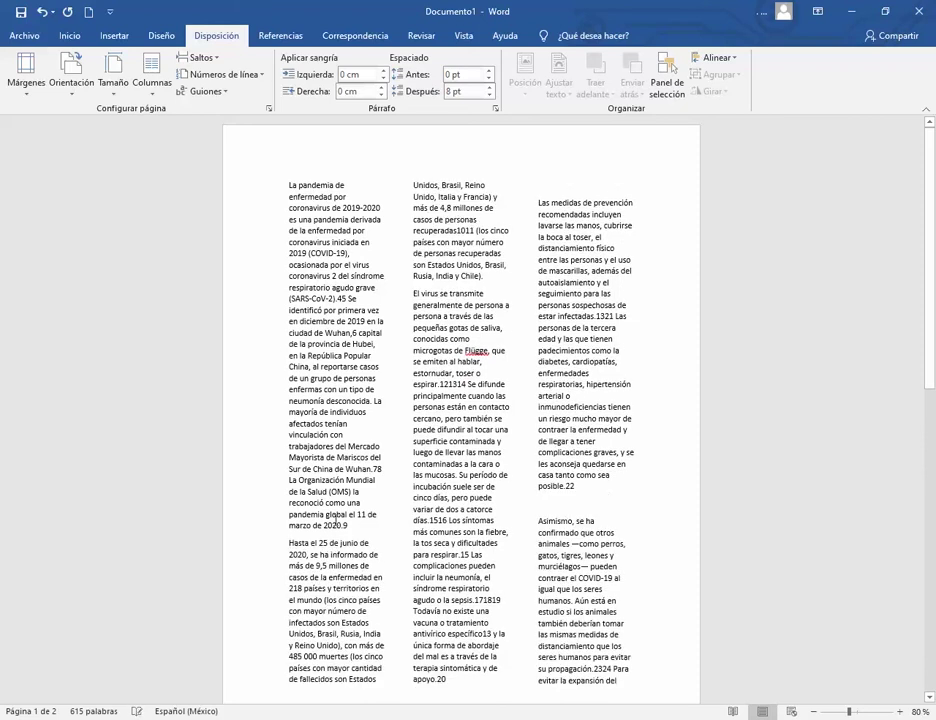
# - Insert a column break after the first paragraph's "marzo de 2020." and remove the empty line above "Hasta el 25 de junio"
pyautogui.moveTo(308, 187); pyautogui.dragTo(358, 525)
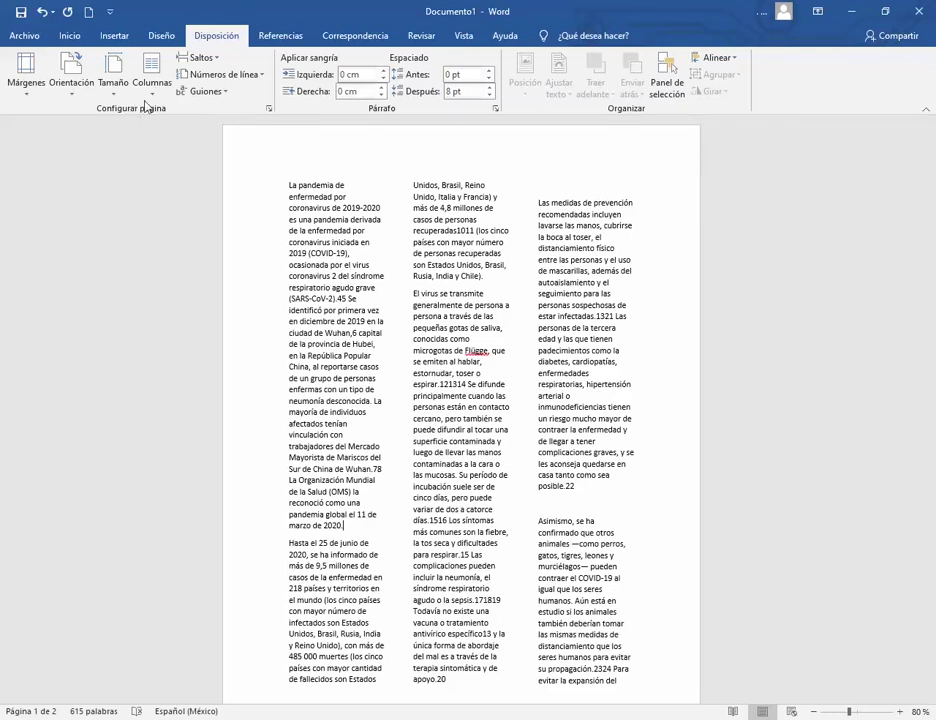
pyautogui.click(214, 60)
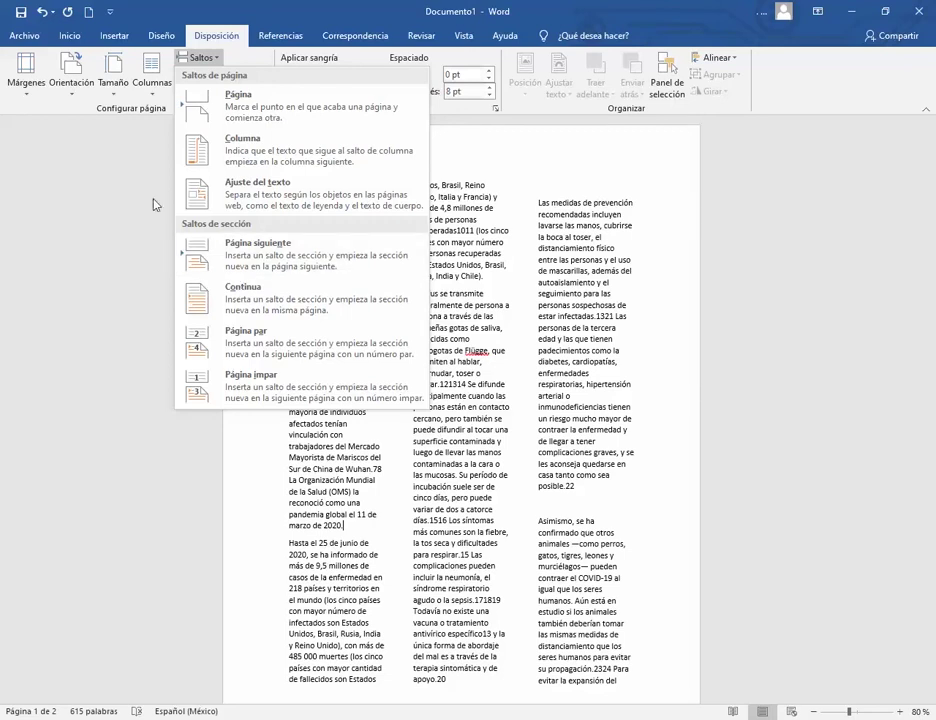
pyautogui.click(261, 161)
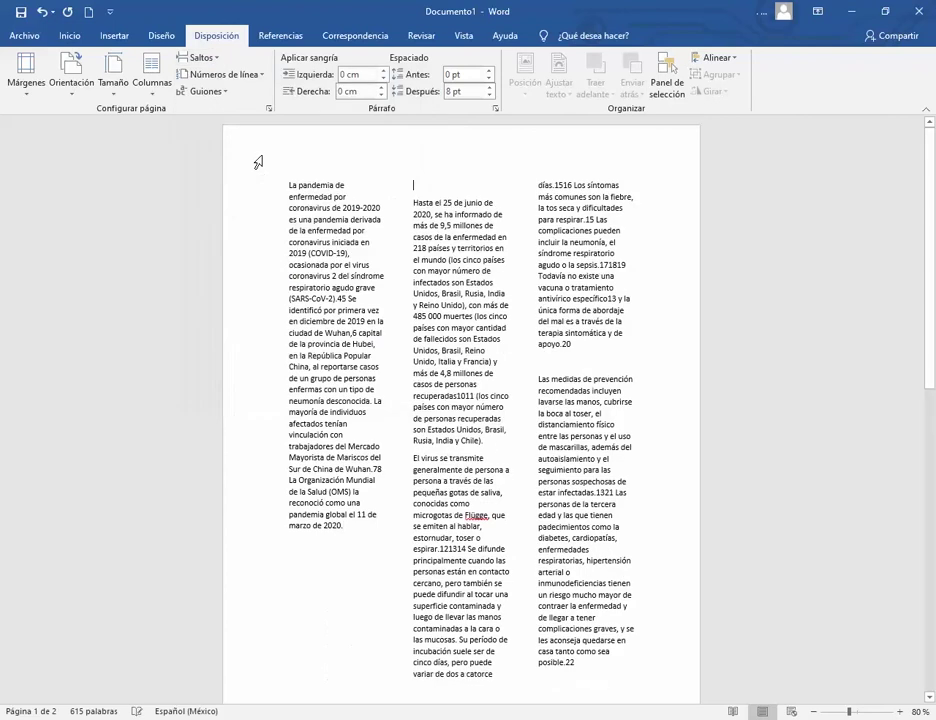
pyautogui.press('Delete')
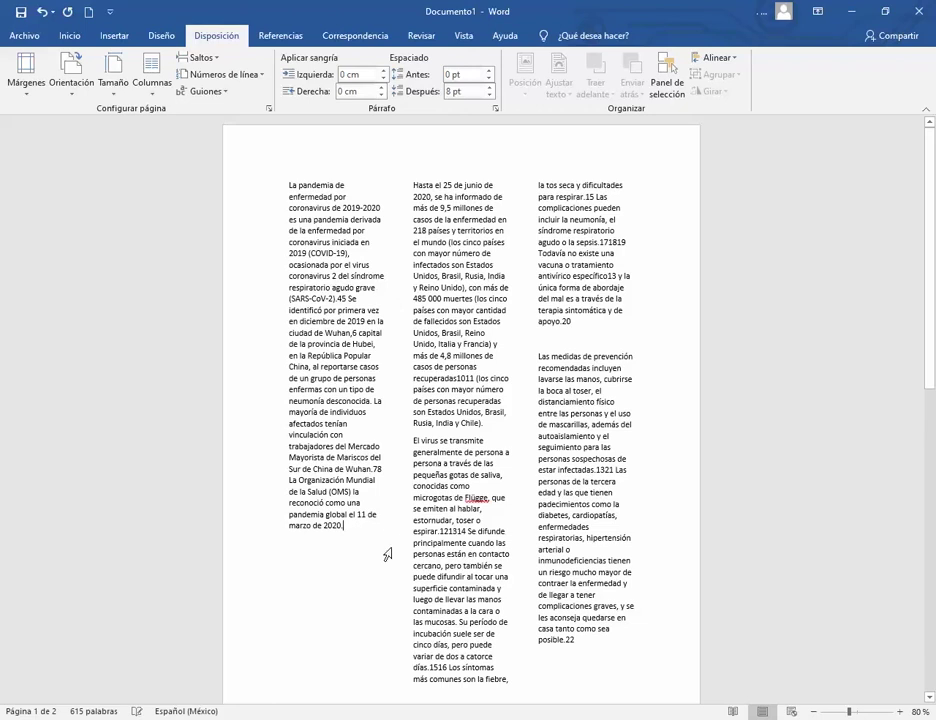
# - Insert a column break before the paragraph starting "El virus se transmite" and check how the text flows onto page 2
pyautogui.click(493, 423)
pyautogui.click(416, 442)
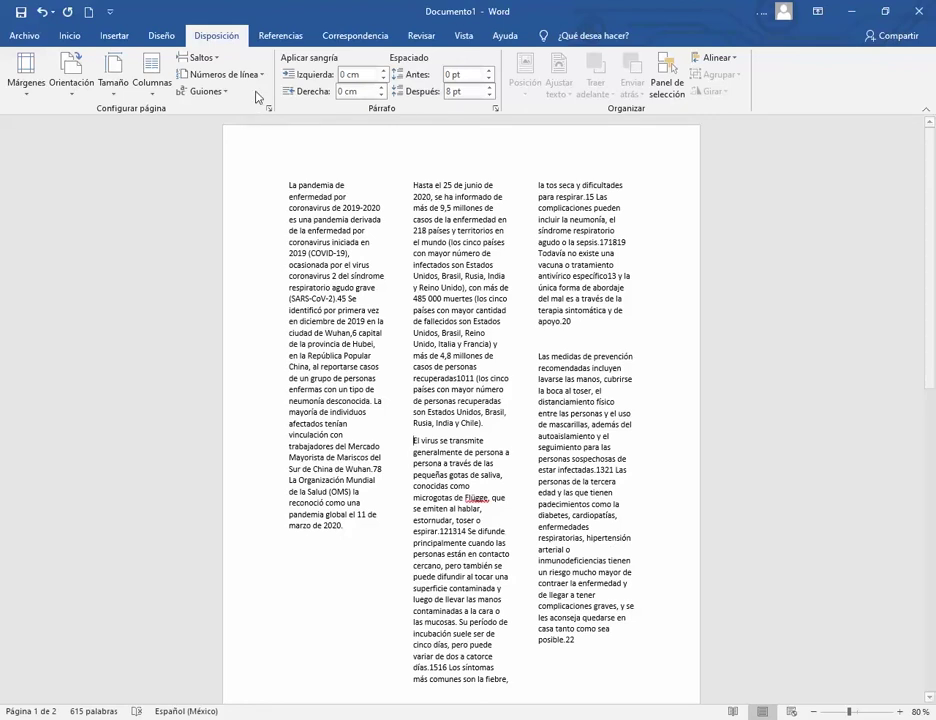
pyautogui.click(199, 57)
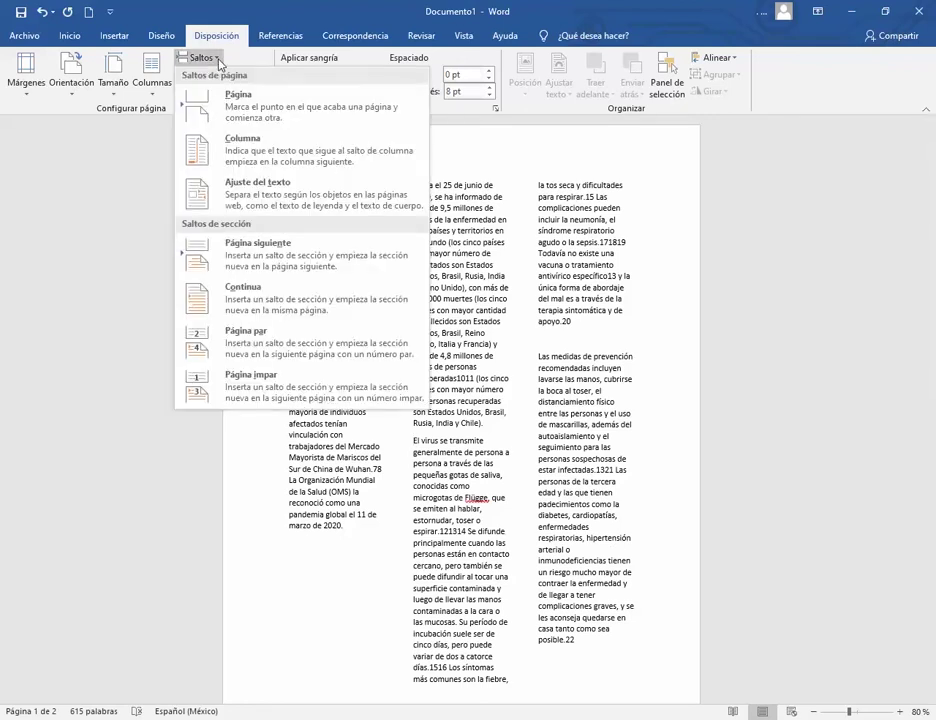
pyautogui.click(254, 153)
pyautogui.scroll(-5, 468, 400)
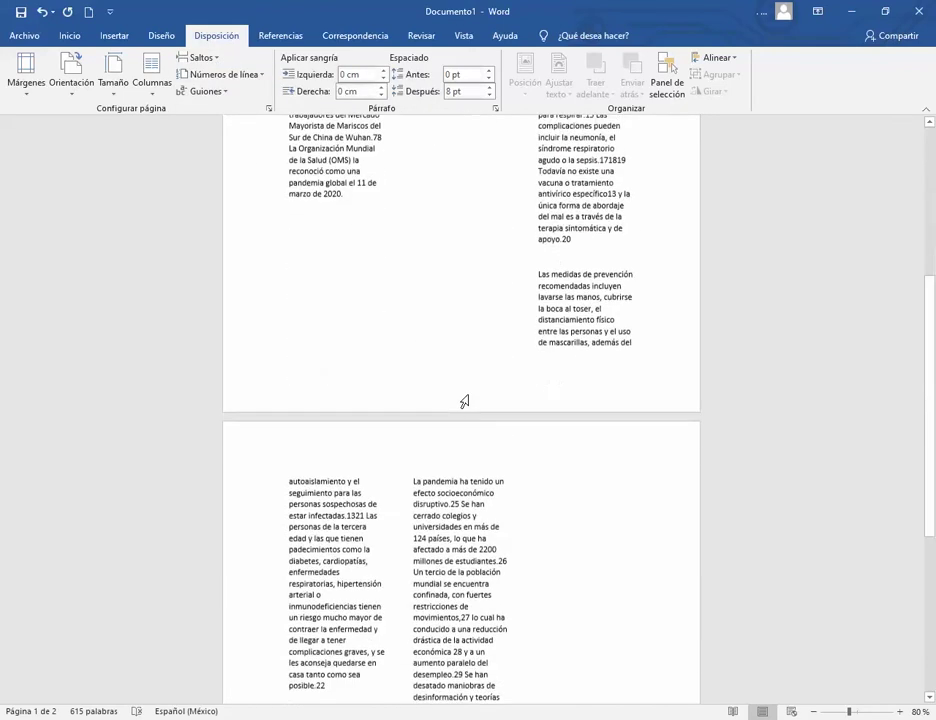
# - Check the study guide's column break instructions, then insert a column break in Word before the paragraph starting "Asimismo, se ha confirmado"
pyautogui.scroll(-5, 464, 401)
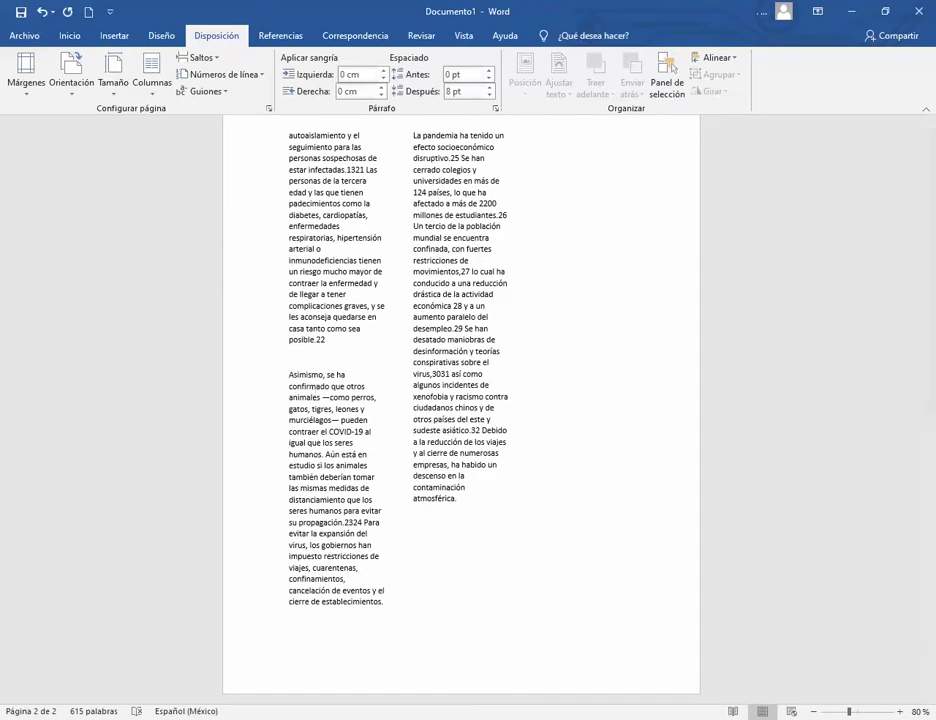
pyautogui.hotkey('alt', 'Tab')
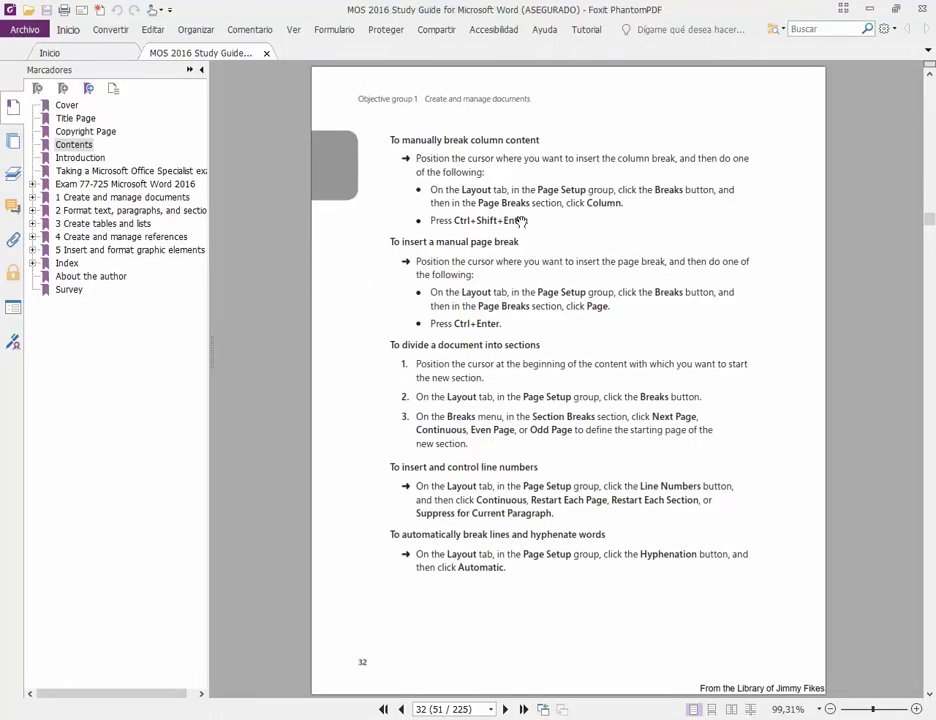
pyautogui.hotkey('alt', 'Tab')
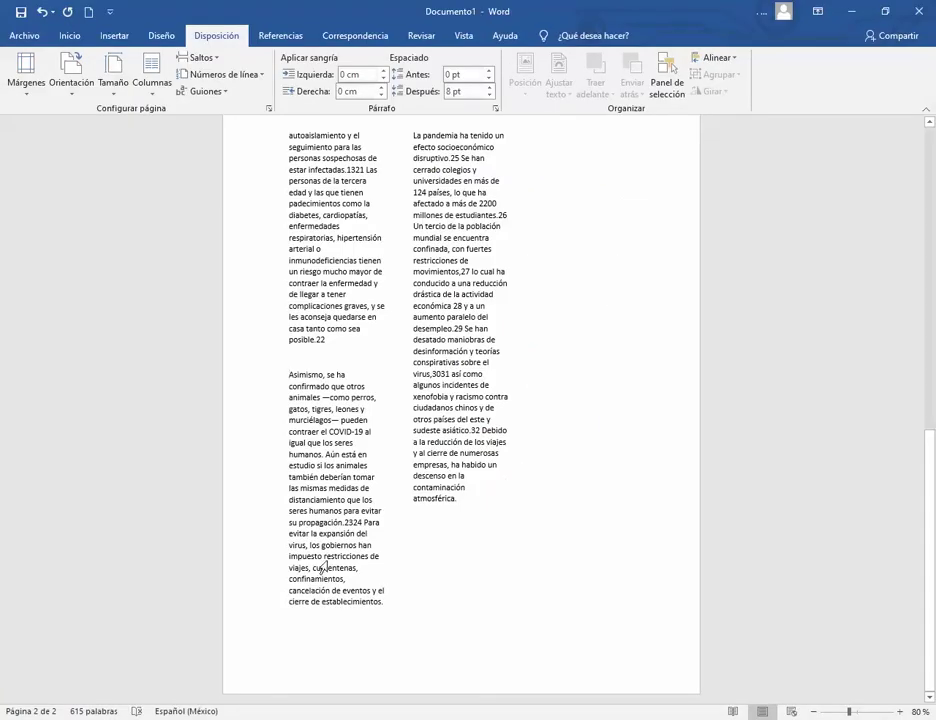
pyautogui.hotkey('ctrl', 'shift', 'Return')
pyautogui.scroll(2, 323, 568)
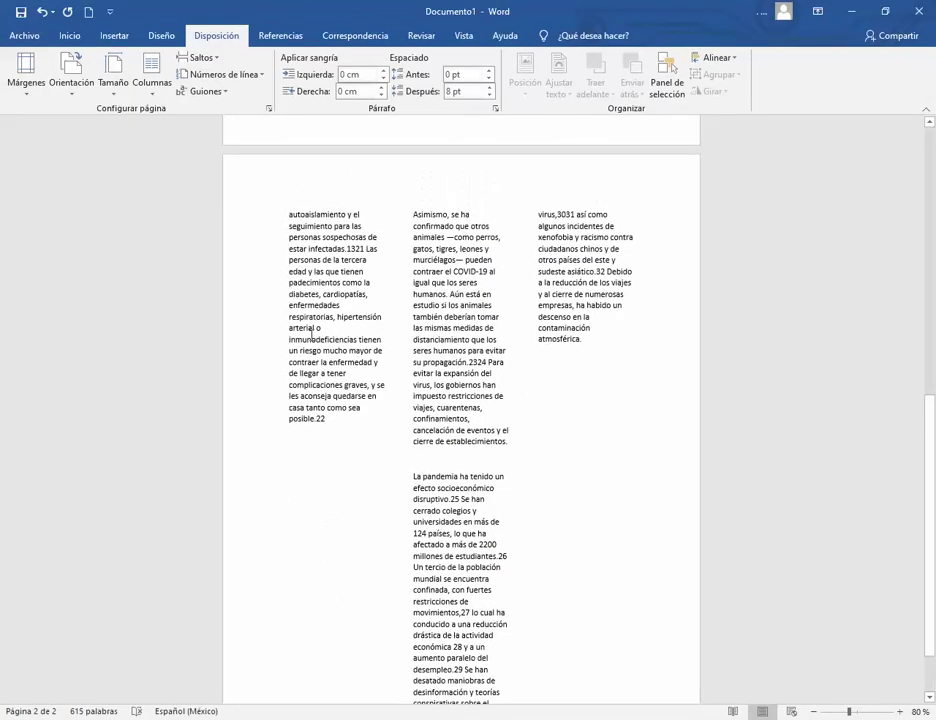
# - Insert a column break before the paragraph starting "La pandemia ha tenido" and check the layout of both pages
pyautogui.click(413, 477)
pyautogui.hotkey('ctrl', 'shift', 'Return')
pyautogui.scroll(12, 423, 515)
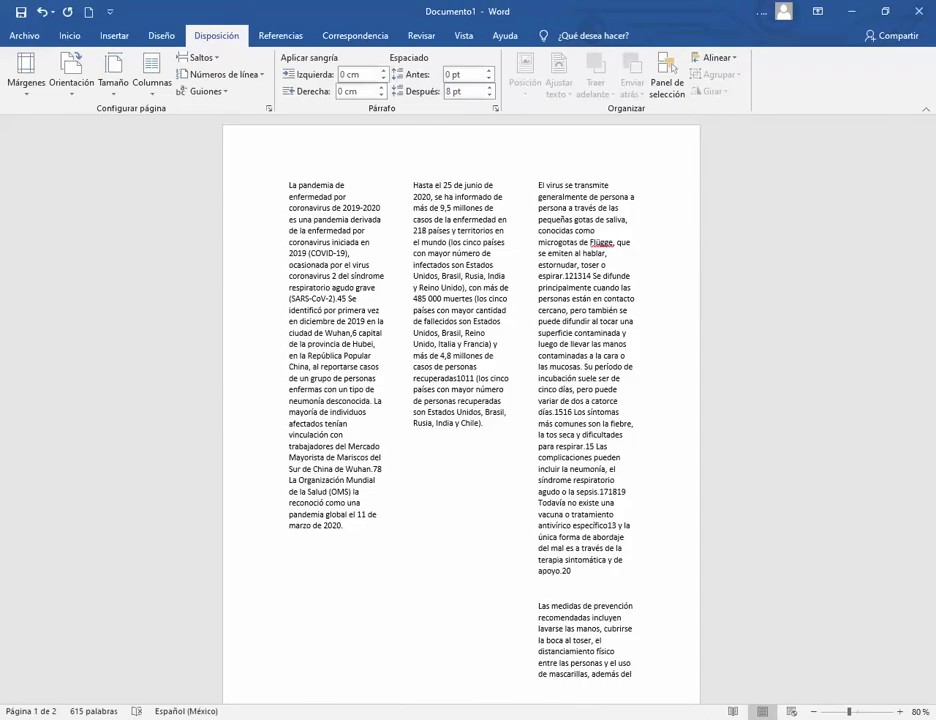
# - Switch to the study guide and read the instructions for inserting a manual page break
pyautogui.hotkey('alt', 'Tab')
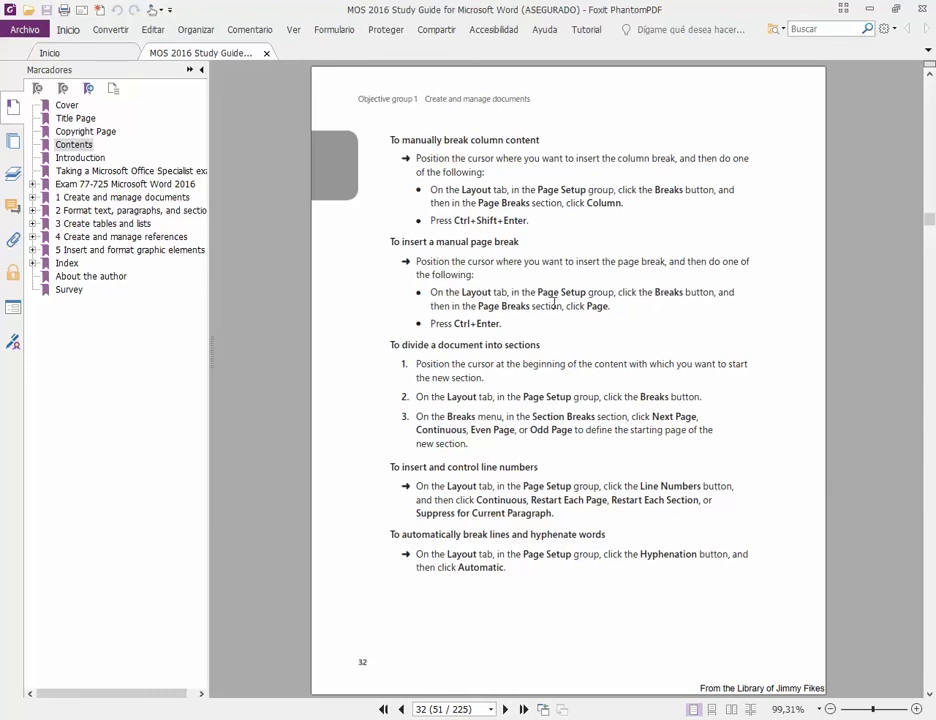
pyautogui.doubleClick(597, 306)
pyautogui.click(465, 323)
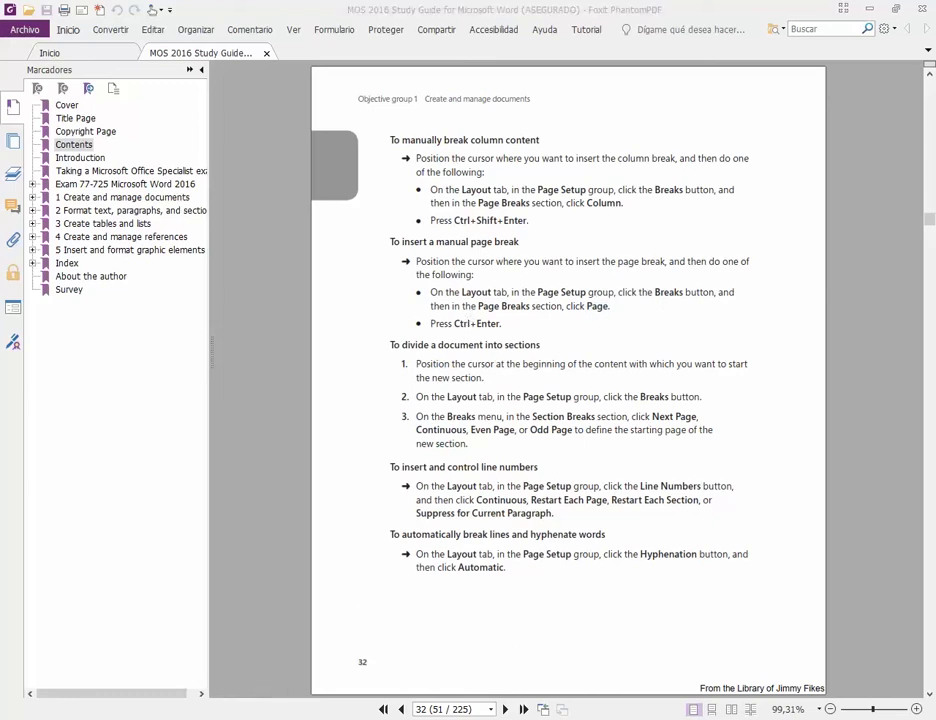
# - Return to Word and undo the manual column breaks so the article text flows continuously through its three columns
pyautogui.hotkey('alt', 'Tab')
pyautogui.scroll(-3, 440, 503)
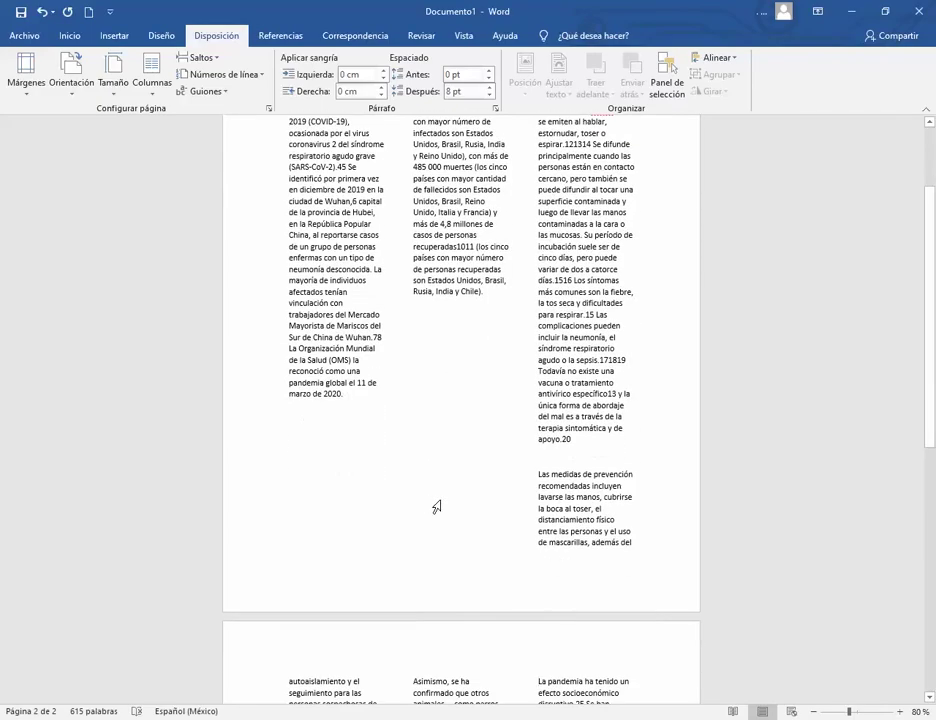
pyautogui.hotkey('ctrl', 'z')
pyautogui.hotkey('ctrl', 'z')
pyautogui.hotkey('ctrl', 'z')
pyautogui.hotkey('ctrl', 'z')
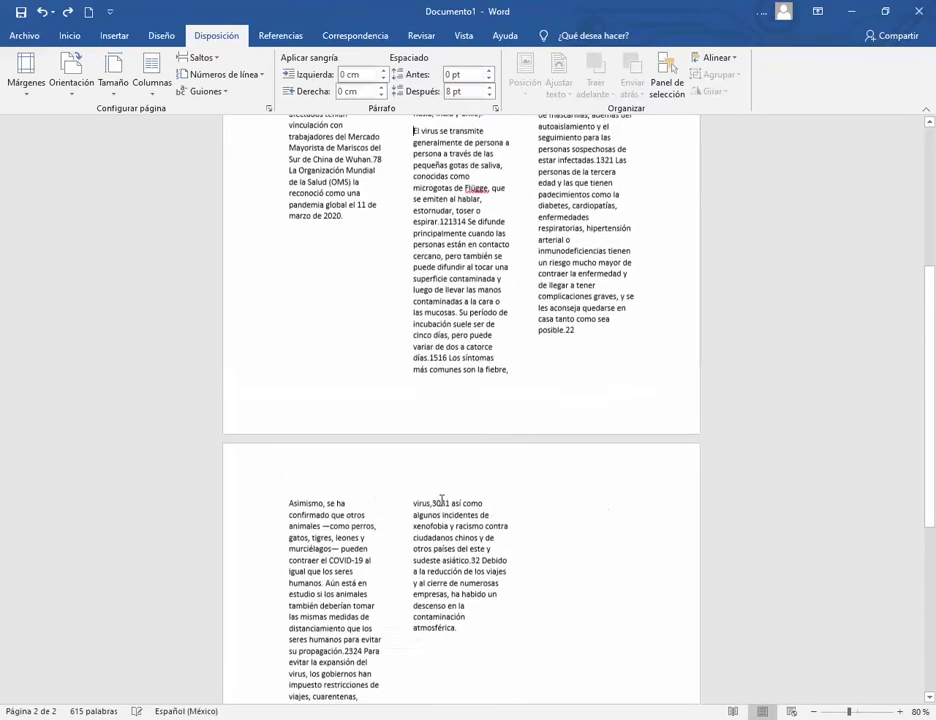
pyautogui.scroll(3, 440, 501)
pyautogui.hotkey('ctrl', 'z')
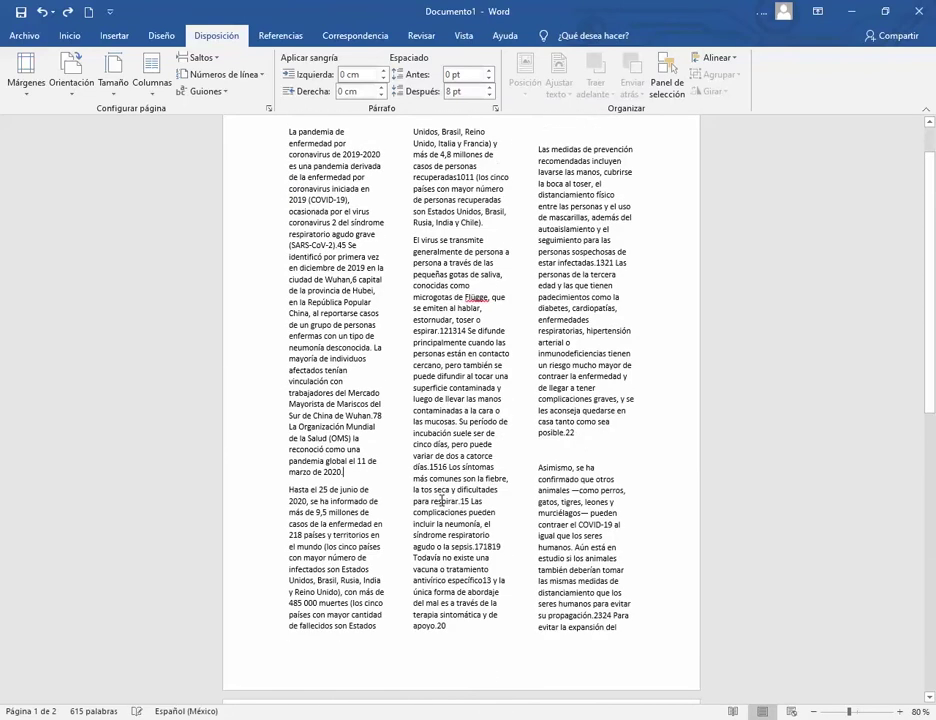
pyautogui.hotkey('ctrl', 'z')
pyautogui.scroll(-2, 415, 220)
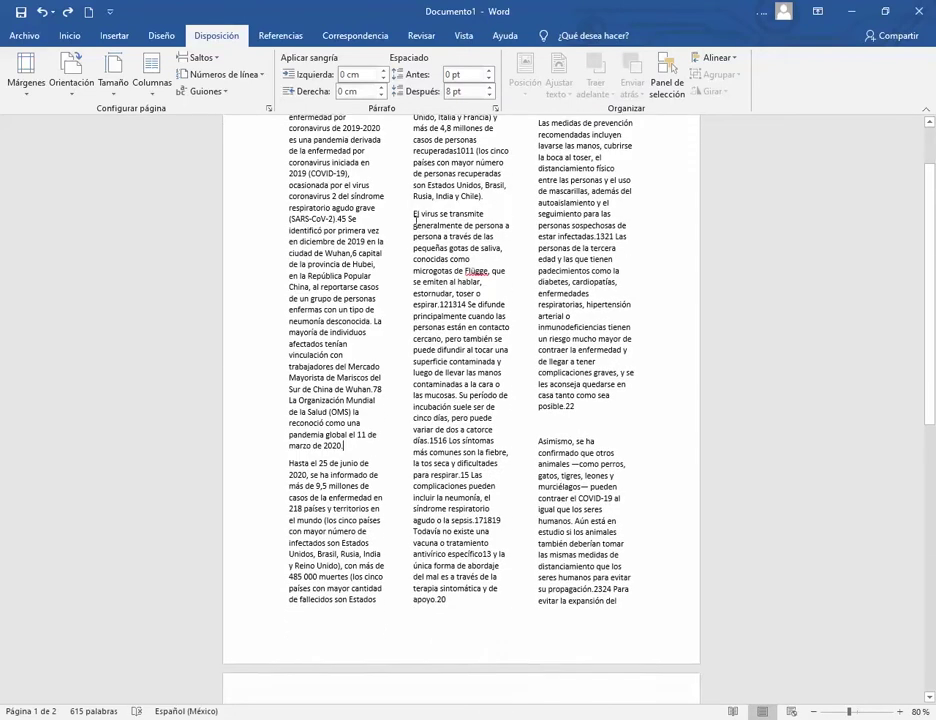
# - Insert a next-page section break before the paragraph starting "El virus se transmite" and check the text on both pages
pyautogui.click(414, 214)
pyautogui.scroll(1, 400, 300)
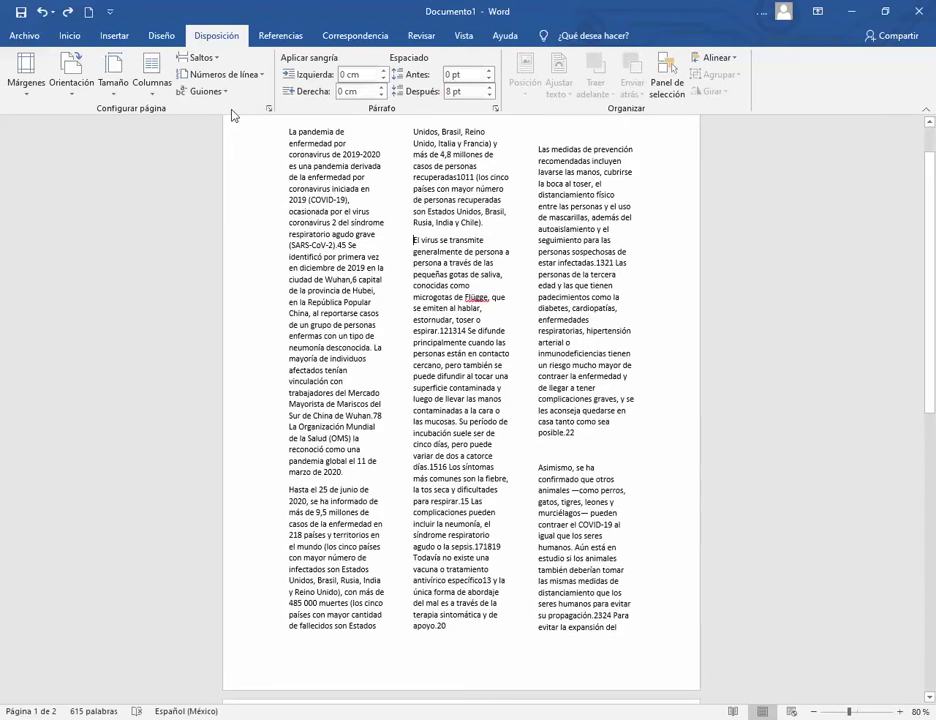
pyautogui.click(200, 57)
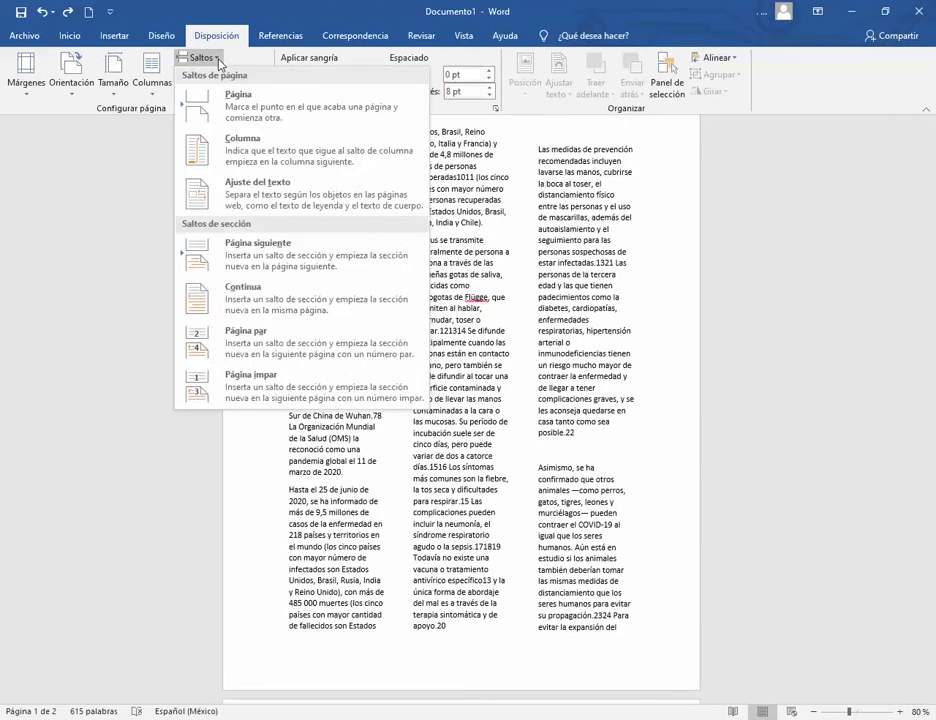
pyautogui.click(265, 258)
pyautogui.scroll(2, 389, 324)
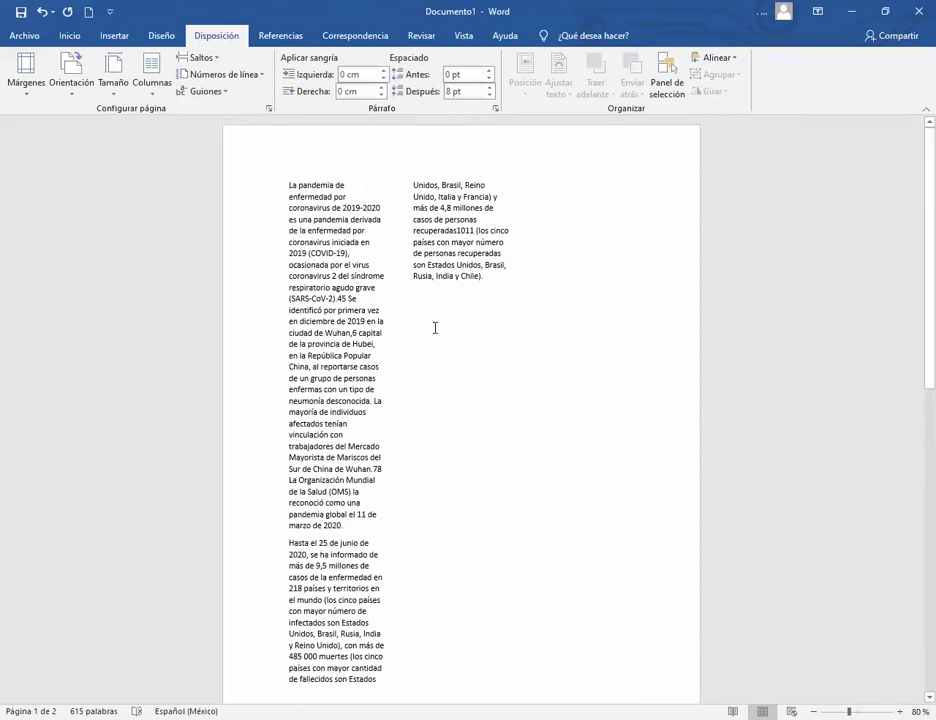
pyautogui.scroll(-10, 420, 320)
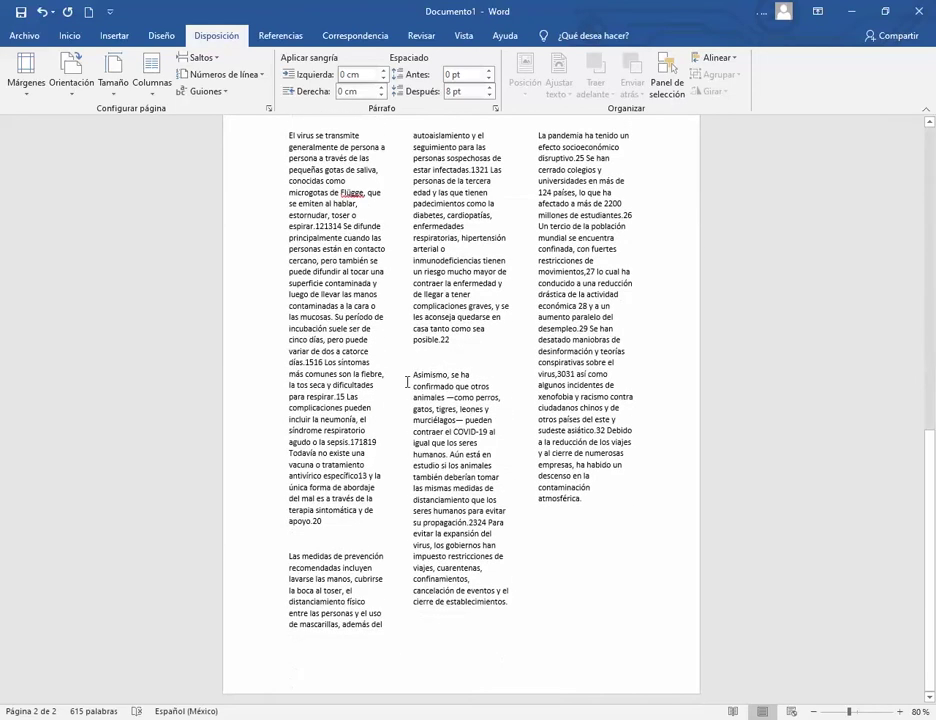
# - Insert a manual page break before the paragraph starting "Asimismo, se ha confirmado"
pyautogui.click(414, 376)
pyautogui.hotkey('ctrl', 'Return')
pyautogui.scroll(-6, 425, 403)
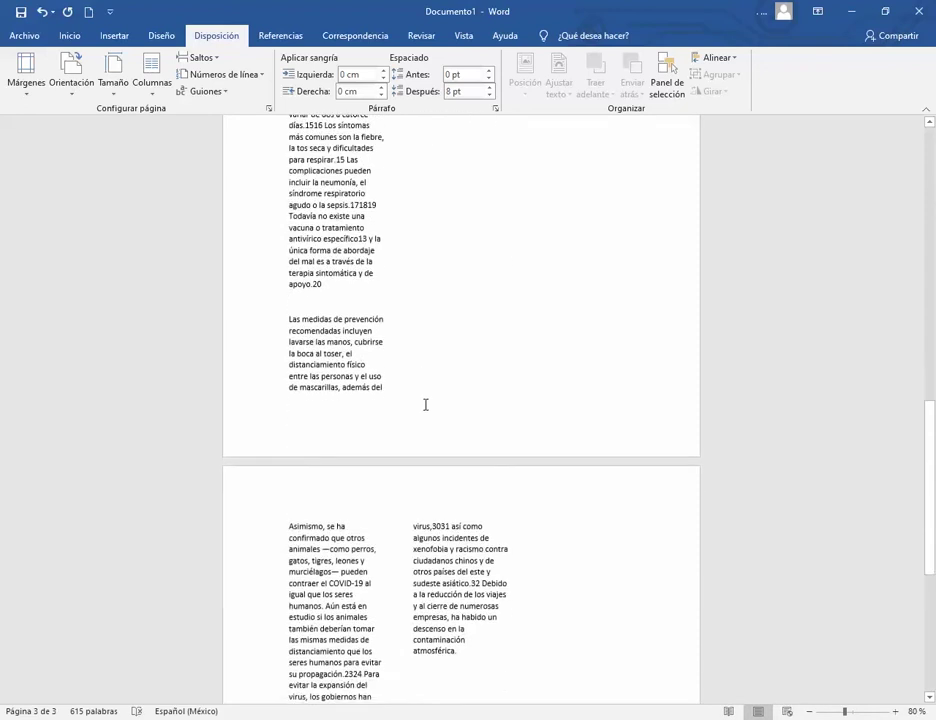
pyautogui.scroll(5, 386, 375)
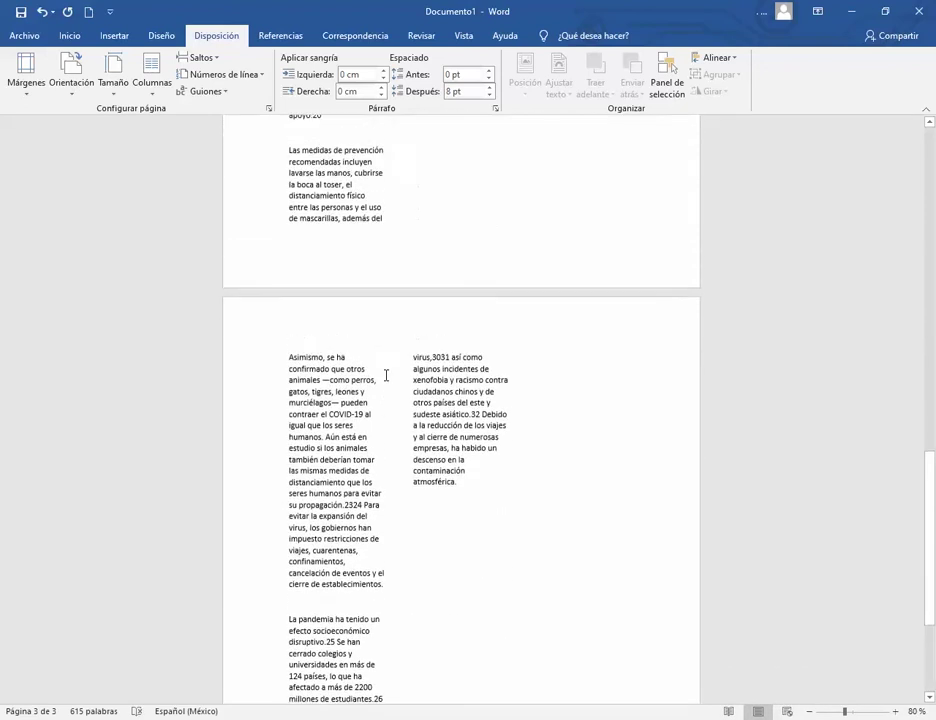
# - Format the section starting with "El virus se transmite" as a single column and compare it with the first page
pyautogui.click(115, 94)
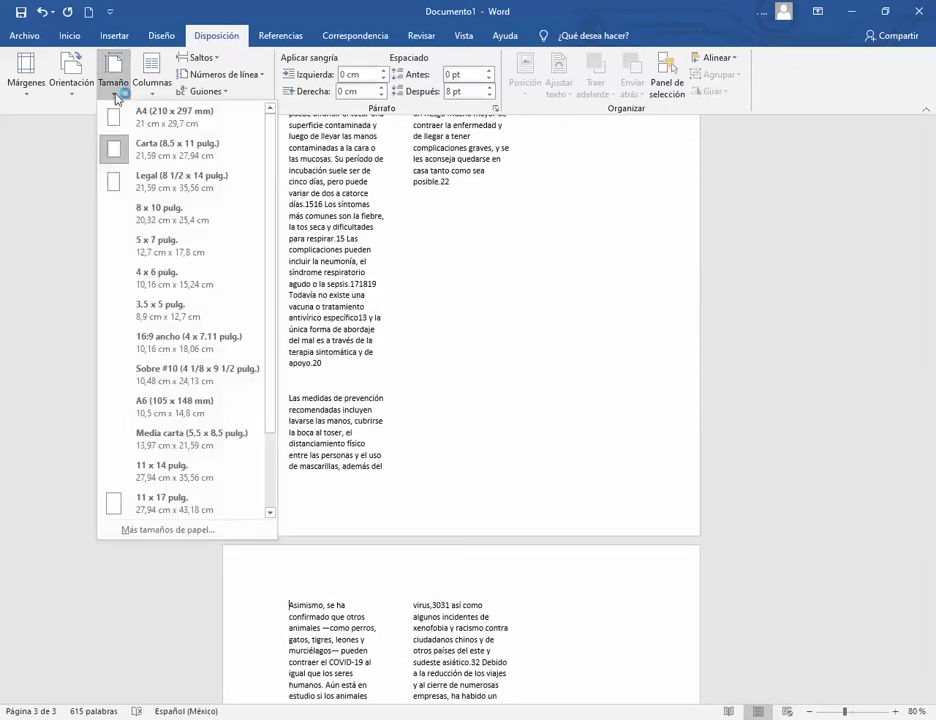
pyautogui.click(154, 88)
pyautogui.click(165, 119)
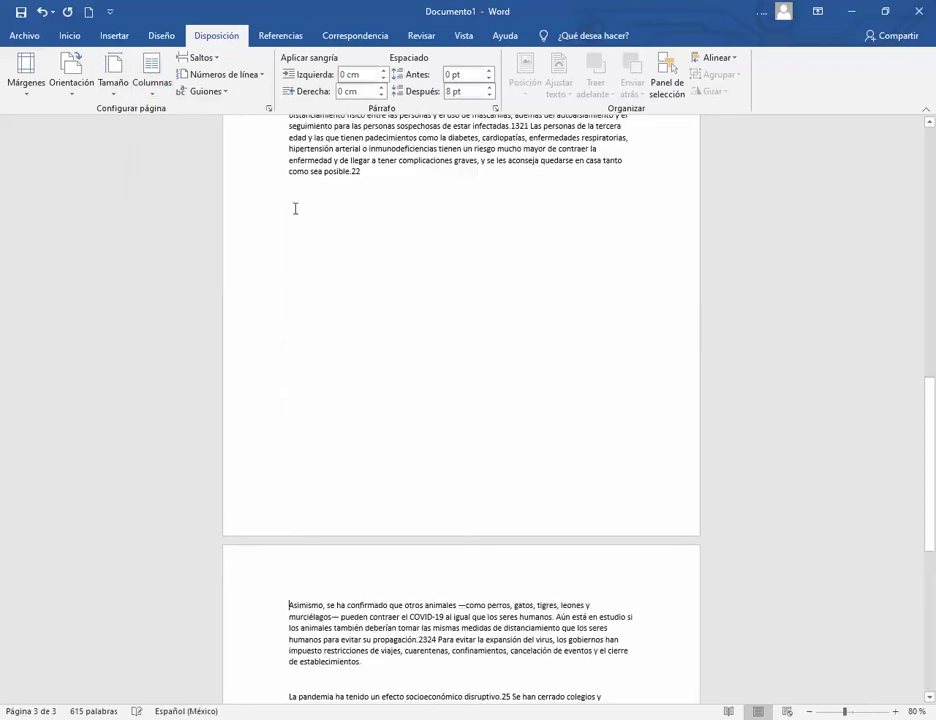
pyautogui.scroll(10, 425, 292)
pyautogui.scroll(-6, 425, 292)
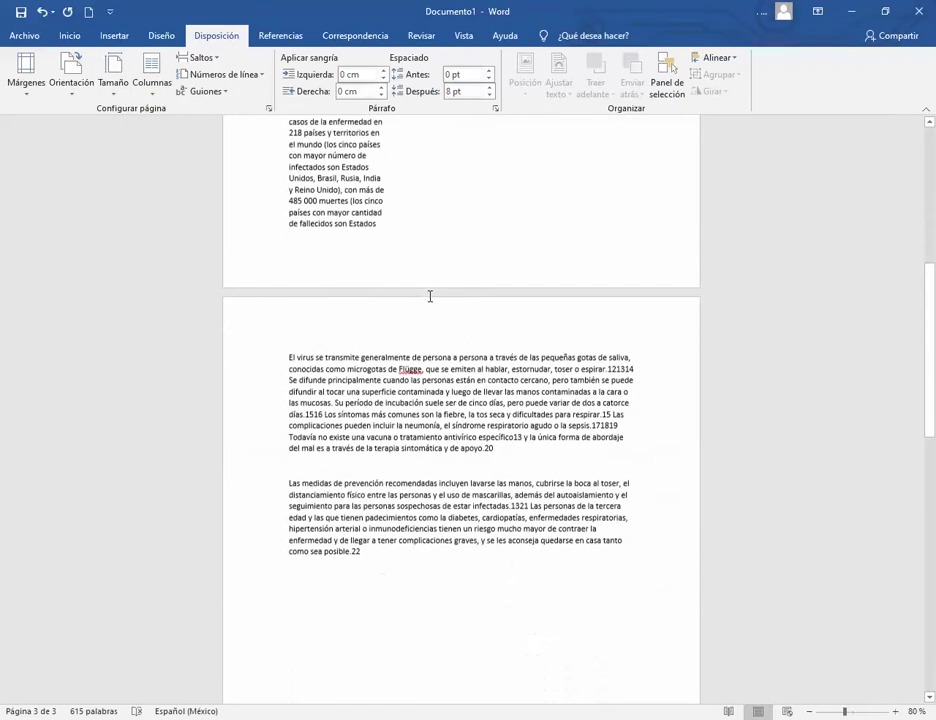
# - Insert a manual page break before the paragraph starting "Las medidas de prevención"
pyautogui.click(285, 314)
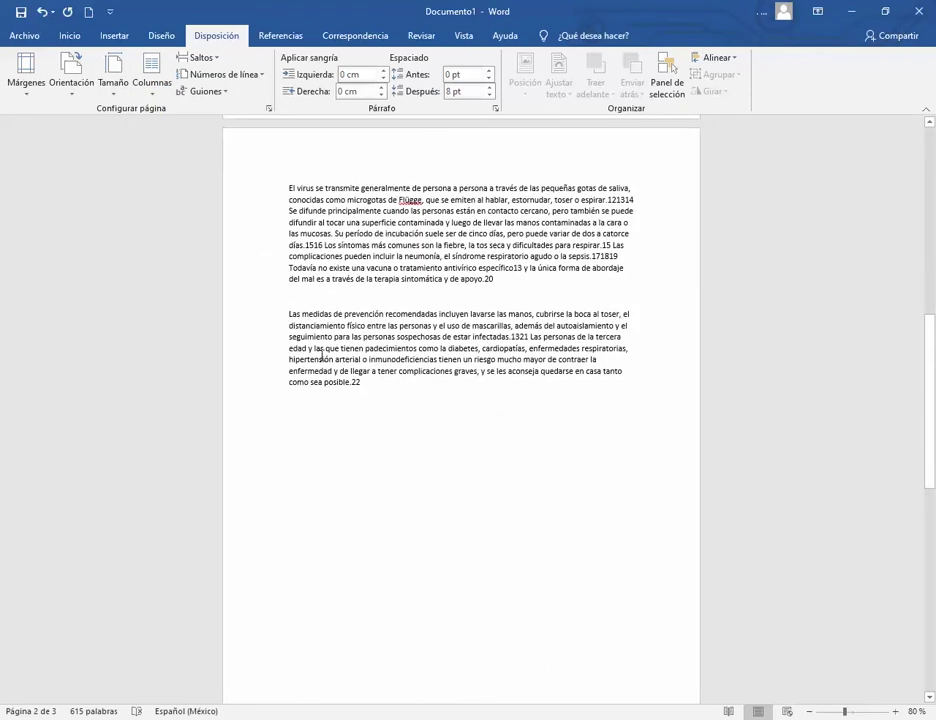
pyautogui.hotkey('ctrl', 'Return')
pyautogui.scroll(-7, 322, 357)
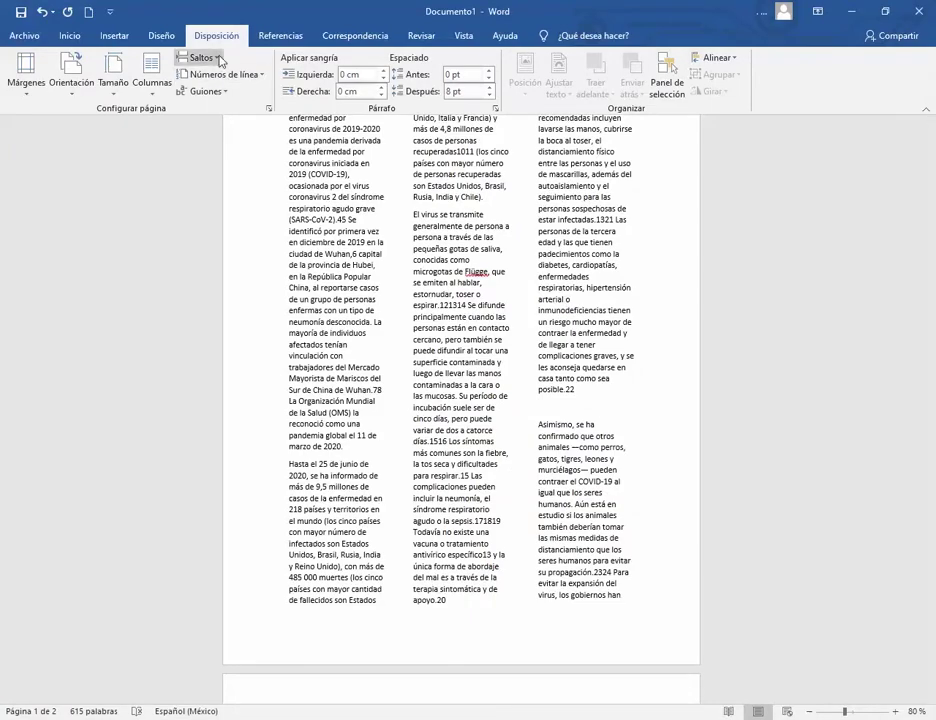
# - Examine the Microsoft support page on section breaks, reading how sections allow different column layouts within one document
pyautogui.click(205, 58)
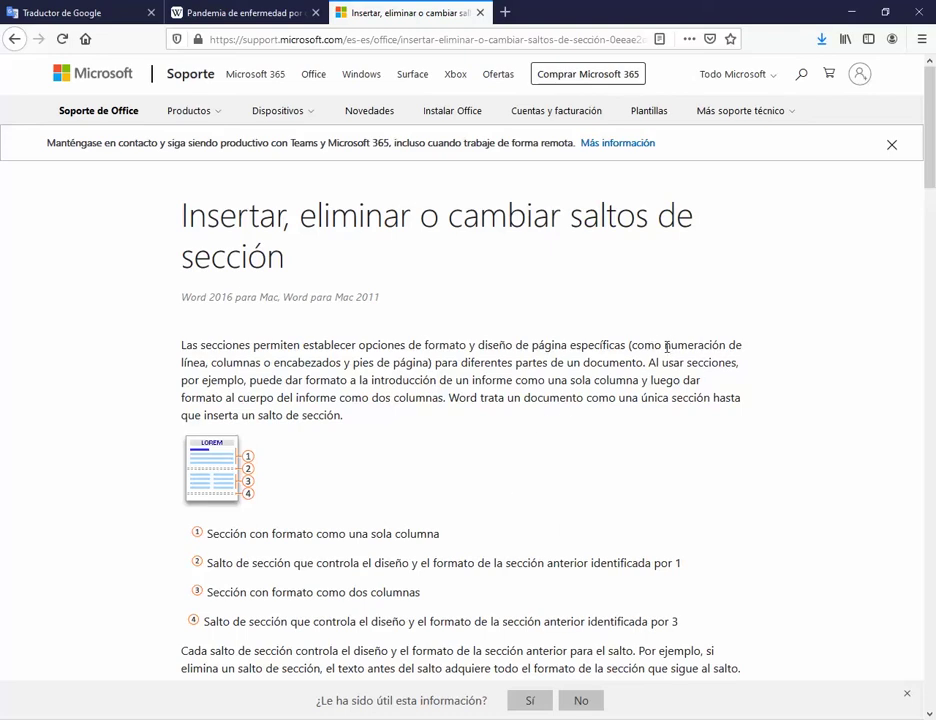
pyautogui.moveTo(664, 346); pyautogui.dragTo(687, 346)
pyautogui.moveTo(270, 397); pyautogui.dragTo(466, 547)
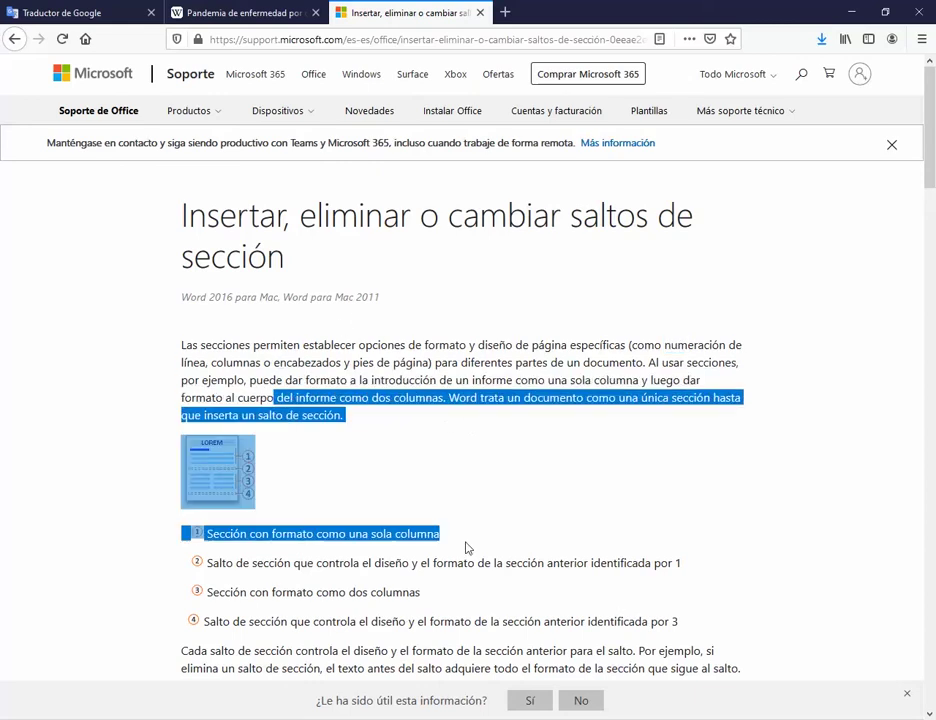
pyautogui.click(397, 457)
pyautogui.scroll(-3, 397, 457)
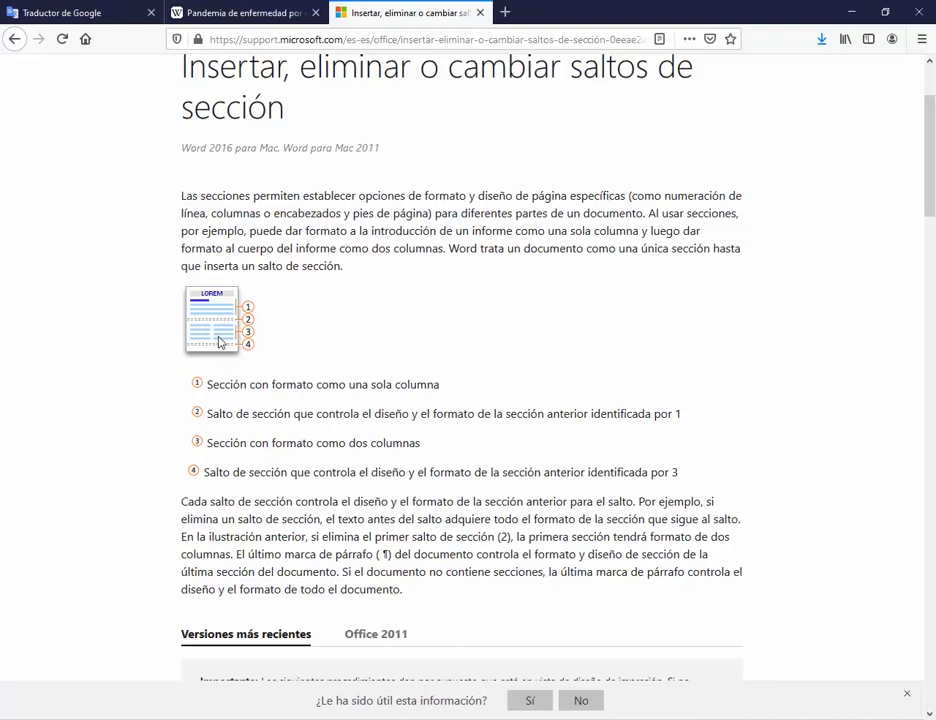
pyautogui.scroll(-3, 200, 555)
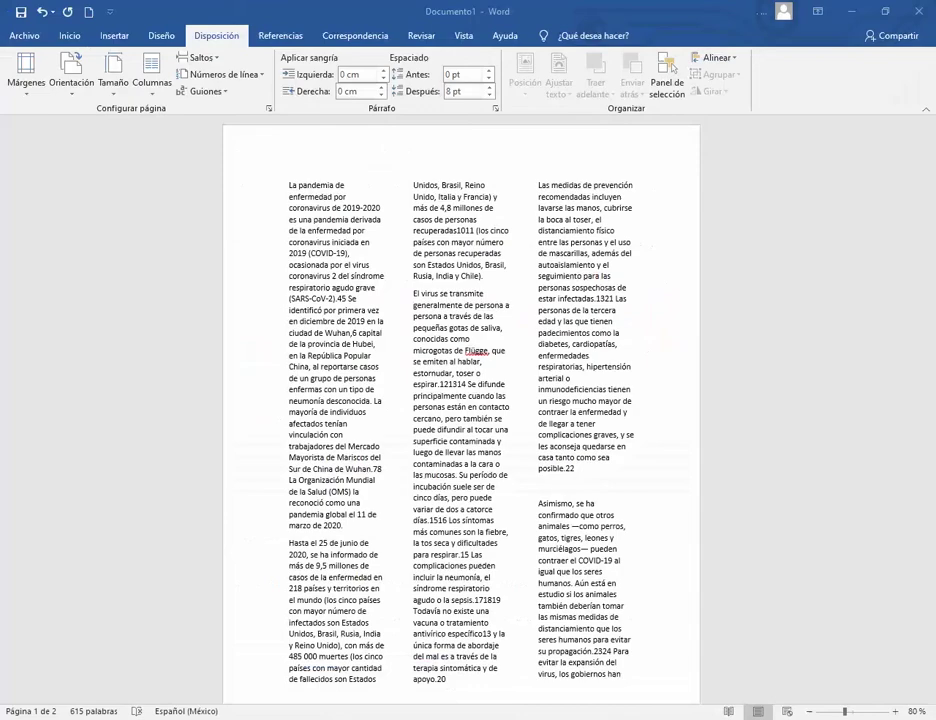
# - Return to Word and insert a next-page section break before the paragraph starting "Hasta el 25 de junio"
pyautogui.scroll(-5, 460, 397)
pyautogui.scroll(5, 447, 400)
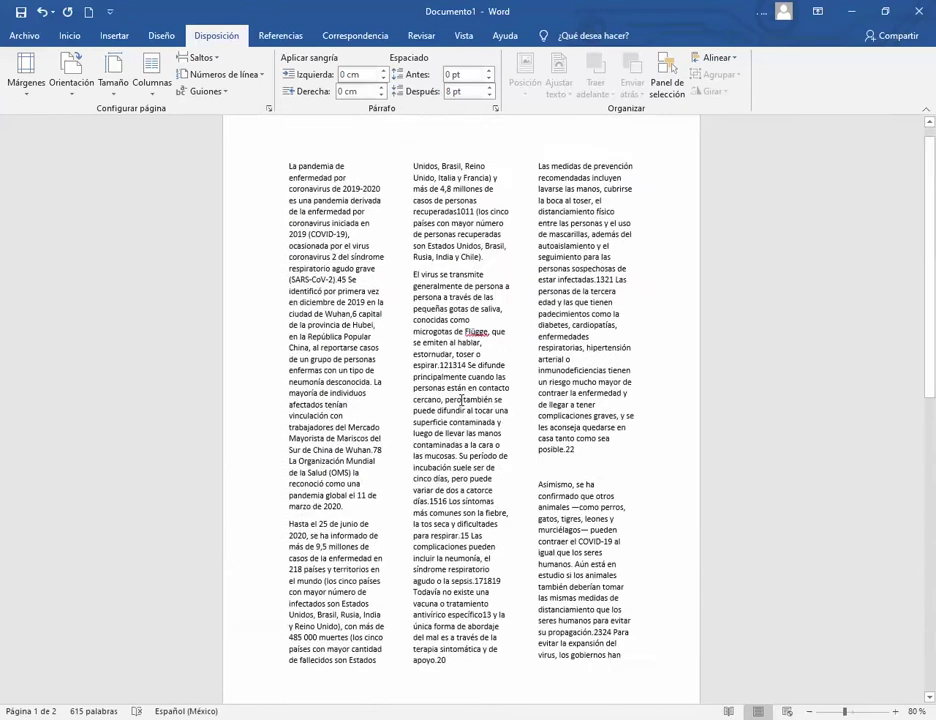
pyautogui.scroll(-3, 474, 399)
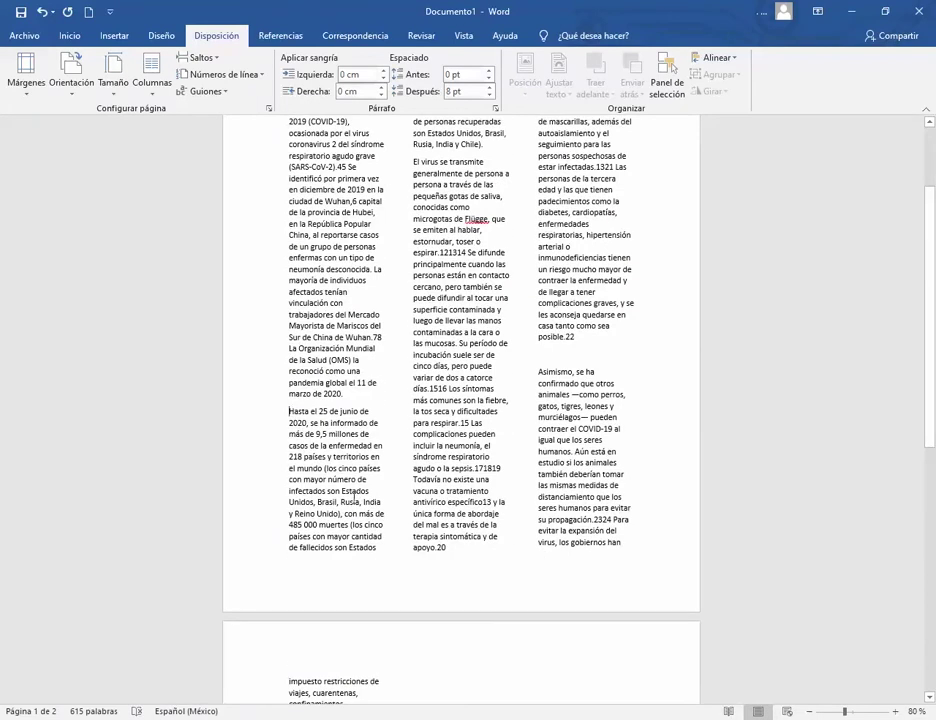
pyautogui.scroll(3, 355, 497)
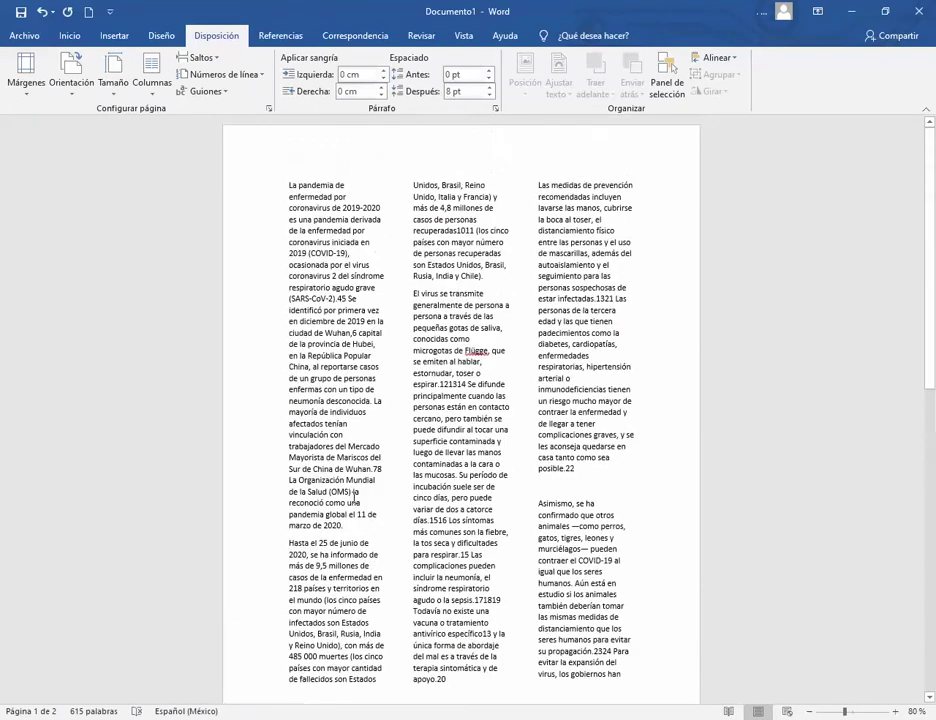
pyautogui.click(284, 550)
pyautogui.click(212, 60)
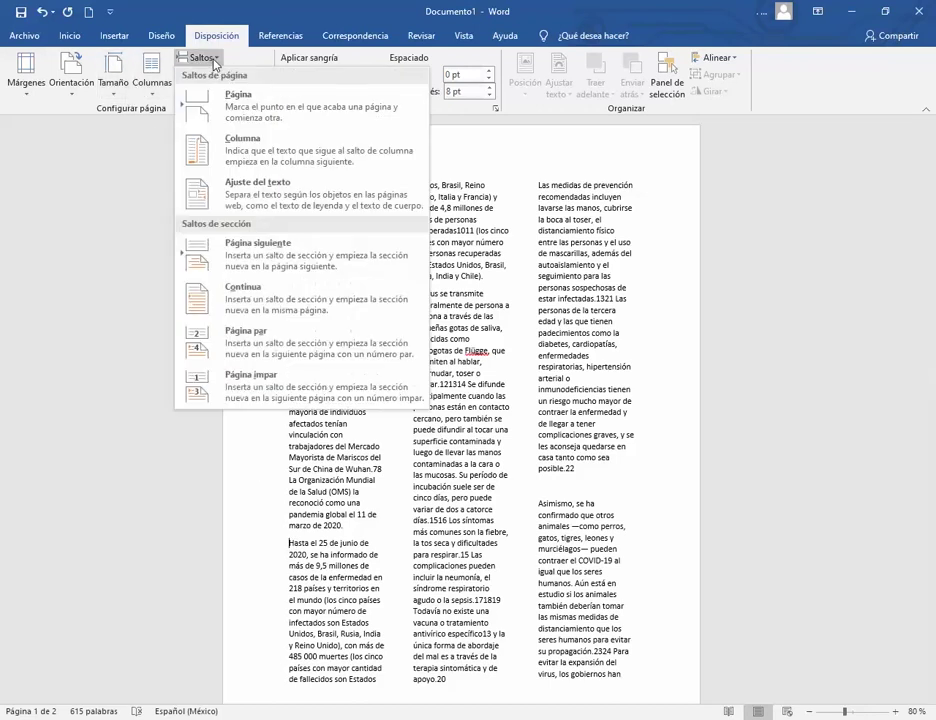
pyautogui.click(250, 263)
pyautogui.scroll(3, 445, 422)
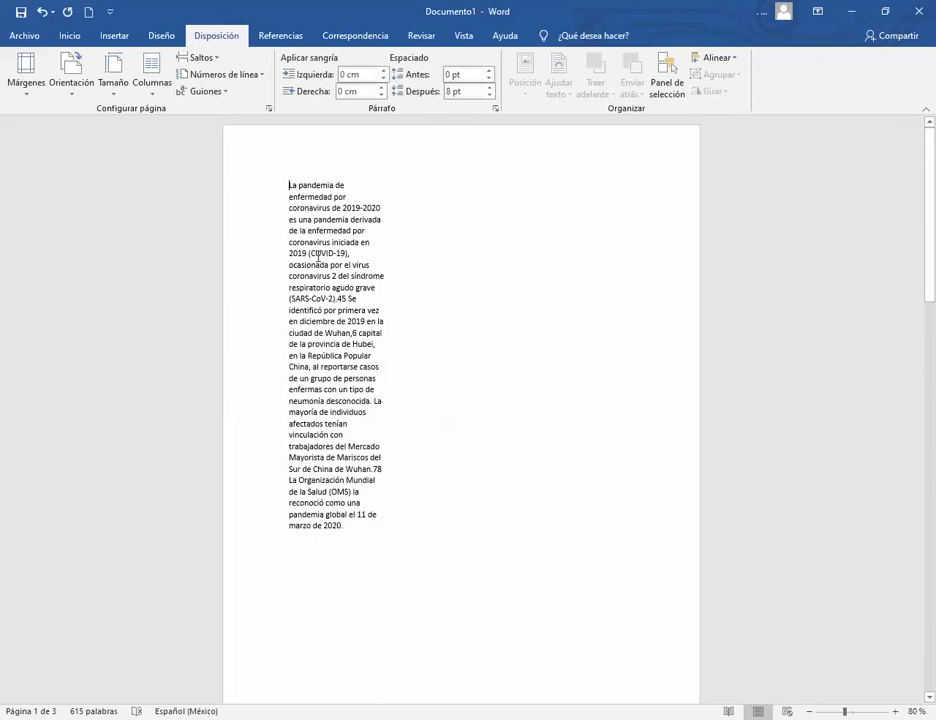
# - Format the first section, with the paragraph starting "La pandemia de enfermedad", as a single column and check the following page
pyautogui.moveTo(289, 185); pyautogui.dragTo(350, 388)
pyautogui.click(350, 388)
pyautogui.scroll(-8, 485, 424)
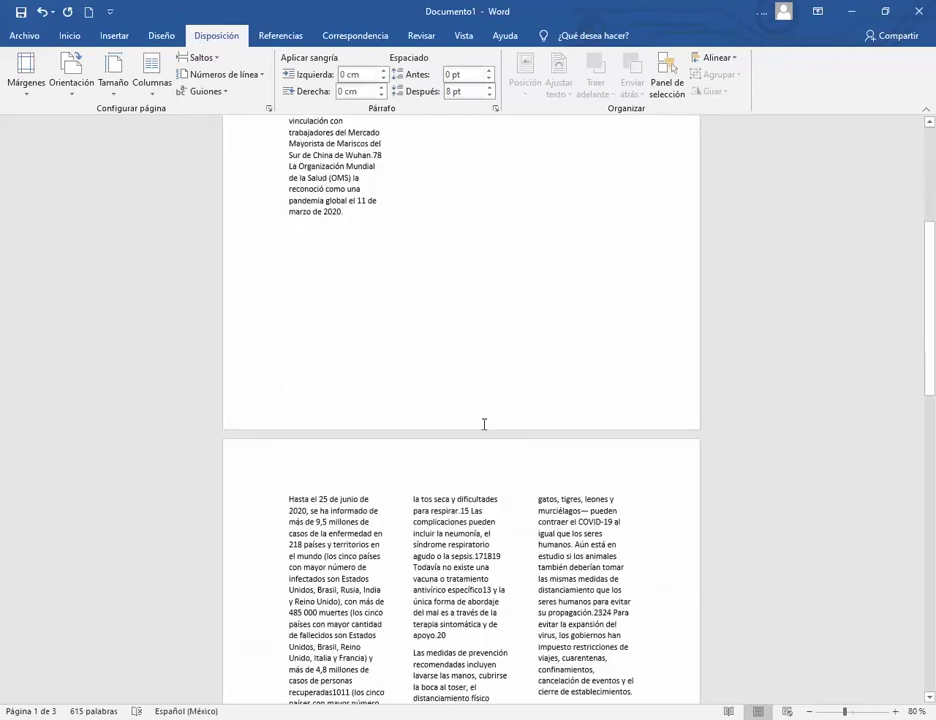
pyautogui.scroll(8, 486, 430)
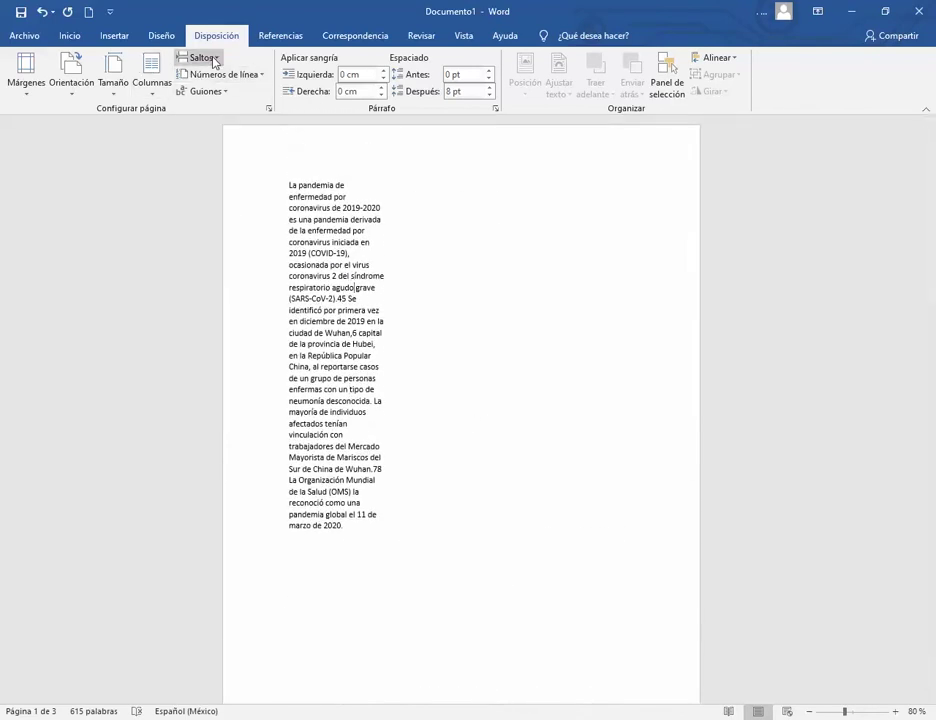
pyautogui.click(152, 80)
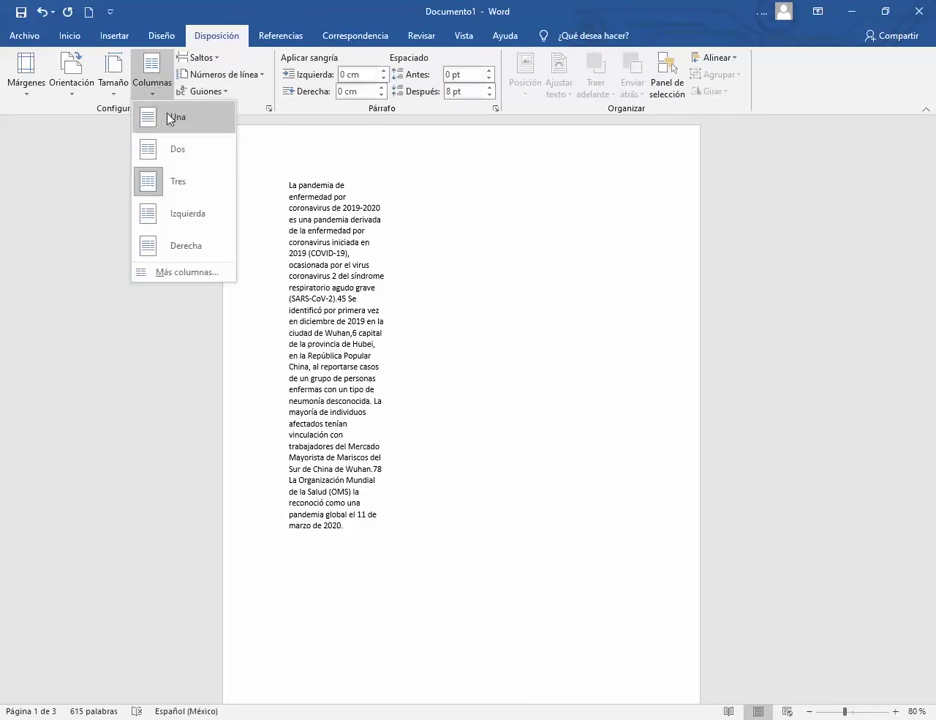
pyautogui.click(170, 118)
pyautogui.scroll(-5, 439, 345)
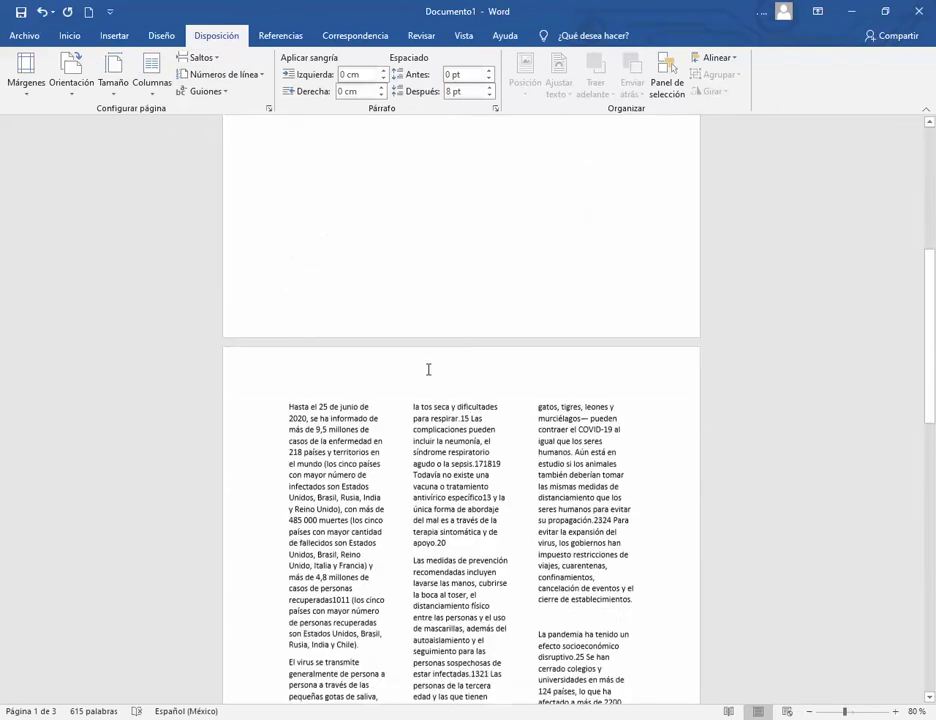
# - Insert a next-page section break before the paragraph starting "La pandemia ha tenido un efecto socioeconómico"
pyautogui.scroll(-8, 428, 369)
pyautogui.scroll(7, 422, 372)
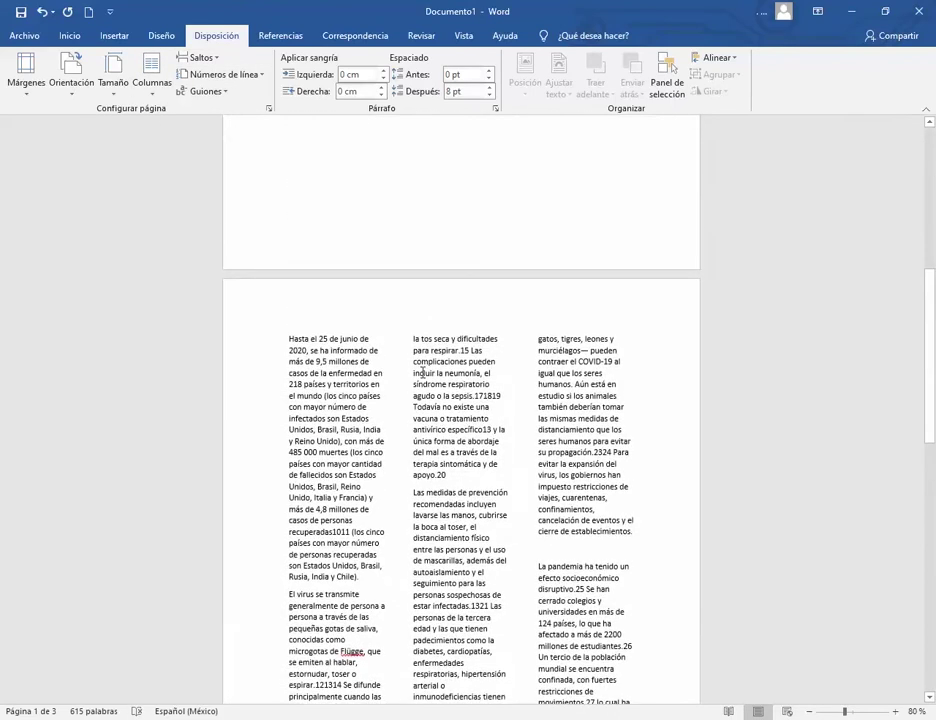
pyautogui.scroll(-3, 422, 372)
pyautogui.scroll(-5, 521, 400)
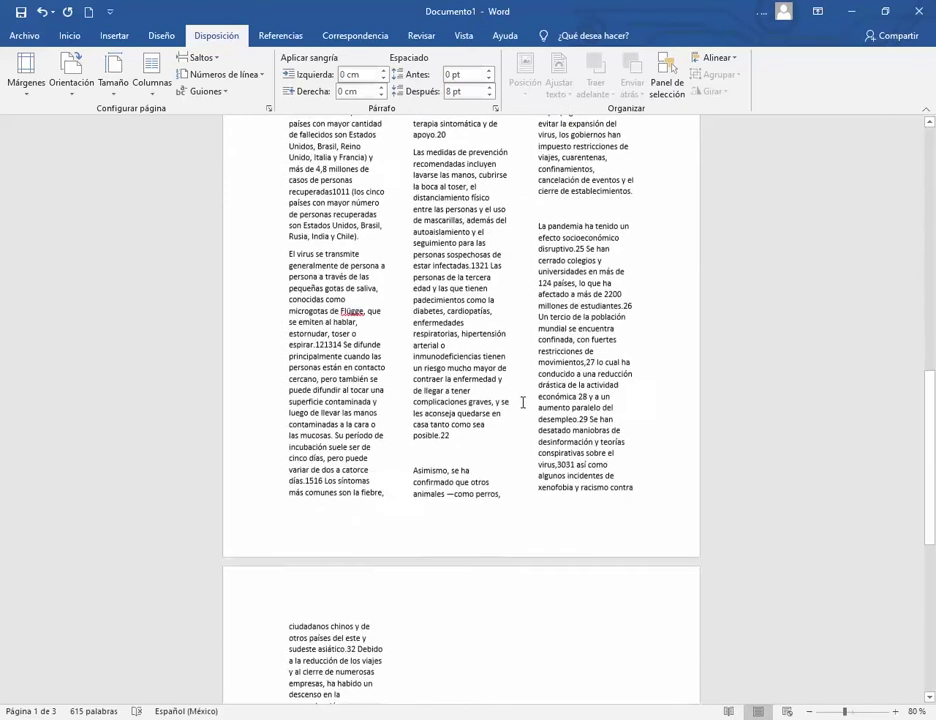
pyautogui.scroll(1, 485, 391)
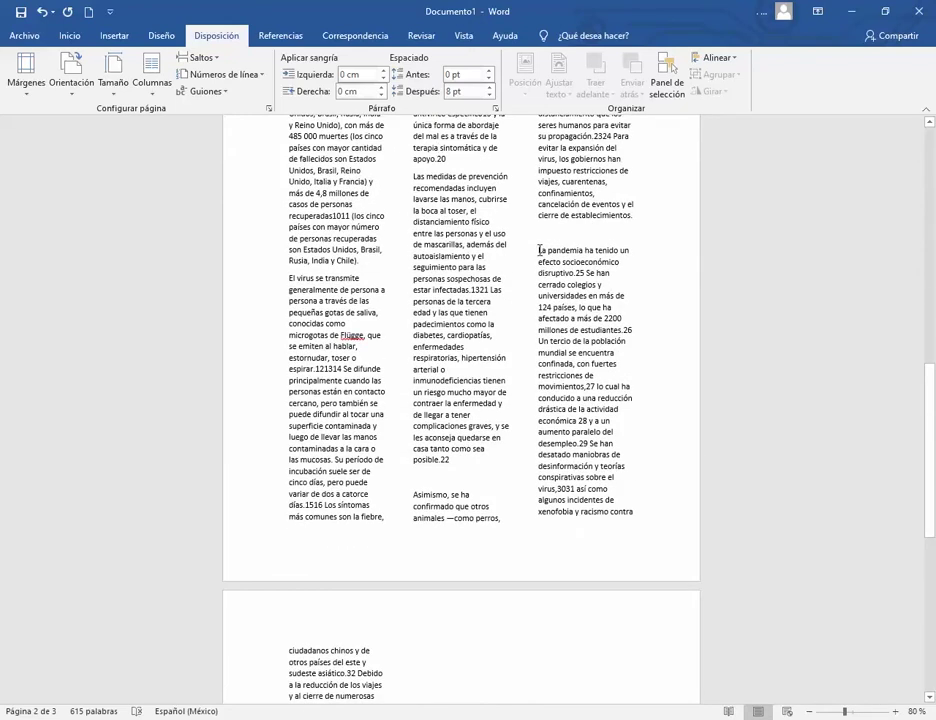
pyautogui.click(199, 57)
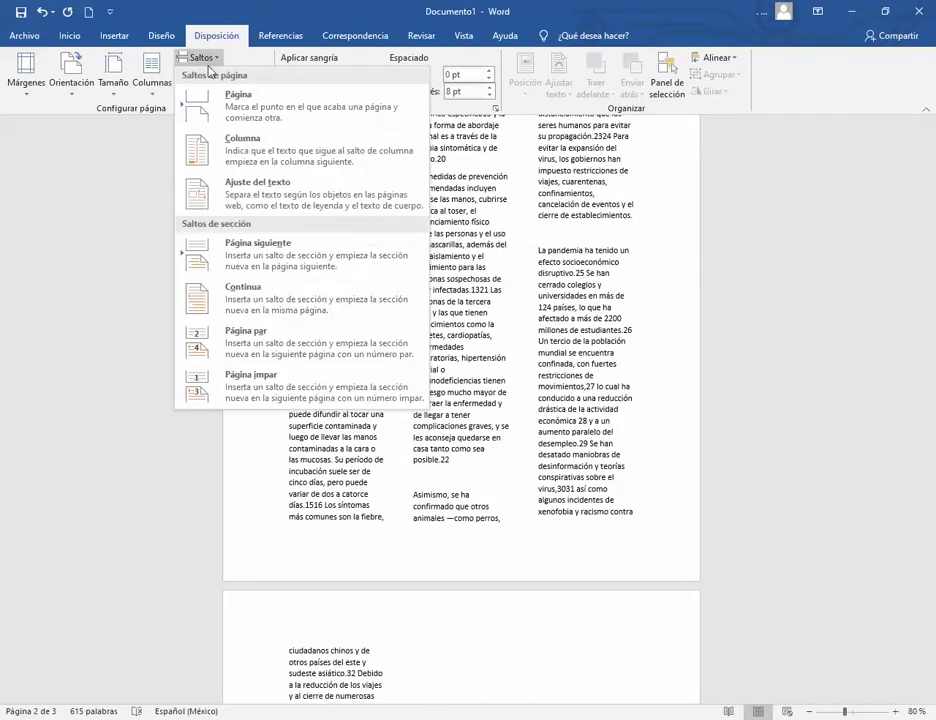
pyautogui.click(255, 256)
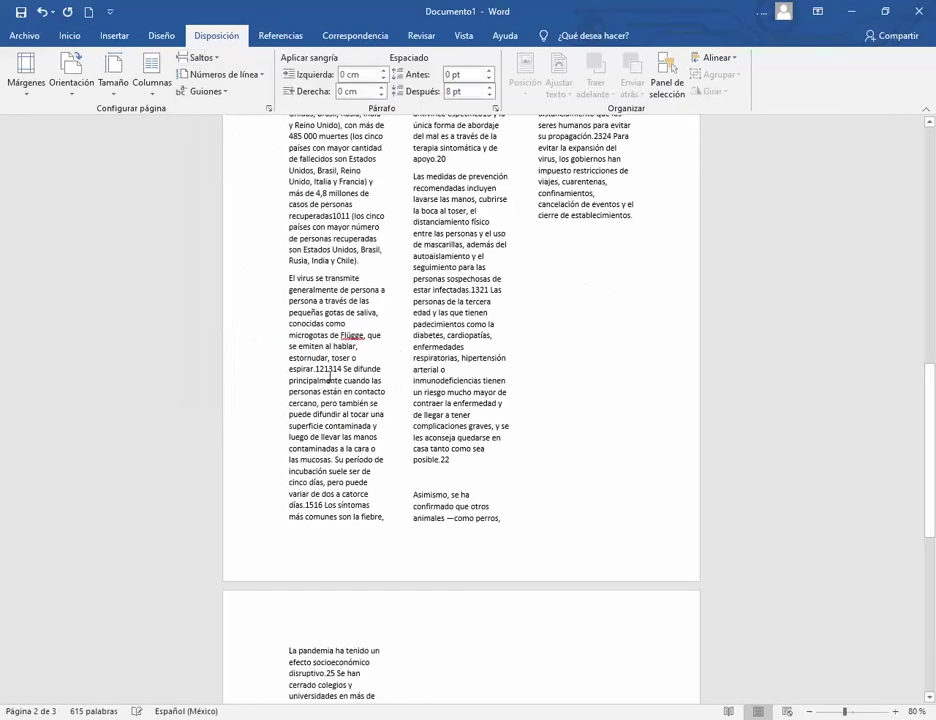
# - Try a two-column layout on the new last section and change it to a single column
pyautogui.scroll(-3, 330, 377)
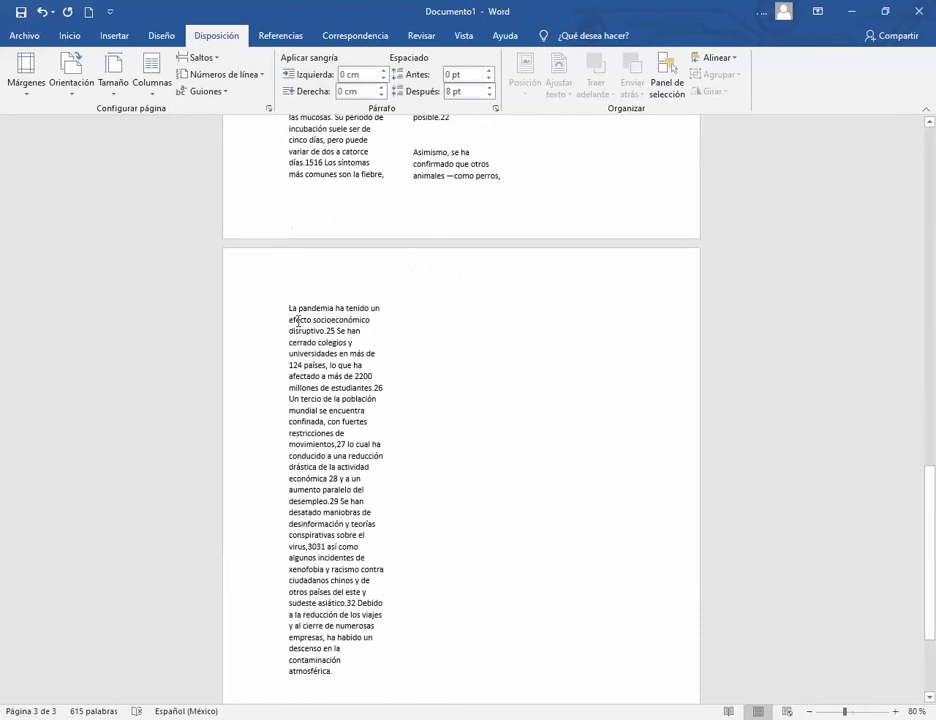
pyautogui.click(159, 96)
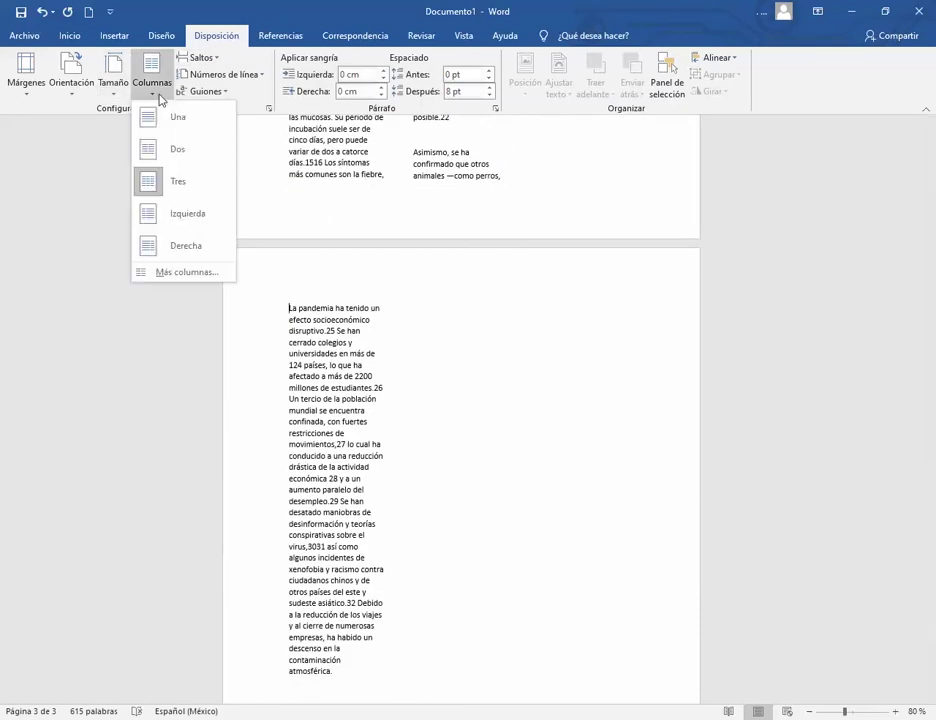
pyautogui.click(160, 149)
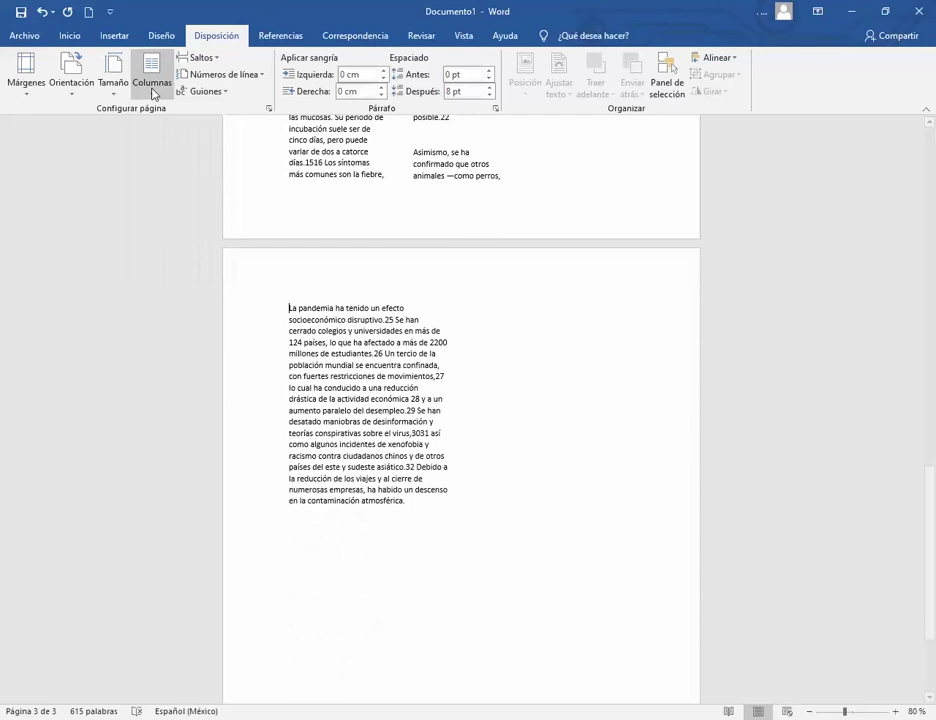
pyautogui.click(152, 88)
pyautogui.click(159, 120)
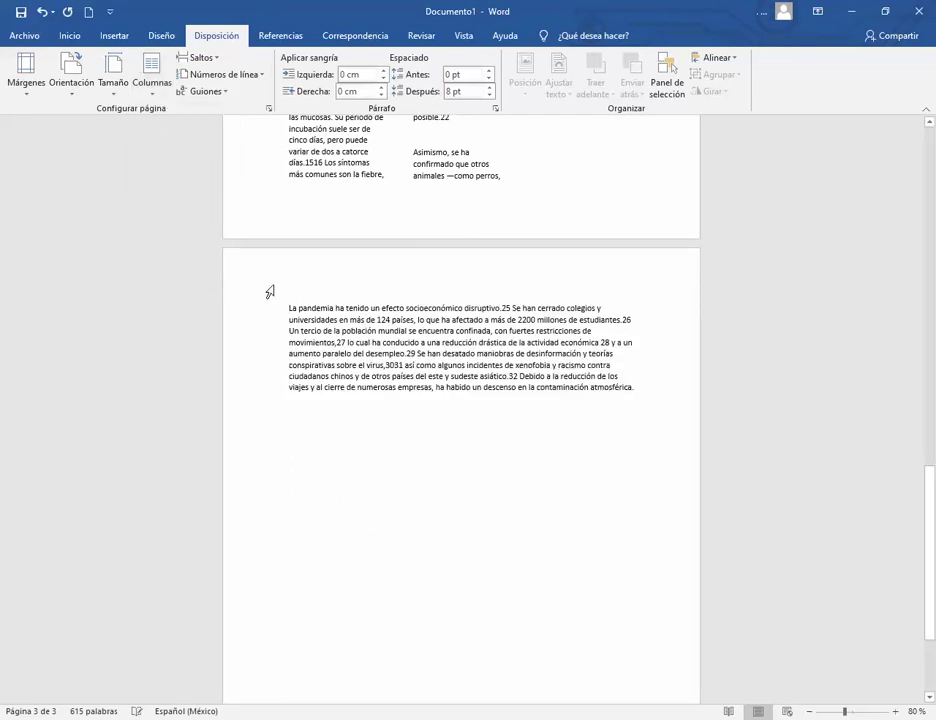
# - Set the last section's page orientation to horizontal and check the preceding pages
pyautogui.click(116, 88)
pyautogui.click(68, 75)
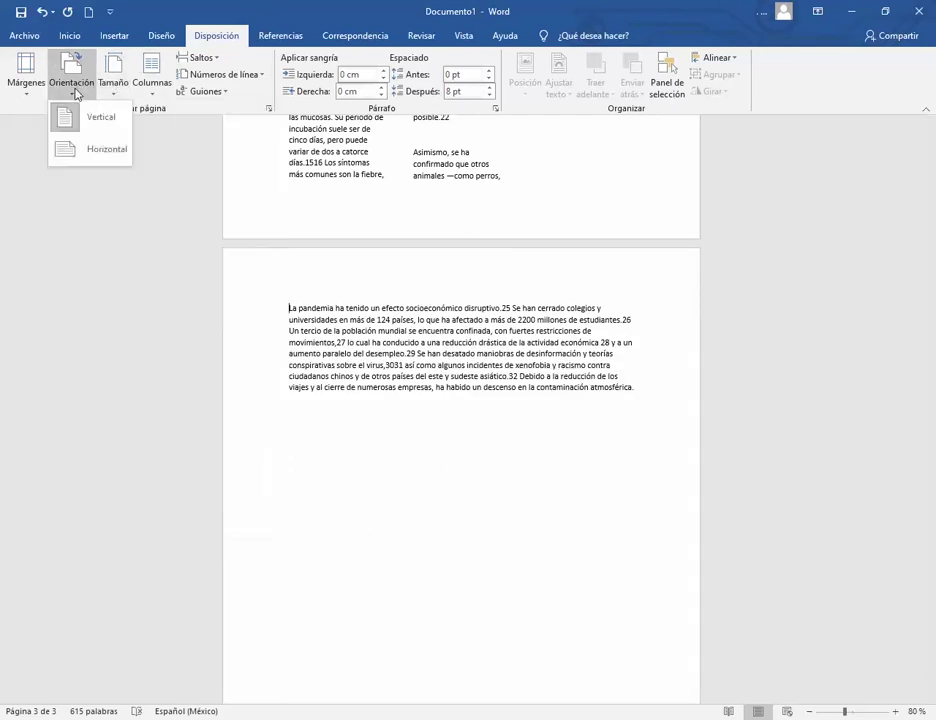
pyautogui.click(92, 151)
pyautogui.scroll(8, 396, 447)
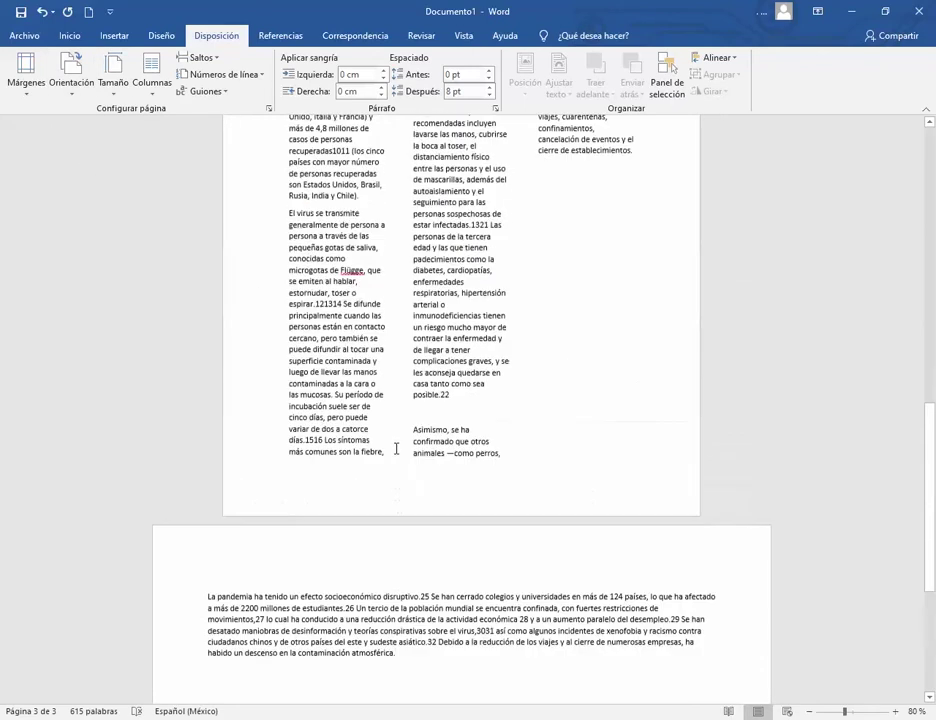
pyautogui.scroll(15, 386, 433)
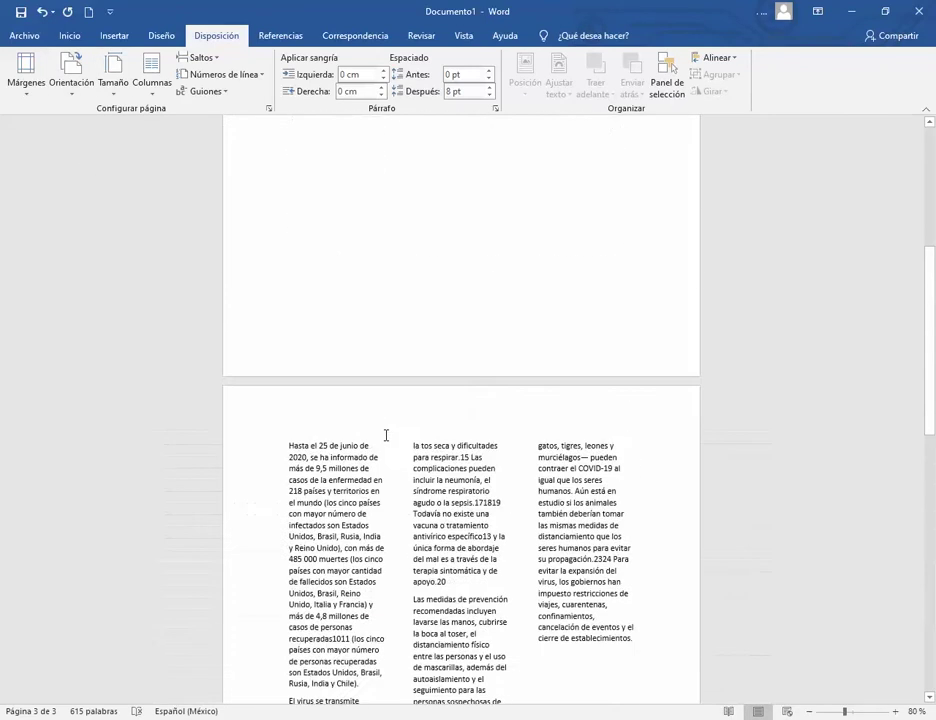
# - Examine the text of each of the three sections and the page size and orientation options available for the last one
pyautogui.click(432, 286)
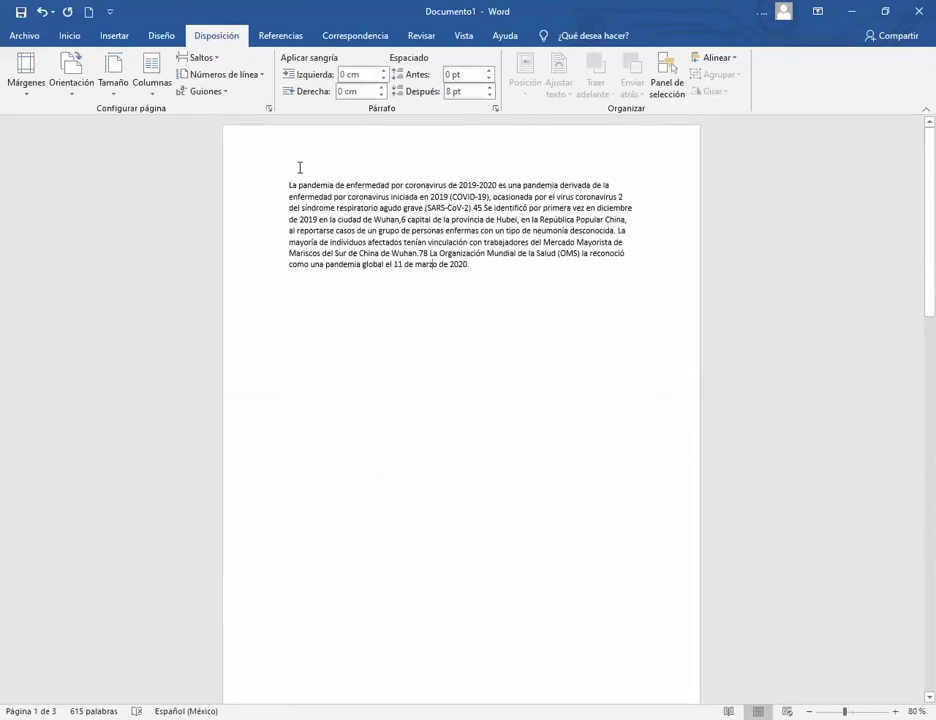
pyautogui.moveTo(293, 180); pyautogui.dragTo(593, 320)
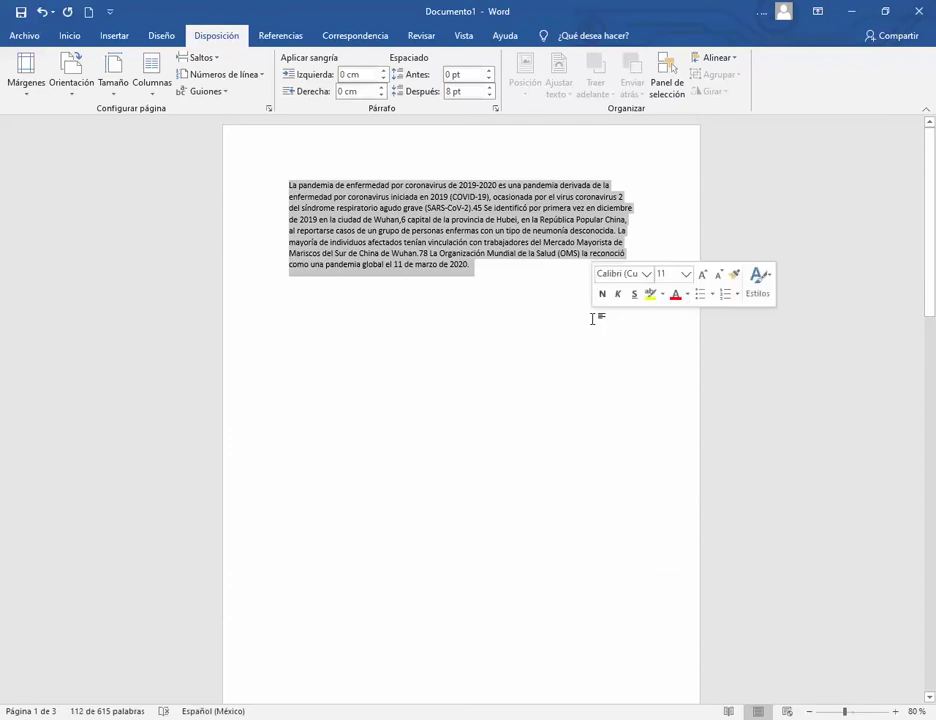
pyautogui.scroll(-15, 475, 350)
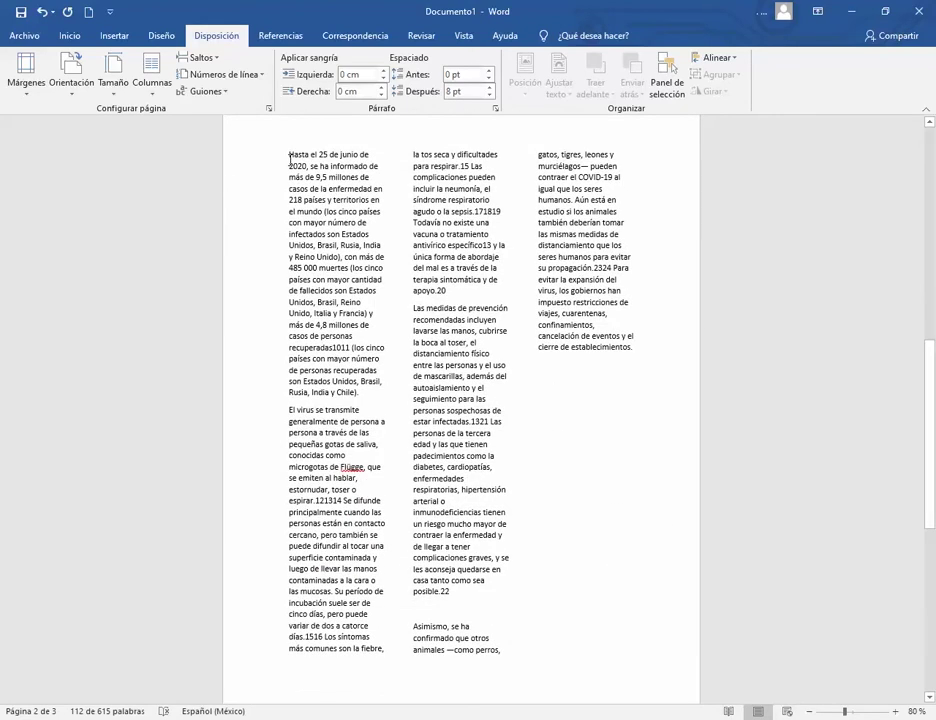
pyautogui.moveTo(289, 154); pyautogui.dragTo(585, 539)
pyautogui.scroll(-8, 570, 420)
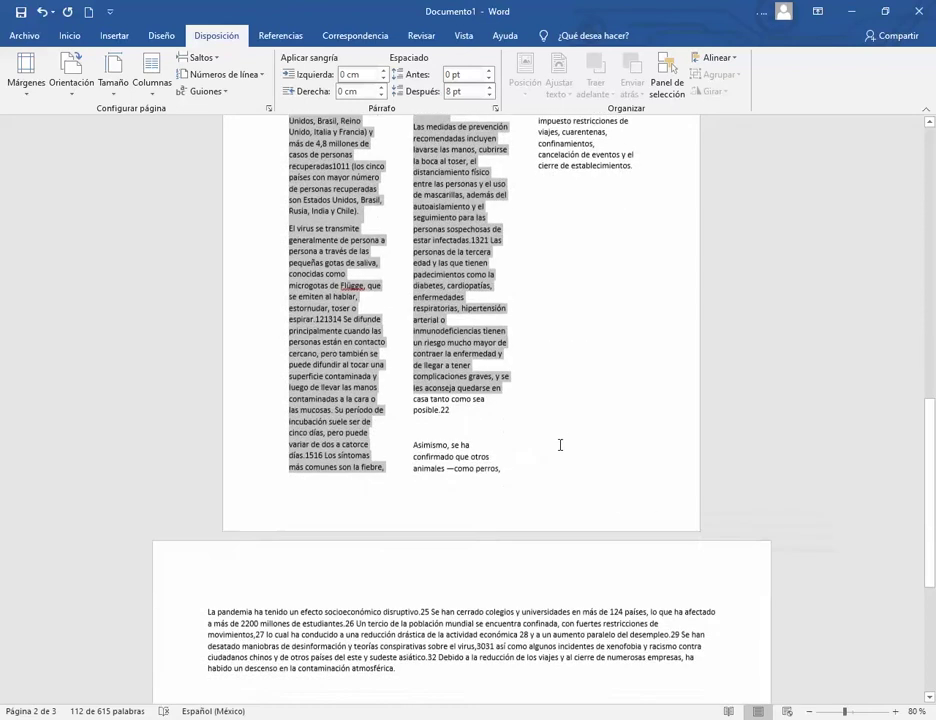
pyautogui.scroll(-1, 574, 401)
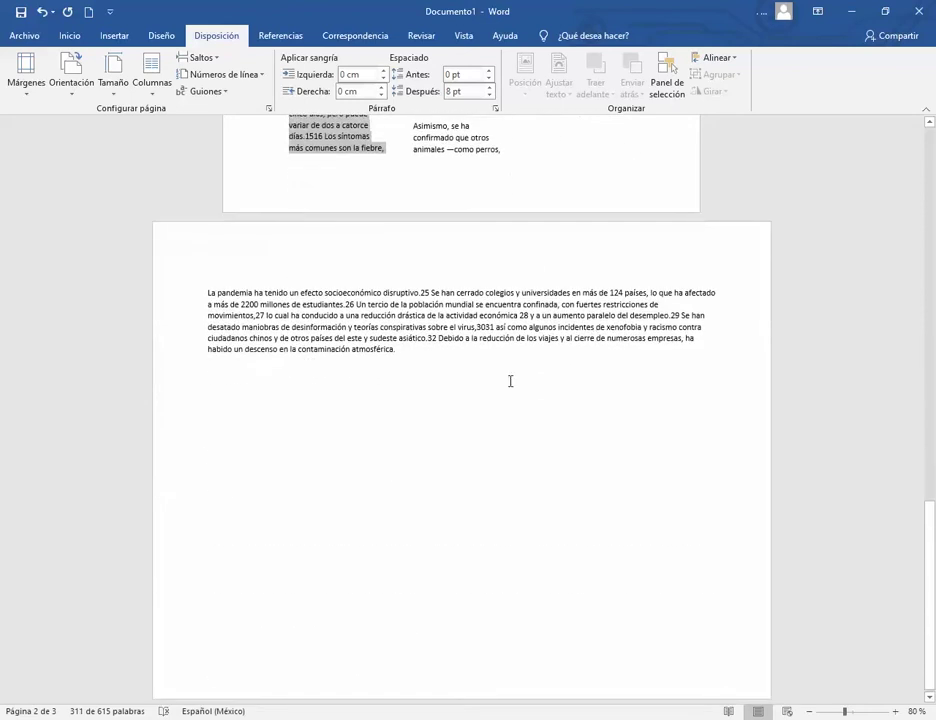
pyautogui.tripleClick(397, 334)
pyautogui.click(343, 336)
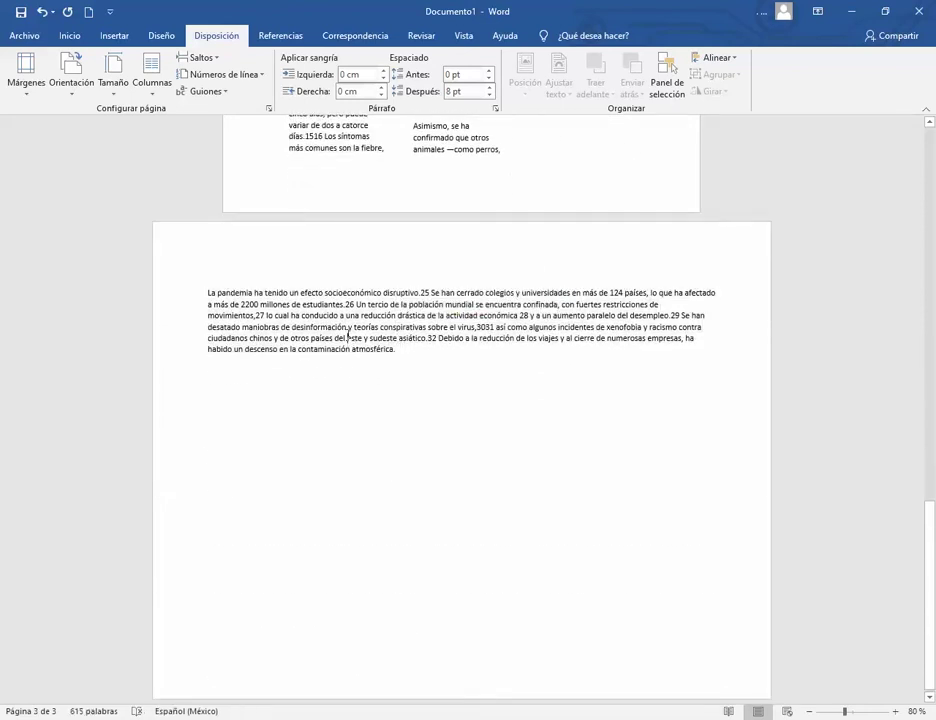
pyautogui.click(114, 95)
pyautogui.press('Escape')
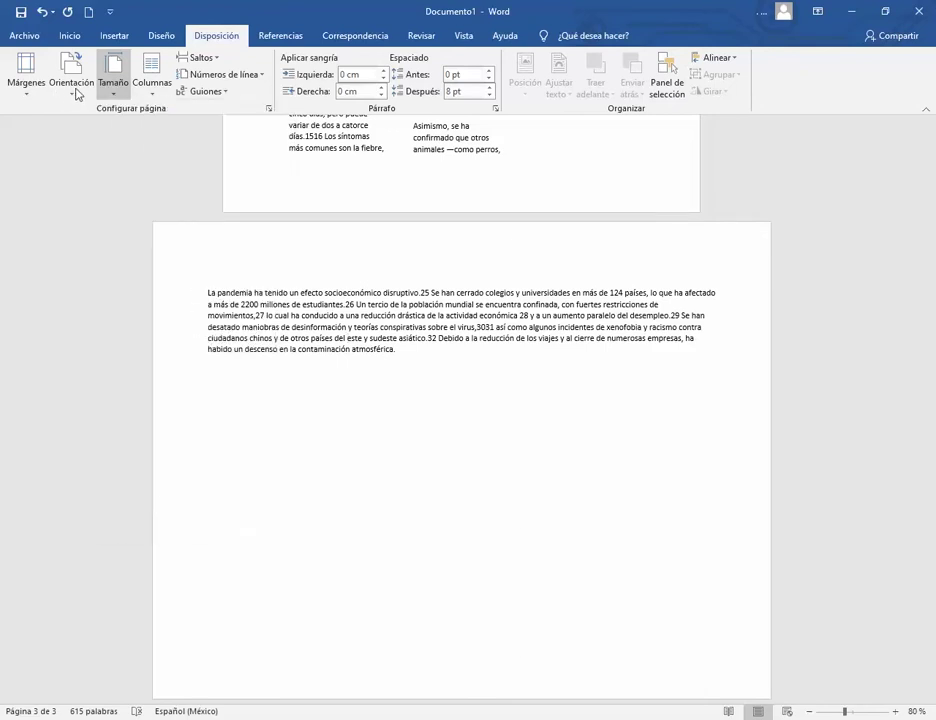
pyautogui.click(76, 90)
pyautogui.click(352, 365)
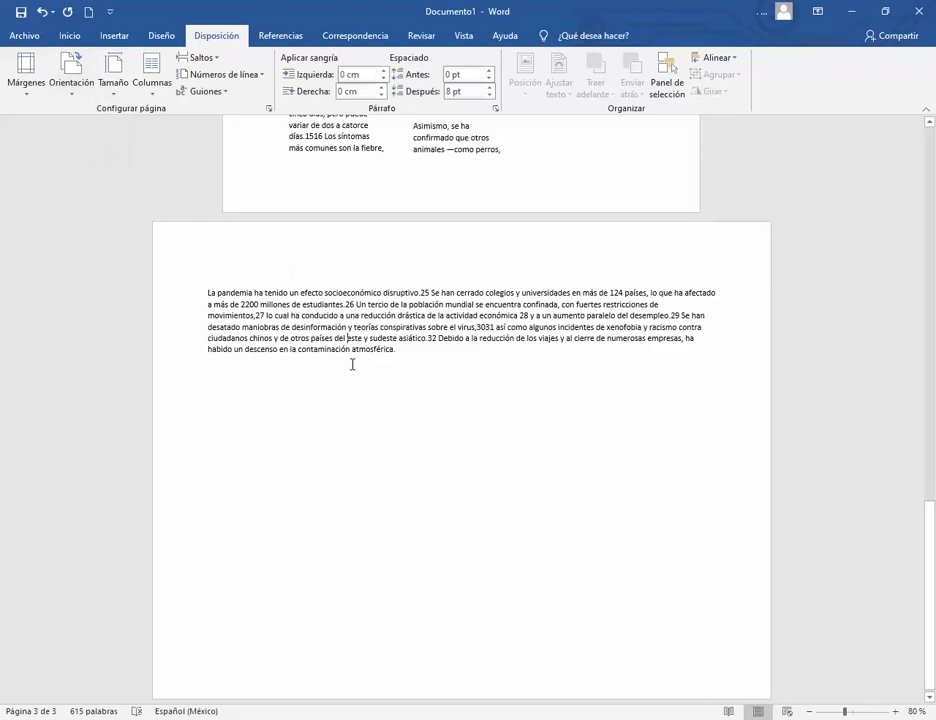
pyautogui.scroll(10, 352, 365)
# - Switch to the study guide in Foxit PhantomPDF and read the instructions on inserting and controlling line numbers
pyautogui.hotkey('alt', 'Tab')
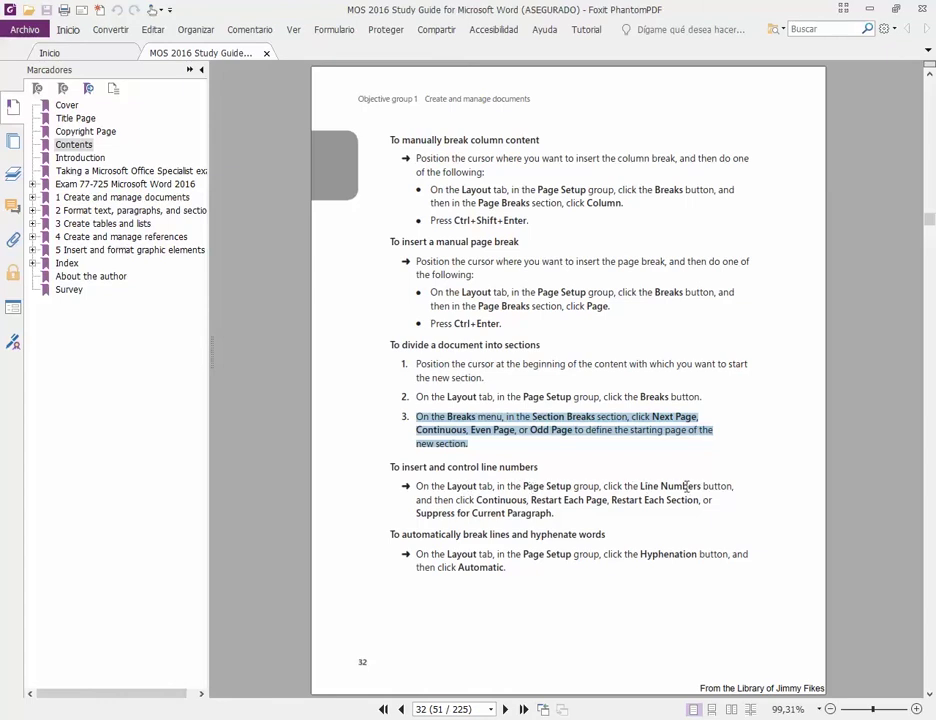
pyautogui.moveTo(686, 486); pyautogui.dragTo(653, 486)
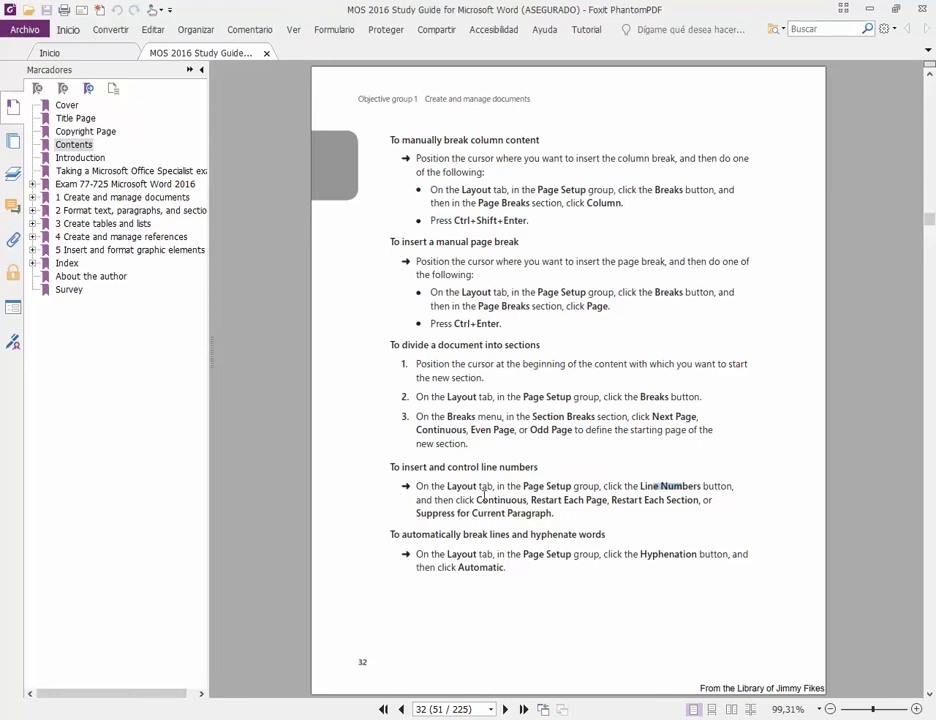
pyautogui.doubleClick(486, 502)
pyautogui.doubleClick(487, 513)
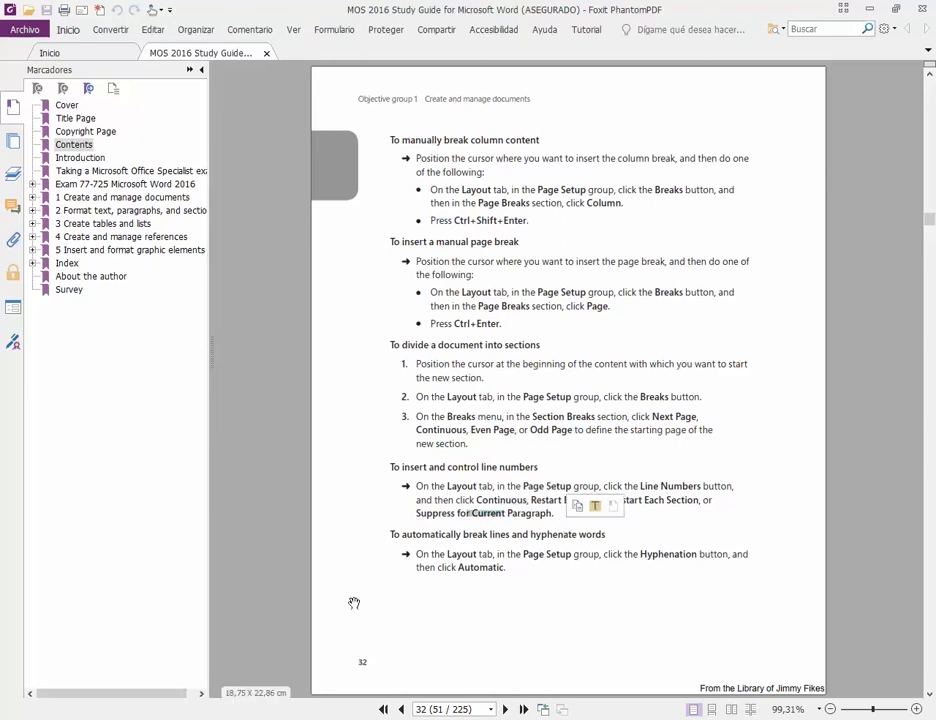
# - Return to Word, apply continuous line numbering to the three-column section starting "Hasta el 25 de junio", and check the neighbouring sections
pyautogui.hotkey('alt', 'Tab')
pyautogui.scroll(-10, 400, 455)
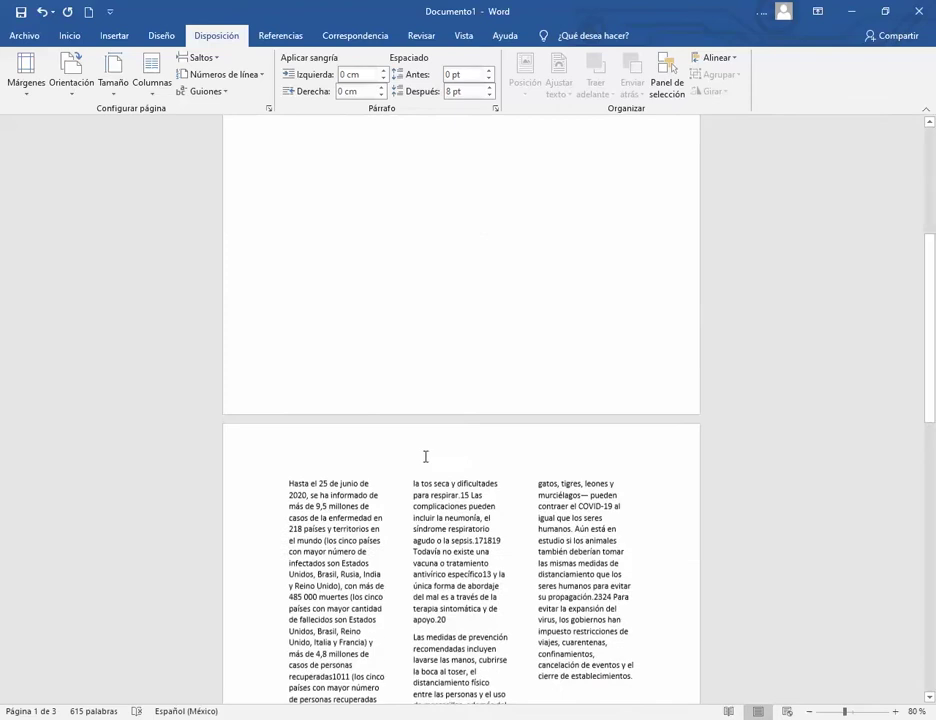
pyautogui.scroll(2, 411, 480)
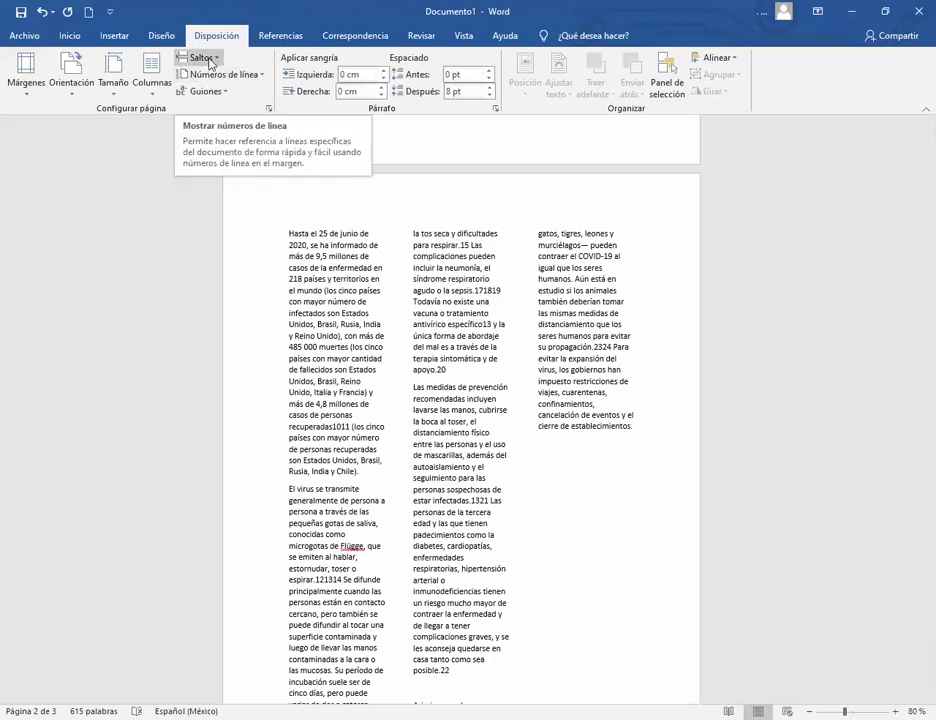
pyautogui.click(262, 76)
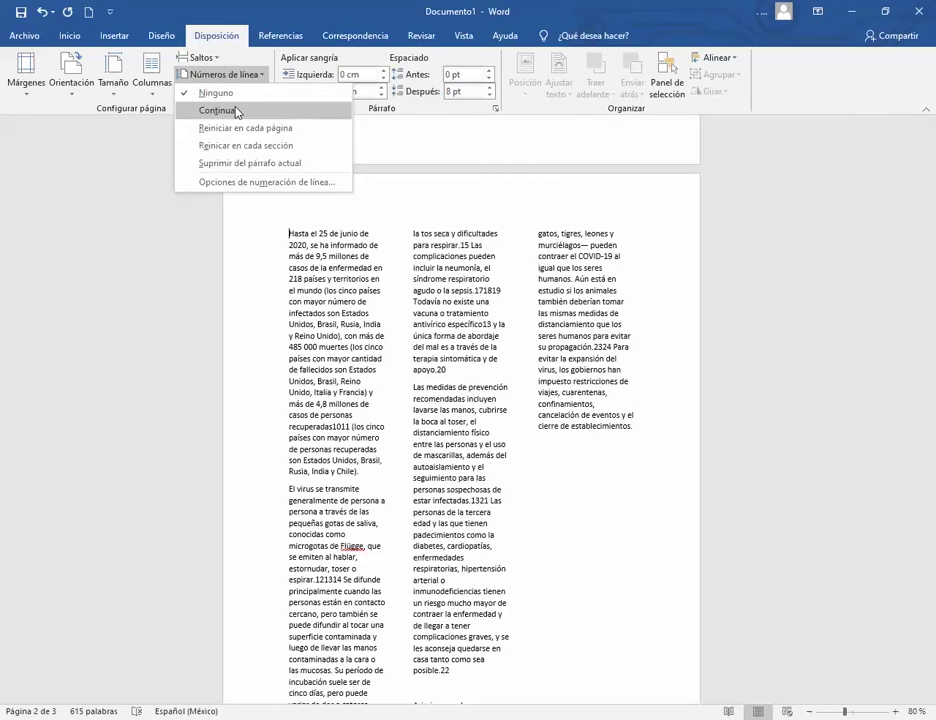
pyautogui.click(237, 112)
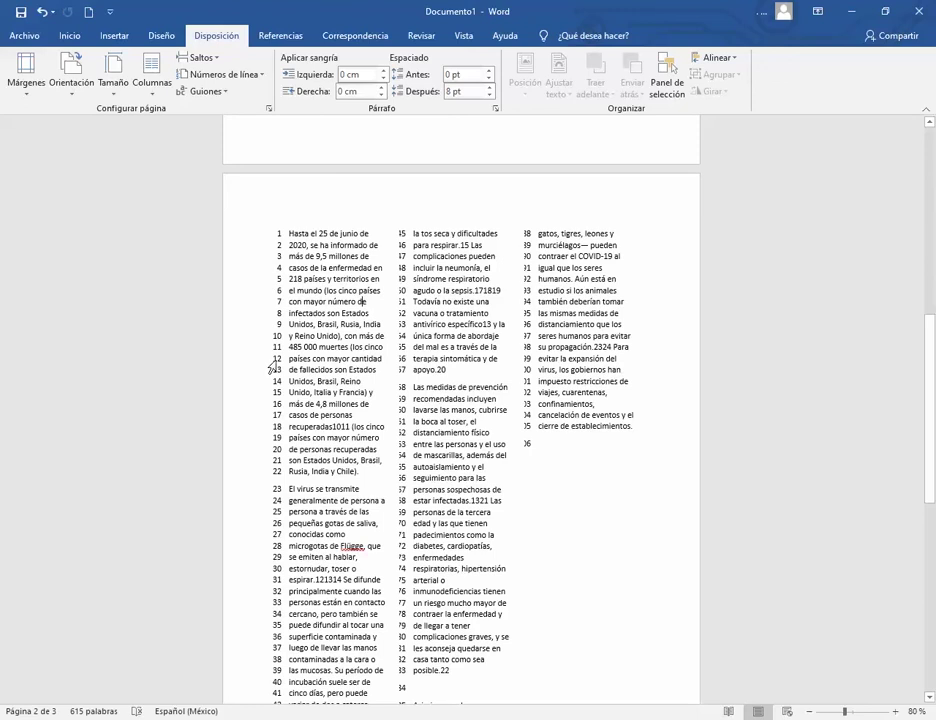
pyautogui.scroll(-3, 325, 412)
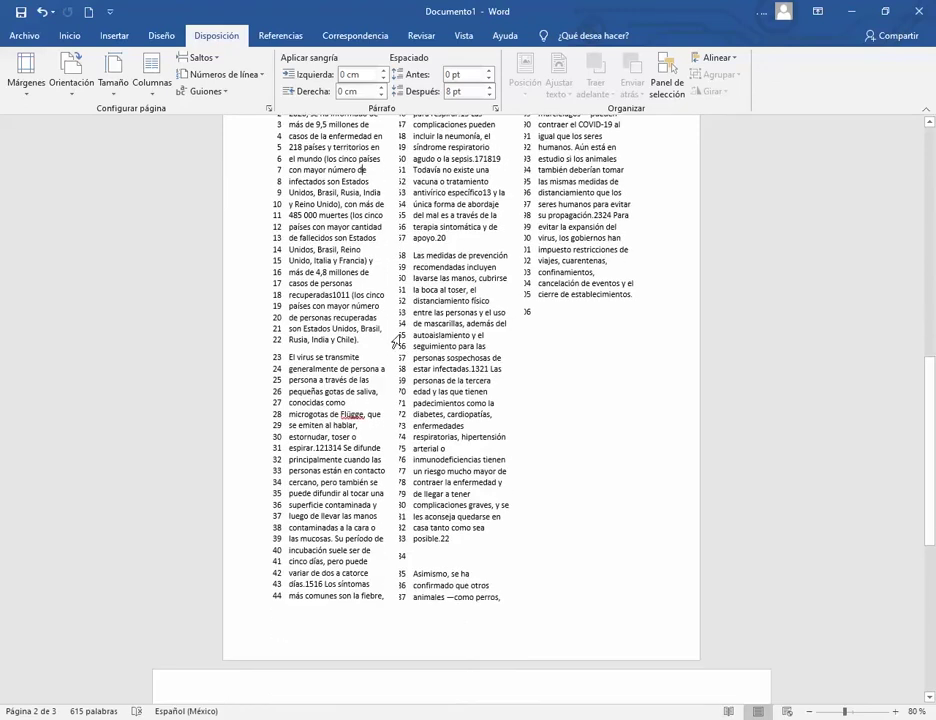
pyautogui.scroll(-8, 343, 412)
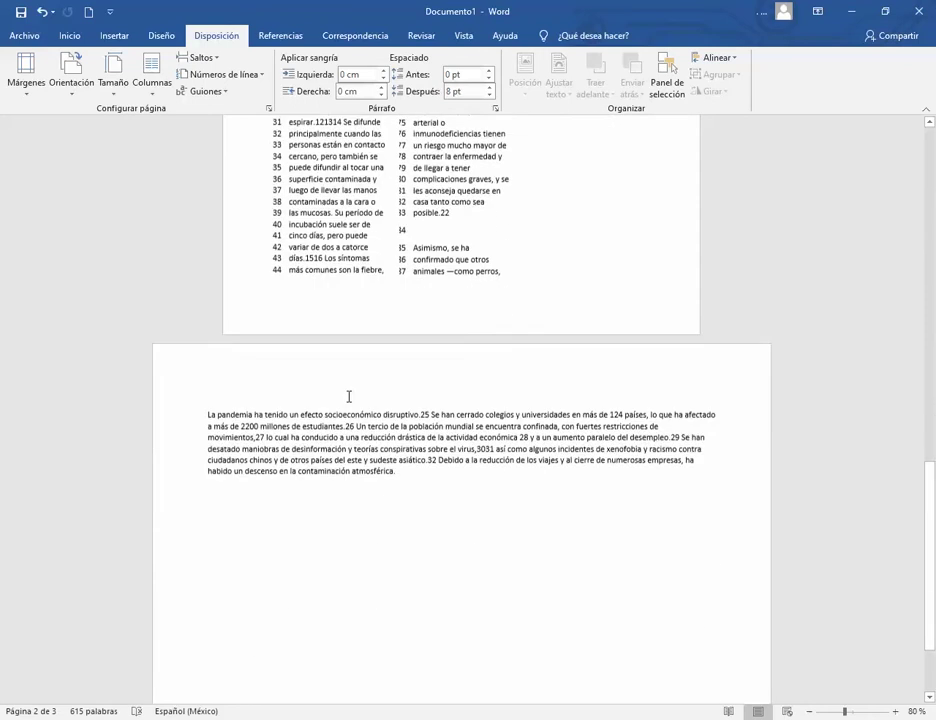
pyautogui.scroll(13, 347, 391)
pyautogui.scroll(4, 343, 390)
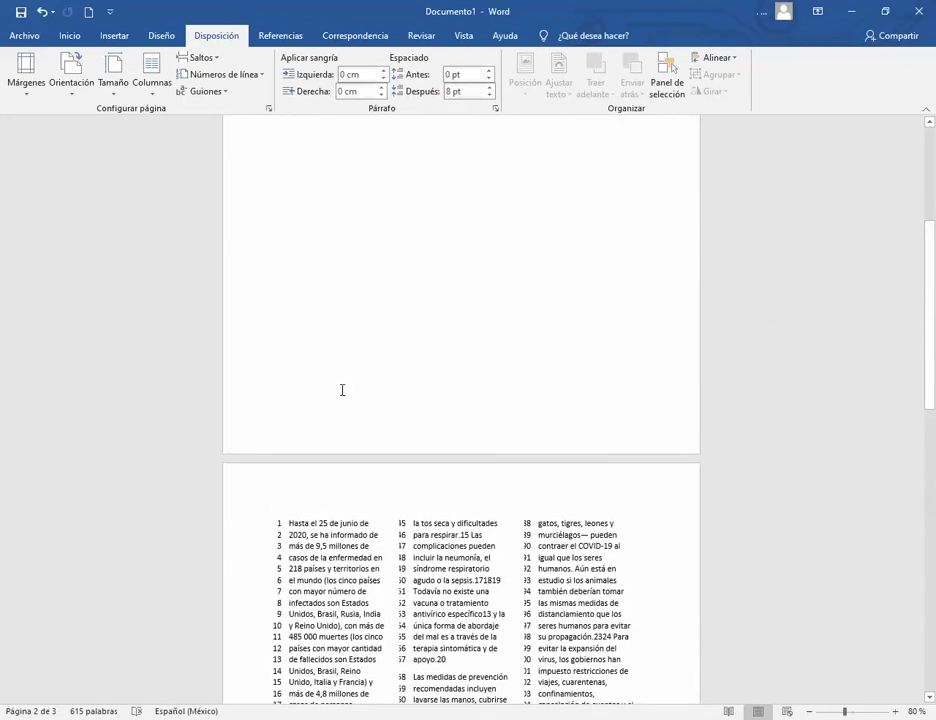
# - Apply continuous line numbering to the last section, starting "La pandemia ha tenido un efecto", and compare it with the preceding section's numbering
pyautogui.scroll(-14, 336, 393)
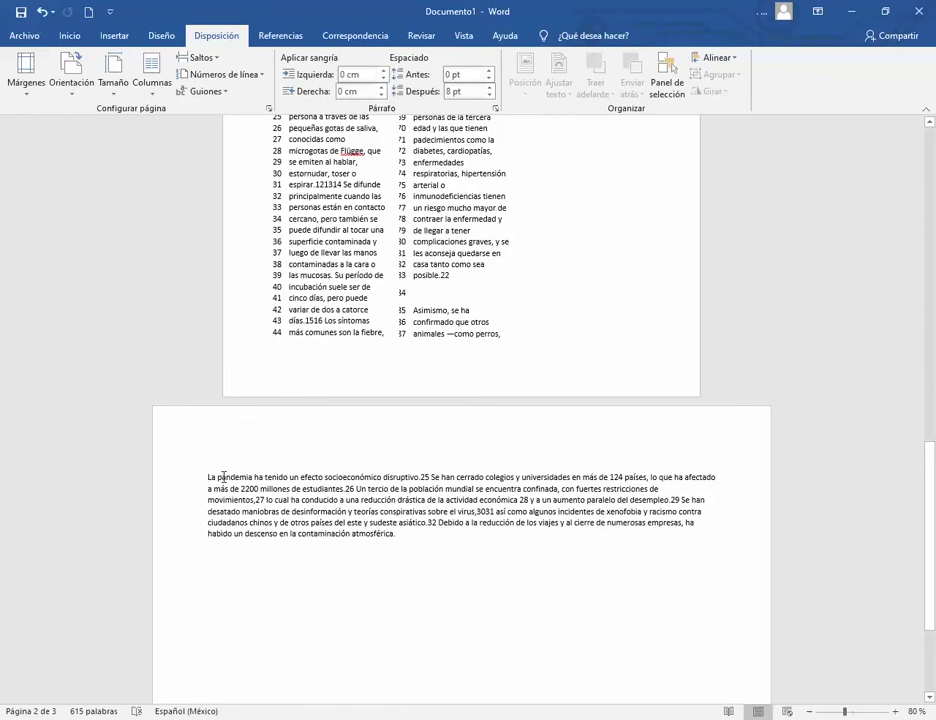
pyautogui.click(236, 78)
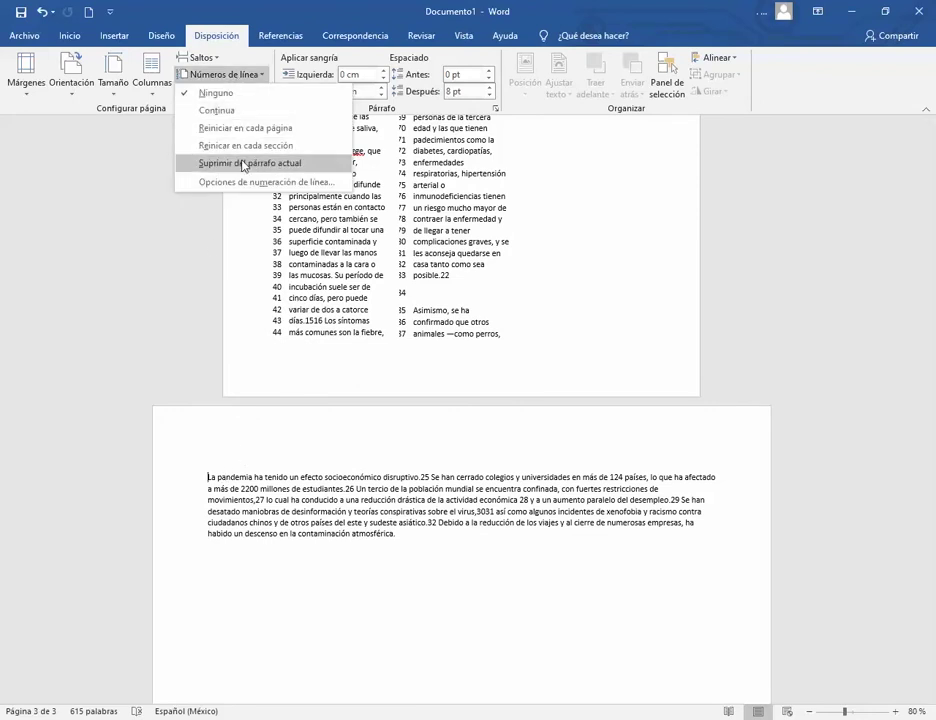
pyautogui.click(232, 111)
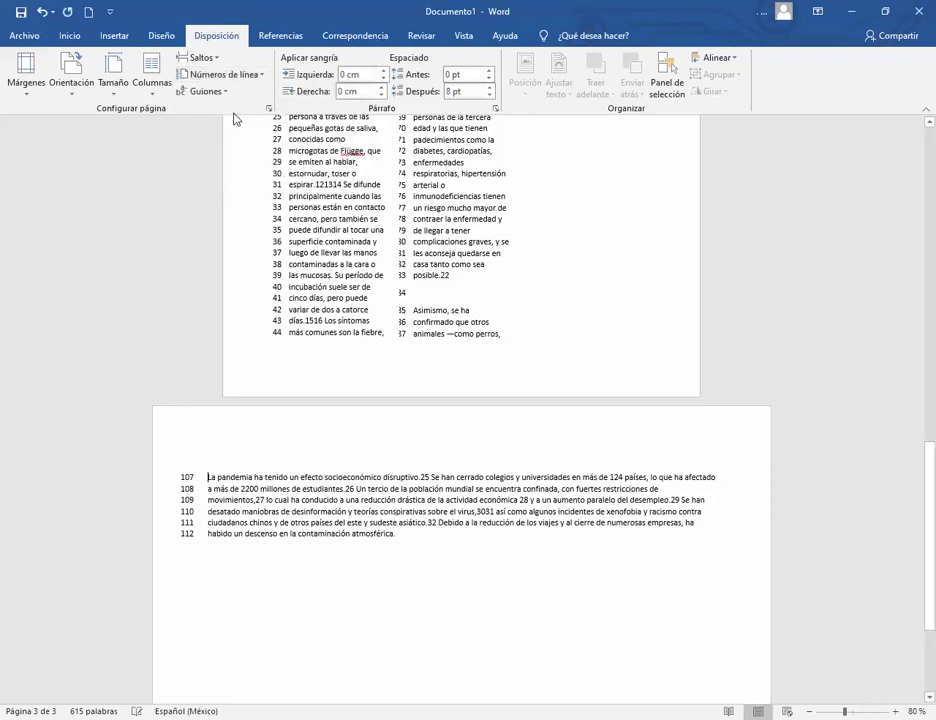
pyautogui.scroll(1, 360, 415)
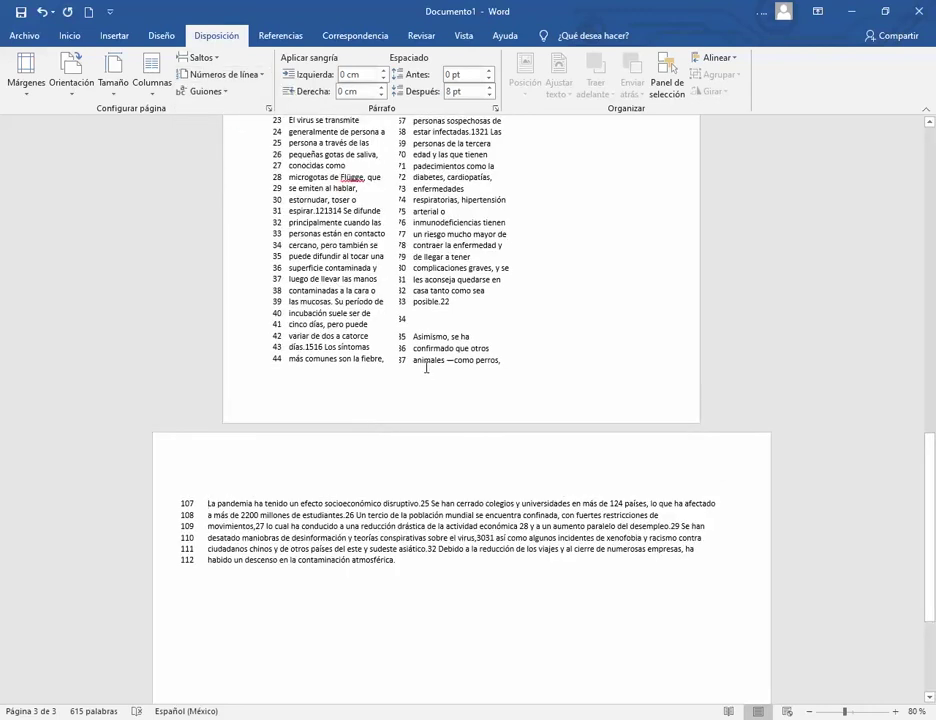
pyautogui.scroll(8, 395, 200)
pyautogui.scroll(-8, 543, 516)
pyautogui.scroll(3, 322, 512)
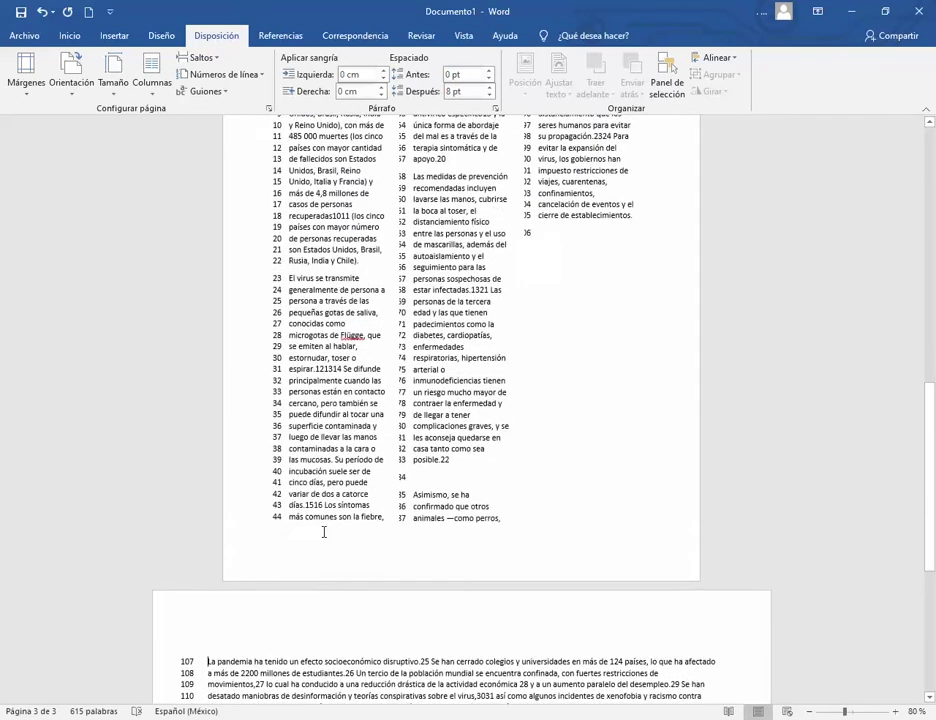
# - Set the line numbering of the last section, starting "La pandemia ha tenido un efecto", to restart in each section
pyautogui.scroll(4, 323, 532)
pyautogui.scroll(-2, 326, 547)
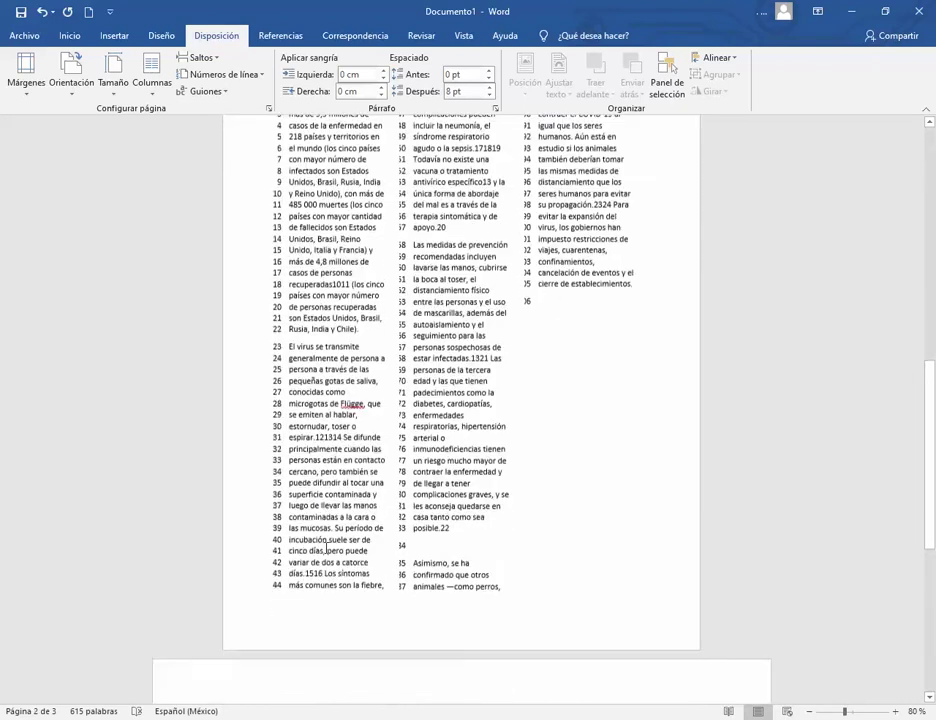
pyautogui.scroll(-3, 325, 548)
pyautogui.click(214, 75)
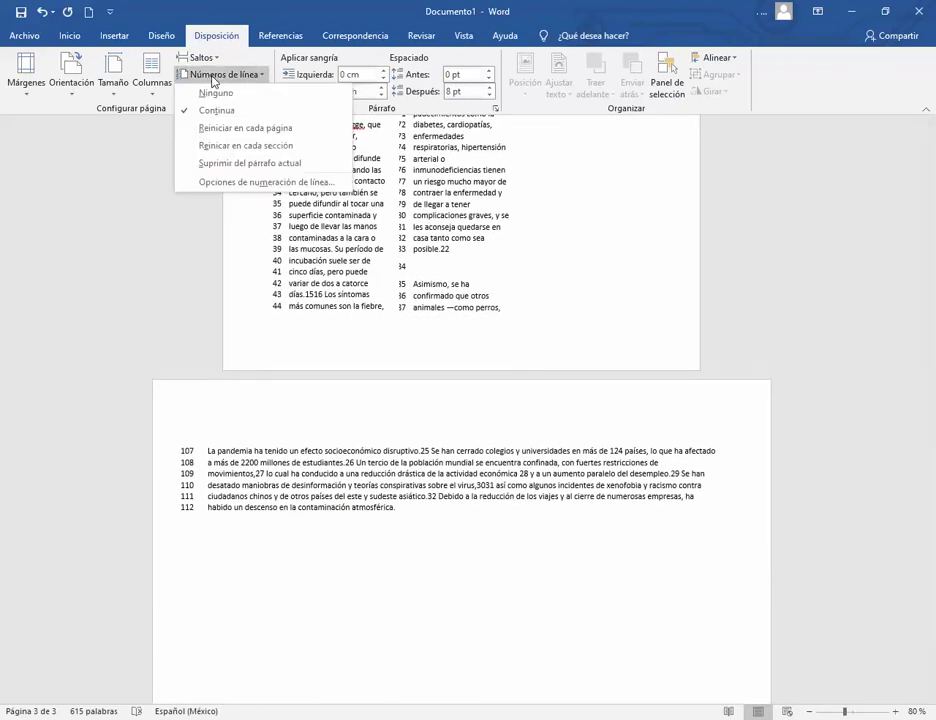
pyautogui.click(240, 146)
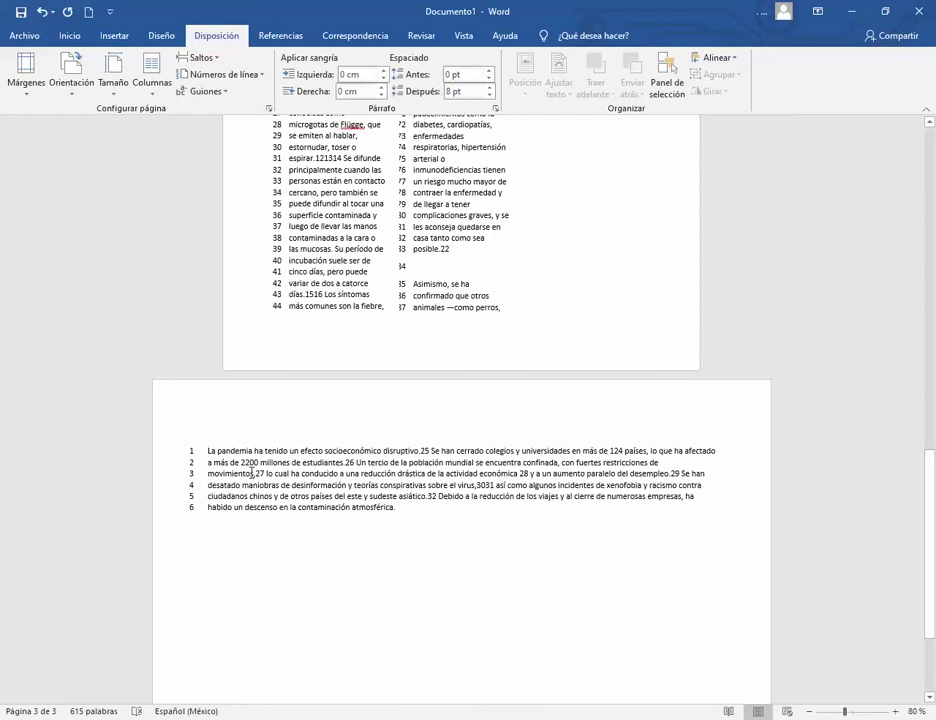
# - Try to suppress line numbering for the paragraph starting "La pandemia ha tenido un efecto"
pyautogui.click(190, 451)
pyautogui.click(249, 74)
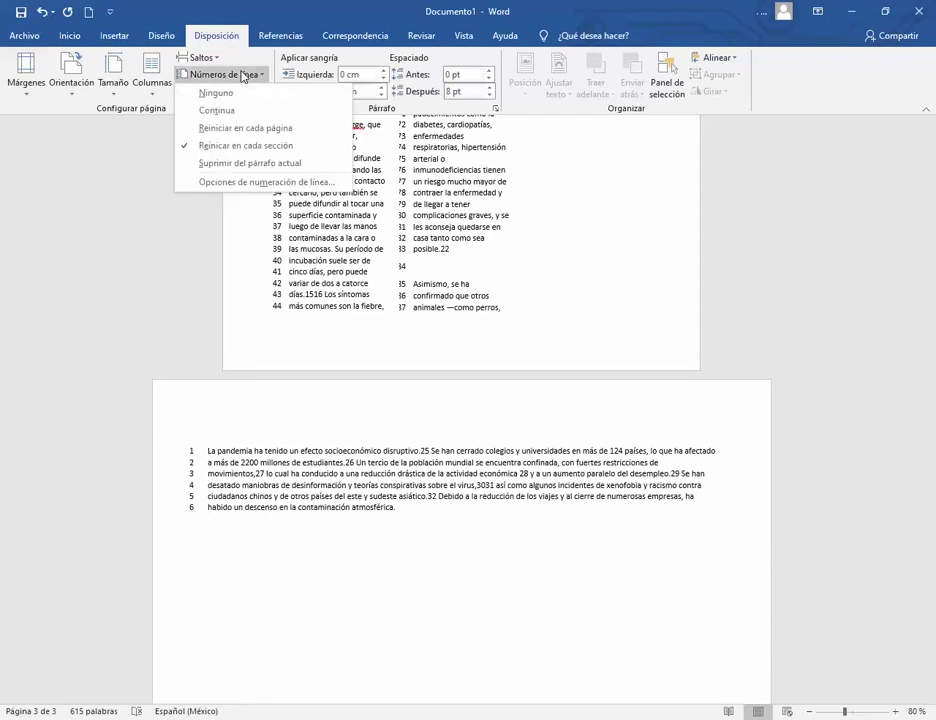
pyautogui.click(249, 163)
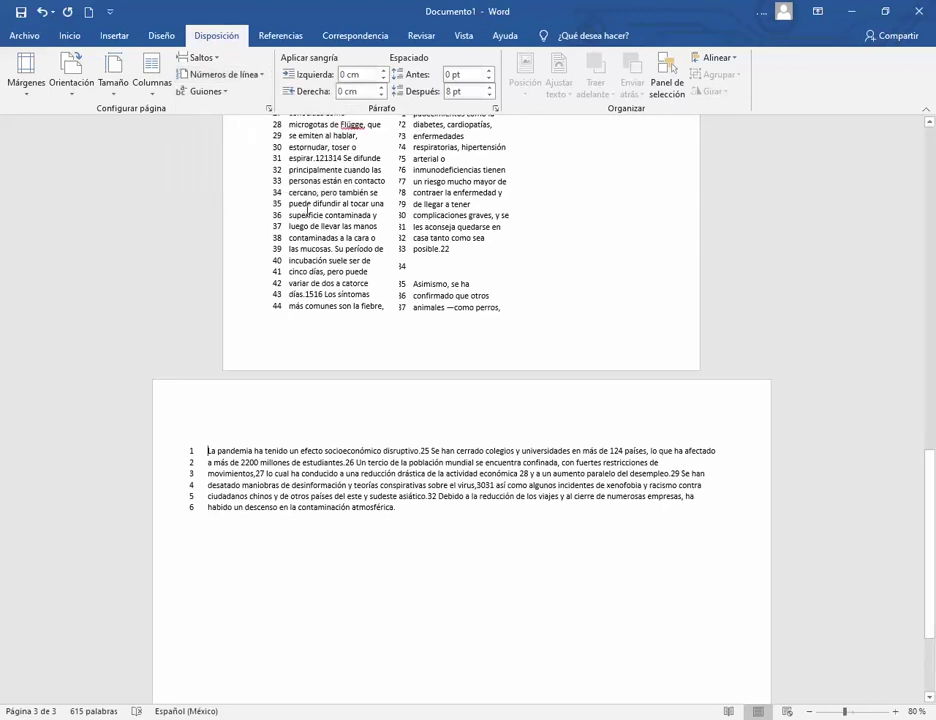
# - Suppress line numbering for the paragraph starting "Las medidas de prevención" in the three-column section and check its extent
pyautogui.scroll(3, 295, 403)
pyautogui.scroll(3, 295, 403)
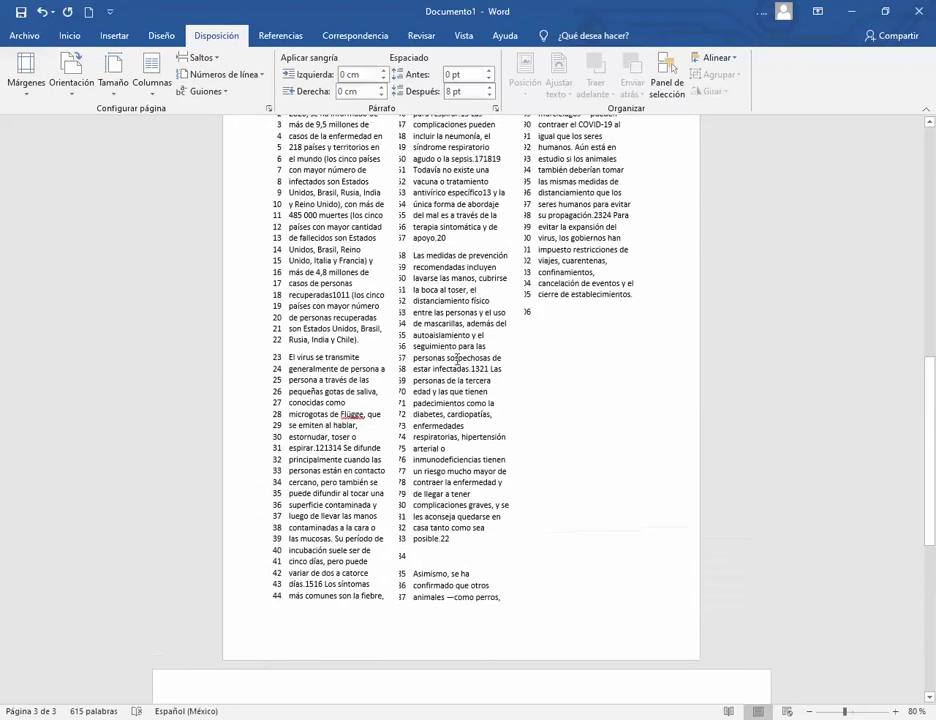
pyautogui.click(215, 74)
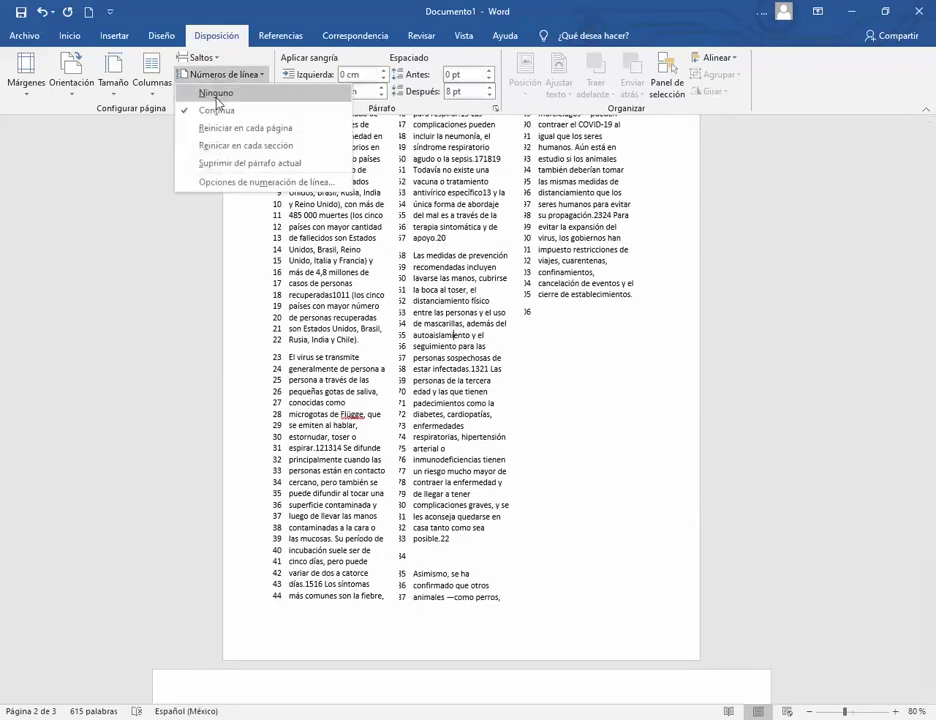
pyautogui.click(245, 162)
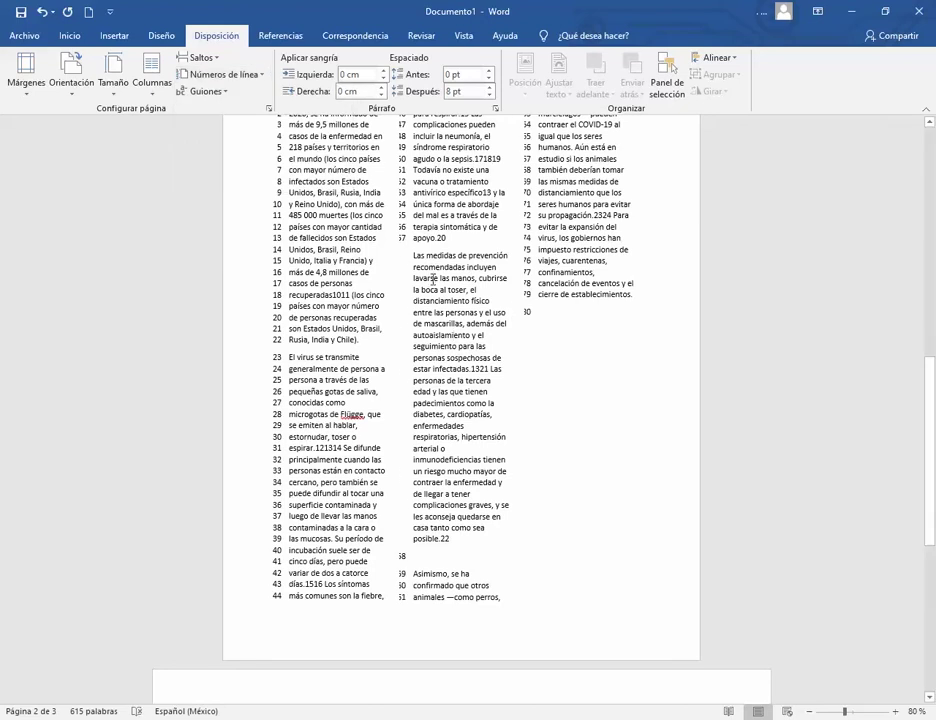
pyautogui.moveTo(414, 258); pyautogui.dragTo(456, 538)
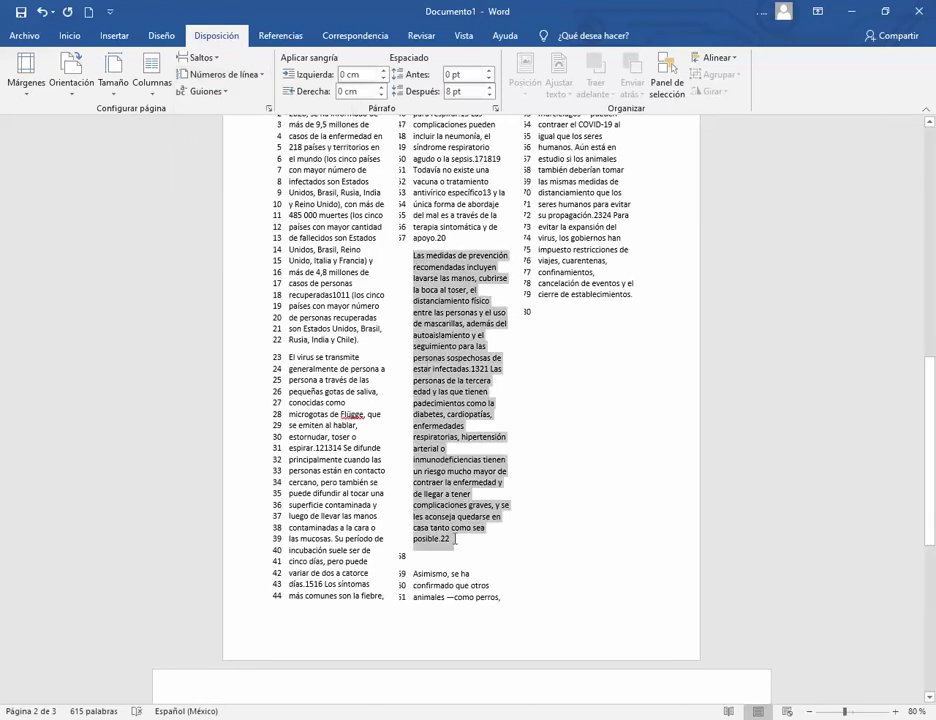
pyautogui.click(434, 400)
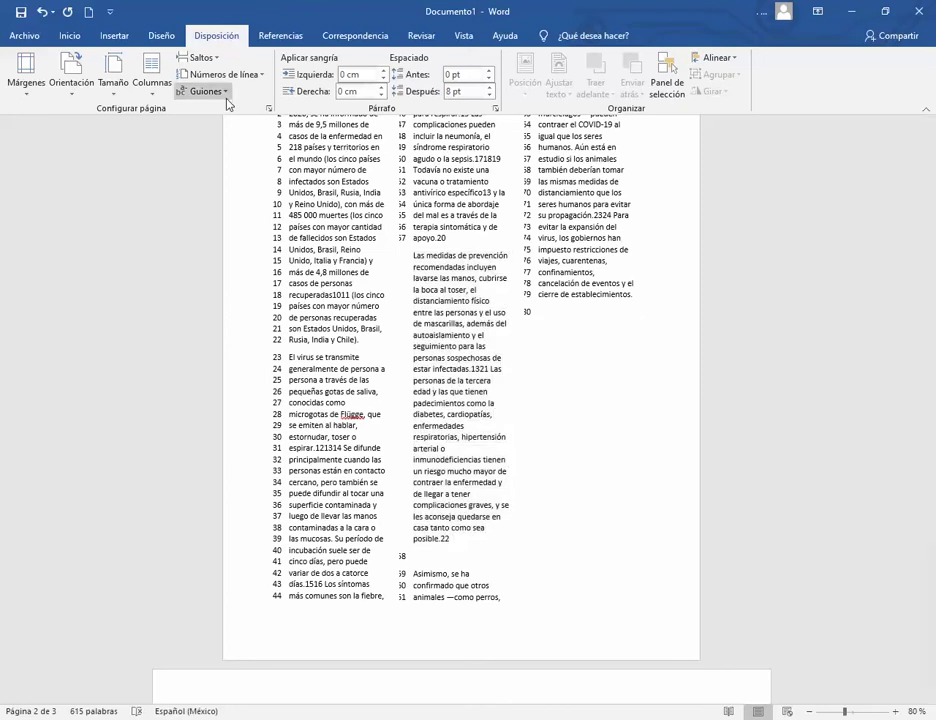
# - Remove line numbering from the whole three-column section and compare it with the last section
pyautogui.click(199, 57)
pyautogui.click(272, 58)
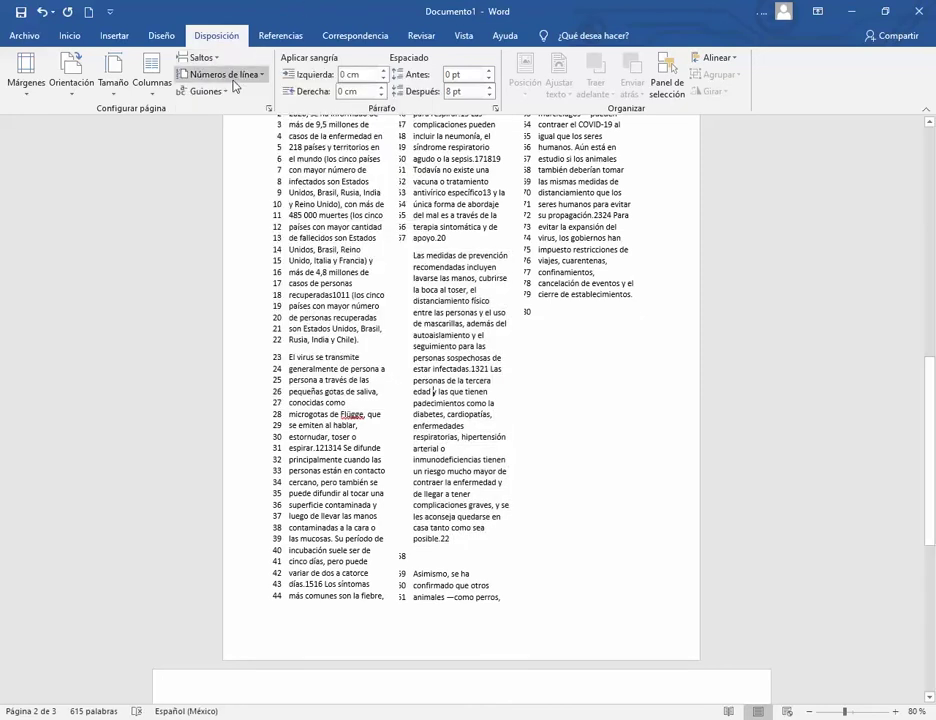
pyautogui.click(222, 74)
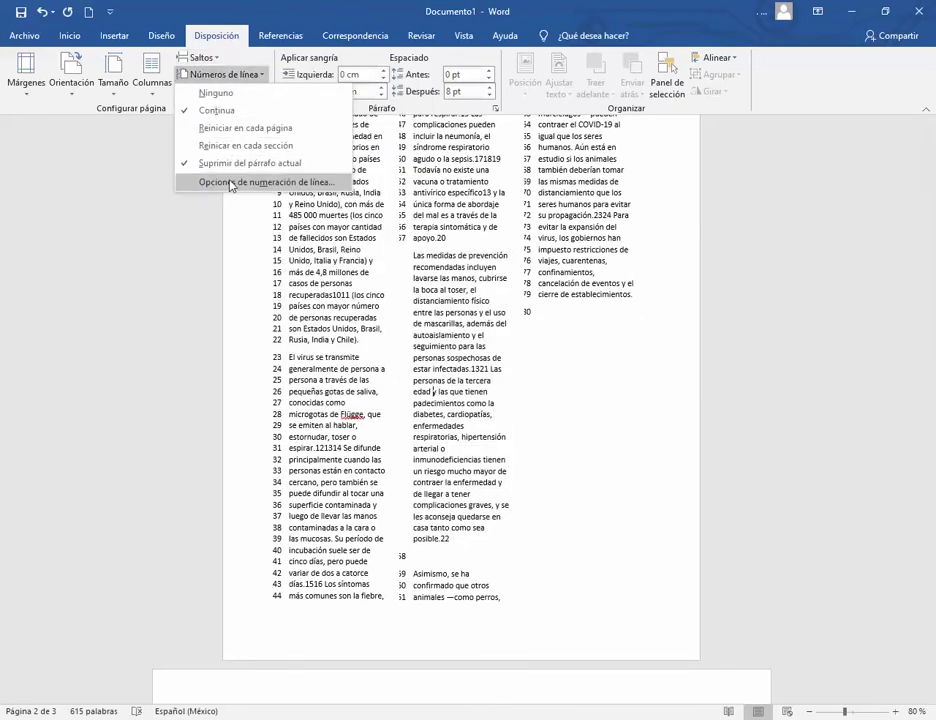
pyautogui.click(214, 93)
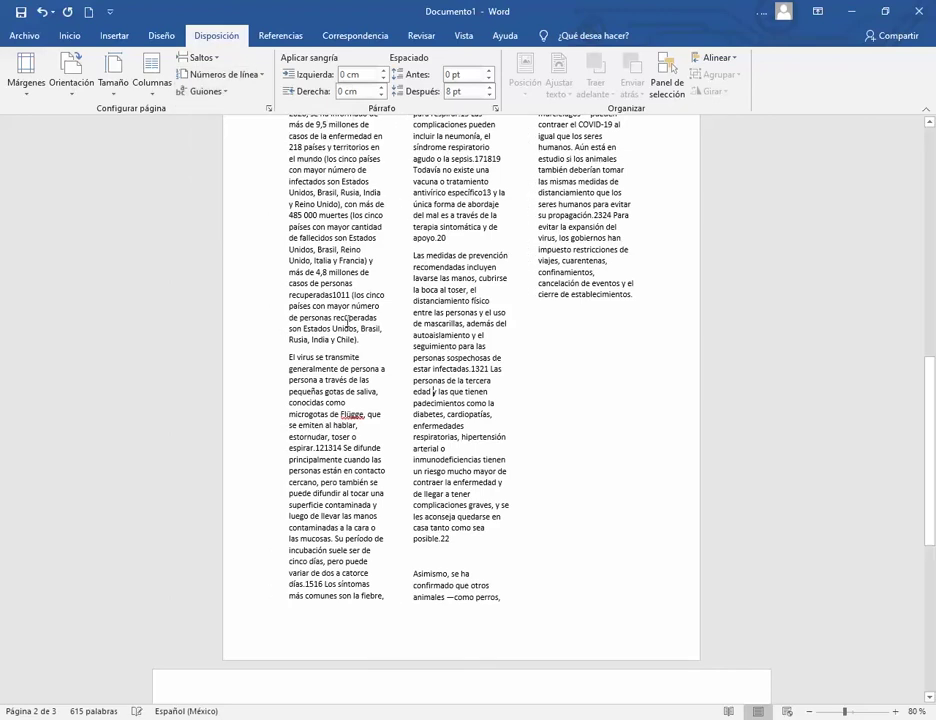
pyautogui.scroll(-6, 452, 362)
pyautogui.scroll(4, 240, 450)
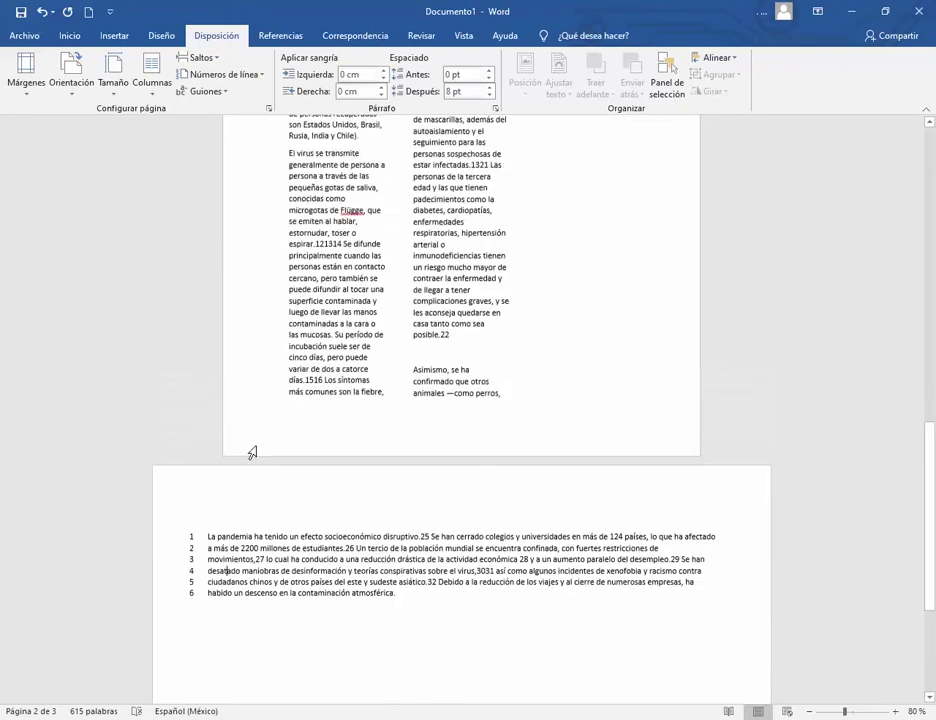
pyautogui.scroll(-1, 238, 430)
pyautogui.scroll(4, 236, 414)
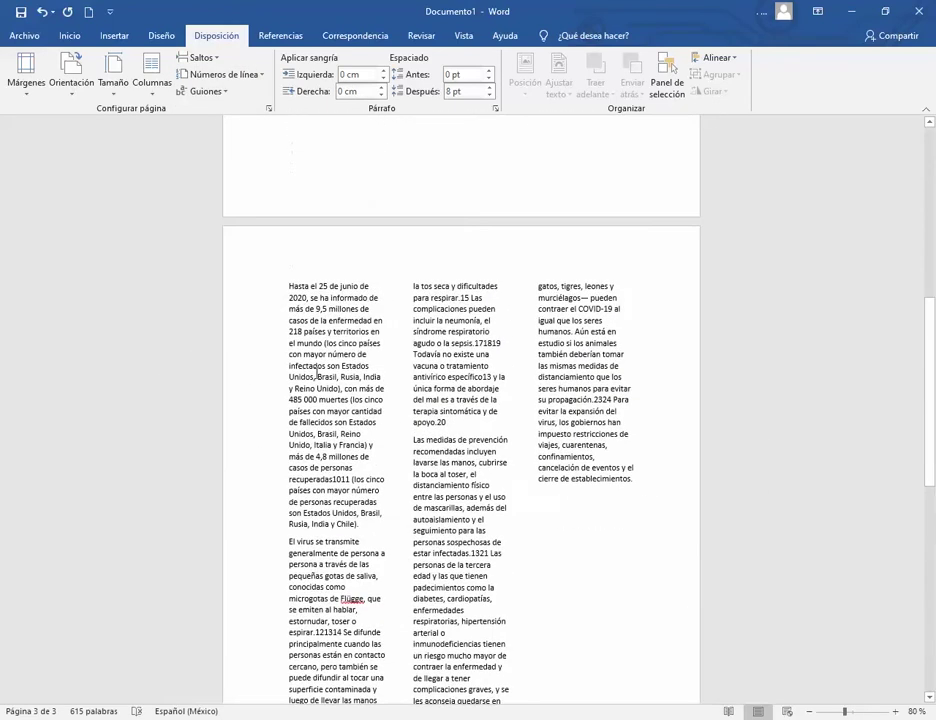
# - Examine the three-column section's page layout settings, including section start, vertical alignment and scope choices, without changing them
pyautogui.click(218, 74)
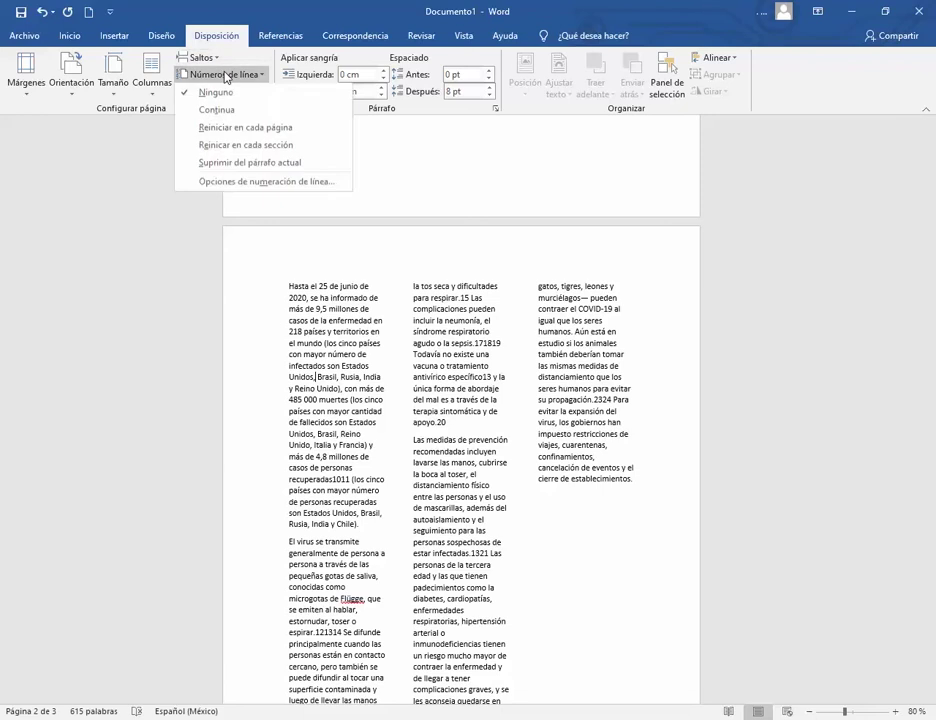
pyautogui.click(262, 184)
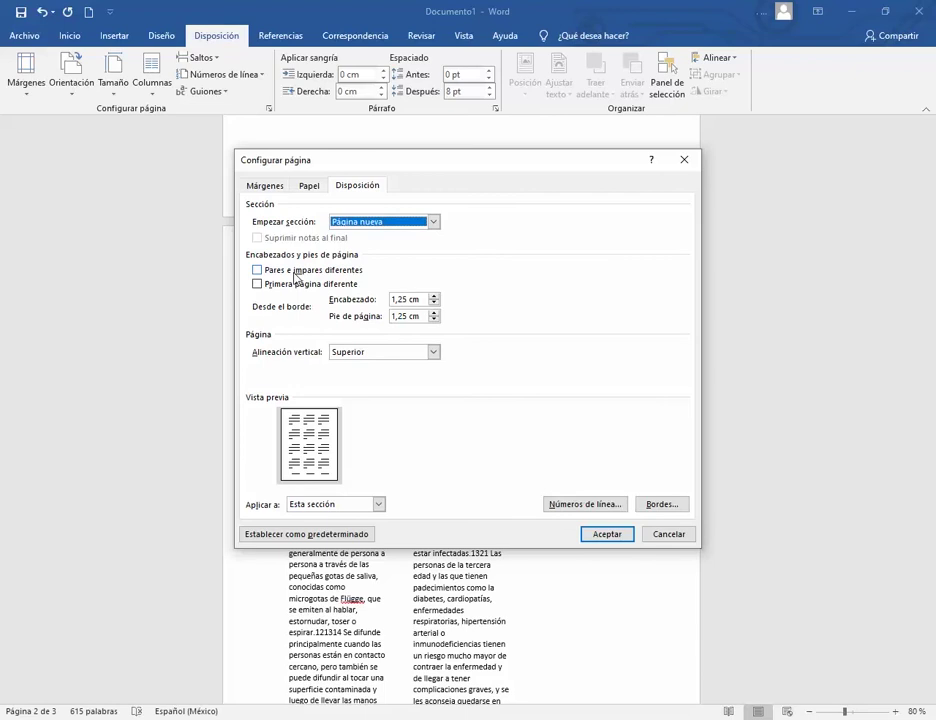
pyautogui.click(374, 224)
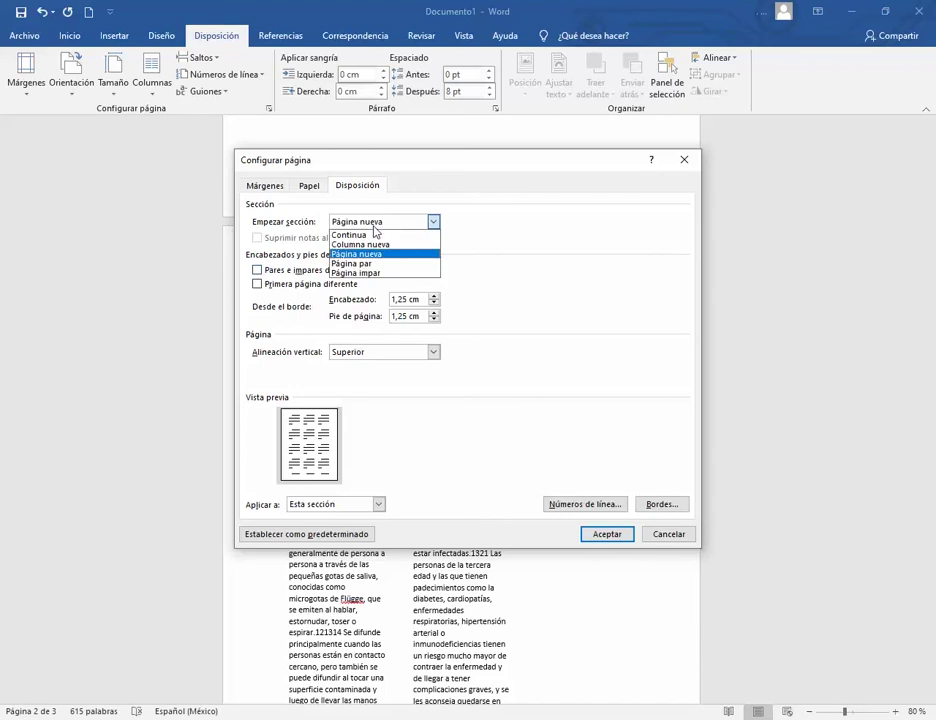
pyautogui.click(374, 228)
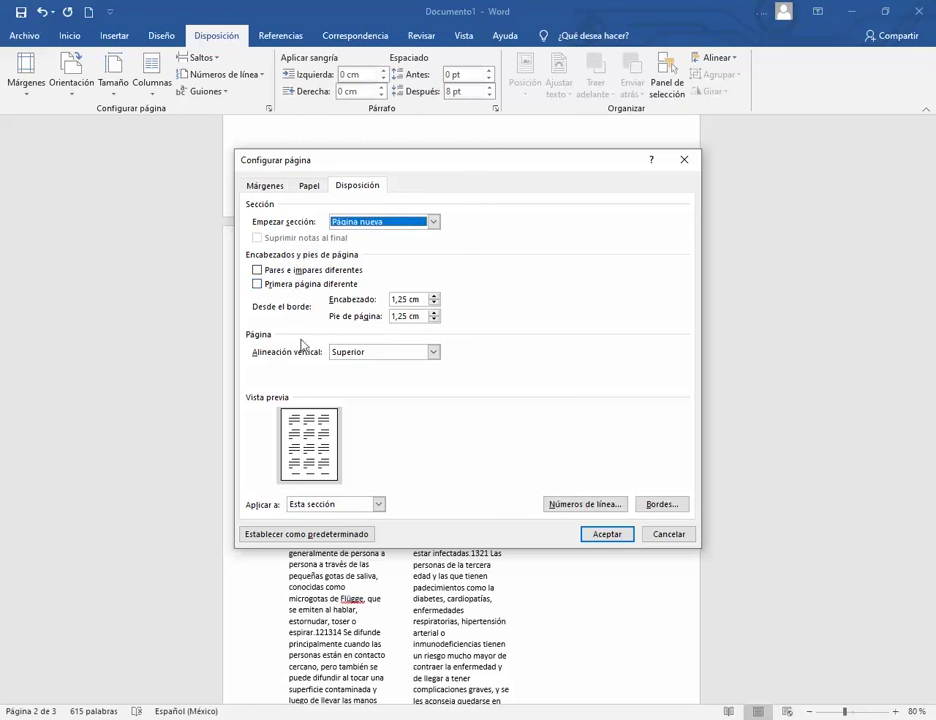
pyautogui.click(378, 353)
pyautogui.click(378, 355)
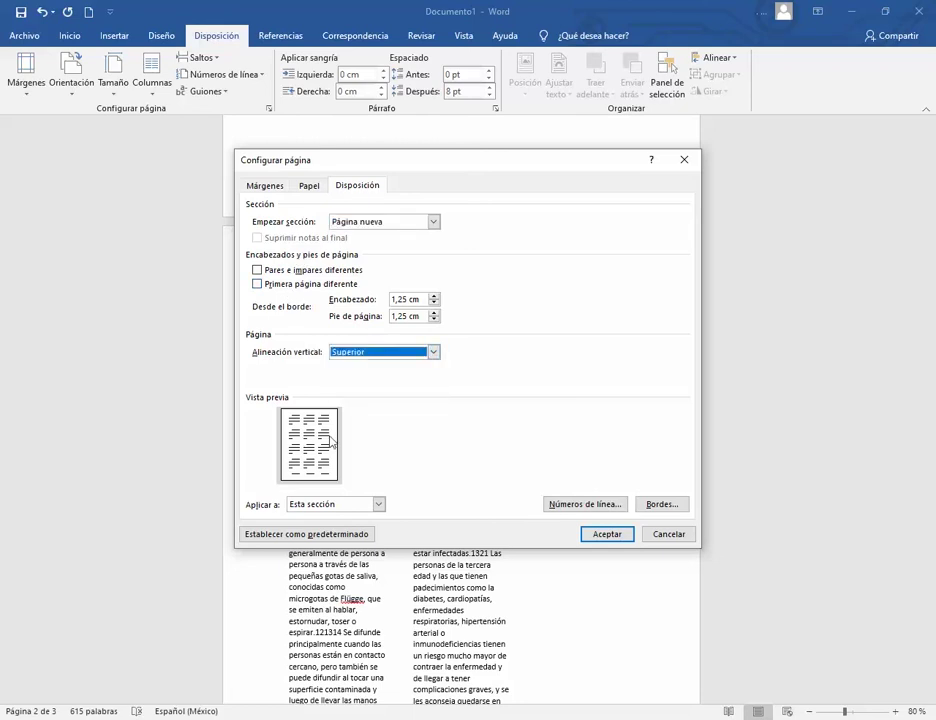
pyautogui.click(342, 505)
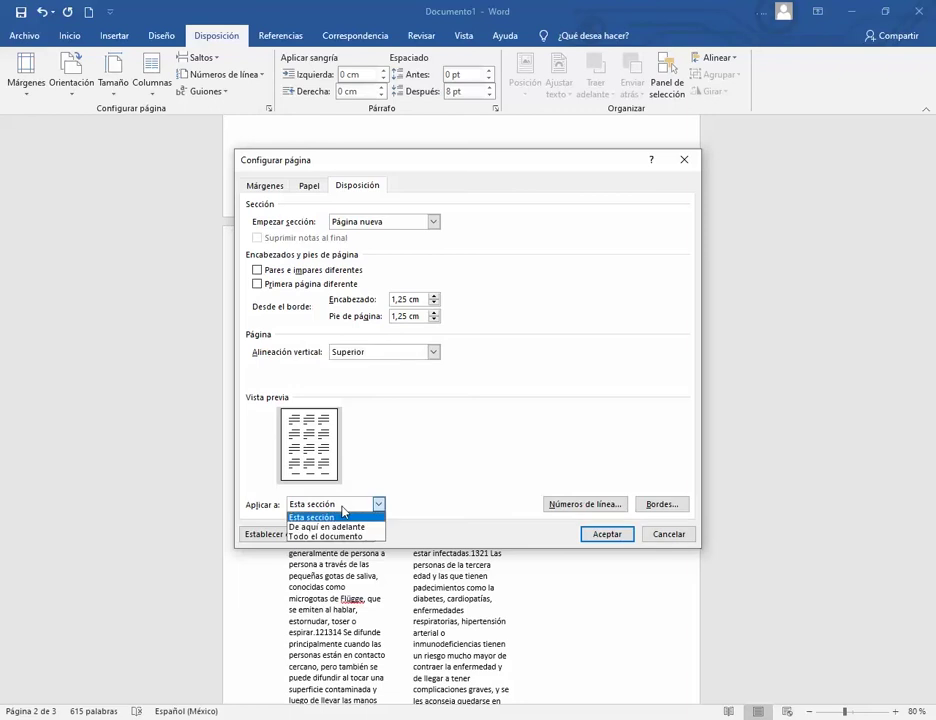
pyautogui.click(342, 506)
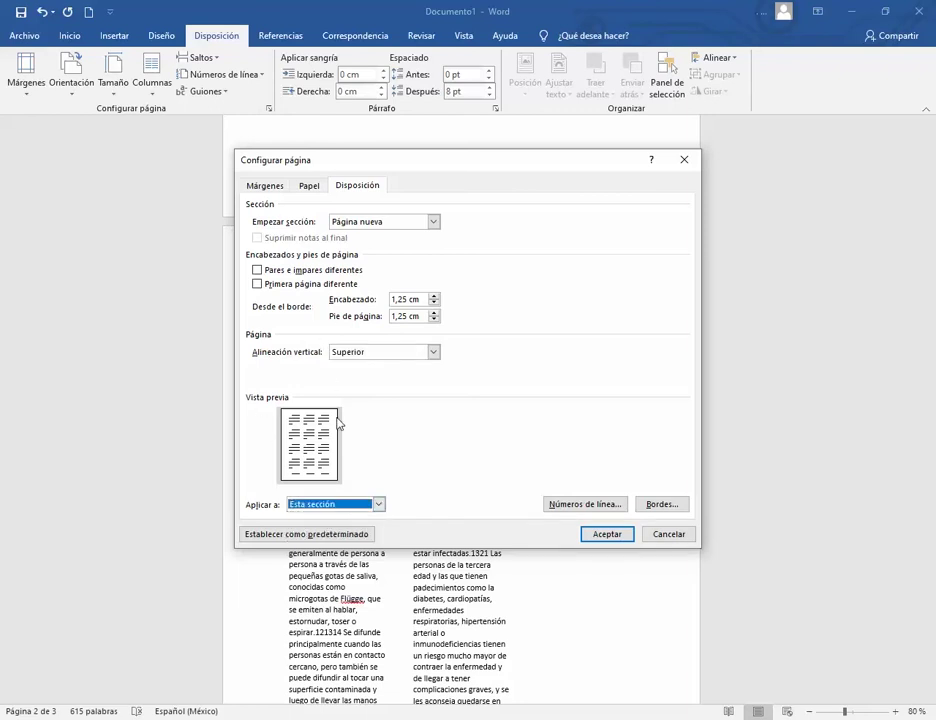
pyautogui.click(666, 534)
# - Apply continuous line numbering to the first section, starting "La pandemia de enfermedad por coronavirus"
pyautogui.scroll(3, 273, 396)
pyautogui.scroll(5, 292, 393)
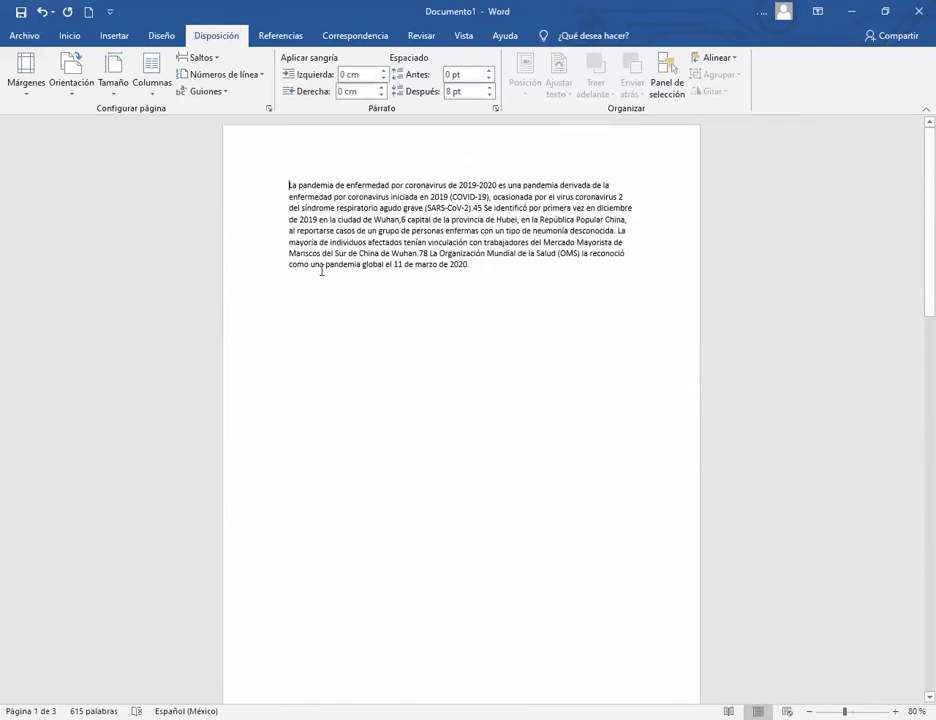
pyautogui.click(258, 77)
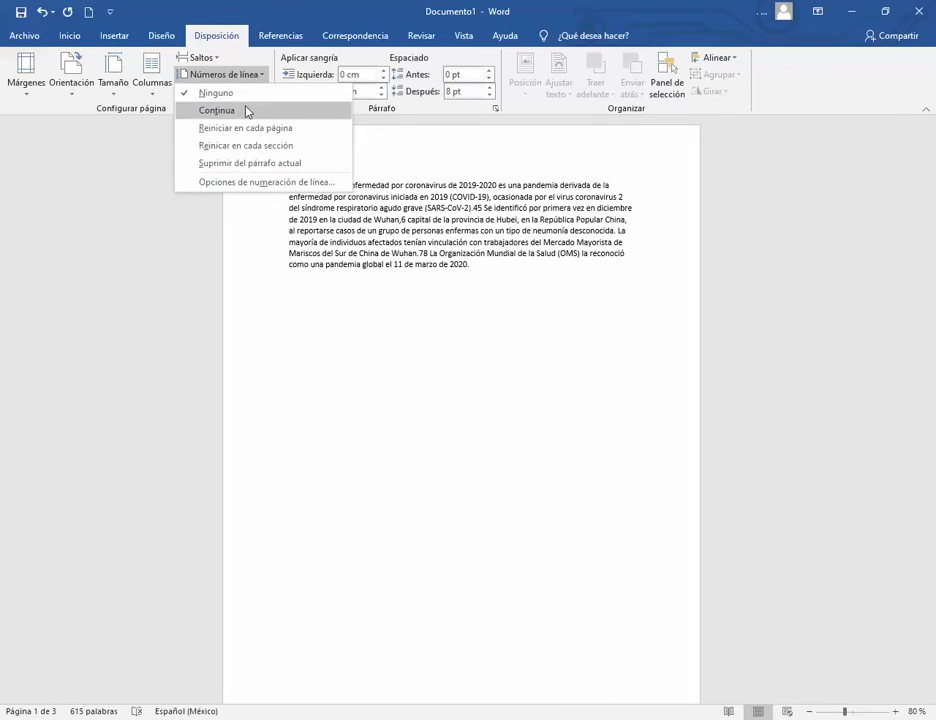
pyautogui.click(246, 110)
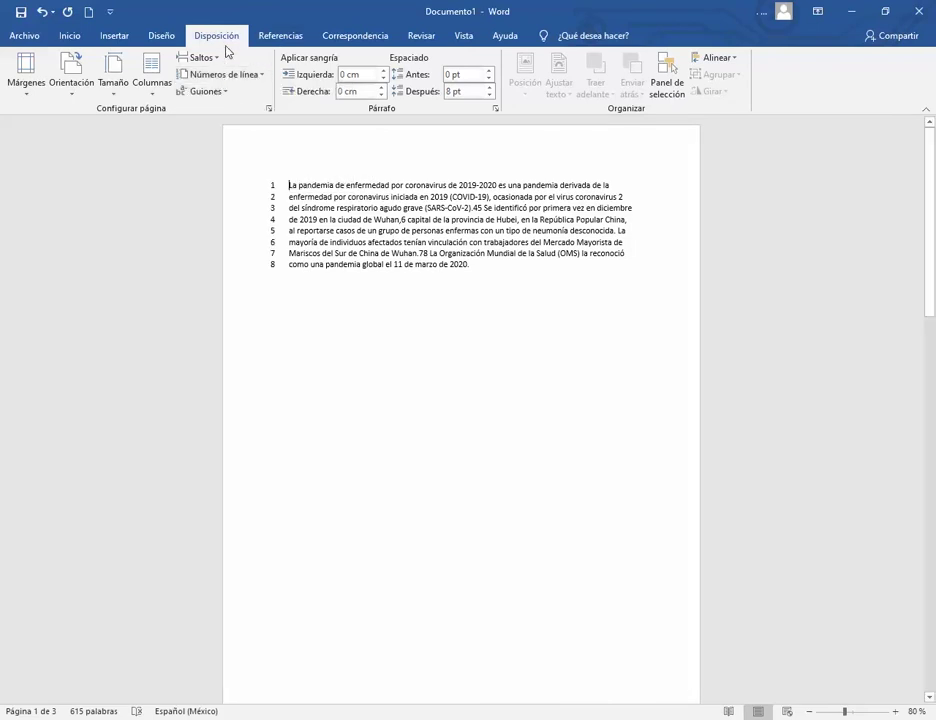
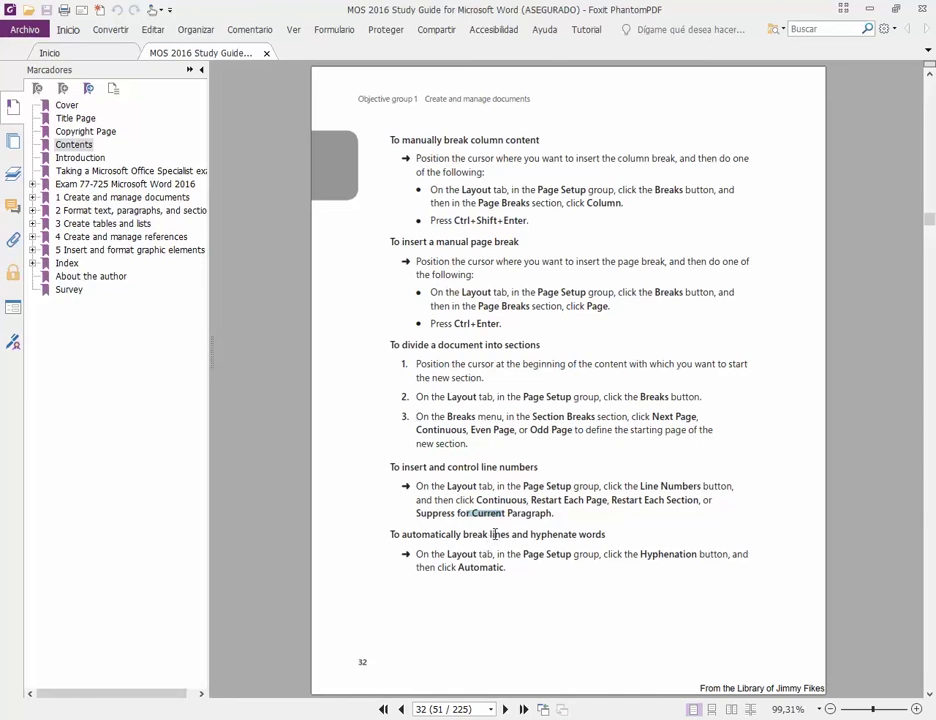
# - Switch to the study guide in Foxit PhantomPDF and read the instructions on automatically breaking lines and hyphenating words
pyautogui.tripleClick(540, 535)
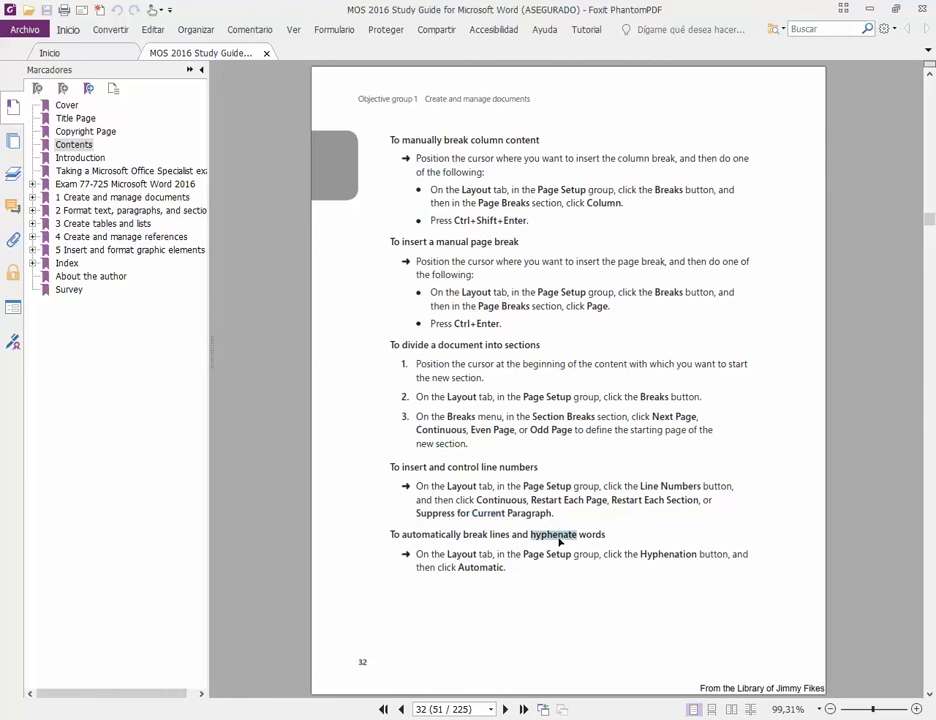
pyautogui.scroll(-2, 533, 582)
pyautogui.scroll(2, 533, 585)
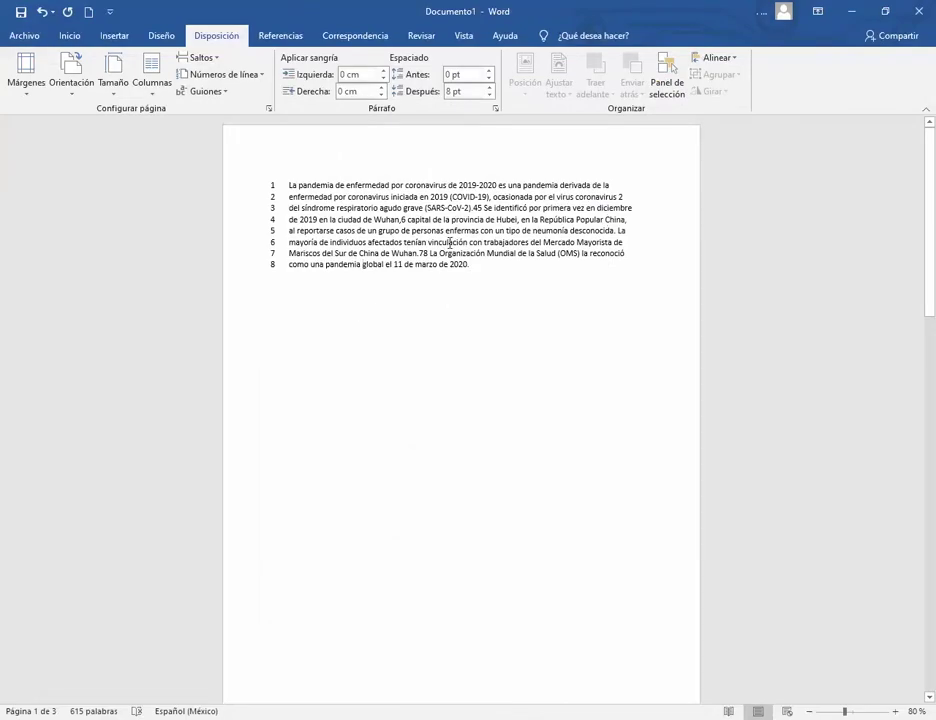
# - Return to Word, turn on automatic hyphenation from the three-column section, and check the split word "casos" in its first column
pyautogui.scroll(-15, 457, 262)
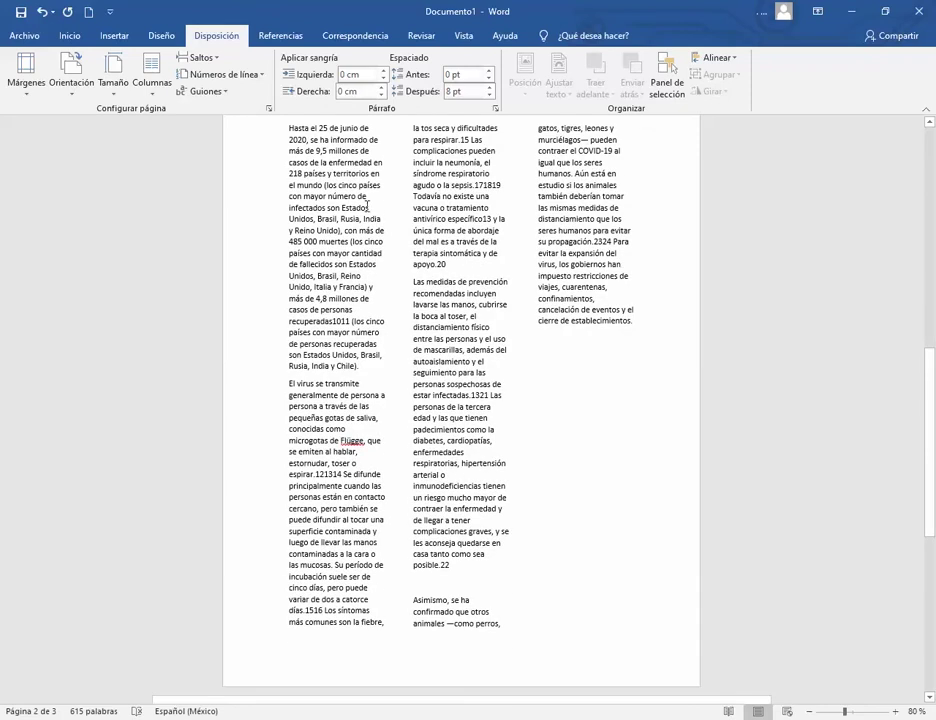
pyautogui.moveTo(374, 212); pyautogui.dragTo(381, 228)
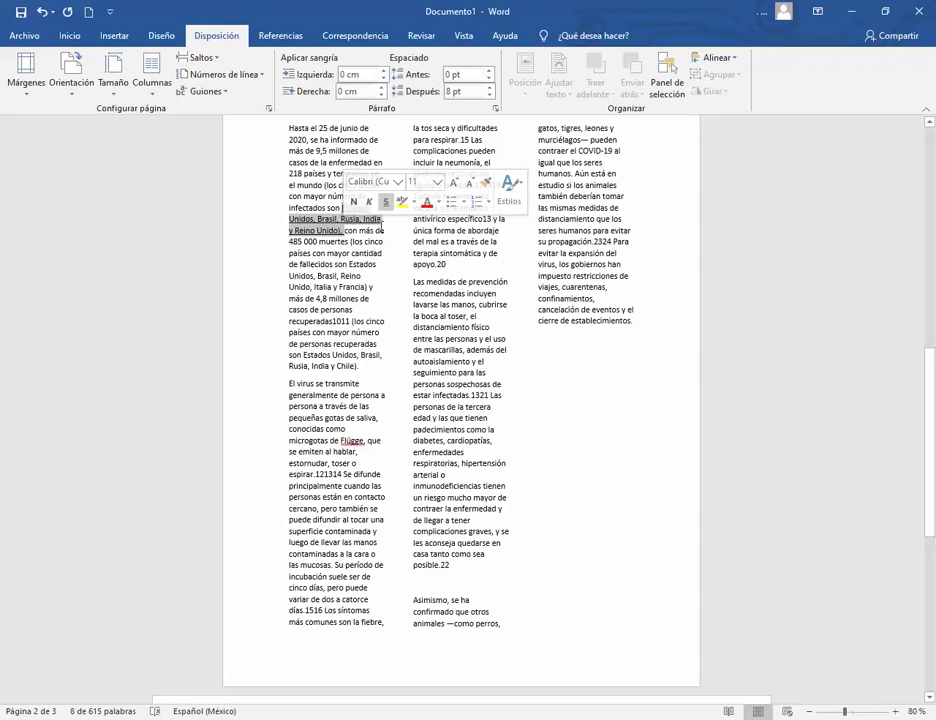
pyautogui.scroll(3, 381, 228)
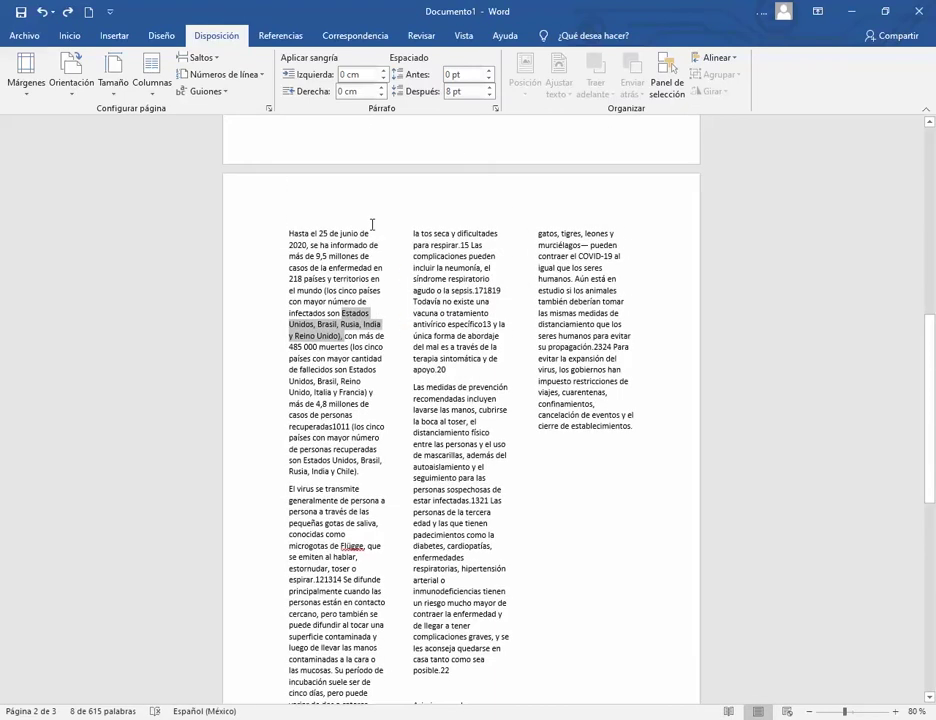
pyautogui.tripleClick(317, 261)
pyautogui.click(280, 336)
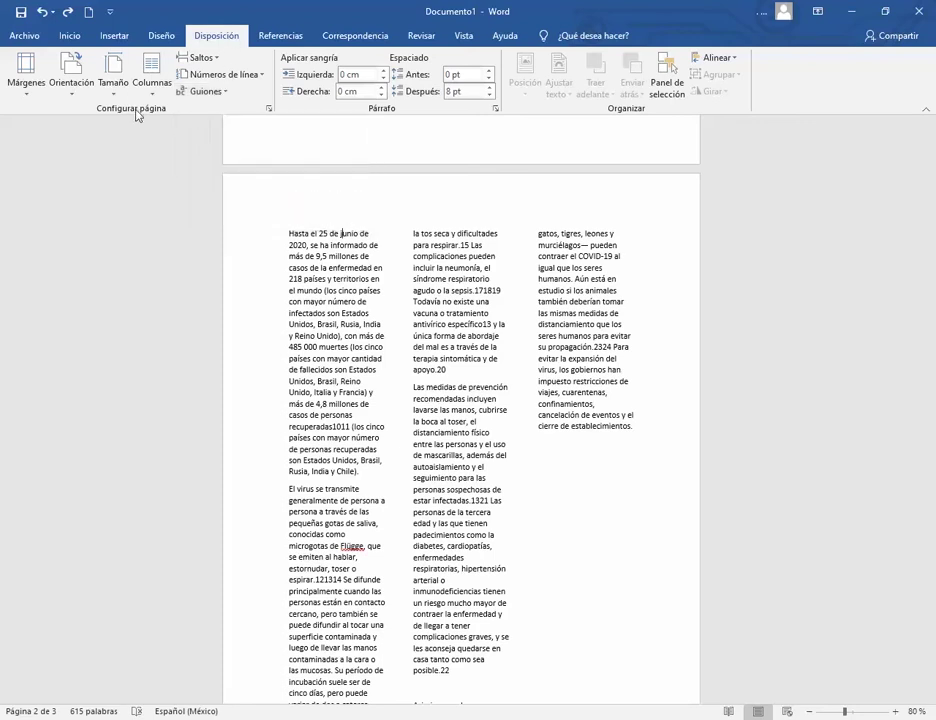
pyautogui.click(227, 93)
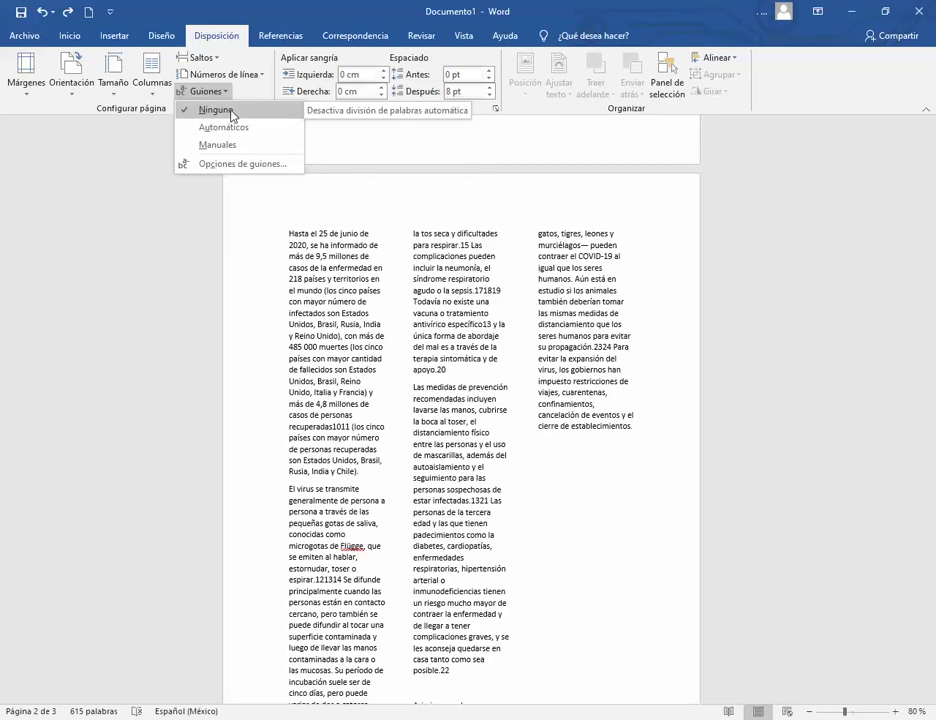
pyautogui.click(233, 126)
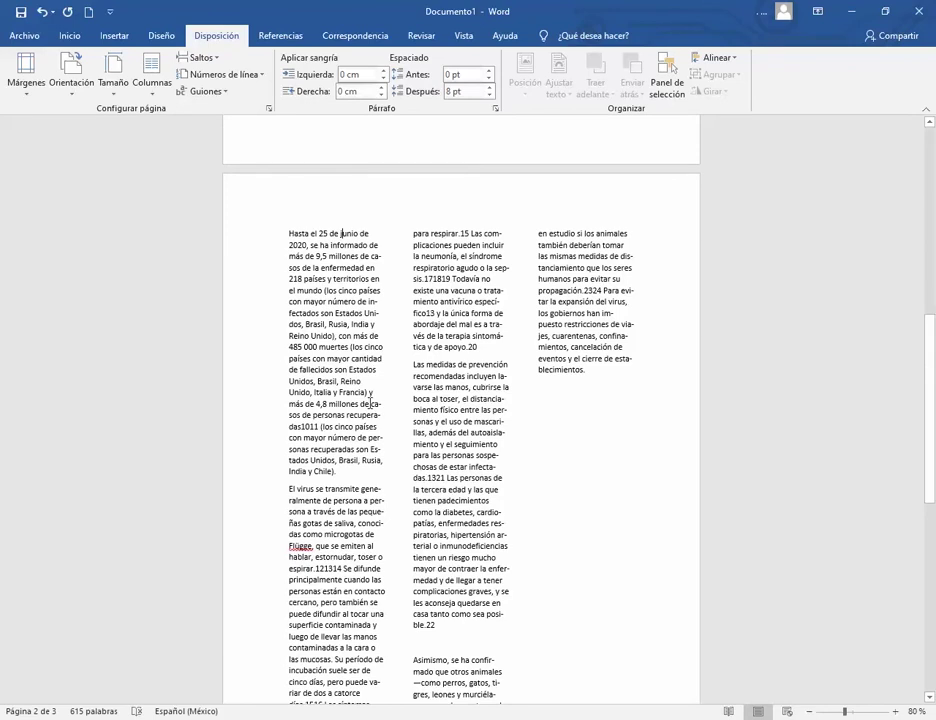
pyautogui.moveTo(375, 405); pyautogui.dragTo(381, 405)
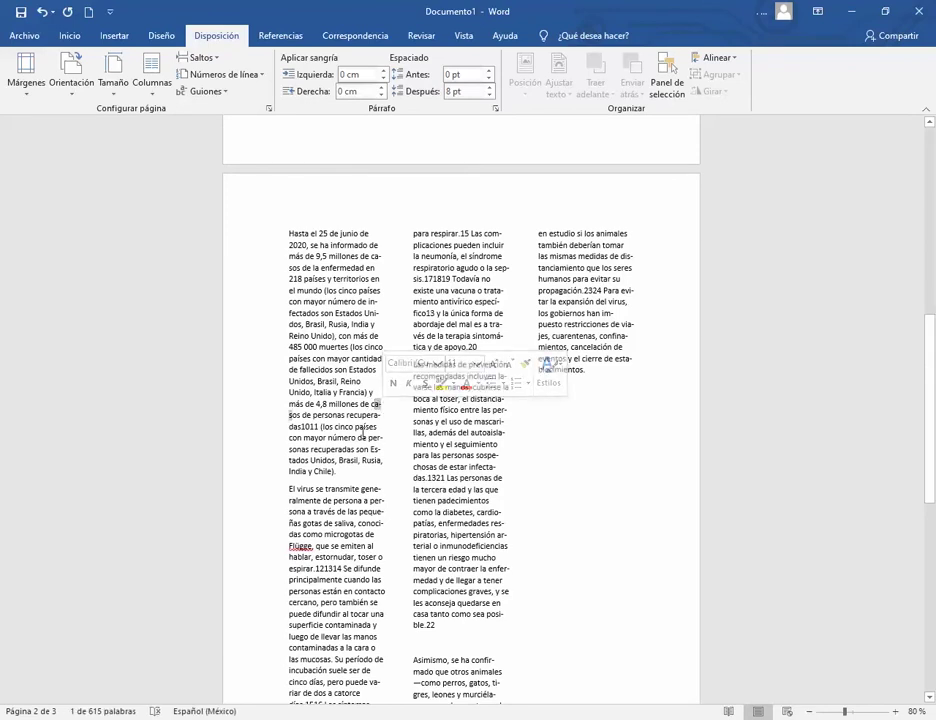
# - Examine the automatically split words in the first column, such as "casos" and "Estados", and the line breaks in the last section
pyautogui.click(361, 428)
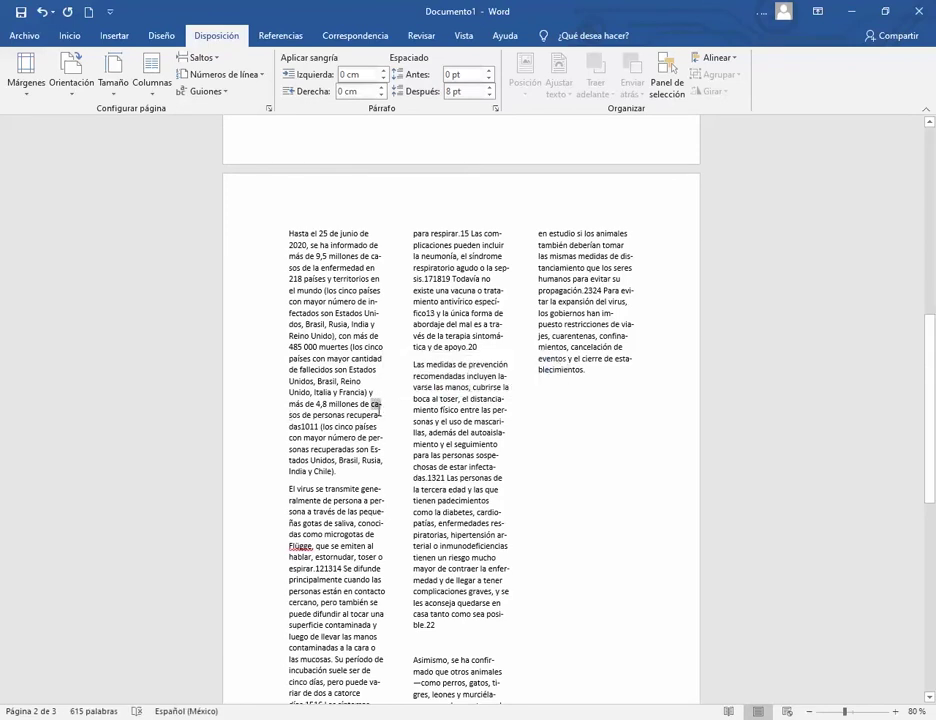
pyautogui.moveTo(379, 410); pyautogui.dragTo(303, 430)
pyautogui.click(359, 437)
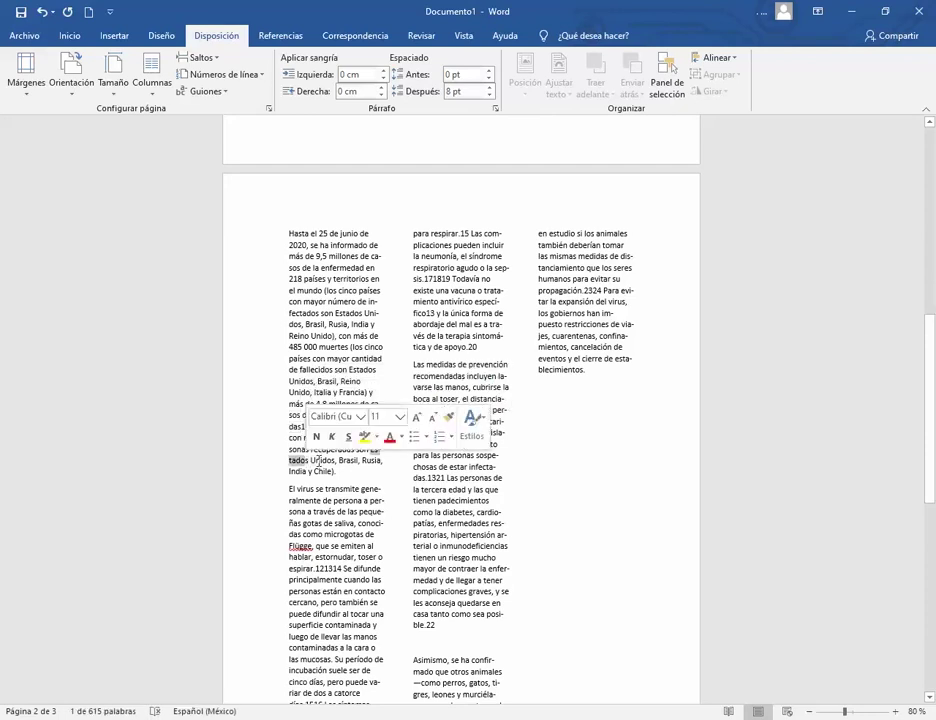
pyautogui.click(342, 490)
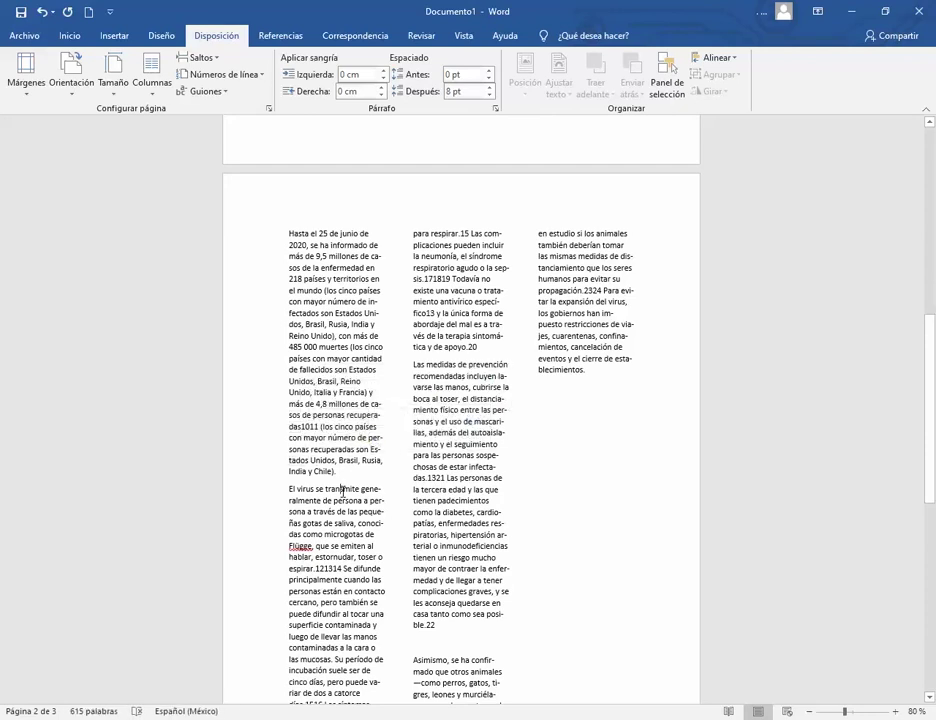
pyautogui.scroll(-8, 342, 490)
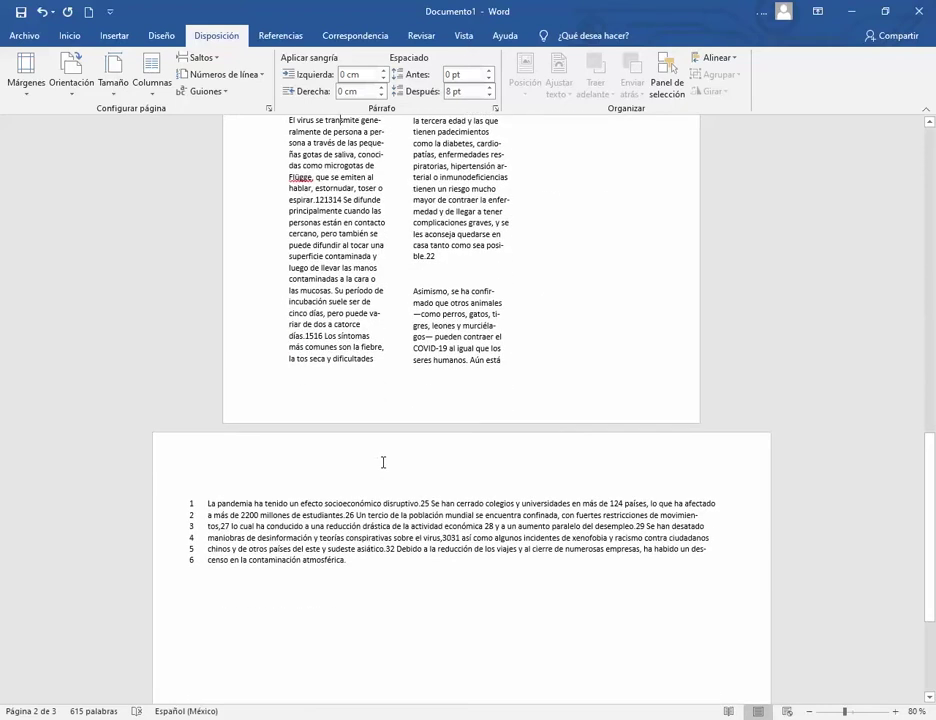
pyautogui.scroll(7, 383, 462)
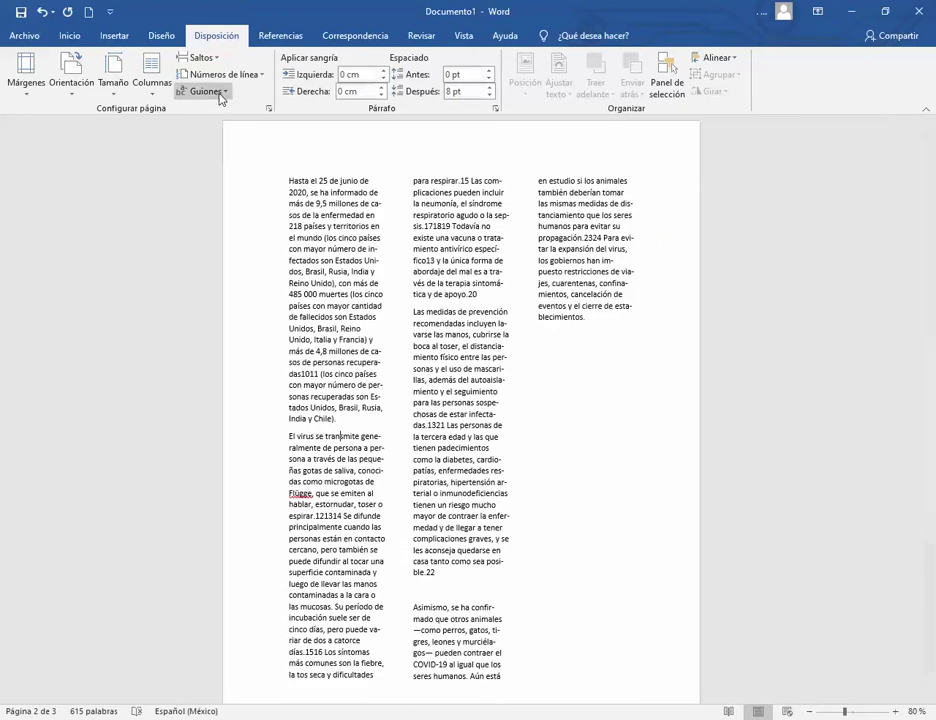
# - Turn off hyphenation and check the closing lines of the three-column section's third column
pyautogui.click(222, 92)
pyautogui.click(208, 161)
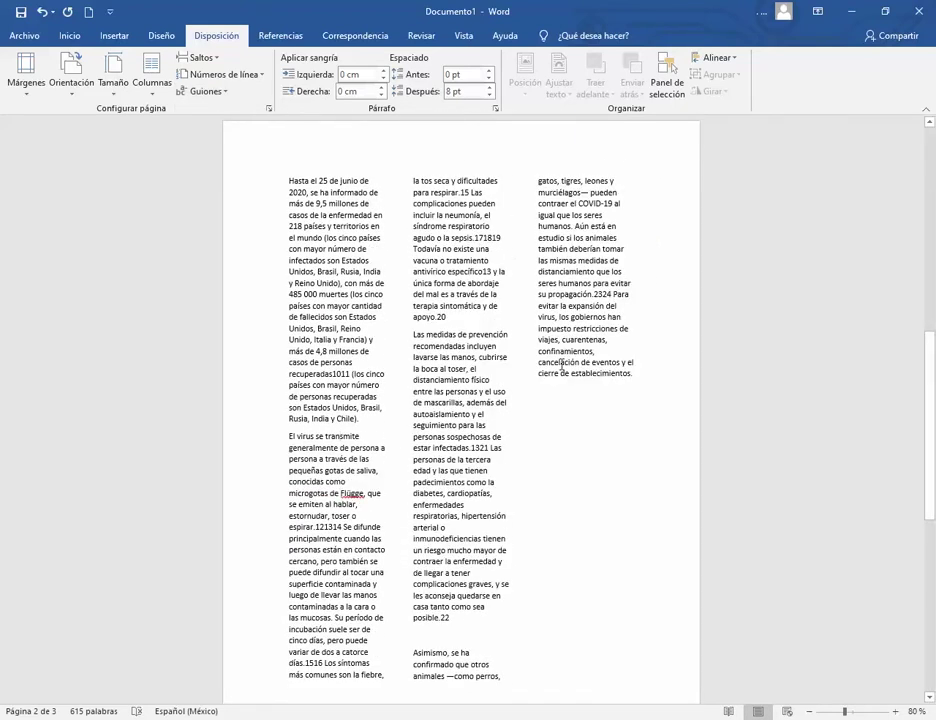
pyautogui.moveTo(549, 317); pyautogui.dragTo(632, 374)
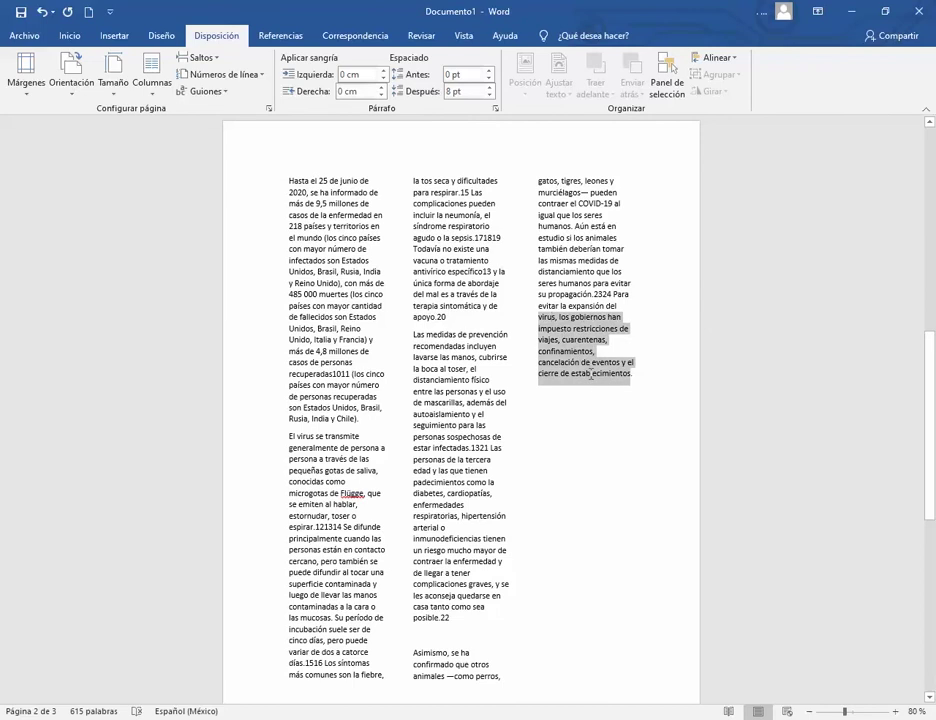
pyautogui.click(579, 436)
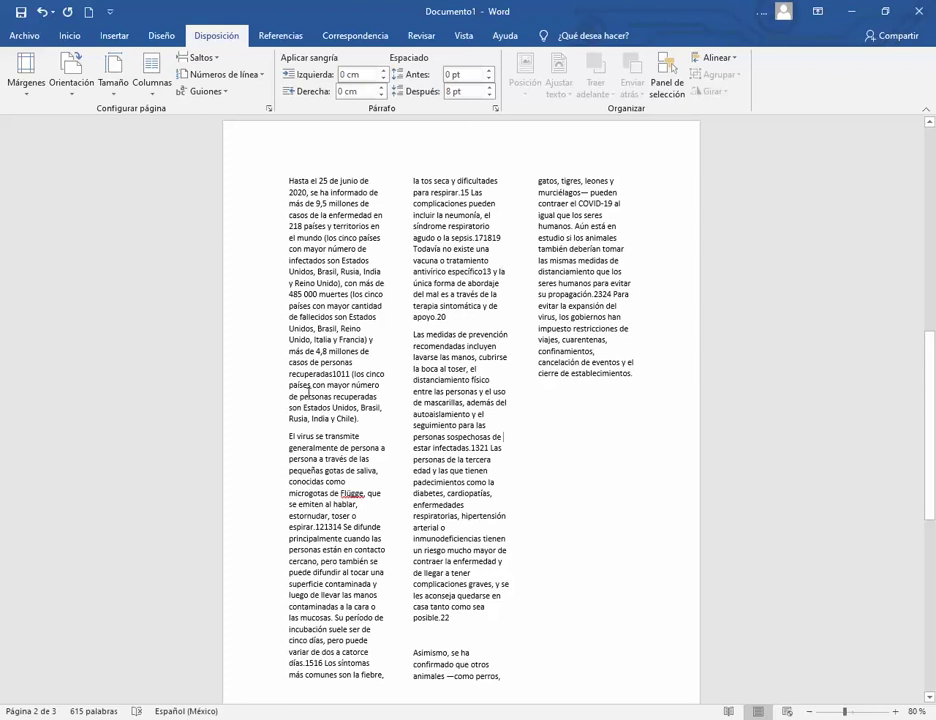
# - Turn automatic hyphenation on again and check the split words in the three-column section's first column
pyautogui.click(202, 91)
pyautogui.click(227, 128)
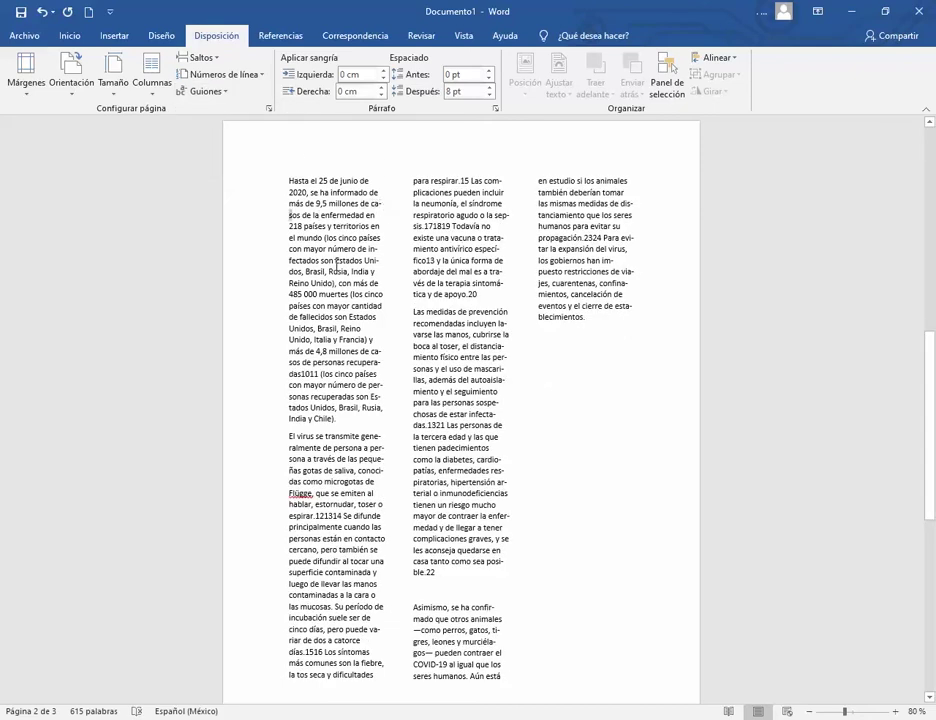
pyautogui.moveTo(352, 271); pyautogui.dragTo(387, 330)
pyautogui.click(353, 338)
pyautogui.scroll(-1, 358, 350)
pyautogui.click(370, 325)
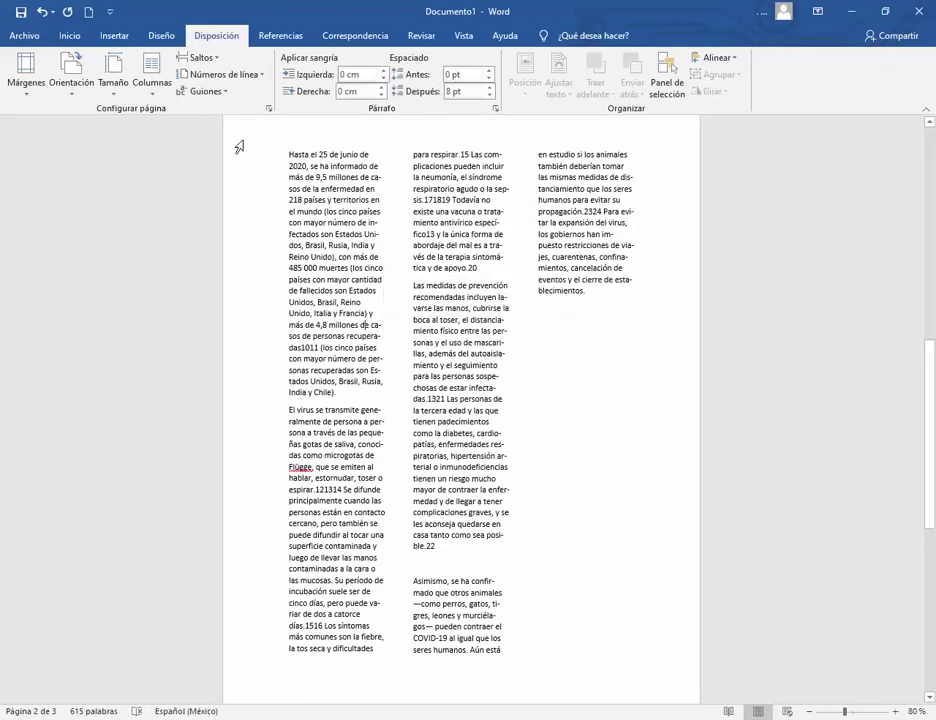
# - Try manual hyphenation on the three-column section's text, including the break "ca-sos"
pyautogui.click(228, 92)
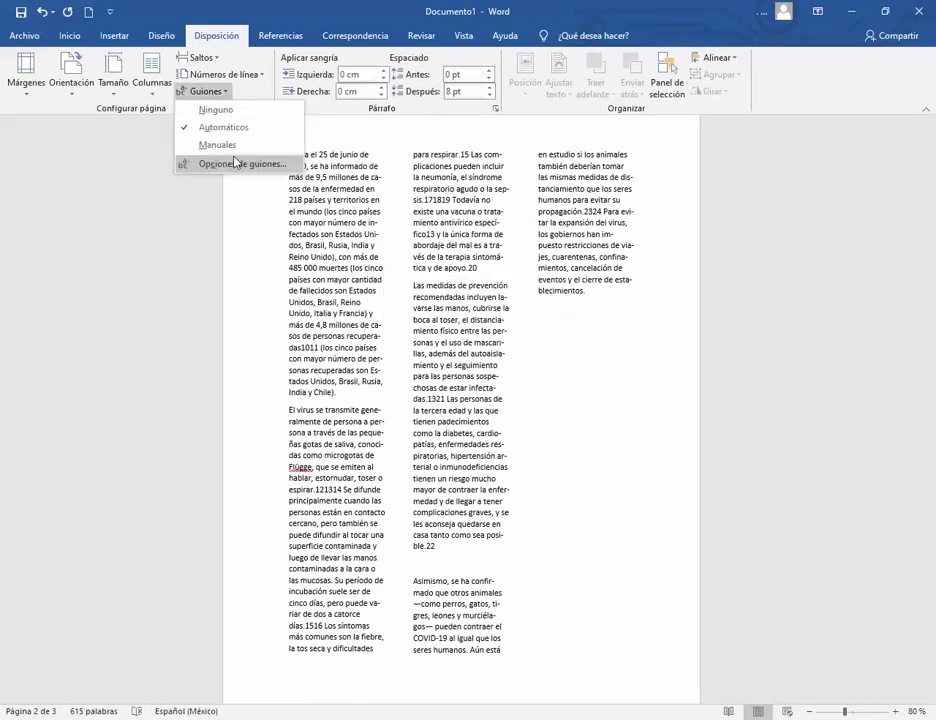
pyautogui.click(216, 145)
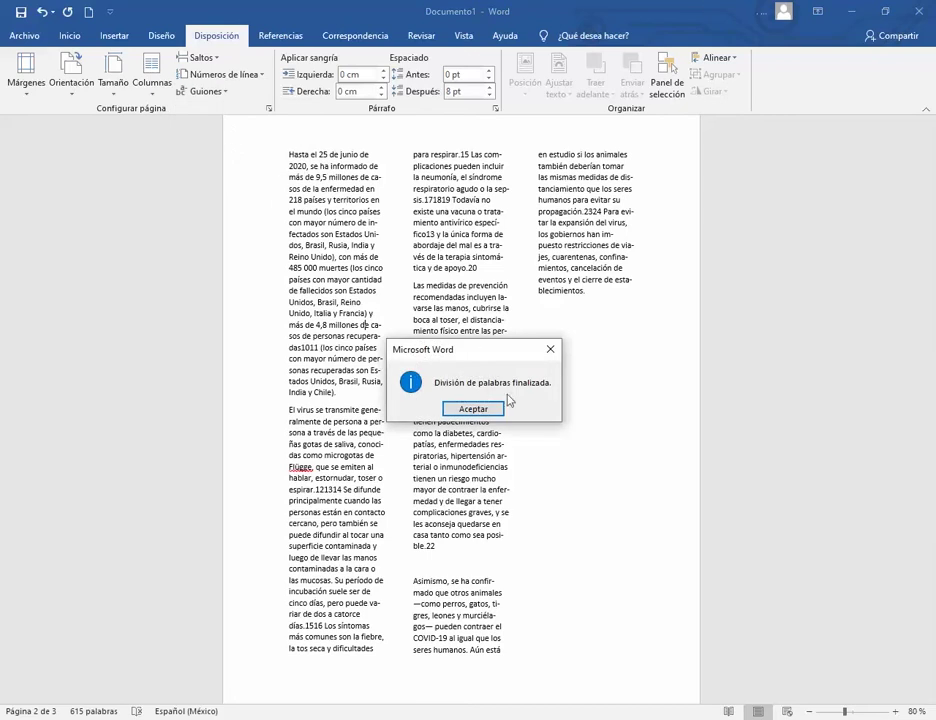
pyautogui.click(473, 409)
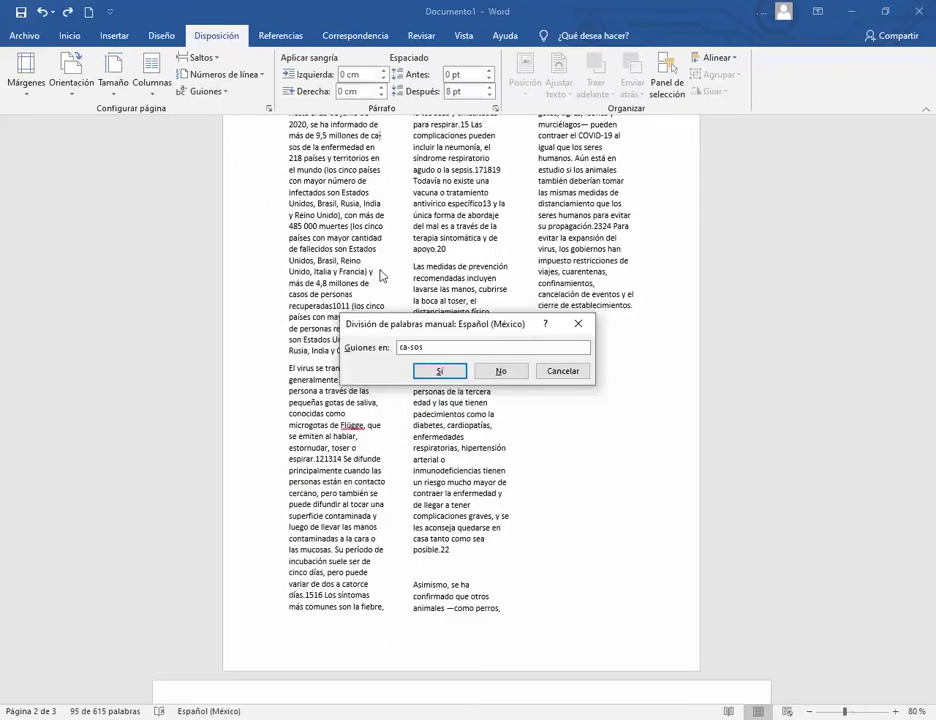
pyautogui.click(416, 370)
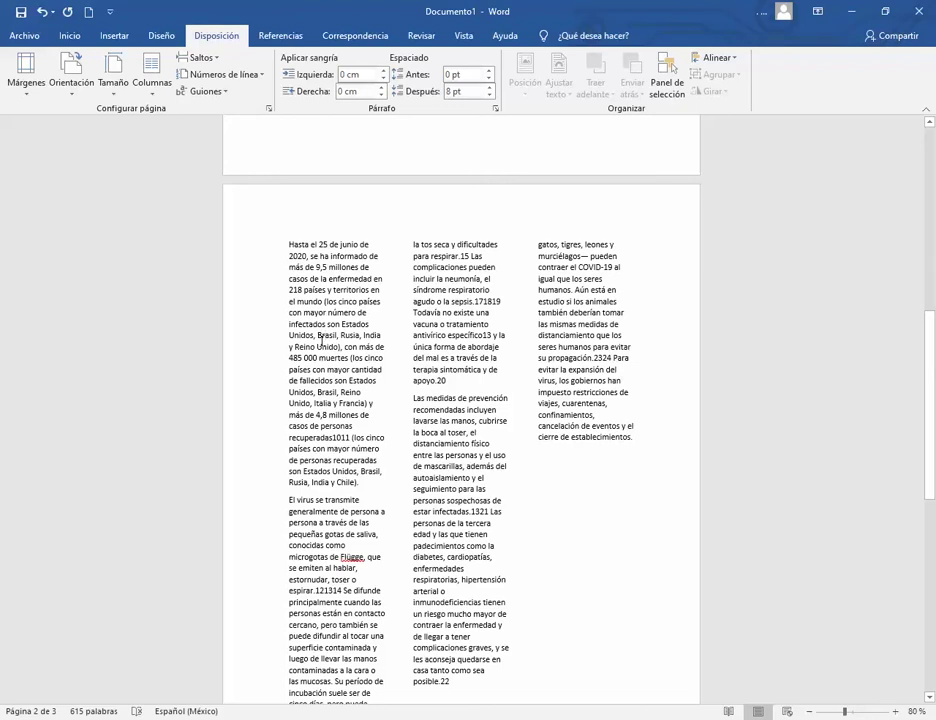
# - Run manual hyphenation on the paragraph starting "Hasta el 25 de junio", accepting "ca-sos" and "in-fec-ta-dos" and rejecting the break in "Unidos"
pyautogui.moveTo(291, 240); pyautogui.dragTo(372, 484)
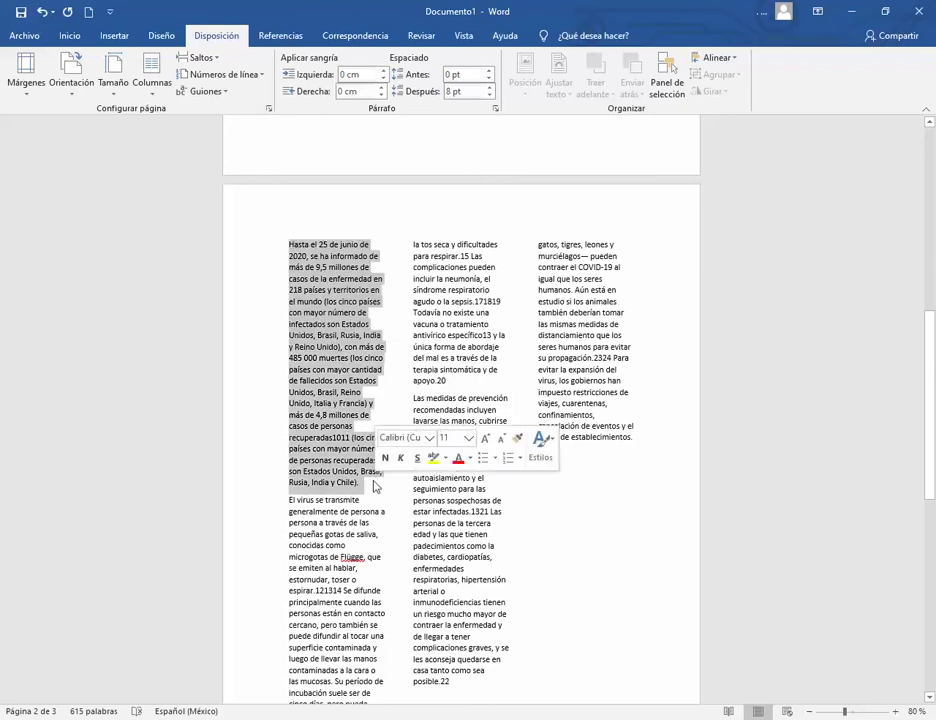
pyautogui.click(205, 91)
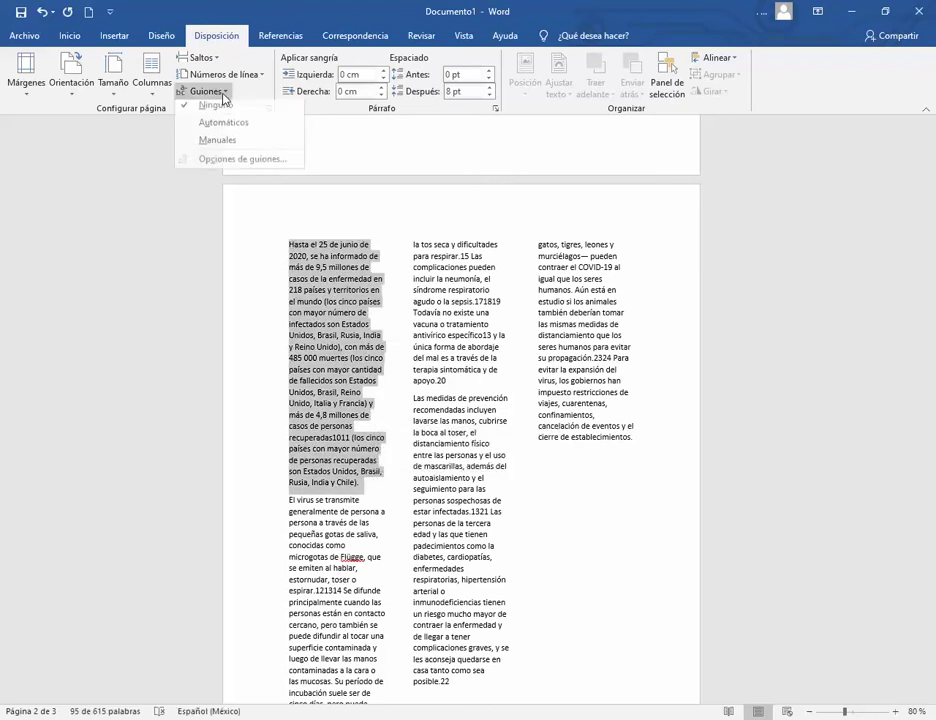
pyautogui.click(219, 146)
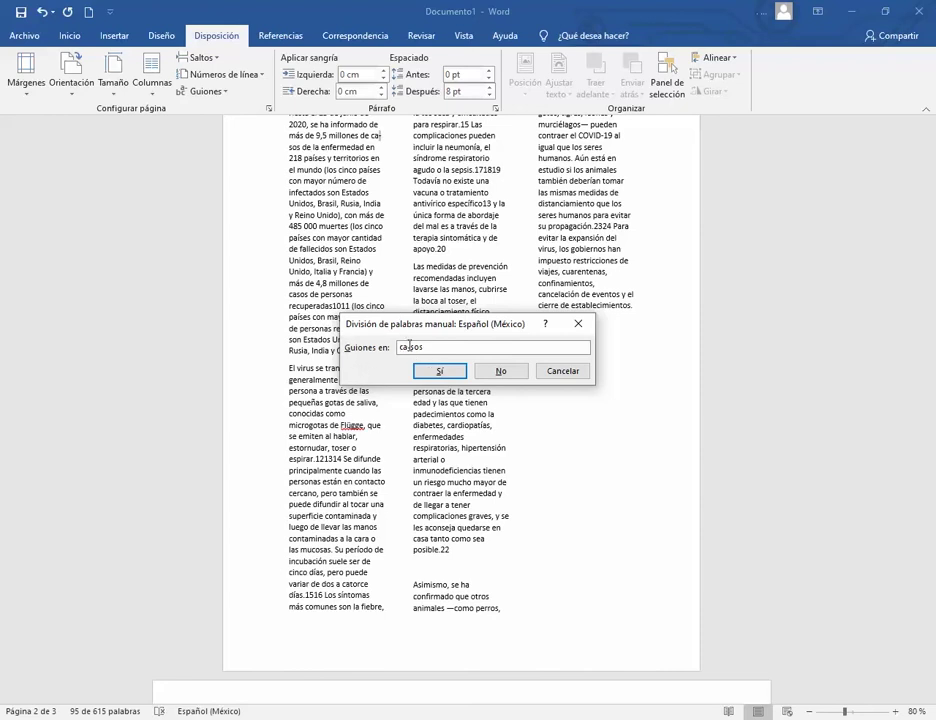
pyautogui.click(418, 371)
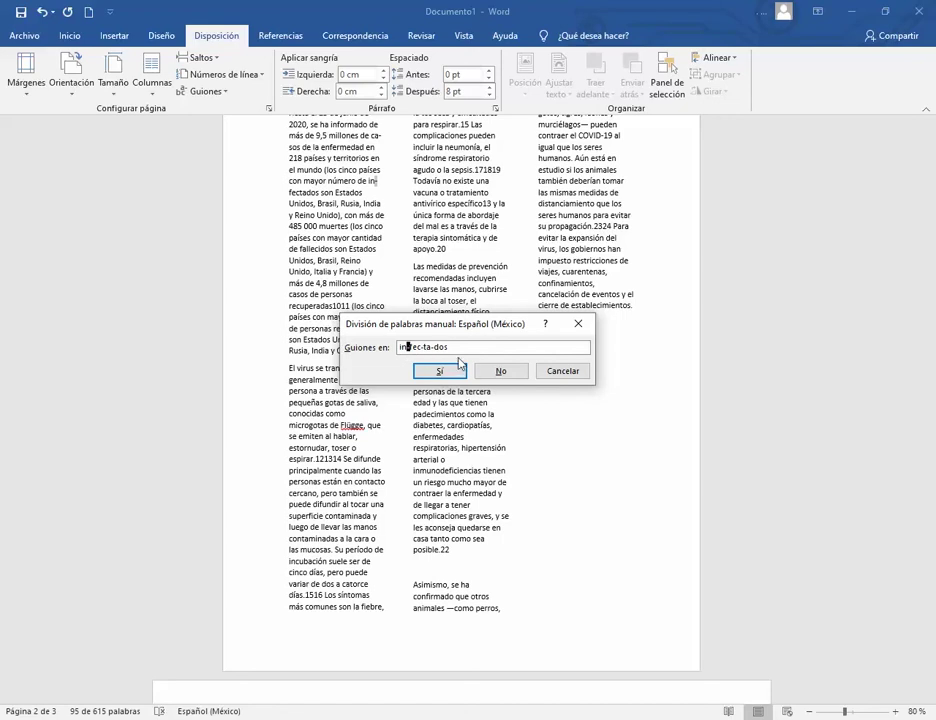
pyautogui.click(453, 374)
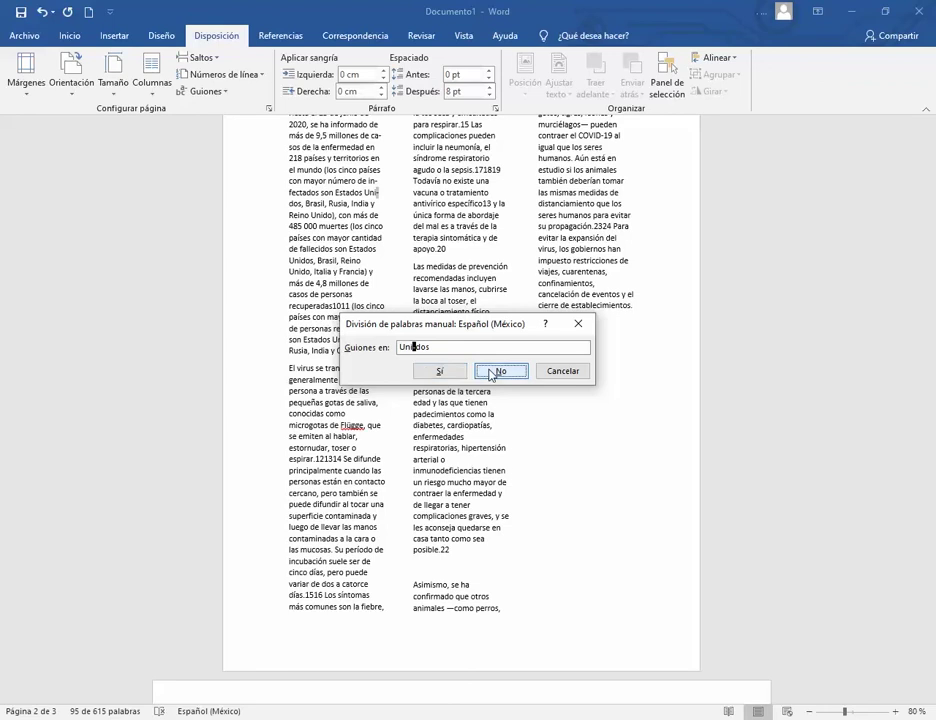
pyautogui.click(494, 373)
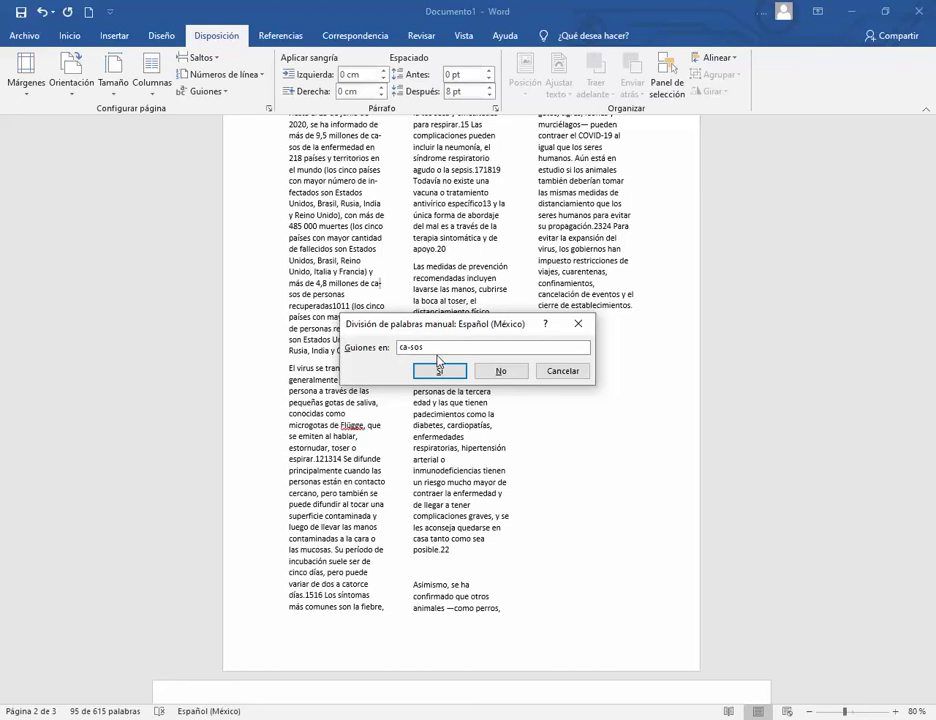
# - Reject the second "casos", "Estados" and "Rusia" breaks, accept "re-cu-pe-ra-das" and "per-so-nas", and end hyphenation without reviewing the rest of the document
pyautogui.click(498, 372)
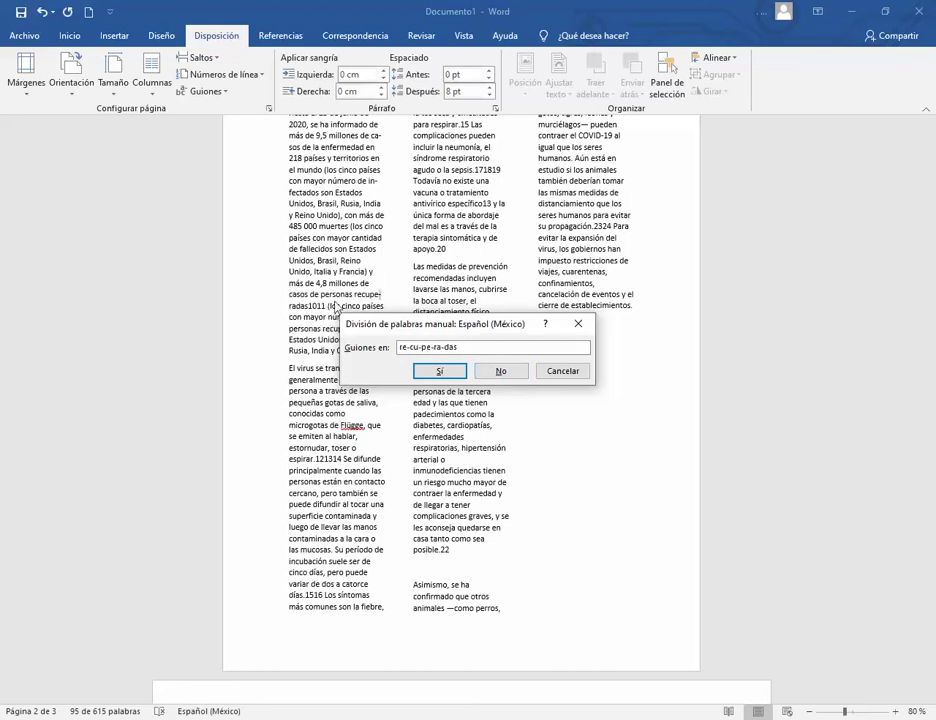
pyautogui.click(440, 372)
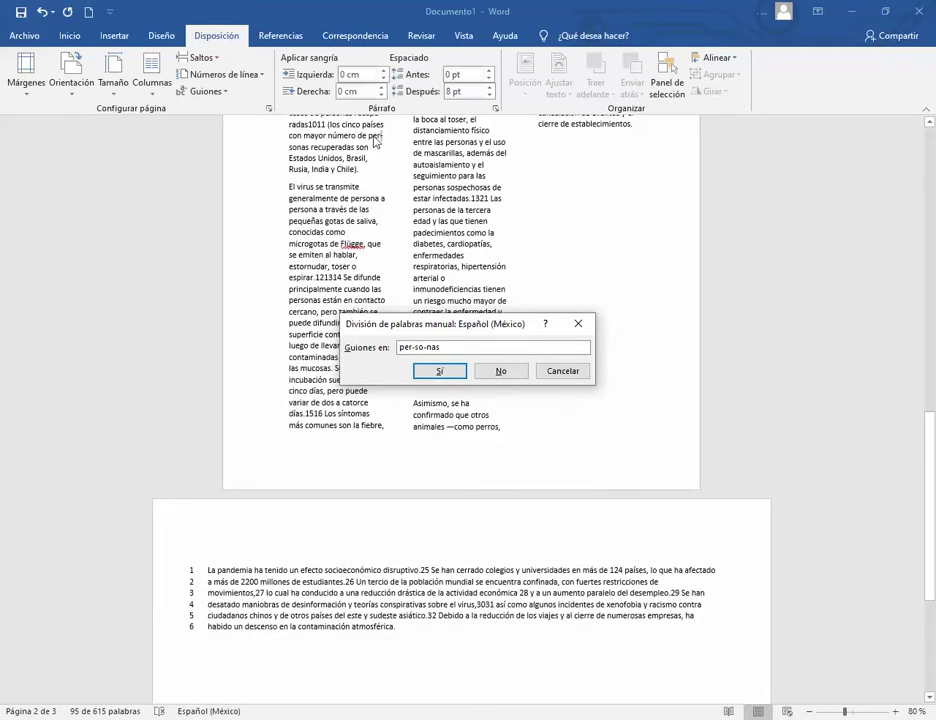
pyautogui.click(437, 375)
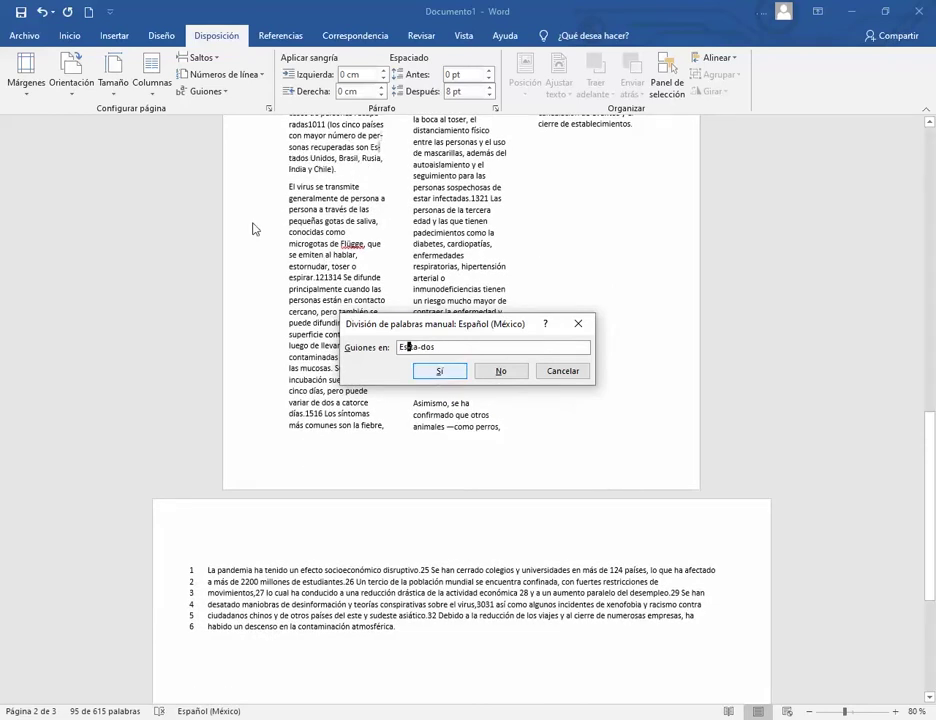
pyautogui.click(488, 375)
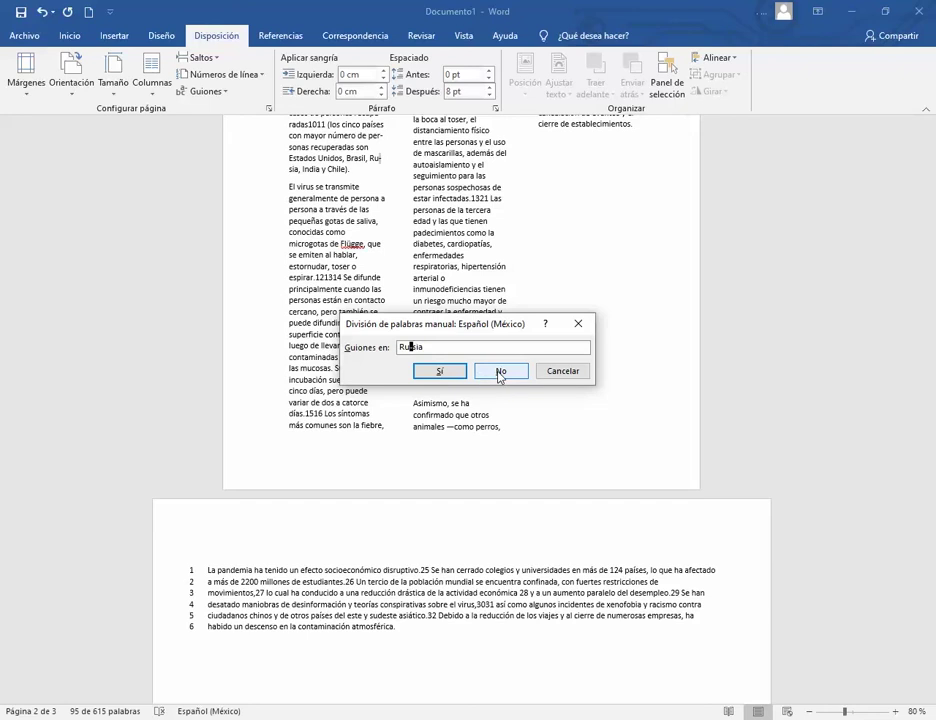
pyautogui.click(494, 372)
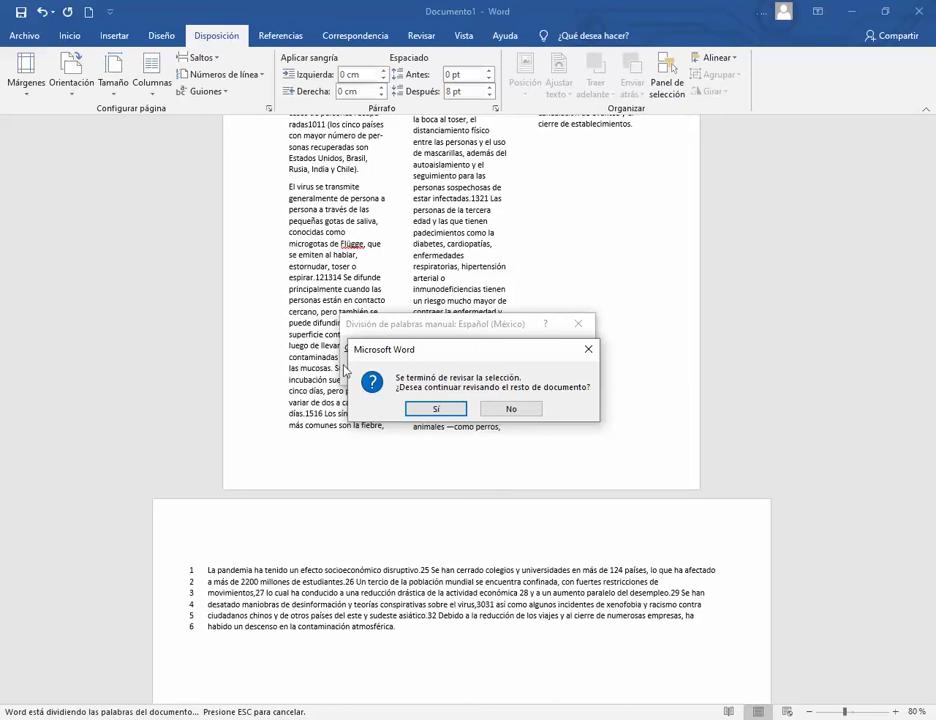
pyautogui.click(509, 410)
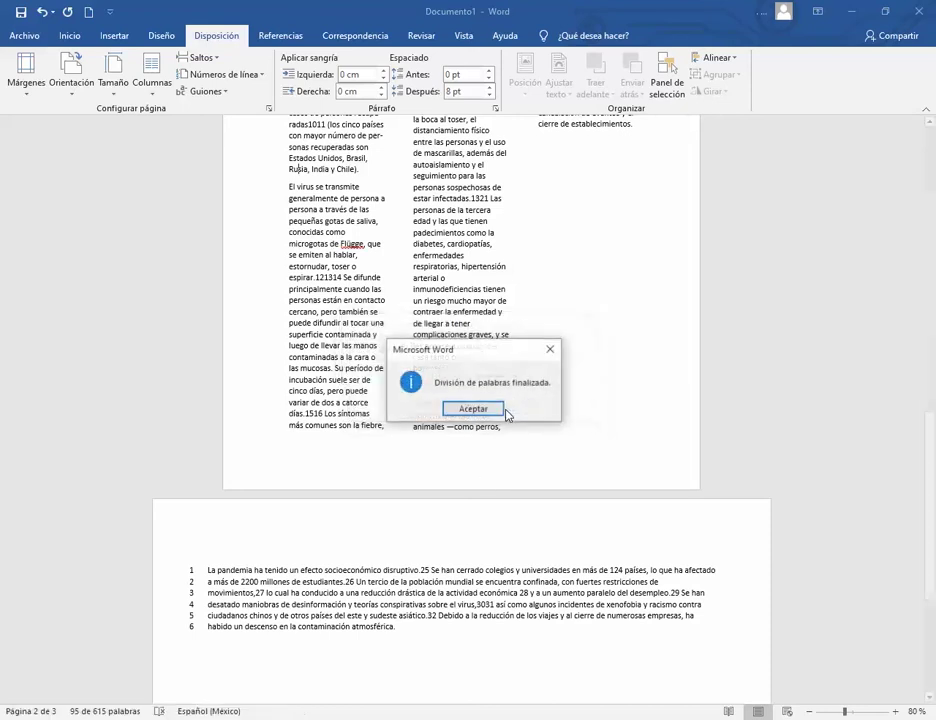
pyautogui.click(475, 409)
pyautogui.scroll(-3, 373, 453)
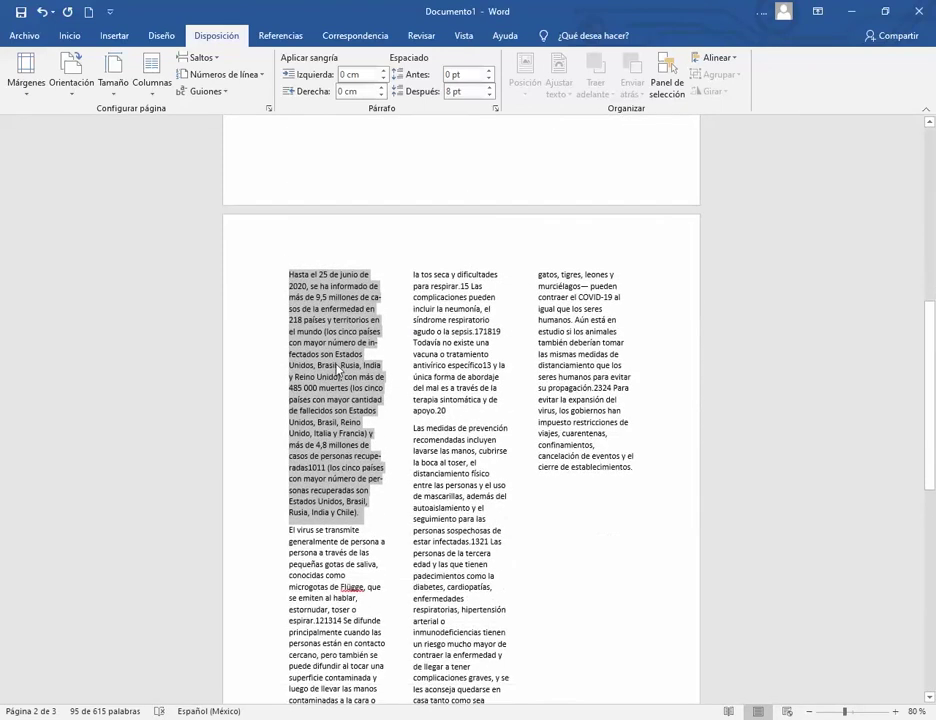
pyautogui.click(340, 370)
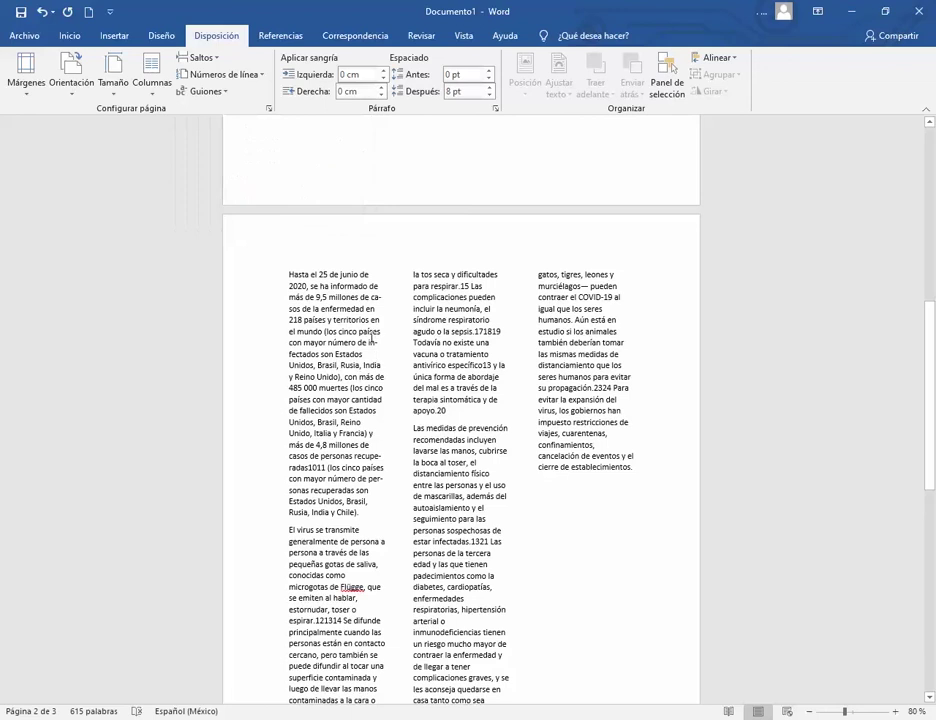
pyautogui.click(205, 91)
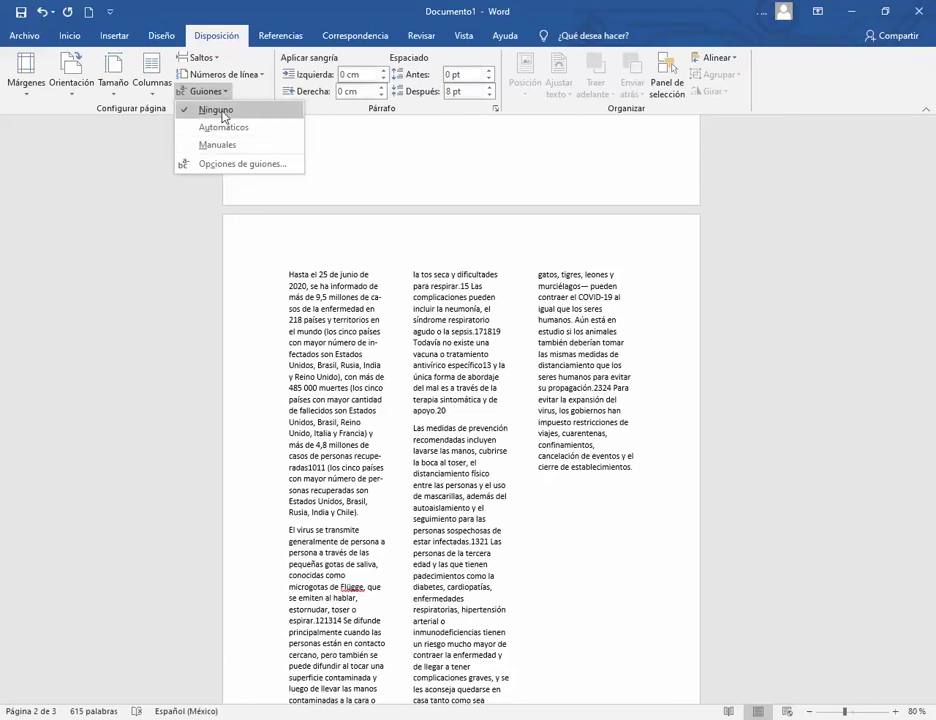
pyautogui.click(333, 415)
pyautogui.doubleClick(333, 413)
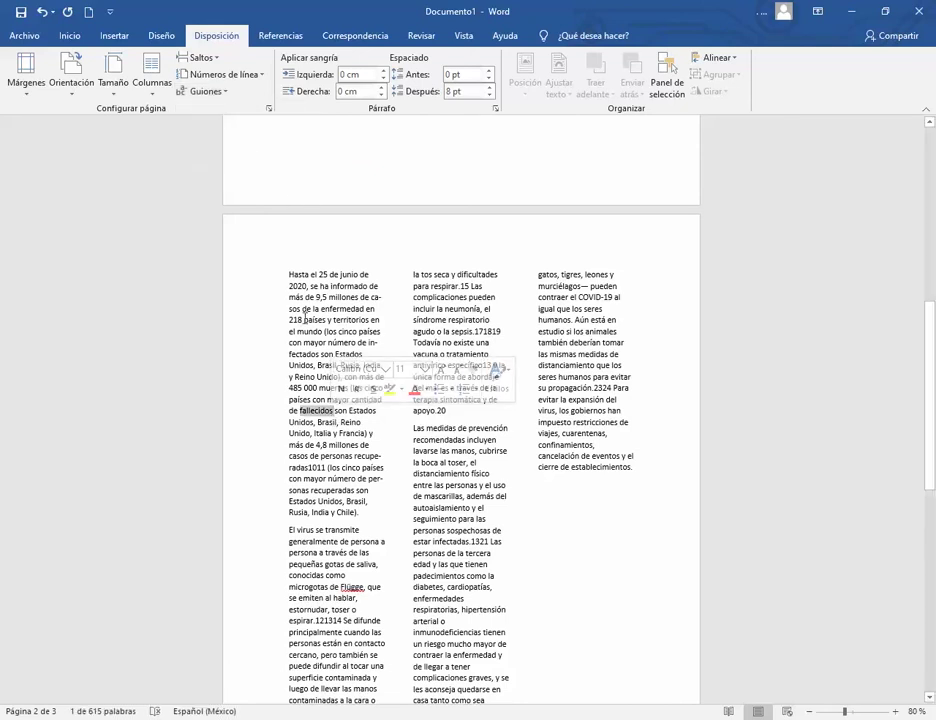
pyautogui.moveTo(288, 274); pyautogui.dragTo(358, 512)
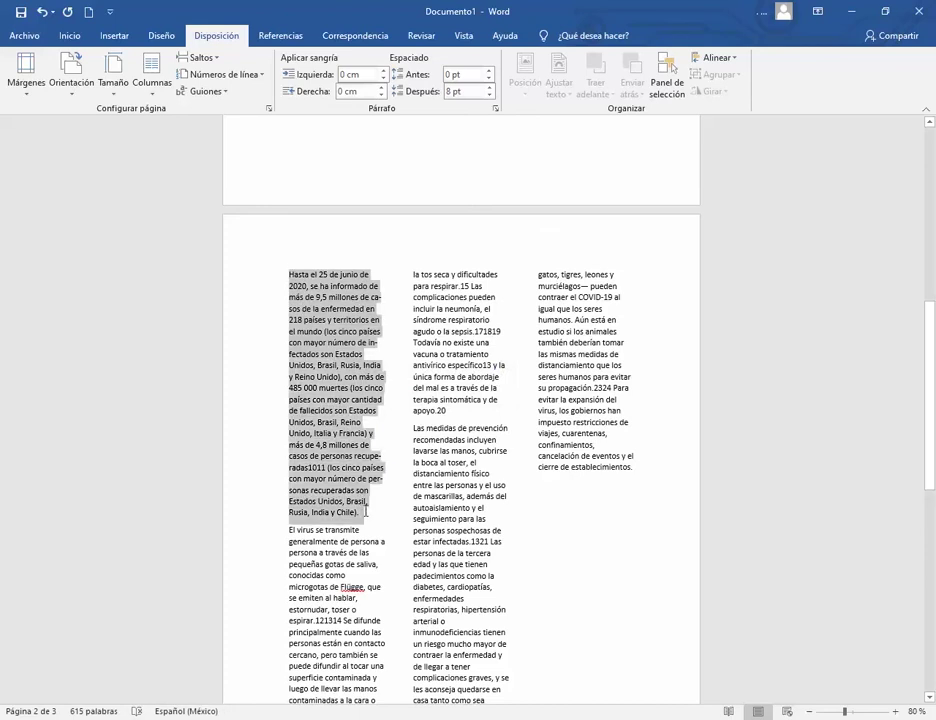
pyautogui.click(222, 92)
pyautogui.click(235, 142)
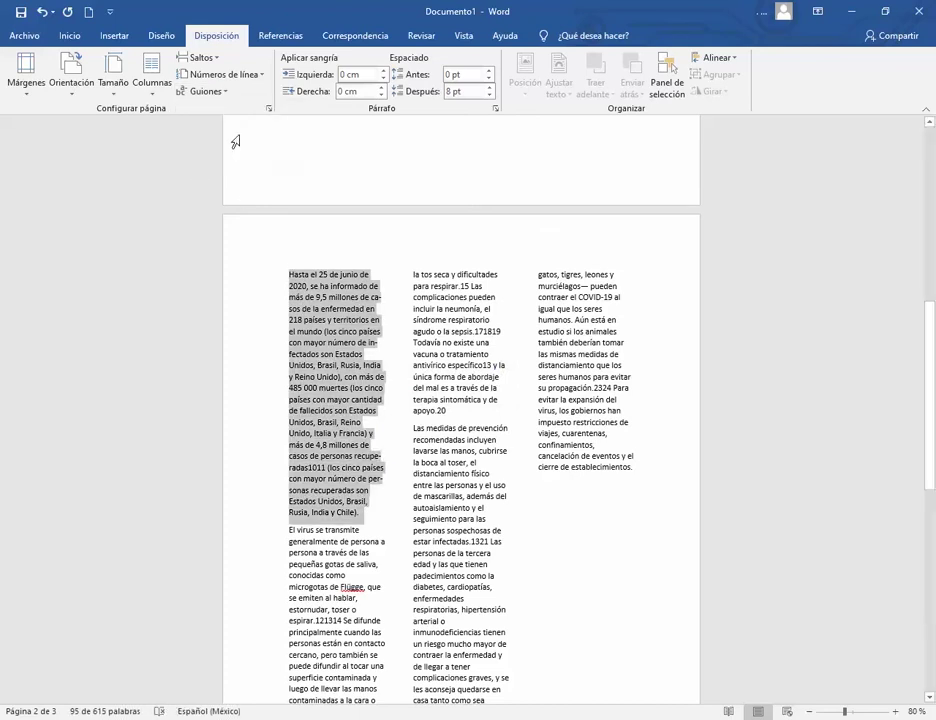
pyautogui.click(210, 92)
pyautogui.click(205, 142)
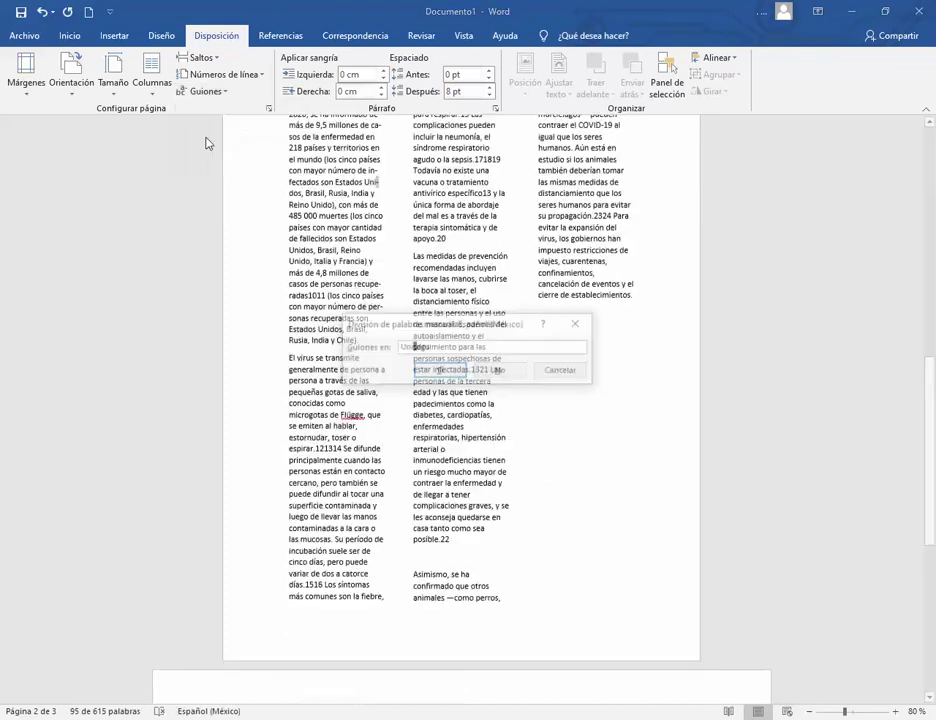
pyautogui.click(562, 371)
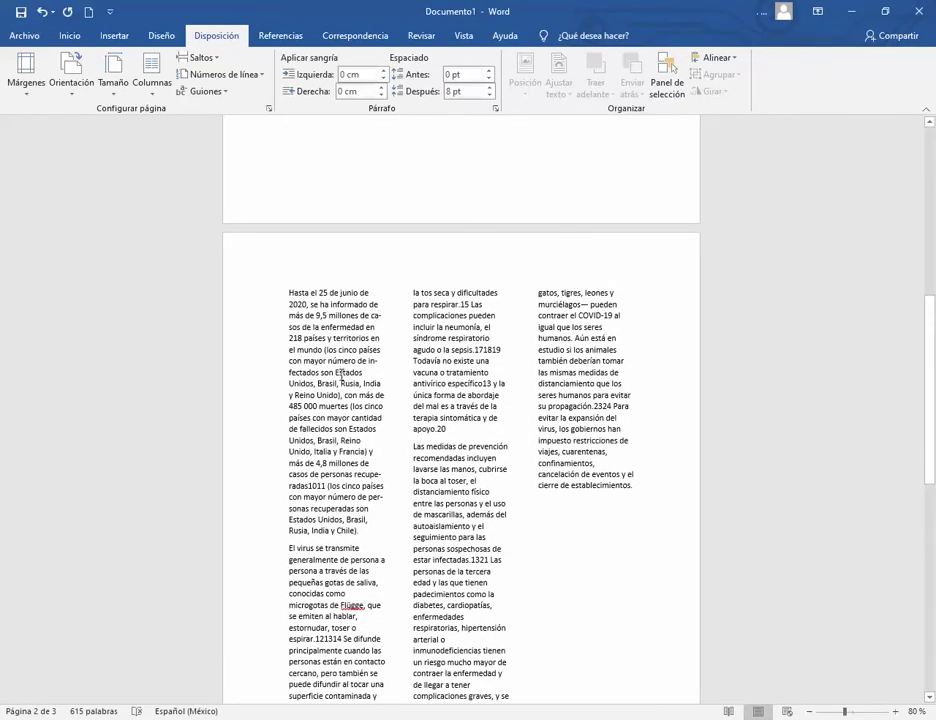
# - Examine the hyphenation options and the manual word division they offer, leaving without dividing any more words
pyautogui.click(203, 91)
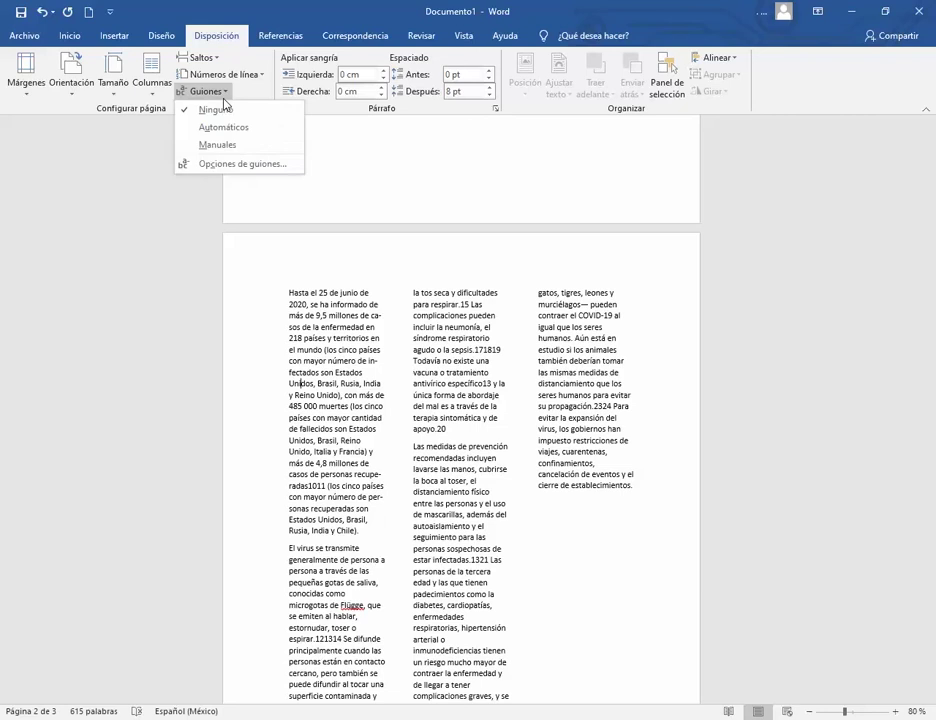
pyautogui.click(226, 166)
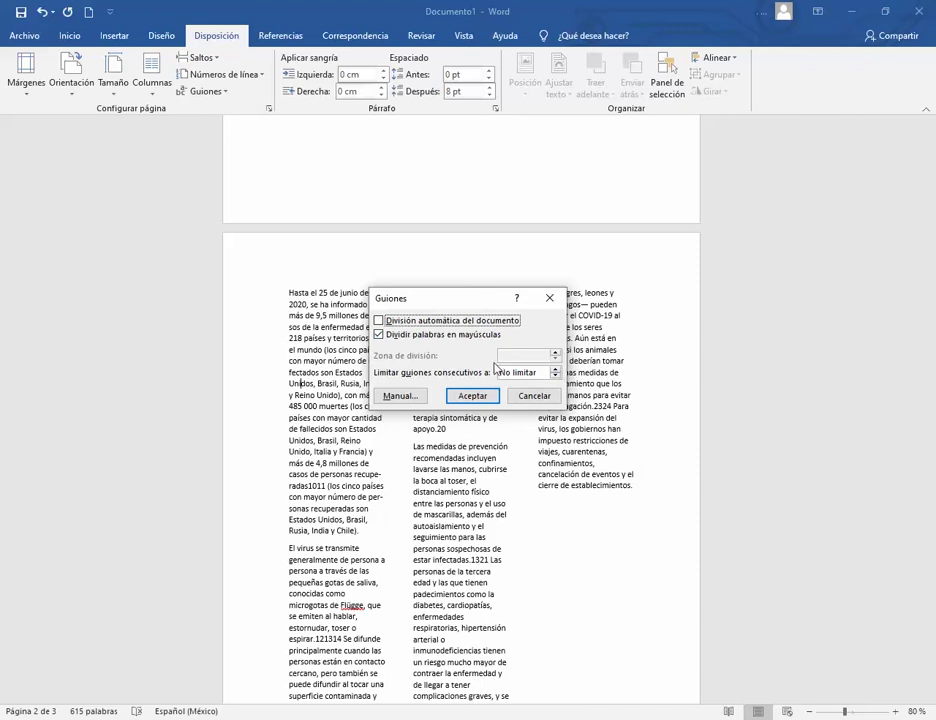
pyautogui.click(419, 395)
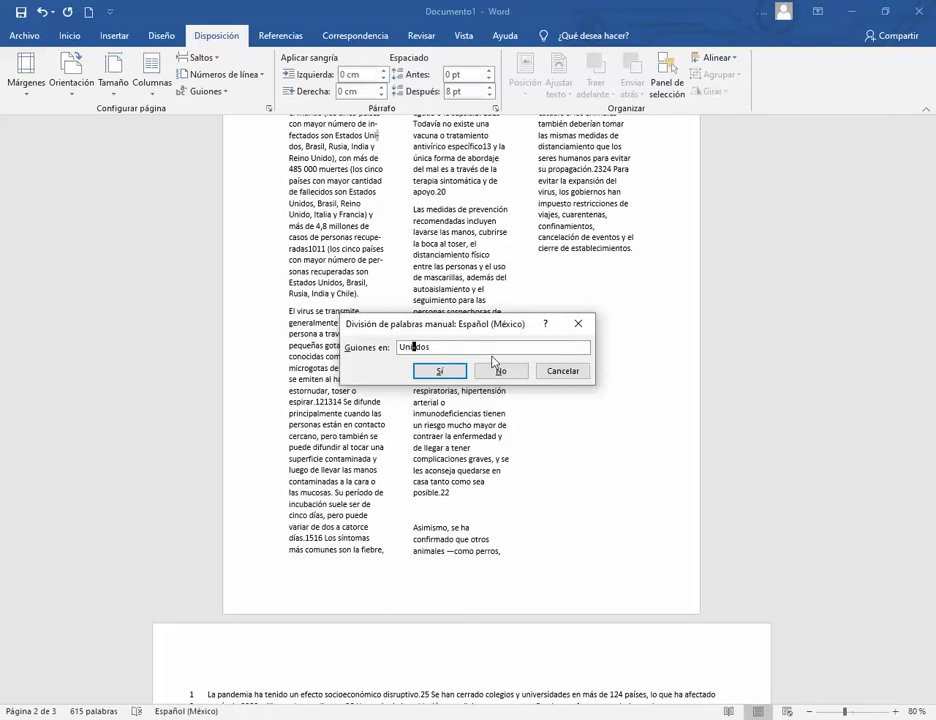
pyautogui.click(578, 323)
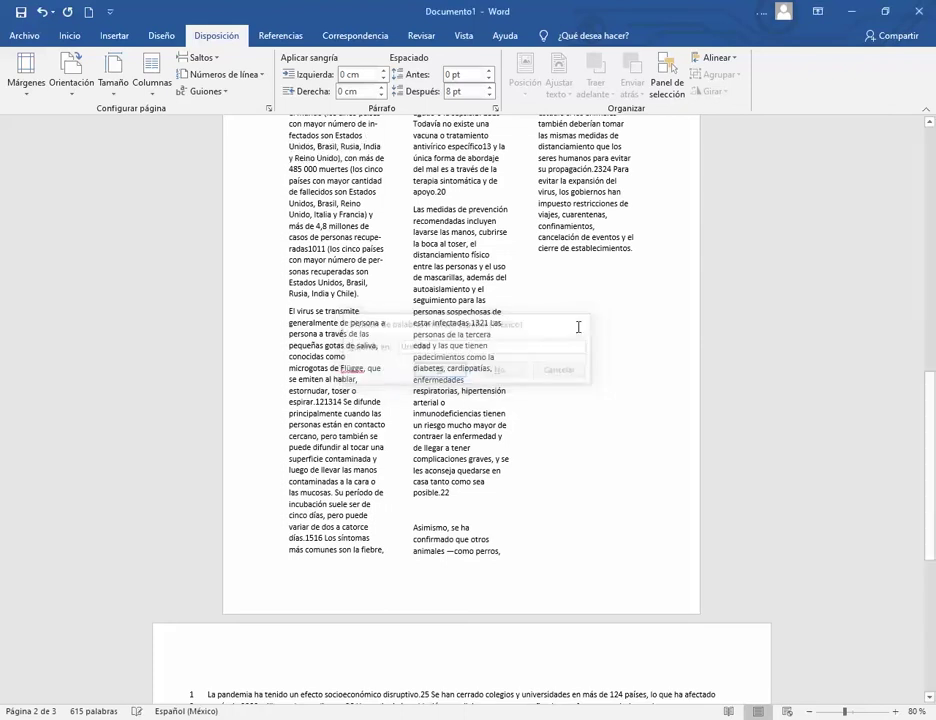
# - Review the document's sections from the last page back to the first, and look over the margin, orientation and paper size choices
pyautogui.scroll(-3, 510, 389)
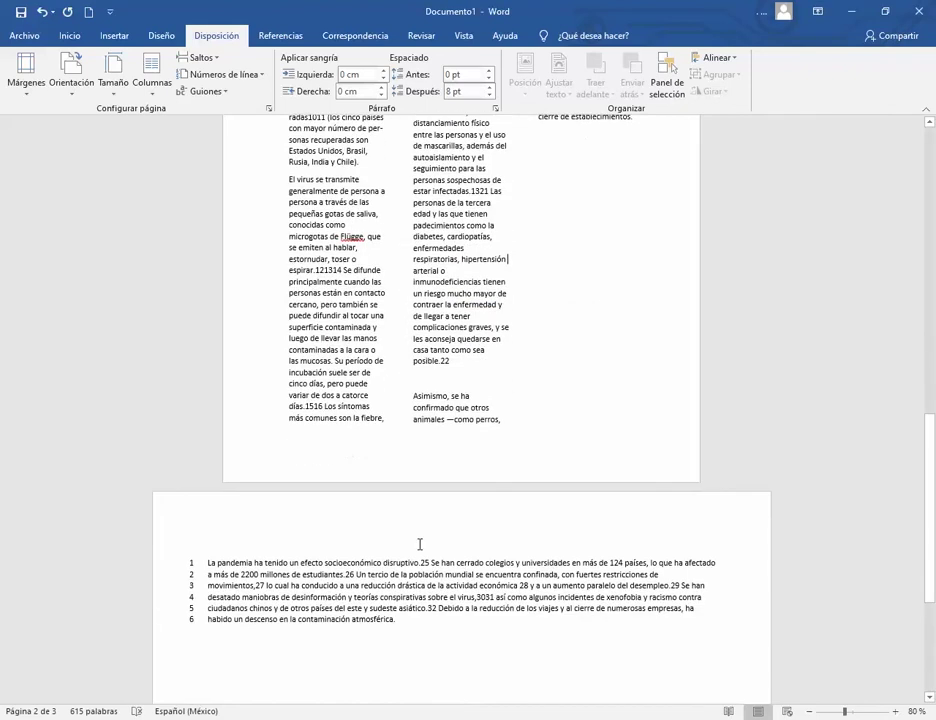
pyautogui.scroll(15, 420, 544)
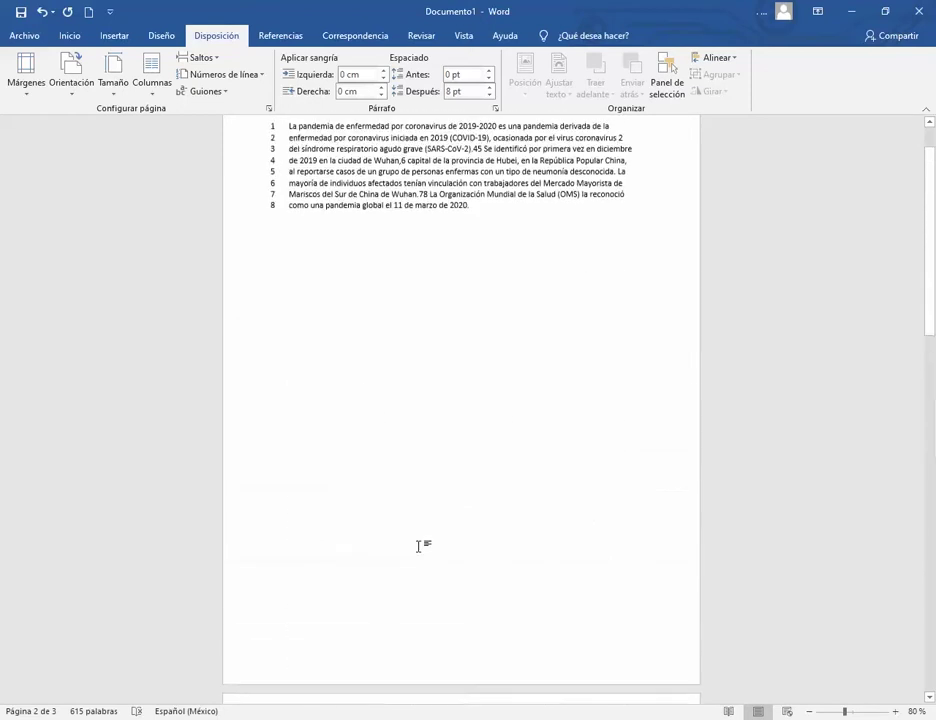
pyautogui.scroll(2, 419, 546)
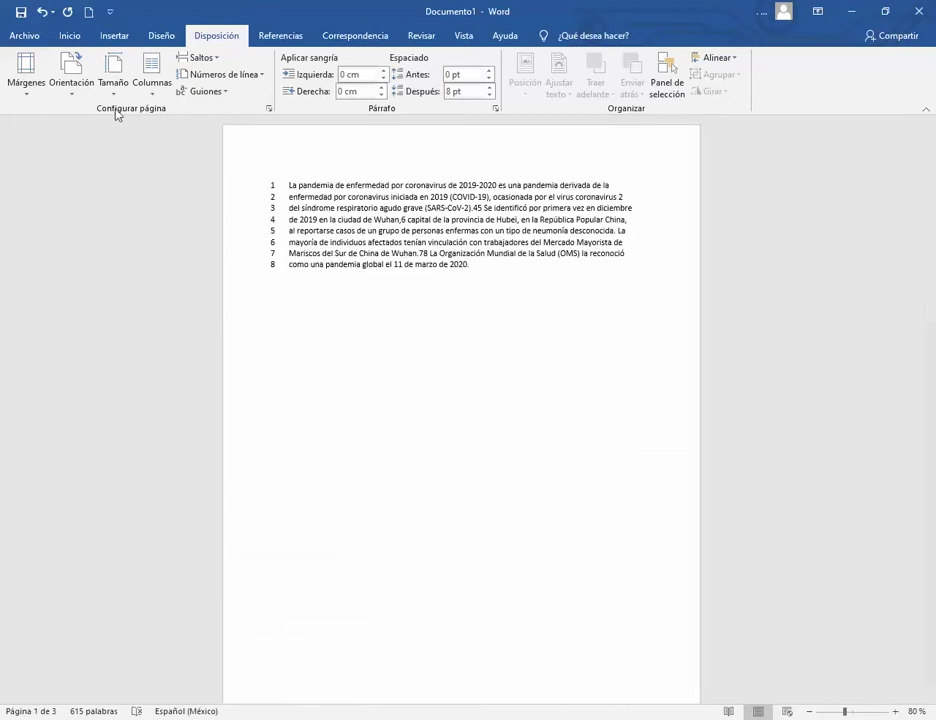
pyautogui.click(27, 80)
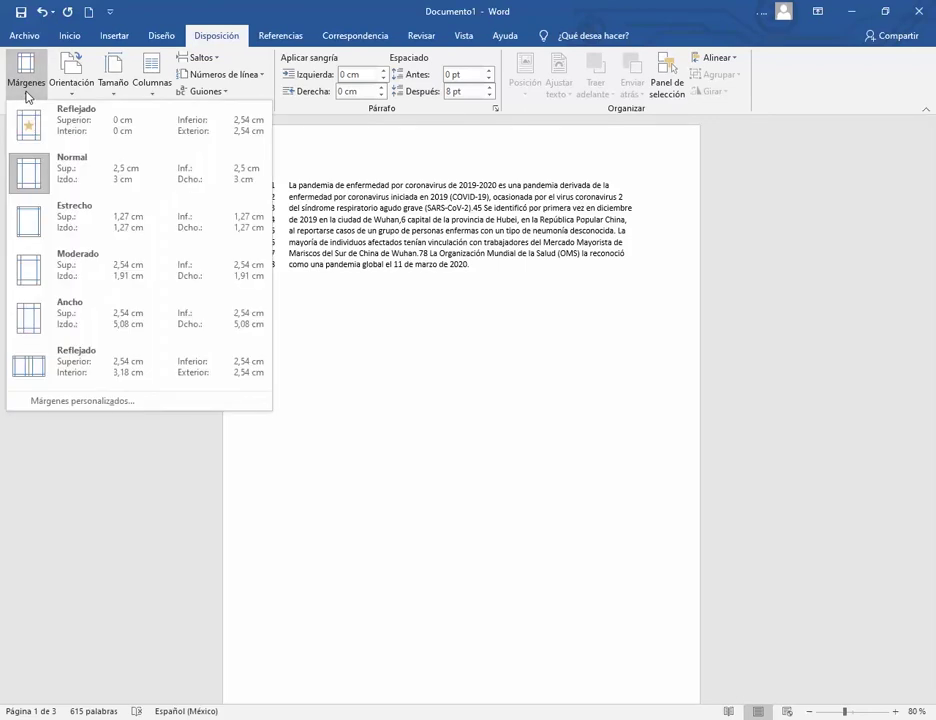
pyautogui.click(72, 92)
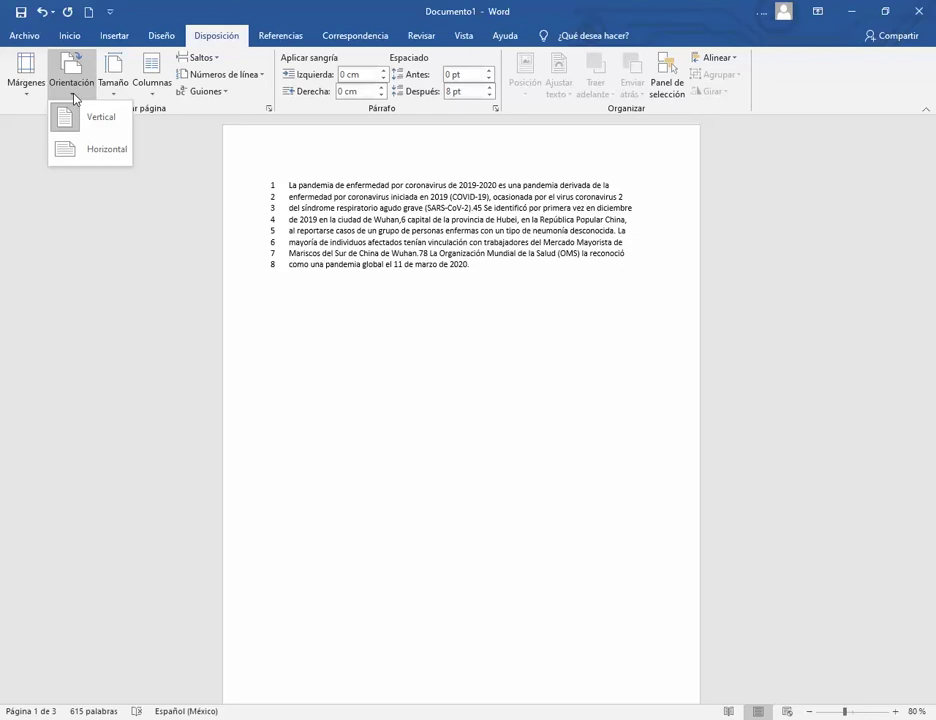
pyautogui.click(122, 94)
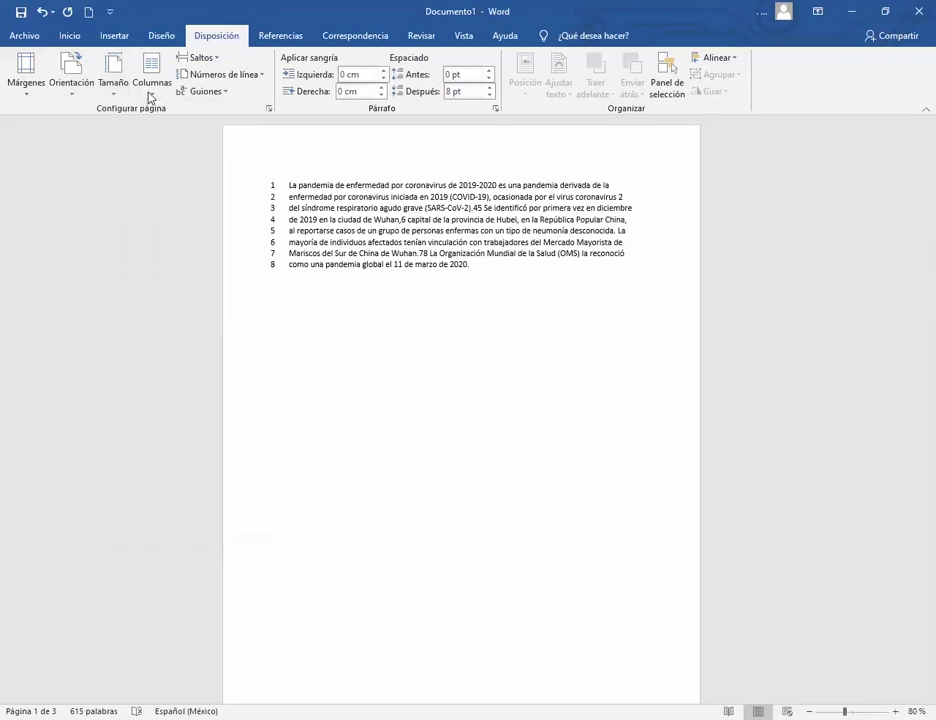
pyautogui.click(150, 92)
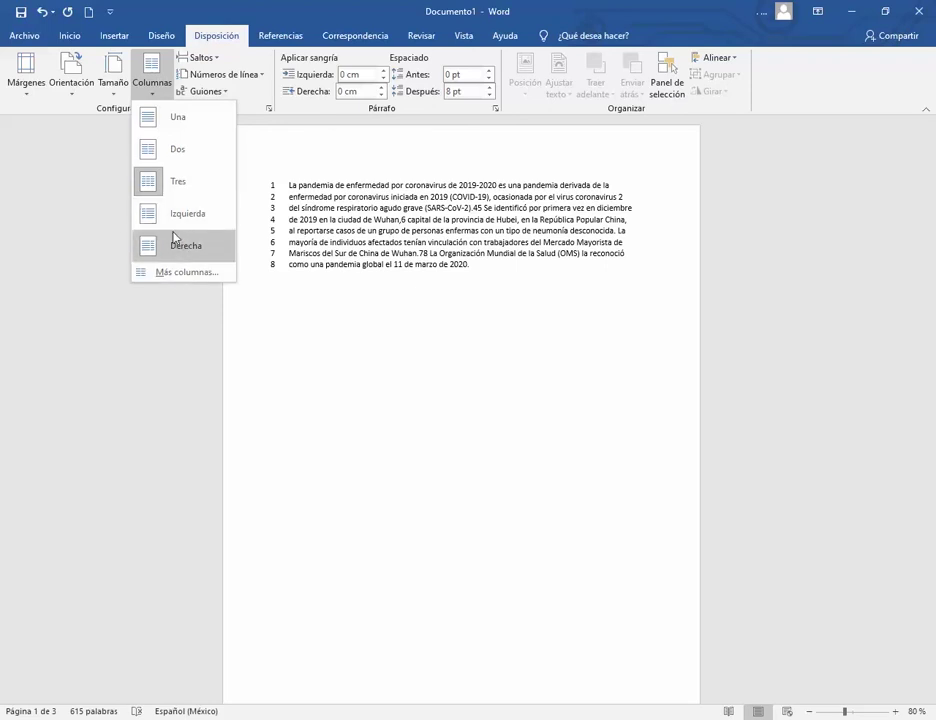
pyautogui.click(248, 101)
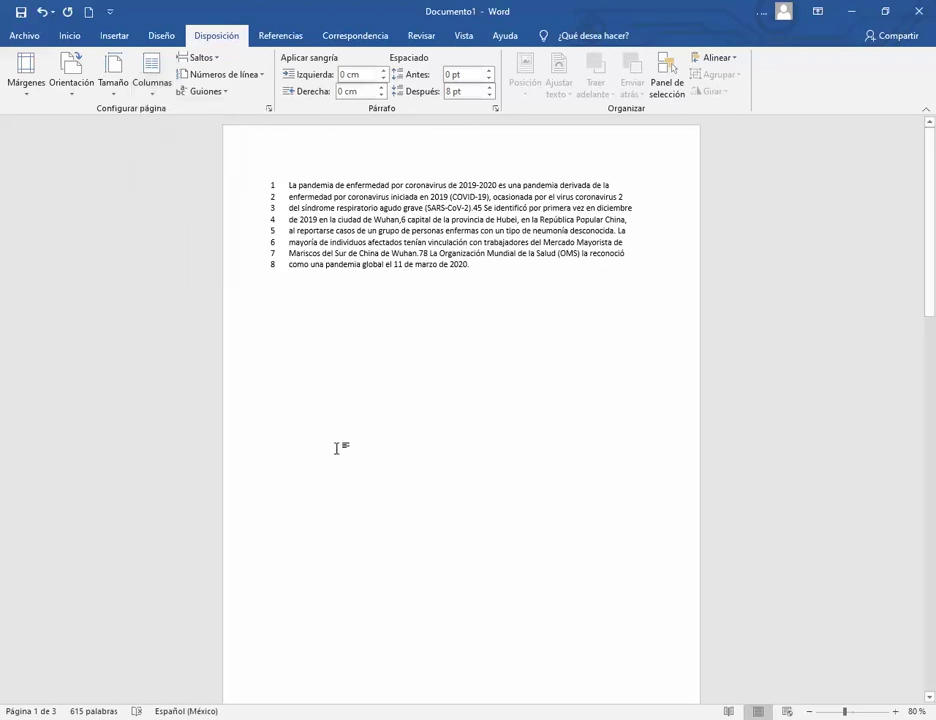
pyautogui.click(197, 58)
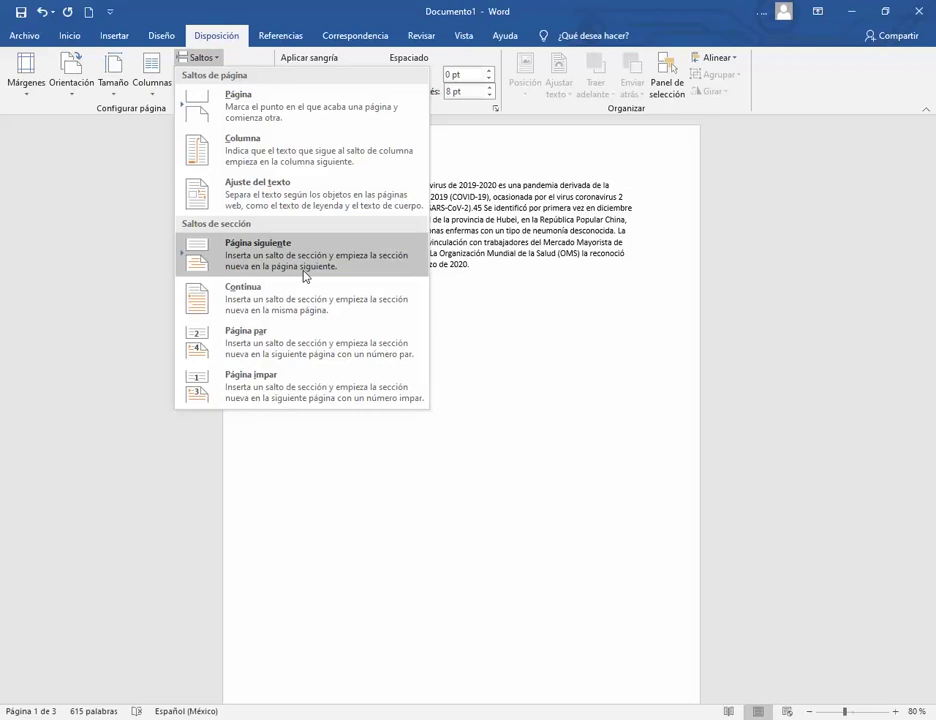
pyautogui.click(511, 237)
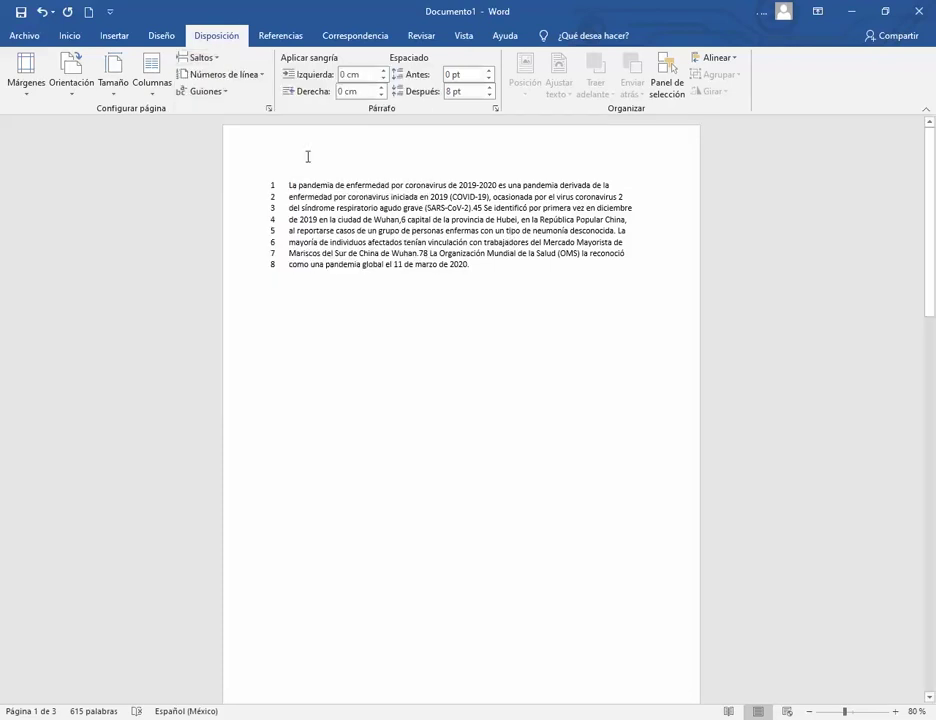
# - Turn off line numbering for the section containing the first page's paragraph
pyautogui.click(261, 79)
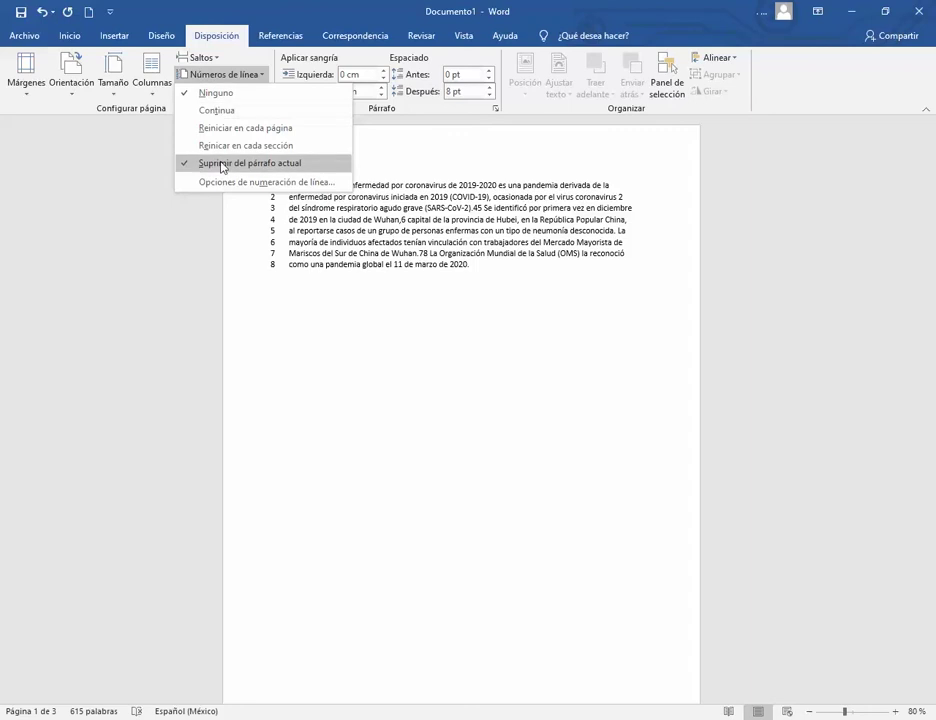
pyautogui.click(218, 93)
pyautogui.scroll(-10, 316, 230)
pyautogui.scroll(10, 298, 331)
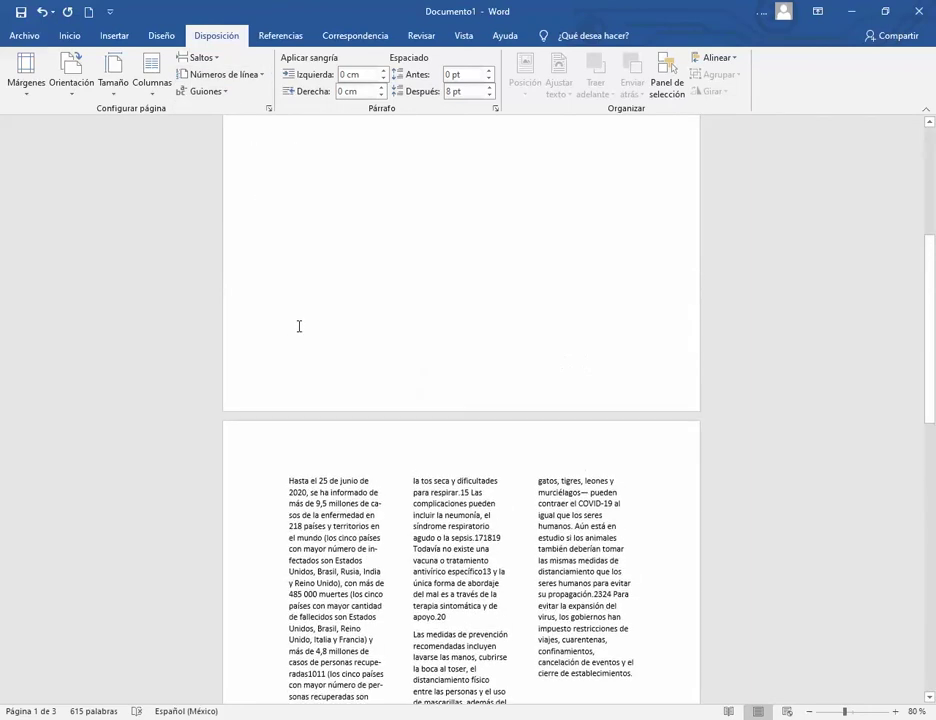
pyautogui.click(307, 197)
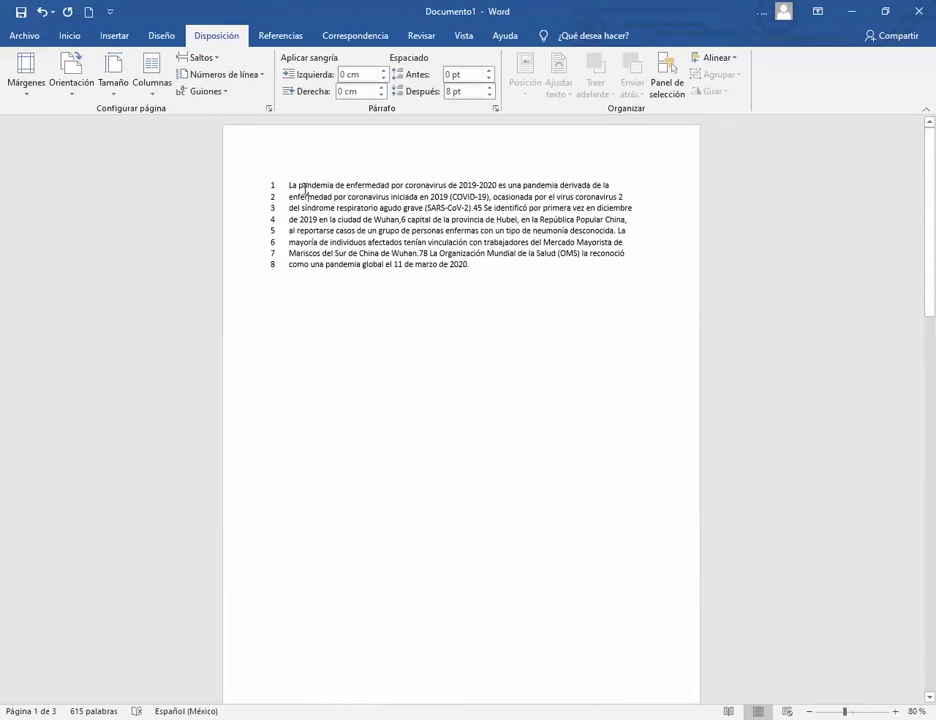
pyautogui.click(240, 75)
pyautogui.click(234, 91)
pyautogui.click(228, 94)
pyautogui.click(291, 176)
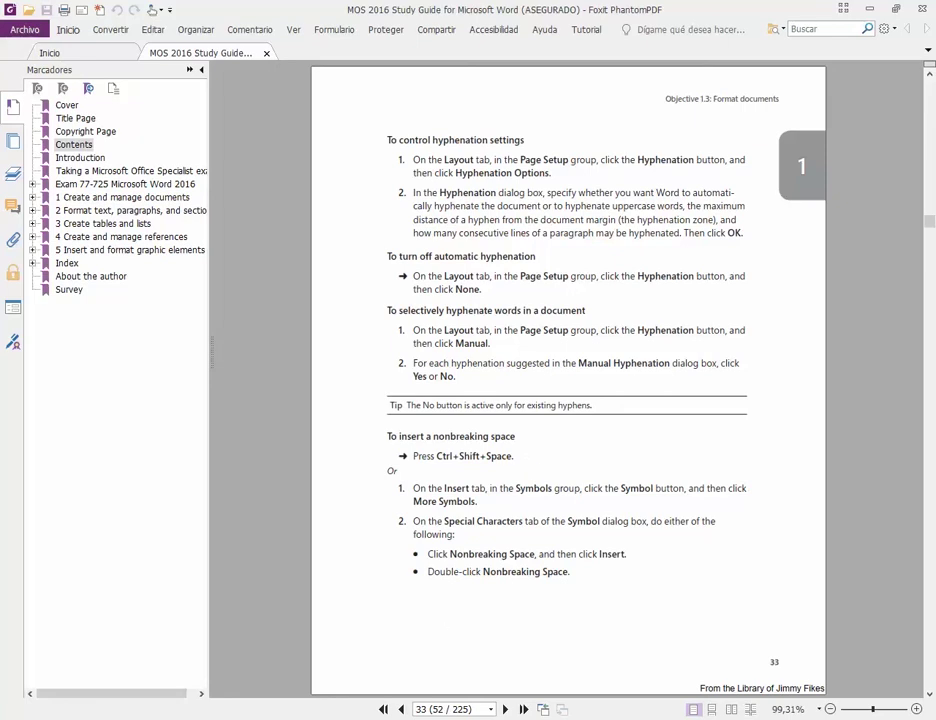
# - Switch back to the Word document and insert "3 metros" after "Reino" in the first column of page 2
pyautogui.click(350, 718)
pyautogui.scroll(-12, 426, 397)
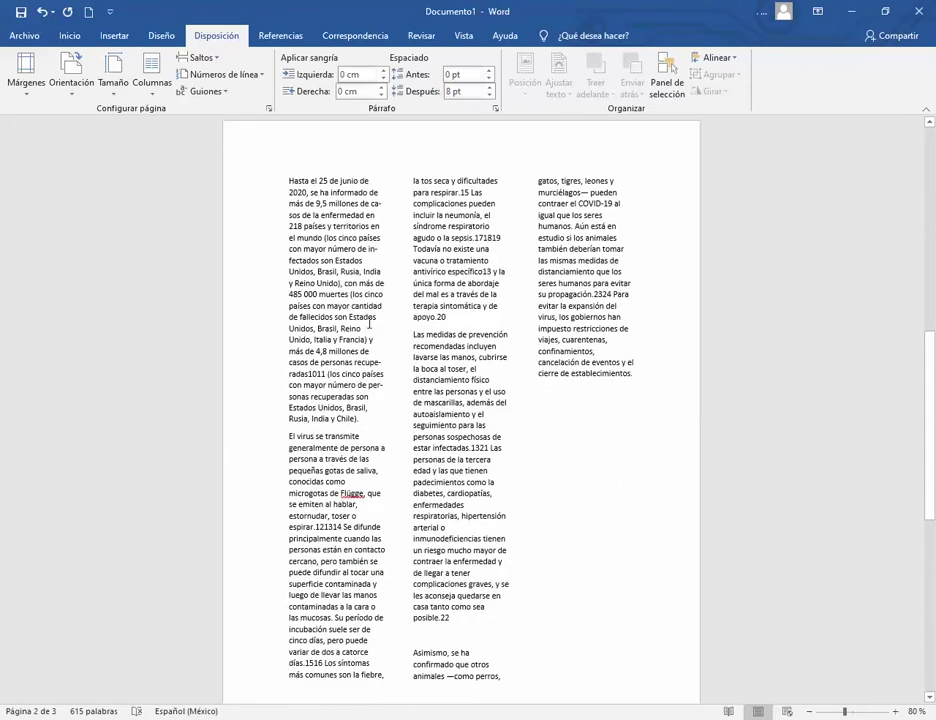
pyautogui.click(366, 328)
pyautogui.write('3 m')
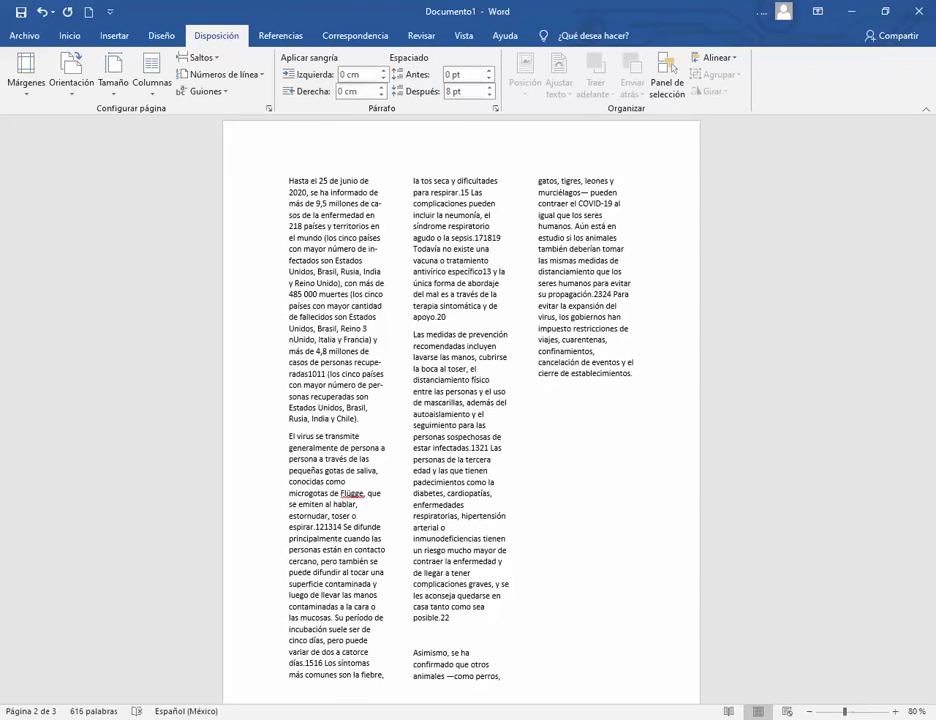
pyautogui.write('etros')
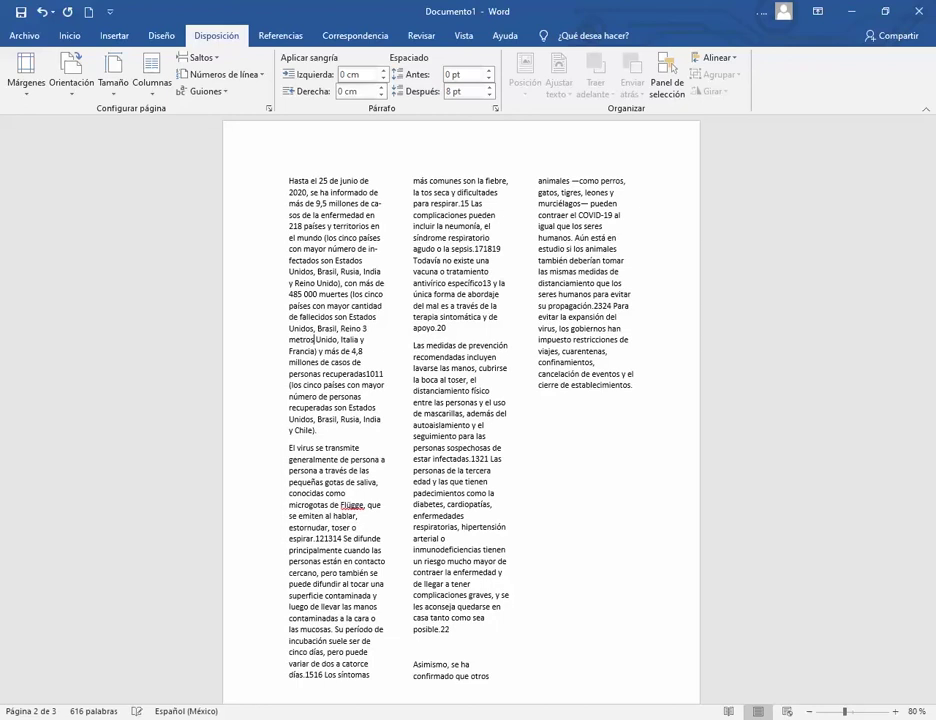
# - Set the passage from "fallecidos son Estados" to "millones de casos de" in the first column to font size 24
pyautogui.moveTo(300, 317); pyautogui.dragTo(362, 363)
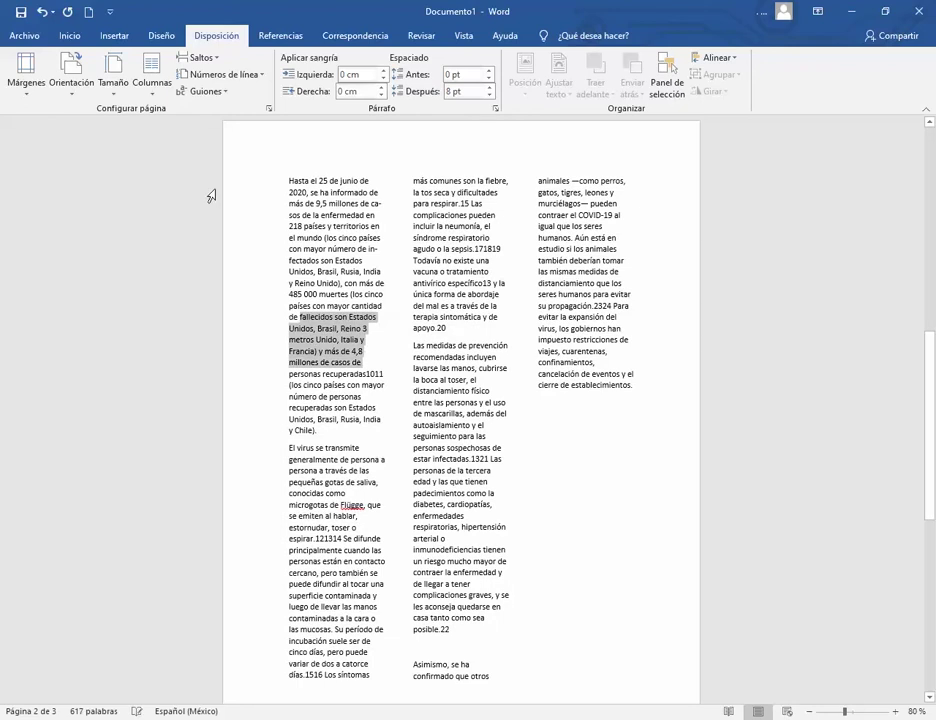
pyautogui.click(67, 37)
pyautogui.click(226, 63)
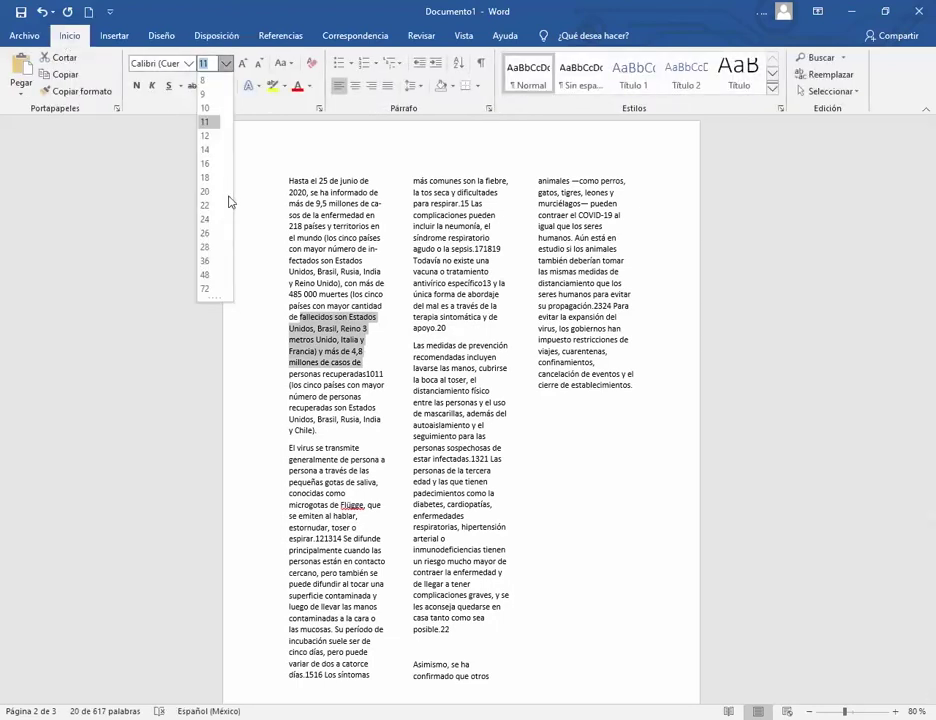
pyautogui.click(217, 224)
pyautogui.click(310, 416)
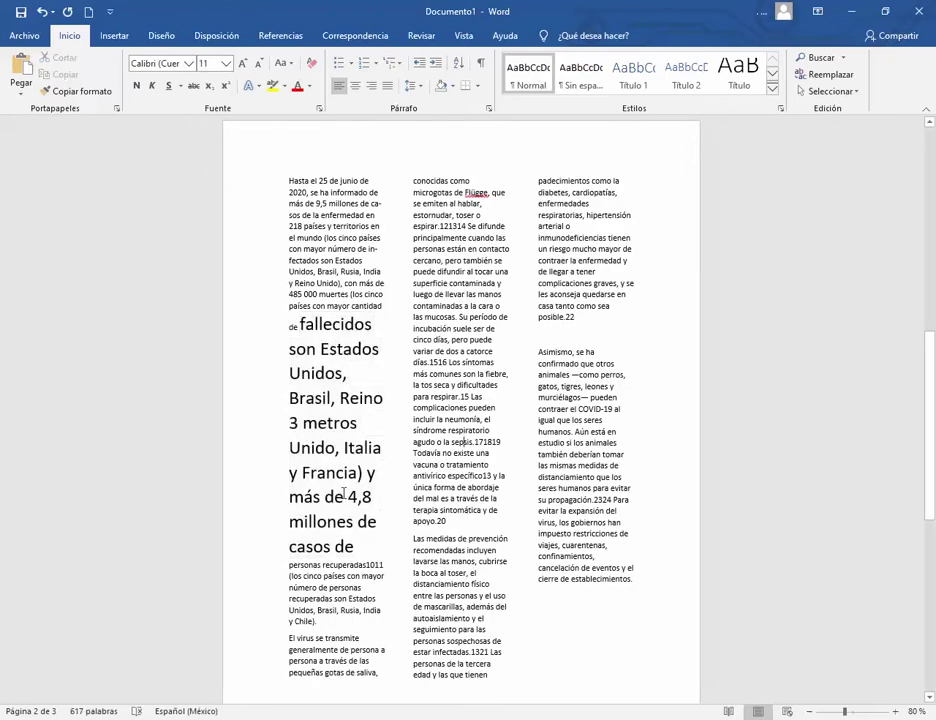
# - Insert the filler text "hhh" before "3 metros" in the enlarged passage to test the line break
pyautogui.moveTo(289, 423); pyautogui.dragTo(358, 424)
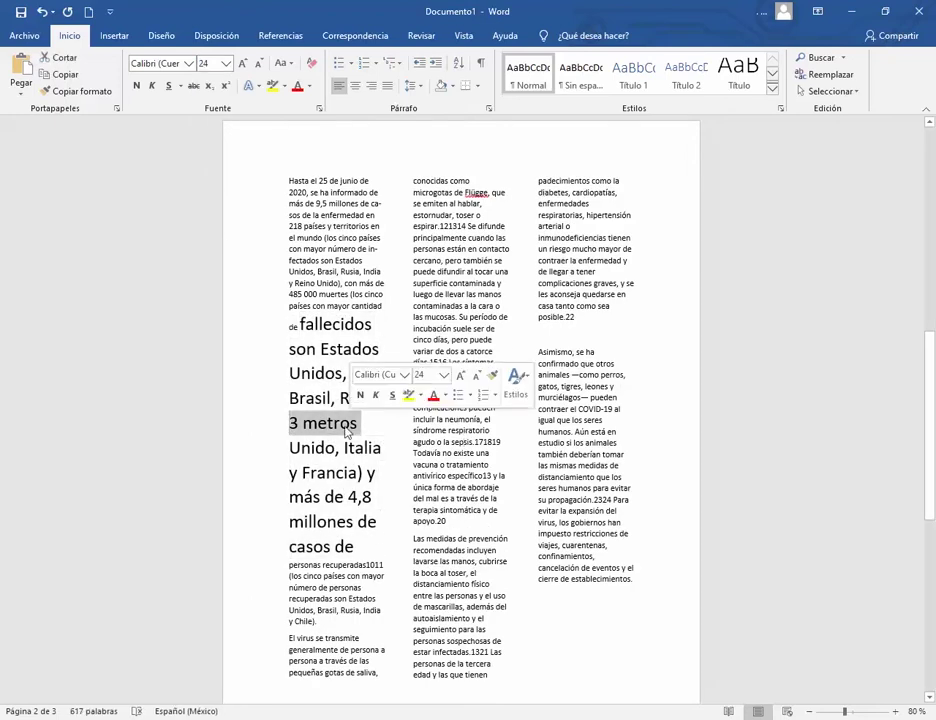
pyautogui.click(290, 424)
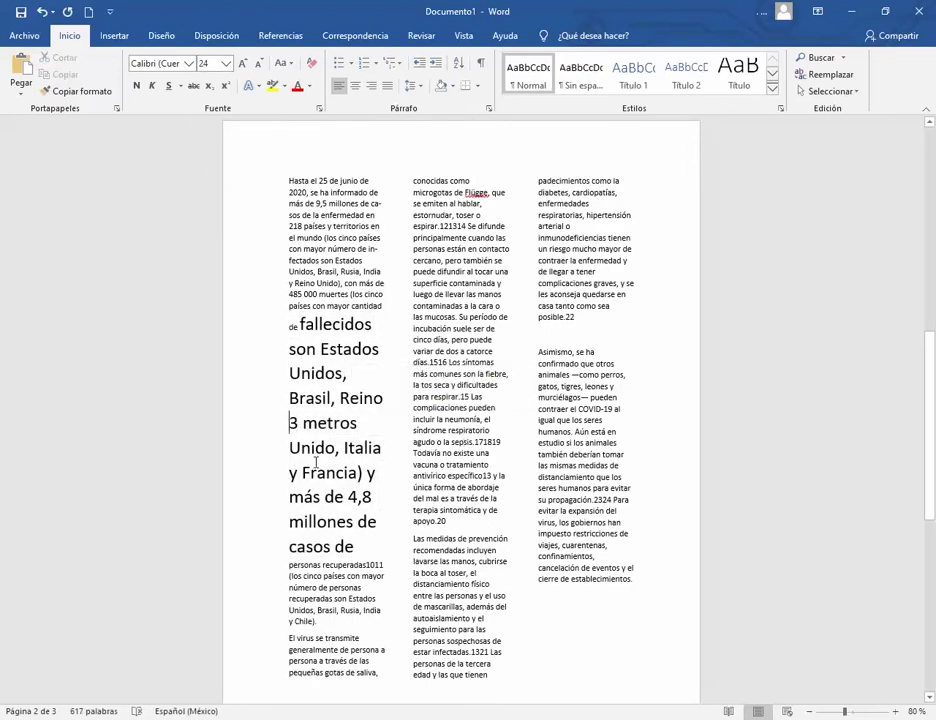
pyautogui.write('hhh 3')
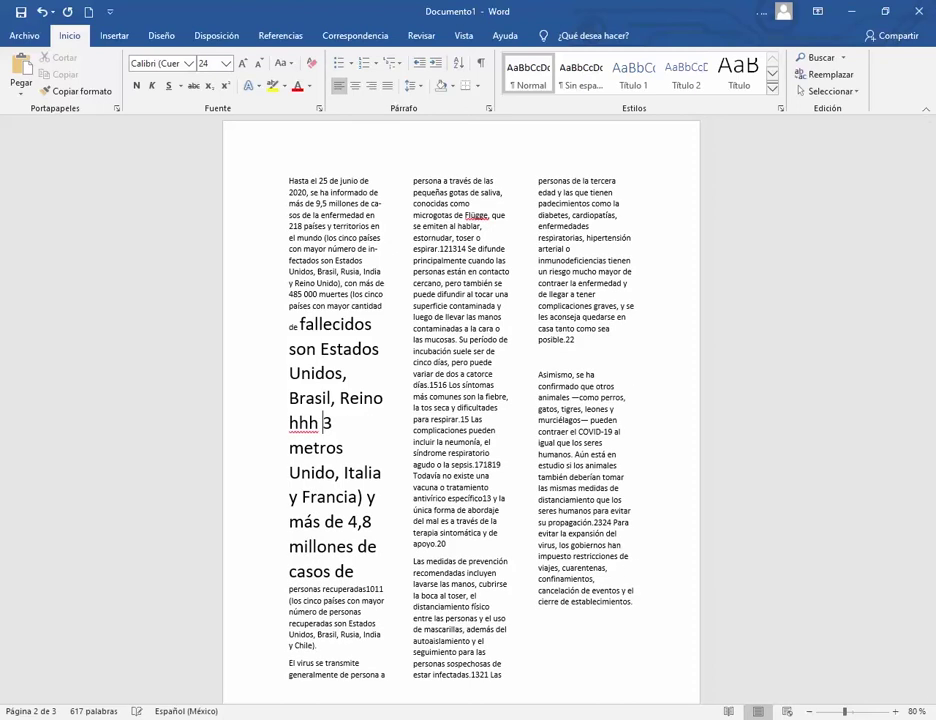
pyautogui.write('h')
pyautogui.press('BackSpace')
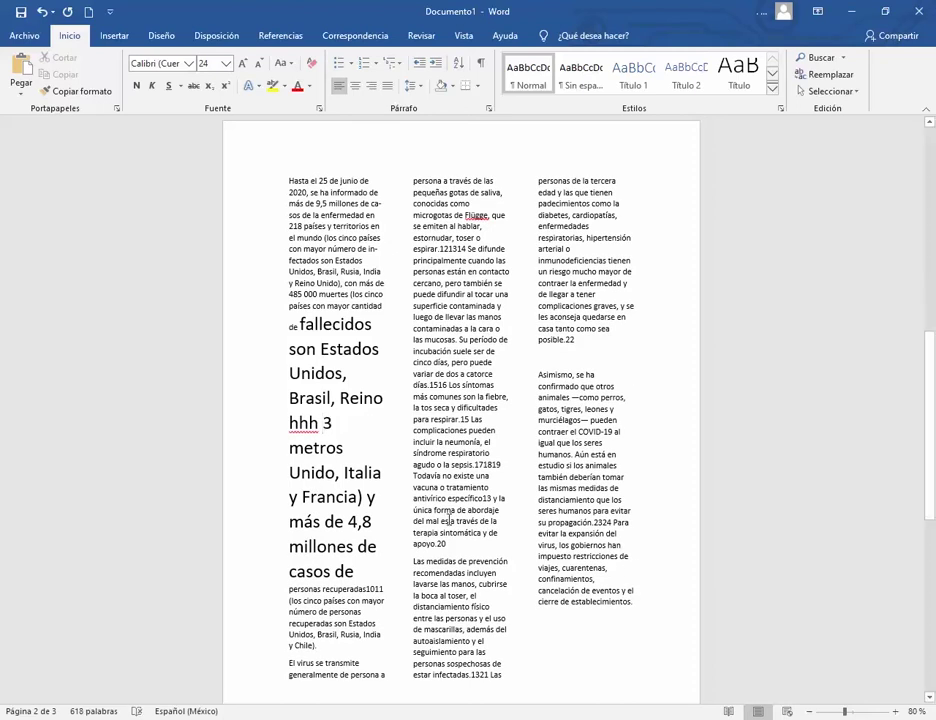
# - Check how "3 metros" splits across lines and undo the "hhh" filler text
pyautogui.doubleClick(327, 423)
pyautogui.doubleClick(320, 448)
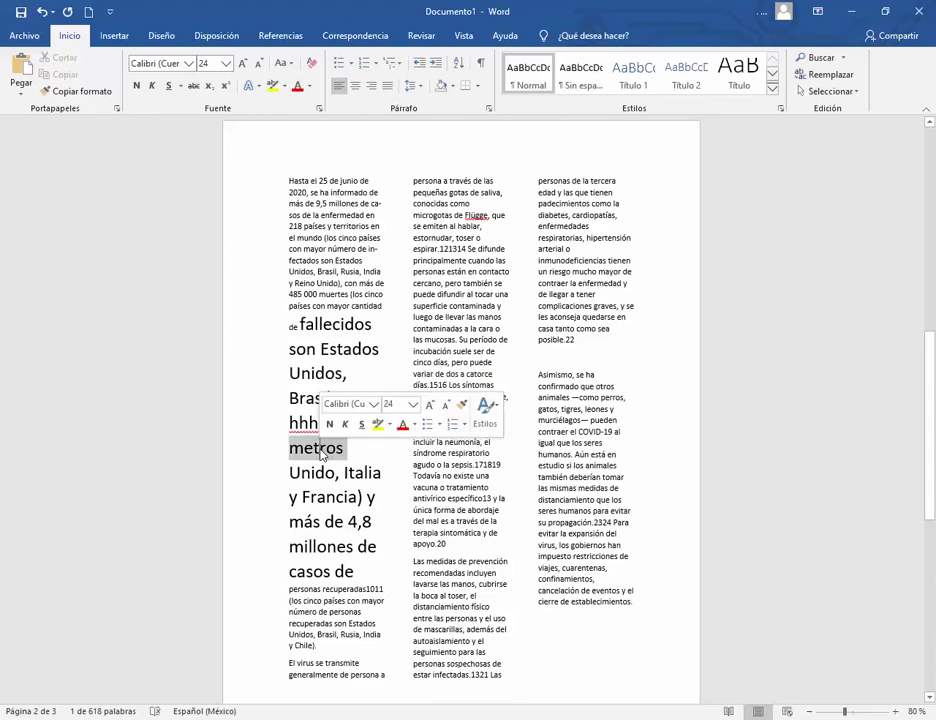
pyautogui.click(337, 472)
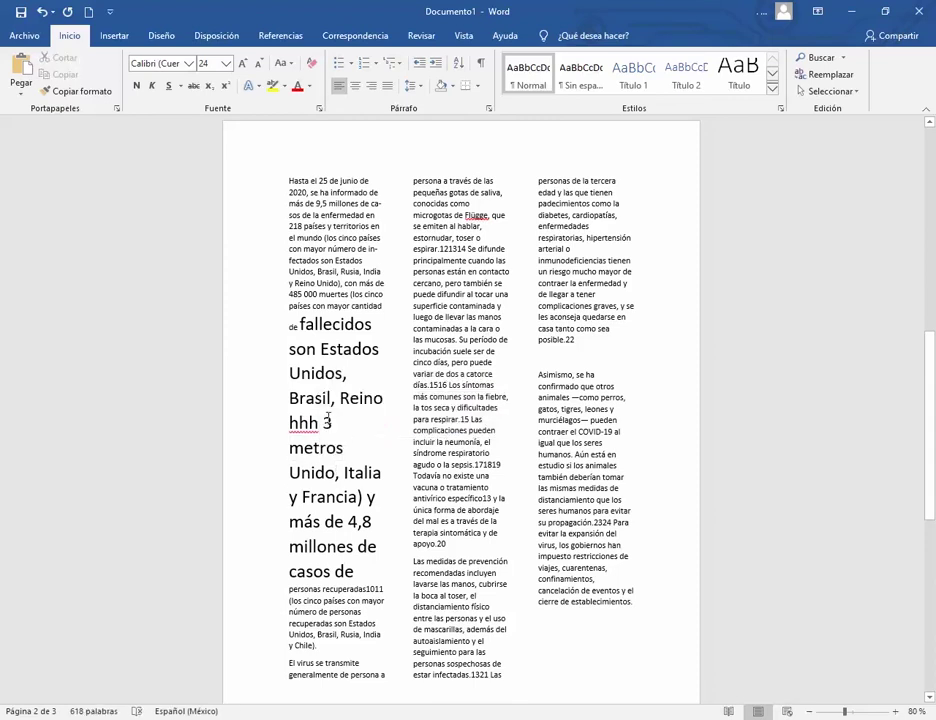
pyautogui.moveTo(322, 423); pyautogui.dragTo(345, 443)
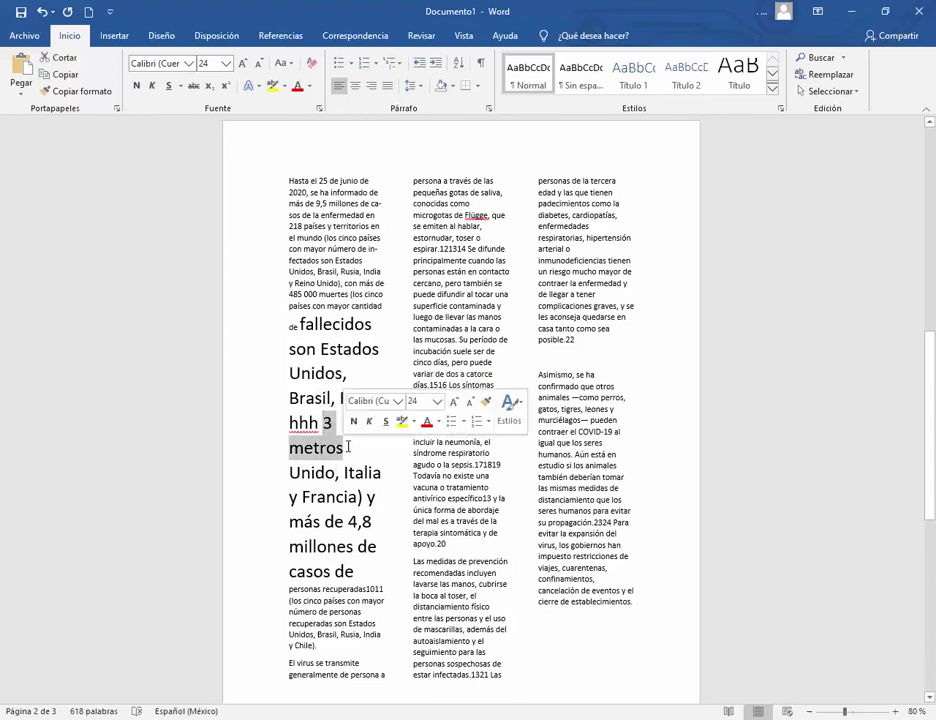
pyautogui.click(347, 448)
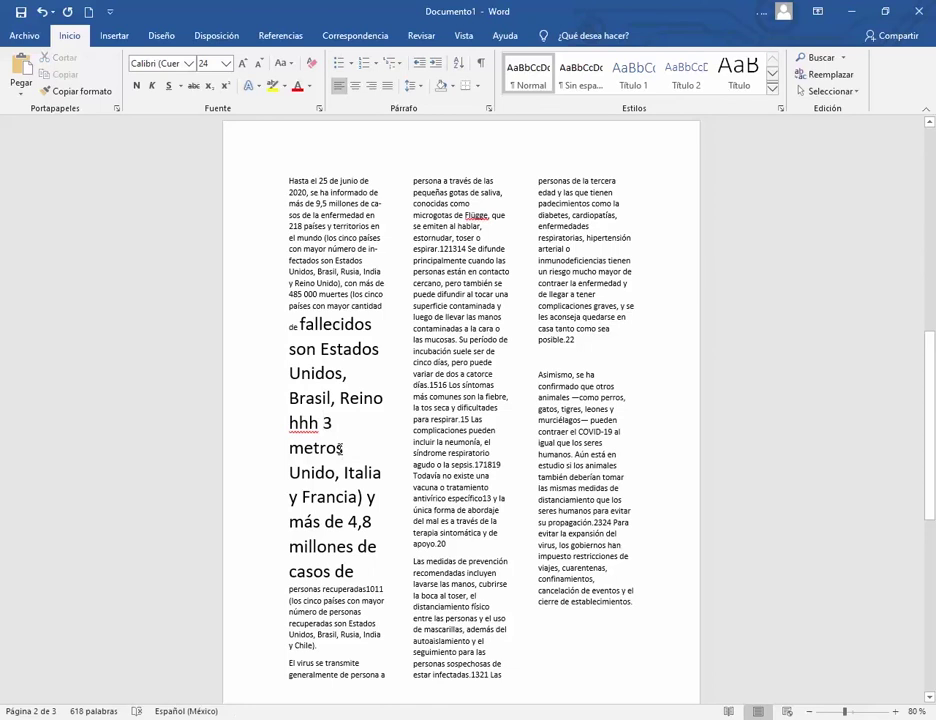
pyautogui.hotkey('ctrl', 'z')
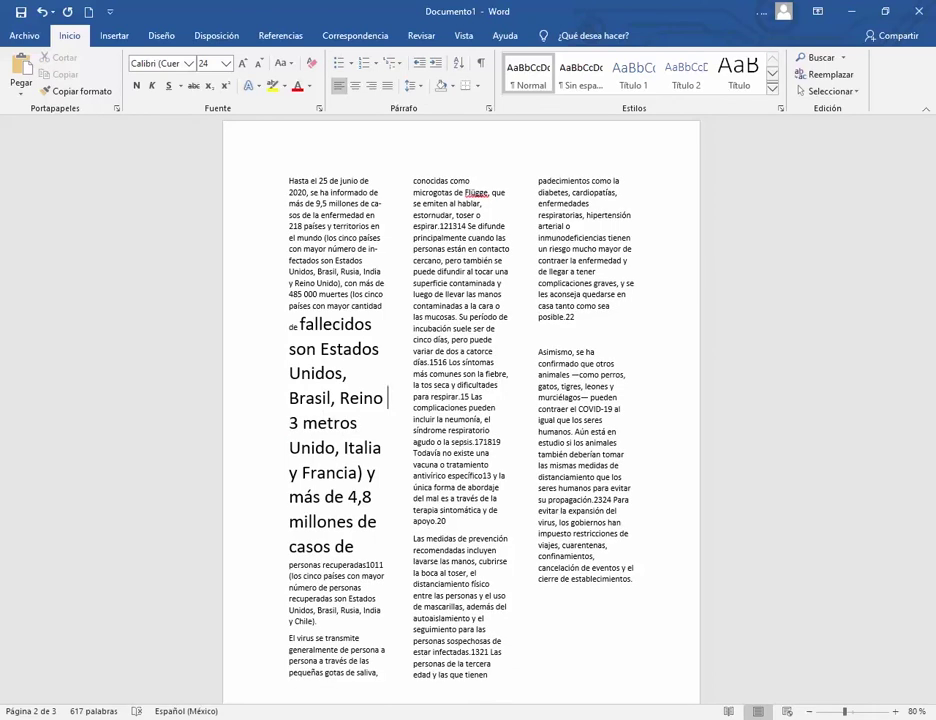
# - Switch to the MOS 2016 study guide in Foxit PhantomPDF and read the instruction for inserting a nonbreaking space
pyautogui.click(308, 718)
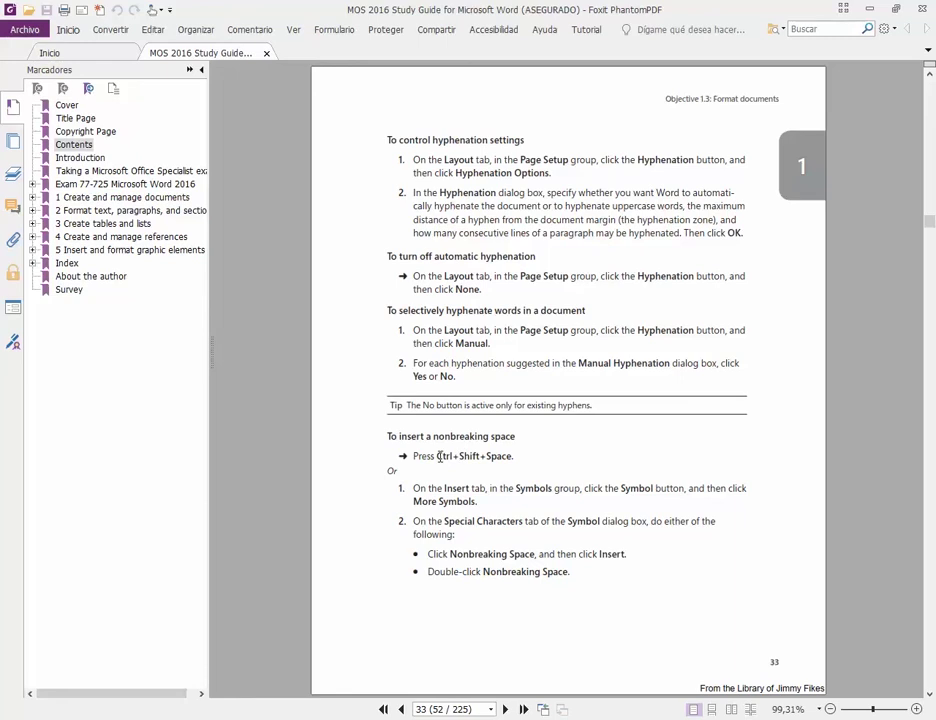
pyautogui.moveTo(437, 456); pyautogui.dragTo(517, 457)
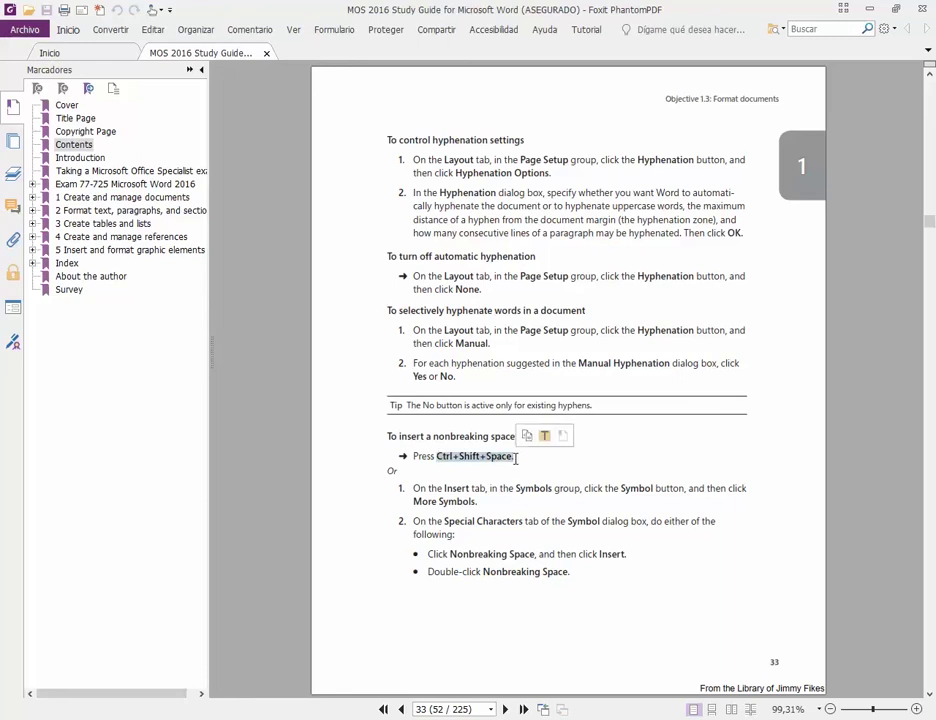
pyautogui.click(485, 457)
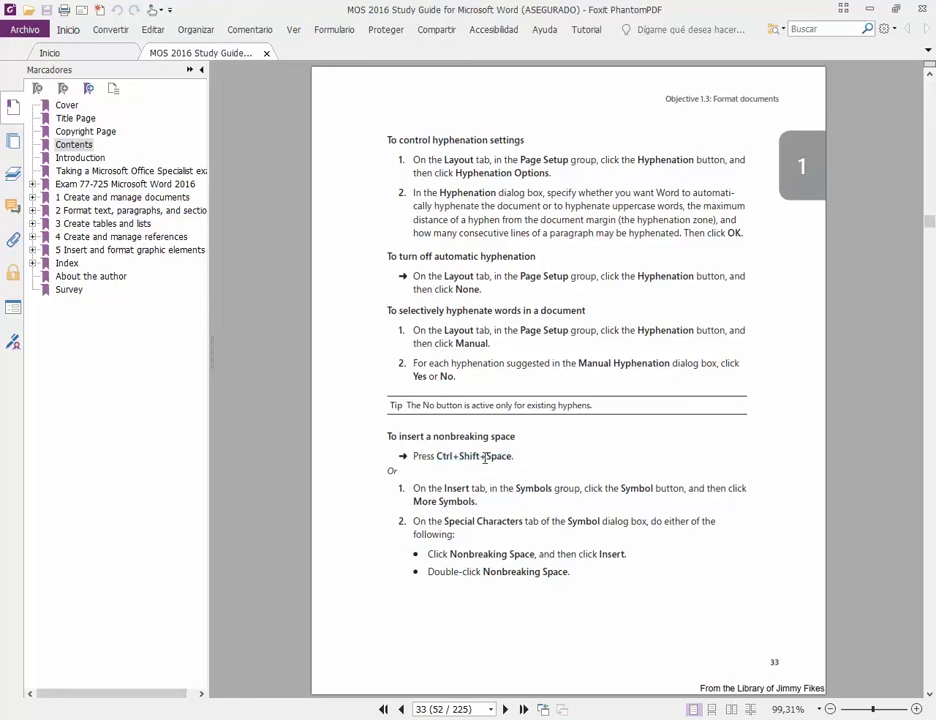
# - Find and open the Windows on-screen keyboard to view the keys for a nonbreaking space, and close it again
pyautogui.press('super')
pyautogui.write('tecl')
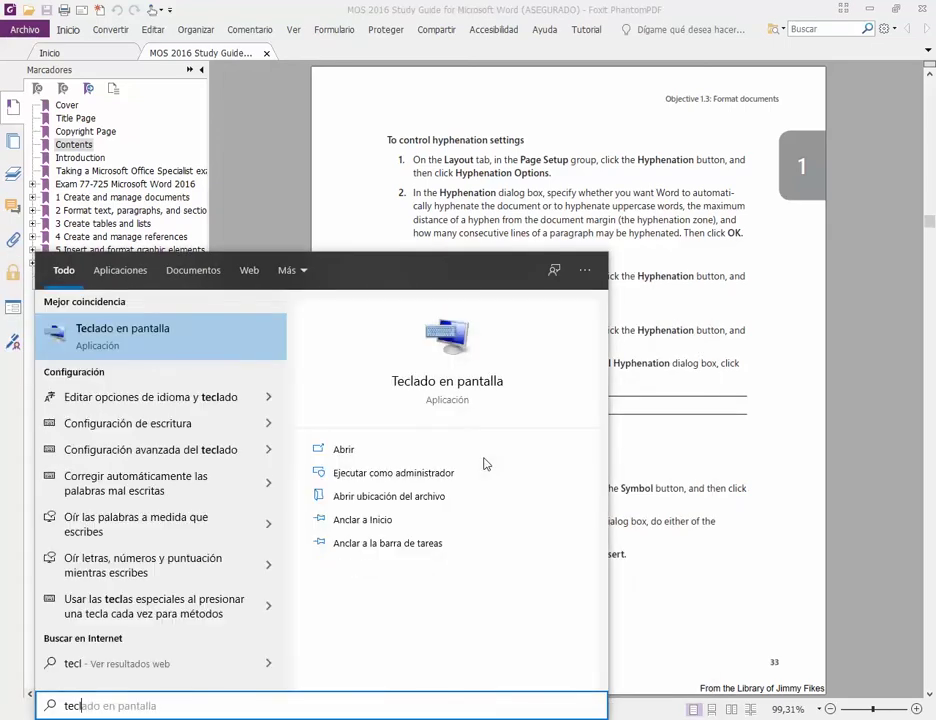
pyautogui.click(132, 328)
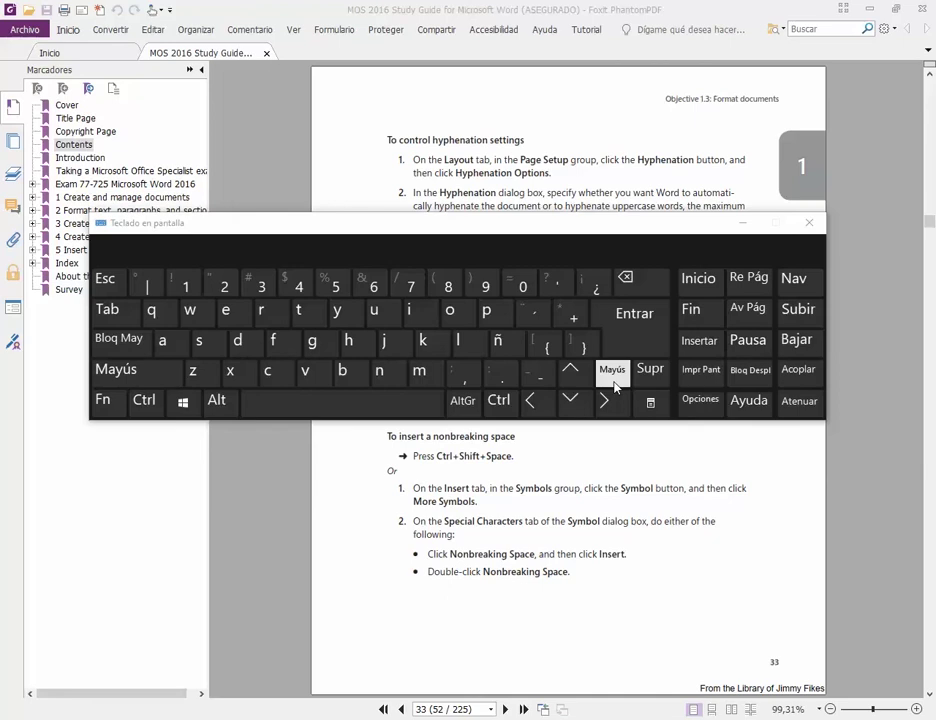
pyautogui.click(805, 220)
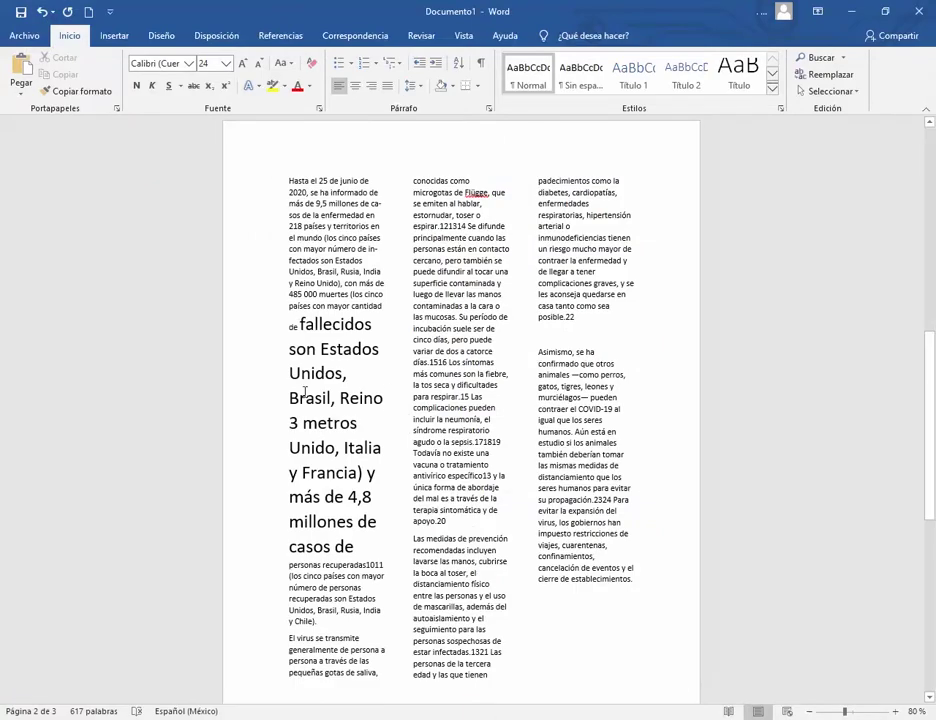
# - In the Word document, replace the regular space between "3" and "metros" with a nonbreaking space
pyautogui.click(302, 423)
pyautogui.press('BackSpace')
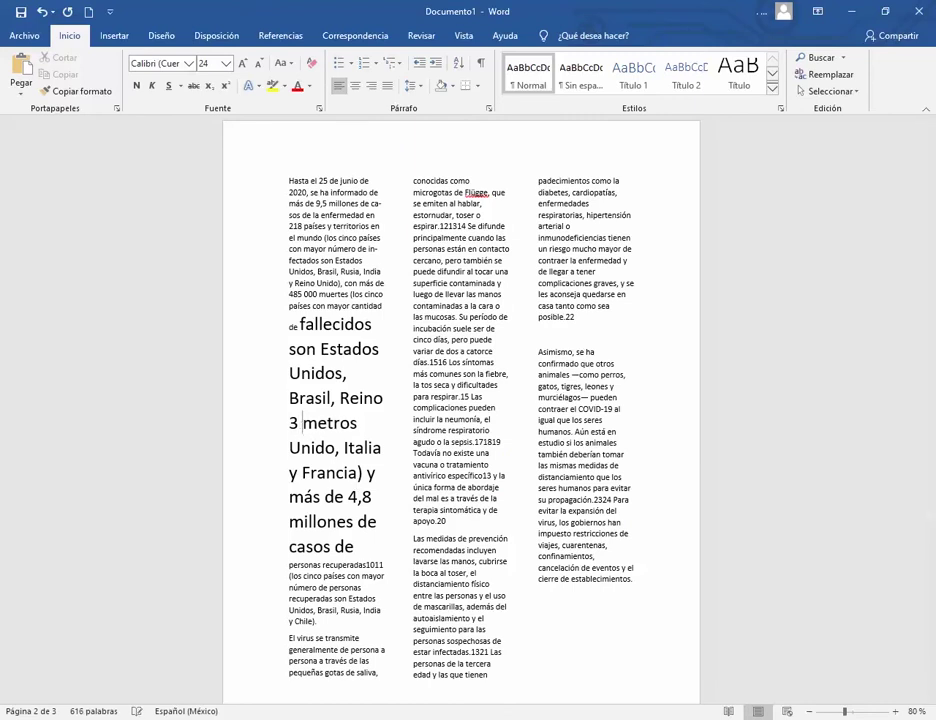
pyautogui.hotkey('shift', 'Left')
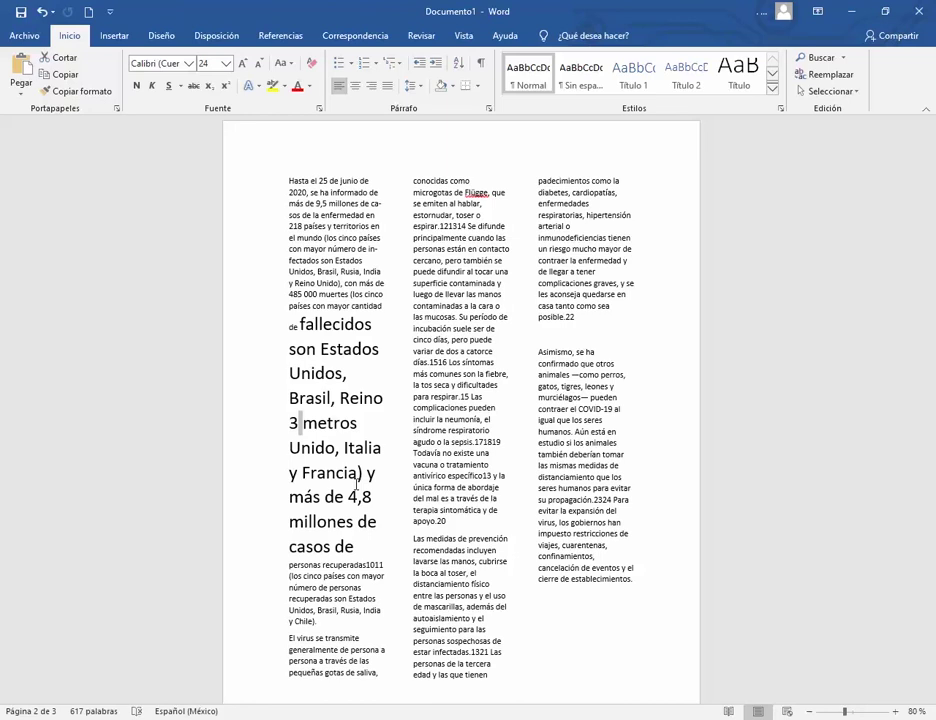
pyautogui.press('BackSpace')
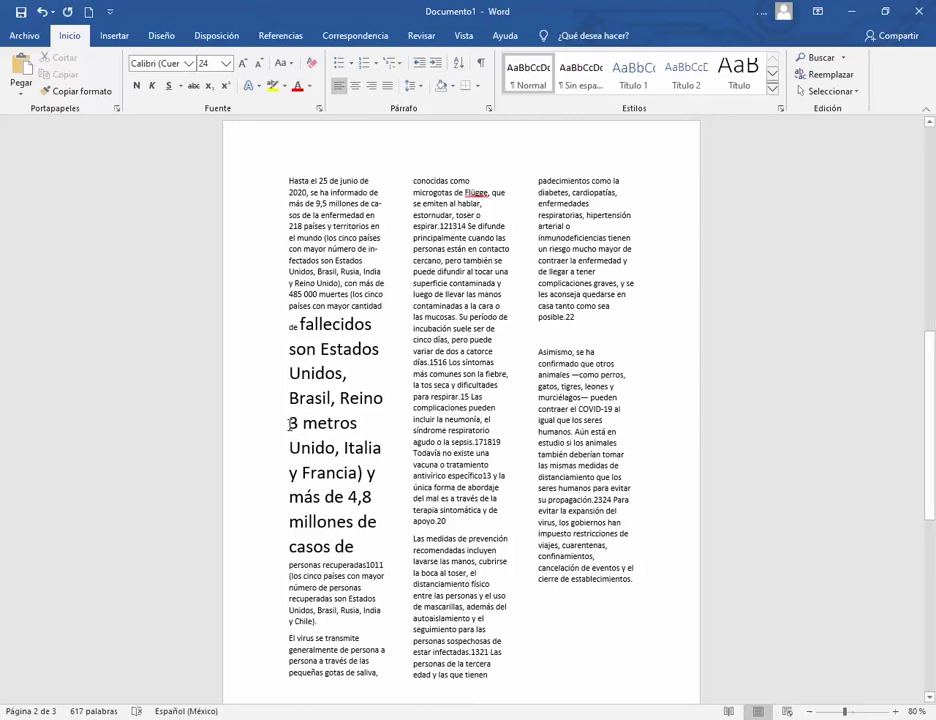
# - Try pushing "3 metros" along its line with the filler text "h h h", and trim the filler back to a single "h"
pyautogui.click(289, 423)
pyautogui.write('h h h')
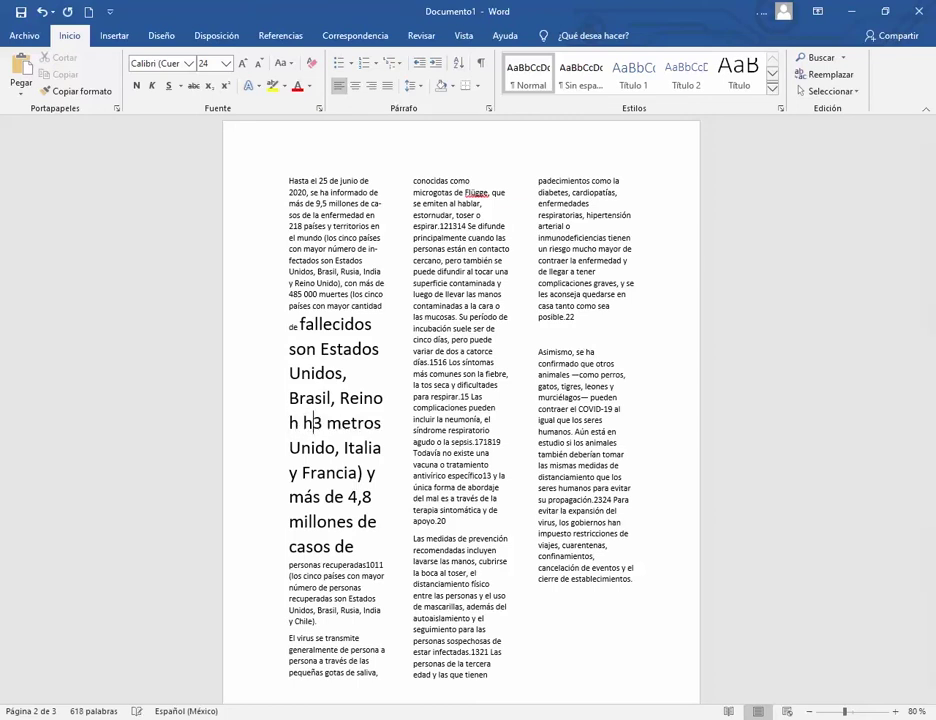
pyautogui.press('Return')
pyautogui.press('BackSpace')
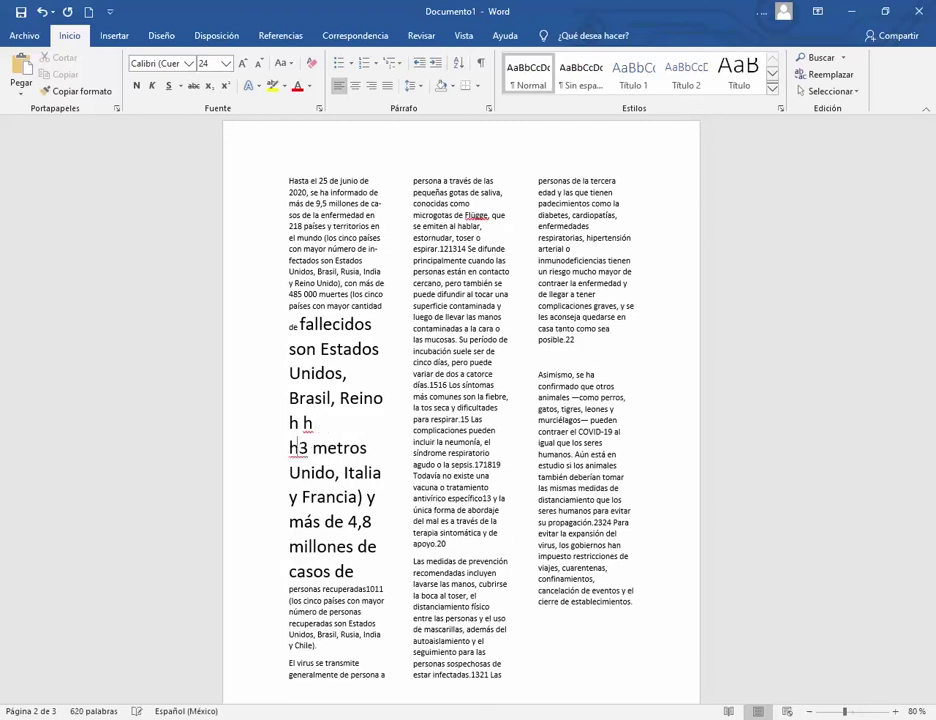
pyautogui.press('BackSpace')
pyautogui.press('BackSpace')
pyautogui.press('BackSpace')
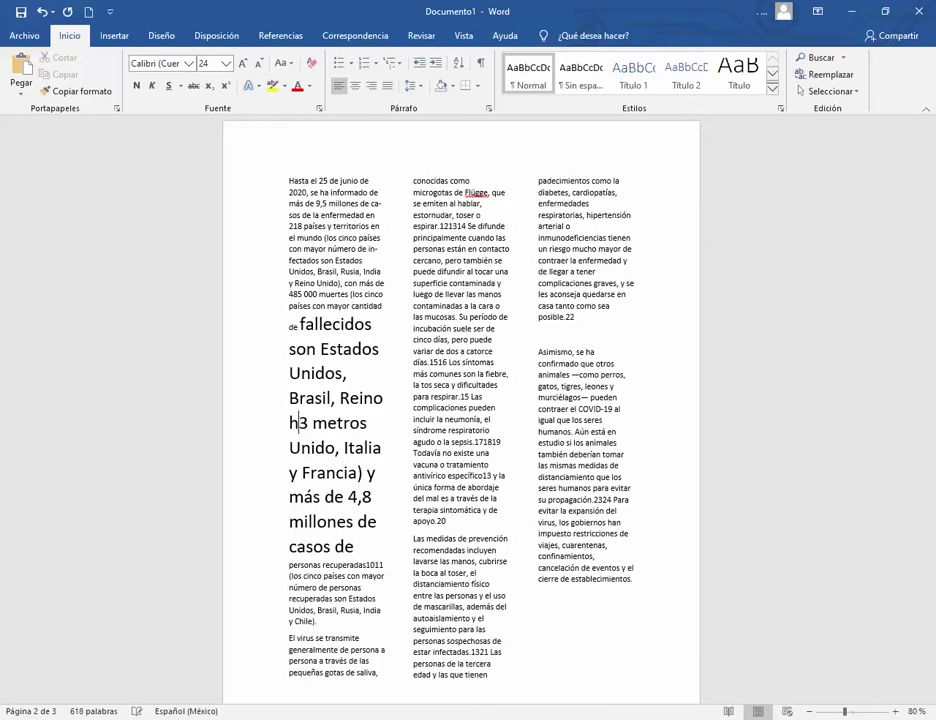
# - Test the line wrapping of "3 metros" by adding unspaced "h" characters and a manual line break before it, and delete them
pyautogui.write('hhh')
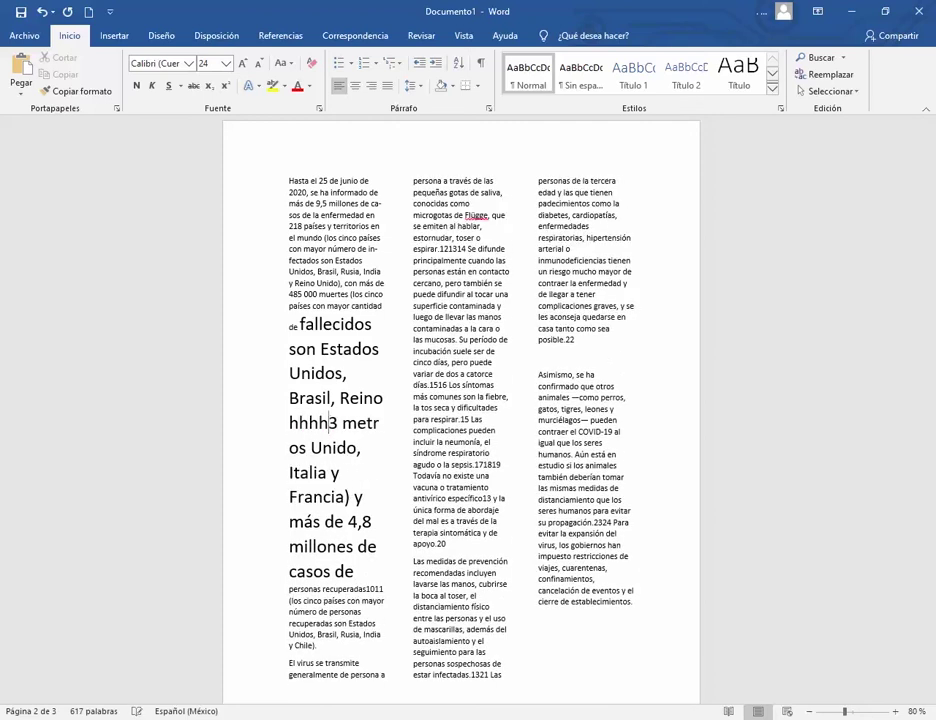
pyautogui.write('hh')
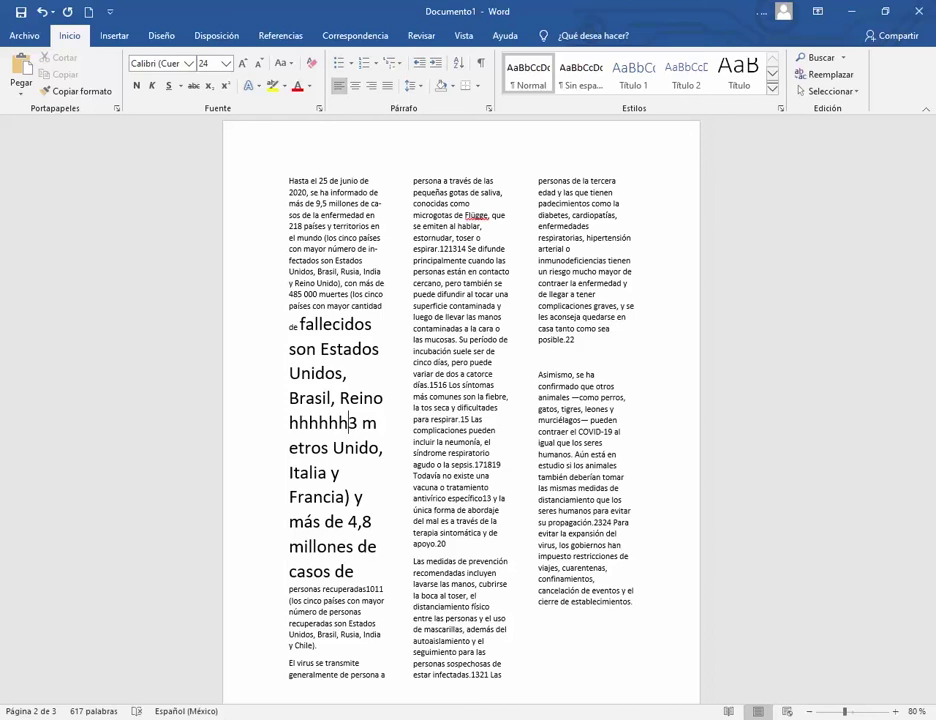
pyautogui.write('h')
pyautogui.hotkey('shift', 'Return')
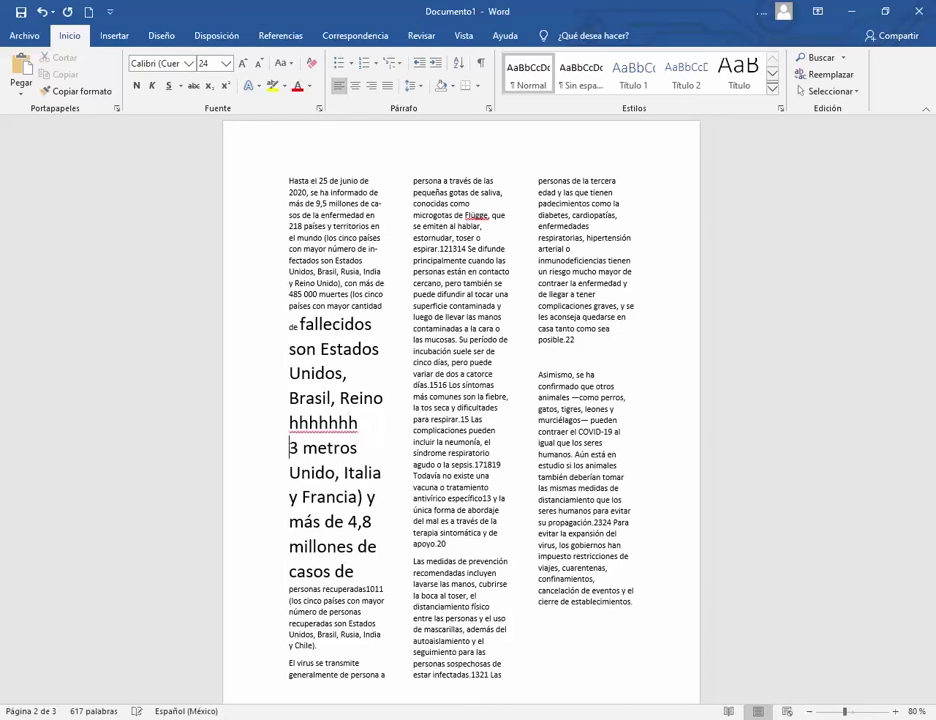
pyautogui.press('BackSpace')
pyautogui.press('BackSpace')
pyautogui.press('BackSpace')
pyautogui.press('BackSpace')
pyautogui.press('BackSpace')
pyautogui.press('BackSpace')
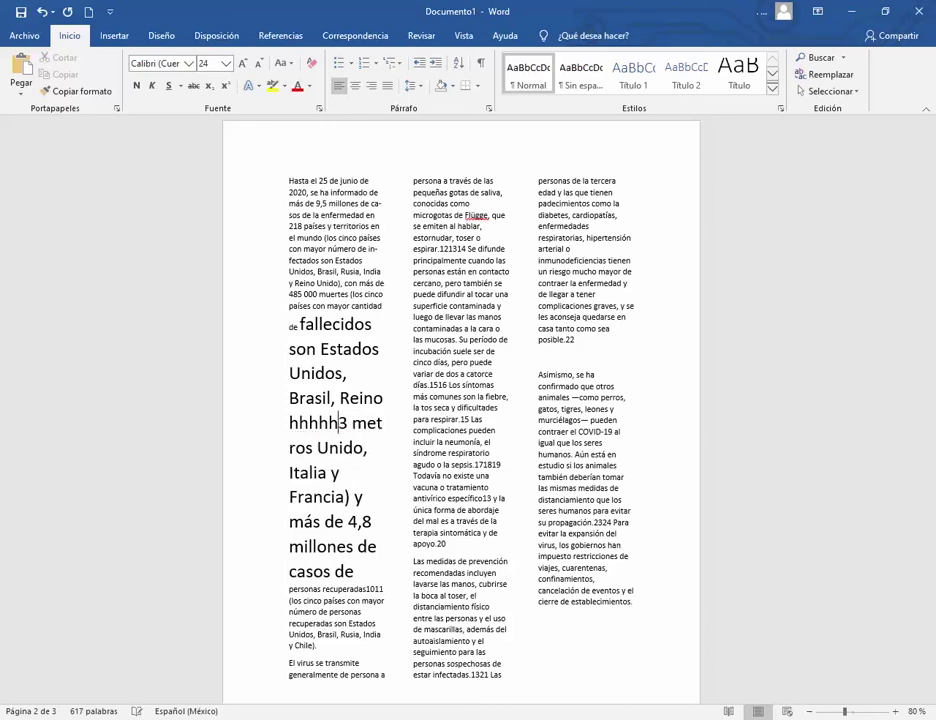
# - Place the filler text "hh h" before "3 metros" and check that the phrase moves to the following line as one unit
pyautogui.write('h')
pyautogui.hotkey('shift', 'Return')
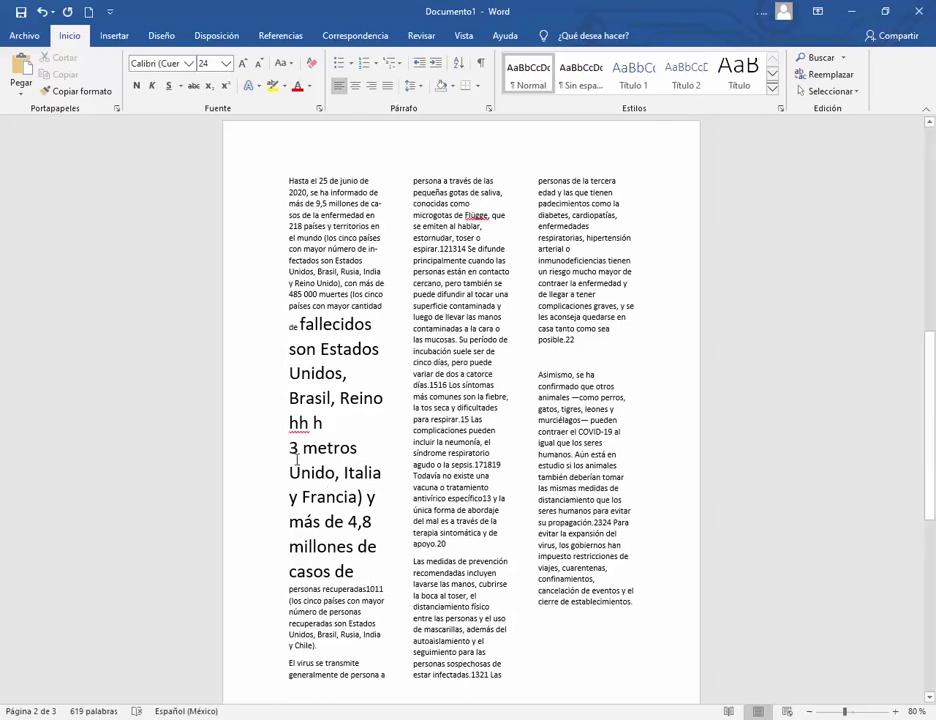
pyautogui.moveTo(289, 448); pyautogui.dragTo(361, 450)
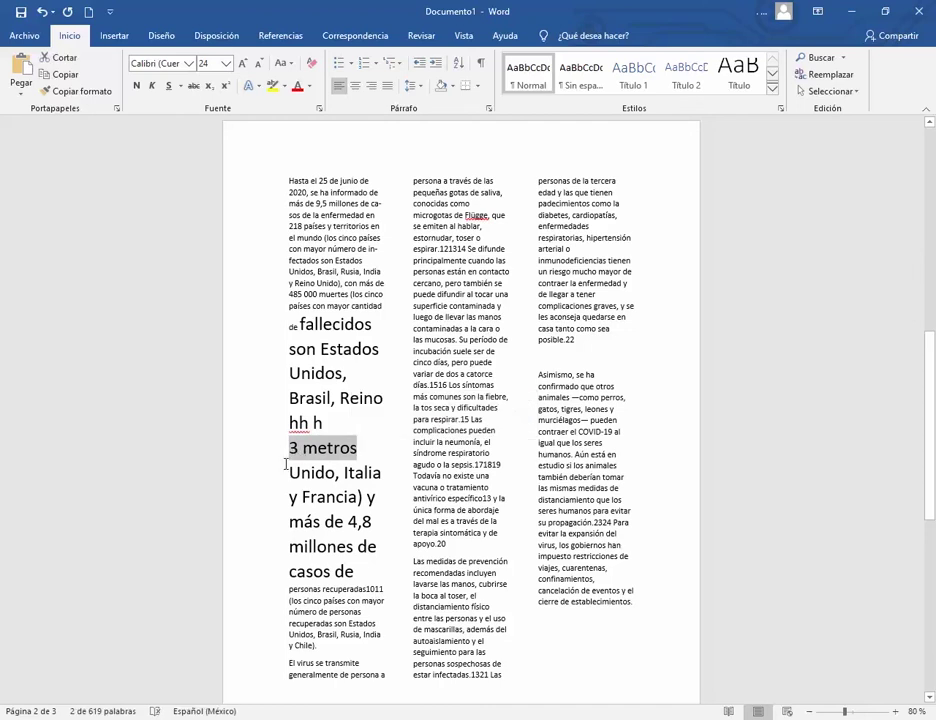
pyautogui.click(359, 398)
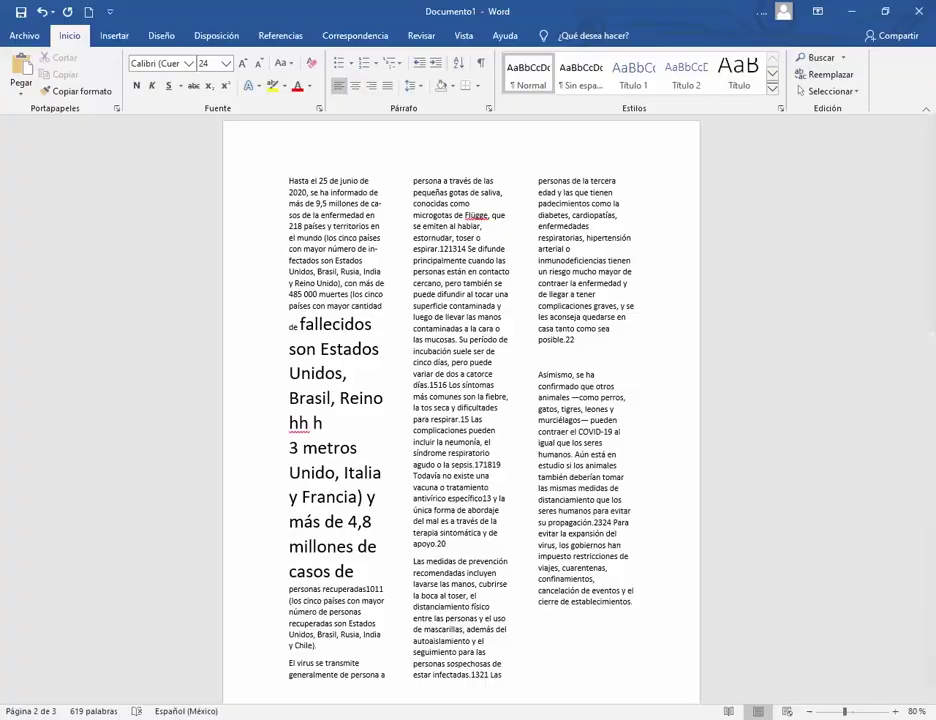
# - Switch to the MOS 2016 study guide in Foxit PhantomPDF and read the symbol-based method for inserting a nonbreaking space
pyautogui.hotkey('alt', 'Tab')
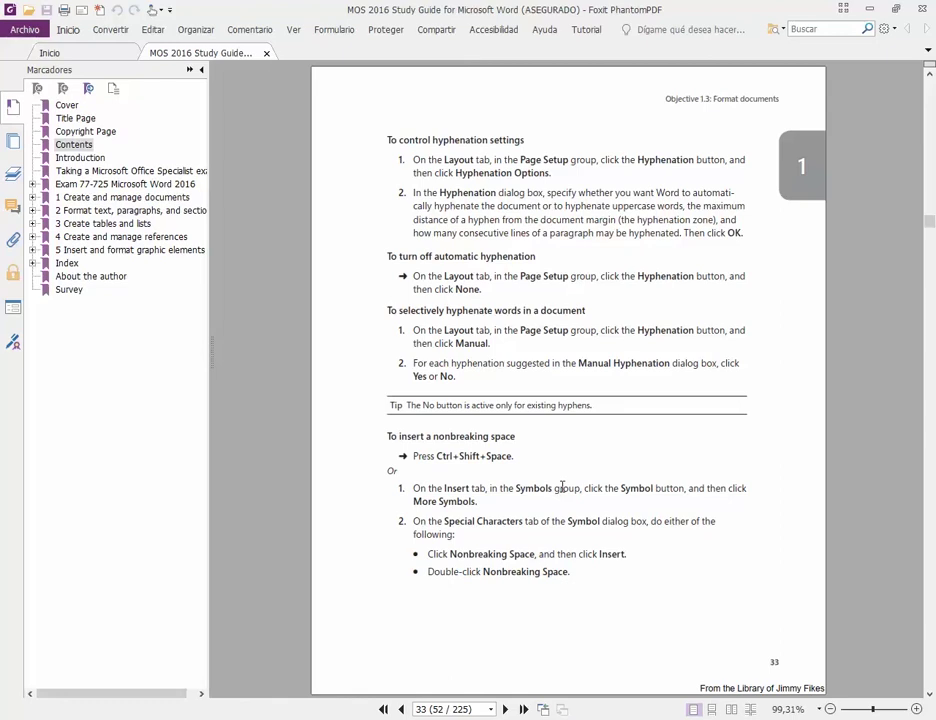
pyautogui.doubleClick(458, 488)
# - Return to the Word document and insert the special character "Espacio de no separación" at the cursor inside "Reino"
pyautogui.moveTo(340, 719)
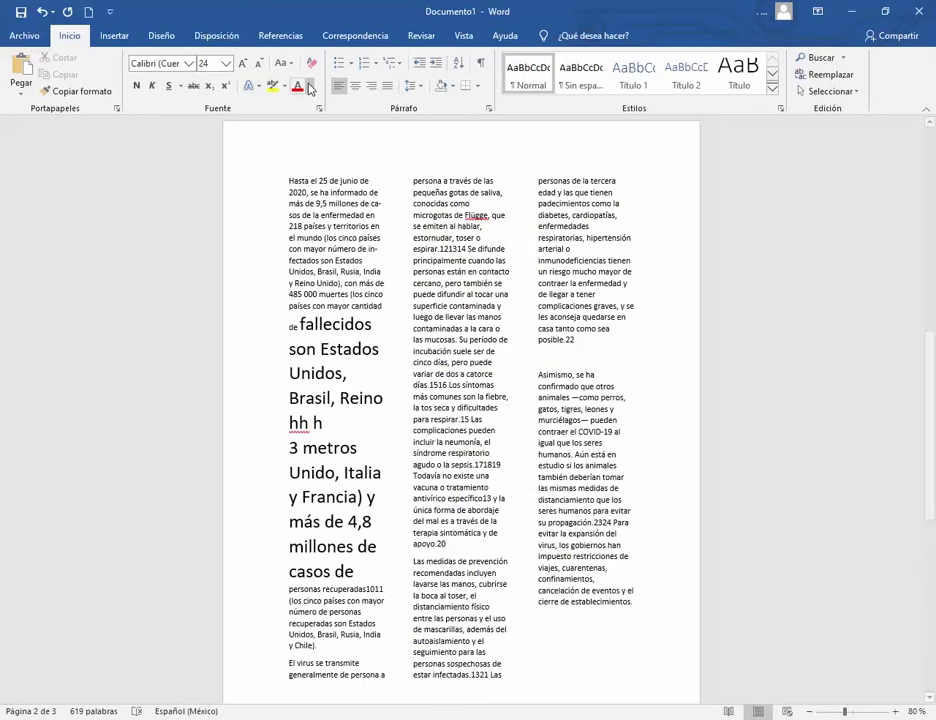
pyautogui.click(114, 37)
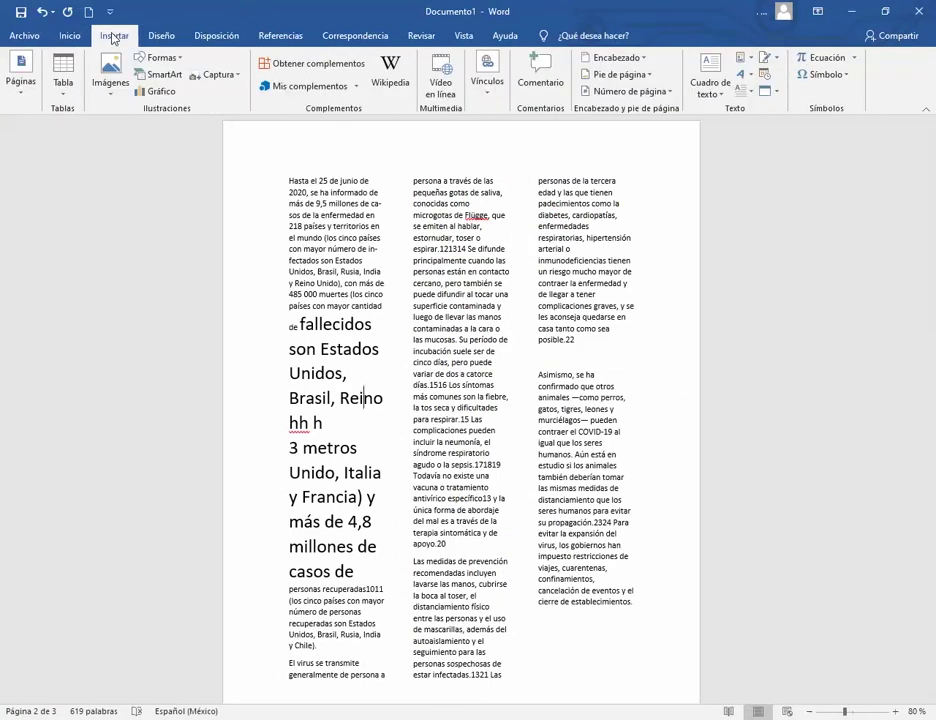
pyautogui.click(847, 78)
pyautogui.click(845, 180)
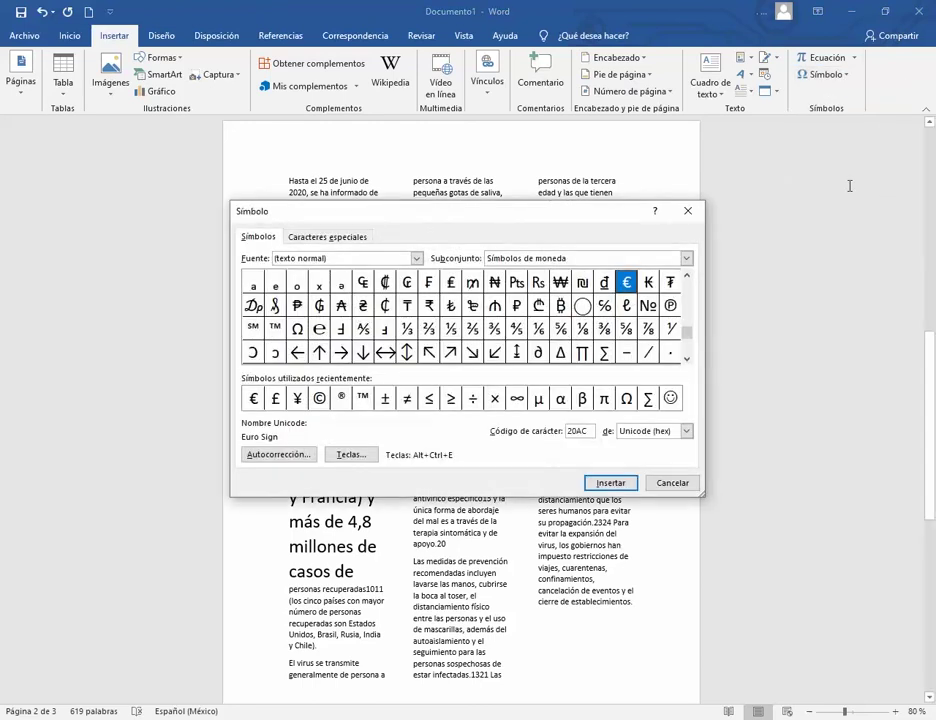
pyautogui.click(340, 239)
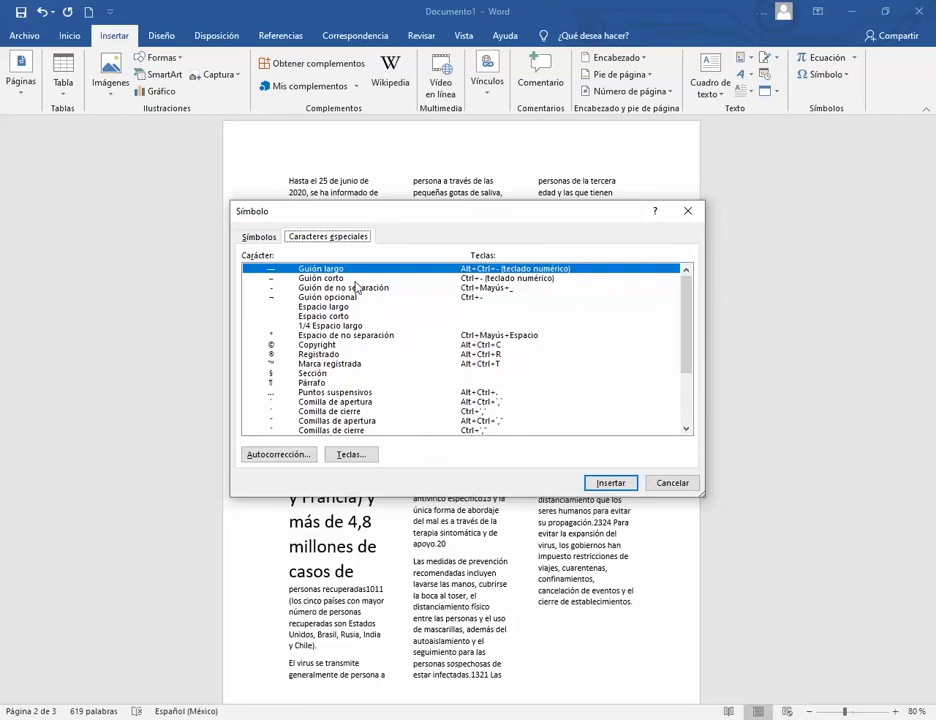
pyautogui.click(367, 336)
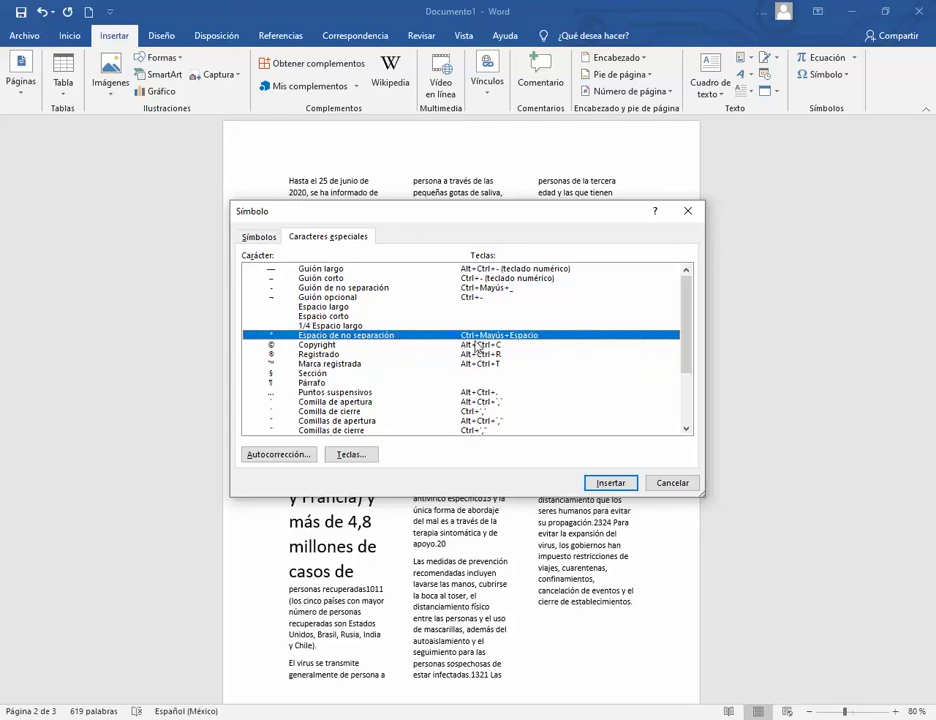
pyautogui.click(604, 484)
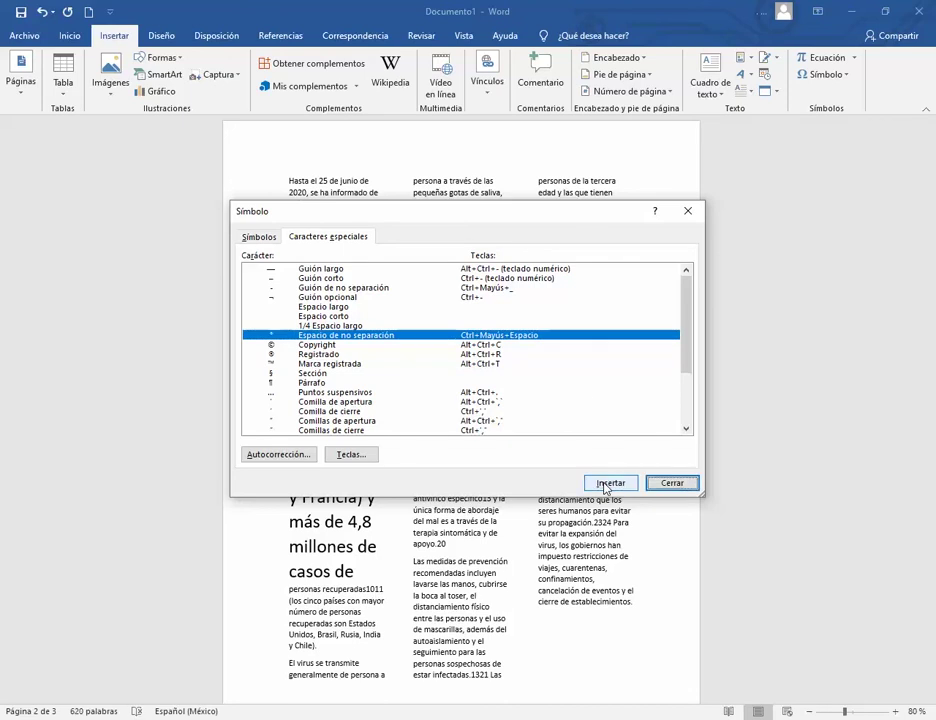
# - Replace the regular space between "casos" and "de" with the special character "Espacio de no separación", and close the Símbolo dialog
pyautogui.click(331, 572)
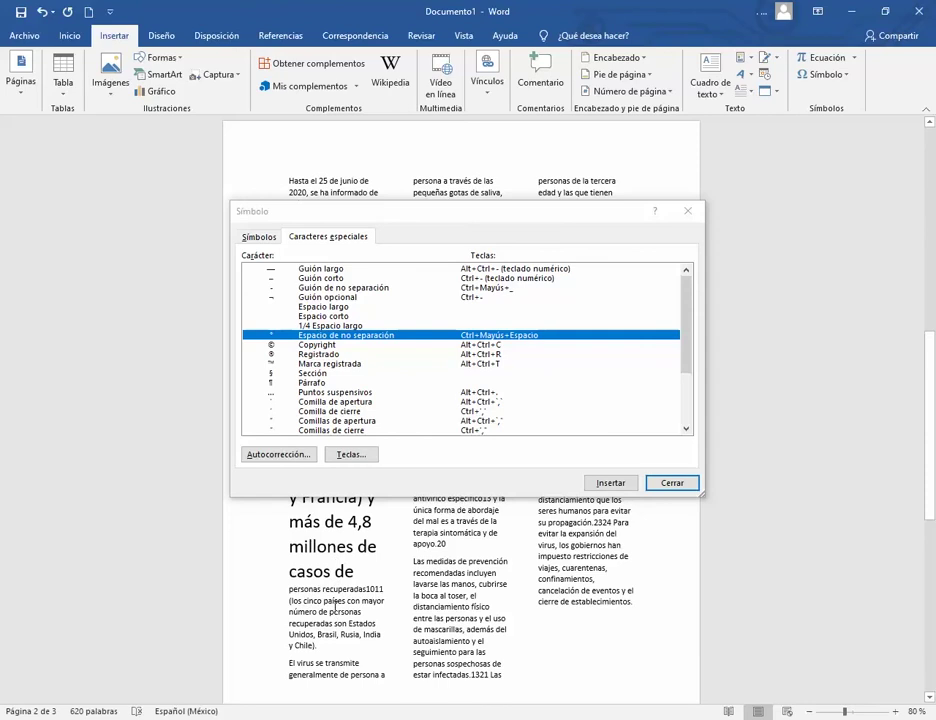
pyautogui.press('BackSpace')
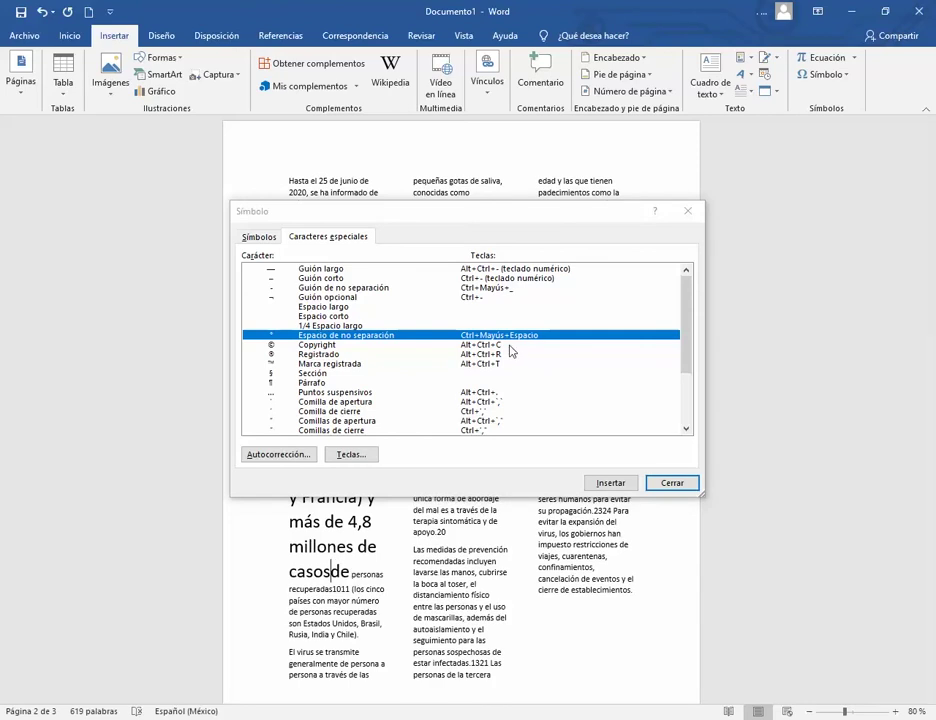
pyautogui.click(610, 483)
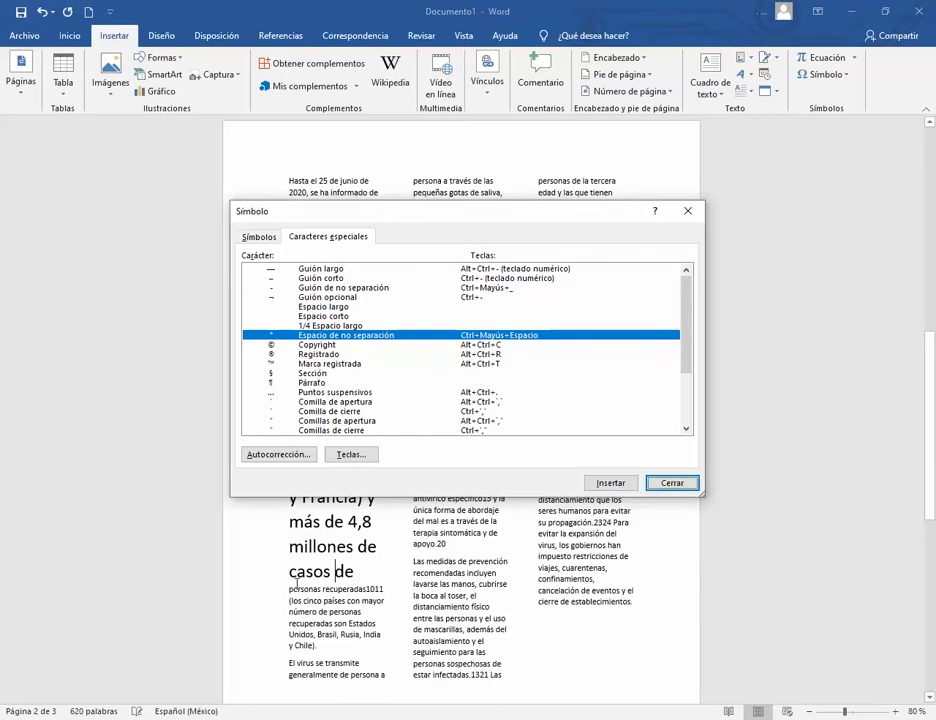
pyautogui.click(698, 220)
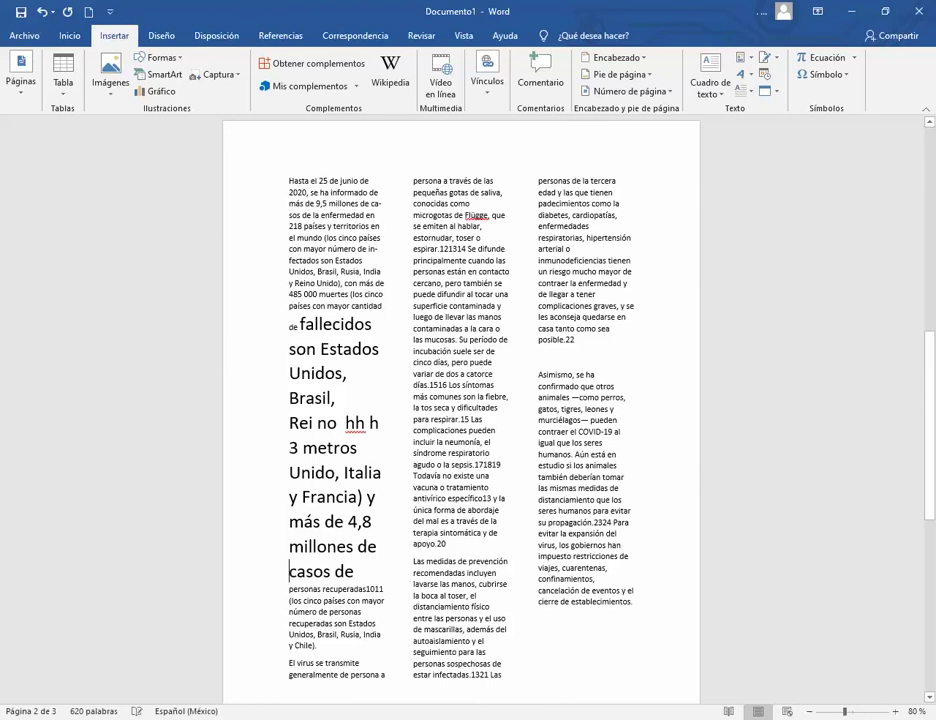
# - Add "j" filler text before "casos de", ending with "jj jj j j", to test whether the phrase wraps as one unit
pyautogui.write('jj')
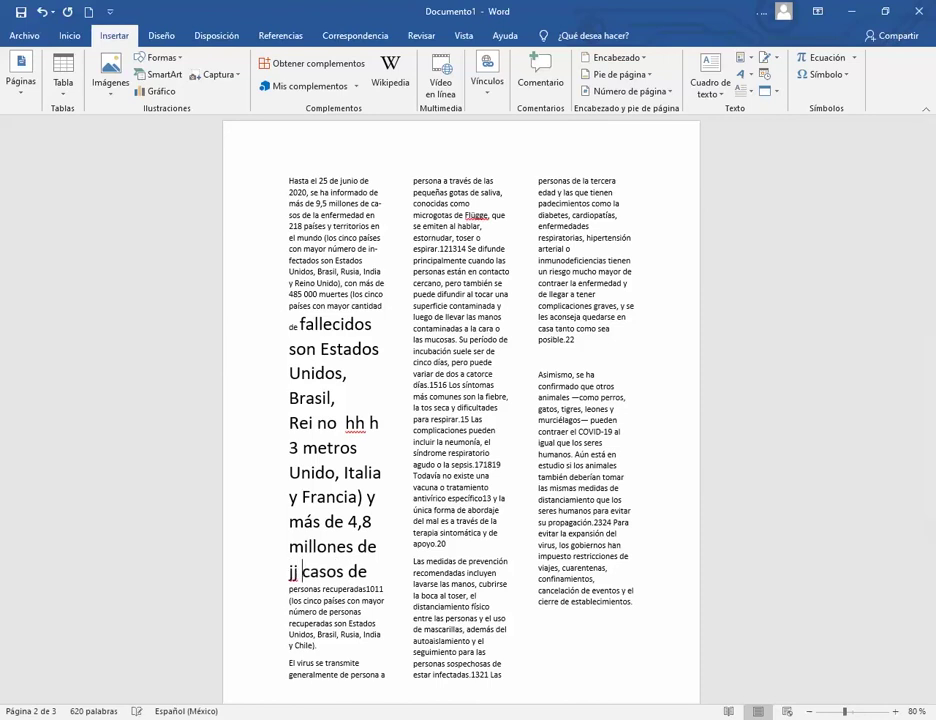
pyautogui.write(' jj jj')
pyautogui.press('Return')
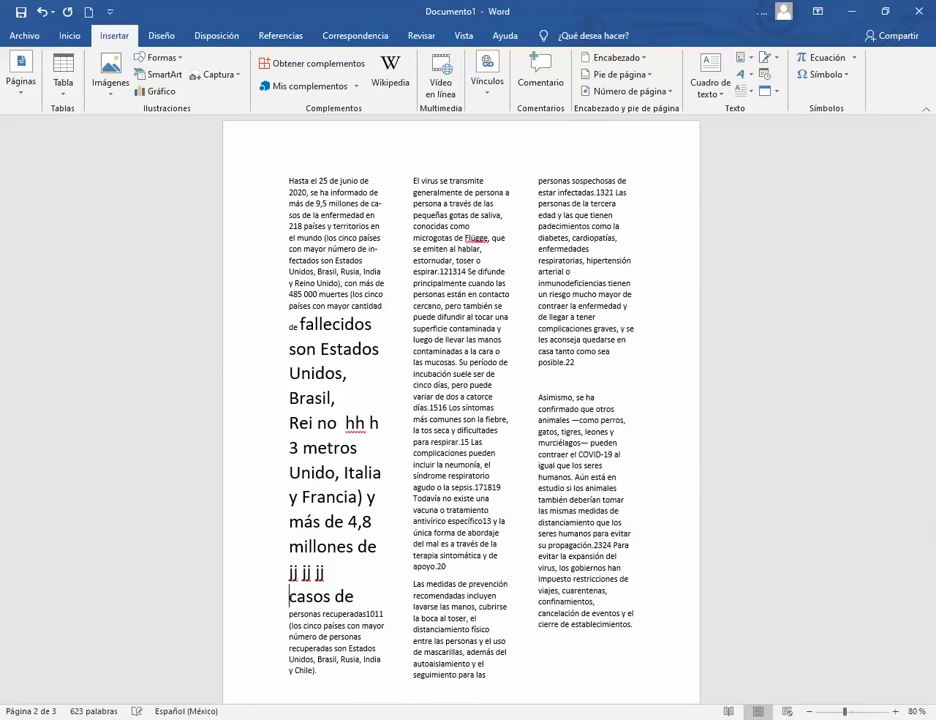
pyautogui.press('BackSpace')
pyautogui.press('BackSpace')
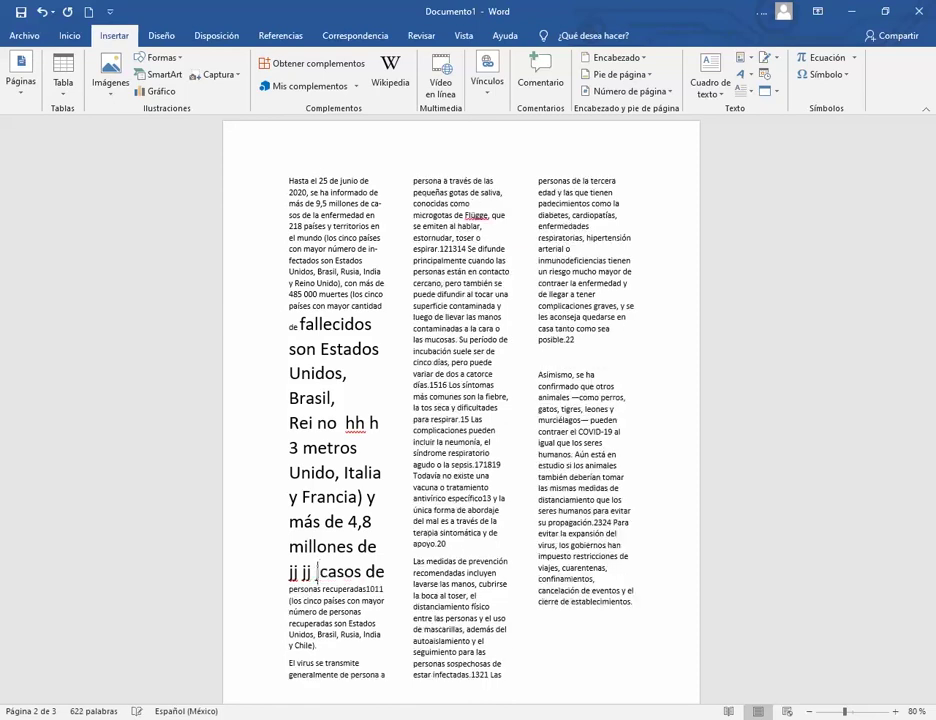
pyautogui.press('BackSpace')
pyautogui.write('jj  j j')
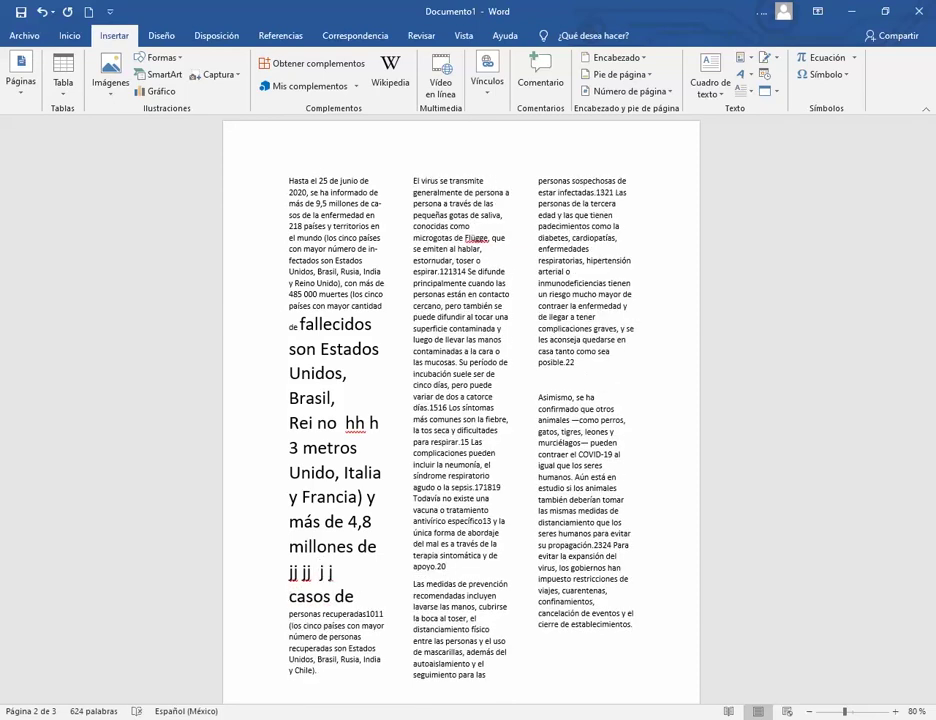
# - Delete the filler text before "casos de" back to "jj"
pyautogui.press('BackSpace')
pyautogui.press('BackSpace')
pyautogui.press('BackSpace')
pyautogui.press('BackSpace')
pyautogui.press('BackSpace')
pyautogui.press('BackSpace')
pyautogui.press('BackSpace')
pyautogui.press('BackSpace')
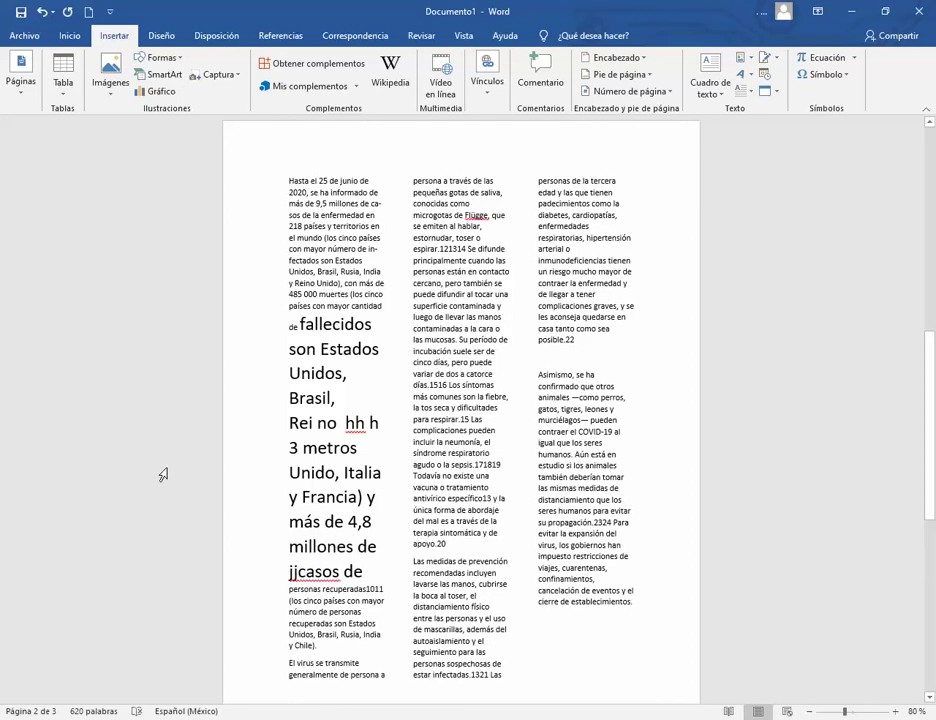
# - Switch to the MOS 2016 study guide in Foxit PhantomPDF and open the "Apply document themes" section from the table of contents
pyautogui.hotkey('alt', 'Tab')
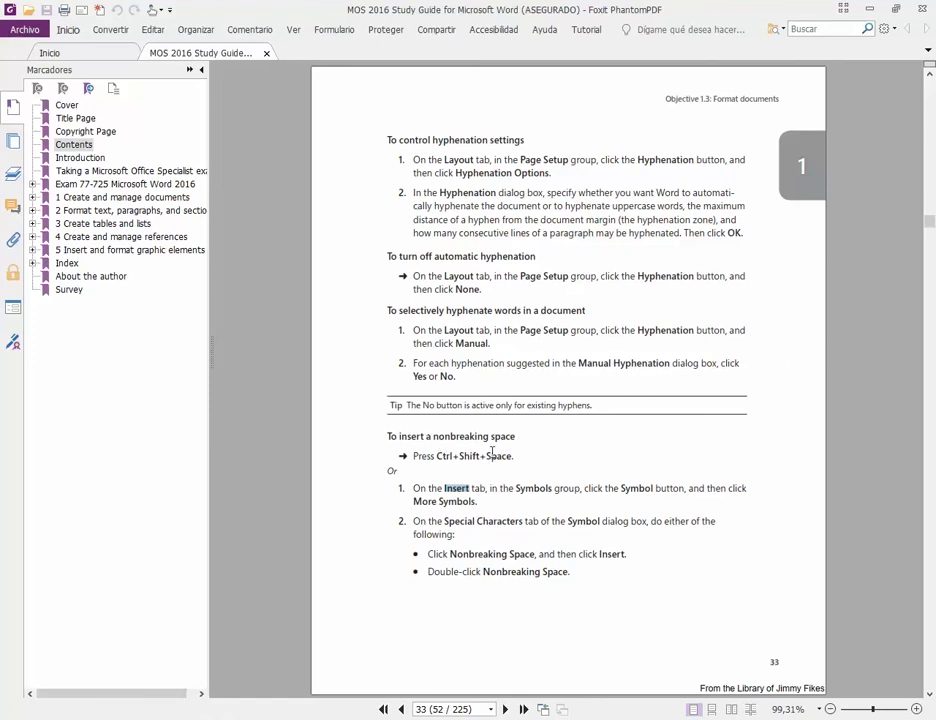
pyautogui.click(74, 144)
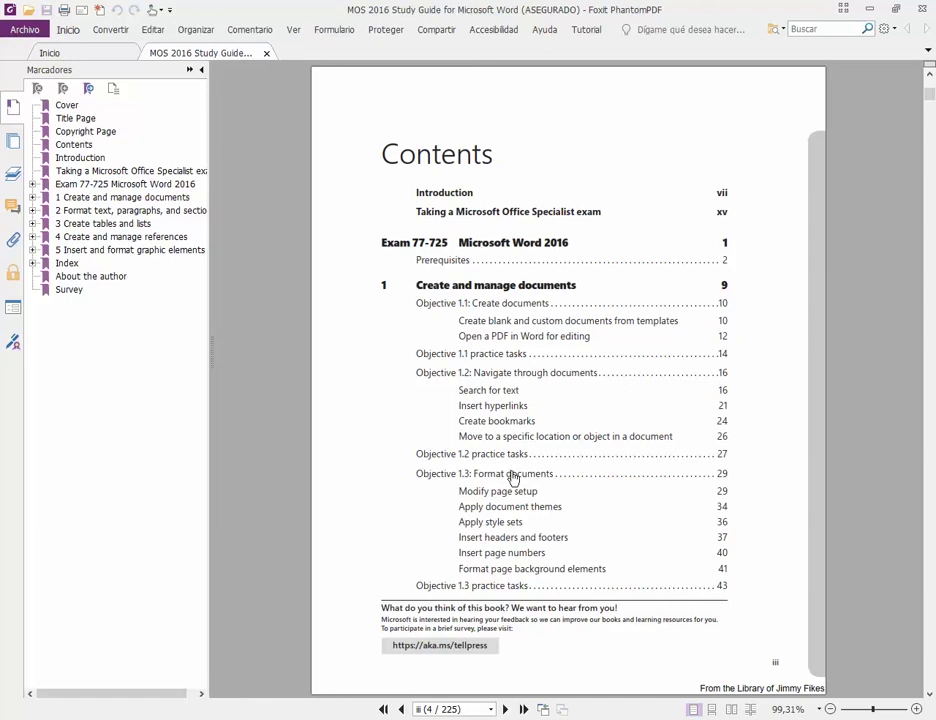
pyautogui.click(547, 514)
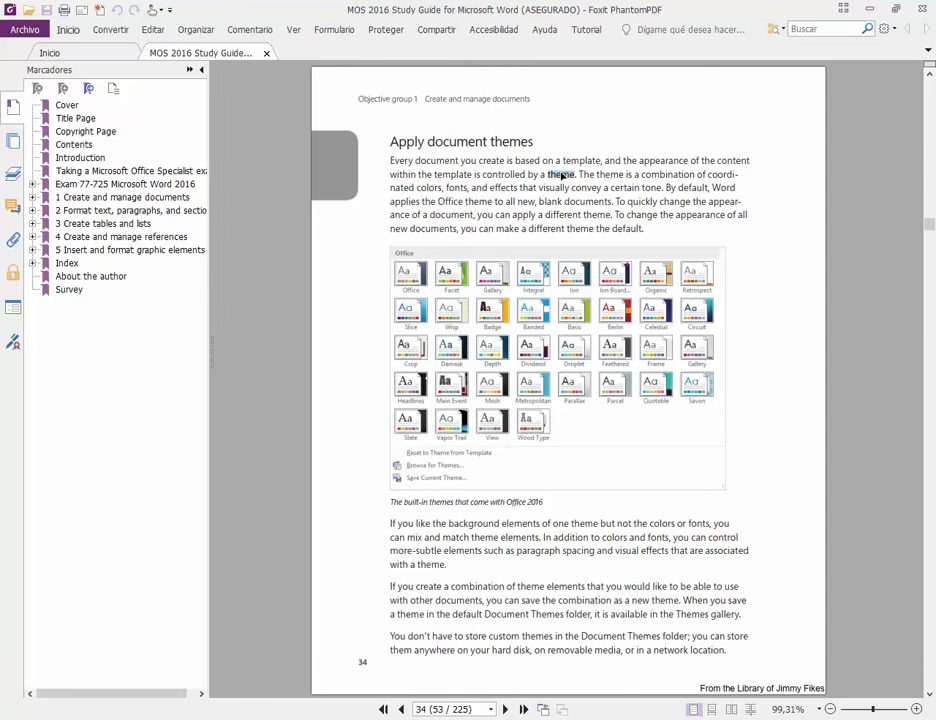
# - Read the description of document themes on page 34 and the instructions for applying a theme on page 35
pyautogui.doubleClick(561, 175)
pyautogui.doubleClick(456, 187)
pyautogui.click(573, 187)
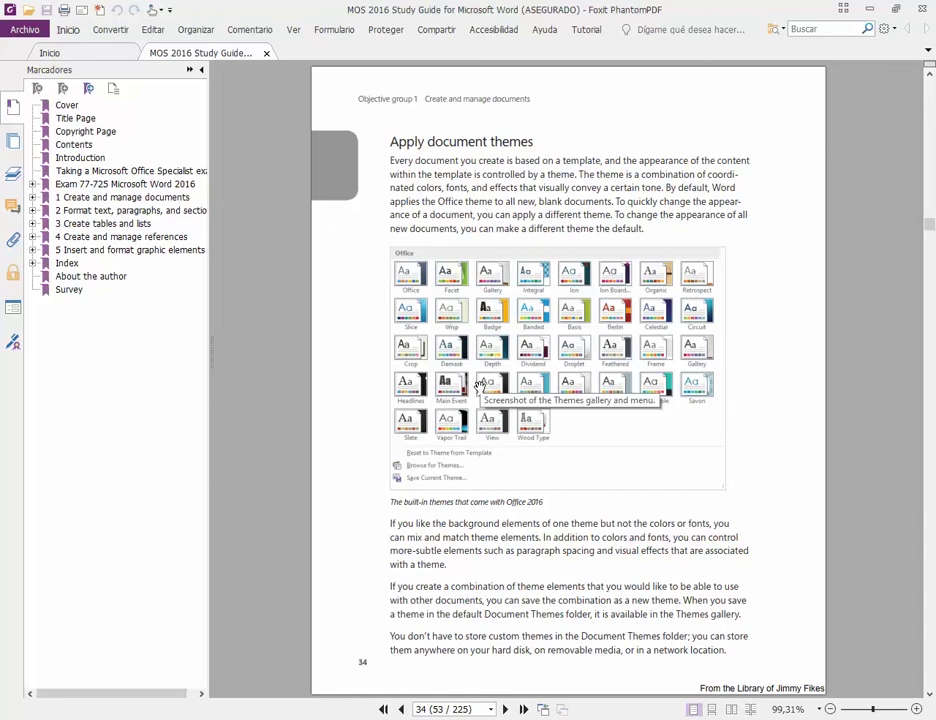
pyautogui.scroll(-2, 478, 385)
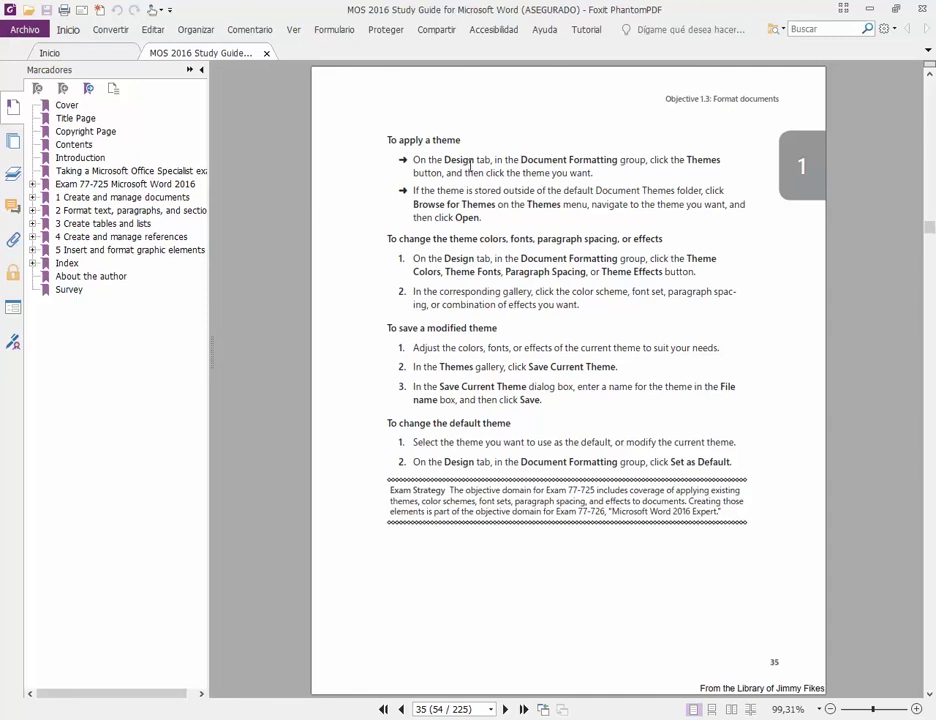
pyautogui.moveTo(469, 160); pyautogui.dragTo(512, 173)
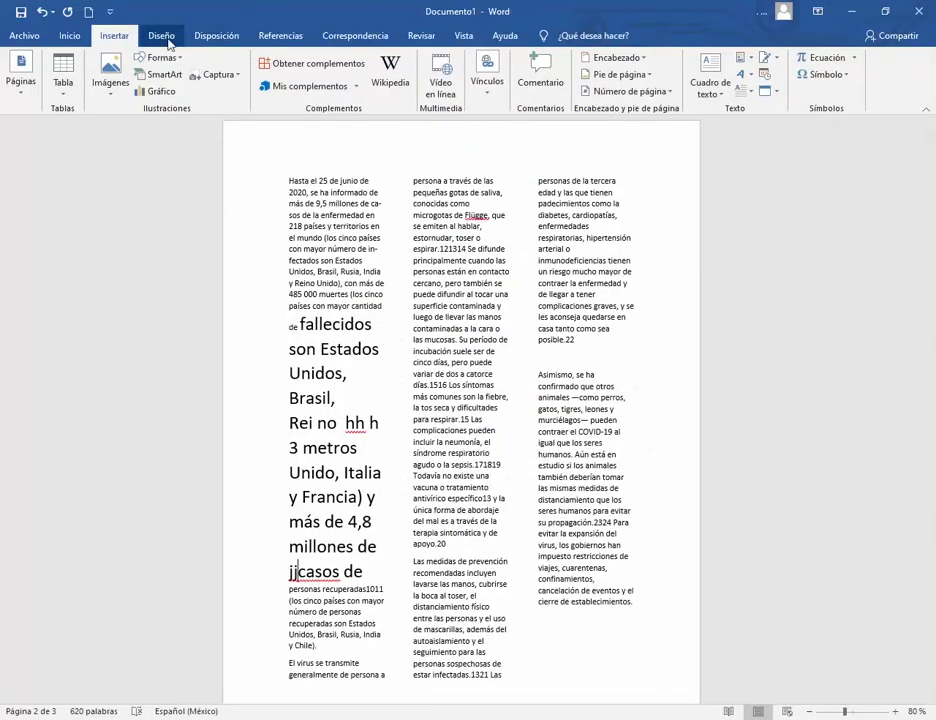
# - Look over the gallery of document themes and close it without choosing one
pyautogui.click(162, 36)
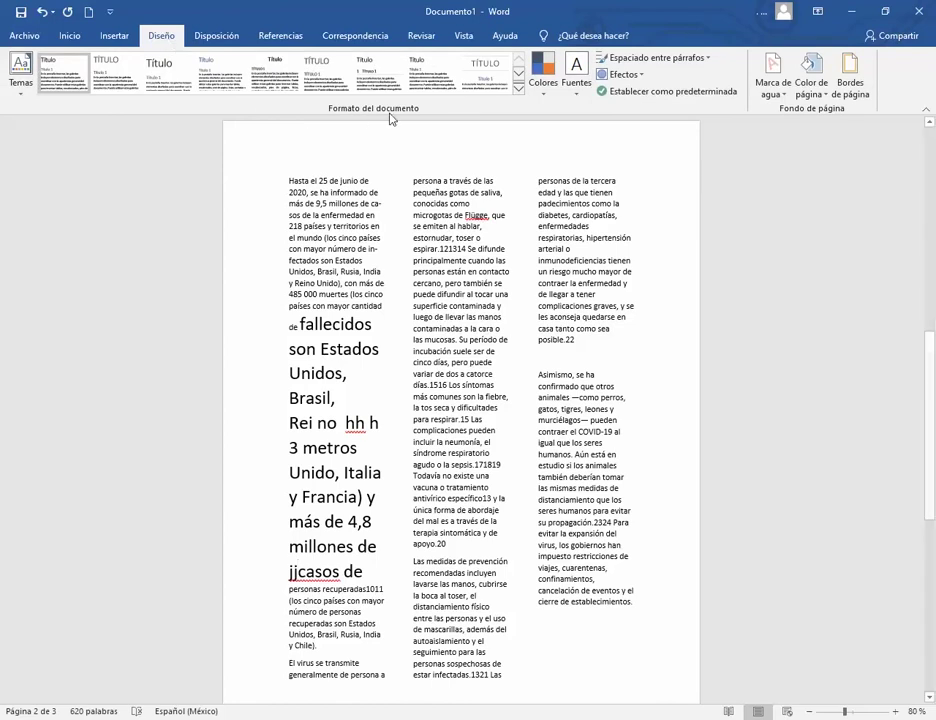
pyautogui.click(19, 92)
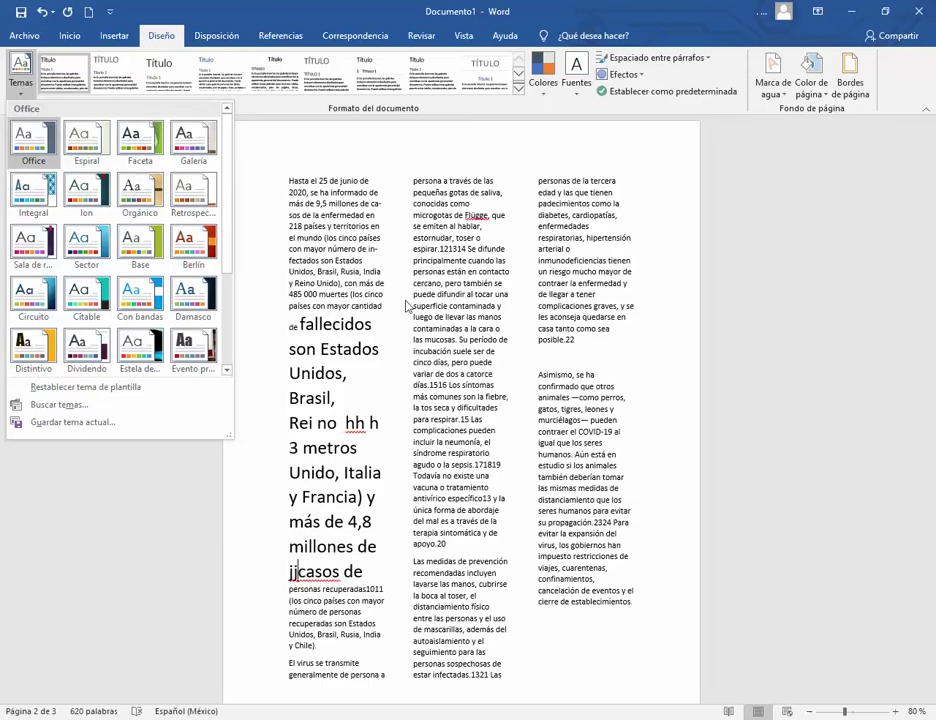
pyautogui.click(299, 225)
# - Add a "TITULO" line above the paragraph "Hasta el 25 de junio de 2020" and apply the Título style
pyautogui.press('Return')
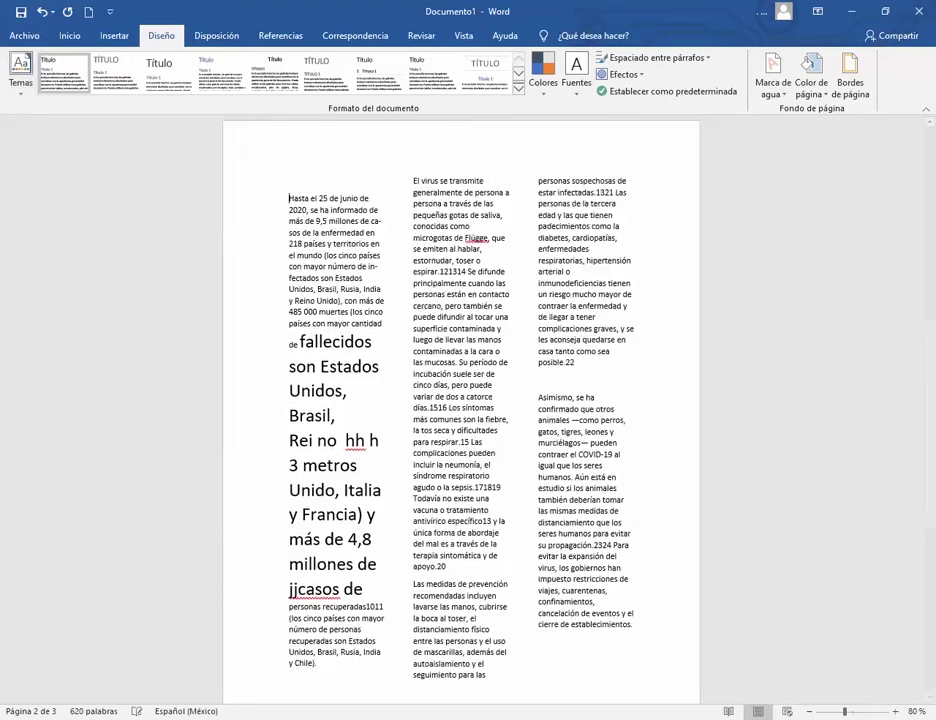
pyautogui.press('Up')
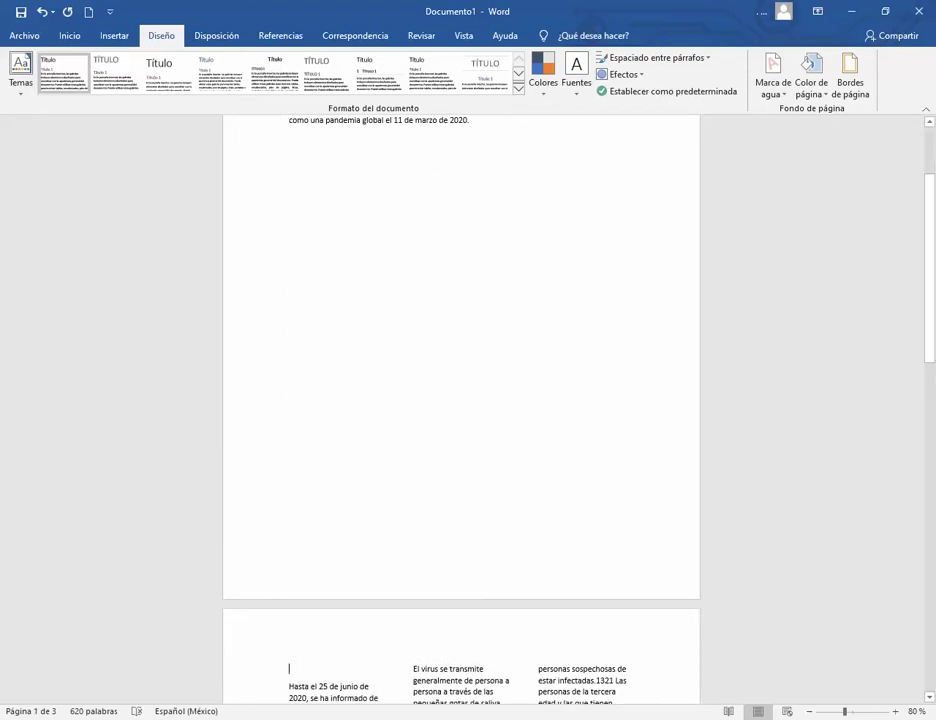
pyautogui.scroll(-3, 324, 260)
pyautogui.press('Return')
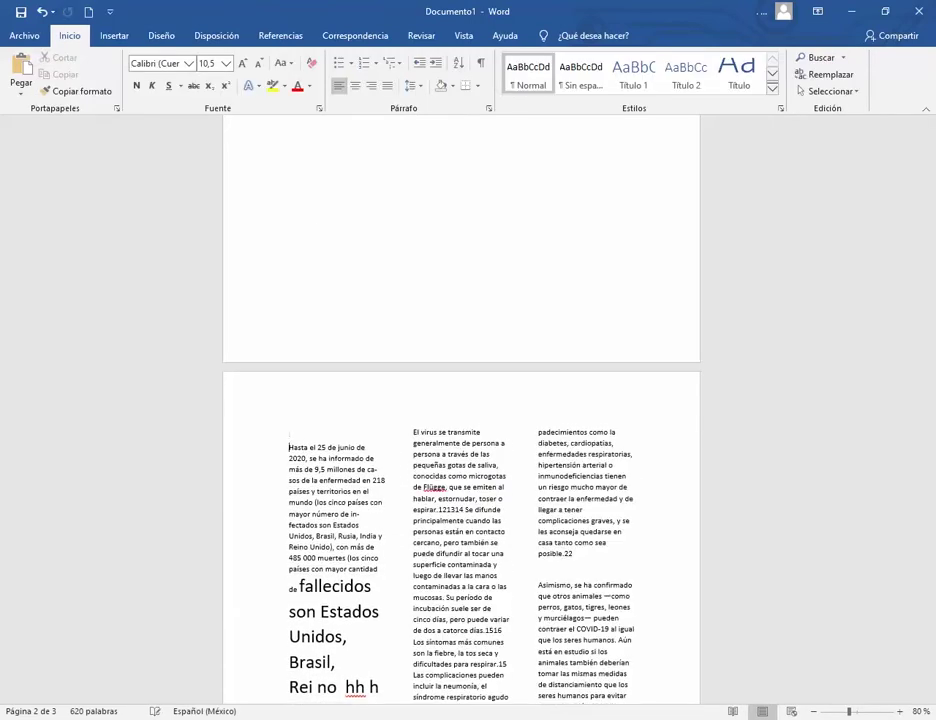
pyautogui.press('Up')
pyautogui.doubleClick(300, 432)
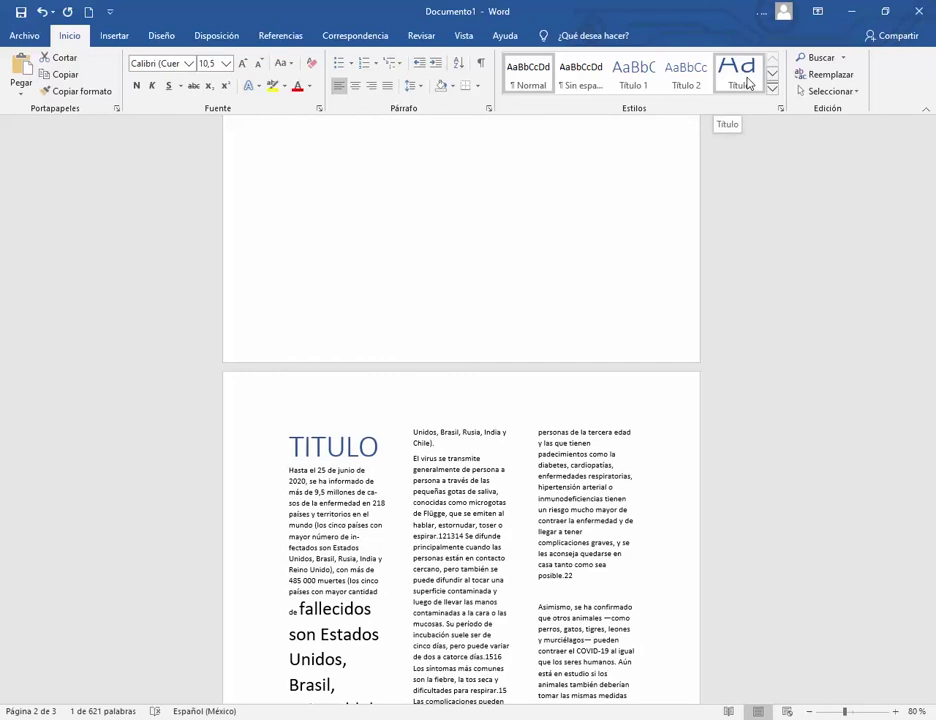
pyautogui.click(748, 84)
# - Add a "SUBTITULO" line below the title and apply the Subtítulo style
pyautogui.click(772, 89)
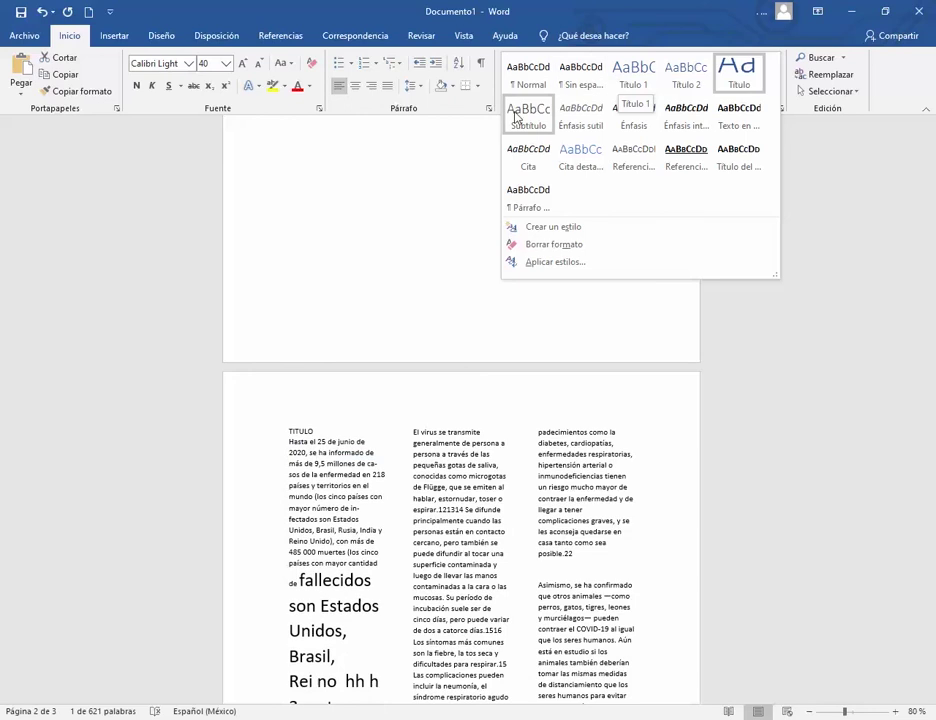
pyautogui.click(385, 455)
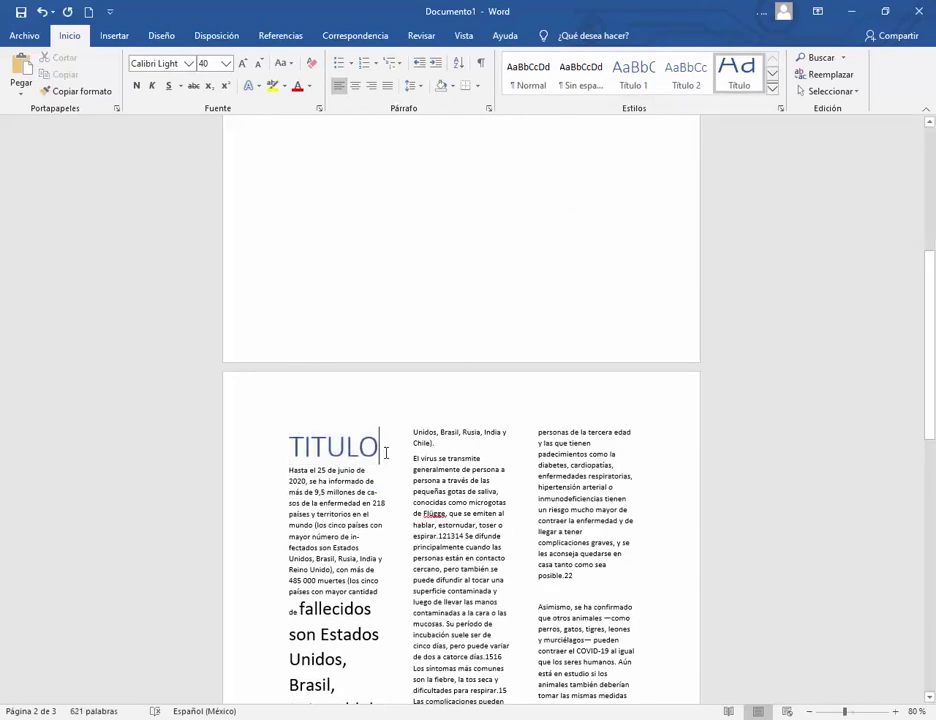
pyautogui.press('Return')
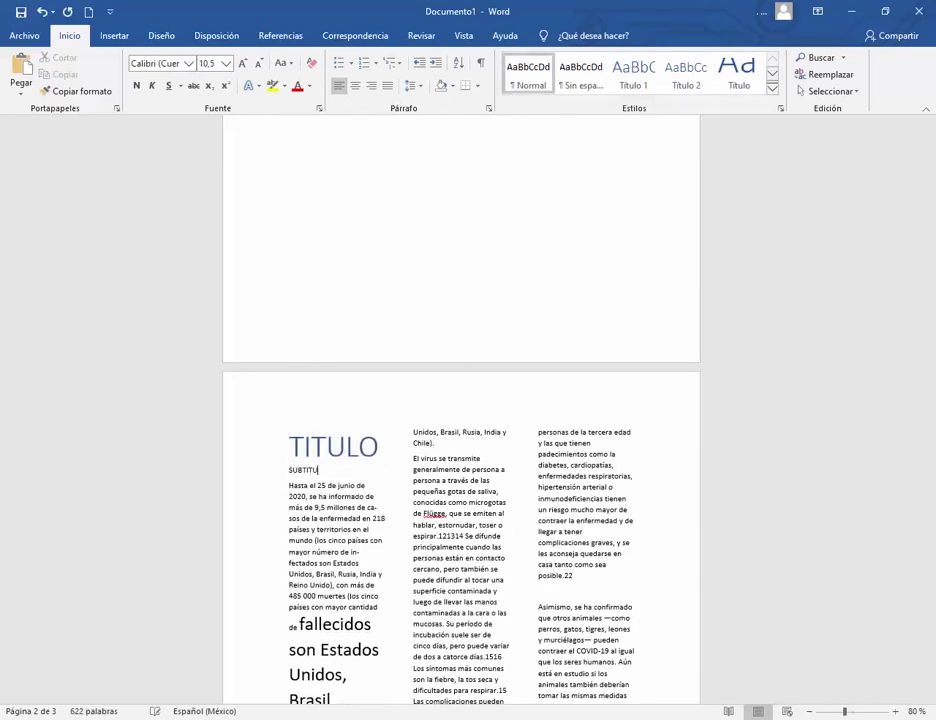
pyautogui.doubleClick(308, 470)
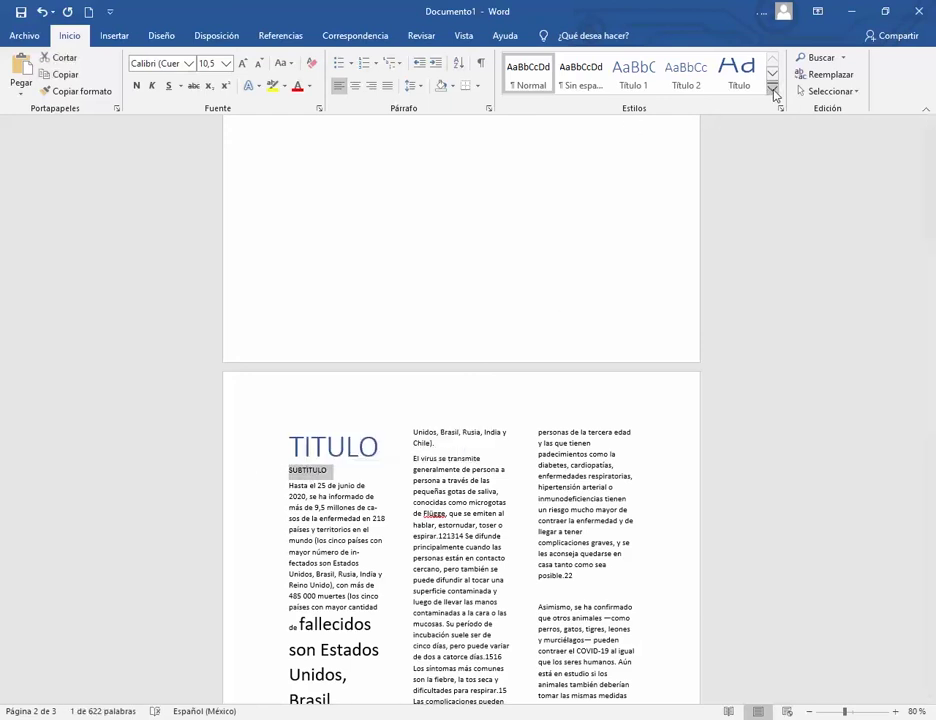
pyautogui.click(772, 89)
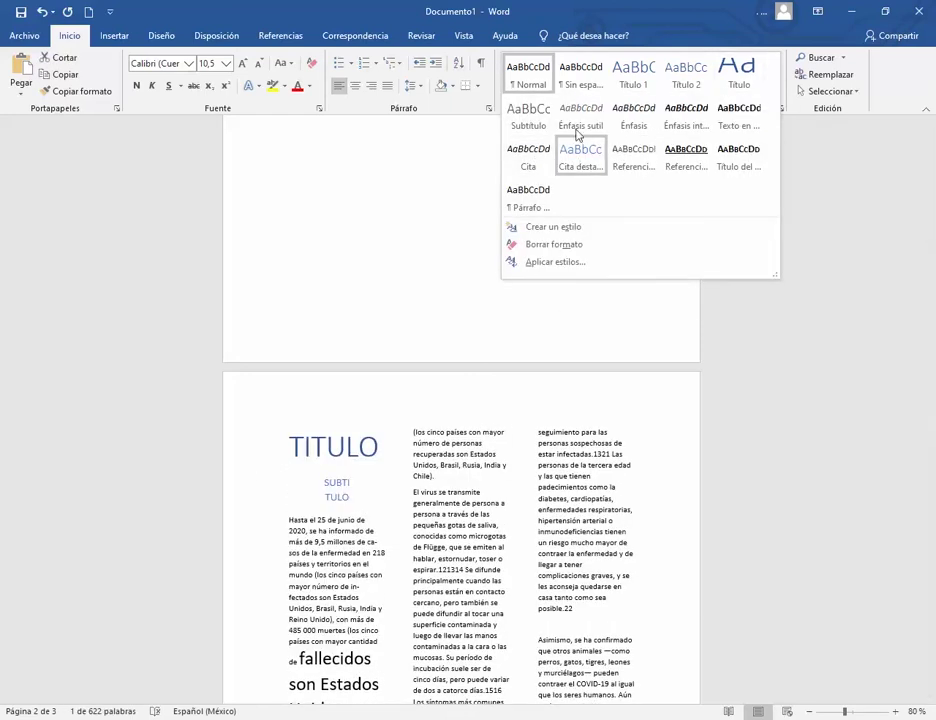
pyautogui.click(541, 124)
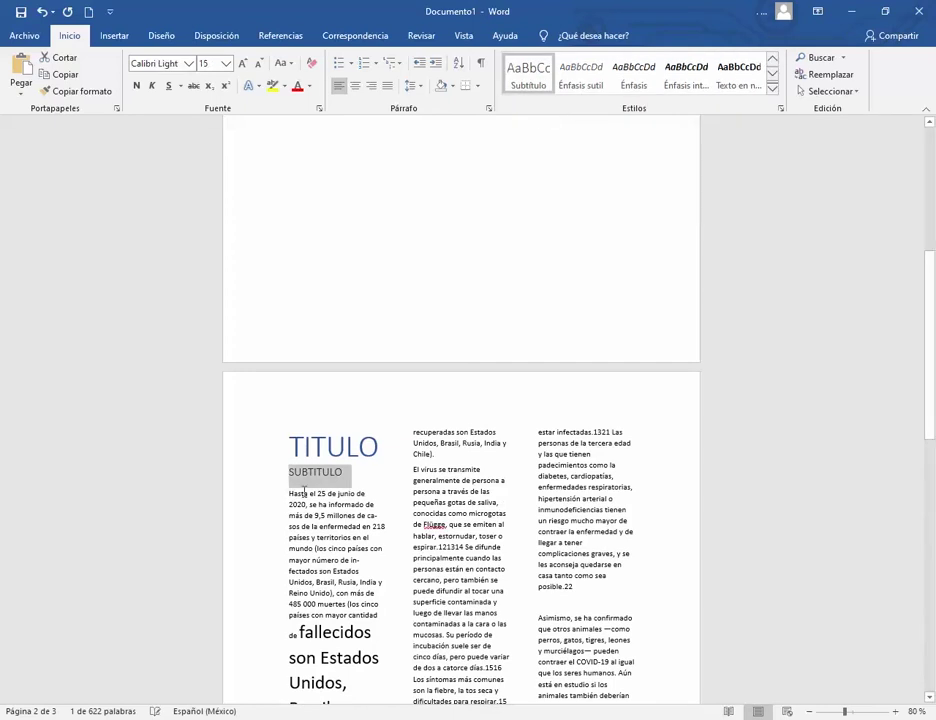
pyautogui.click(321, 526)
# - Center the "TITULO" and "SUBTITULO" lines in their column
pyautogui.moveTo(319, 453); pyautogui.dragTo(337, 498)
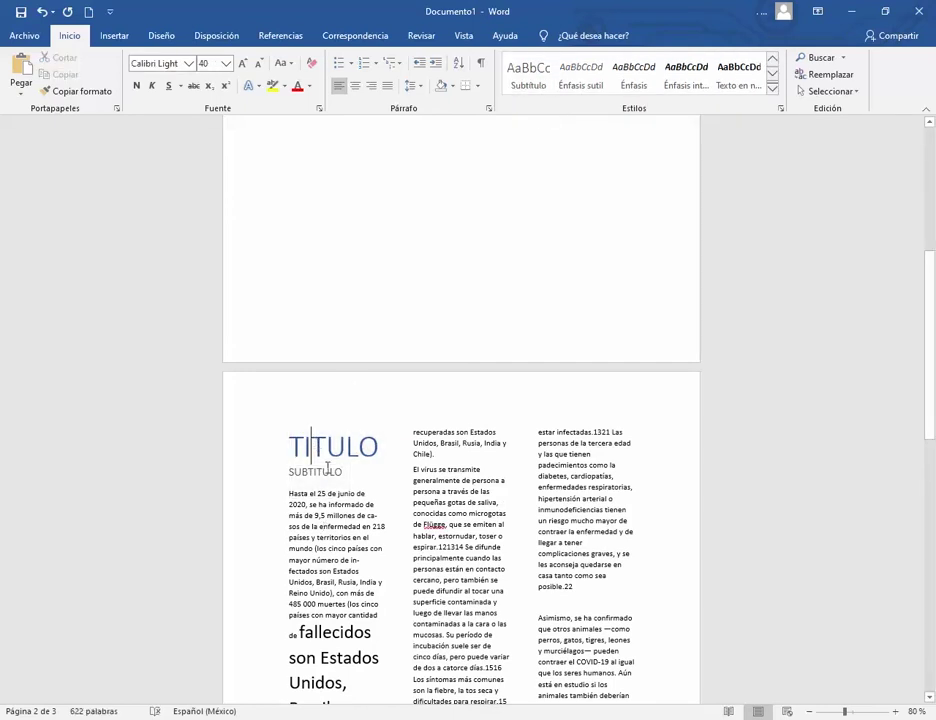
pyautogui.moveTo(316, 447); pyautogui.dragTo(345, 474)
pyautogui.click(355, 86)
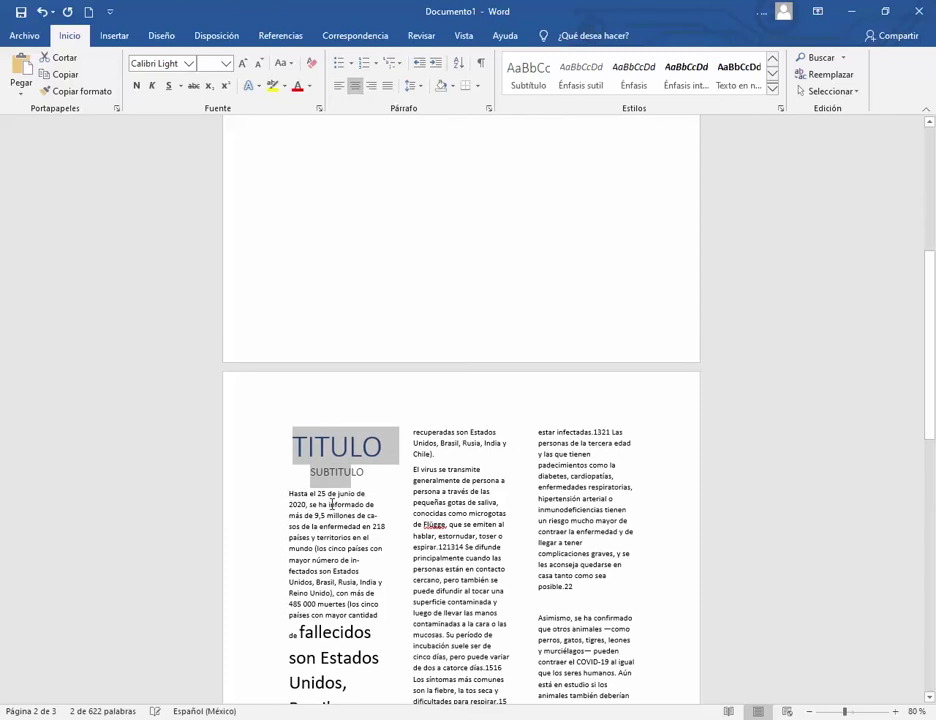
pyautogui.click(330, 504)
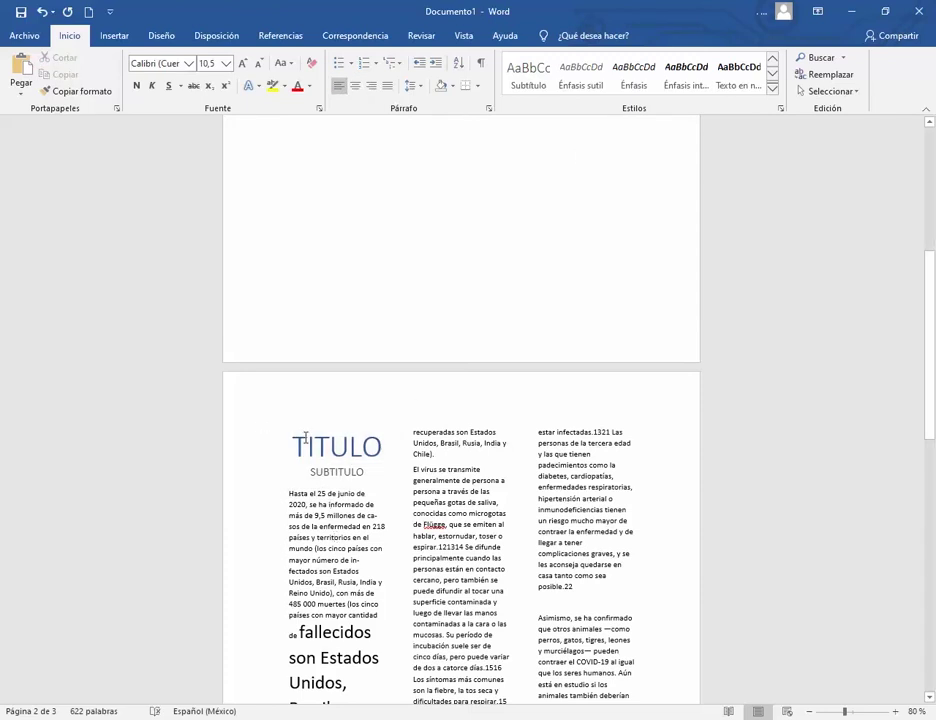
pyautogui.tripleClick(321, 537)
pyautogui.click(305, 504)
pyautogui.moveTo(292, 494); pyautogui.dragTo(338, 548)
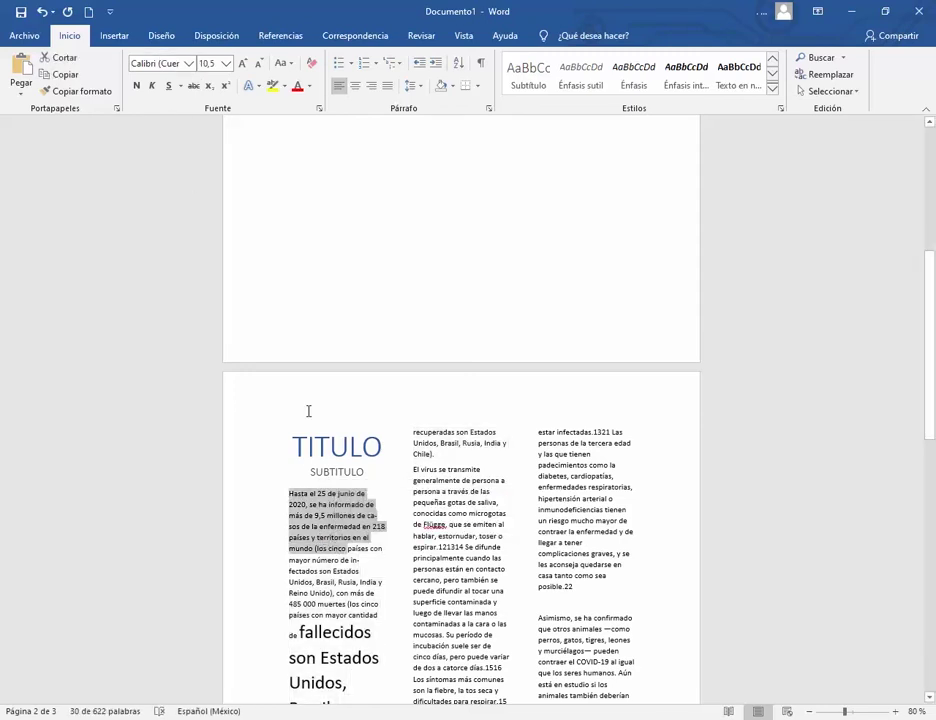
pyautogui.click(321, 524)
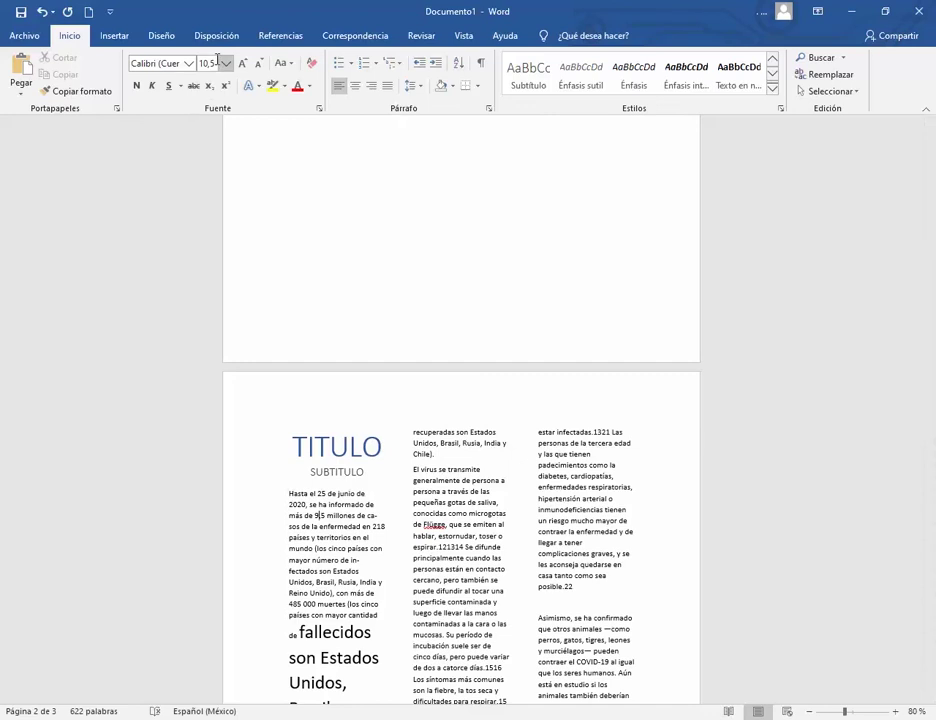
# - Apply the Damasco theme to the document and check how the text looks on page 2
pyautogui.click(163, 36)
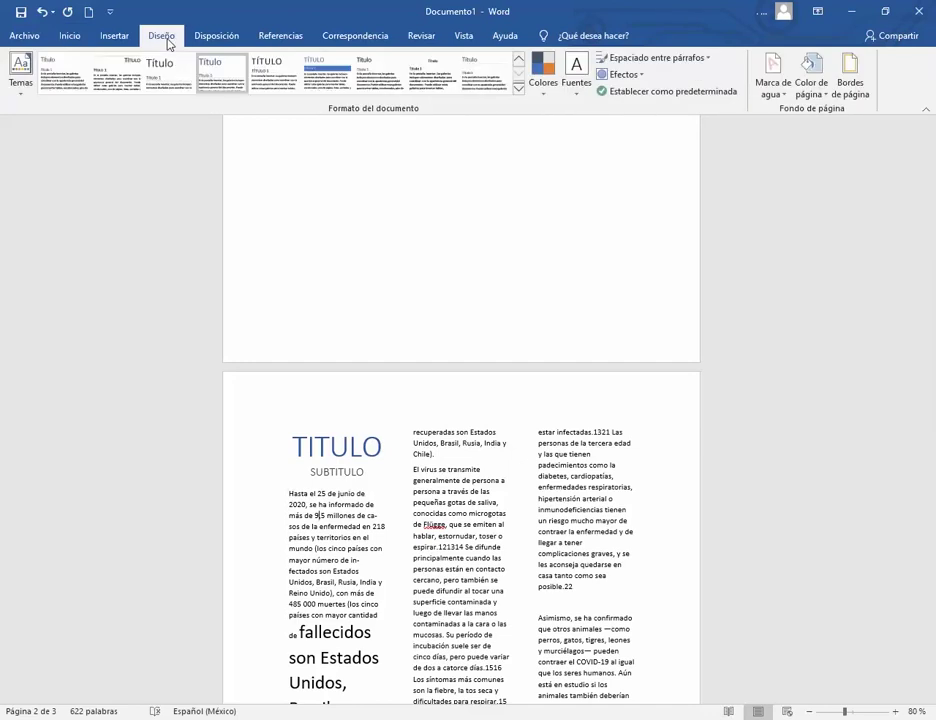
pyautogui.click(22, 96)
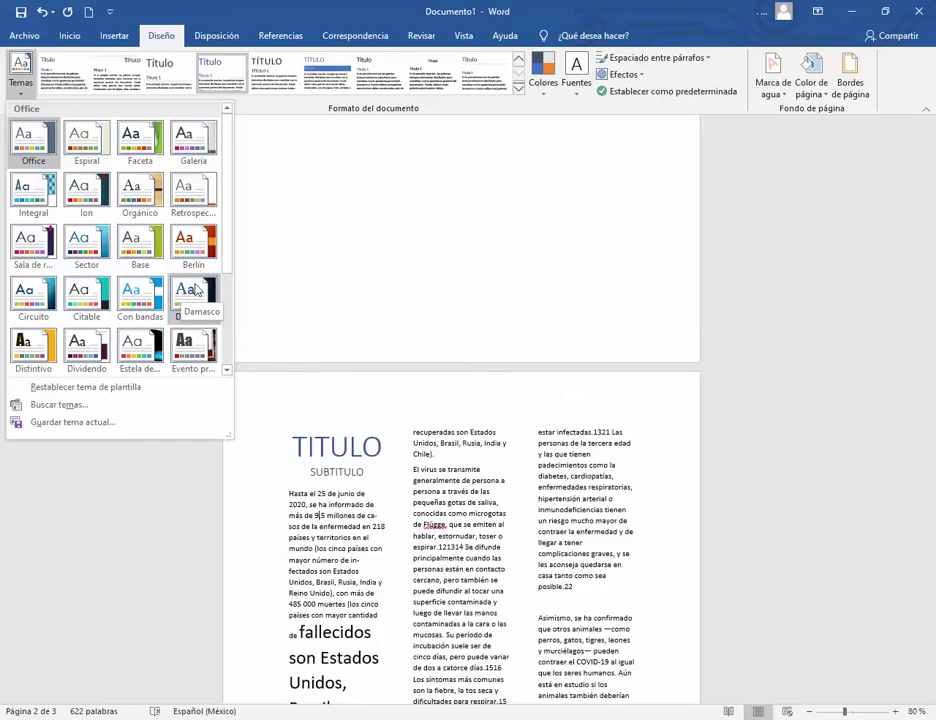
pyautogui.click(185, 302)
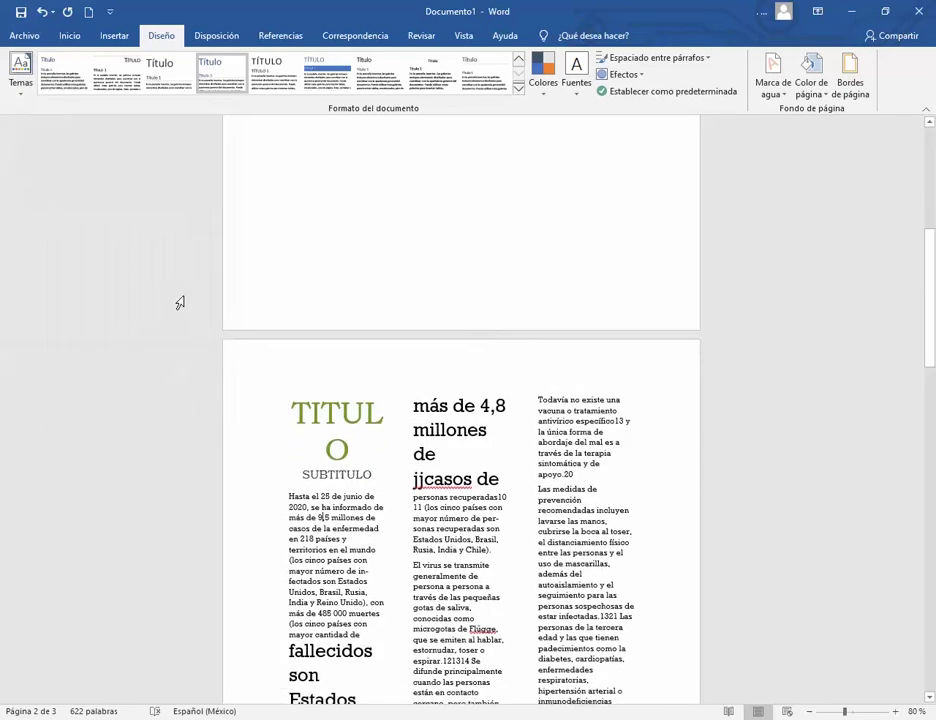
pyautogui.scroll(-6, 440, 538)
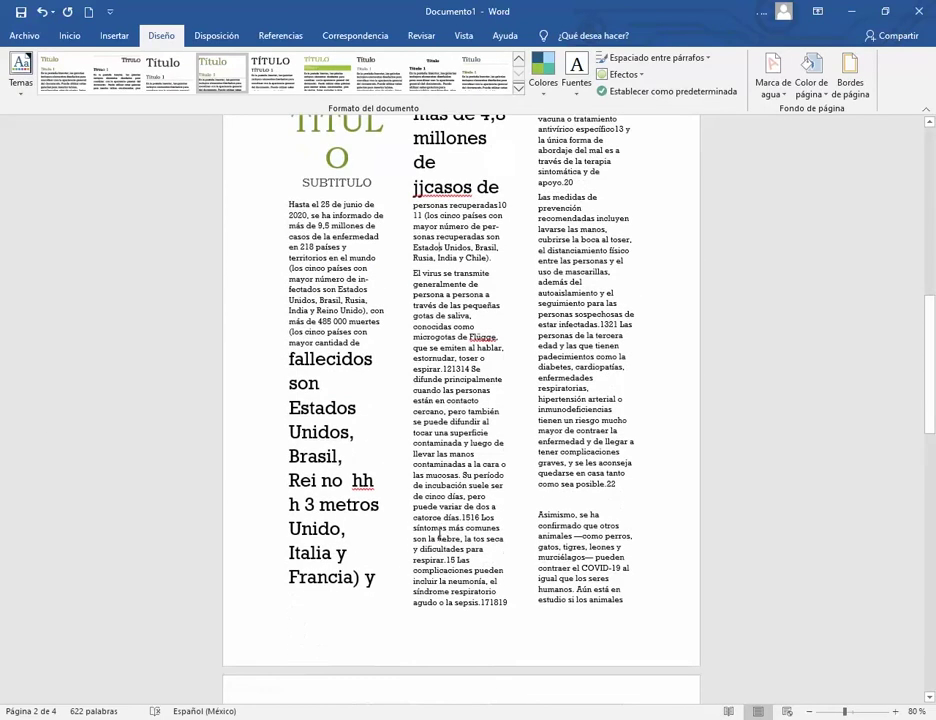
pyautogui.scroll(2, 342, 342)
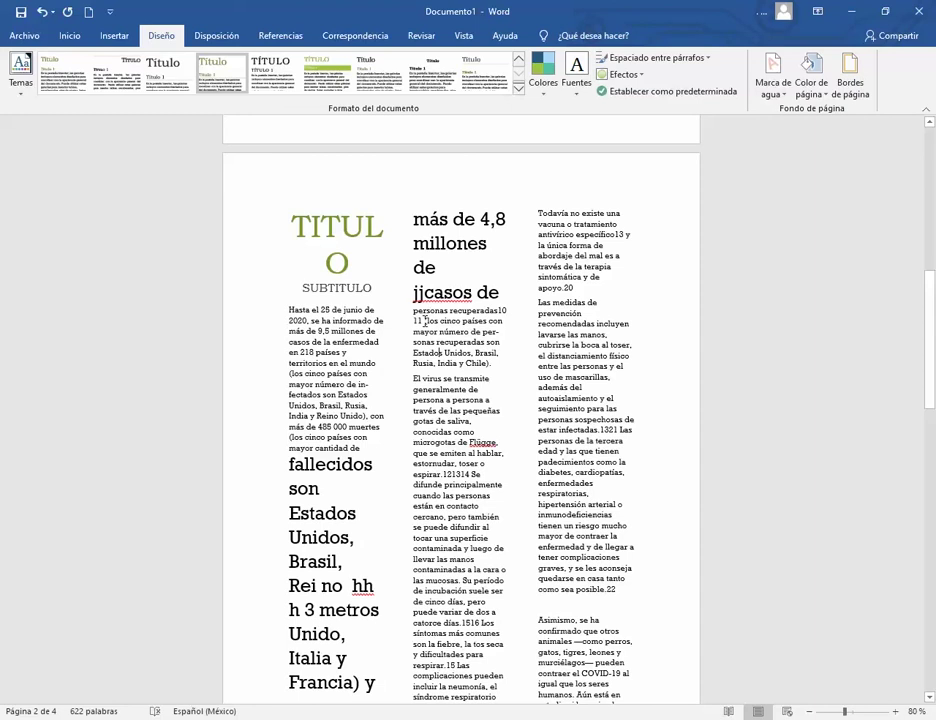
# - Change the theme colors to the Verde amarillo color scheme
pyautogui.click(543, 100)
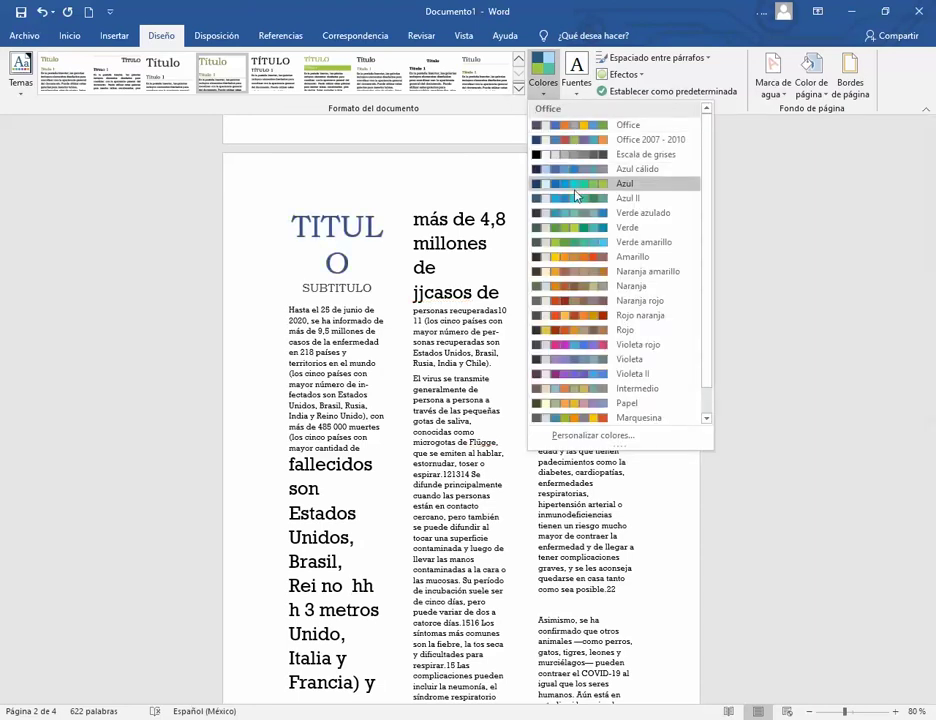
pyautogui.scroll(-1, 630, 295)
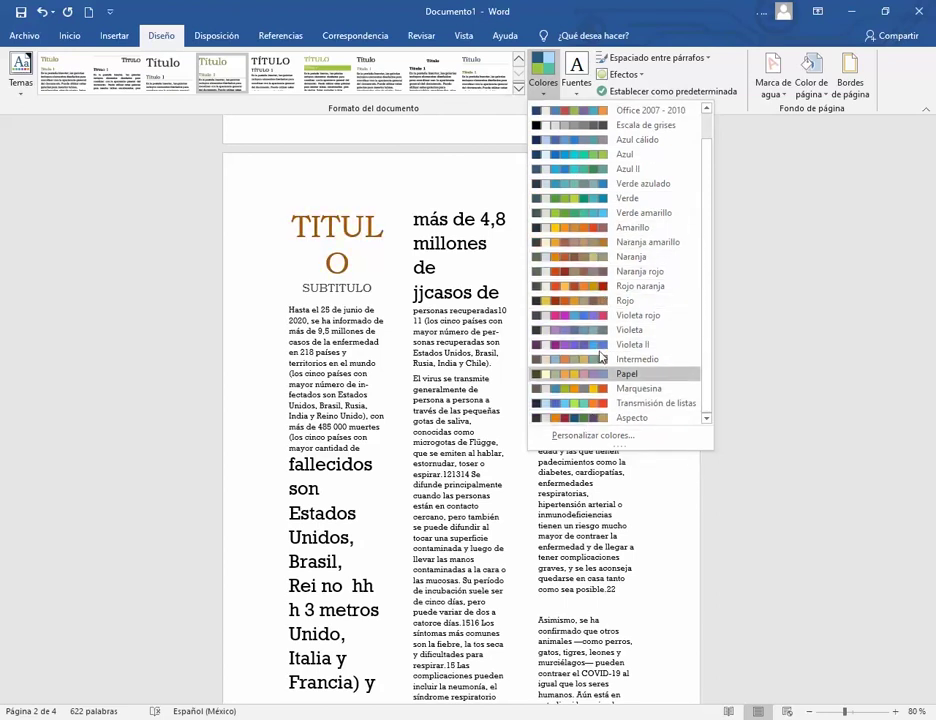
pyautogui.click(595, 213)
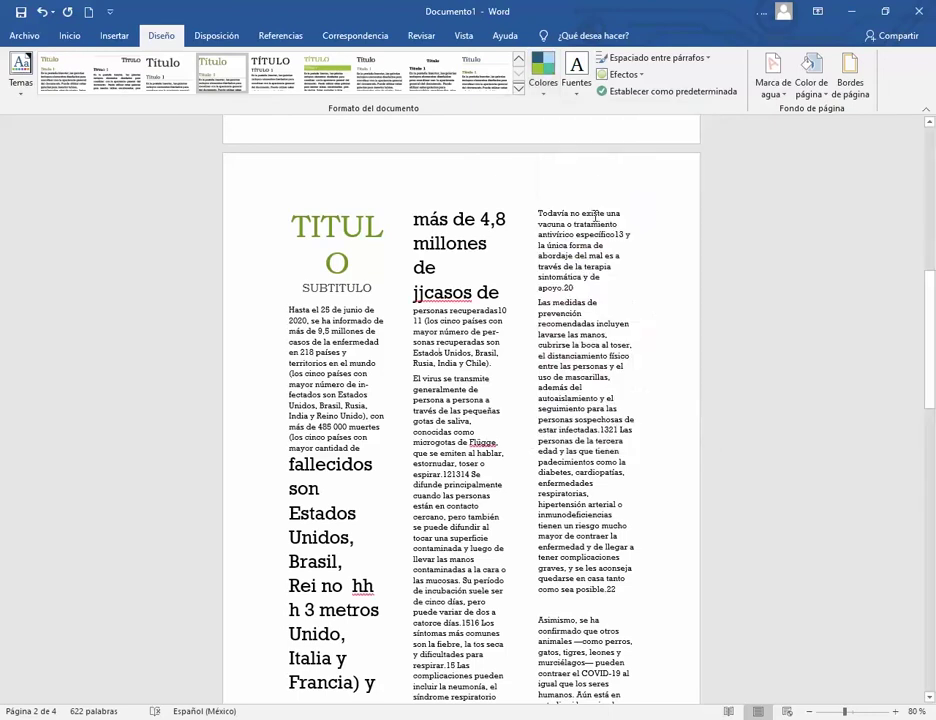
# - Change the theme fonts to the Calibri-Cambria set and check the restyled text
pyautogui.click(575, 86)
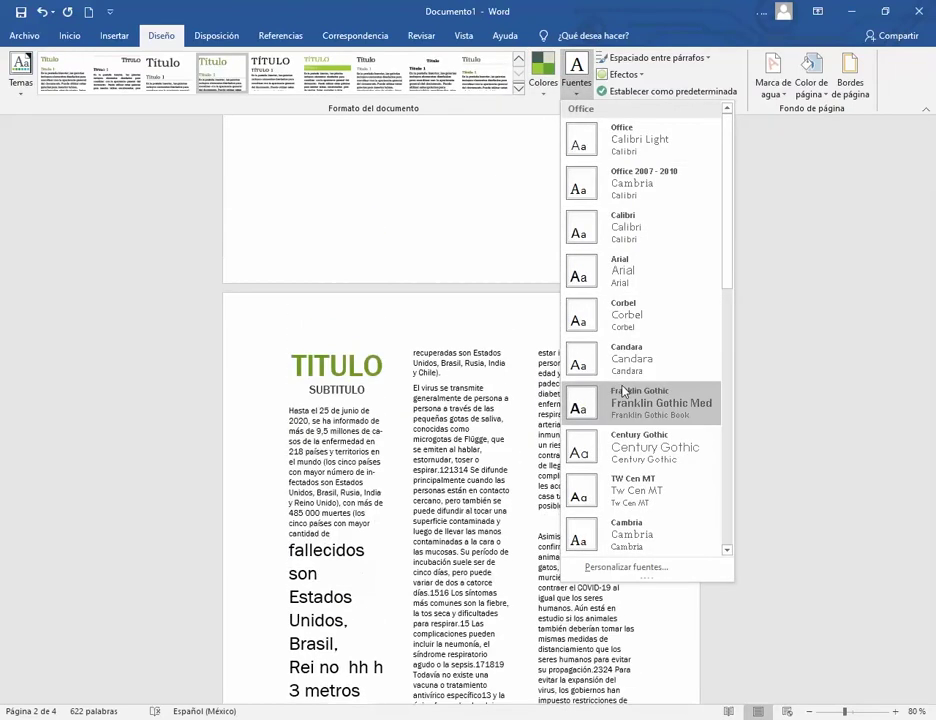
pyautogui.scroll(-5, 625, 360)
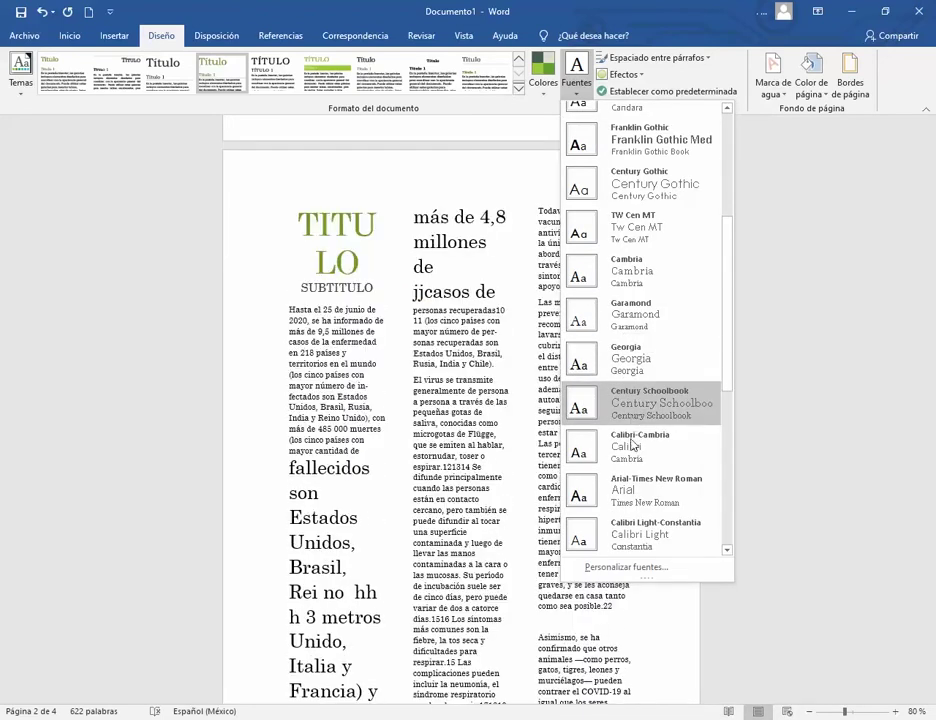
pyautogui.scroll(-3, 628, 440)
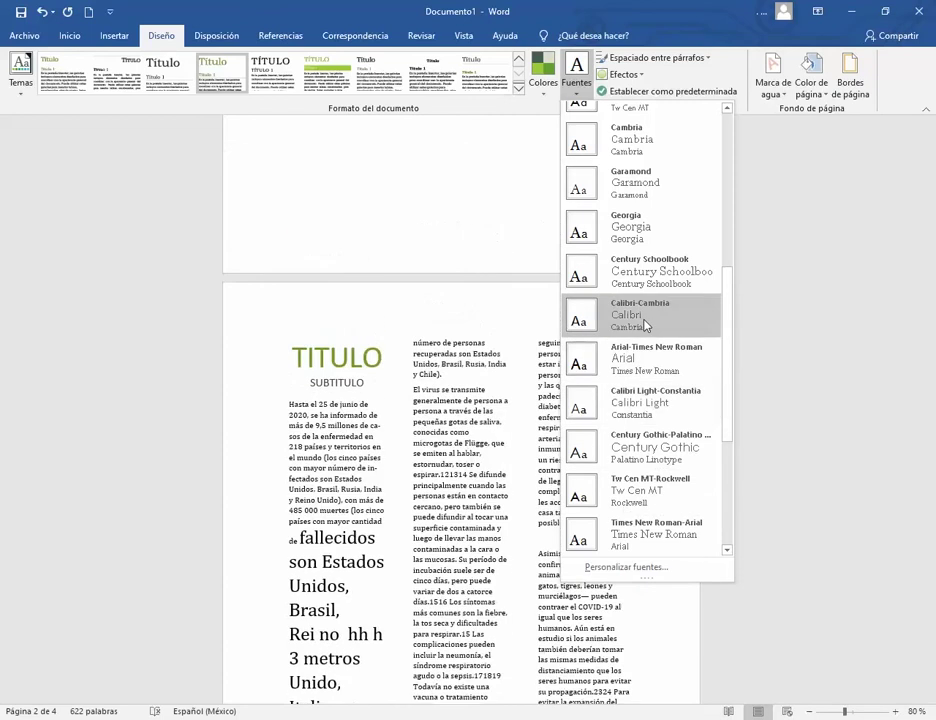
pyautogui.click(645, 318)
pyautogui.scroll(-3, 557, 396)
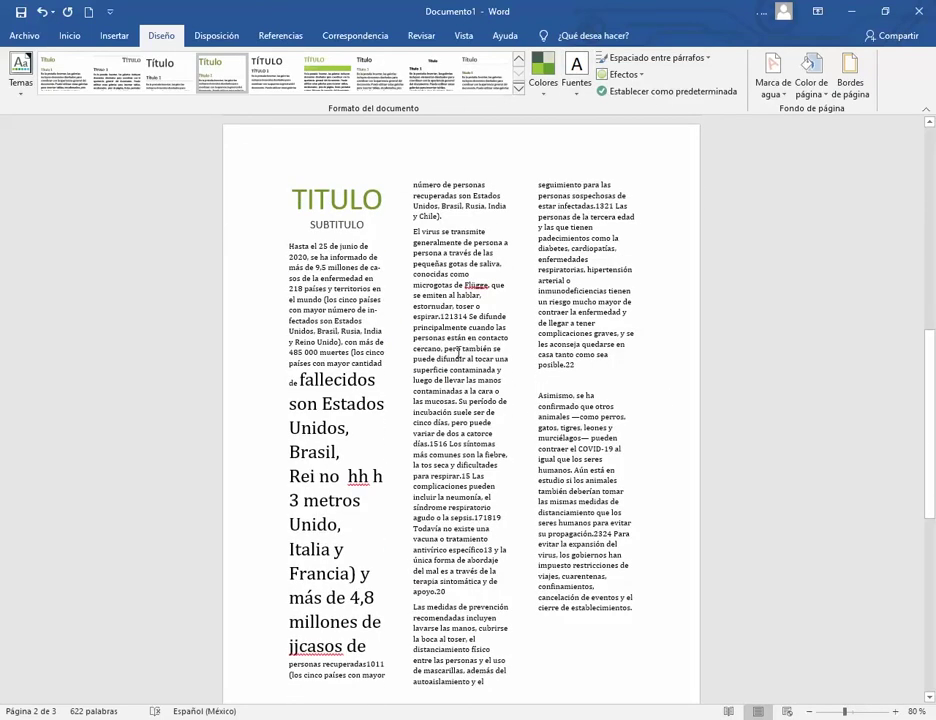
pyautogui.click(542, 98)
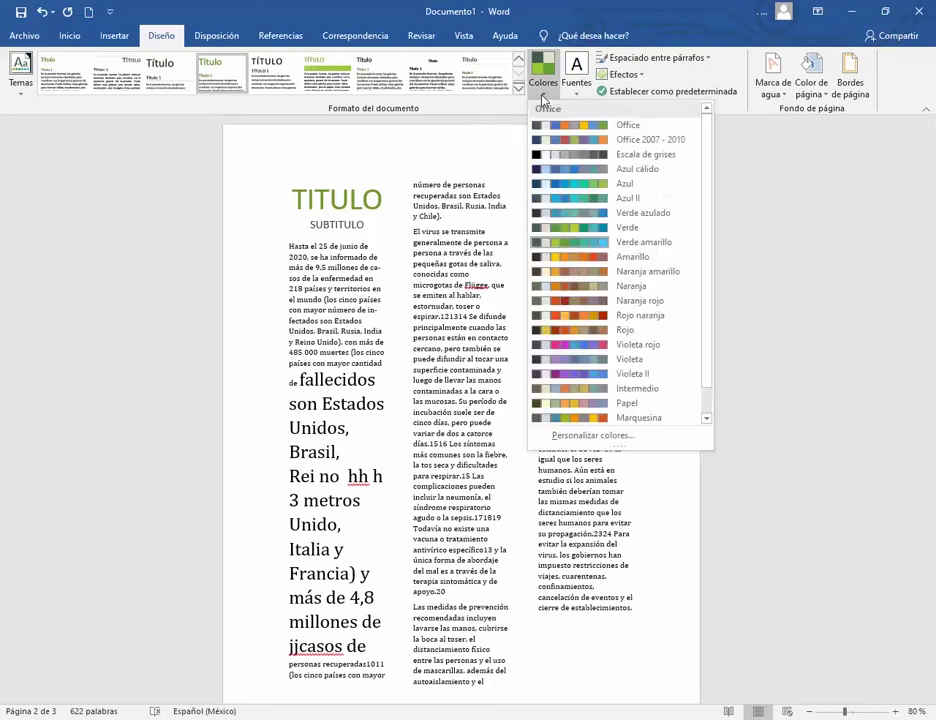
pyautogui.click(400, 268)
pyautogui.click(18, 92)
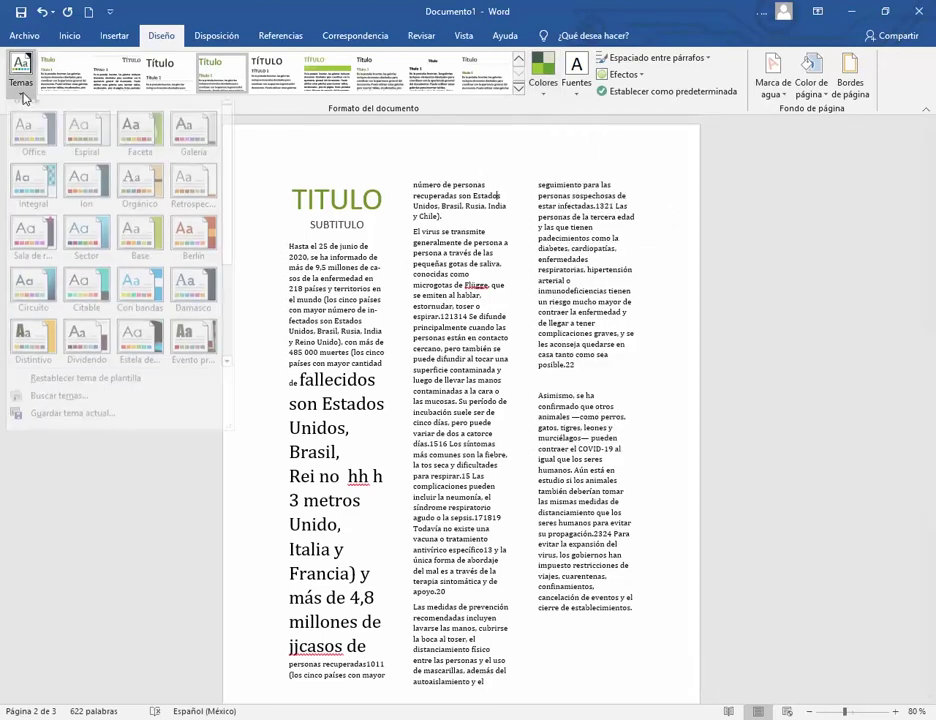
pyautogui.click(487, 328)
# - Switch to the study guide in Foxit PhantomPDF and read how to change theme colors, fonts, paragraph spacing and effects on page 35
pyautogui.click(268, 716)
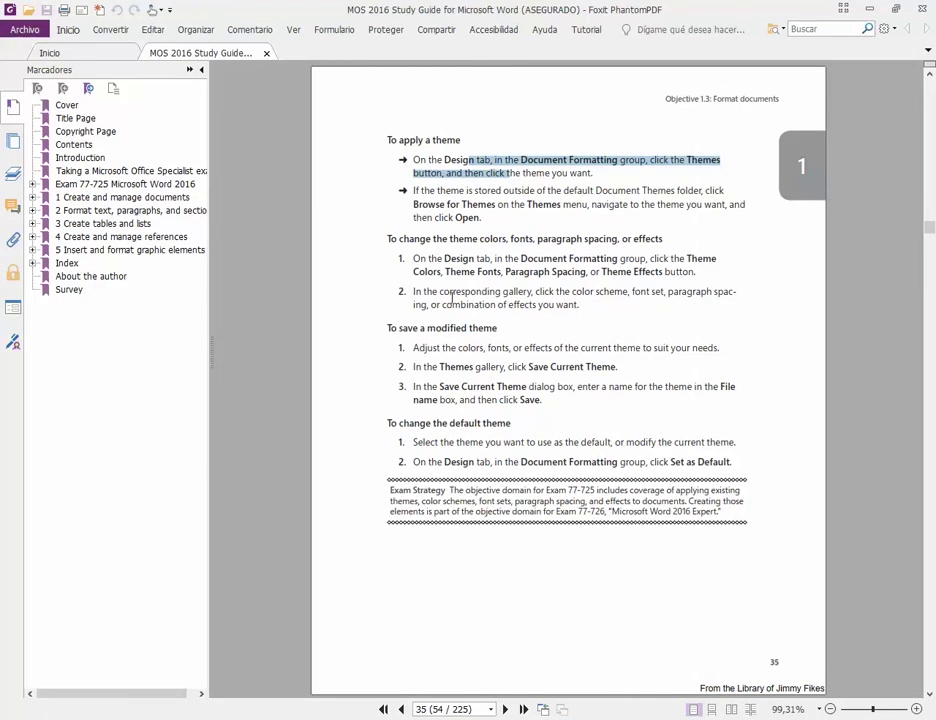
pyautogui.doubleClick(525, 240)
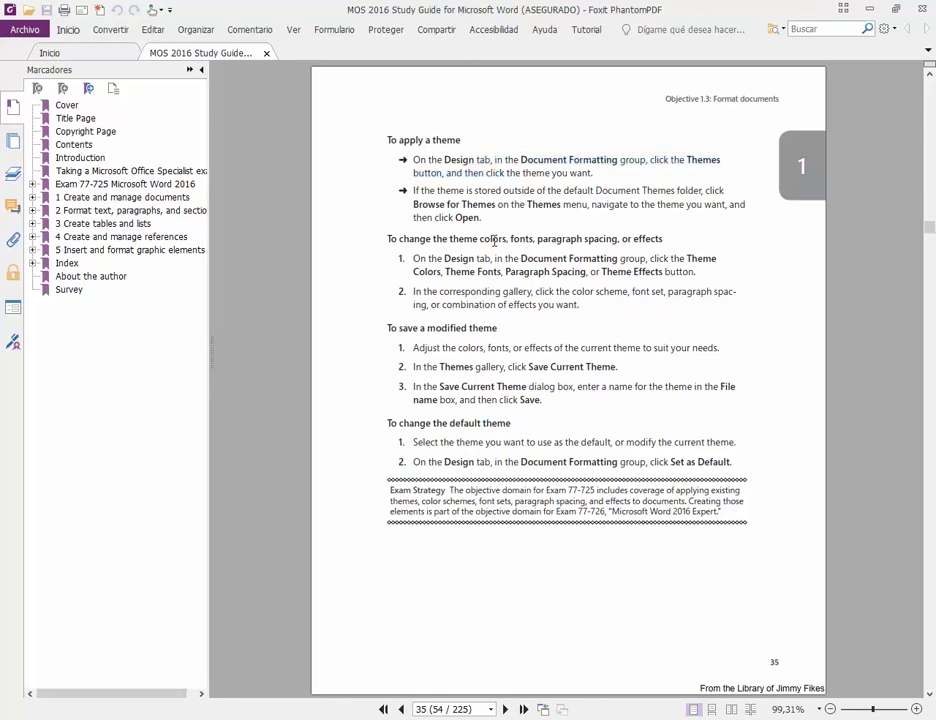
pyautogui.click(567, 240)
pyautogui.moveTo(542, 240); pyautogui.dragTo(606, 241)
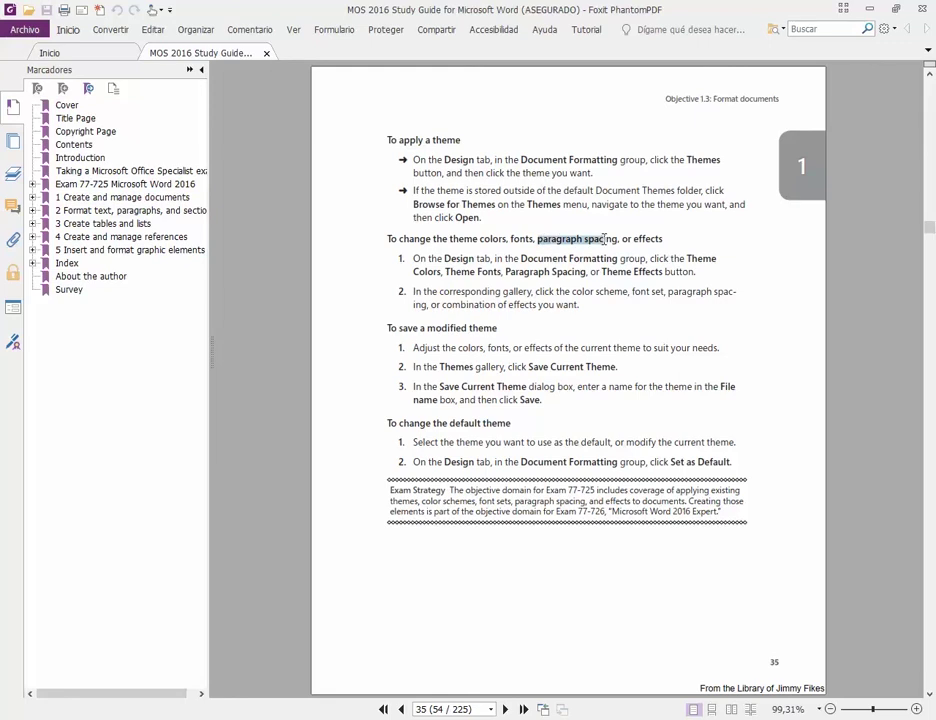
pyautogui.doubleClick(648, 239)
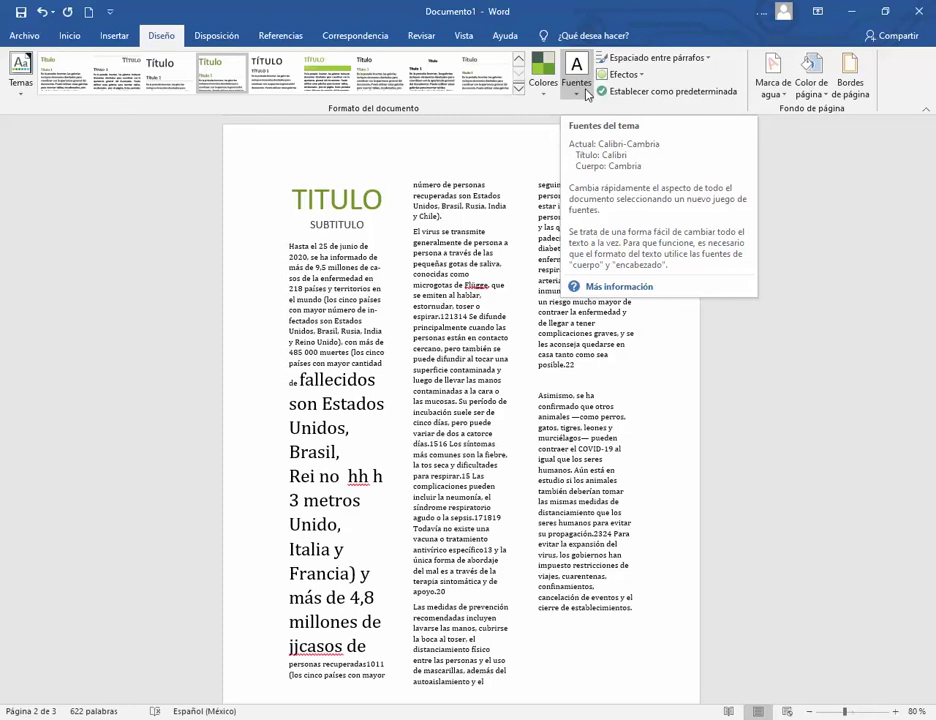
# - Select all the text of the three-column section and apply Doble paragraph spacing, checking the text on page 2
pyautogui.click(706, 60)
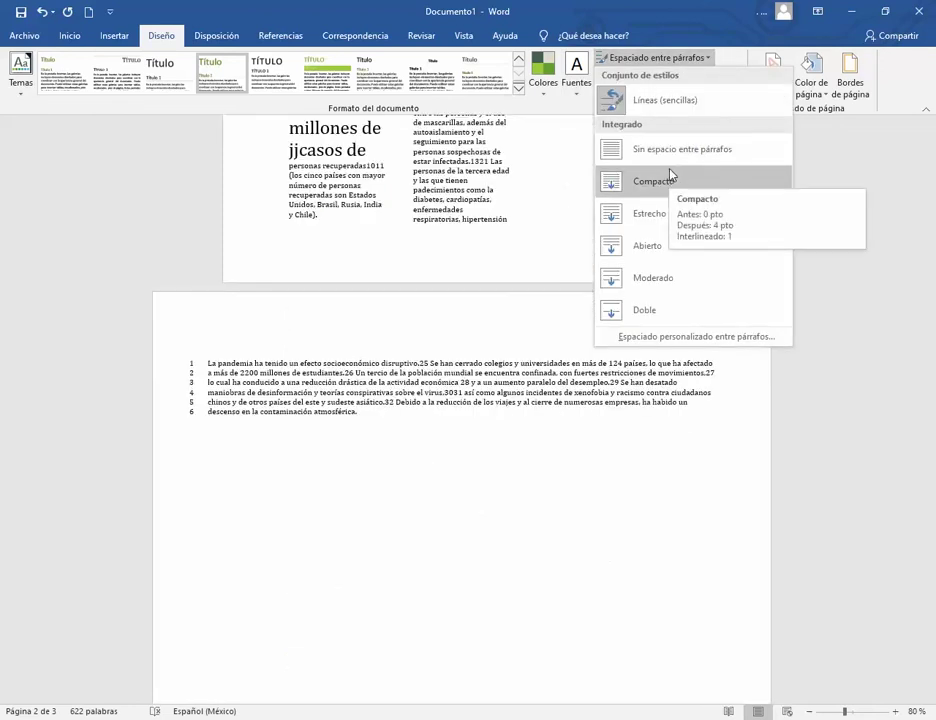
pyautogui.scroll(1, 491, 261)
pyautogui.click(302, 227)
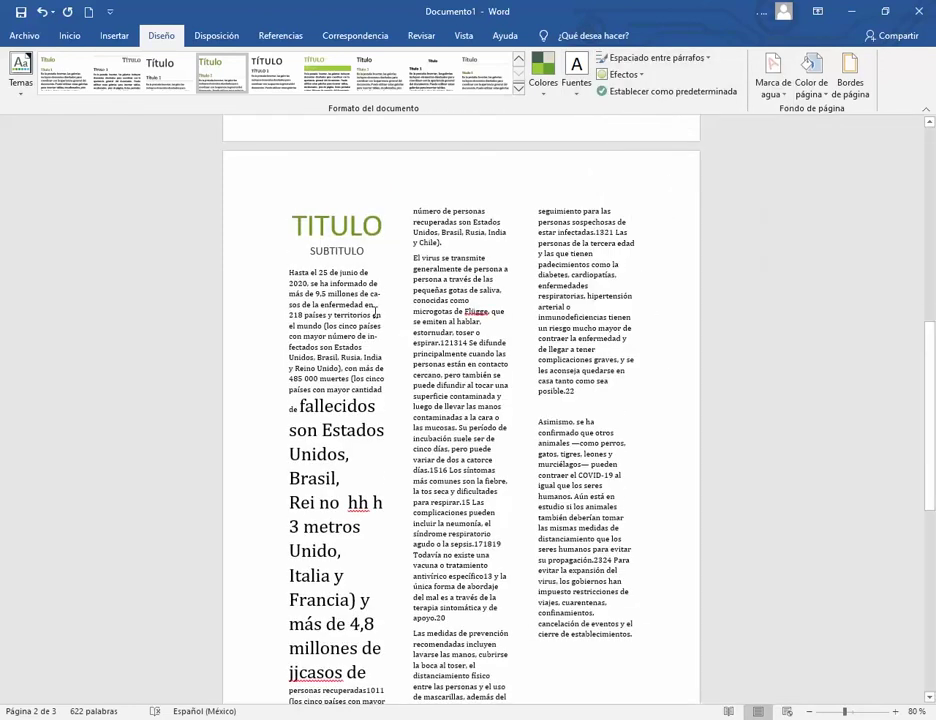
pyautogui.hotkey('ctrl', 'a')
pyautogui.click(652, 58)
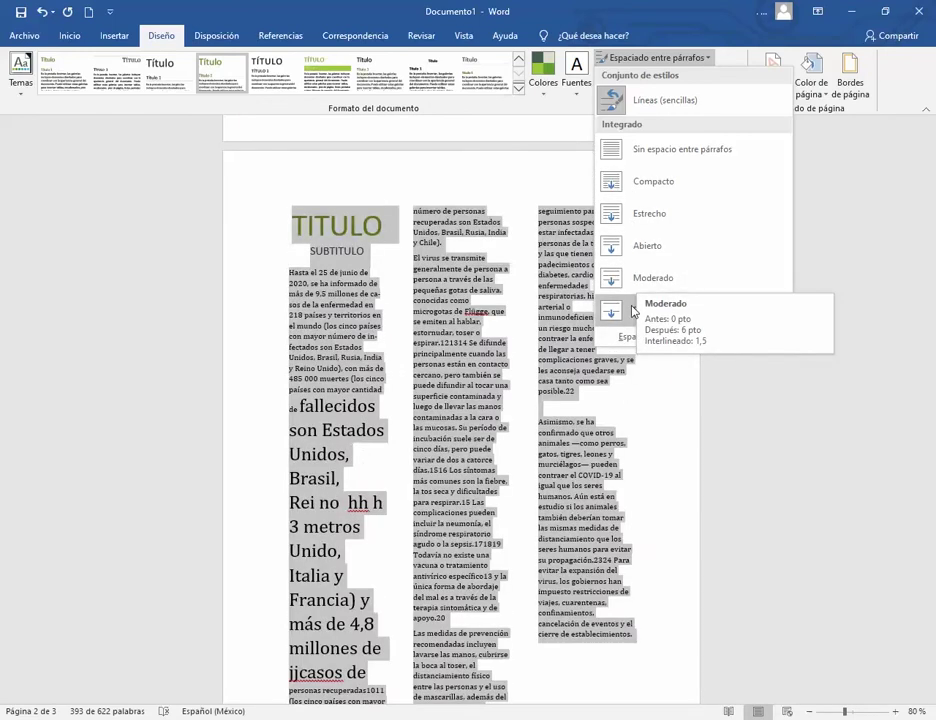
pyautogui.click(645, 310)
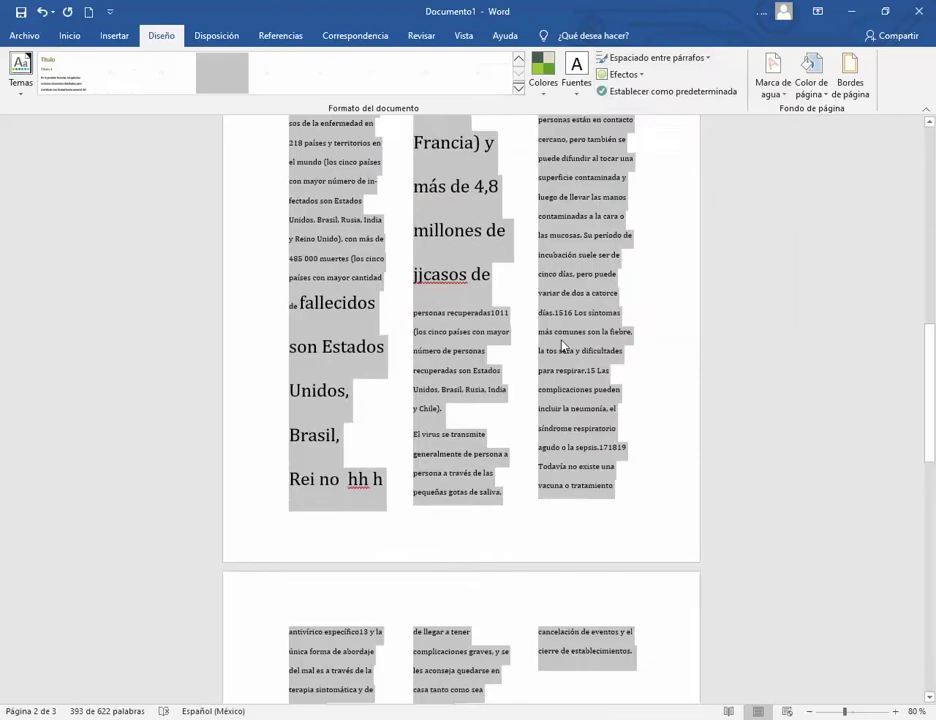
pyautogui.scroll(5, 505, 345)
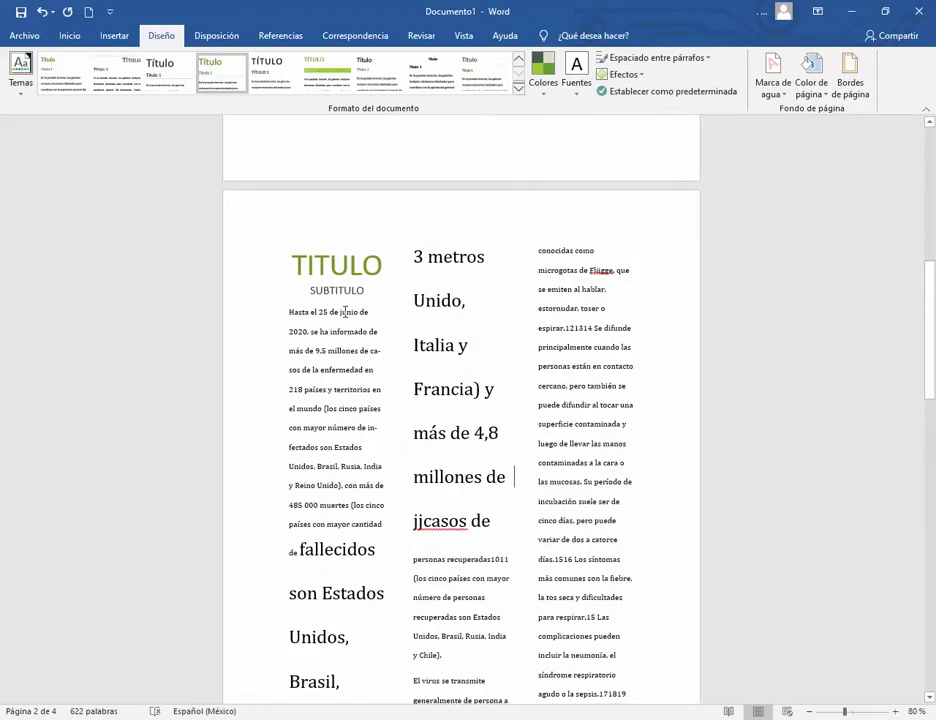
pyautogui.moveTo(341, 313); pyautogui.dragTo(648, 430)
pyautogui.click(648, 430)
pyautogui.scroll(-1, 549, 501)
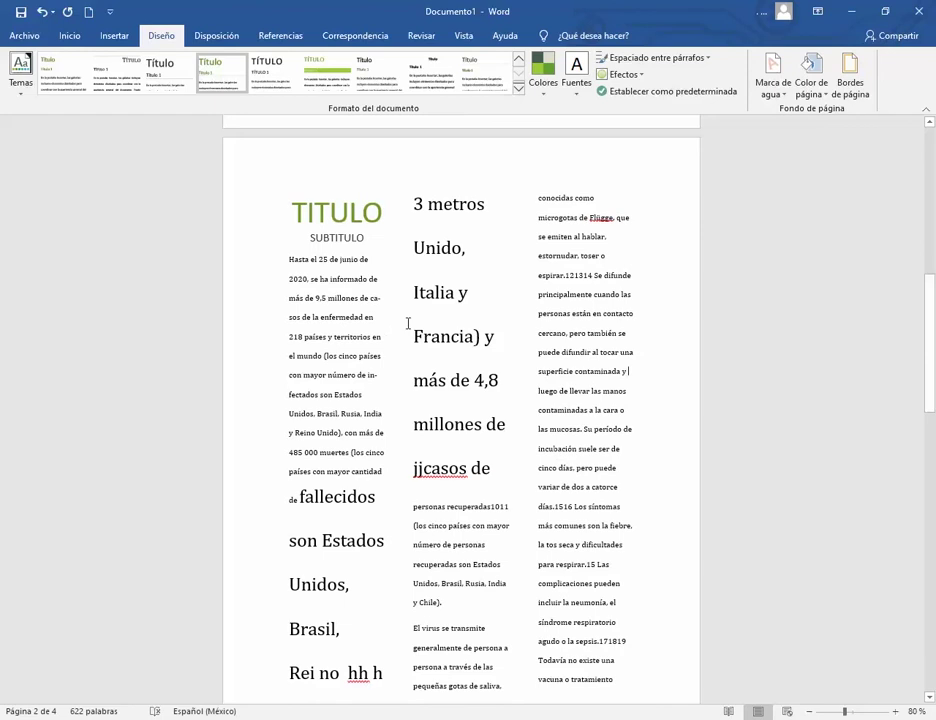
# - Return the document's paragraph spacing to the style set's Líneas (sencillas) option
pyautogui.moveTo(283, 206); pyautogui.dragTo(630, 685)
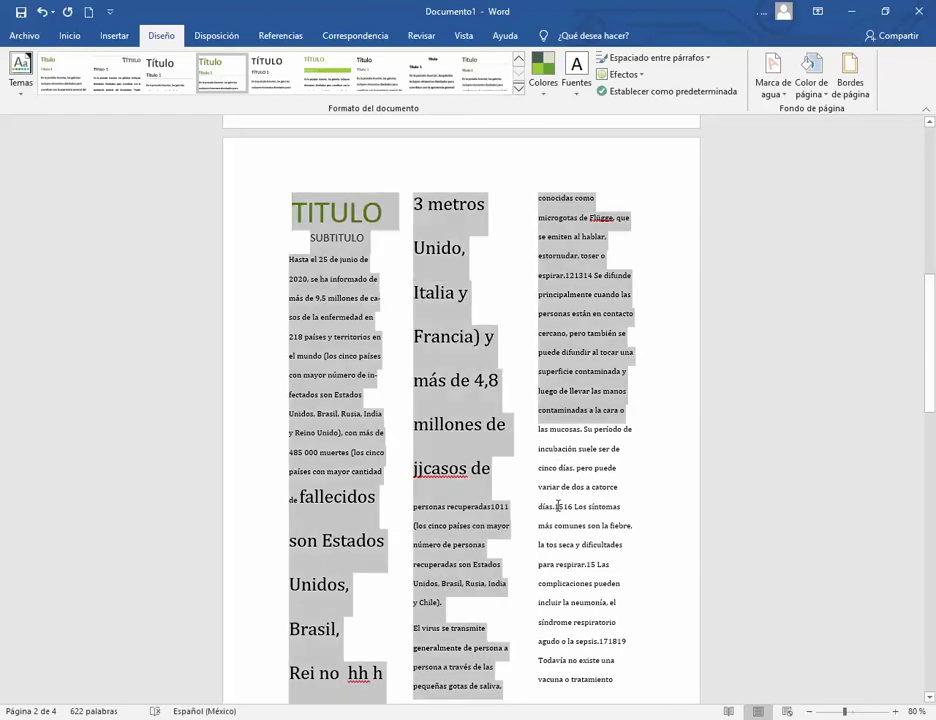
pyautogui.click(650, 60)
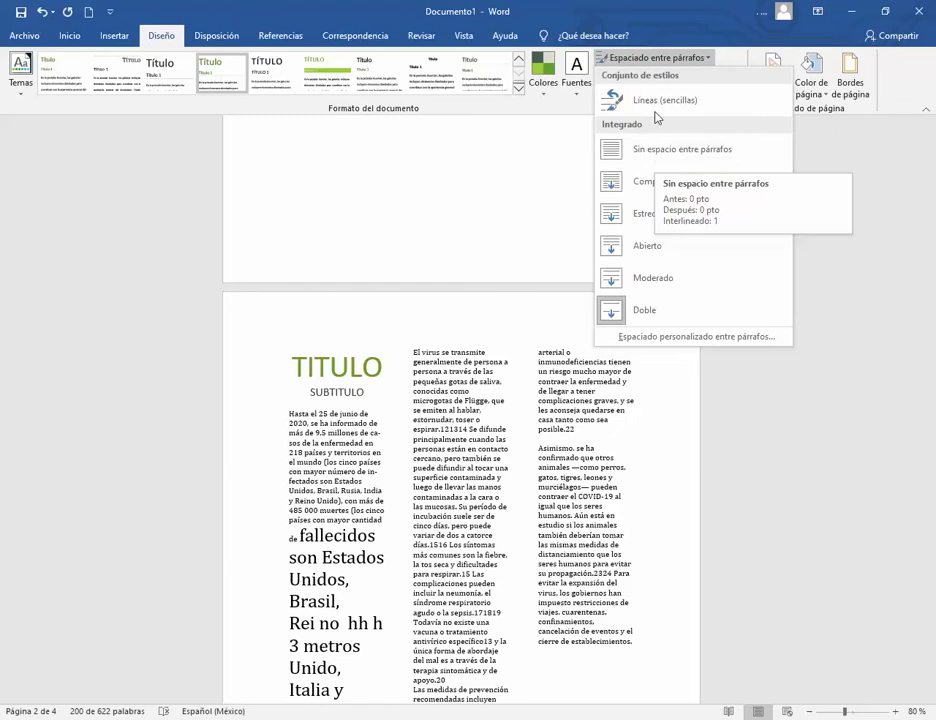
pyautogui.click(657, 101)
pyautogui.click(510, 404)
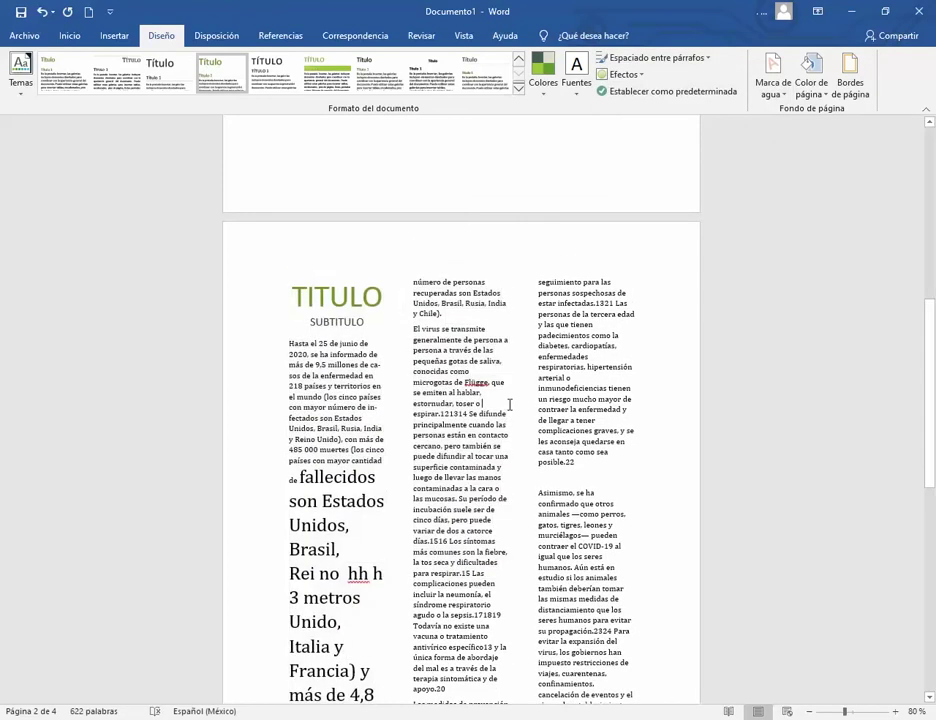
pyautogui.click(632, 75)
pyautogui.click(362, 395)
pyautogui.moveTo(328, 313); pyautogui.dragTo(597, 441)
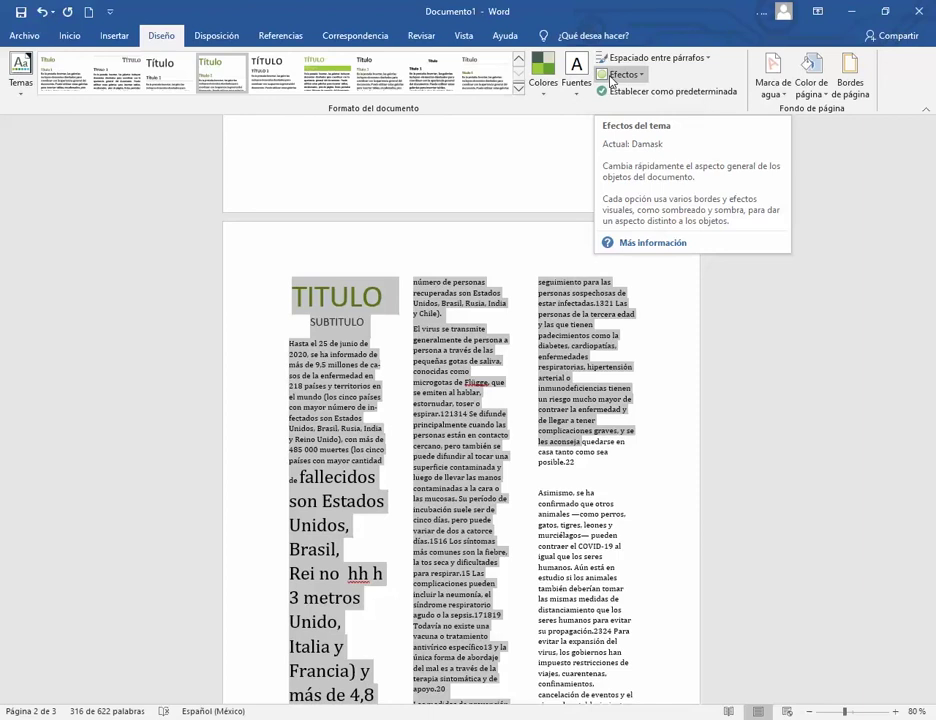
# - Insert a blank line above the paragraph starting "El virus se transmite" and draw a small square with the Rectangle shape there
pyautogui.click(462, 314)
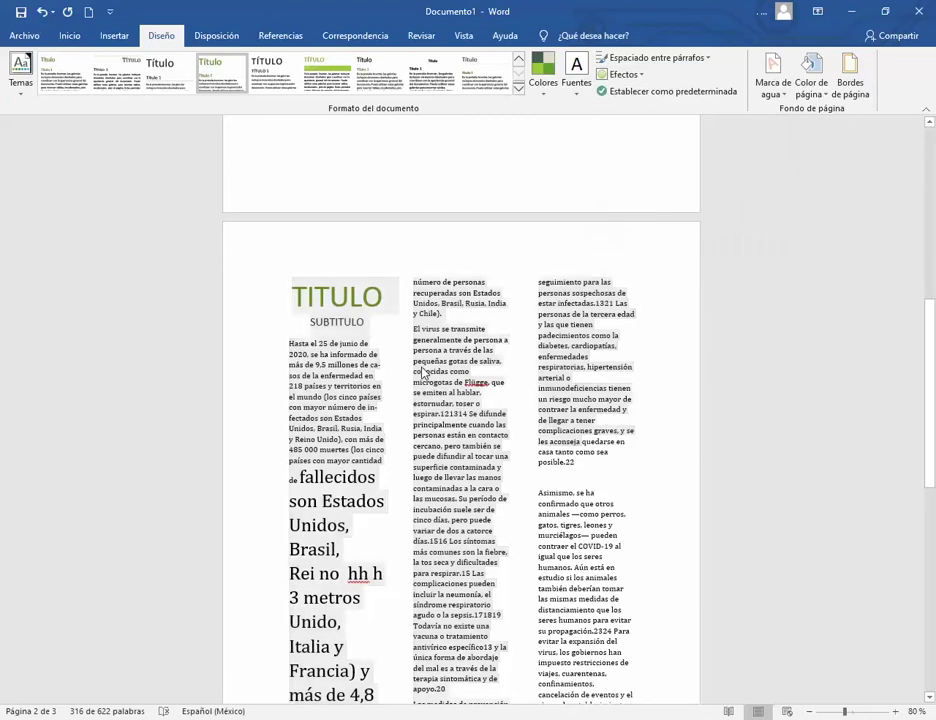
pyautogui.press('Return')
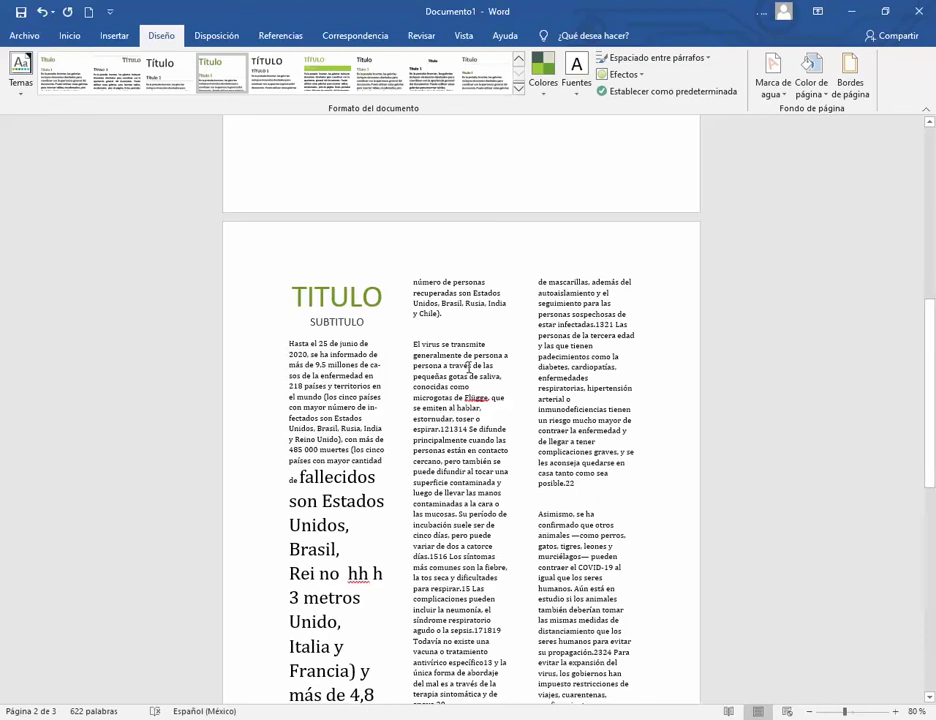
pyautogui.click(115, 37)
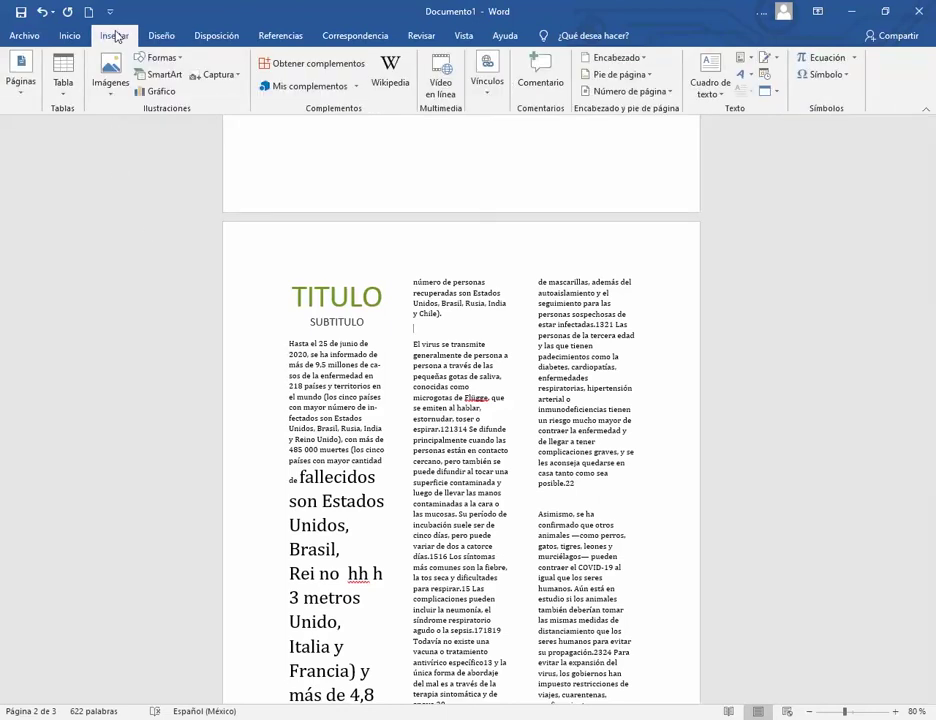
pyautogui.click(158, 57)
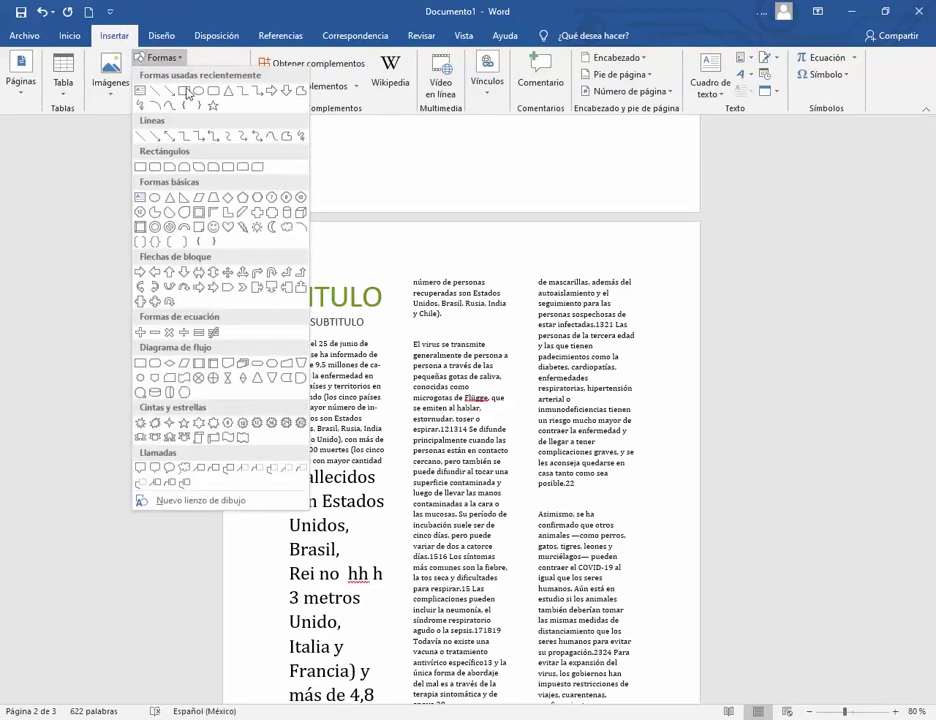
pyautogui.click(185, 91)
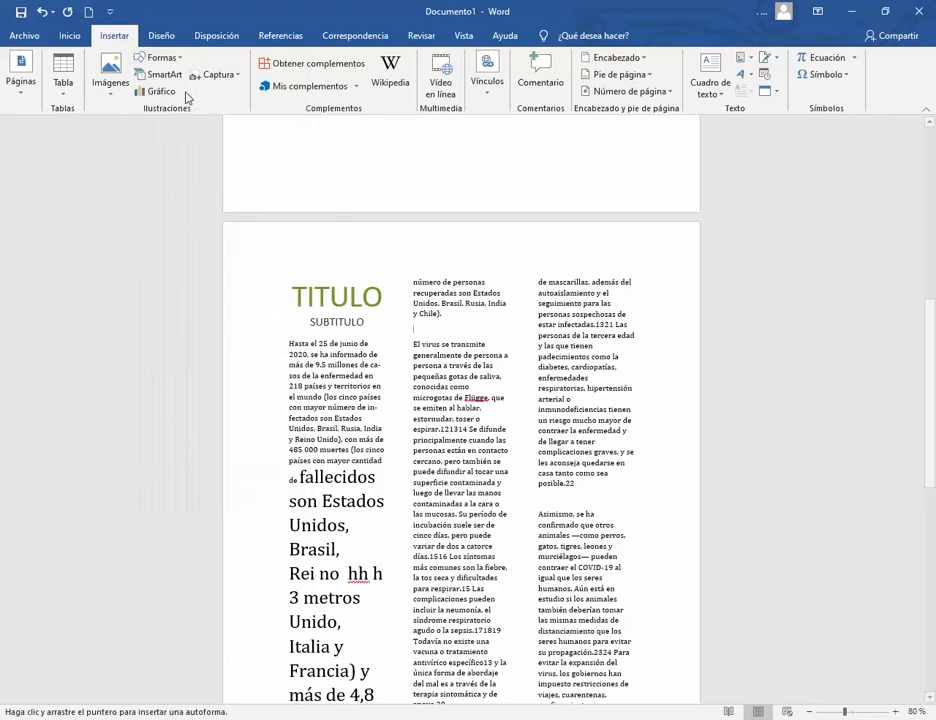
pyautogui.moveTo(427, 327); pyautogui.dragTo(481, 379)
pyautogui.click(419, 349)
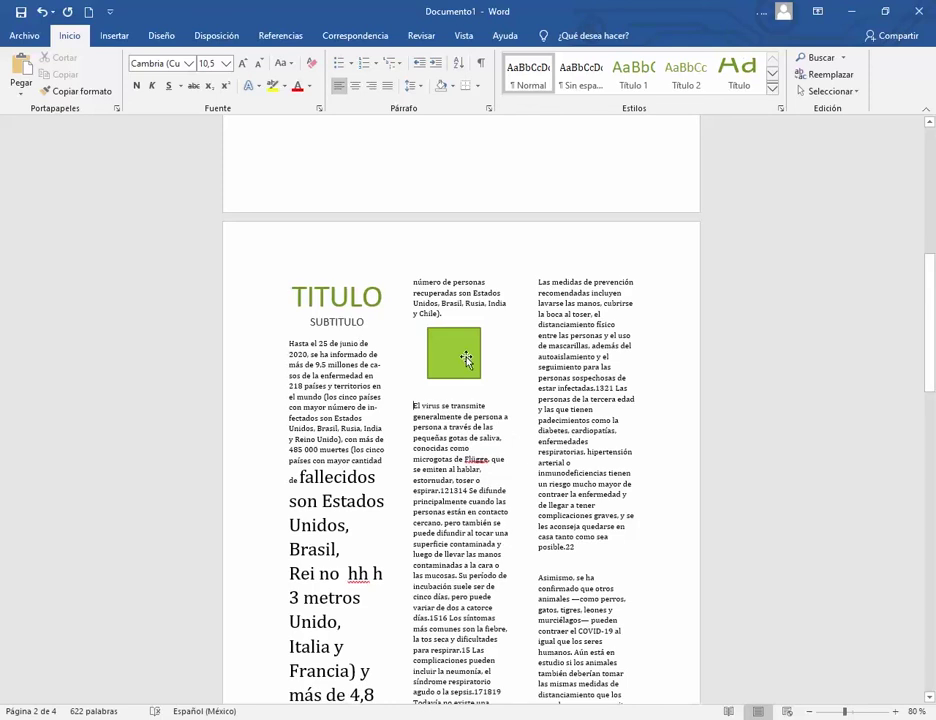
# - Select the green square and change the theme effects to Brillante
pyautogui.click(466, 360)
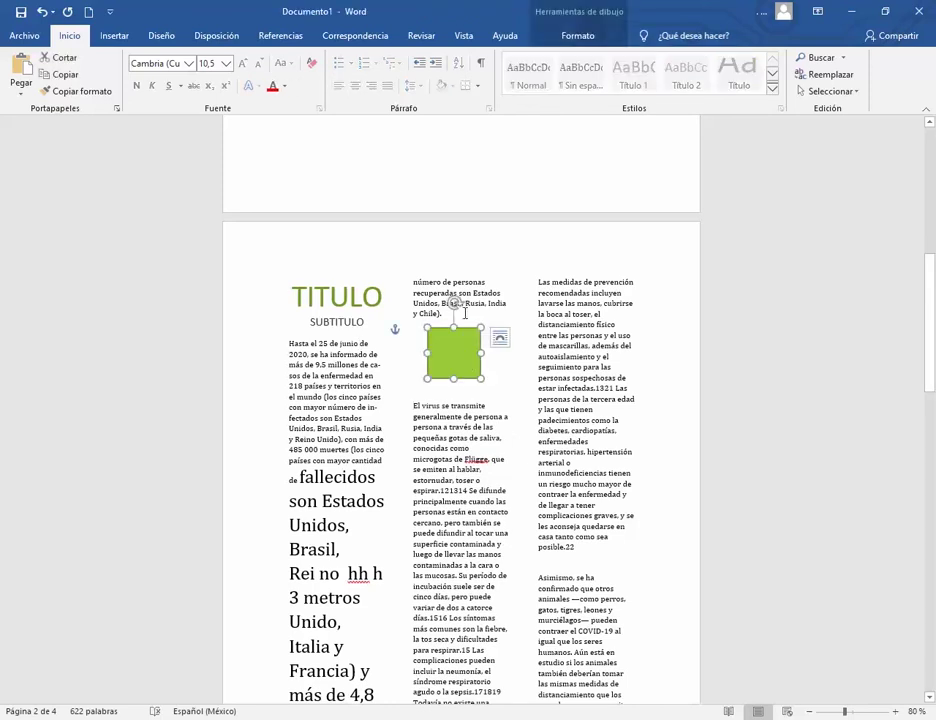
pyautogui.click(163, 36)
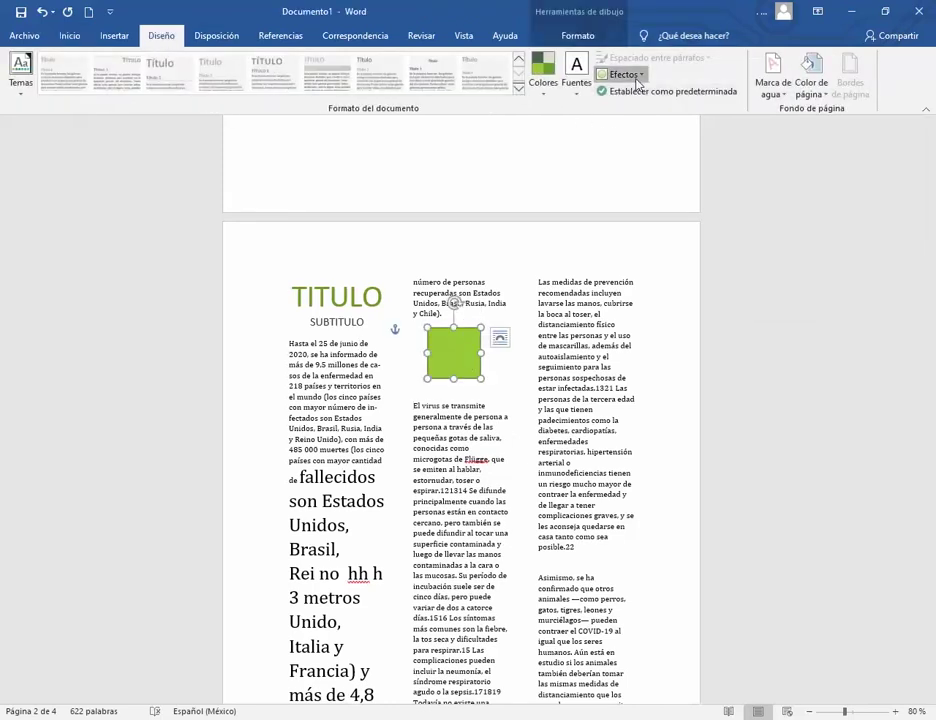
pyautogui.click(635, 76)
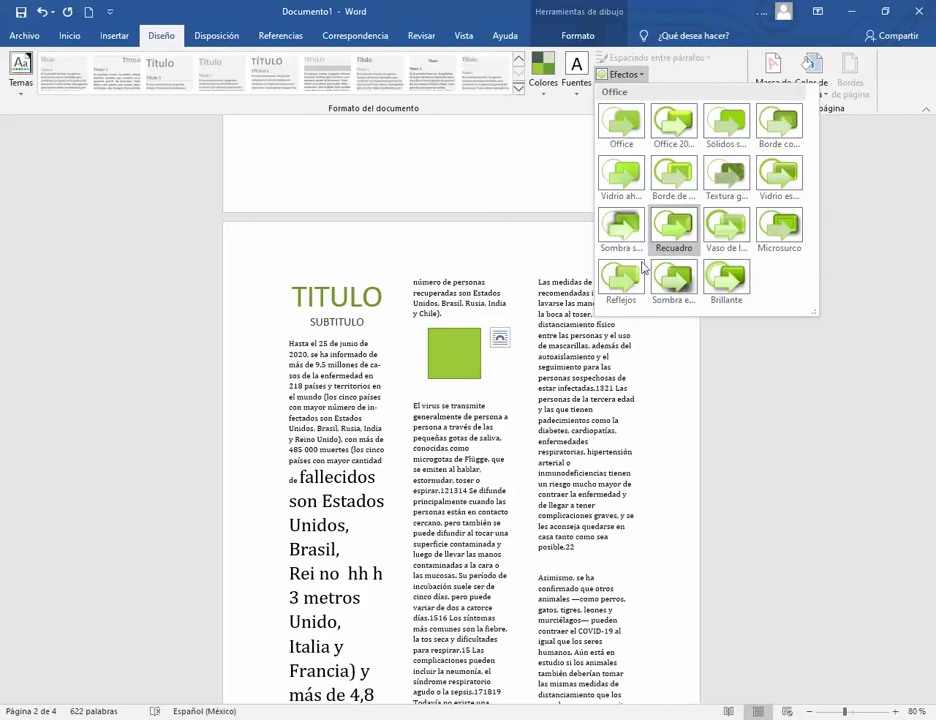
pyautogui.click(726, 288)
pyautogui.click(518, 350)
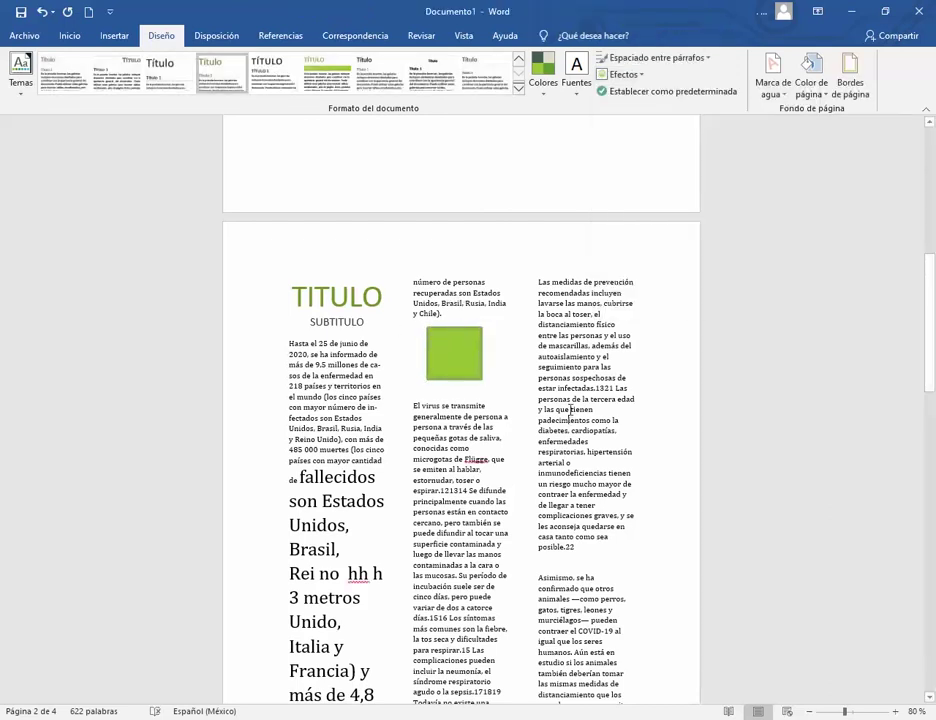
pyautogui.scroll(-2, 520, 444)
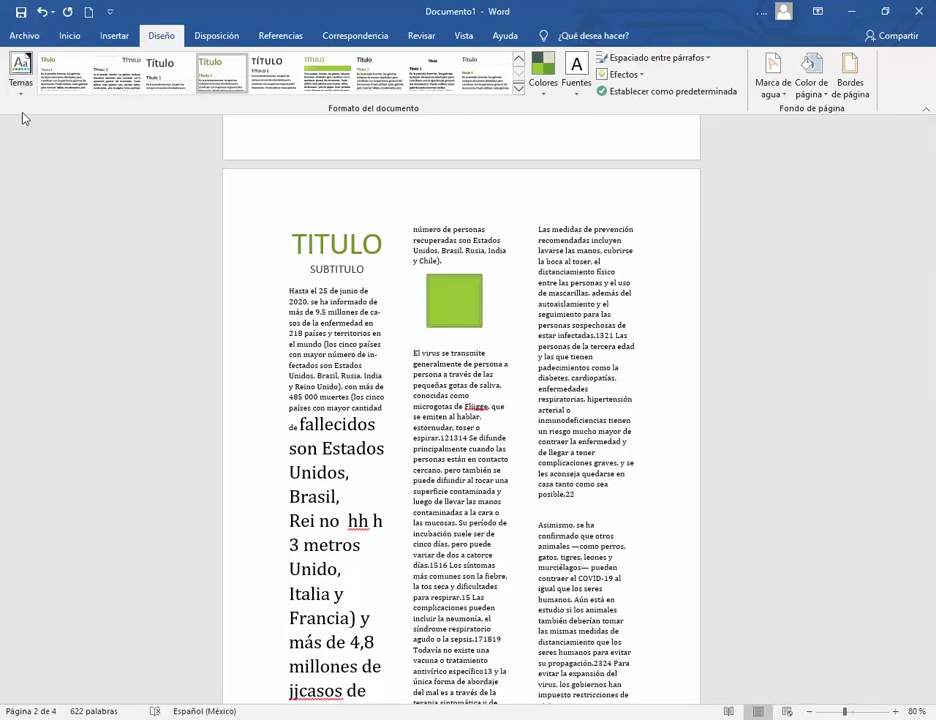
# - Read in the Foxit PhantomPDF study guide how to save a modified theme and change the default, and find the theme saving option in Word
pyautogui.hotkey('alt', 'Tab')
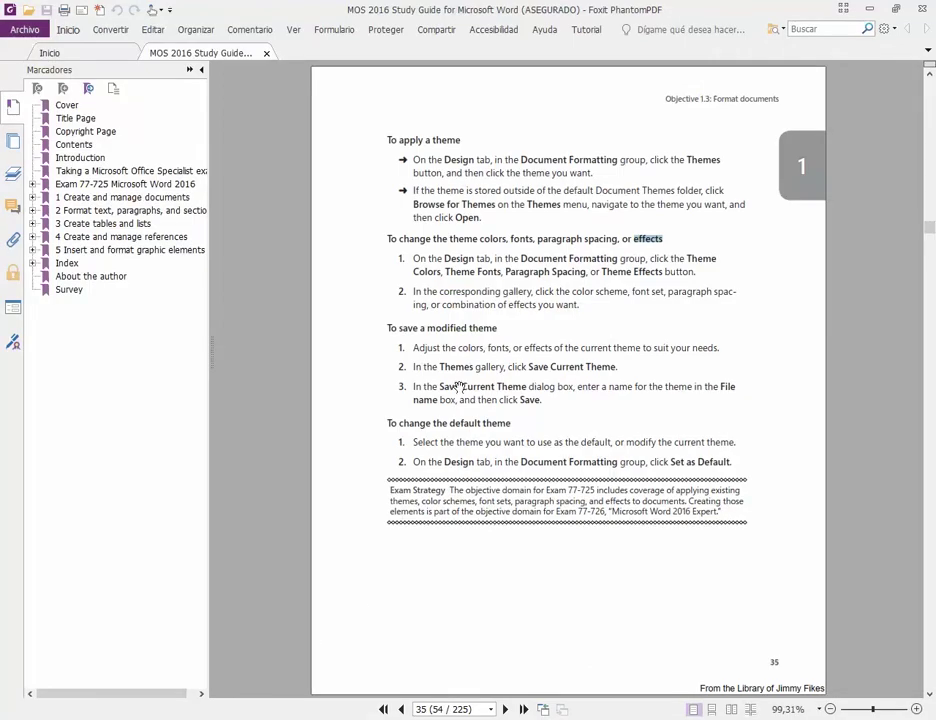
pyautogui.click(469, 440)
pyautogui.click(368, 718)
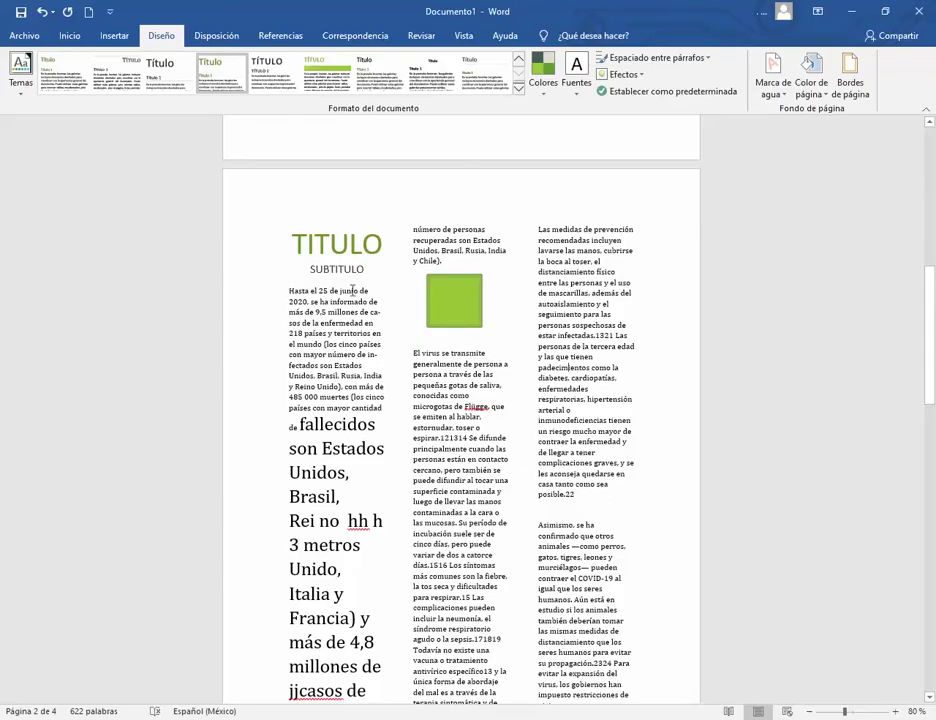
pyautogui.click(18, 95)
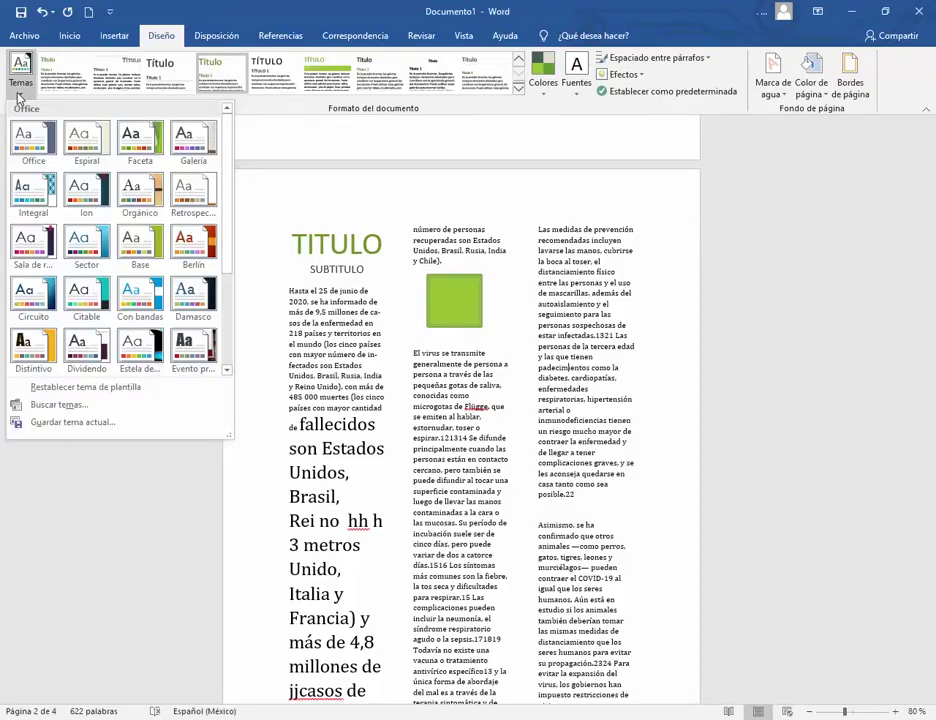
pyautogui.click(18, 95)
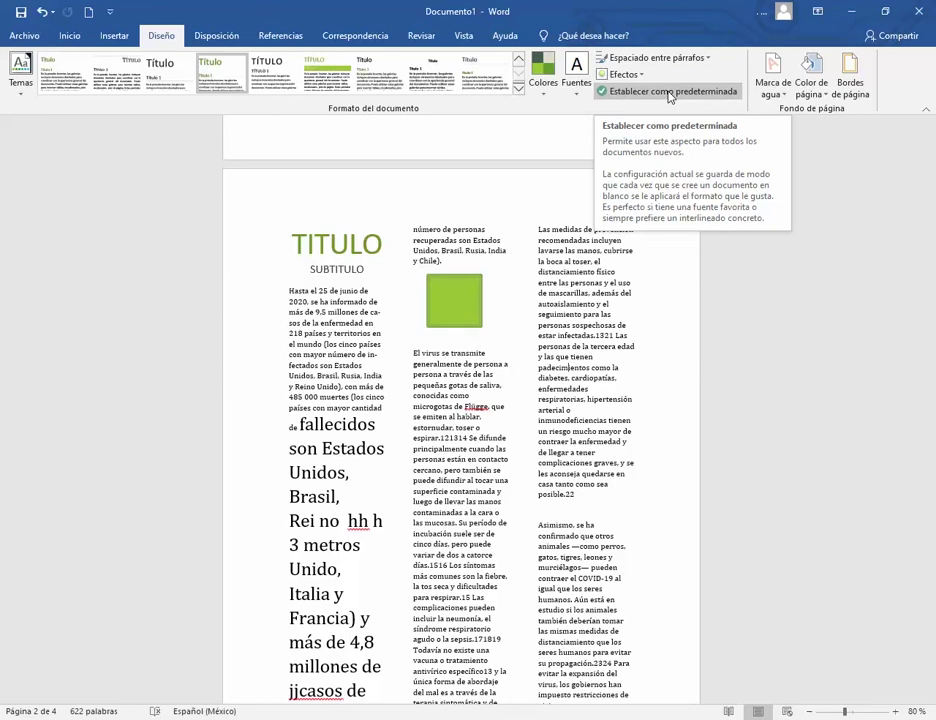
# - Examine the formatting of the title, subtitle and green square on page 2
pyautogui.doubleClick(353, 243)
pyautogui.click(325, 268)
pyautogui.click(455, 276)
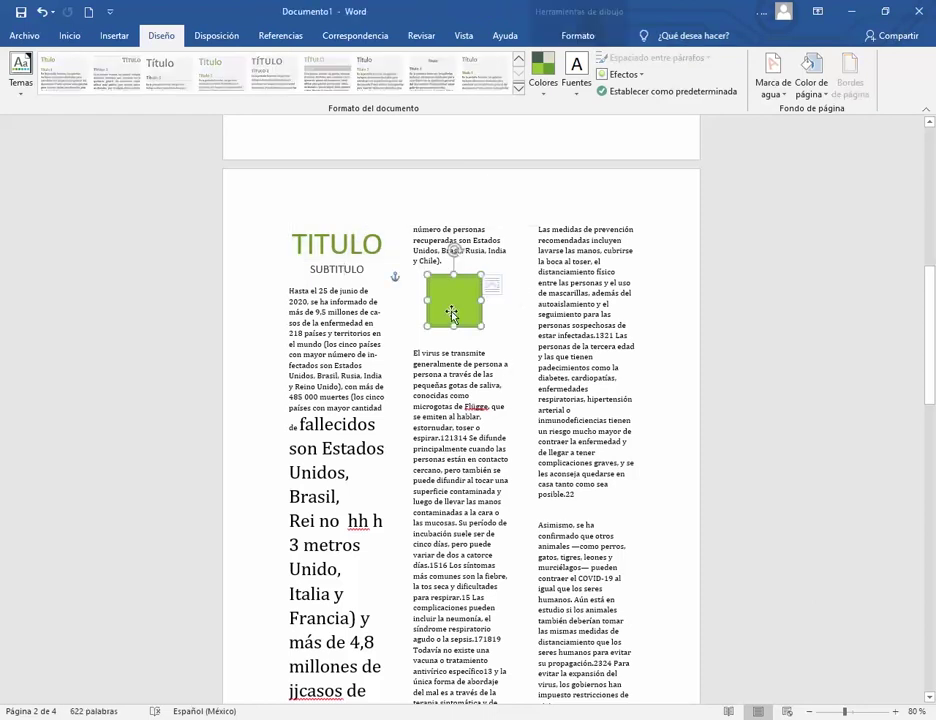
pyautogui.click(437, 500)
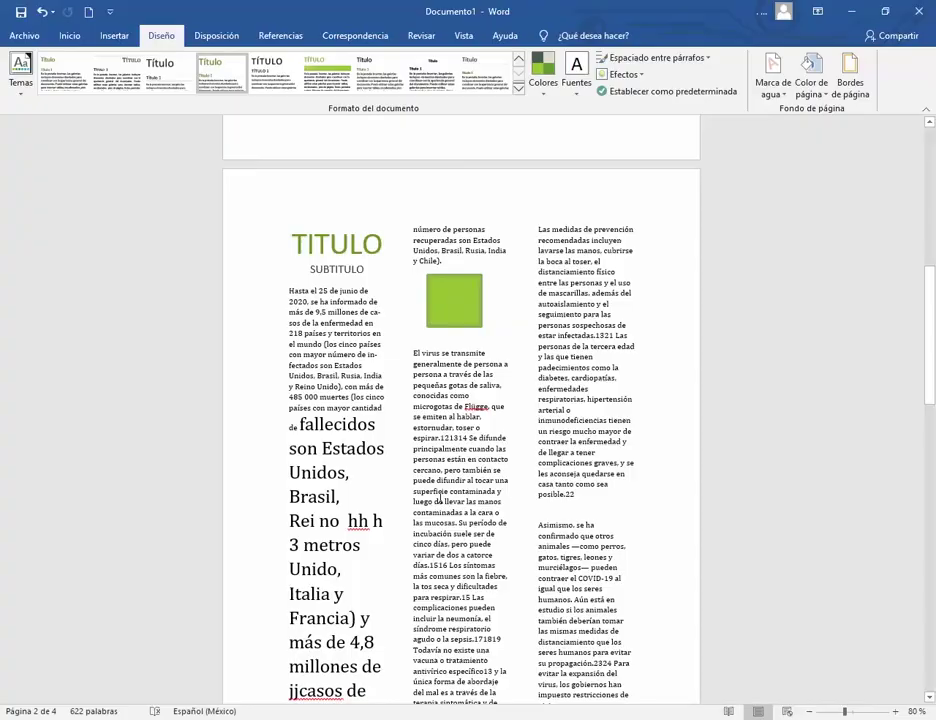
# - Switch to the study guide in Foxit PhantomPDF and read how to apply a style set on page 36
pyautogui.hotkey('alt', 'Tab')
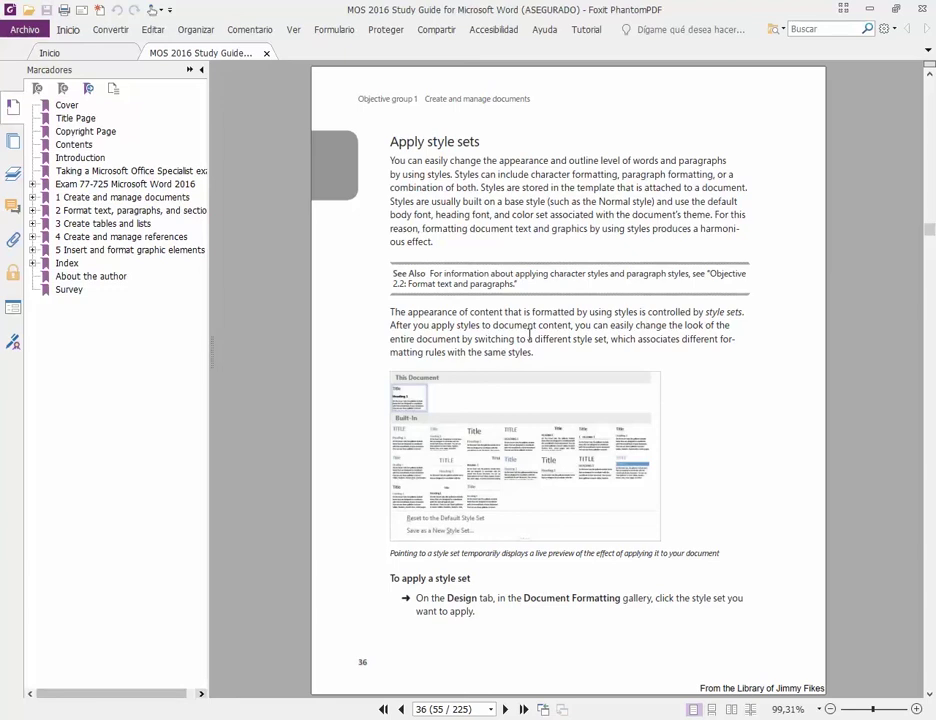
pyautogui.doubleClick(455, 598)
pyautogui.moveTo(525, 598); pyautogui.dragTo(612, 598)
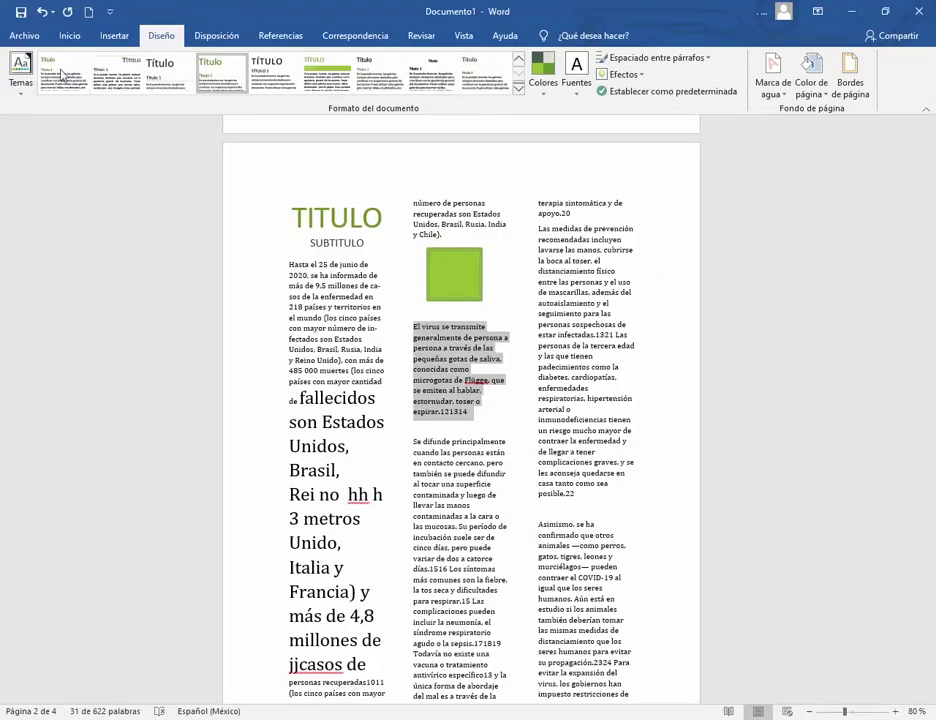
# - Select the title and subtitle in Word and apply the built-in style set with centered headings and a title framed by horizontal lines
pyautogui.click(520, 91)
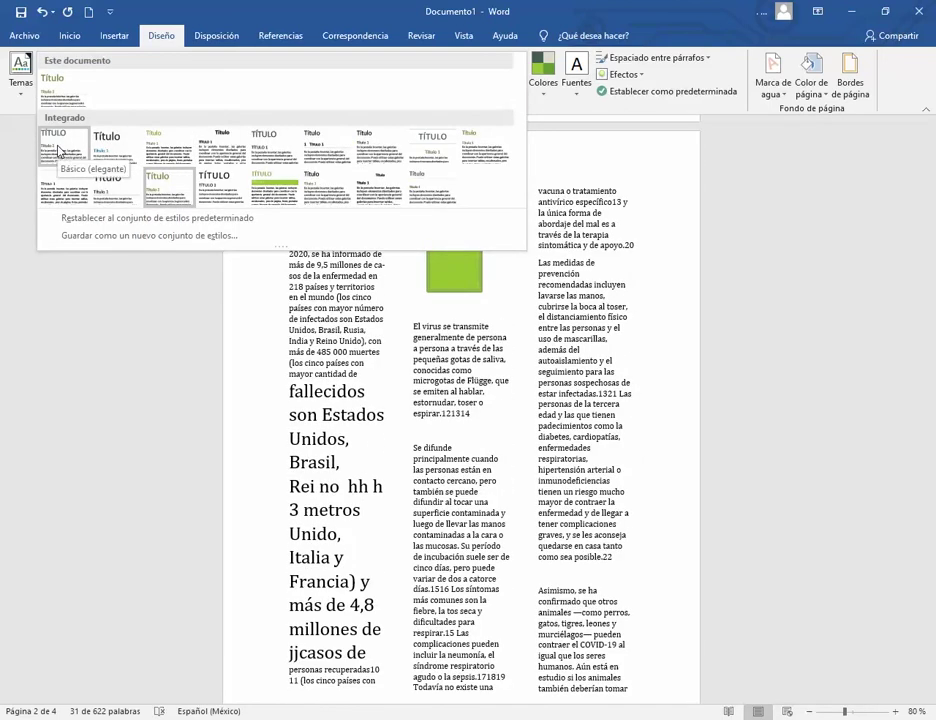
pyautogui.click(348, 368)
pyautogui.scroll(2, 345, 335)
pyautogui.moveTo(296, 268); pyautogui.dragTo(370, 305)
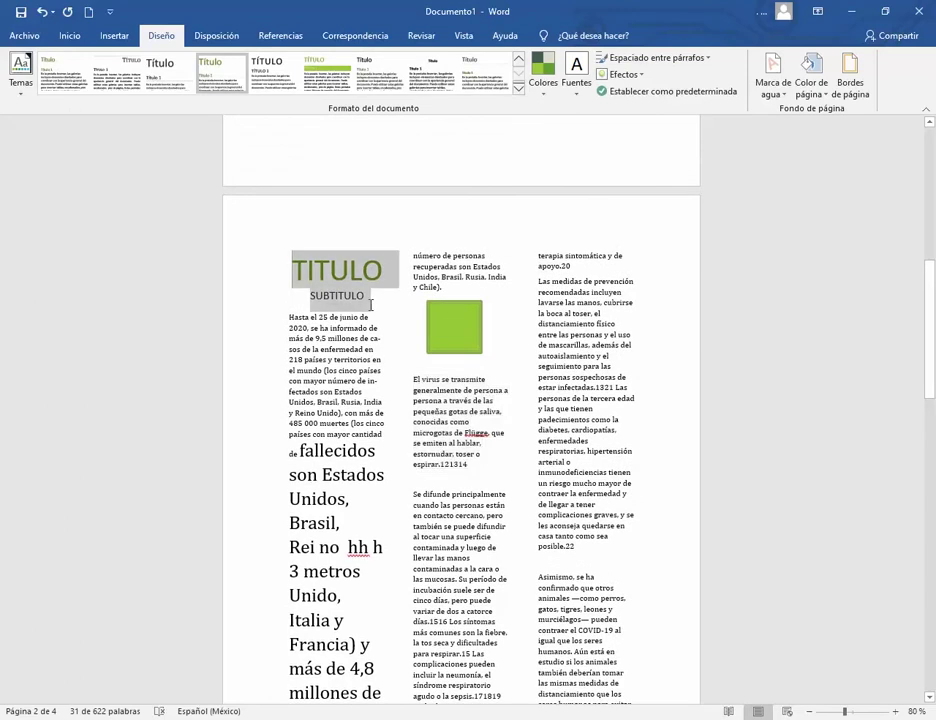
pyautogui.click(518, 88)
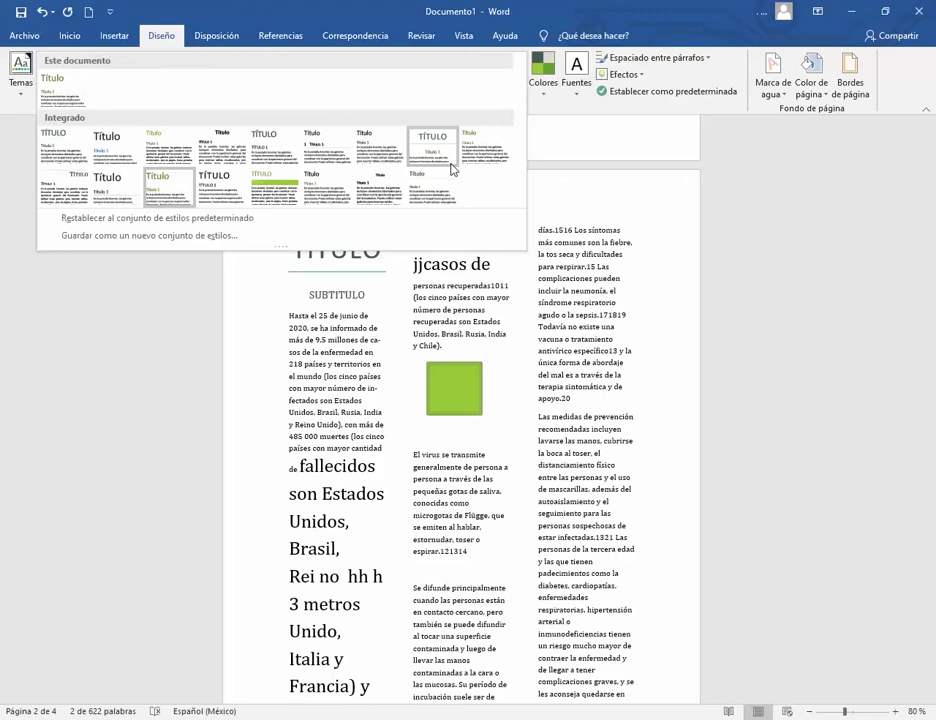
pyautogui.click(450, 168)
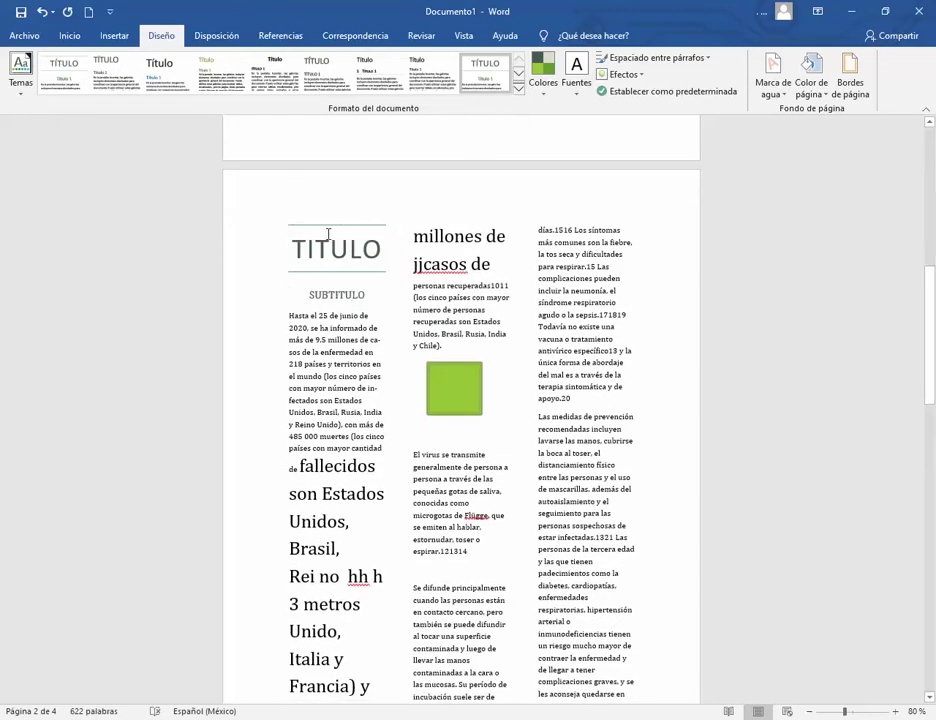
# - Preview other built-in style sets, including Líneas (distintivas), on the document
pyautogui.click(520, 89)
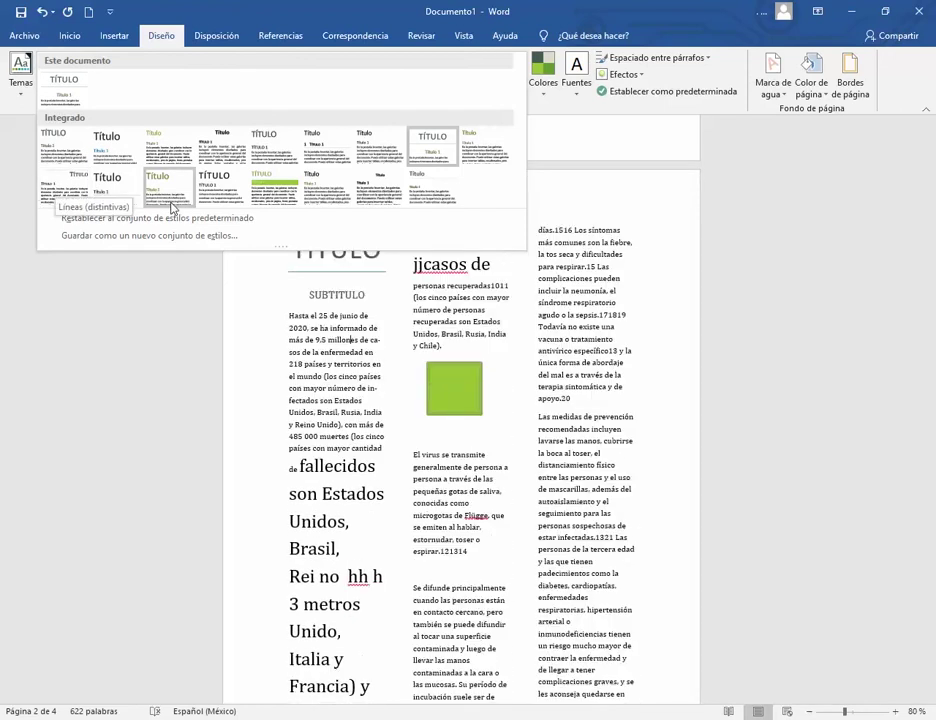
pyautogui.click(66, 193)
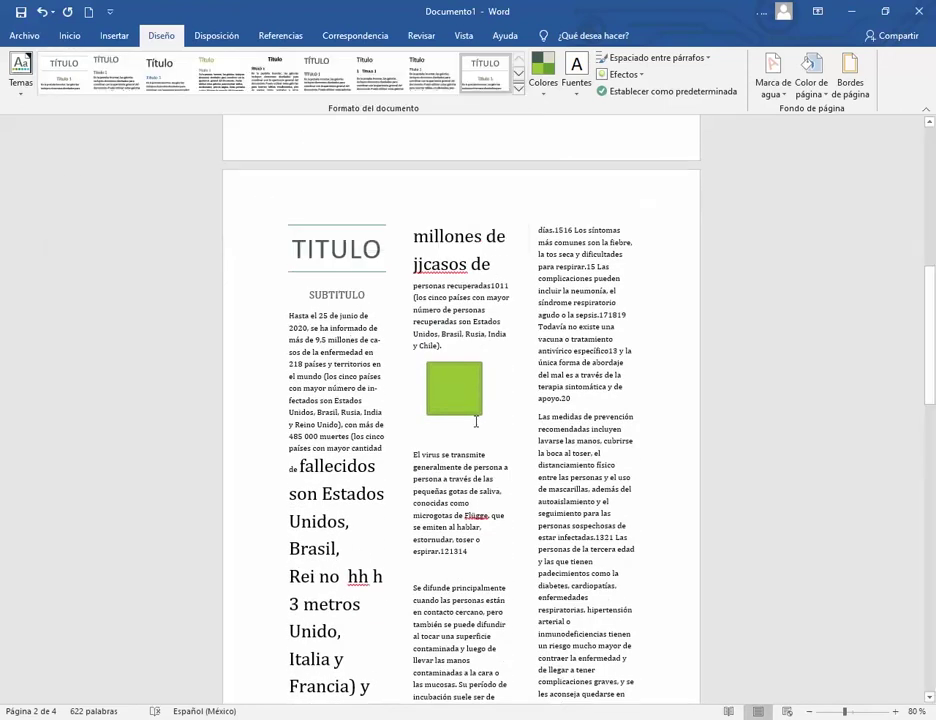
# - Read how to reset the style set on page 37 of the study guide, and restore the default style set in the Word document
pyautogui.scroll(-2, 476, 418)
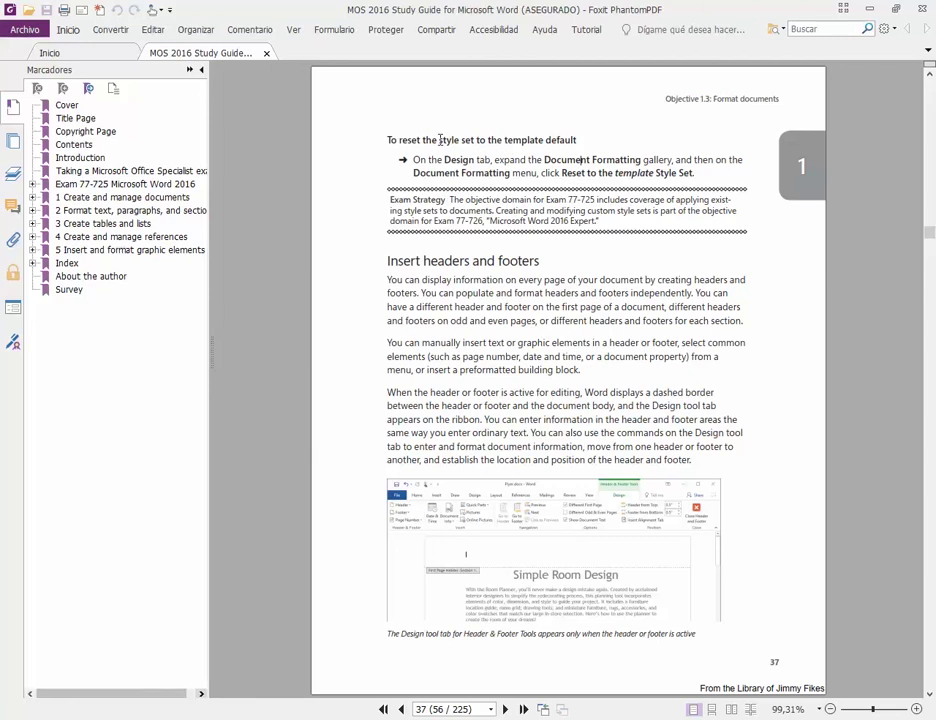
pyautogui.moveTo(583, 171); pyautogui.dragTo(669, 175)
pyautogui.click(669, 175)
pyautogui.hotkey('alt', 'Tab')
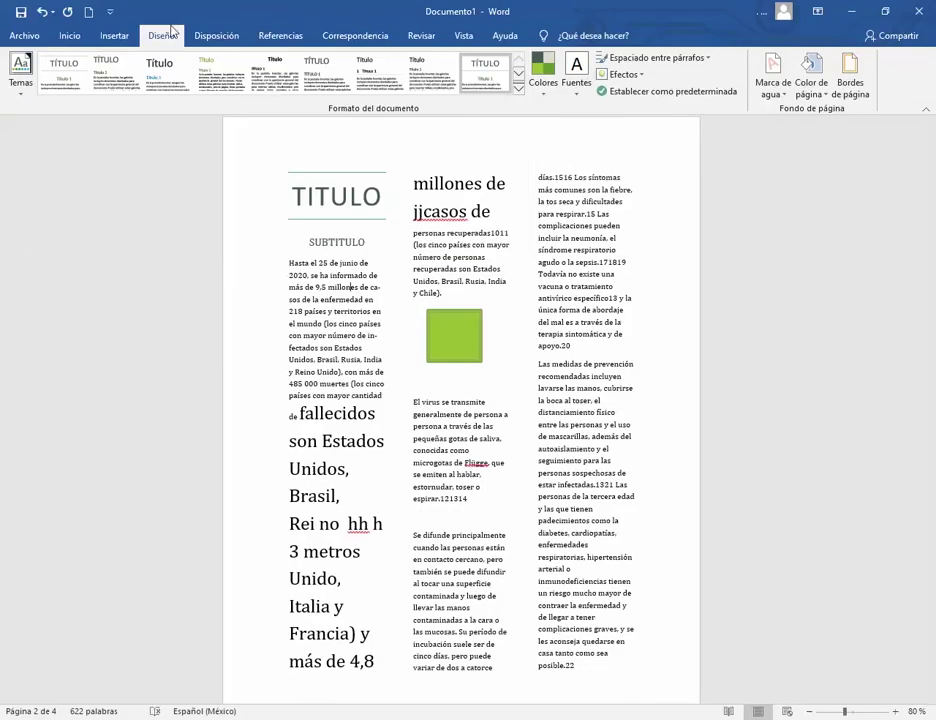
pyautogui.click(519, 89)
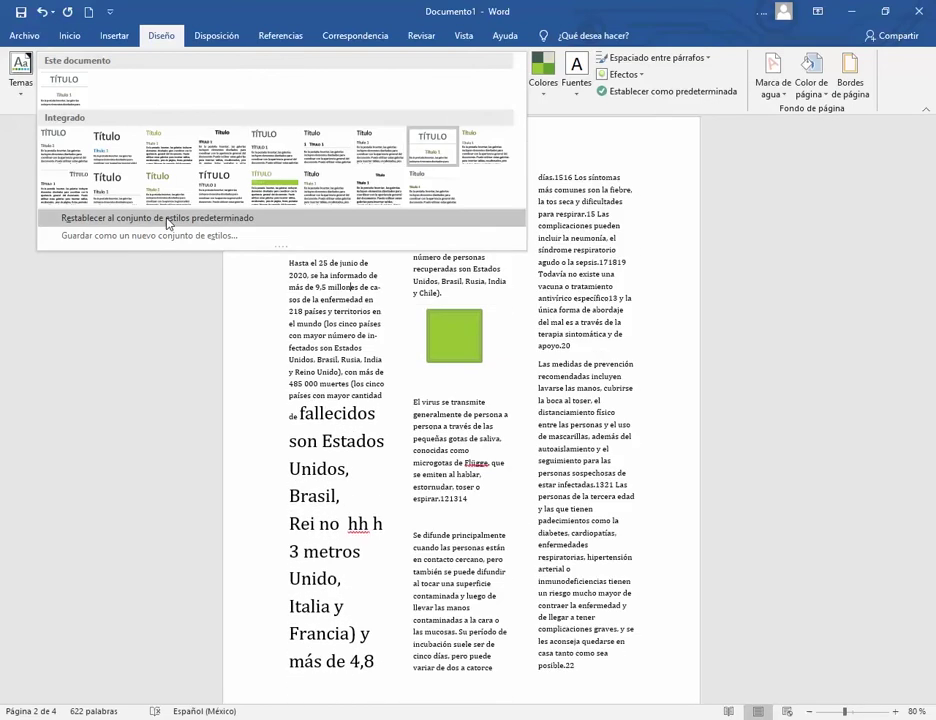
pyautogui.click(168, 220)
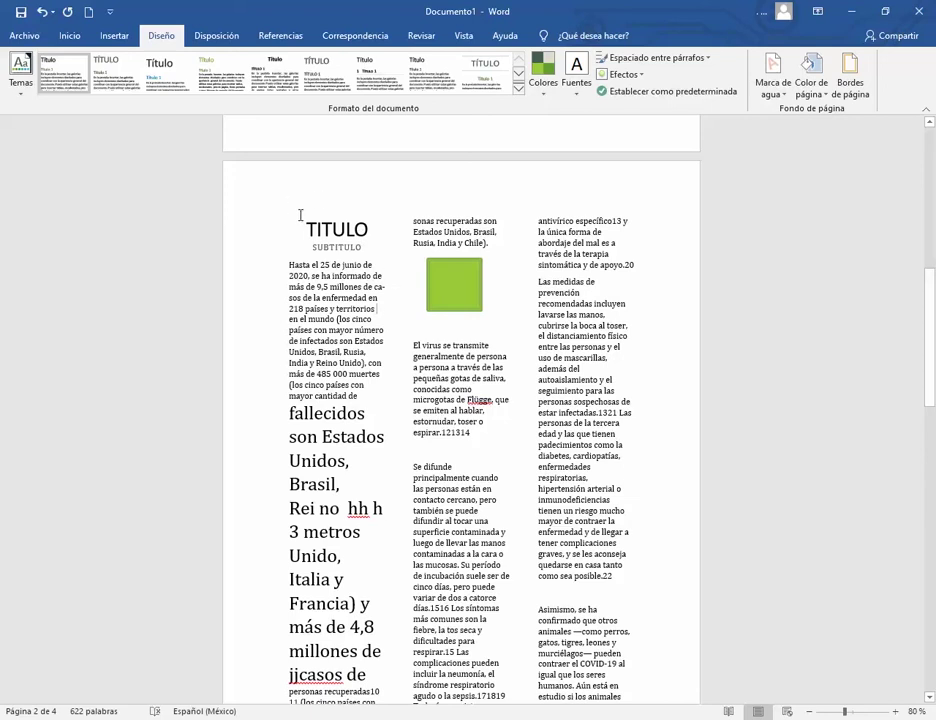
# - Select the title and subtitle, try the style set with a shaded green heading band, and reapply the centered style set with title lines
pyautogui.moveTo(299, 211); pyautogui.dragTo(380, 247)
pyautogui.click(518, 89)
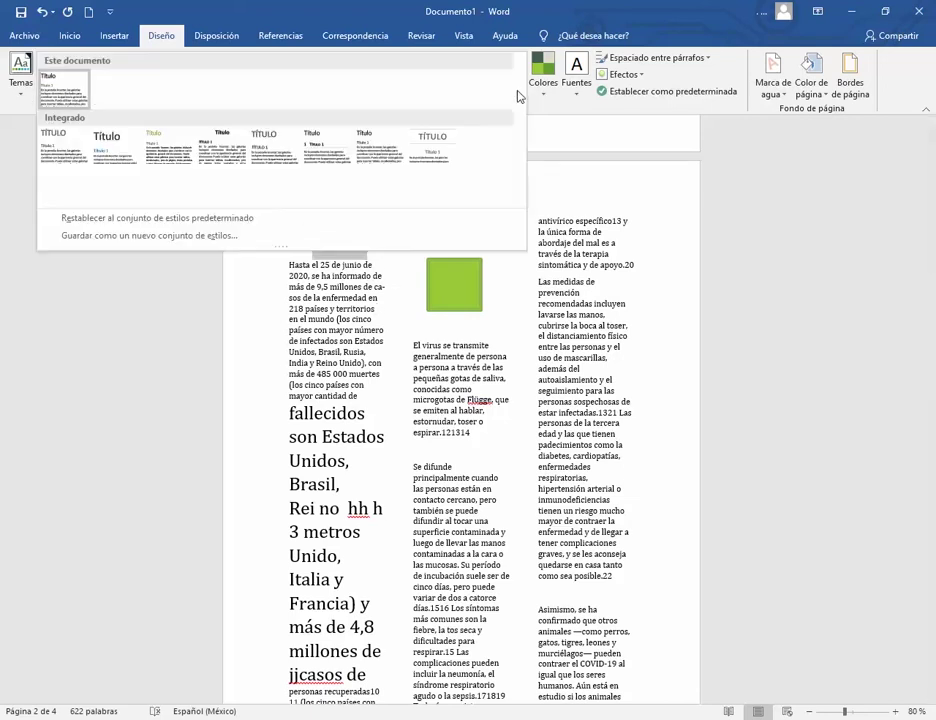
pyautogui.click(268, 196)
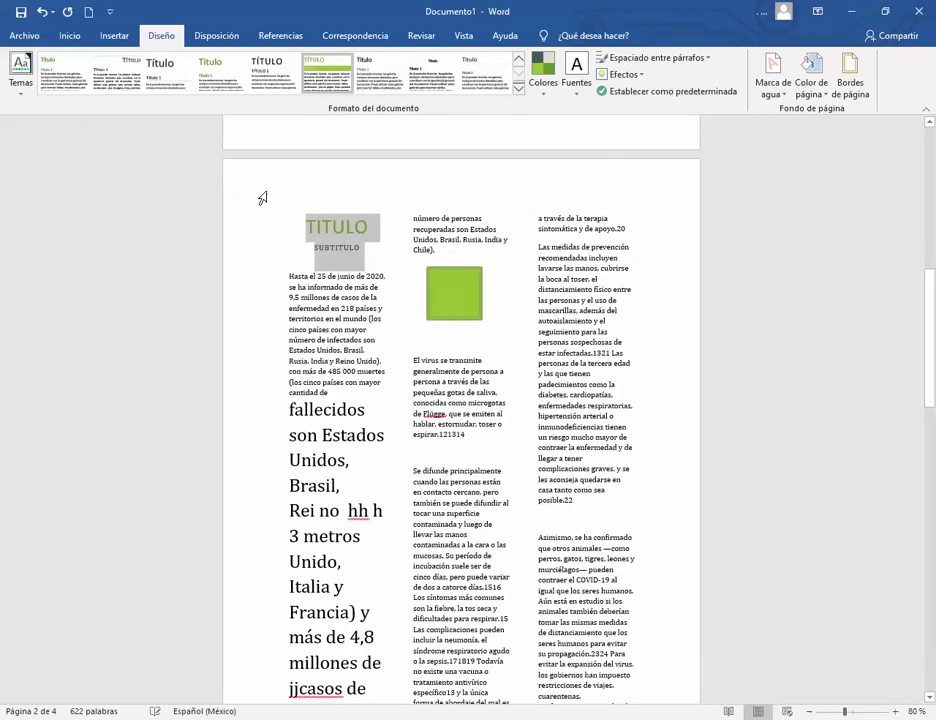
pyautogui.click(518, 89)
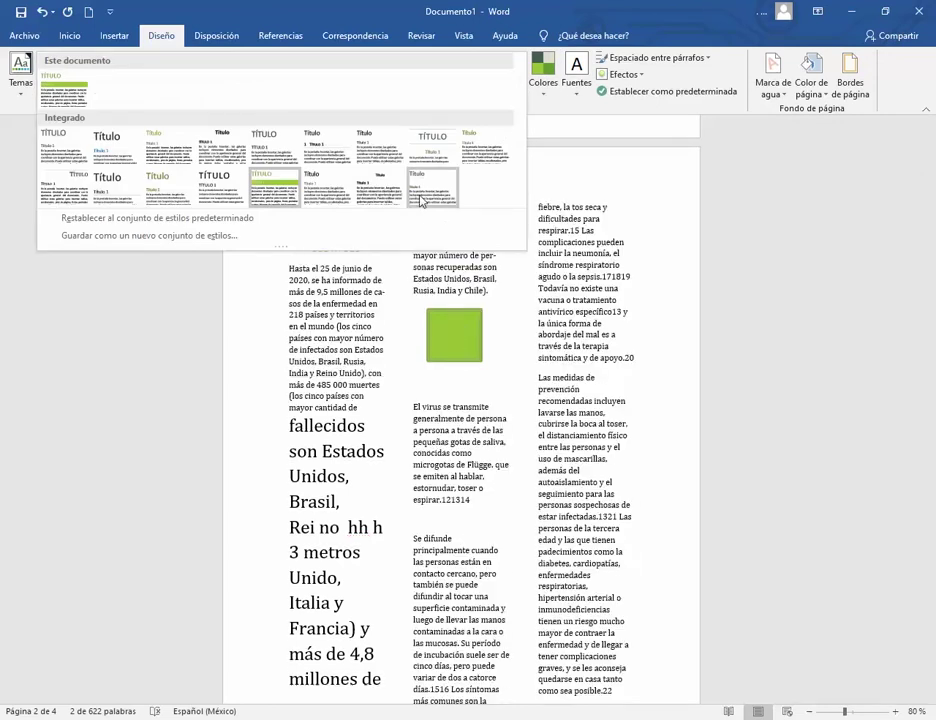
pyautogui.click(427, 148)
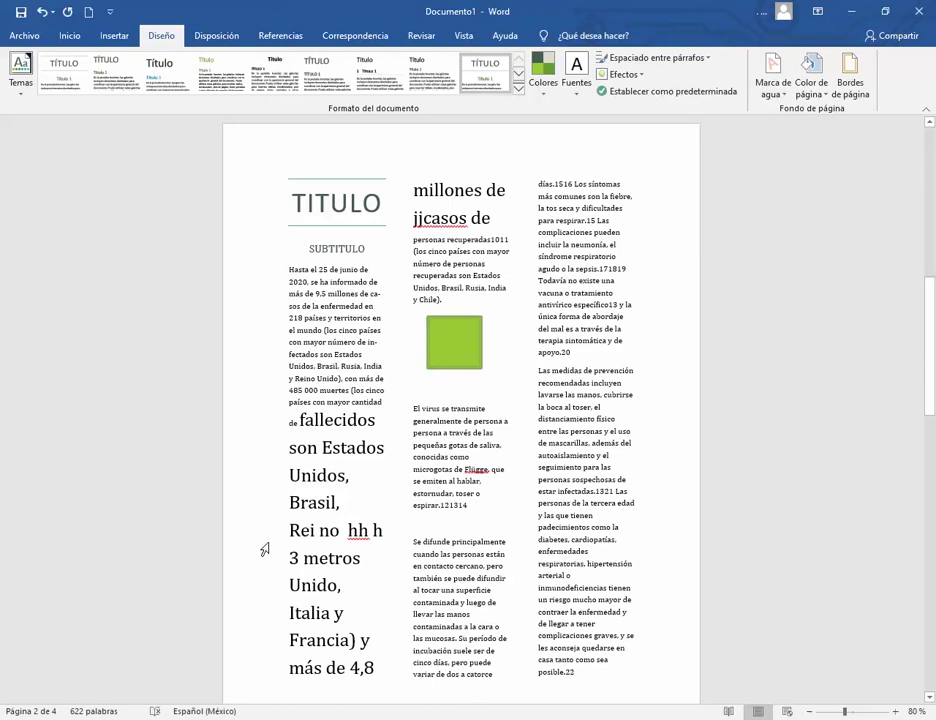
# - Switch to Foxit PhantomPDF, review the Objective 1.3 topics in the study guide's contents, and read the header and footer instructions on pages 37 and 38
pyautogui.moveTo(340, 719)
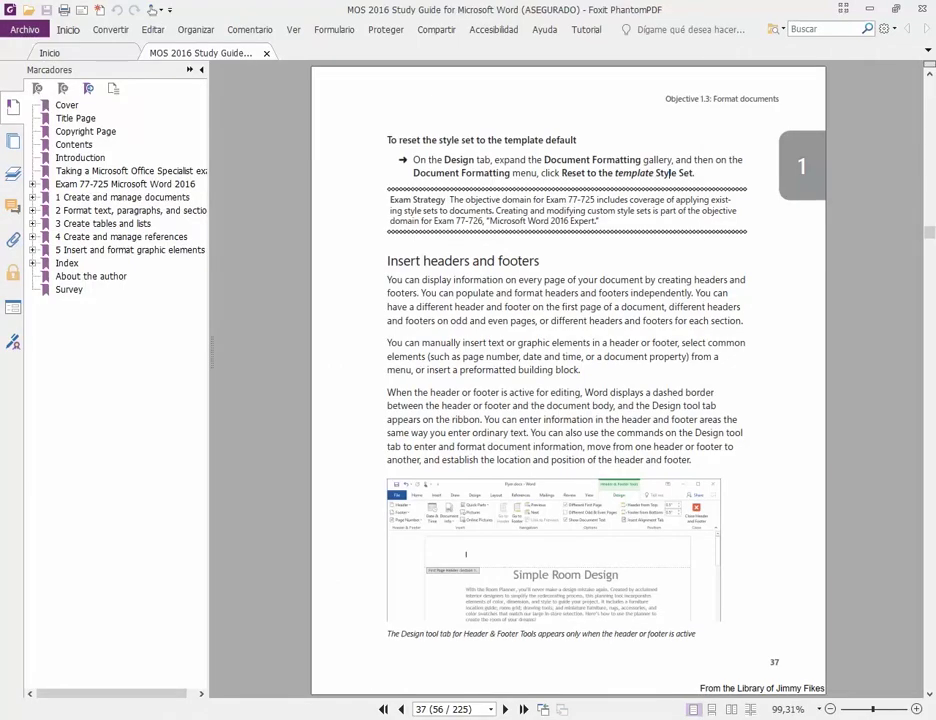
pyautogui.click(335, 650)
pyautogui.click(72, 145)
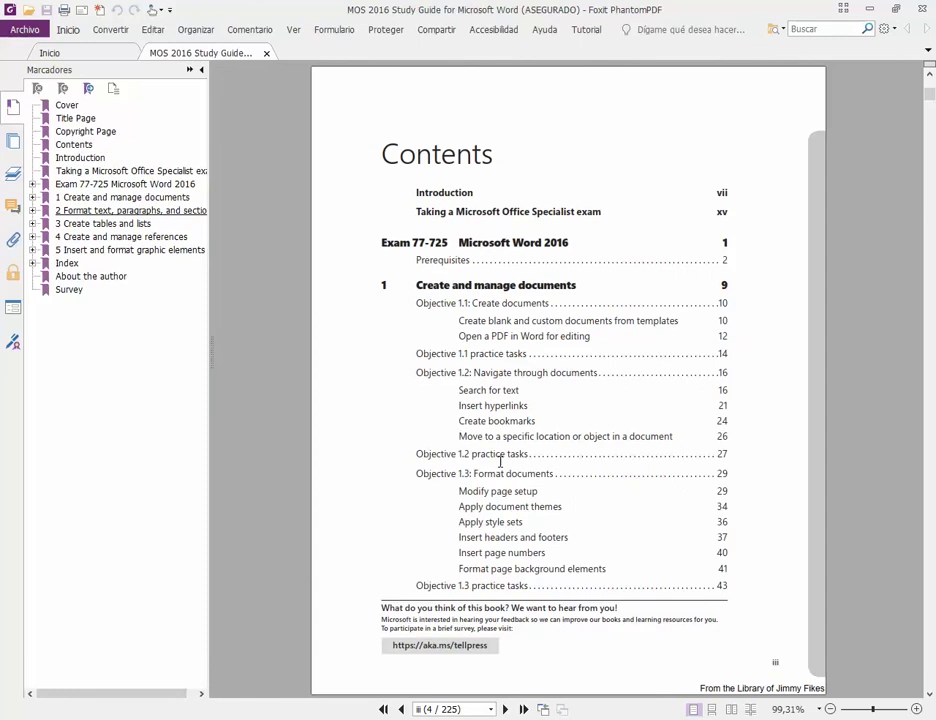
pyautogui.moveTo(465, 474); pyautogui.dragTo(553, 481)
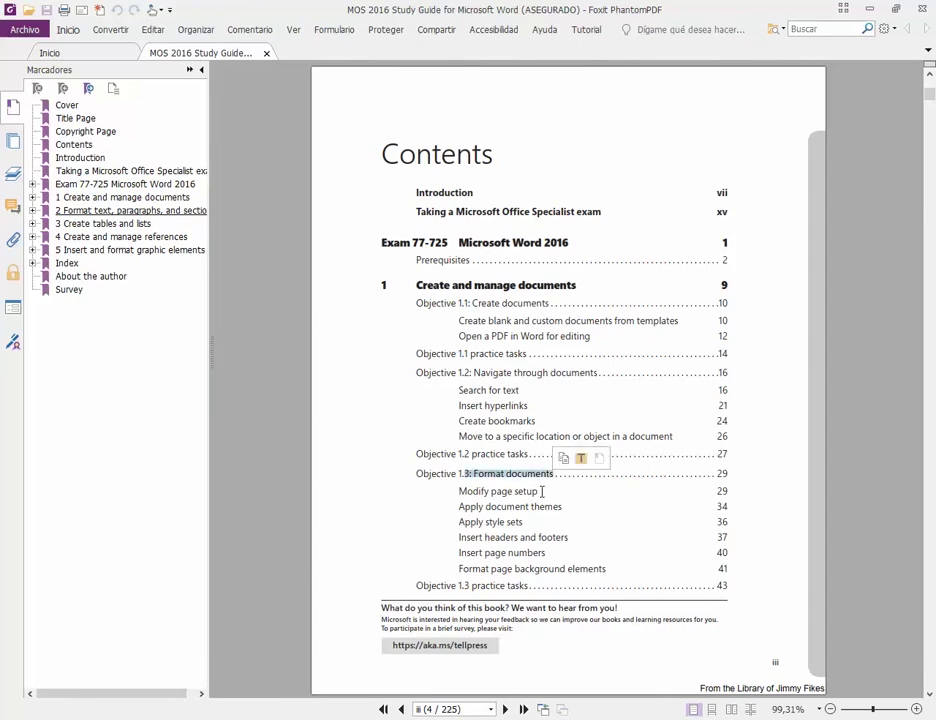
pyautogui.click(506, 493)
pyautogui.moveTo(492, 493); pyautogui.dragTo(538, 494)
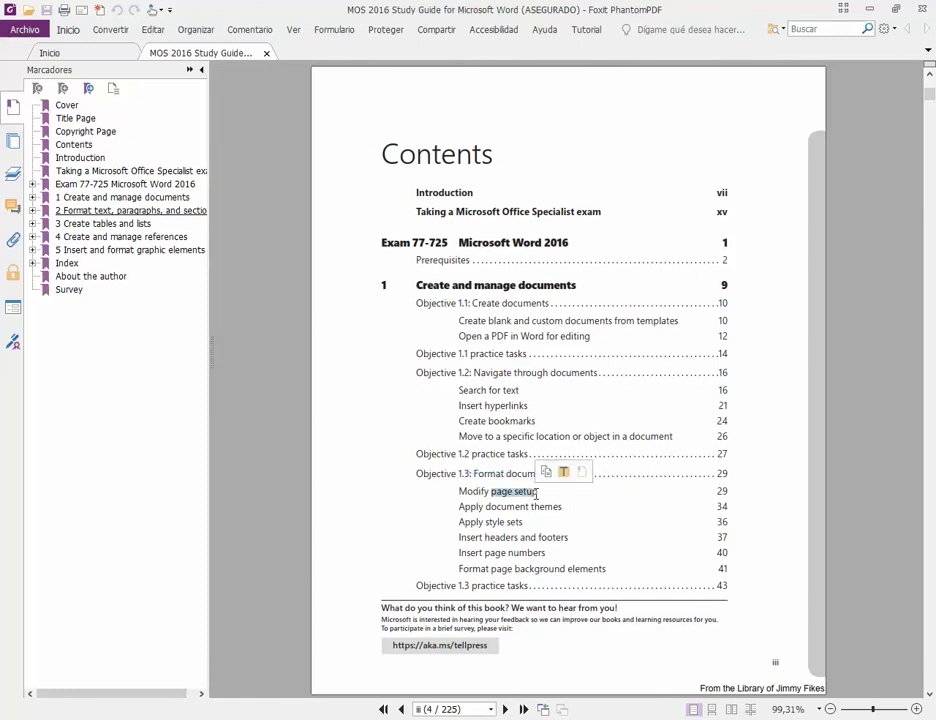
pyautogui.moveTo(476, 507); pyautogui.dragTo(559, 510)
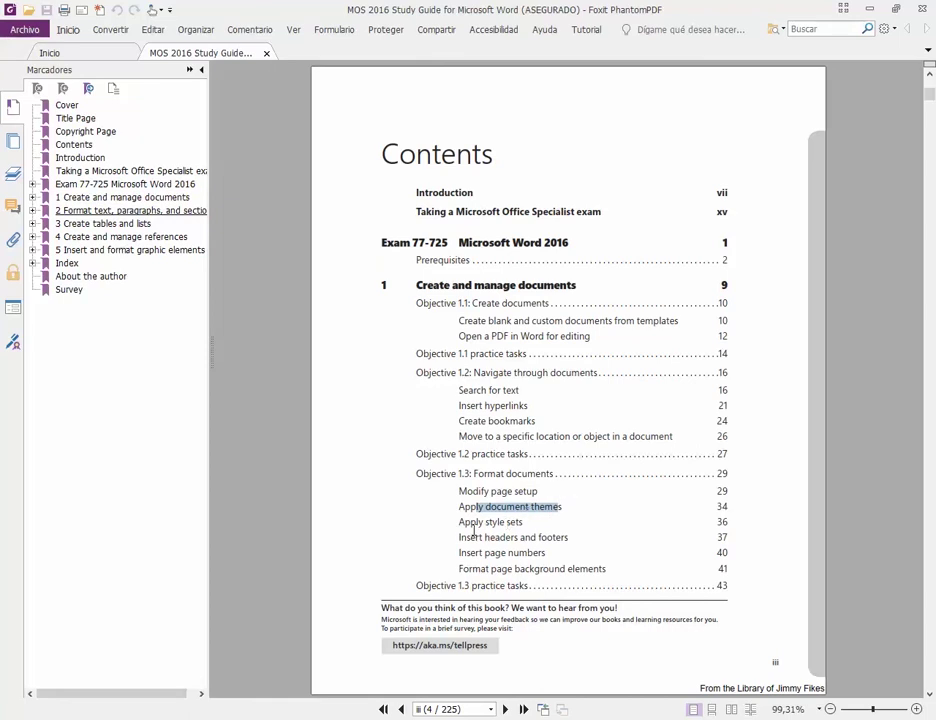
pyautogui.click(485, 537)
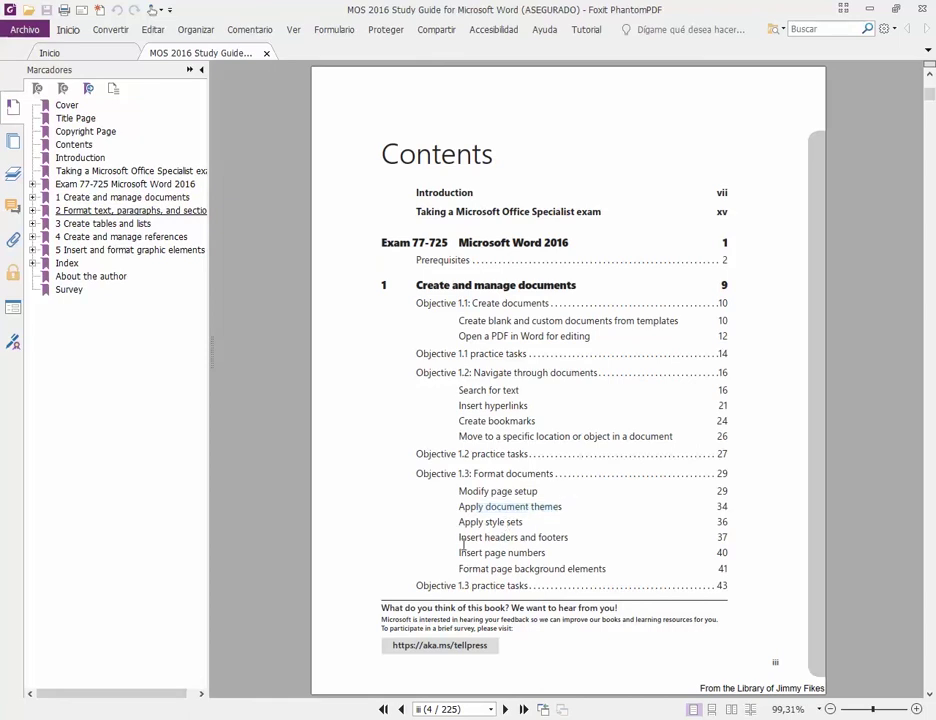
pyautogui.moveTo(460, 538); pyautogui.dragTo(567, 541)
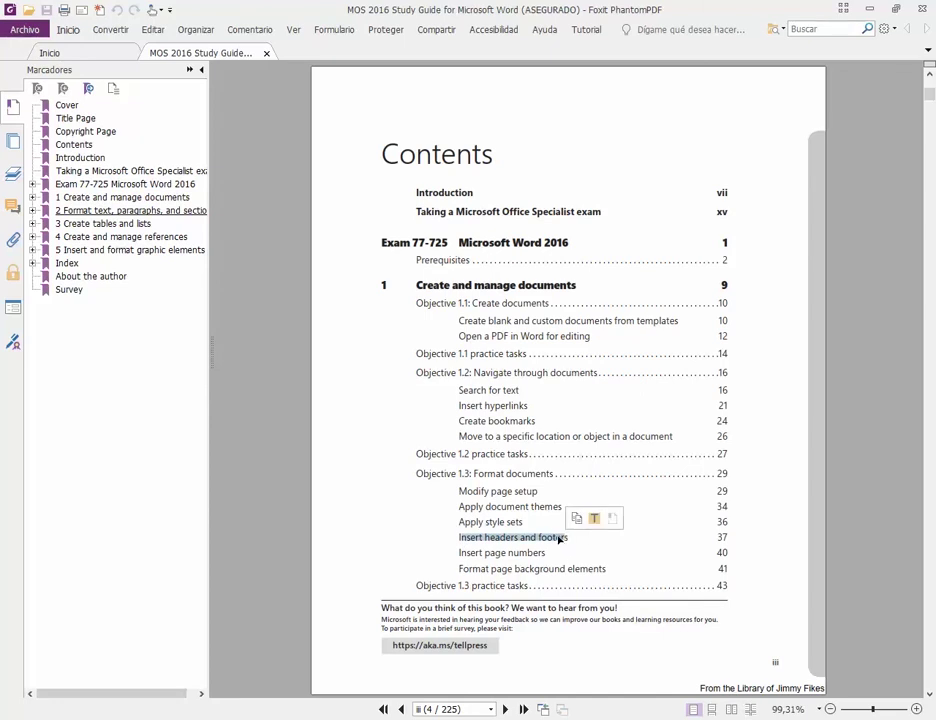
pyautogui.moveTo(495, 553); pyautogui.dragTo(581, 566)
pyautogui.click(483, 568)
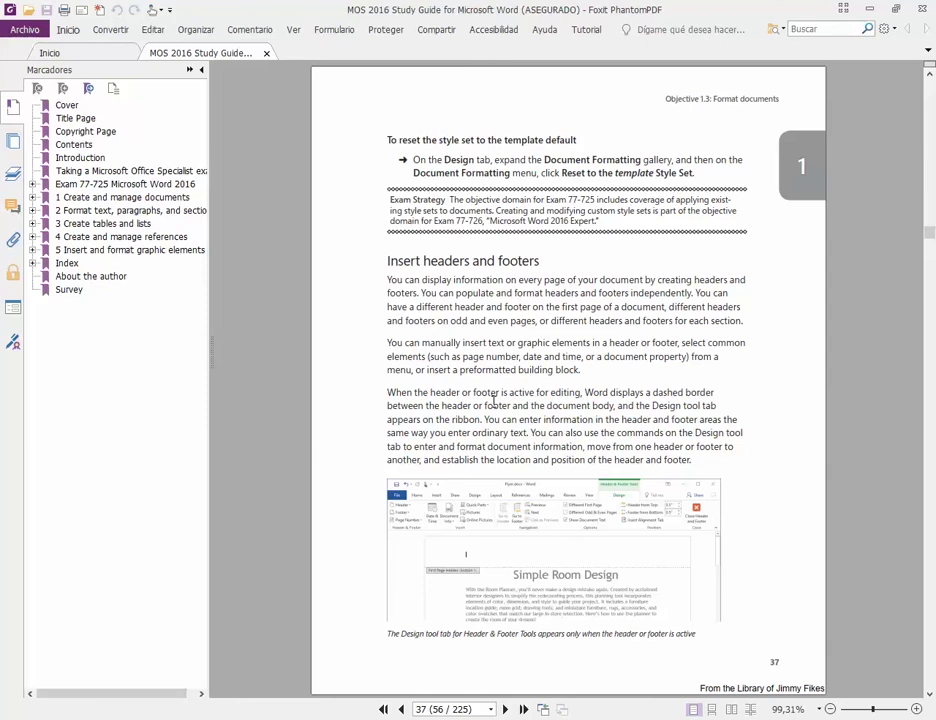
pyautogui.scroll(-3, 493, 401)
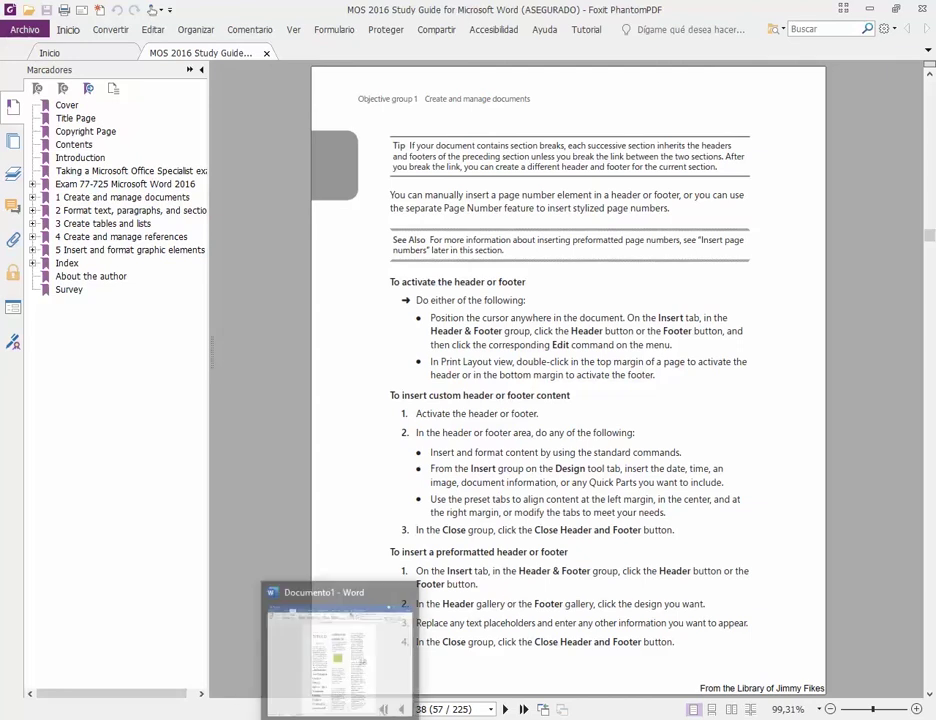
# - Switch to Word and insert the built-in Con bandas header
pyautogui.click(343, 718)
pyautogui.click(131, 42)
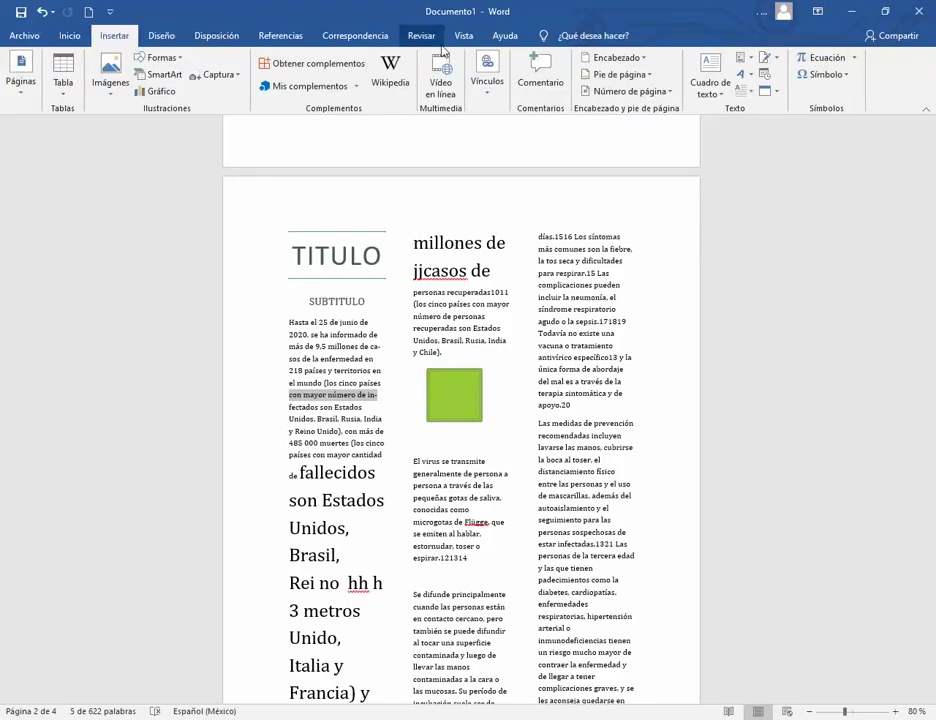
pyautogui.click(616, 58)
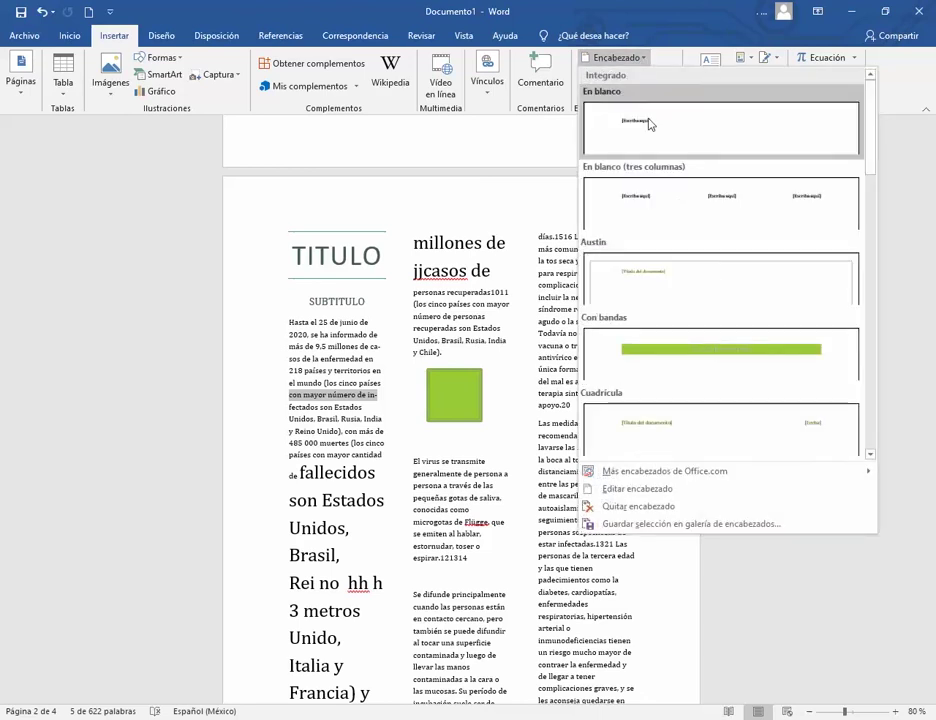
pyautogui.click(668, 366)
pyautogui.click(452, 164)
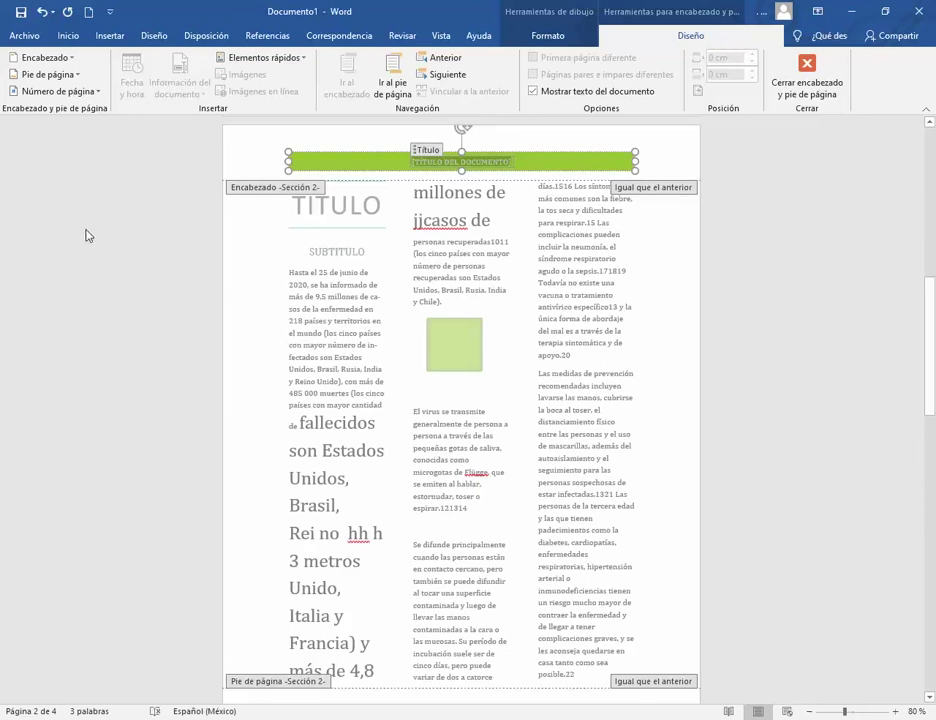
# - Replace the header with the built-in Cuadrícula design and enter "Mi documento" as its document title
pyautogui.click(115, 38)
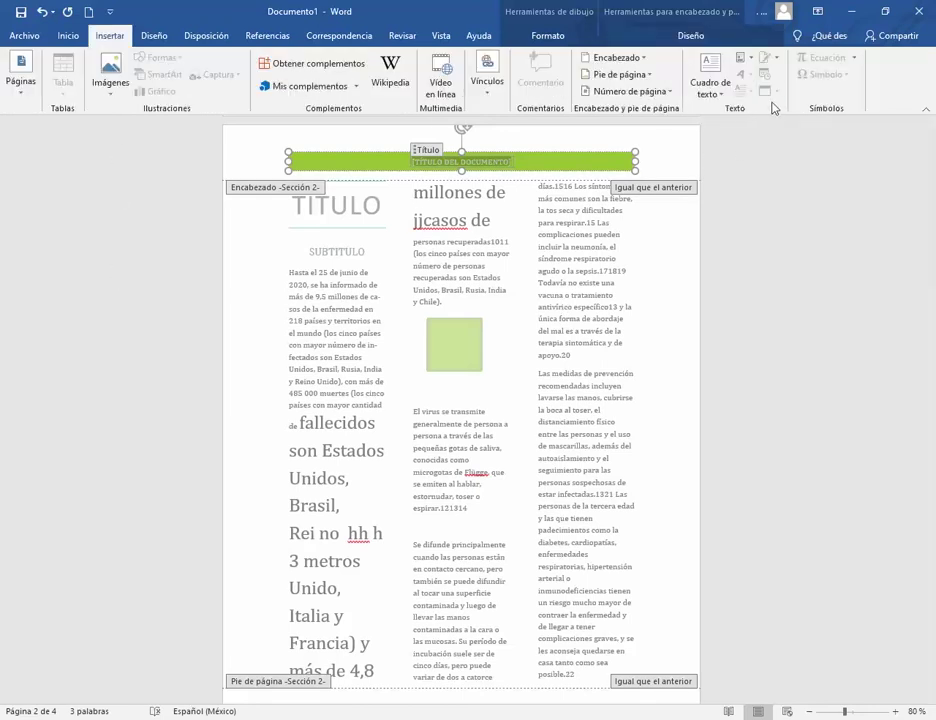
pyautogui.click(614, 57)
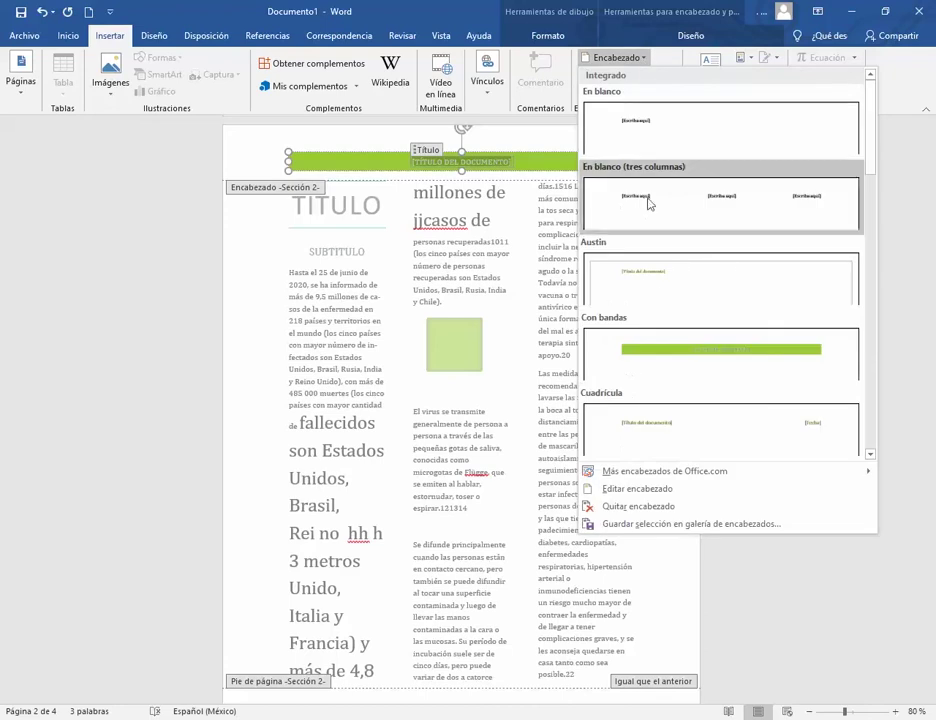
pyautogui.click(652, 426)
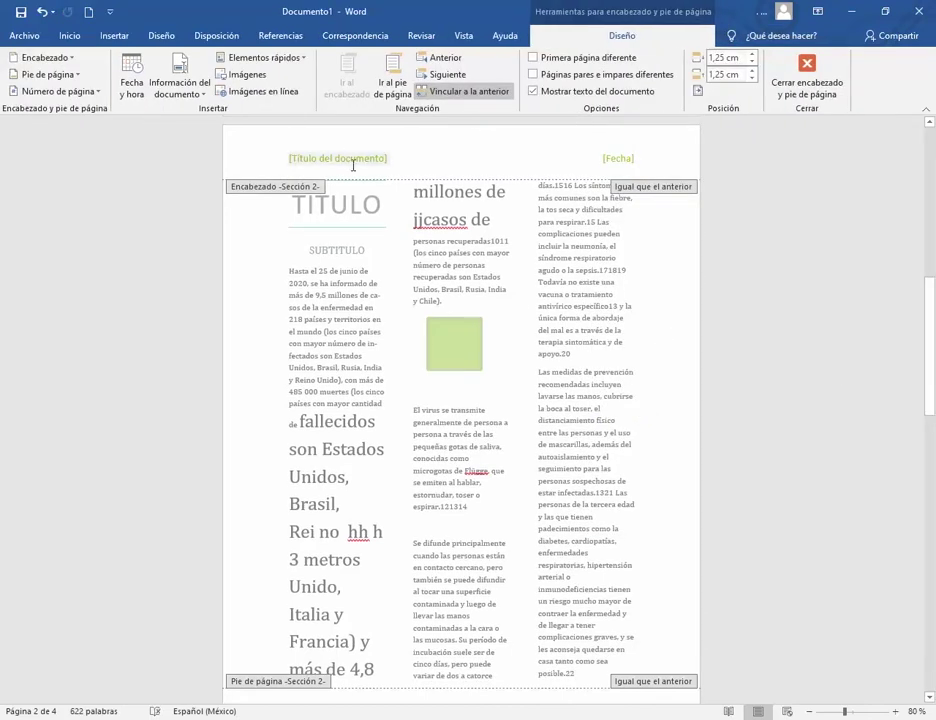
pyautogui.click(352, 163)
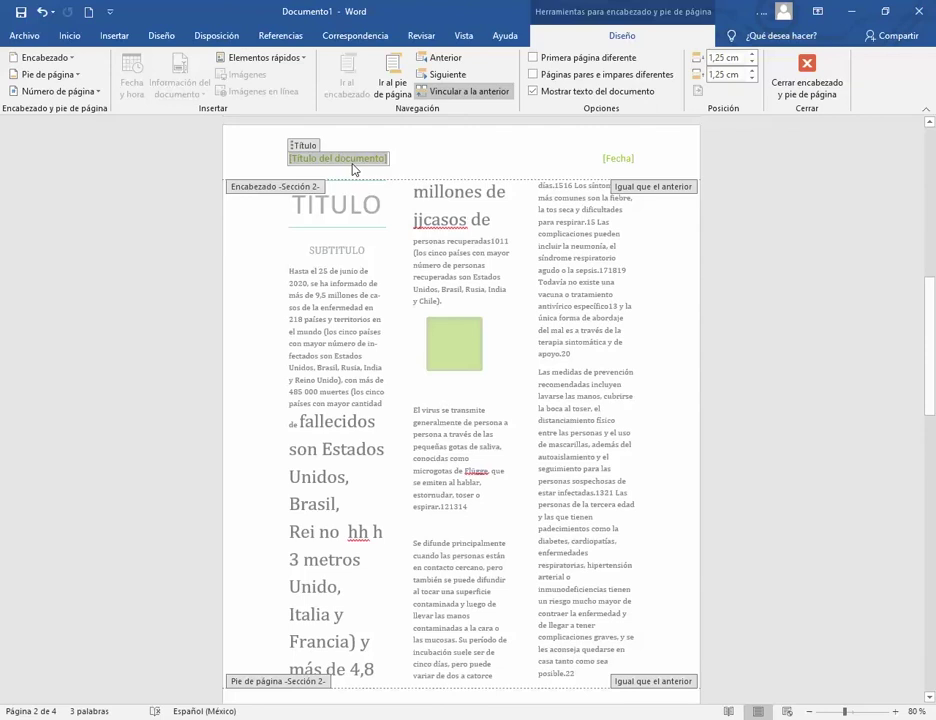
pyautogui.write('Mi do')
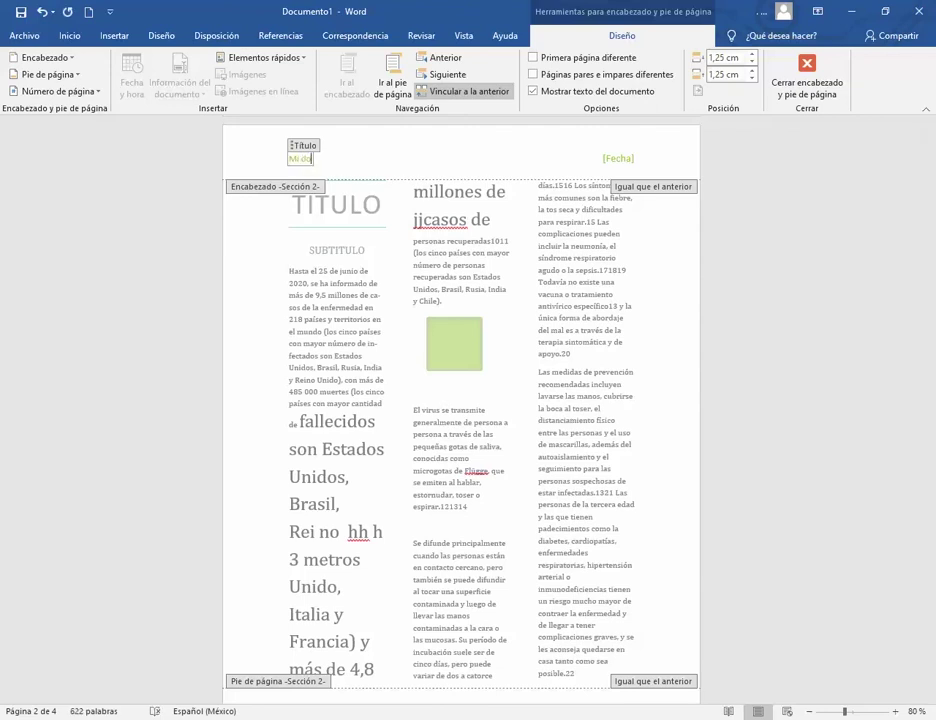
pyautogui.write('cumento')
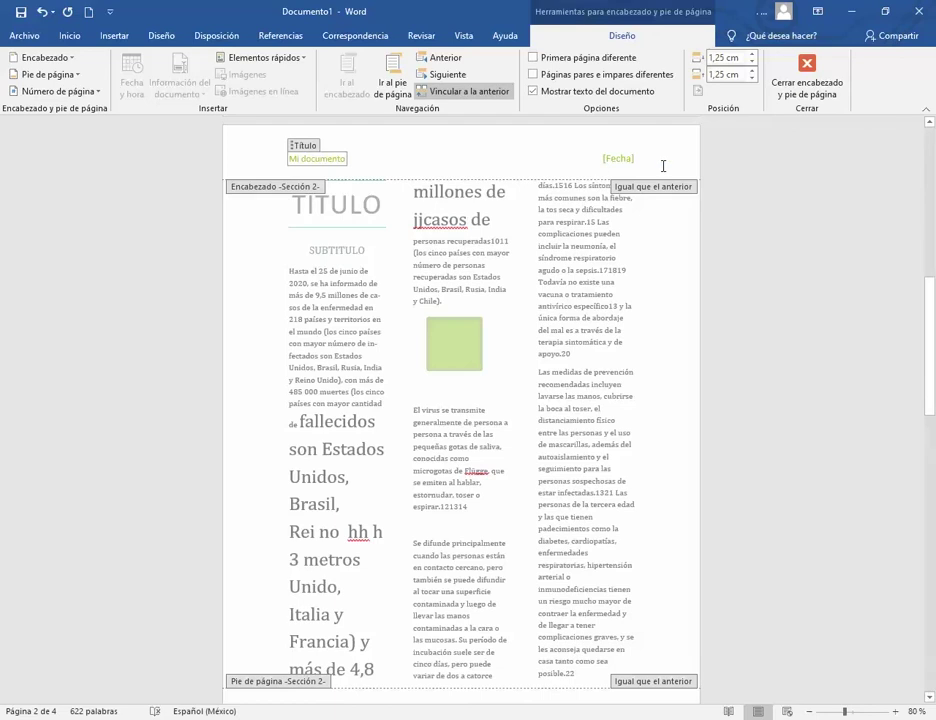
# - Set the header's date to 1 de junio de 2020 and finish editing the header
pyautogui.click(615, 160)
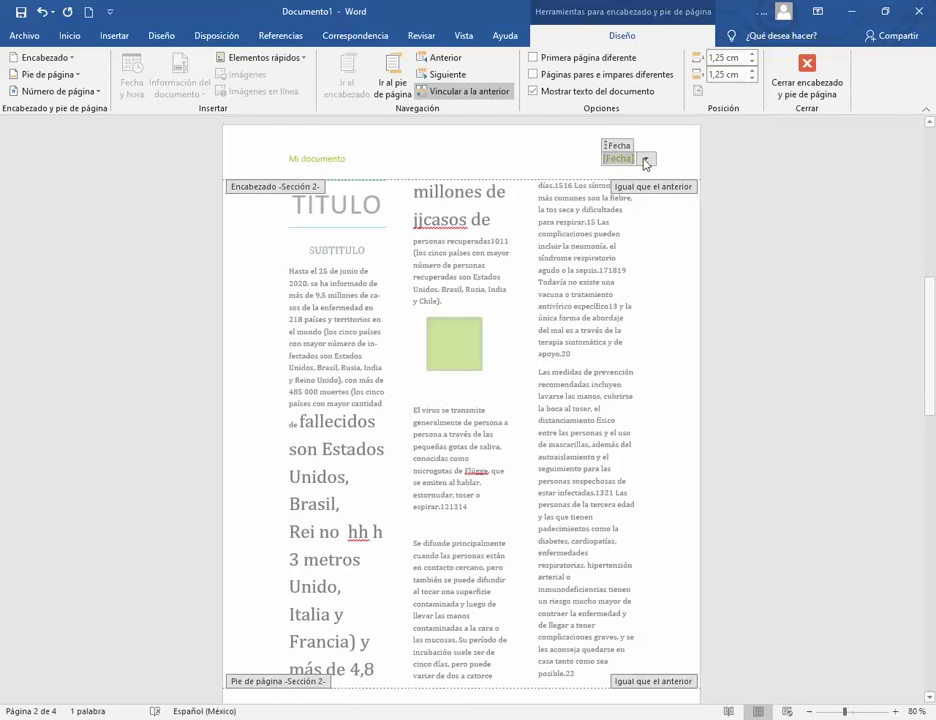
pyautogui.click(646, 159)
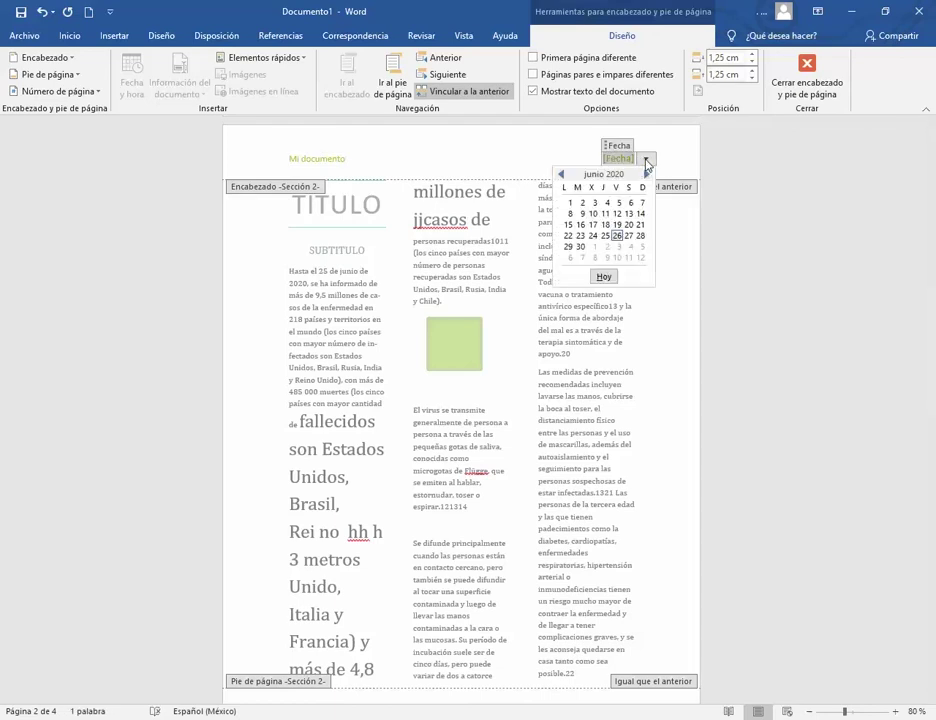
pyautogui.click(571, 204)
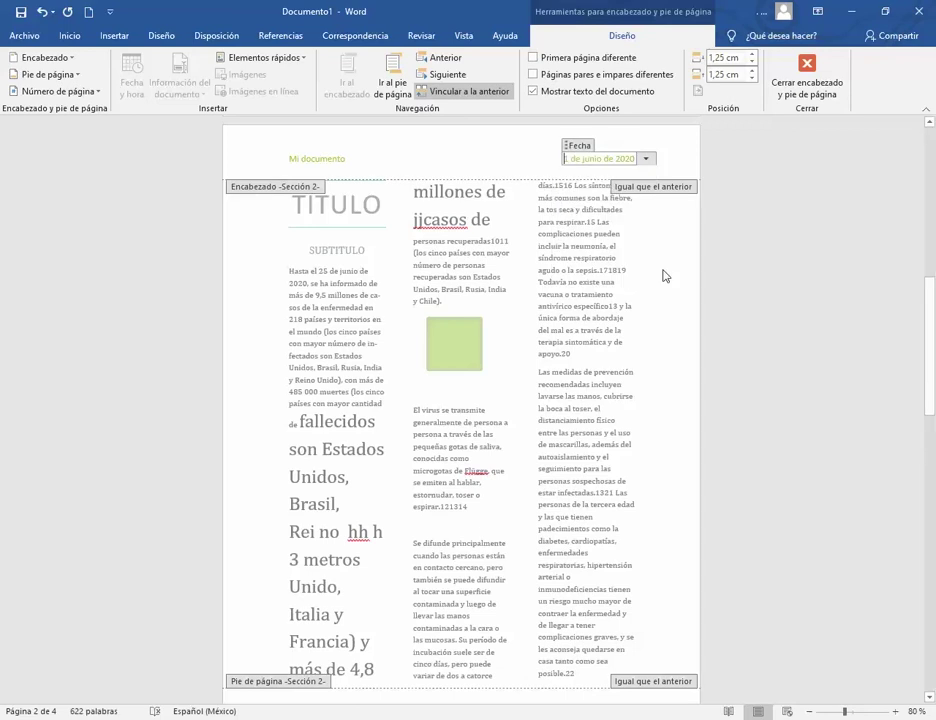
pyautogui.click(381, 167)
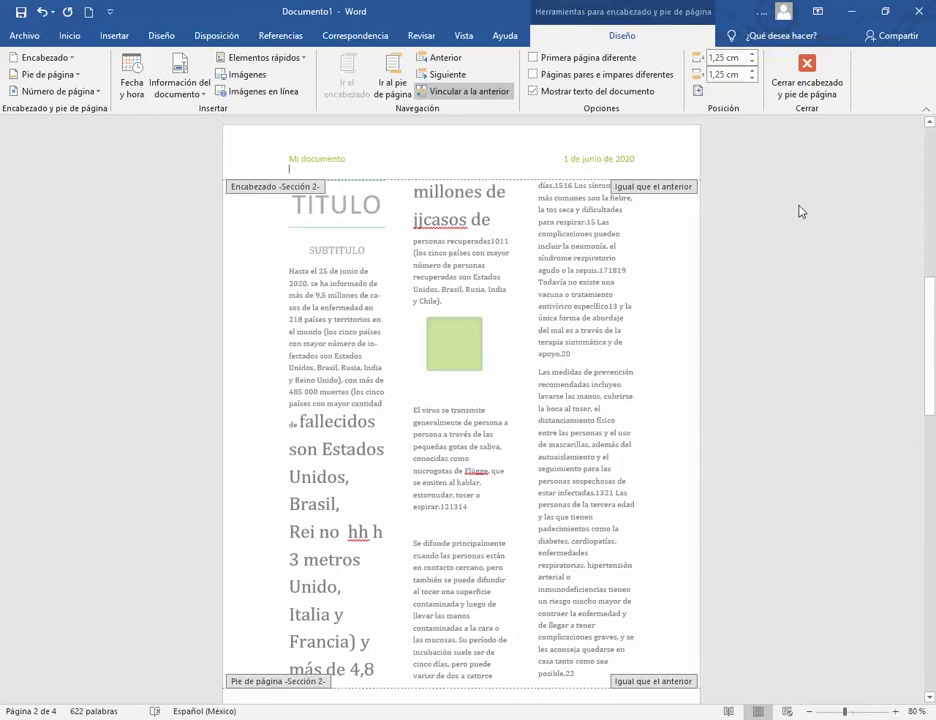
pyautogui.click(800, 74)
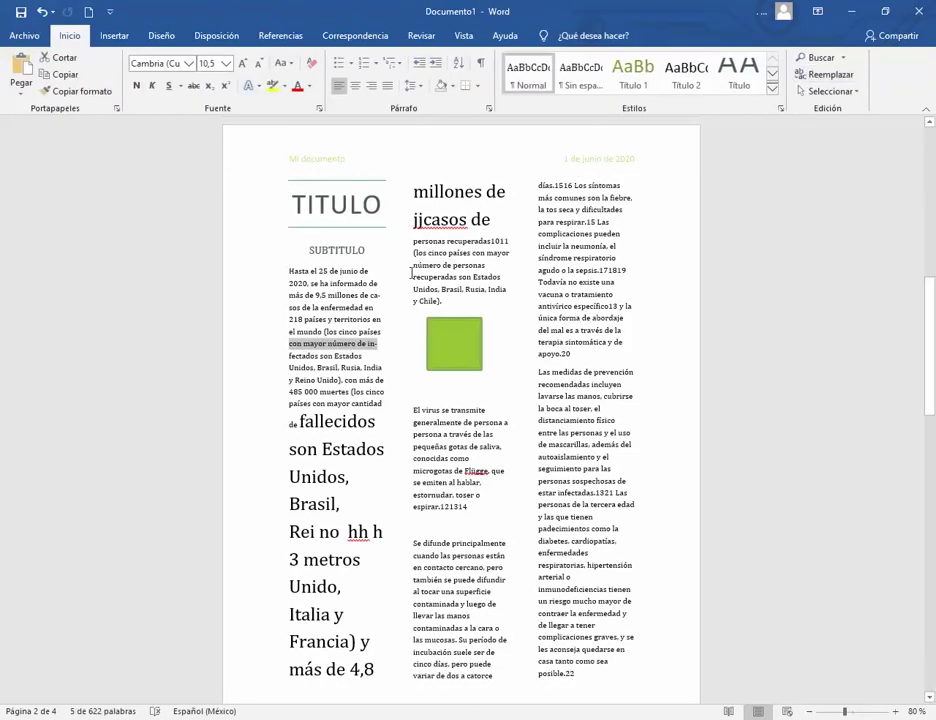
# - Check the header on the following pages and add a page break after the last paragraph on page 4
pyautogui.click(380, 205)
pyautogui.scroll(-5, 397, 360)
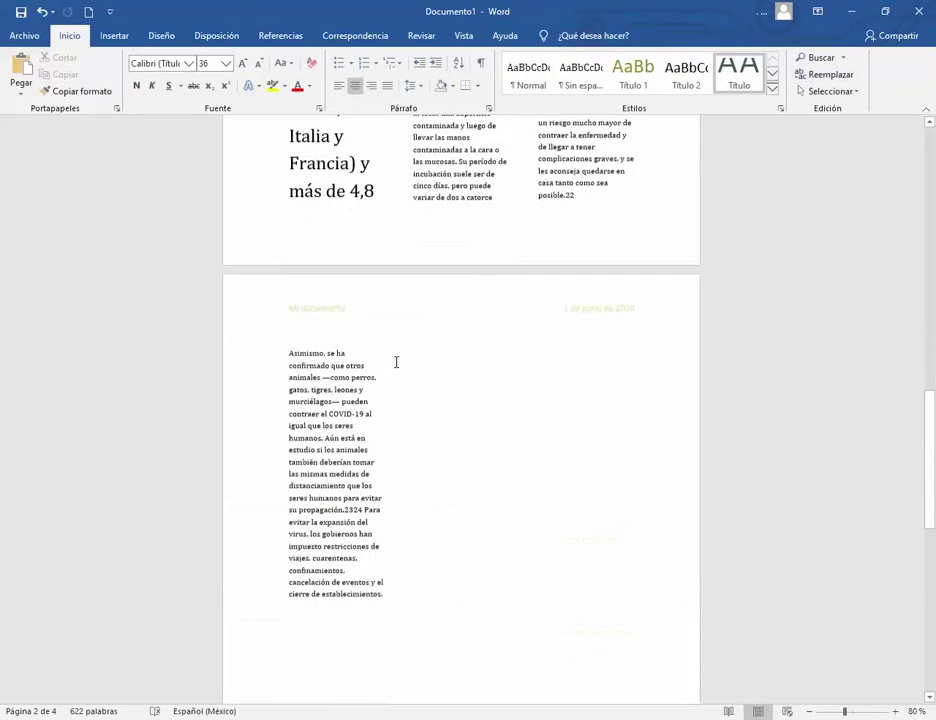
pyautogui.scroll(-6, 328, 334)
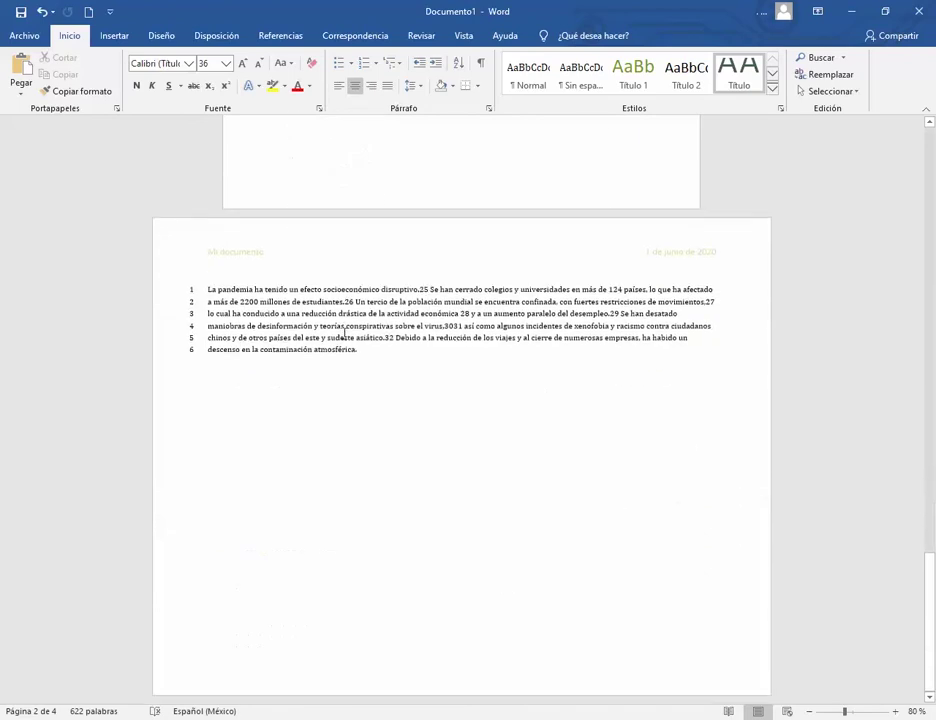
pyautogui.click(388, 344)
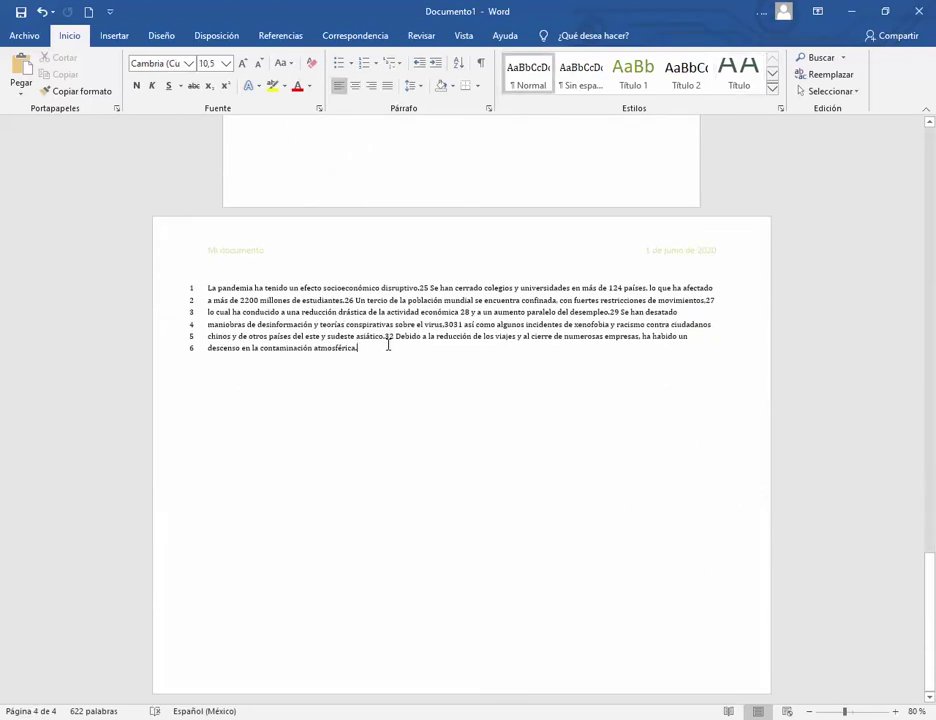
pyautogui.hotkey('ctrl', 'Return')
pyautogui.scroll(-3, 395, 387)
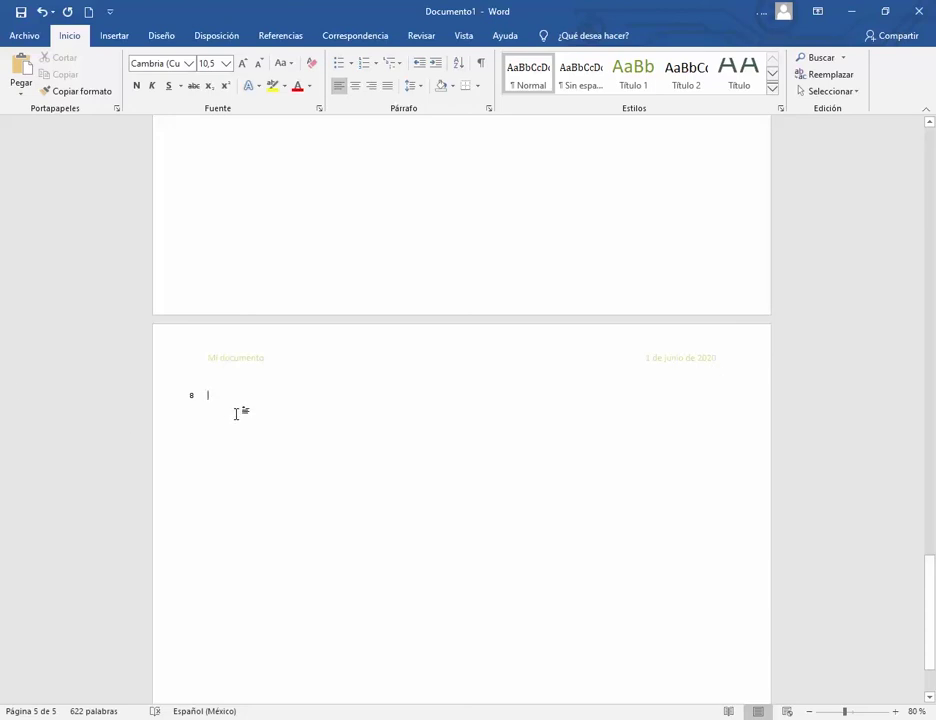
# - Open the page 5 header and insert the current time in 24-hour format with seconds before the document title
pyautogui.doubleClick(303, 364)
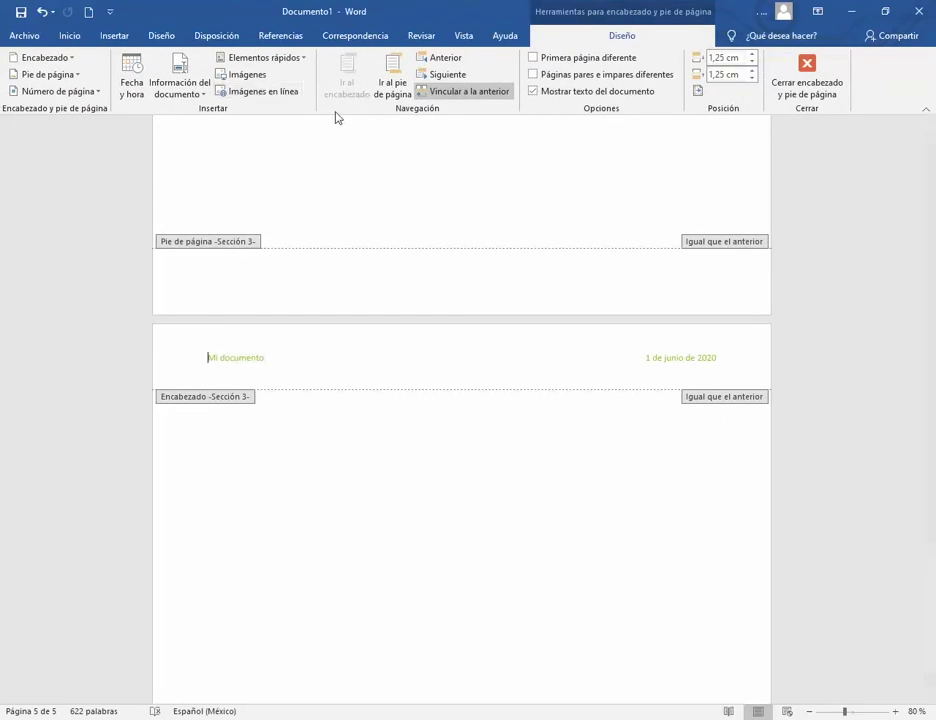
pyautogui.click(135, 88)
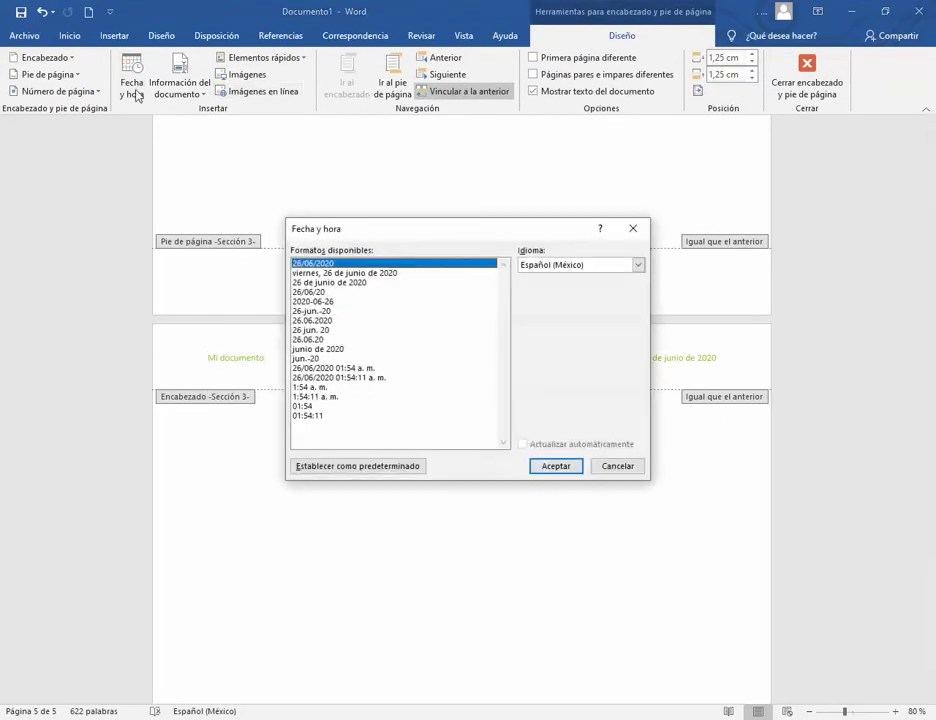
pyautogui.click(312, 416)
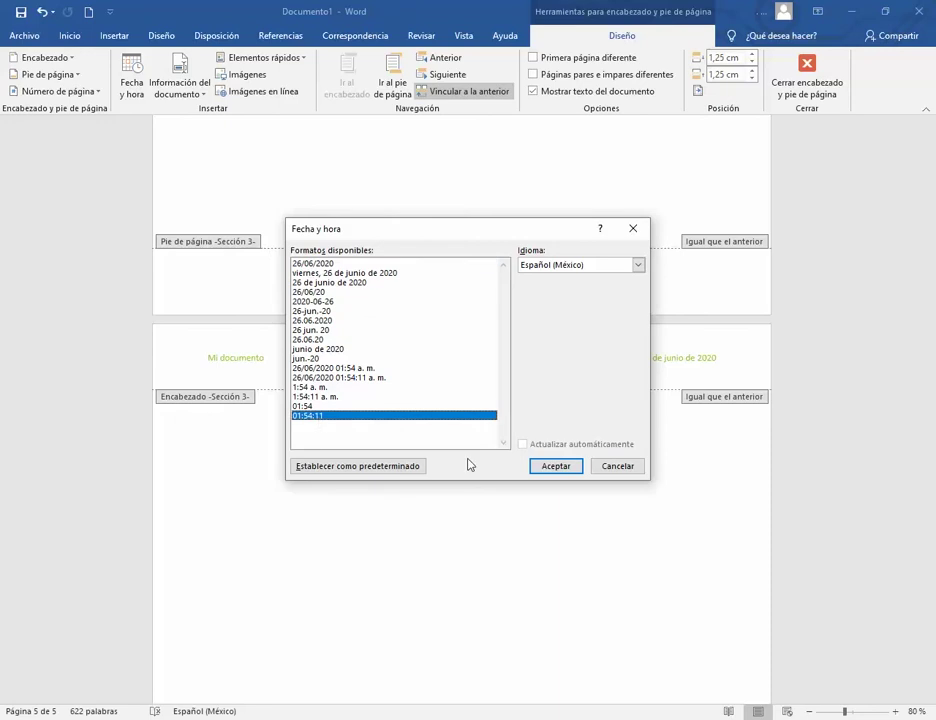
pyautogui.click(556, 466)
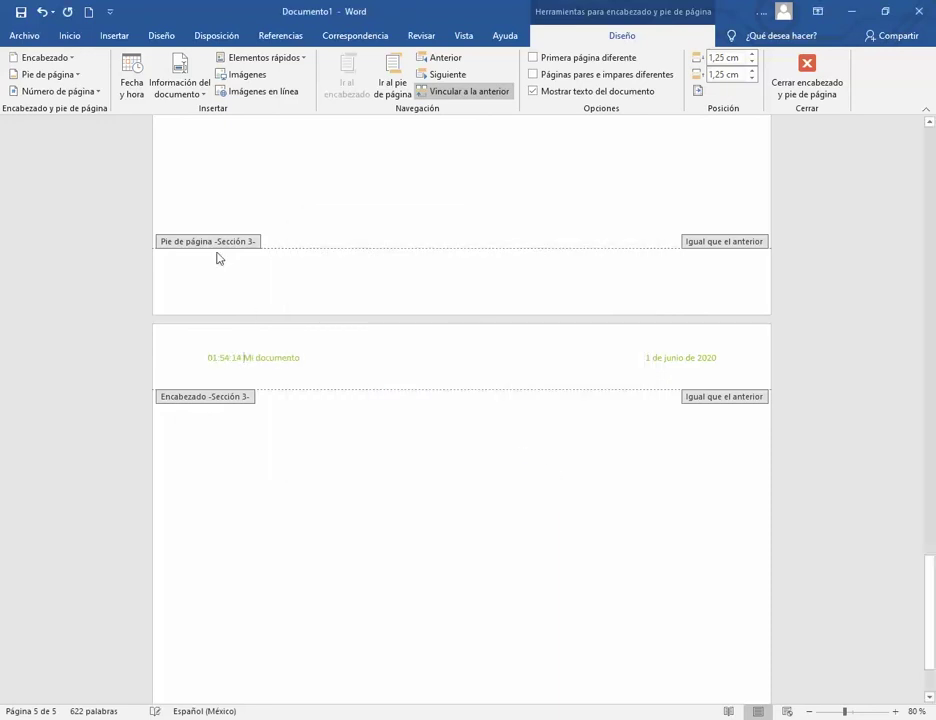
# - Insert the Autor document field after the time in the header and clear its contents
pyautogui.click(204, 95)
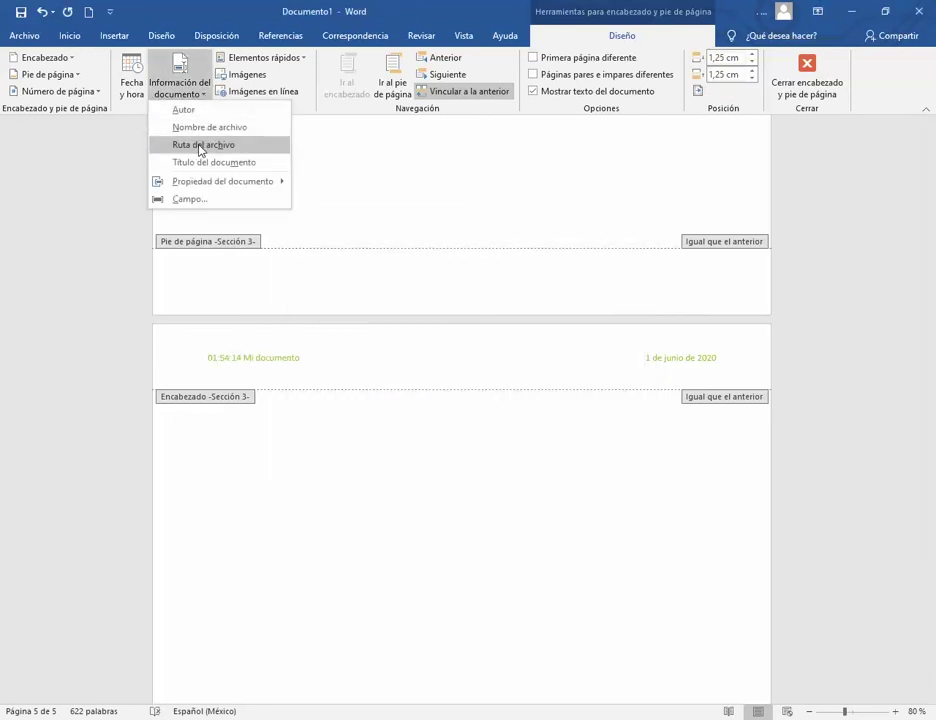
pyautogui.click(184, 109)
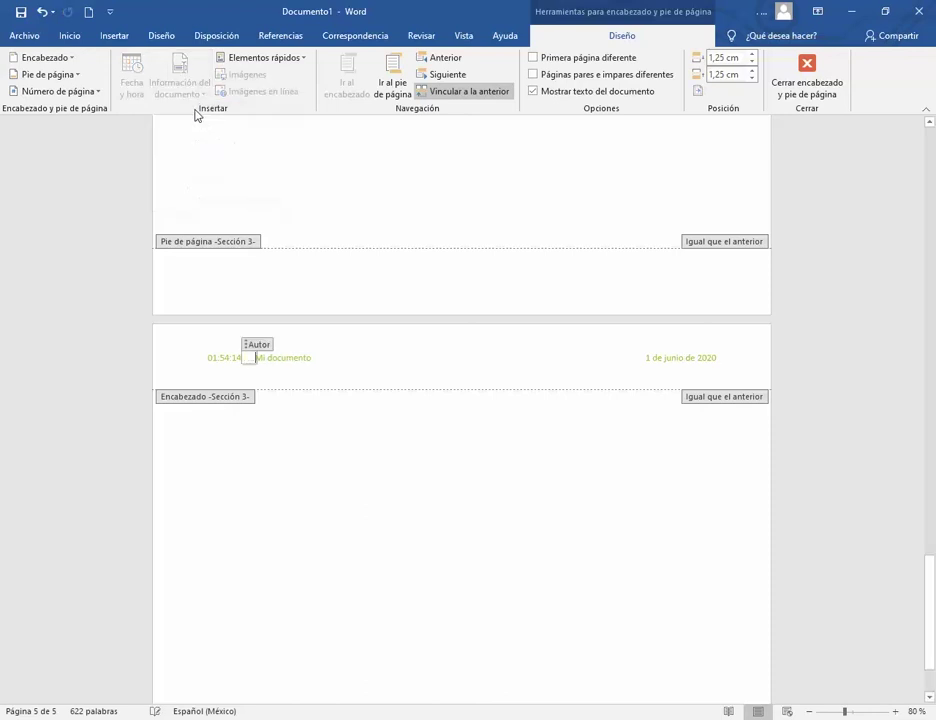
pyautogui.press('BackSpace')
pyautogui.press('BackSpace')
pyautogui.press('BackSpace')
pyautogui.press('BackSpace')
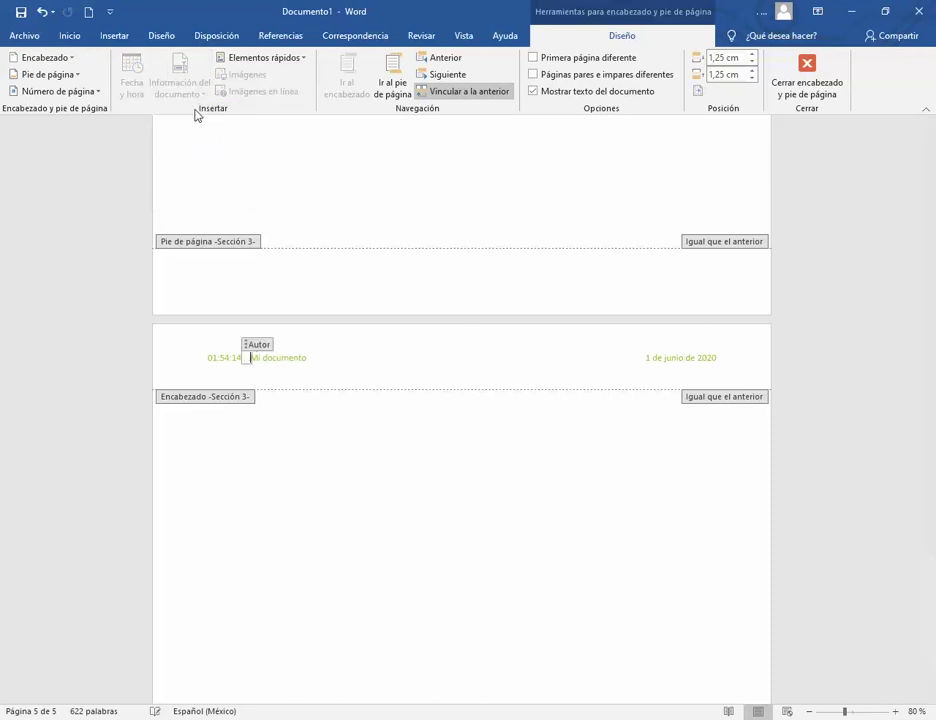
pyautogui.click(347, 358)
pyautogui.click(356, 368)
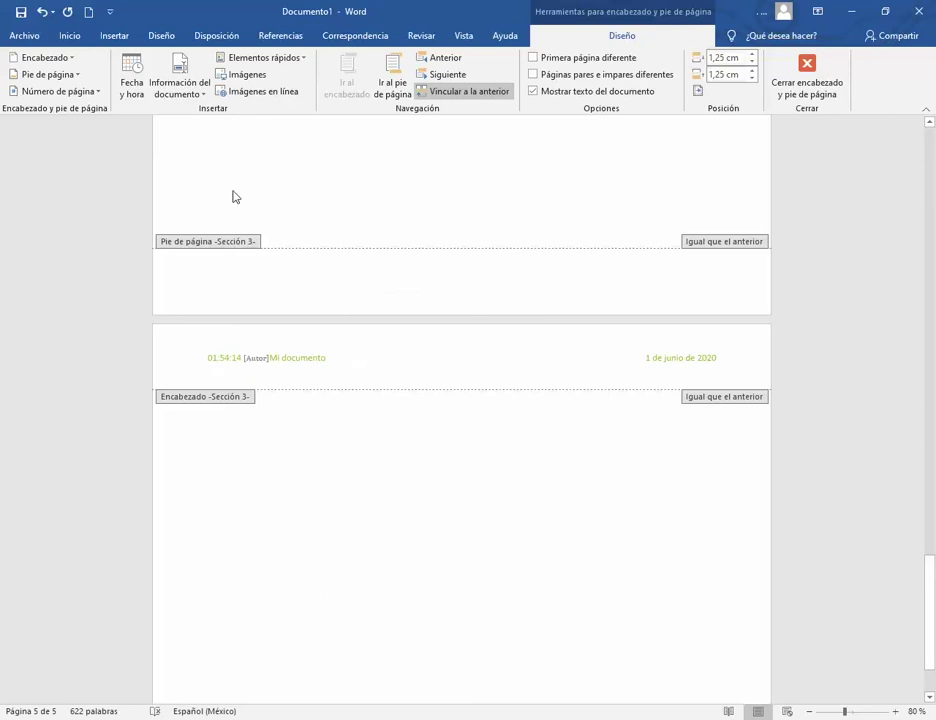
# - Add the company e-mail address property on the header's second line, fill it with sample text and finish editing the header
pyautogui.click(180, 85)
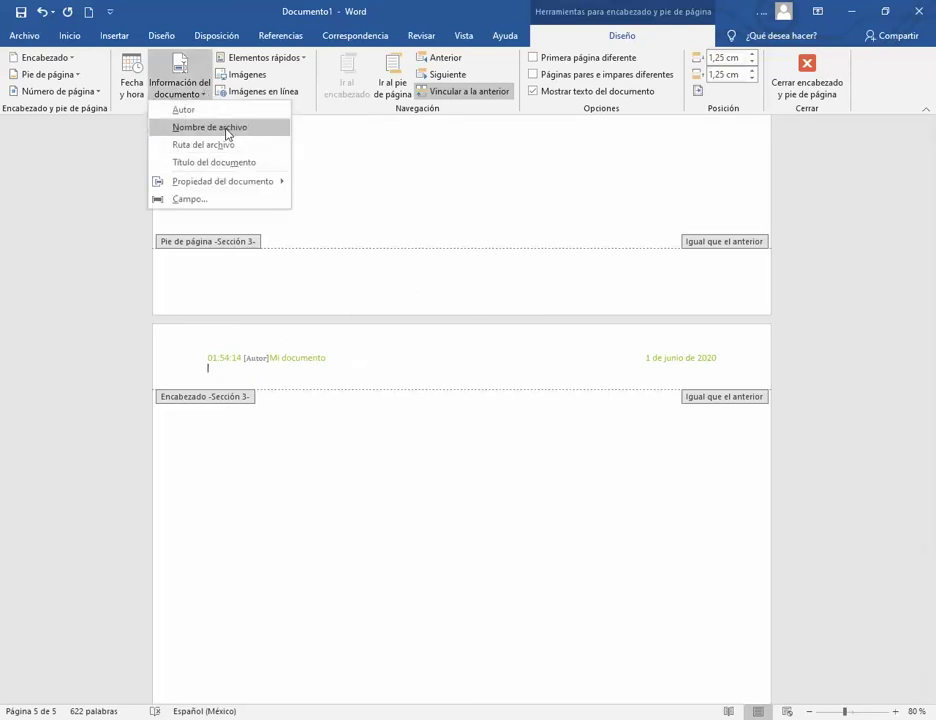
pyautogui.moveTo(226, 189)
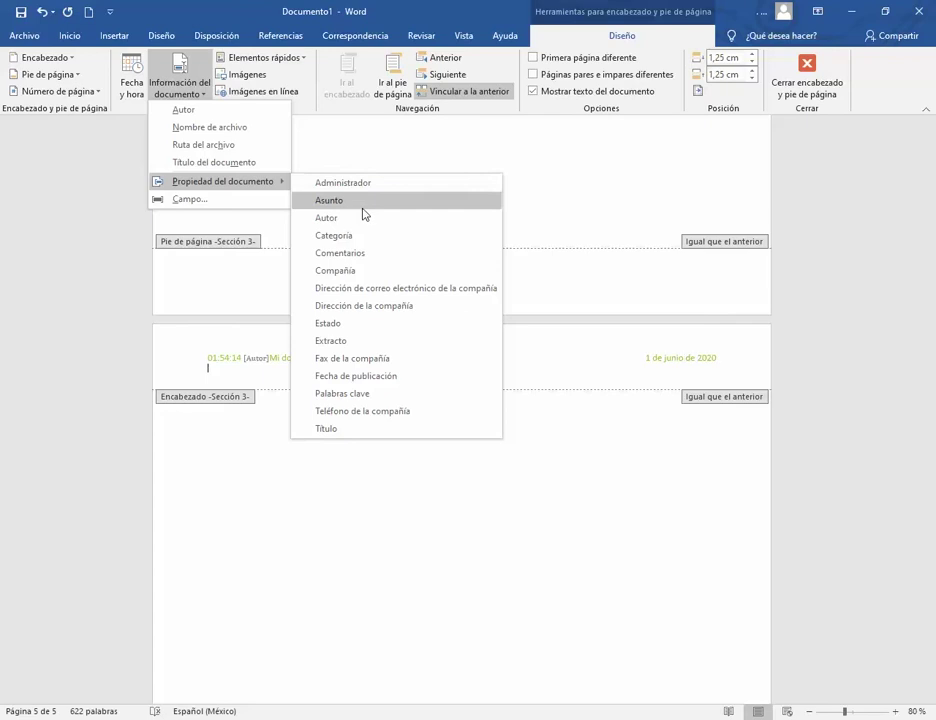
pyautogui.click(380, 302)
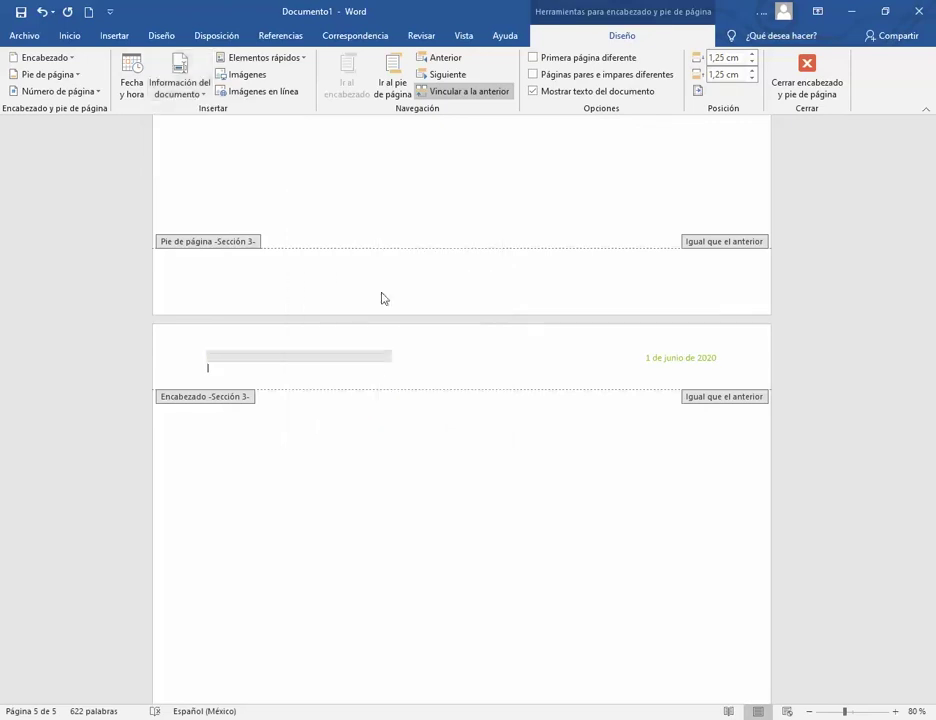
pyautogui.write('hgifdh')
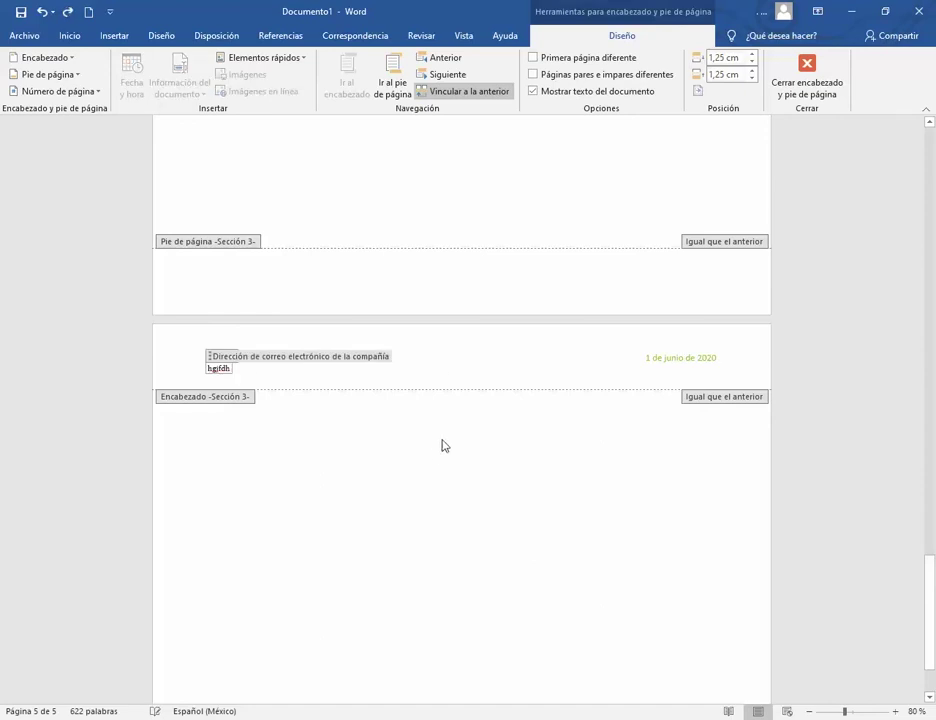
pyautogui.click(508, 356)
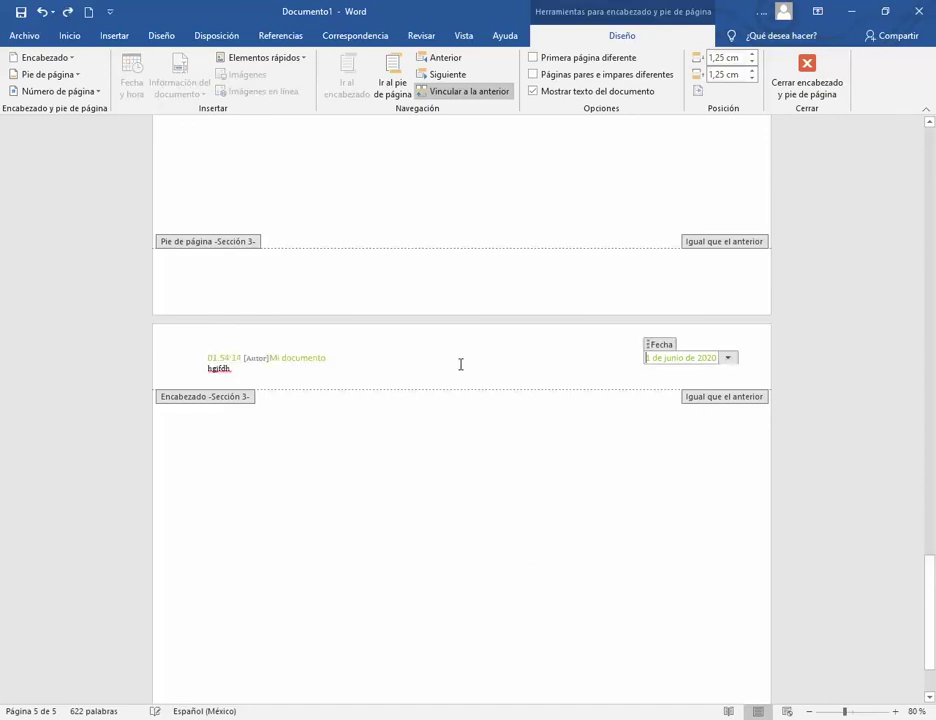
pyautogui.click(828, 78)
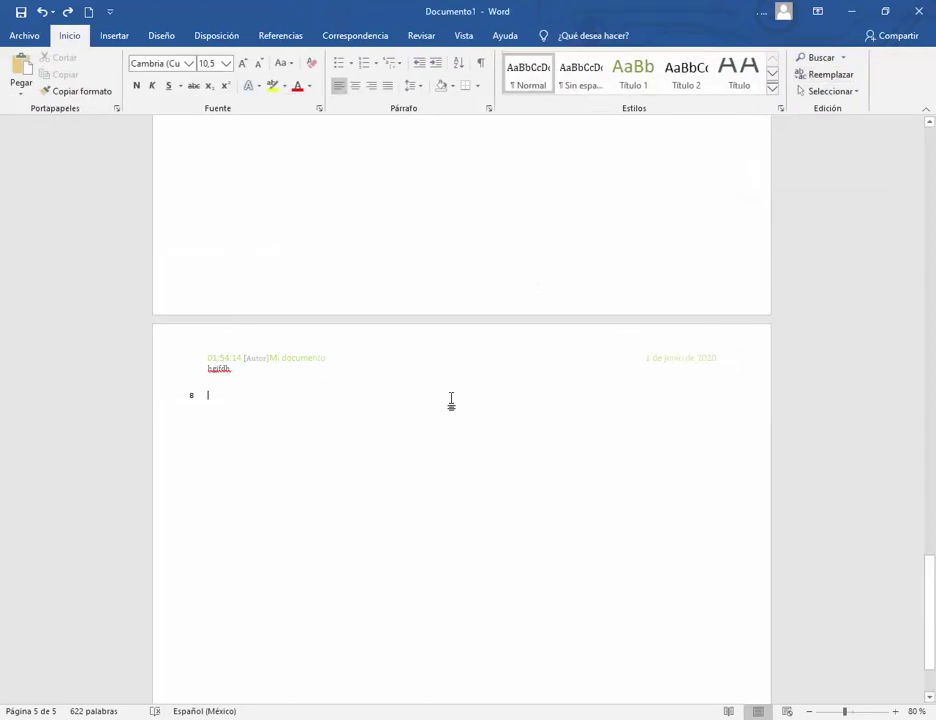
# - Return to page 1, insert the built-in Austin footer and close the footer to check it on the pages
pyautogui.scroll(16, 384, 427)
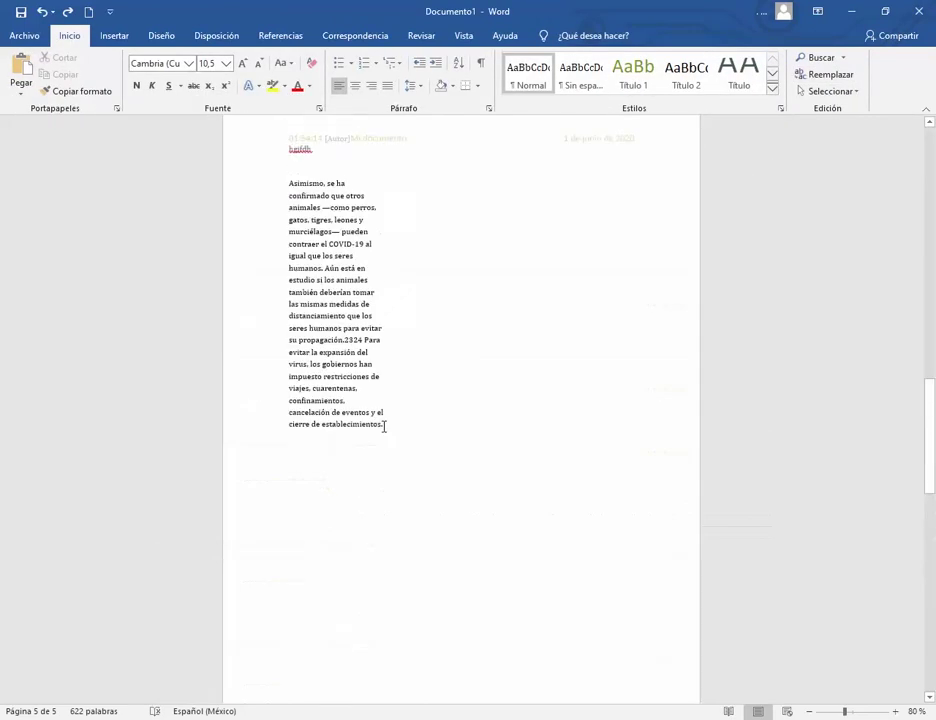
pyautogui.scroll(15, 478, 472)
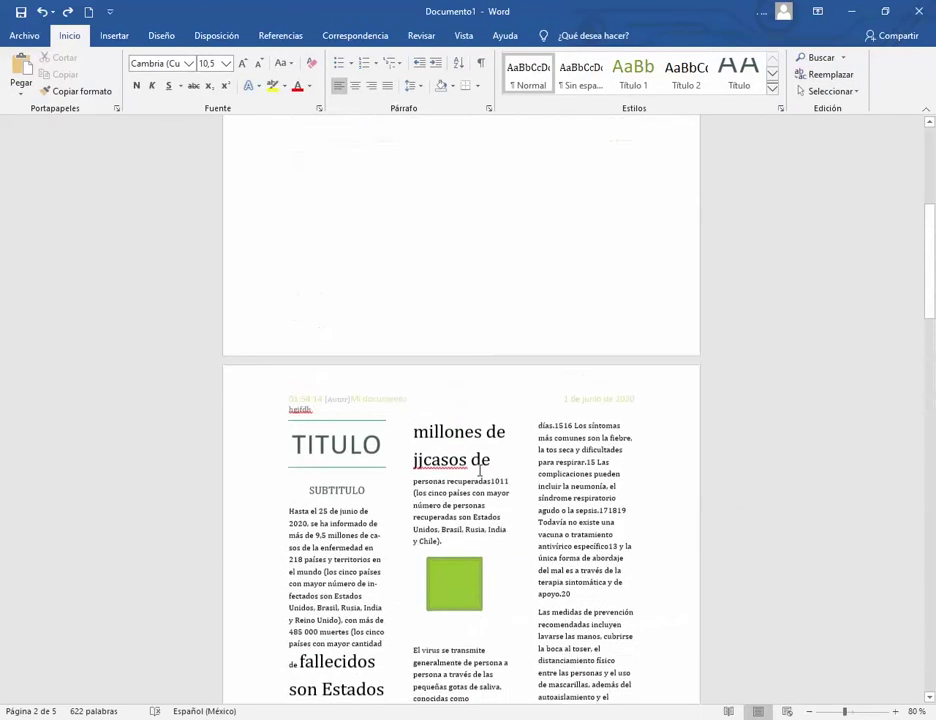
pyautogui.scroll(5, 478, 472)
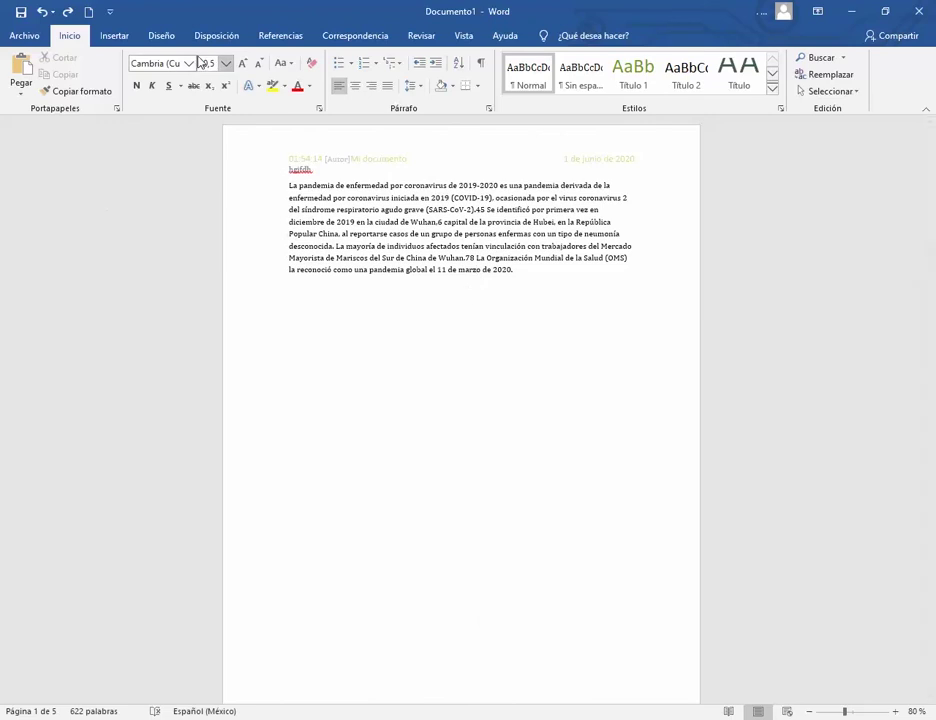
pyautogui.click(120, 38)
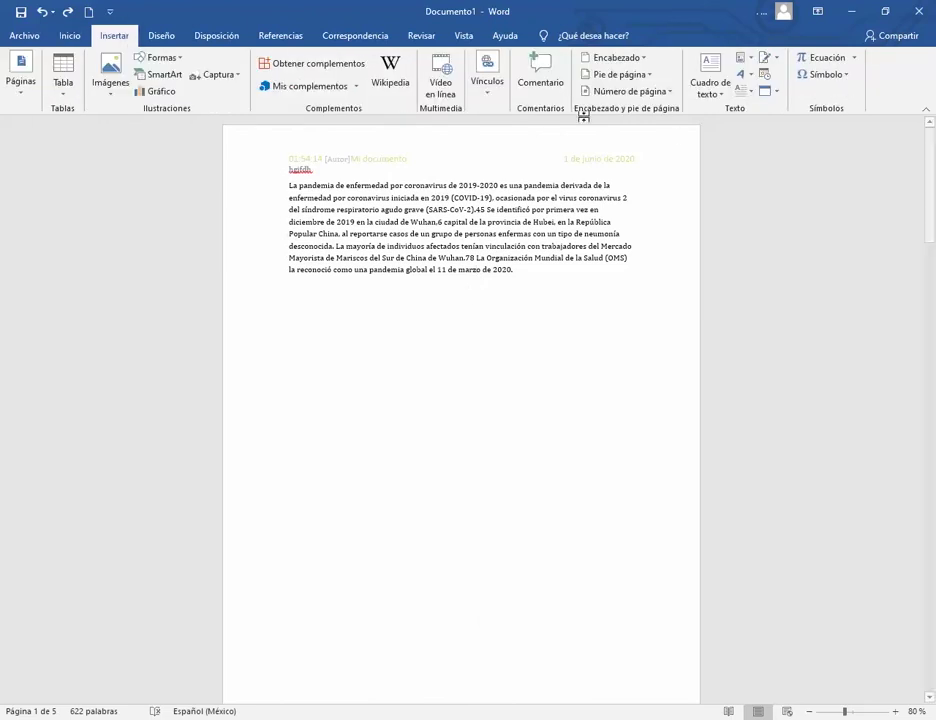
pyautogui.click(647, 76)
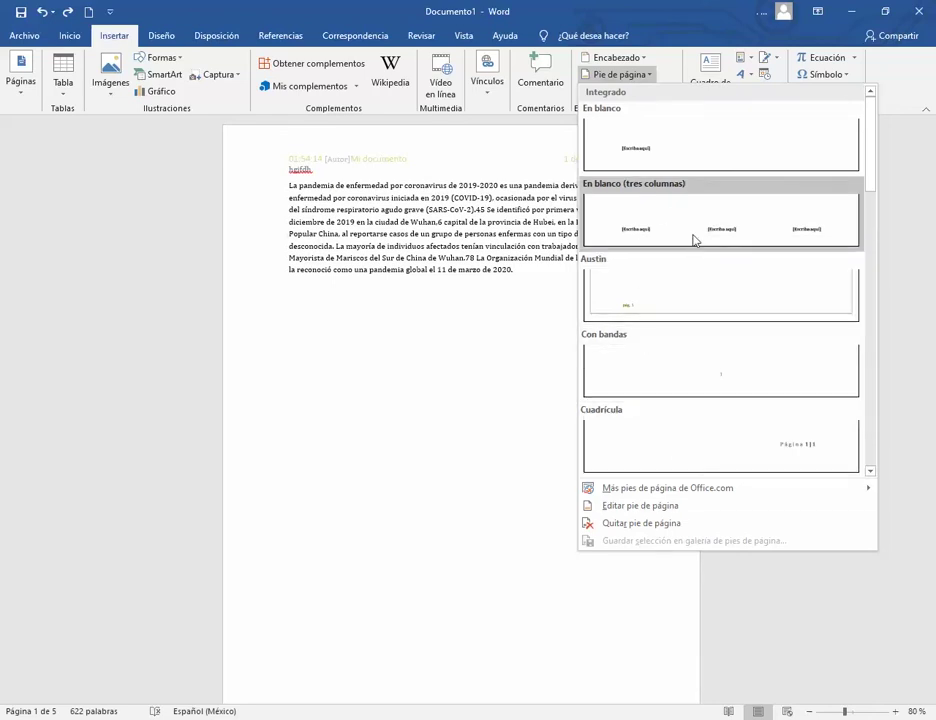
pyautogui.click(658, 291)
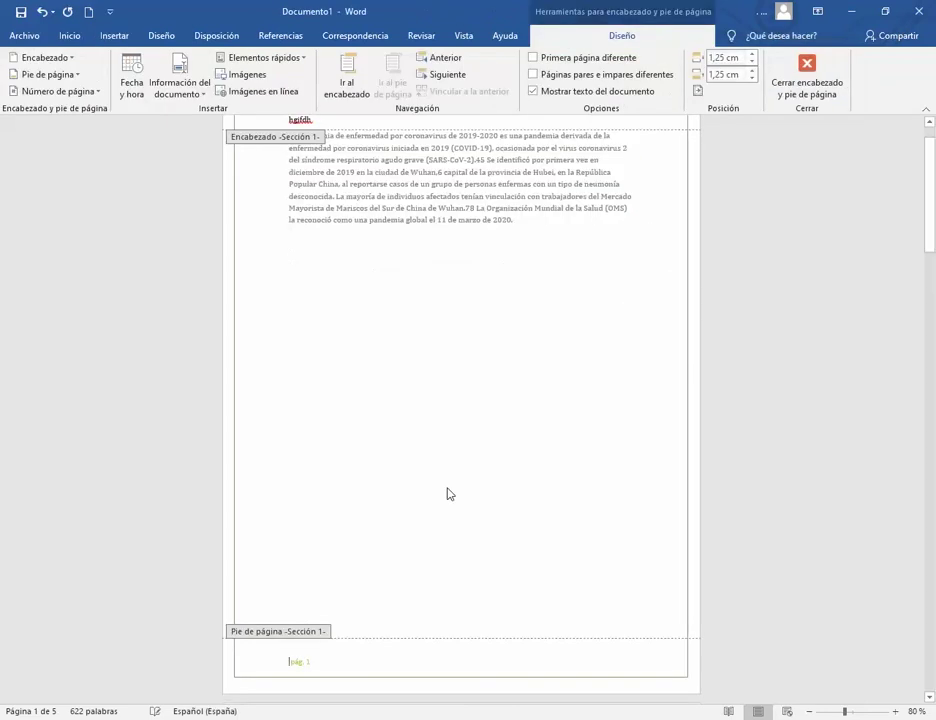
pyautogui.scroll(-3, 447, 494)
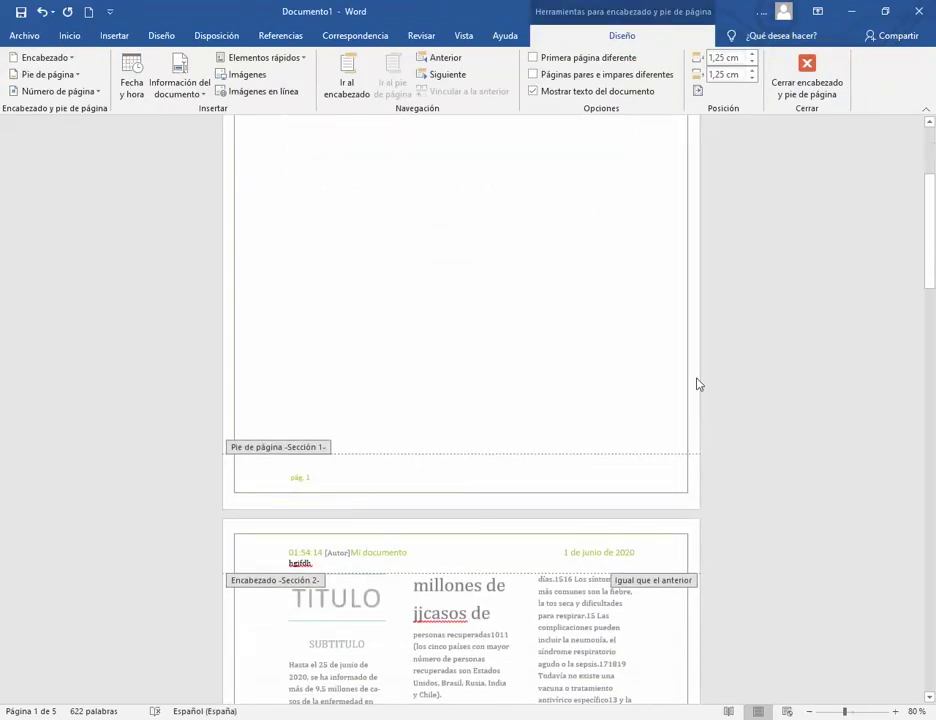
pyautogui.click(807, 80)
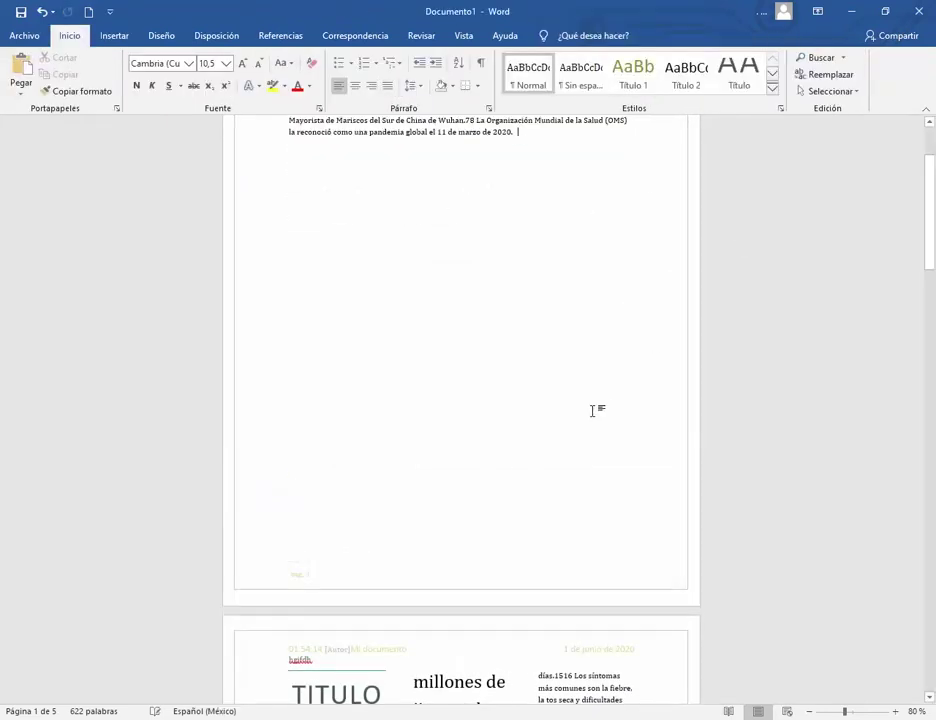
pyautogui.scroll(2, 592, 410)
pyautogui.scroll(-3, 592, 410)
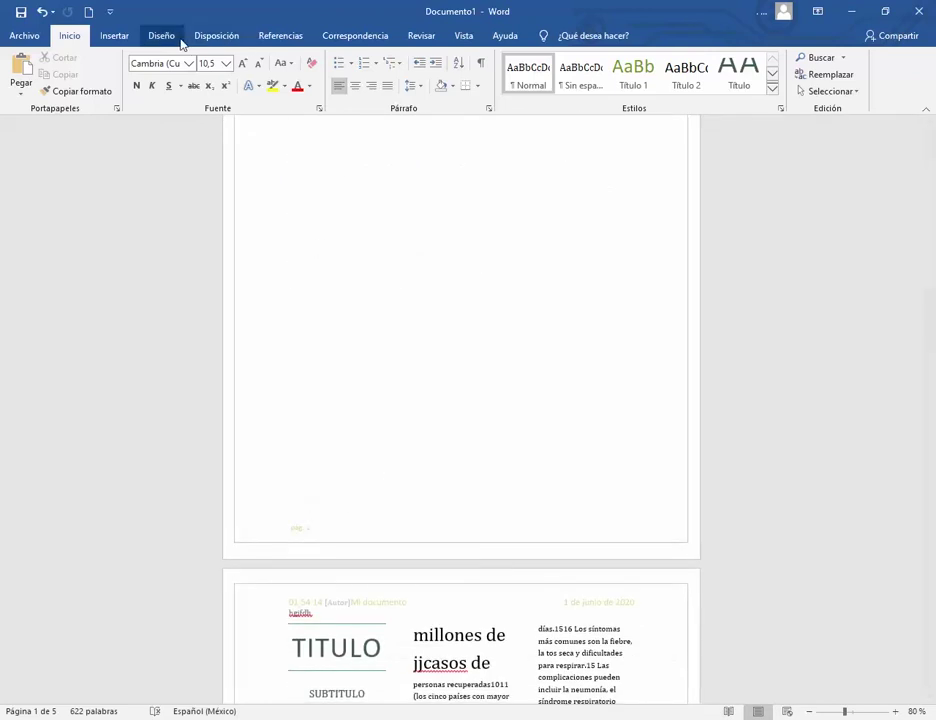
# - Replace the footer with the built-in Con bandas design
pyautogui.click(128, 36)
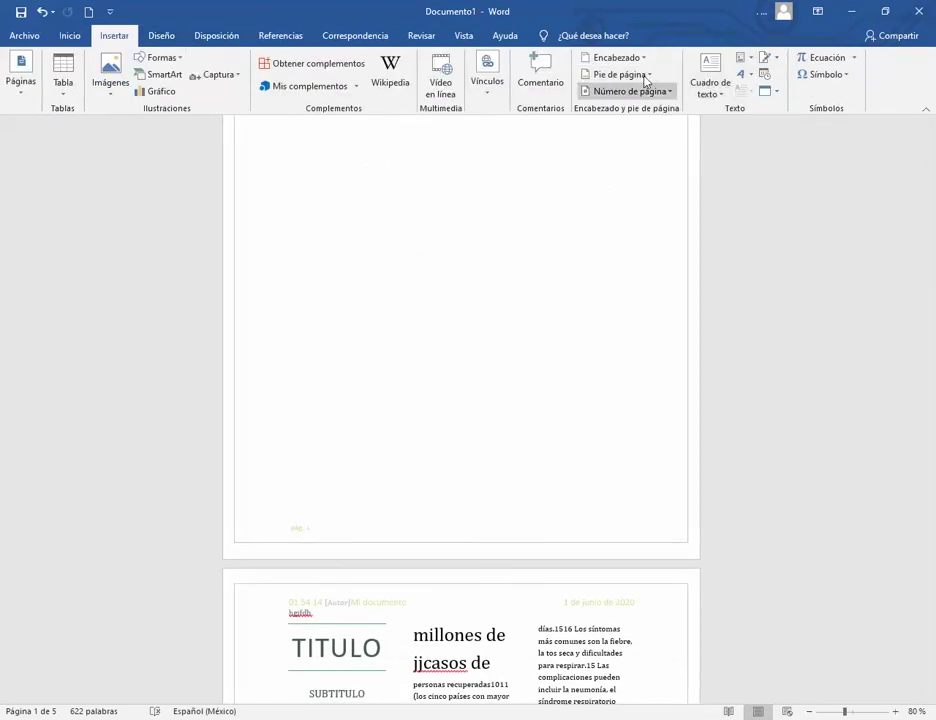
pyautogui.click(640, 76)
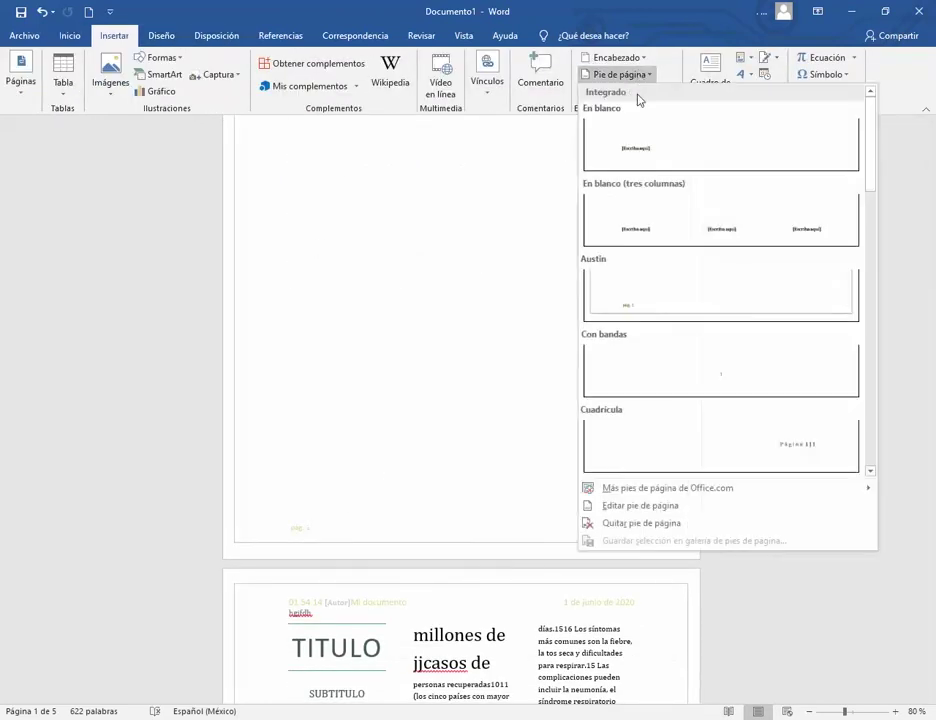
pyautogui.click(633, 376)
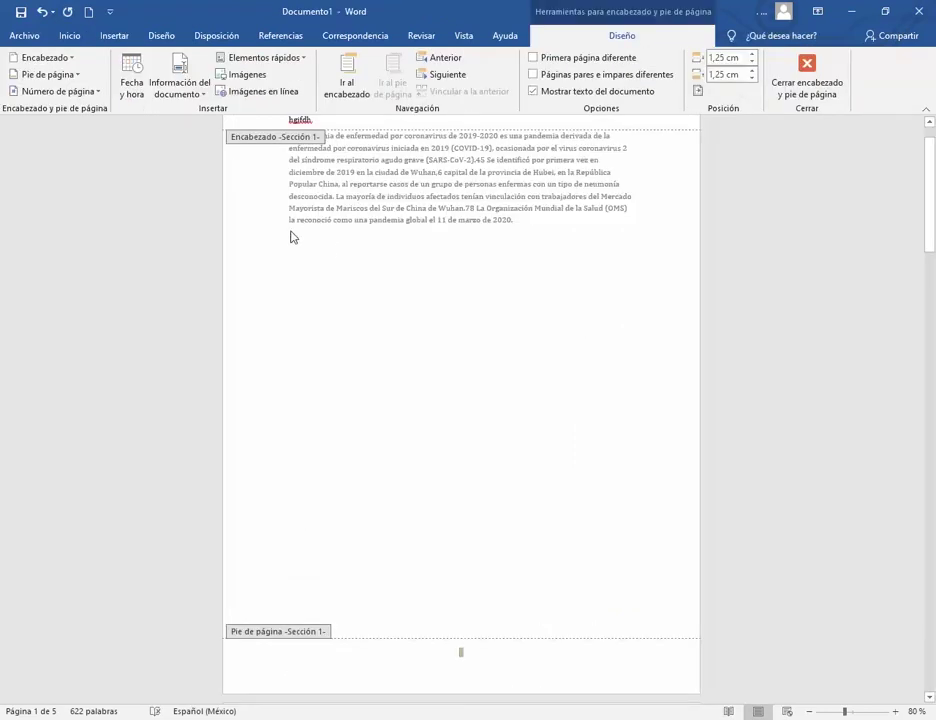
# - Change the footer to the built-in Cuadrícula design and check it across the first pages
pyautogui.click(114, 35)
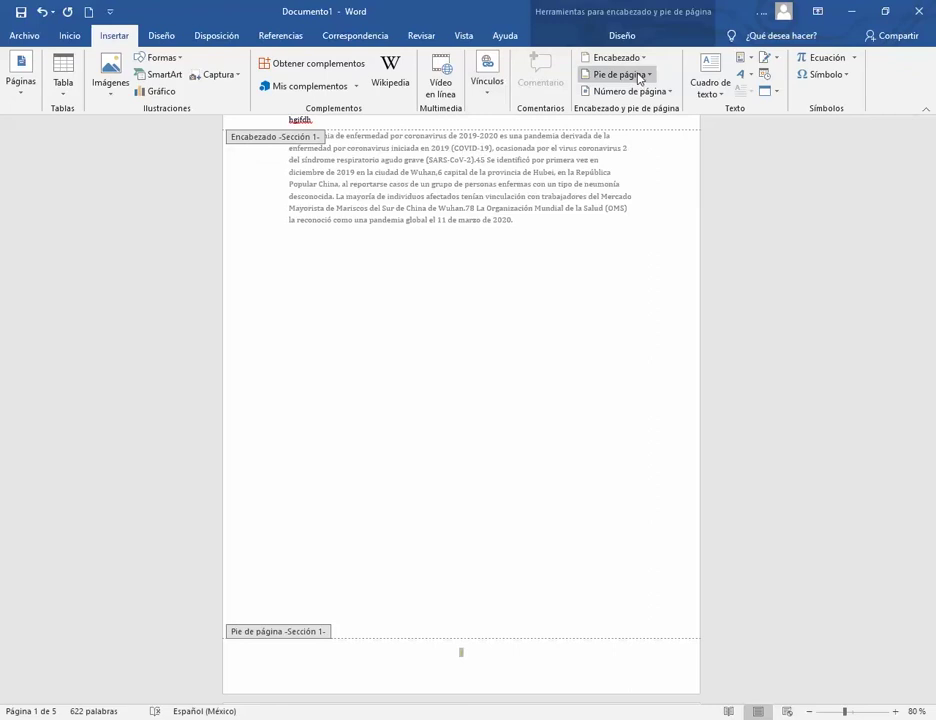
pyautogui.click(637, 58)
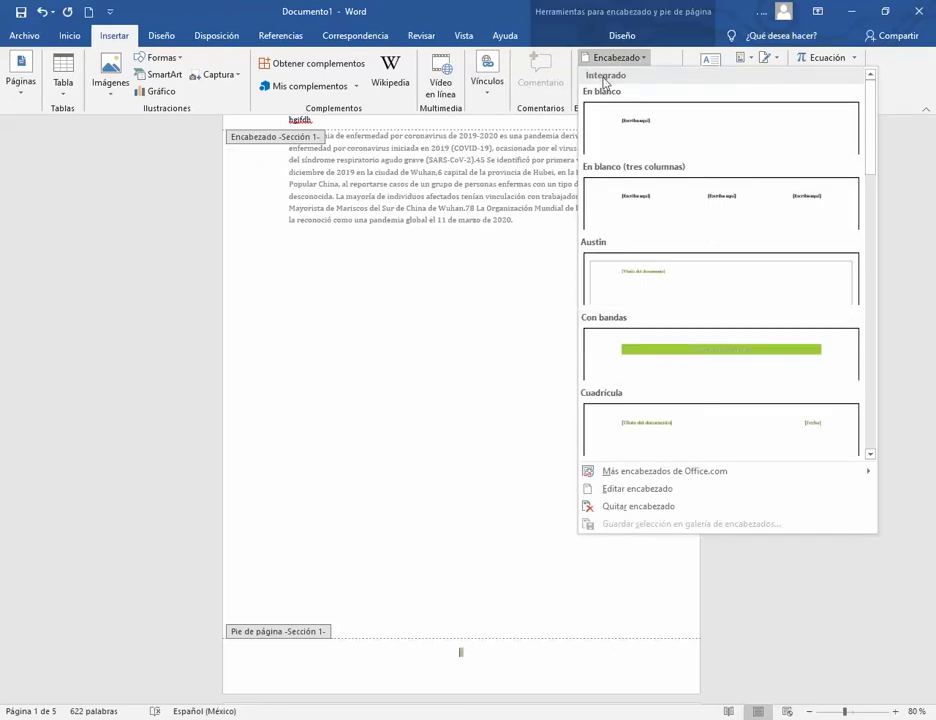
pyautogui.click(508, 242)
pyautogui.click(648, 75)
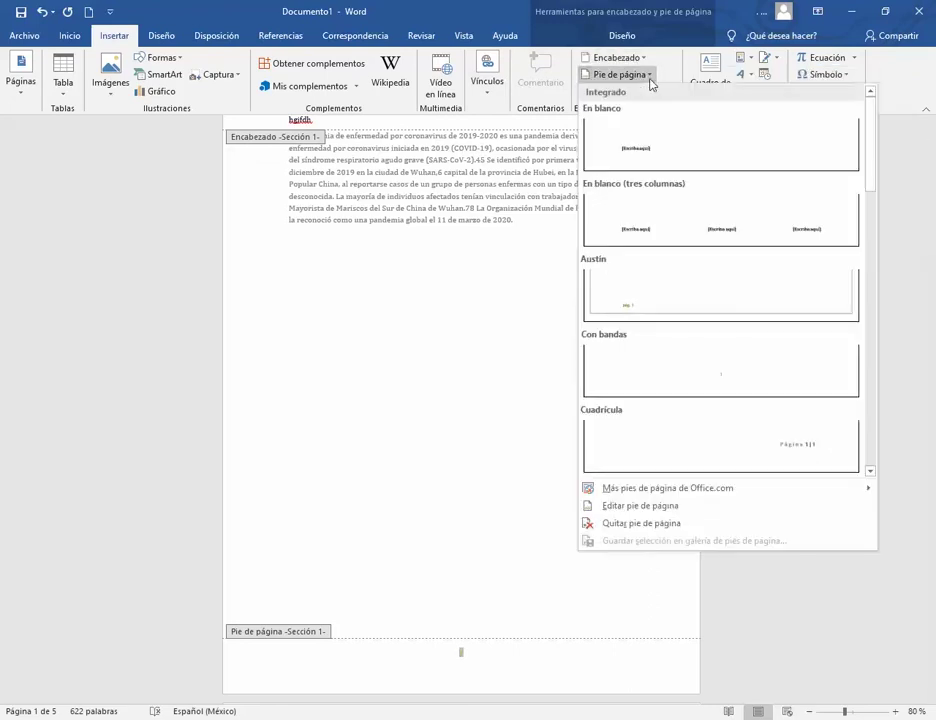
pyautogui.click(661, 459)
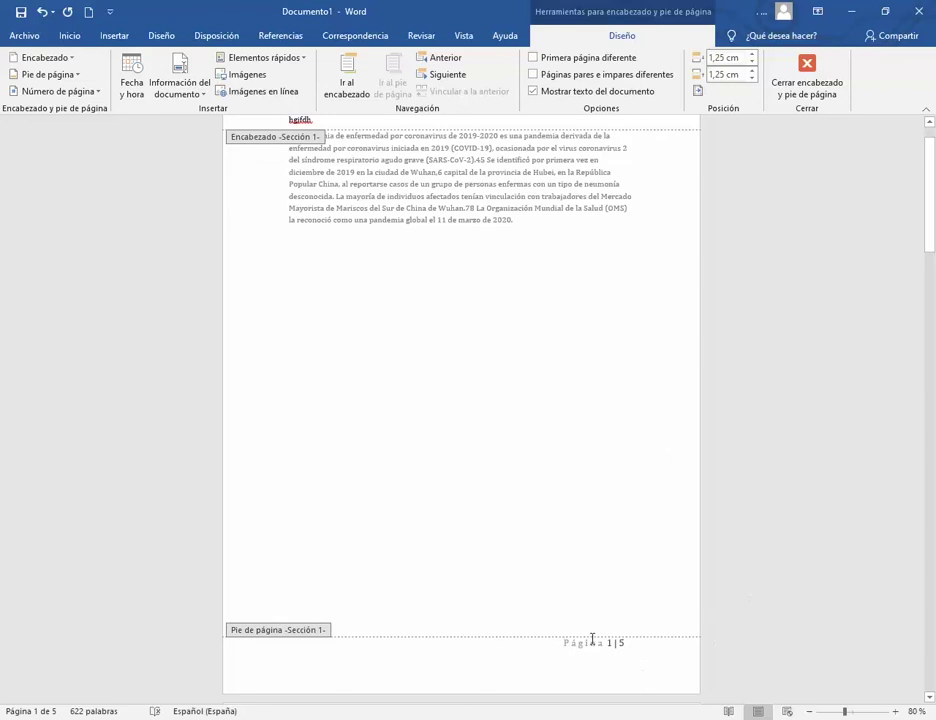
pyautogui.scroll(1, 589, 645)
pyautogui.scroll(-5, 588, 630)
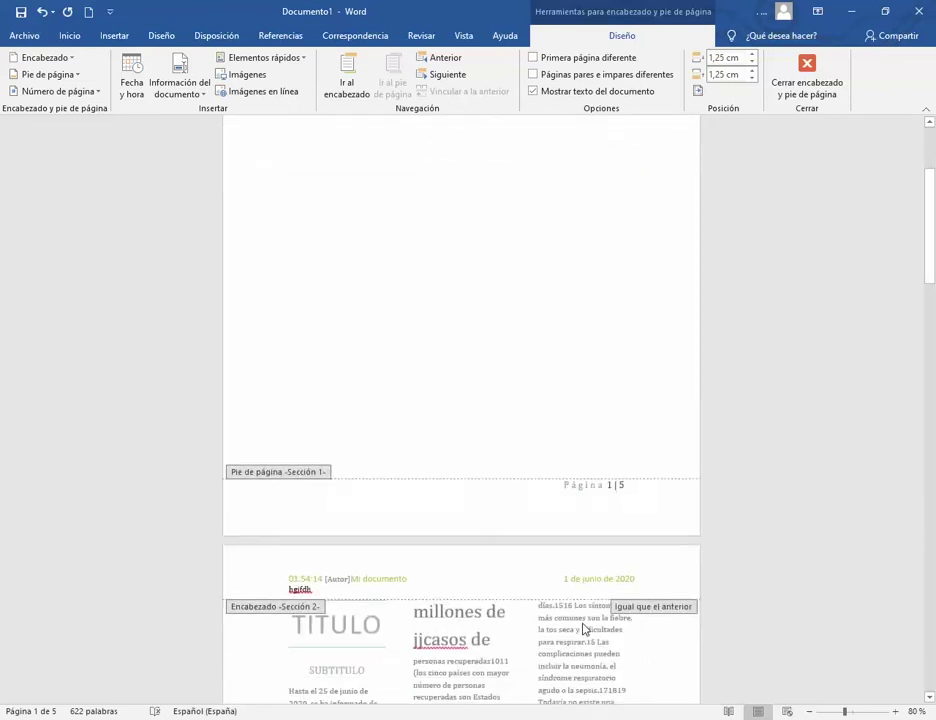
pyautogui.scroll(4, 587, 610)
pyautogui.scroll(-4, 589, 602)
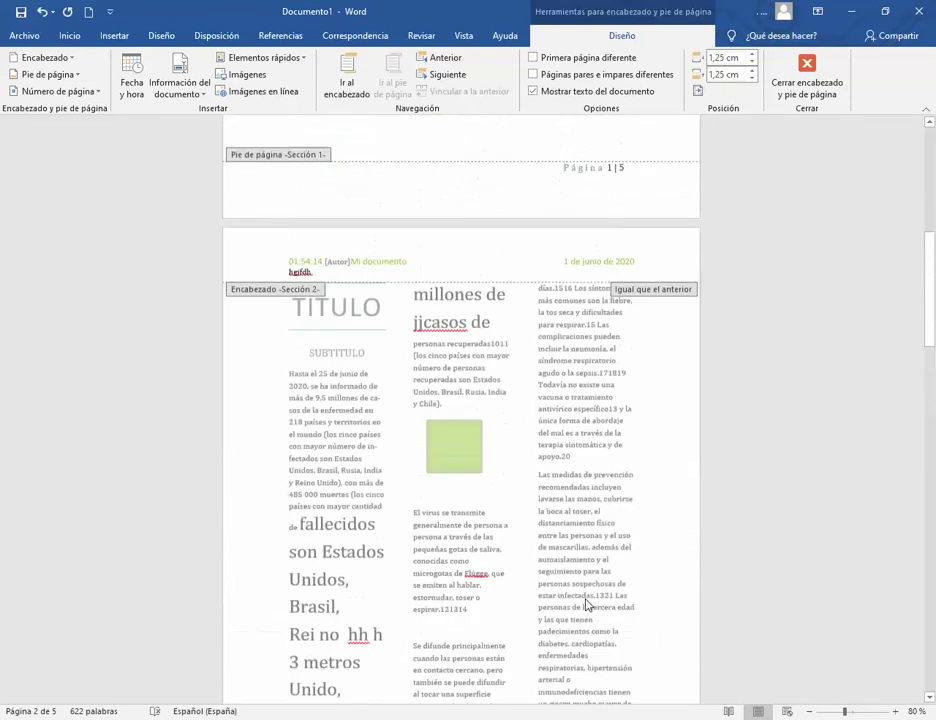
pyautogui.scroll(2, 580, 608)
pyautogui.scroll(3, 577, 605)
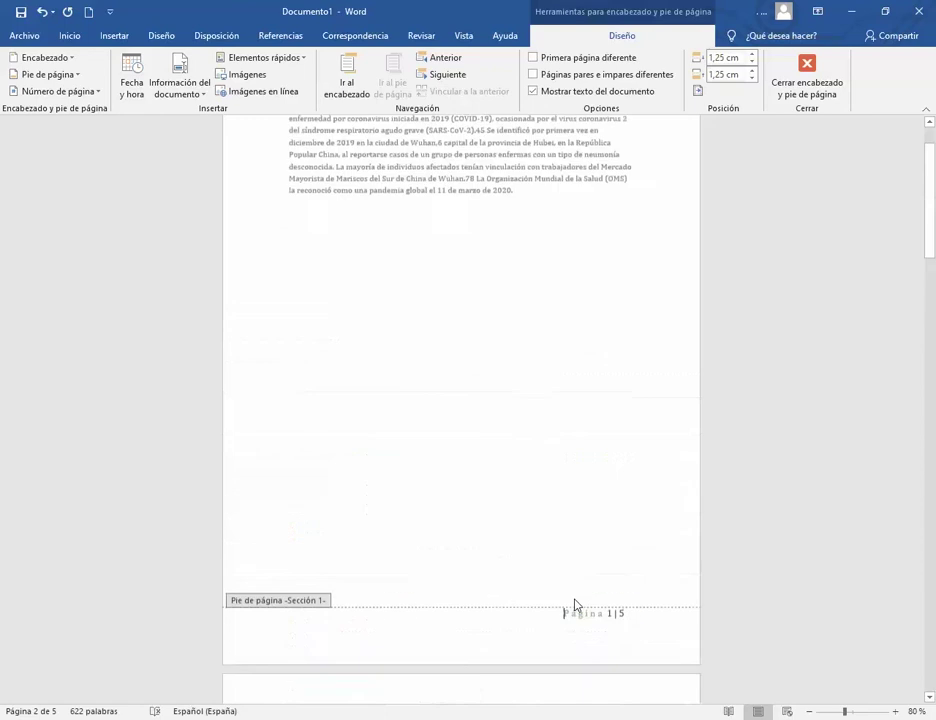
# - Replace the footer with the built-in En blanco (tres columnas) design
pyautogui.click(113, 35)
pyautogui.click(644, 75)
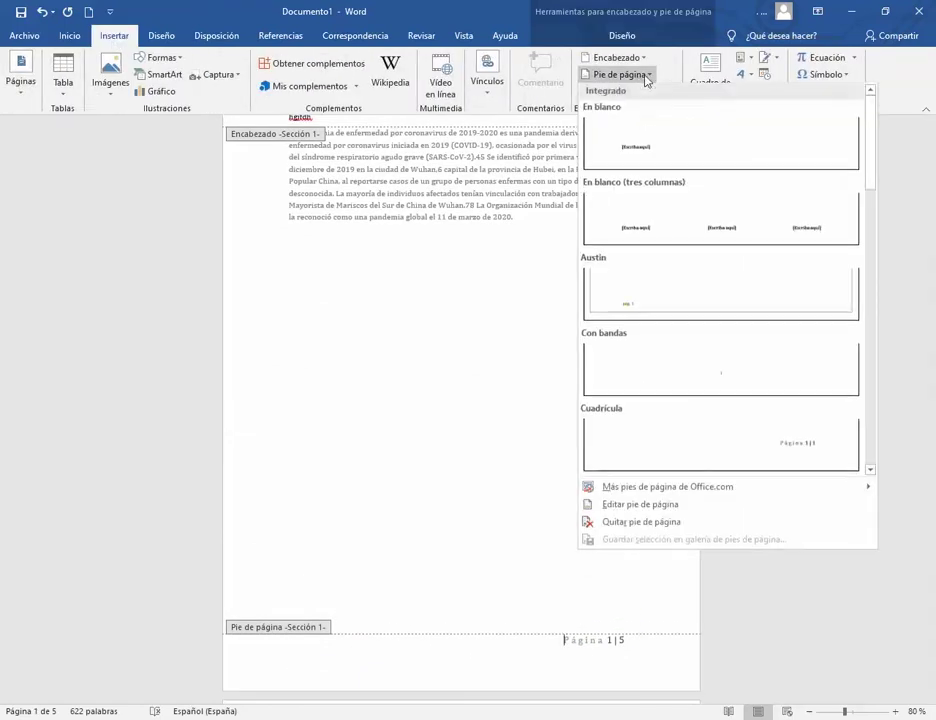
pyautogui.click(632, 234)
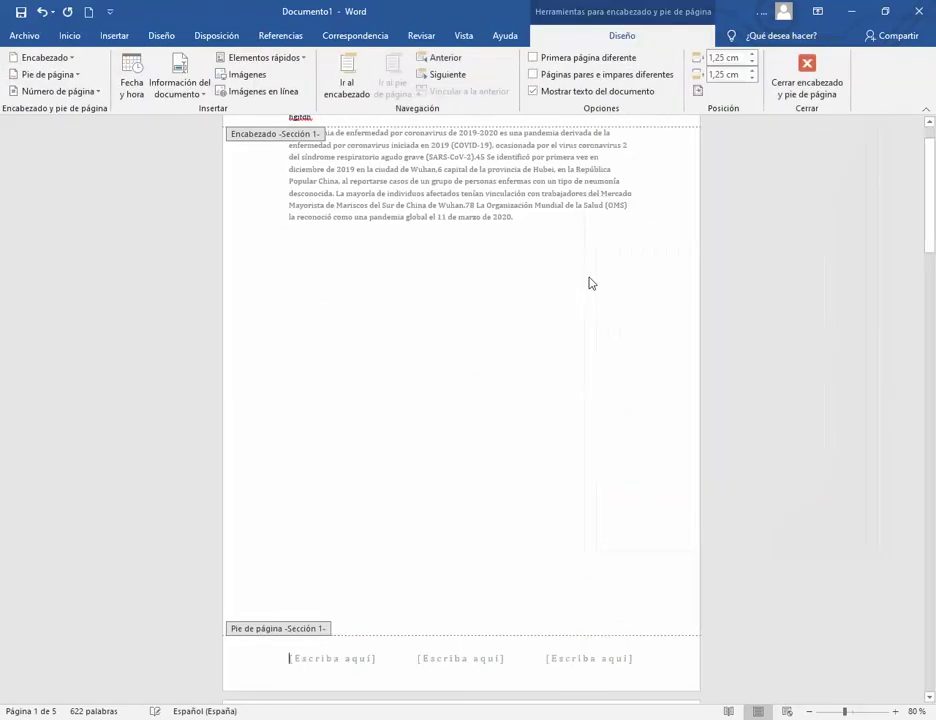
# - Examine the three text placeholders in the page 1 footer and the quick parts available for the middle one
pyautogui.scroll(-4, 464, 547)
pyautogui.click(331, 448)
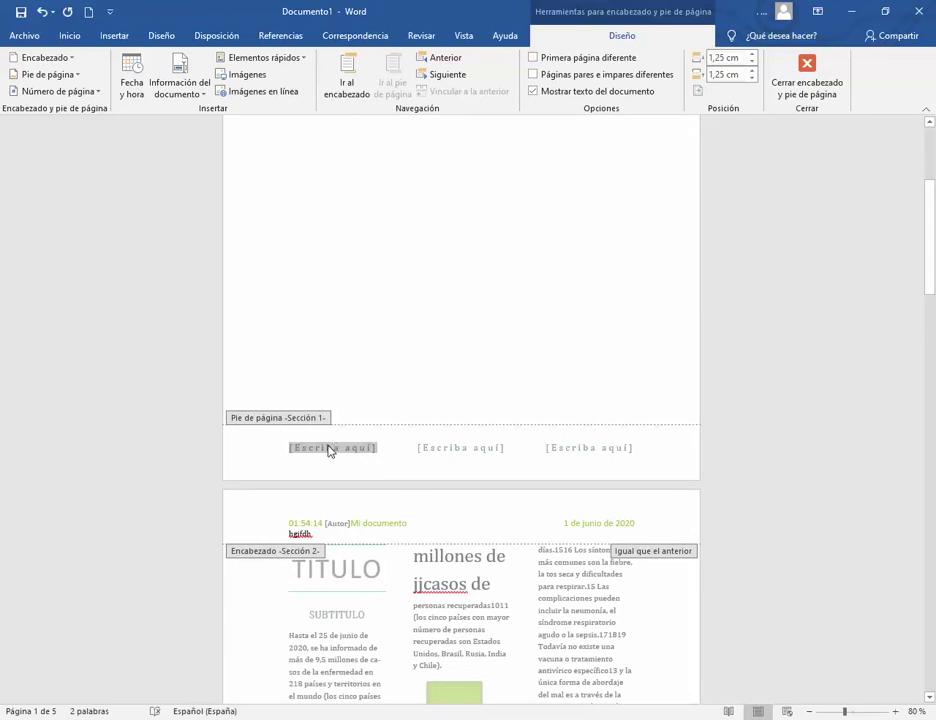
pyautogui.click(474, 447)
pyautogui.click(595, 447)
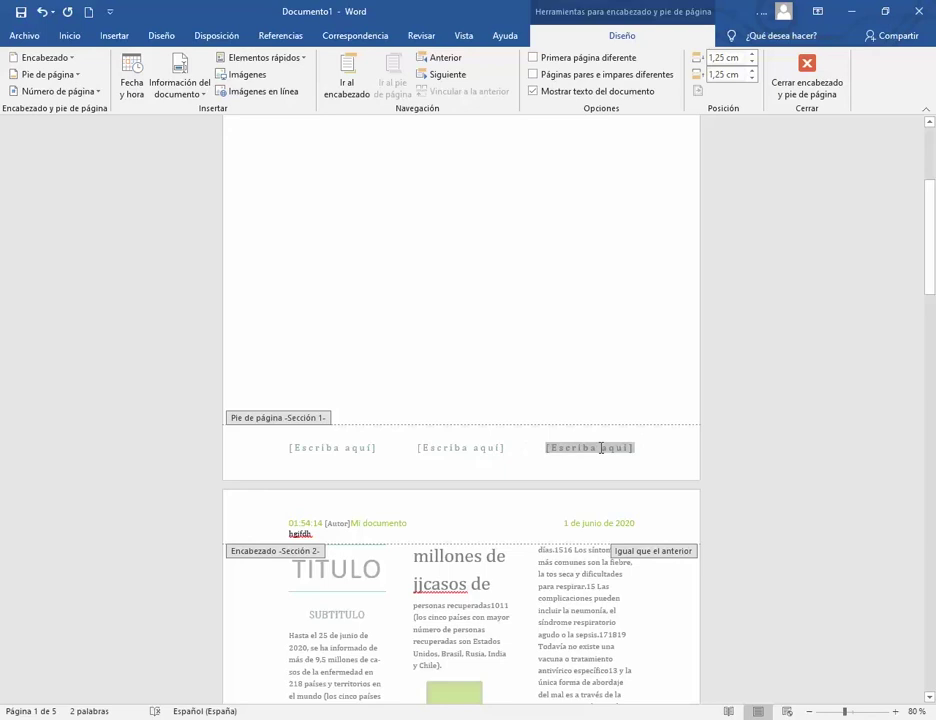
pyautogui.click(475, 449)
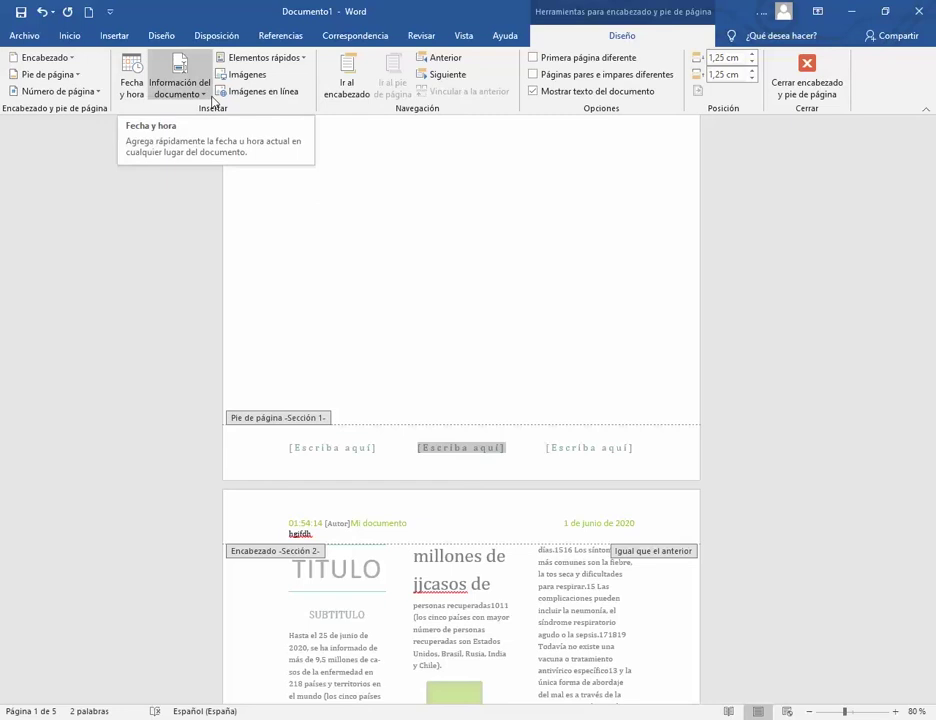
pyautogui.click(300, 59)
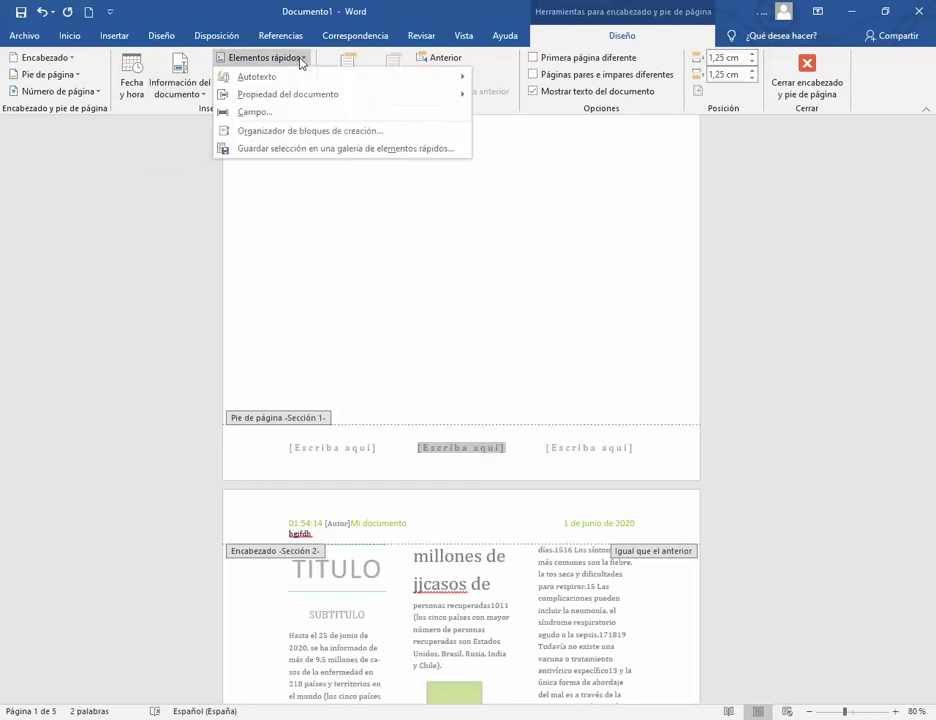
pyautogui.moveTo(297, 80)
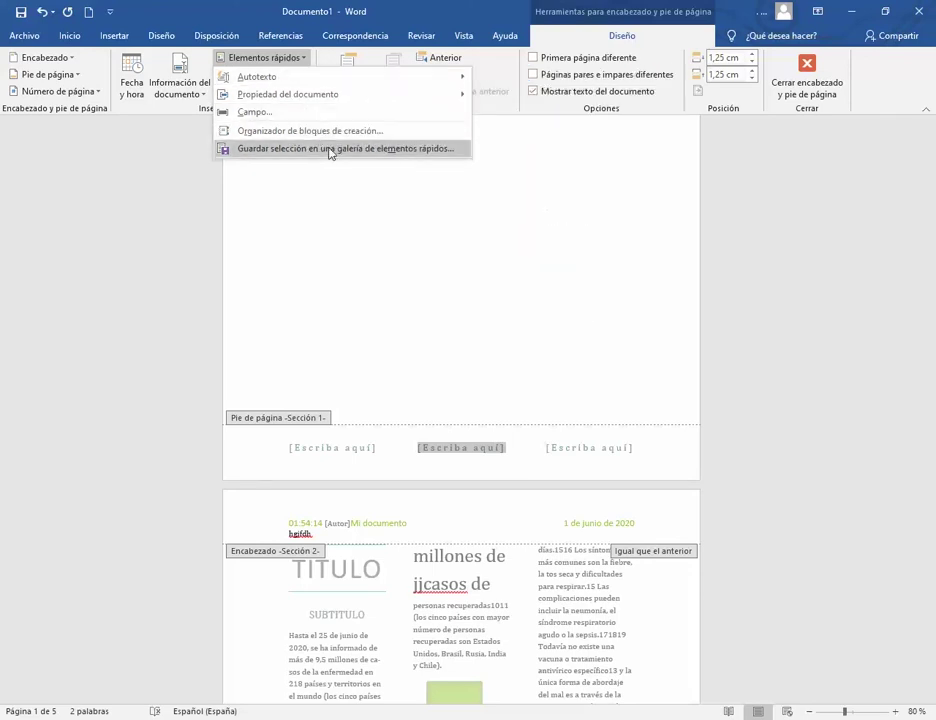
pyautogui.click(502, 274)
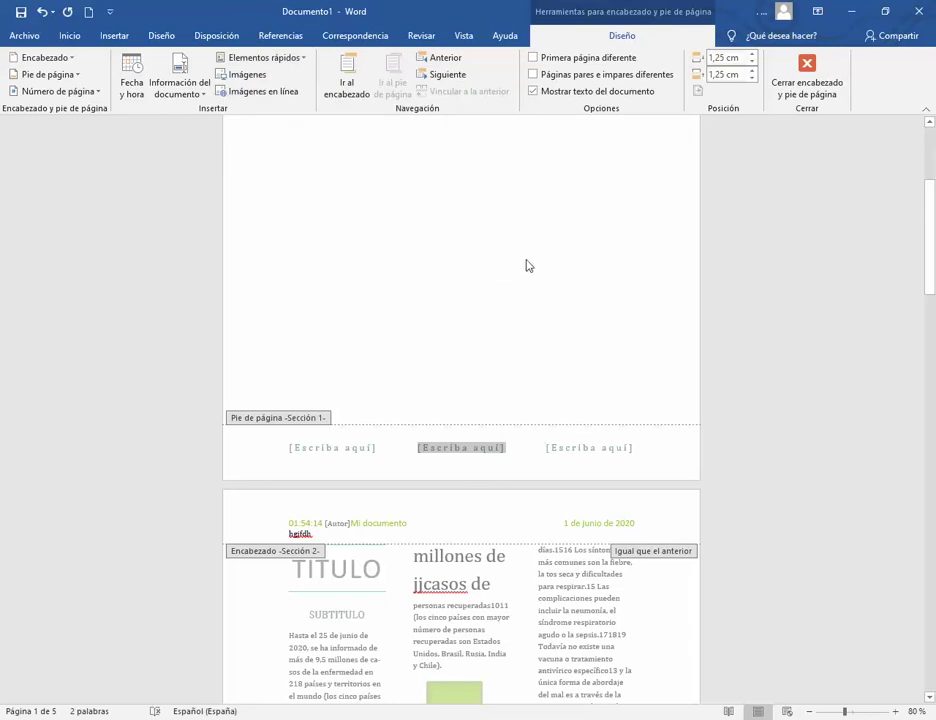
# - Close the footer and check the three-column design across the first two pages
pyautogui.doubleClick(520, 270)
pyautogui.scroll(5, 440, 367)
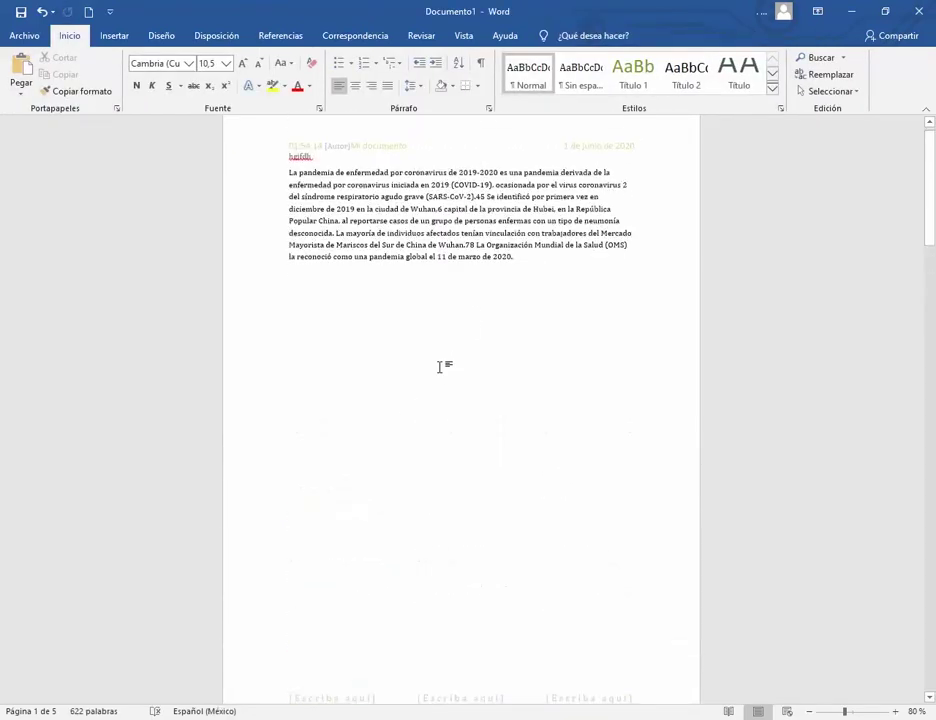
pyautogui.scroll(-6, 427, 345)
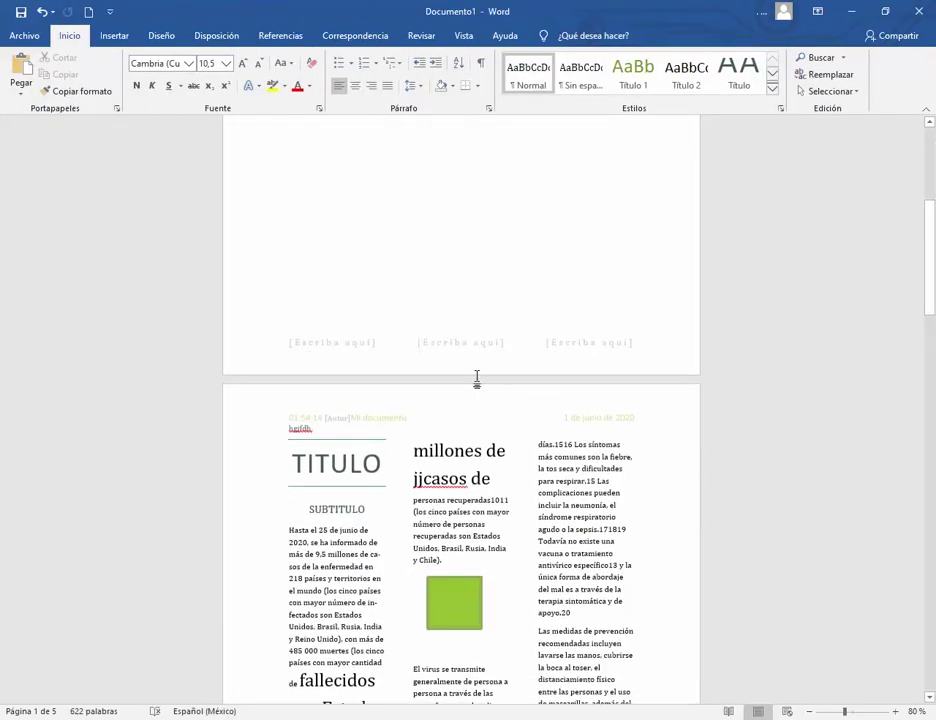
pyautogui.scroll(5, 476, 377)
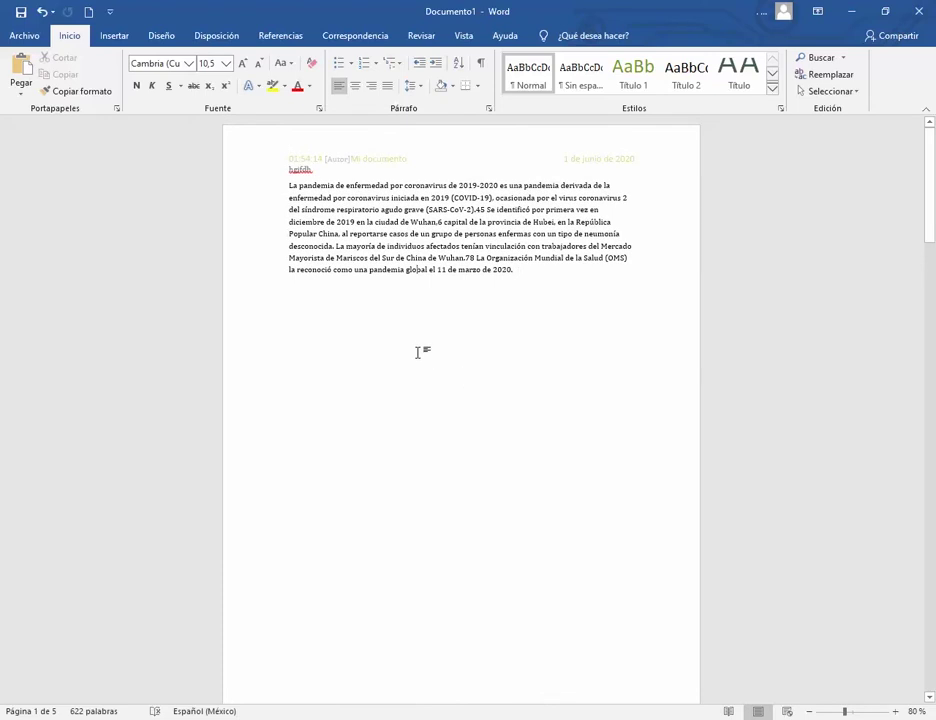
pyautogui.scroll(-5, 435, 347)
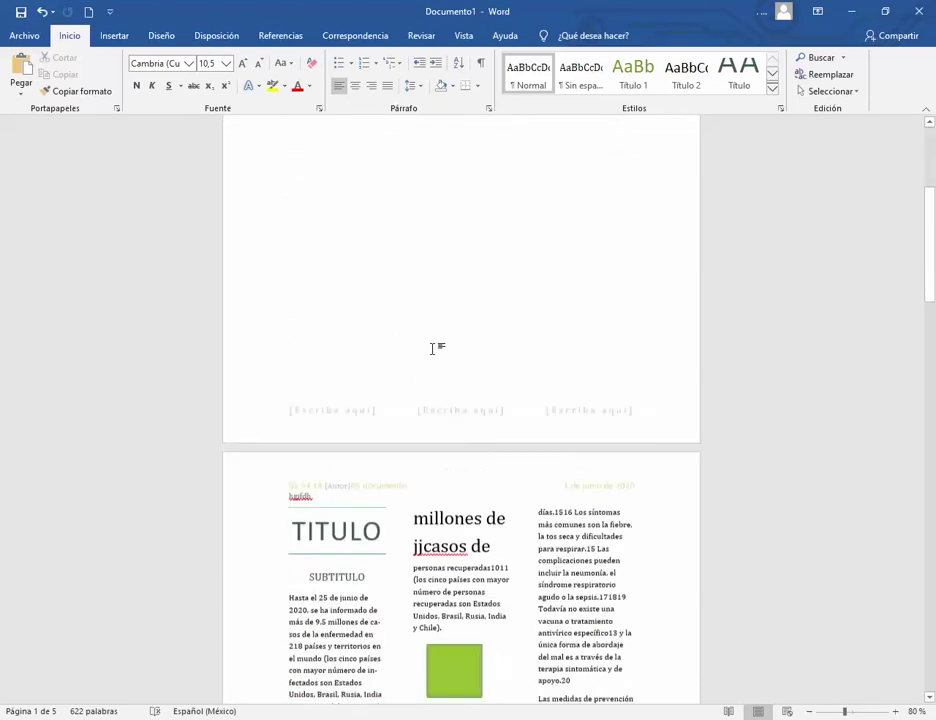
# - Insert page numbers at the bottom of the page in the Círculo design, close the footer and check the numbering through the document
pyautogui.scroll(5, 435, 347)
pyautogui.click(129, 38)
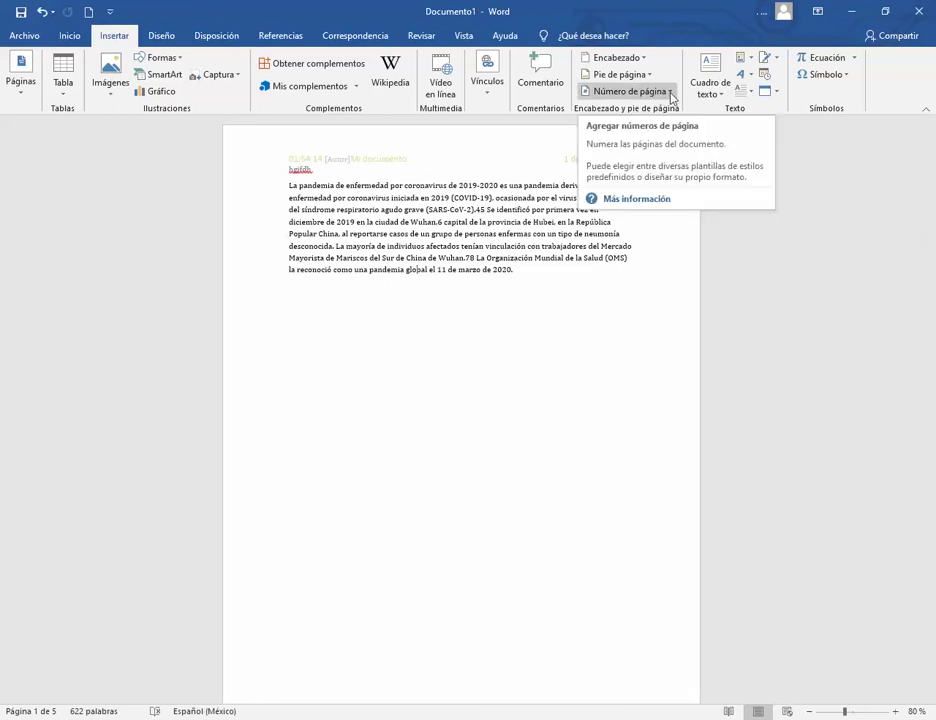
pyautogui.click(671, 92)
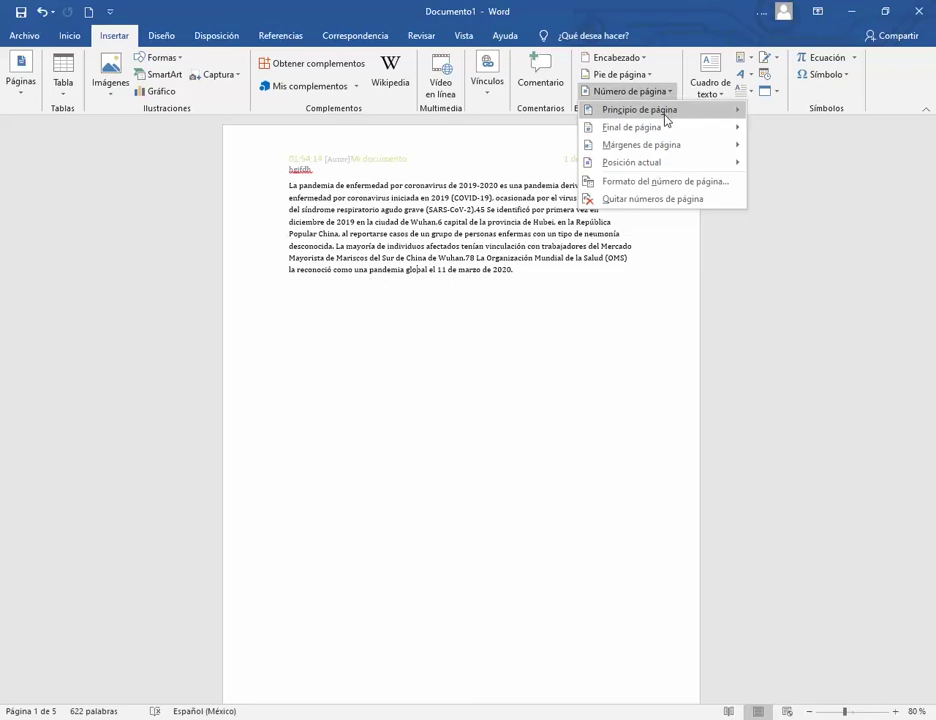
pyautogui.moveTo(645, 109)
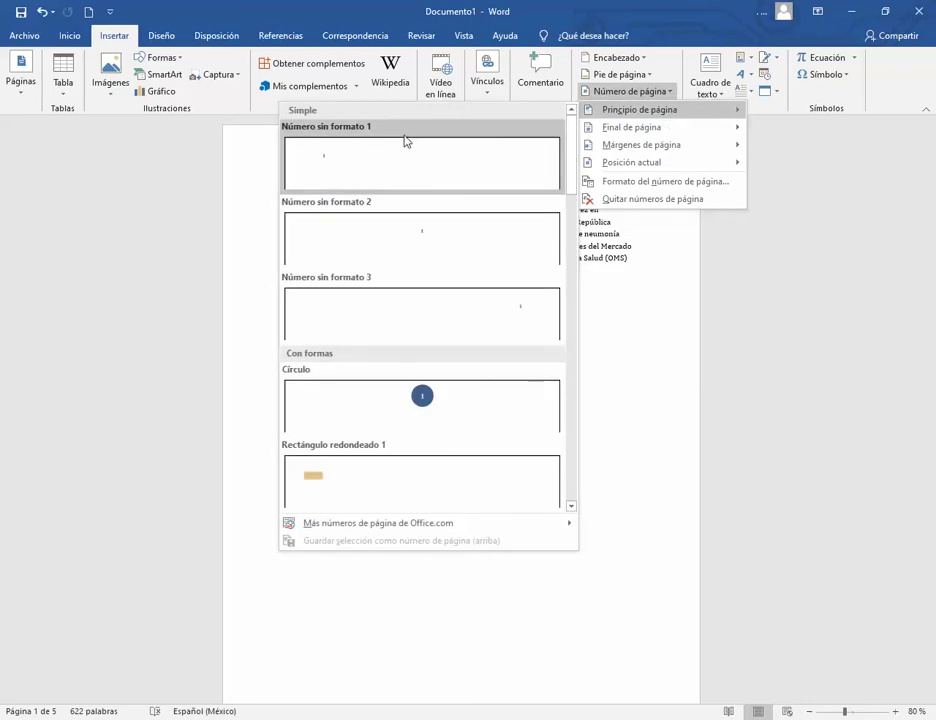
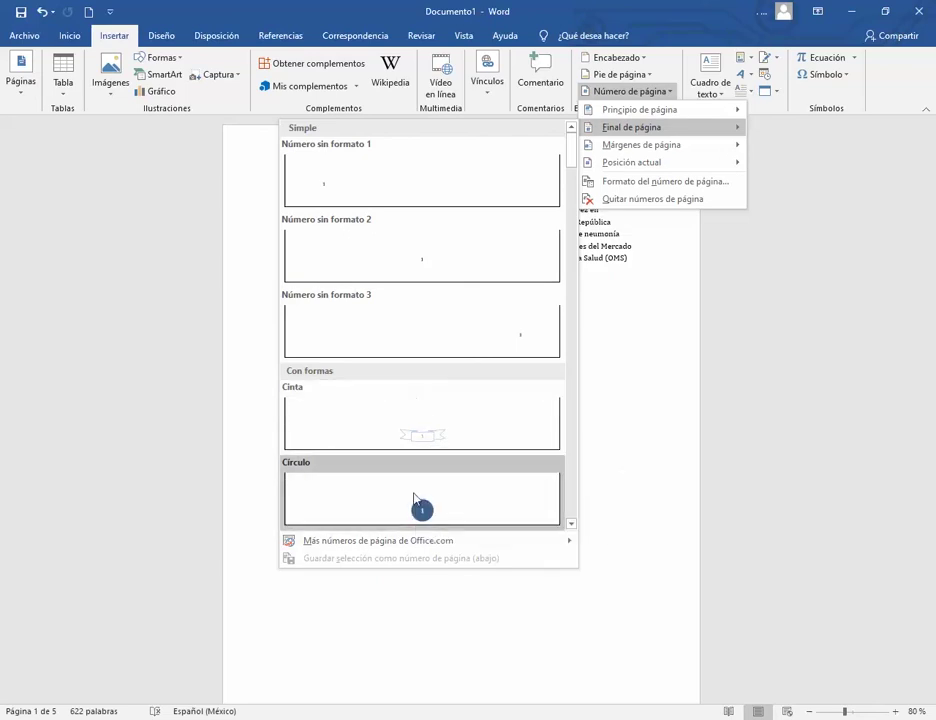
pyautogui.click(415, 499)
pyautogui.doubleClick(420, 466)
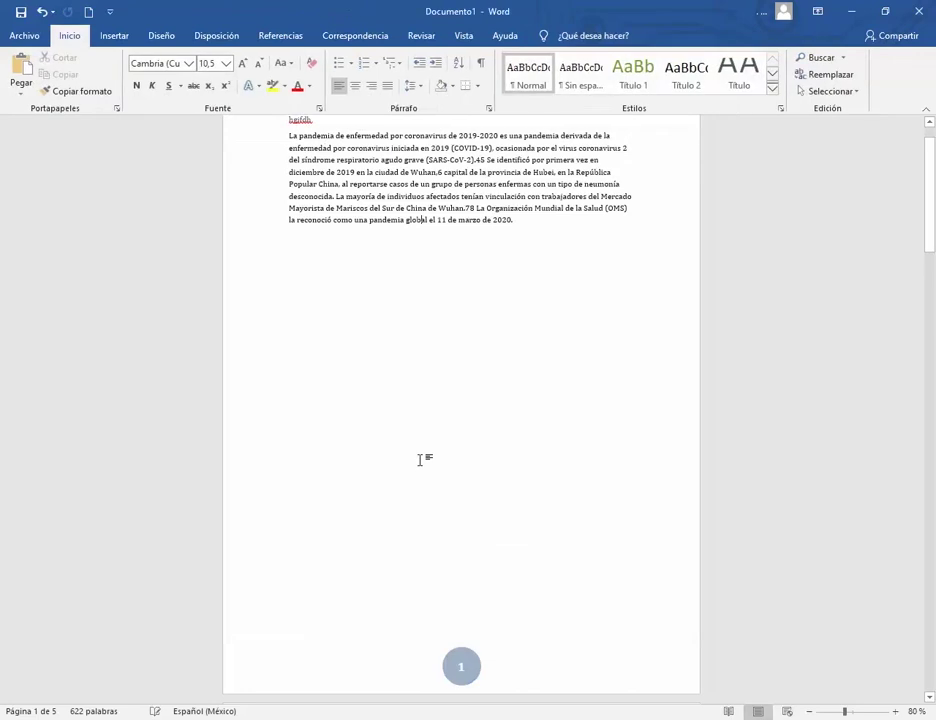
pyautogui.scroll(-5, 430, 462)
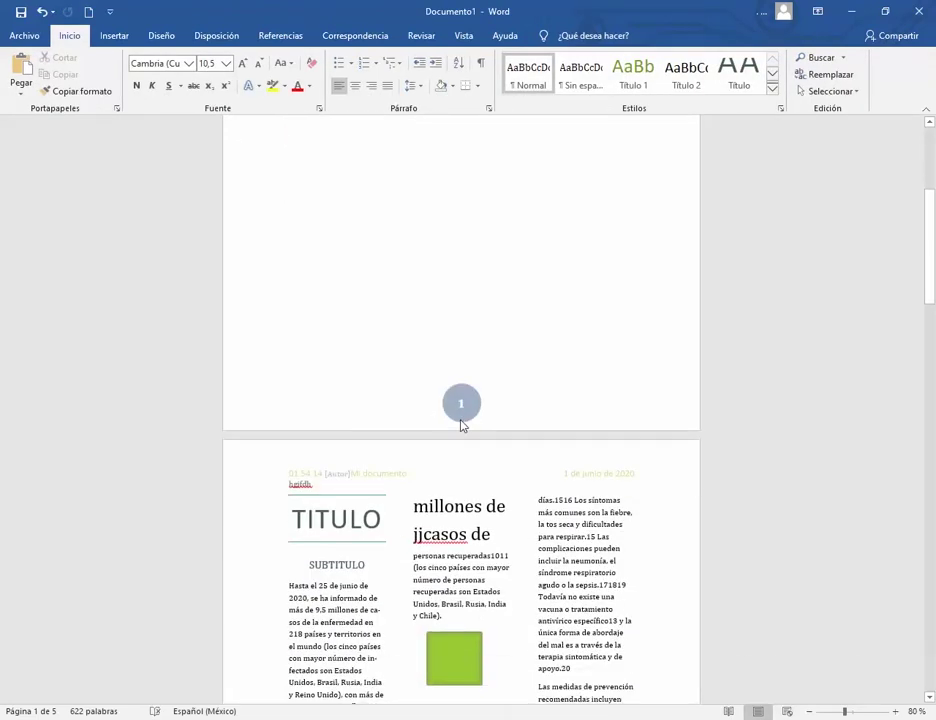
pyautogui.scroll(-9, 462, 424)
pyautogui.scroll(-18, 463, 428)
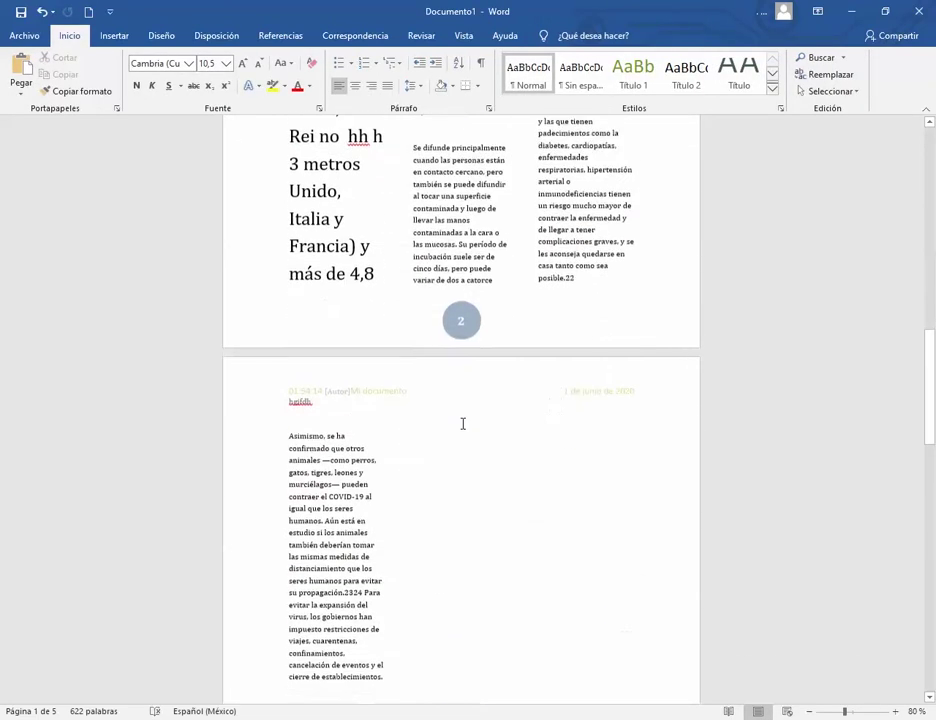
pyautogui.scroll(-18, 455, 384)
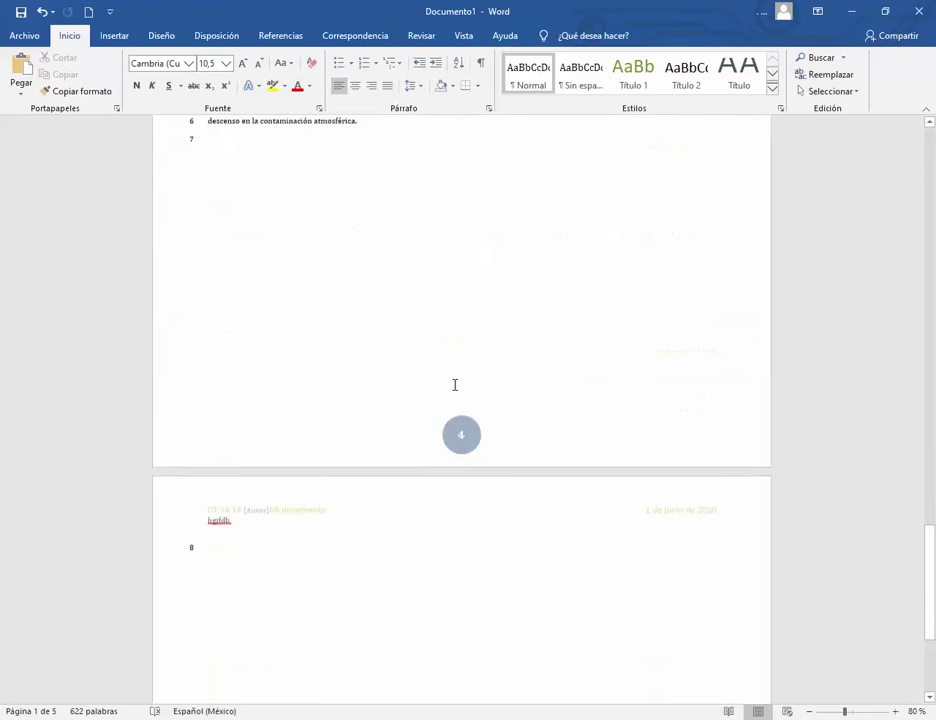
# - Insert a Página impar section break at the start of page 5
pyautogui.click(481, 505)
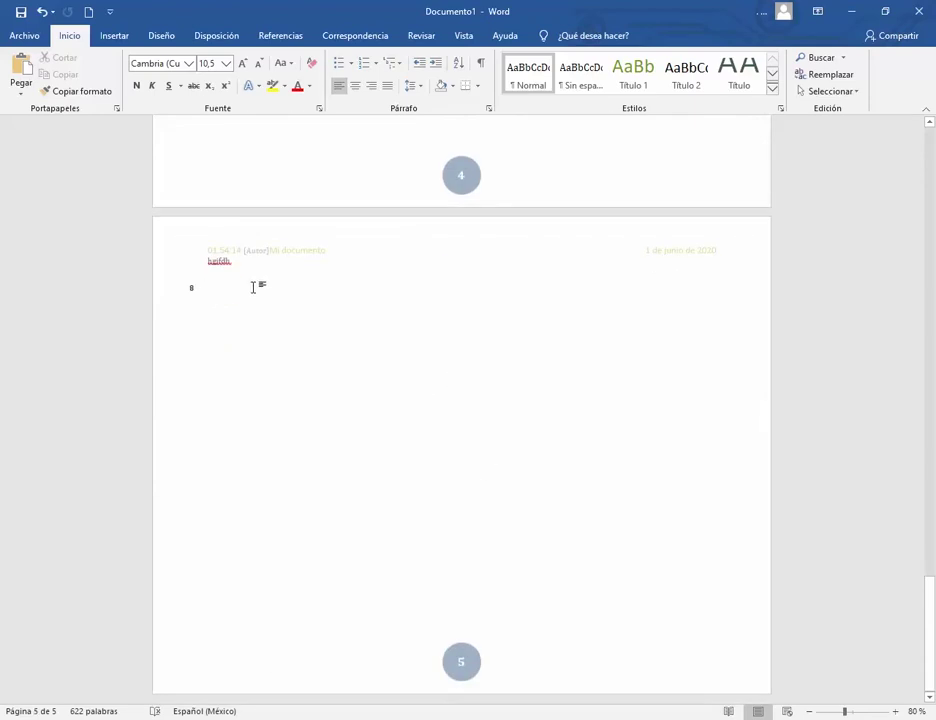
pyautogui.click(115, 38)
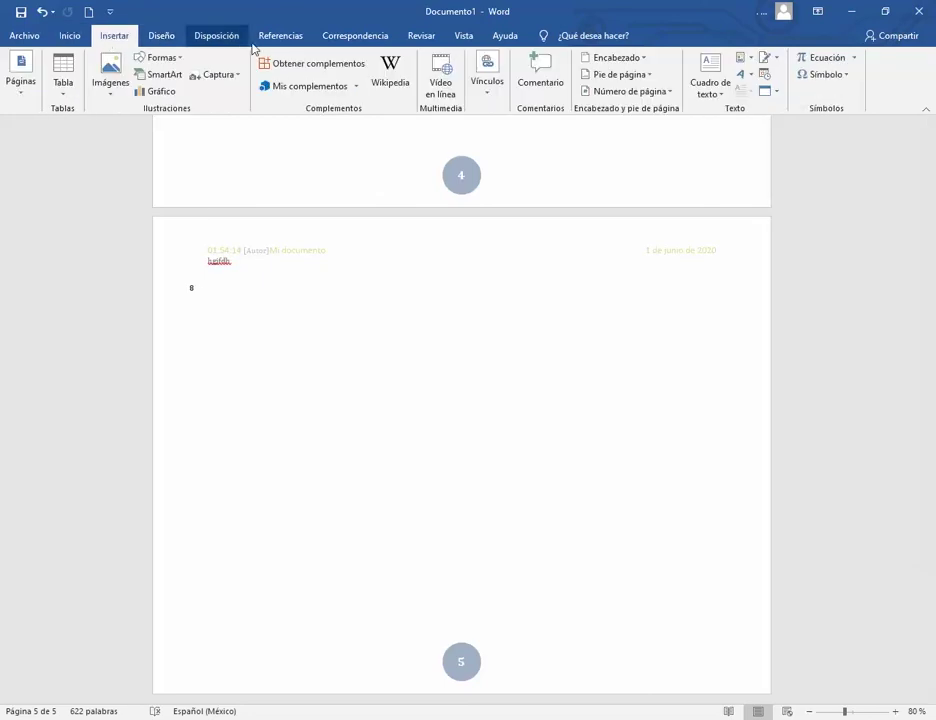
pyautogui.click(196, 39)
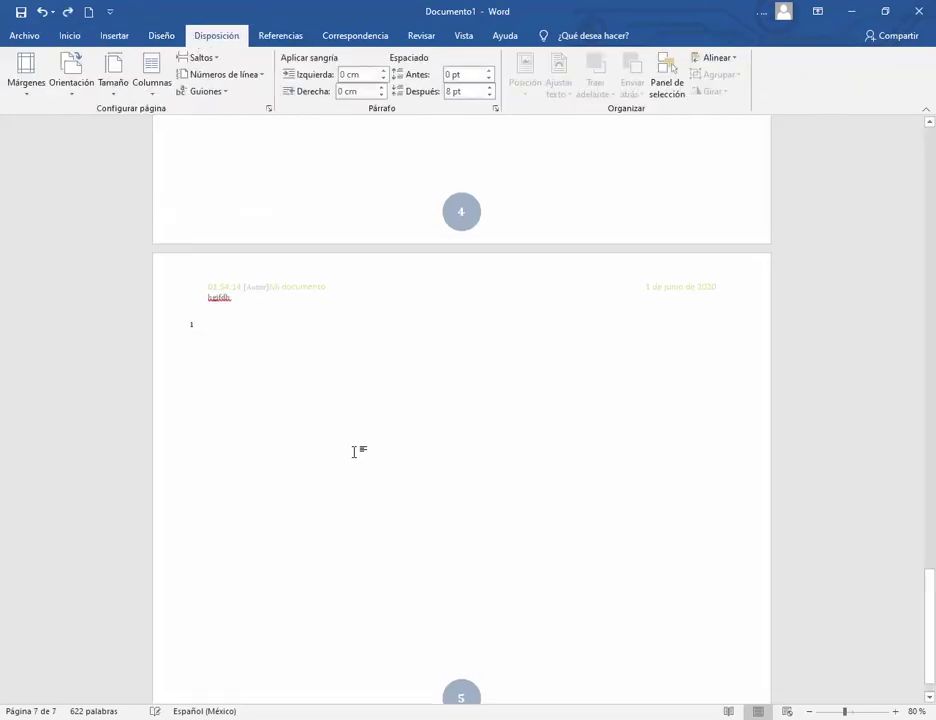
pyautogui.scroll(2, 354, 453)
pyautogui.scroll(-2, 331, 478)
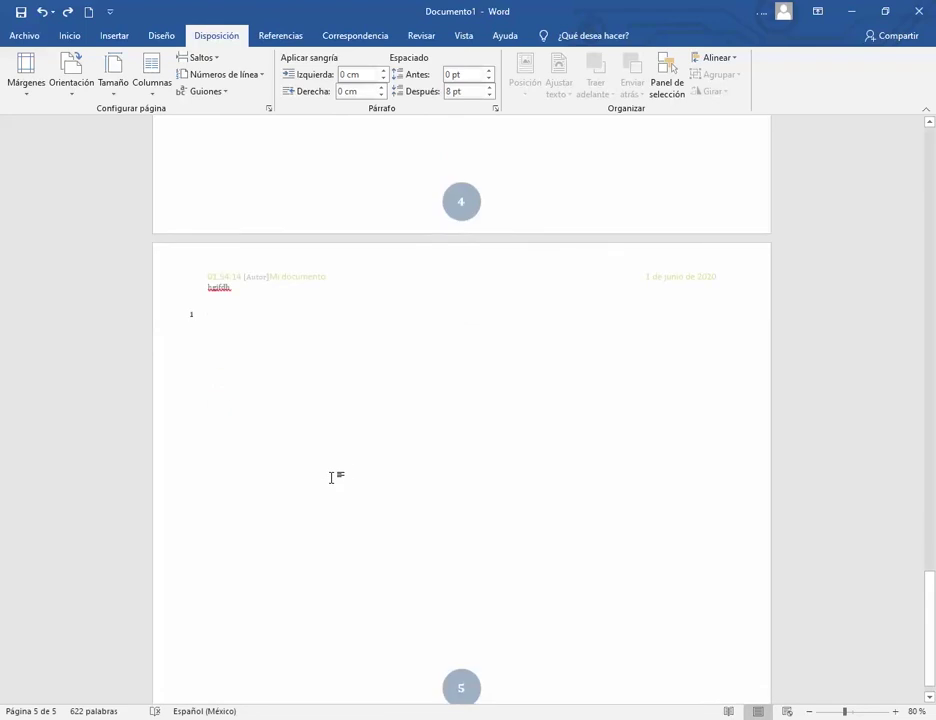
pyautogui.click(211, 62)
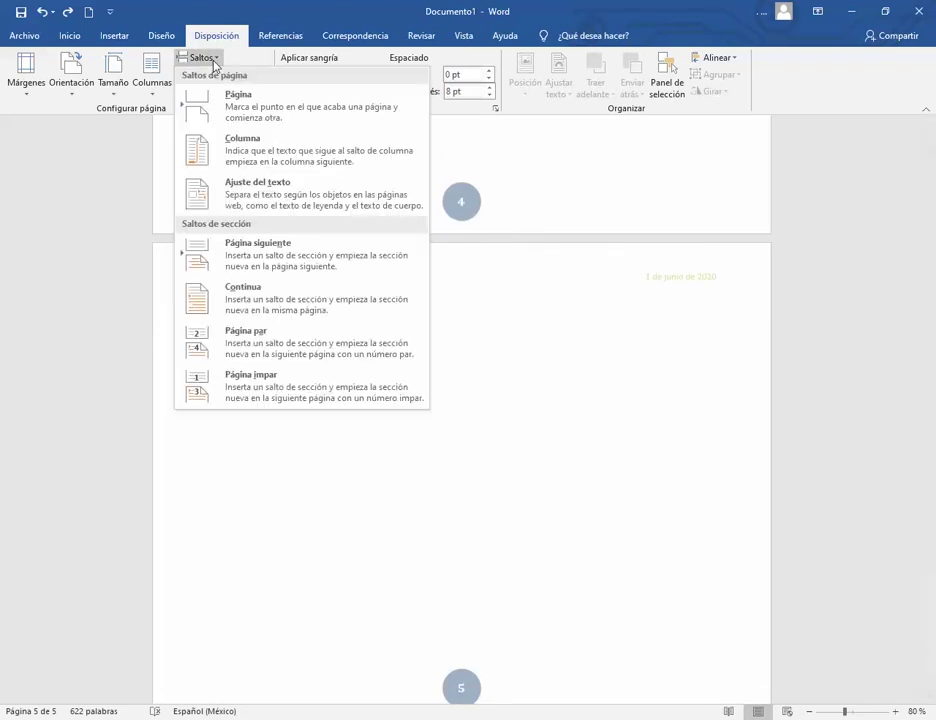
pyautogui.click(252, 381)
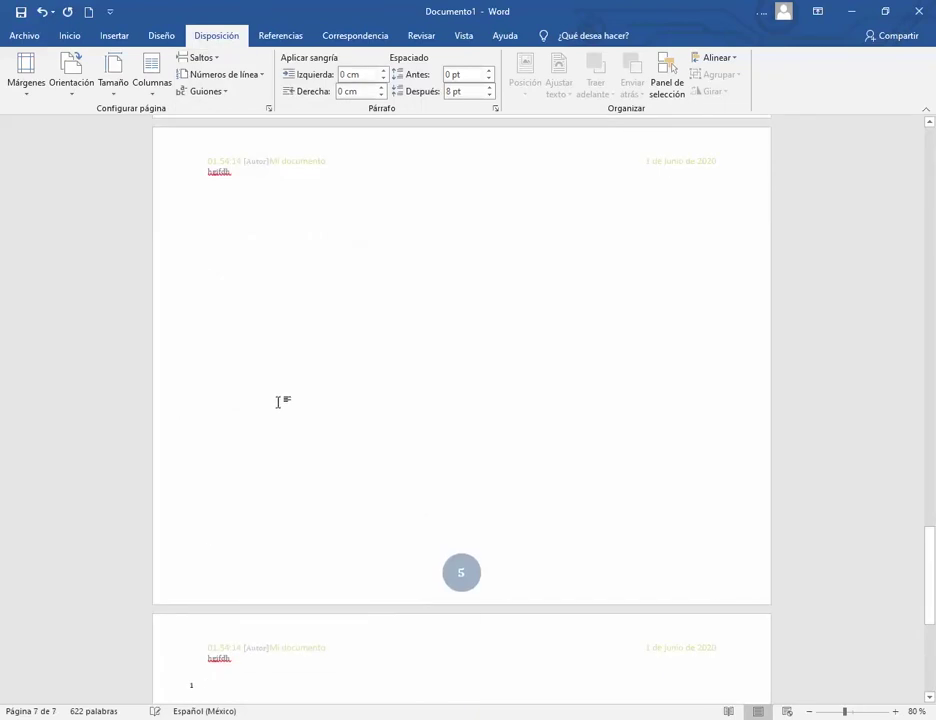
# - Insert another Página impar section break on page 7 and check the numbers of the odd pages
pyautogui.scroll(-5, 466, 570)
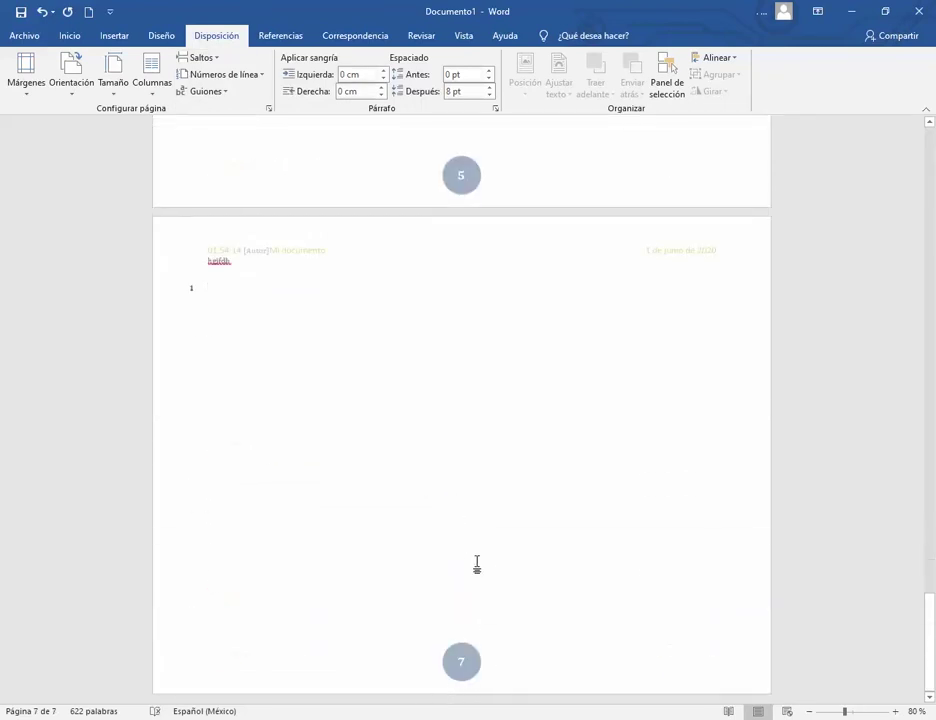
pyautogui.click(205, 58)
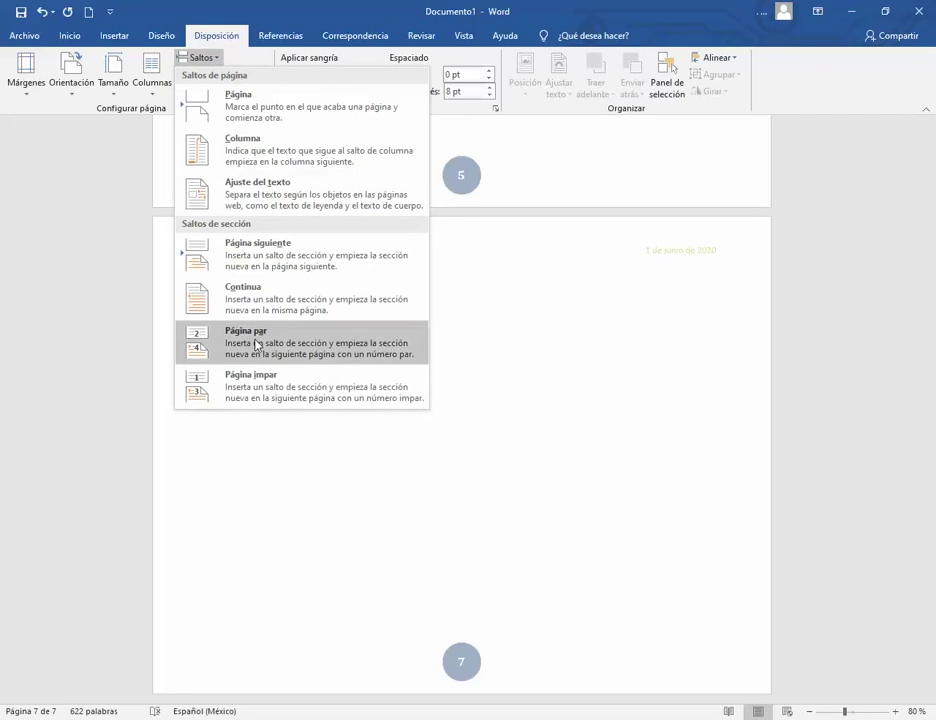
pyautogui.click(276, 392)
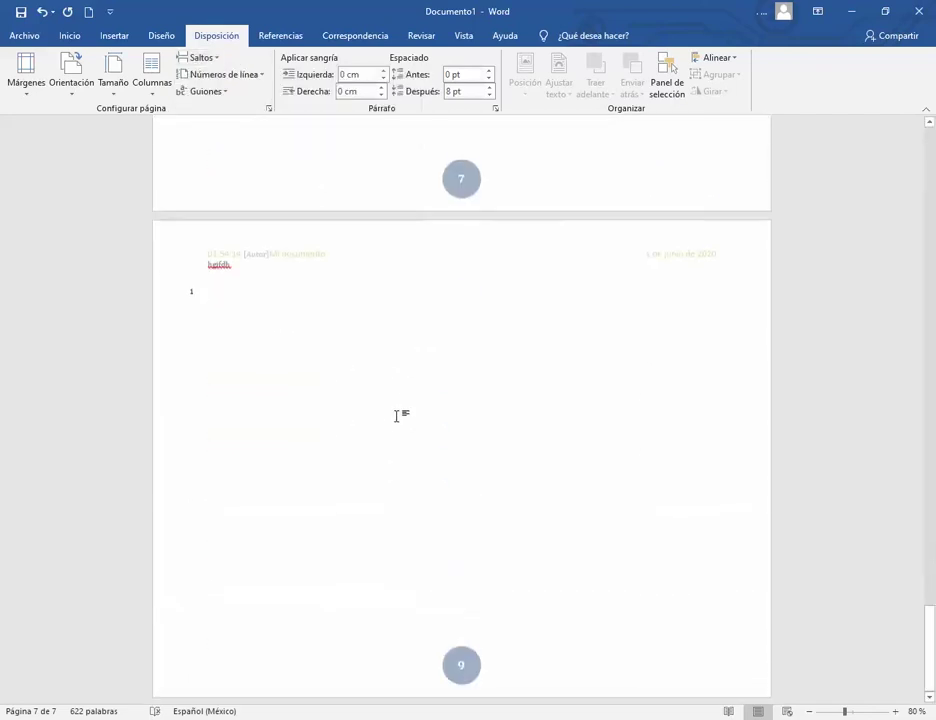
pyautogui.scroll(15, 460, 490)
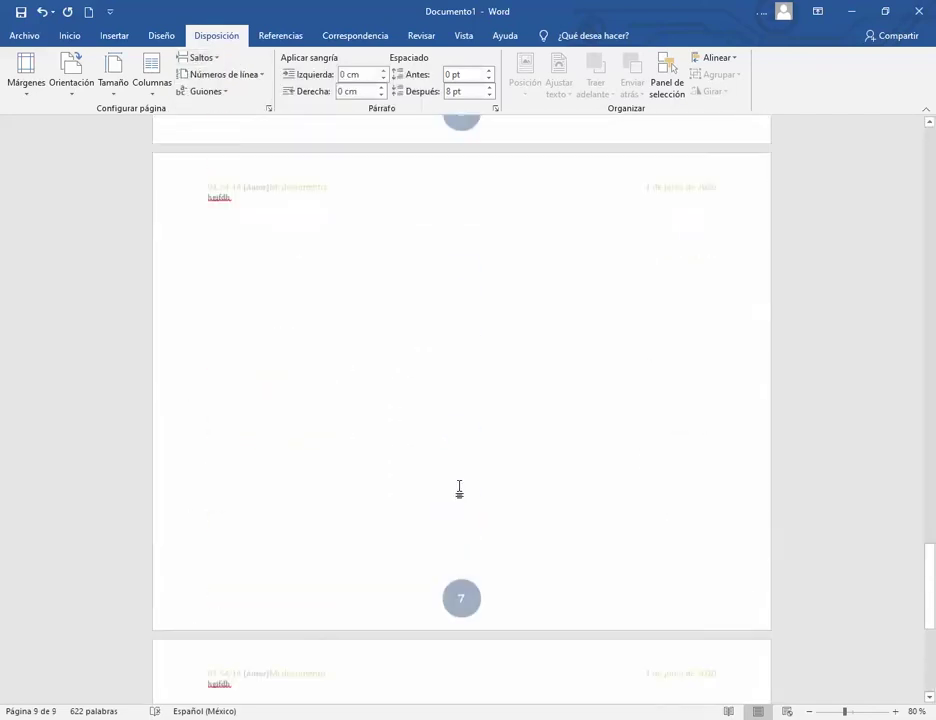
pyautogui.scroll(3, 459, 489)
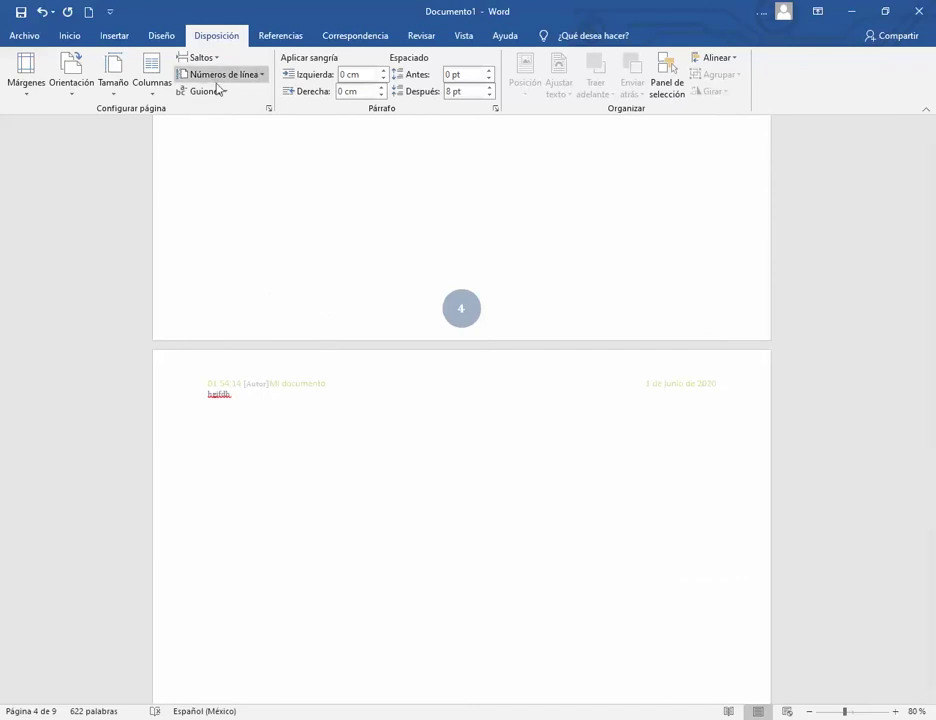
# - Review the available page and section break types, and look back through the earlier pages to the title on page 2
pyautogui.click(196, 58)
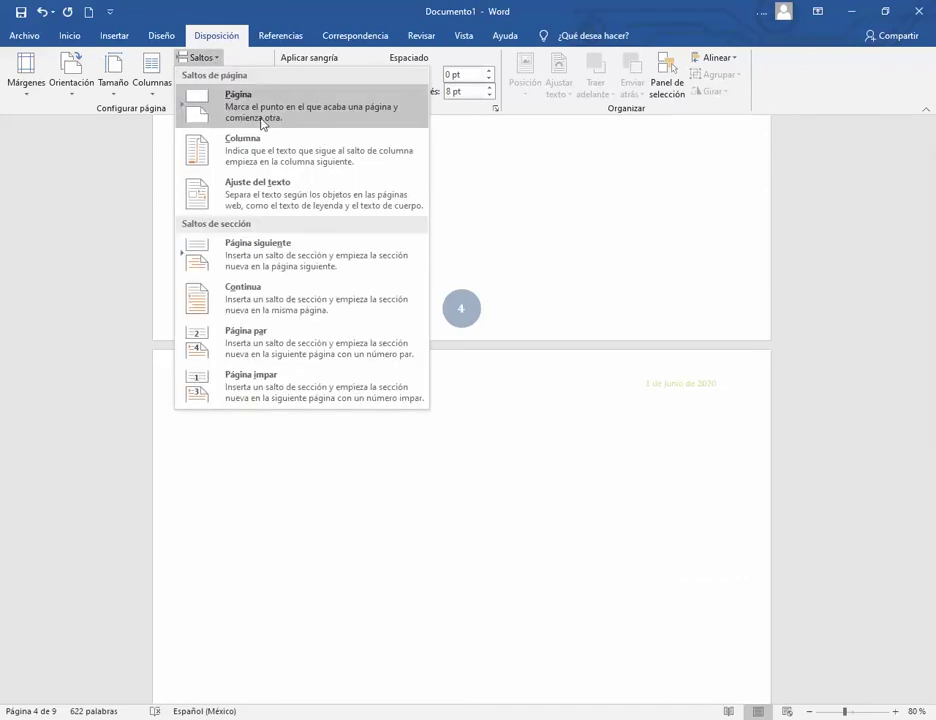
pyautogui.click(581, 200)
pyautogui.scroll(2, 500, 277)
pyautogui.scroll(15, 500, 277)
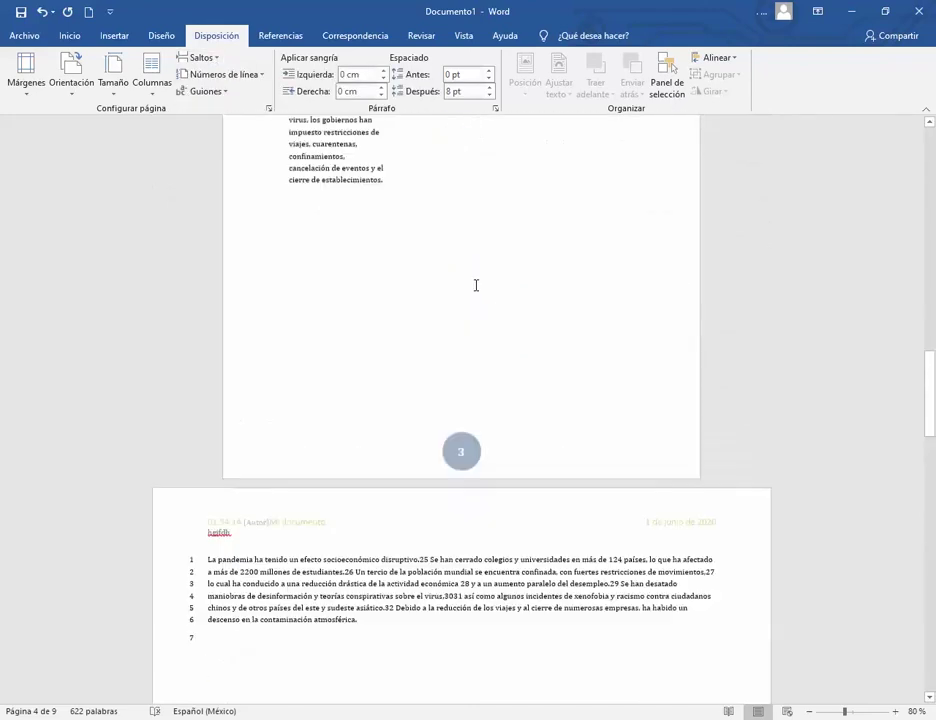
pyautogui.scroll(10, 474, 285)
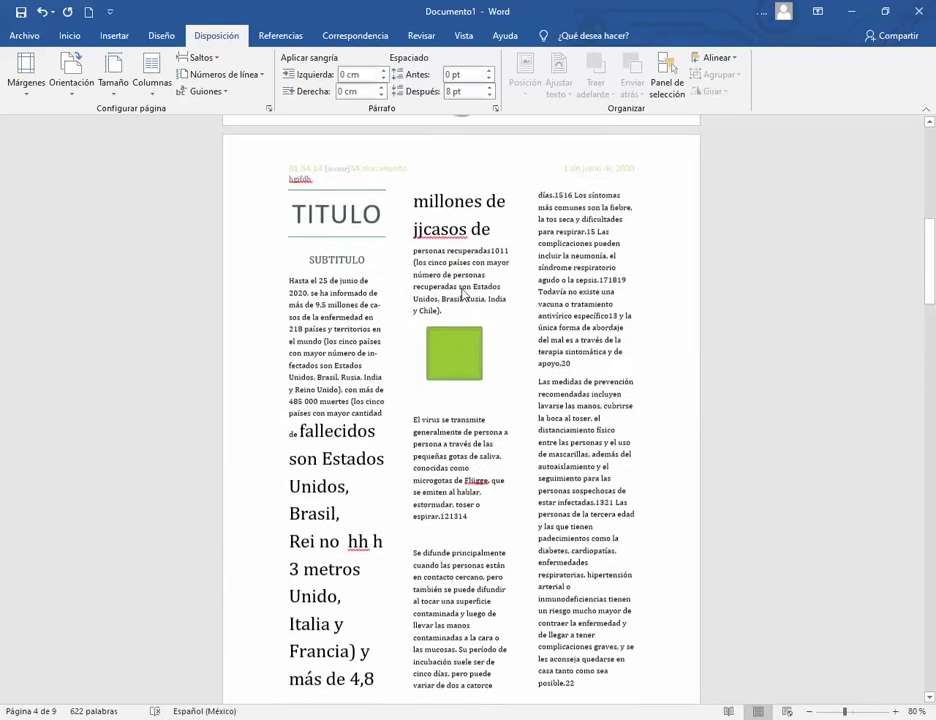
pyautogui.scroll(-7, 433, 318)
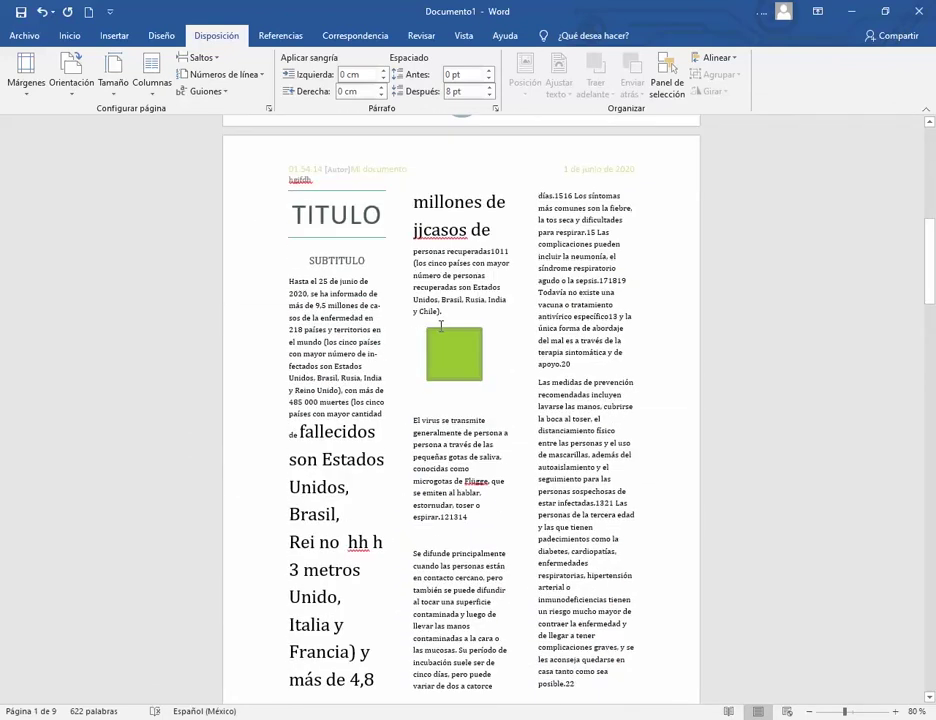
pyautogui.click(262, 214)
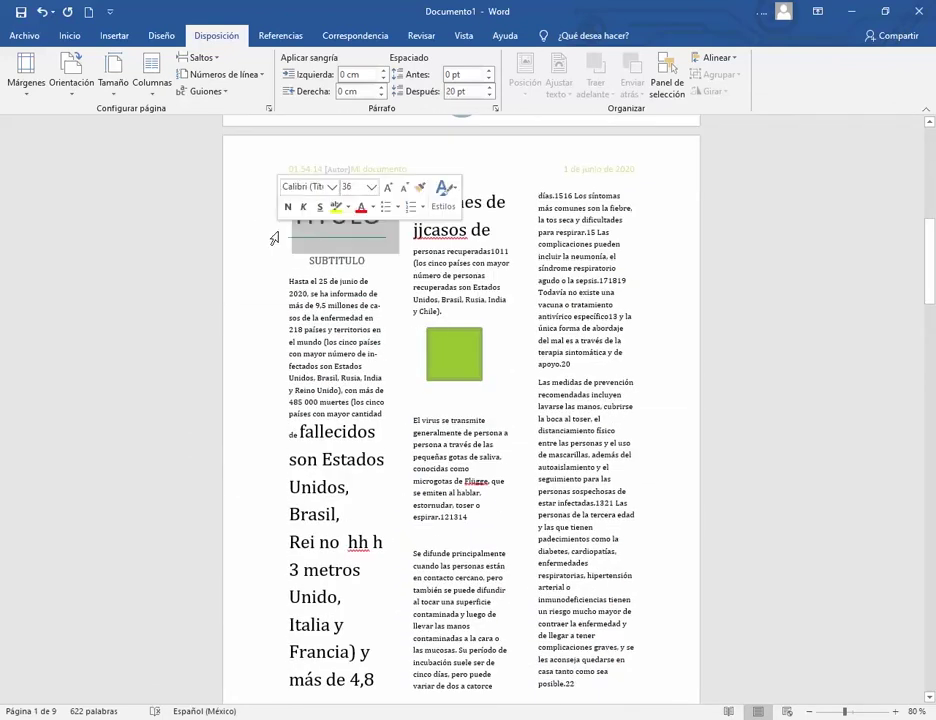
pyautogui.click(675, 299)
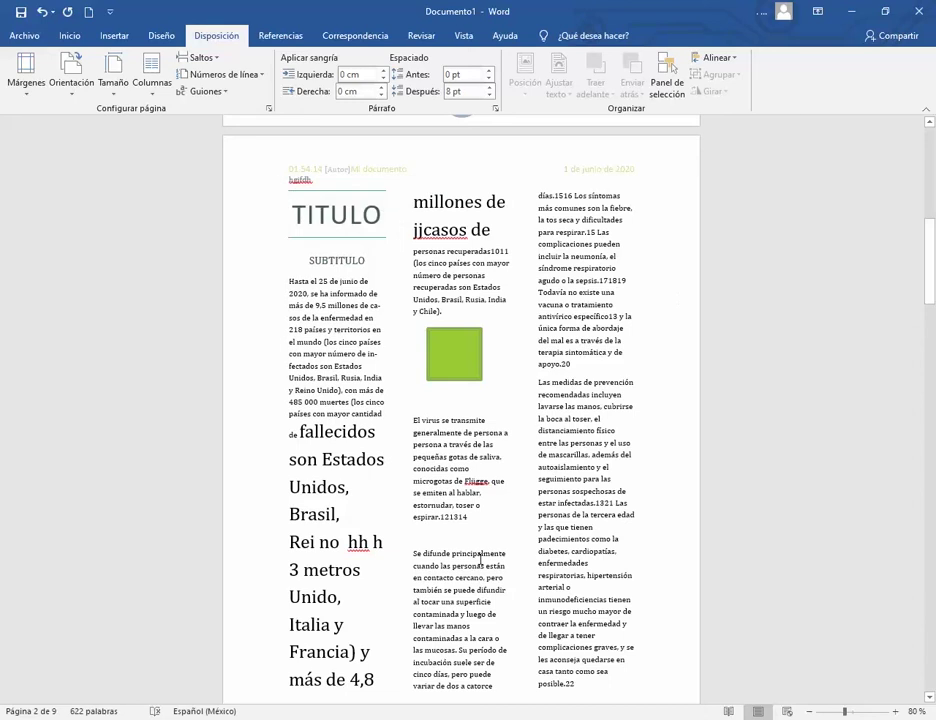
# - Switch to the MOS 2016 study guide in Foxit PhantomPDF and read from the header and footer instructions through page numbers to page background elements
pyautogui.scroll(-3, 505, 560)
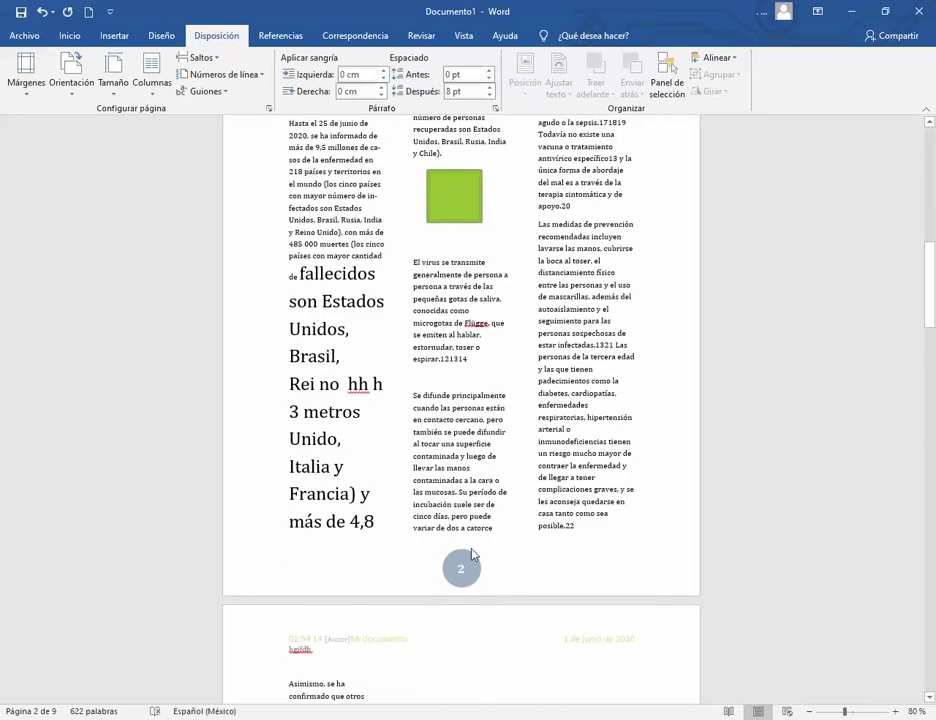
pyautogui.scroll(2, 300, 370)
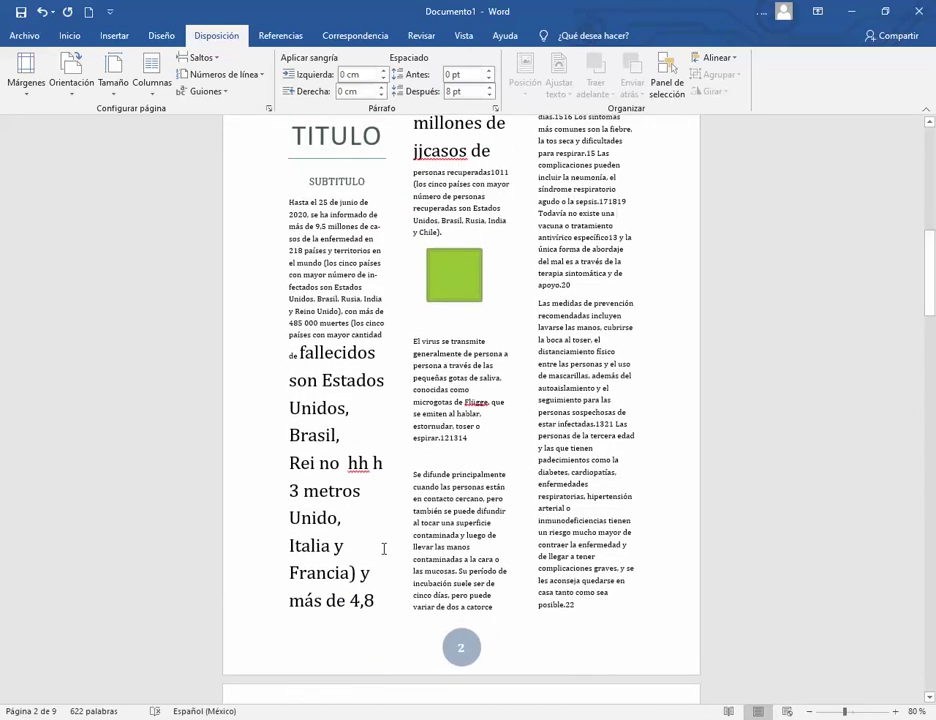
pyautogui.hotkey('alt', 'Tab')
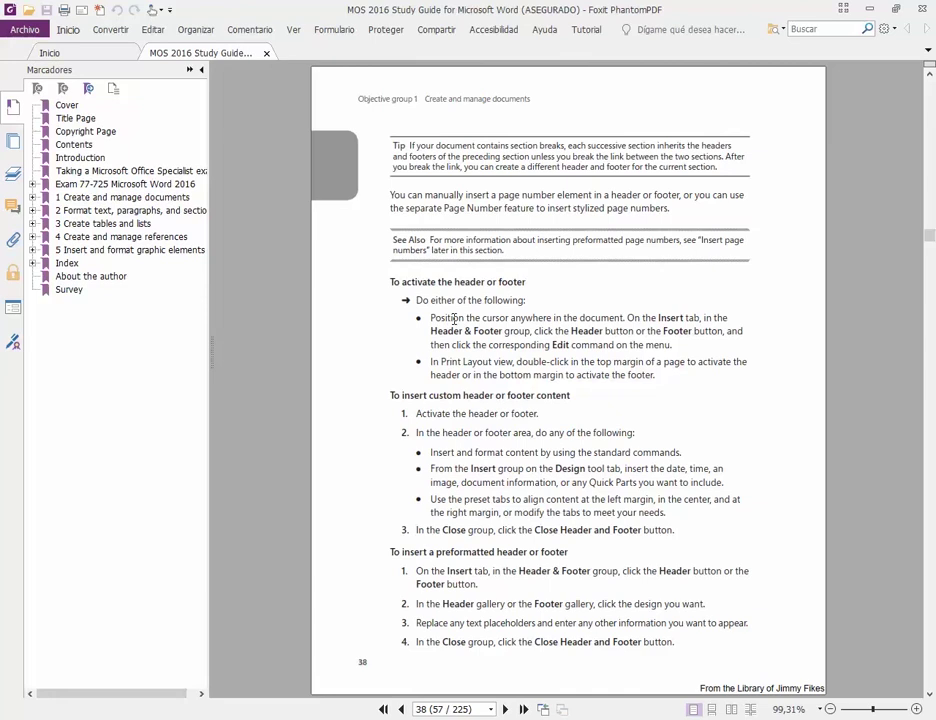
pyautogui.scroll(-2, 454, 319)
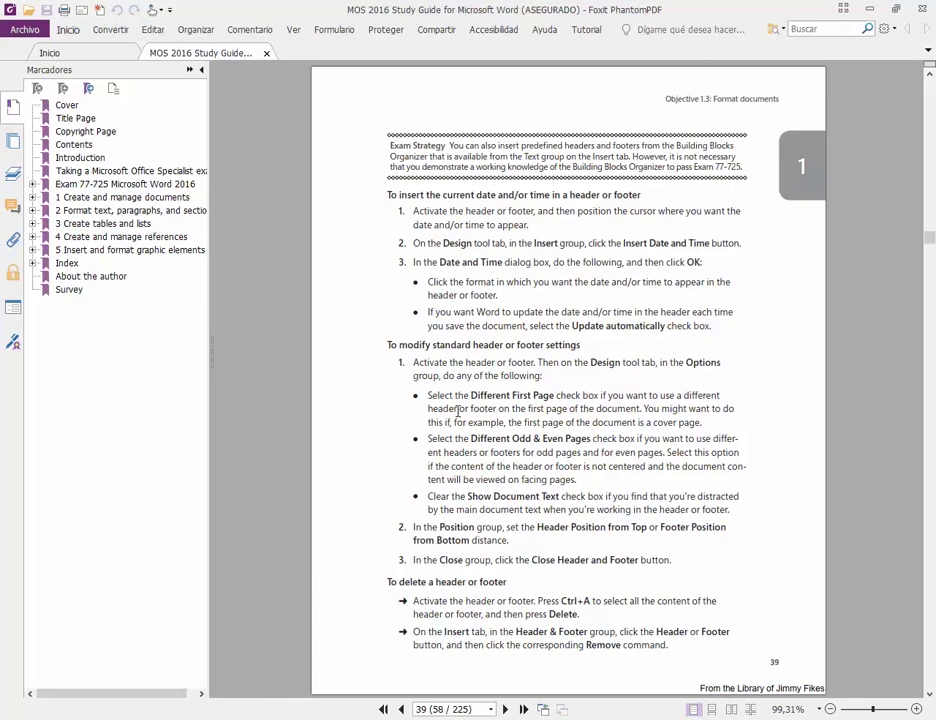
pyautogui.scroll(-1, 457, 411)
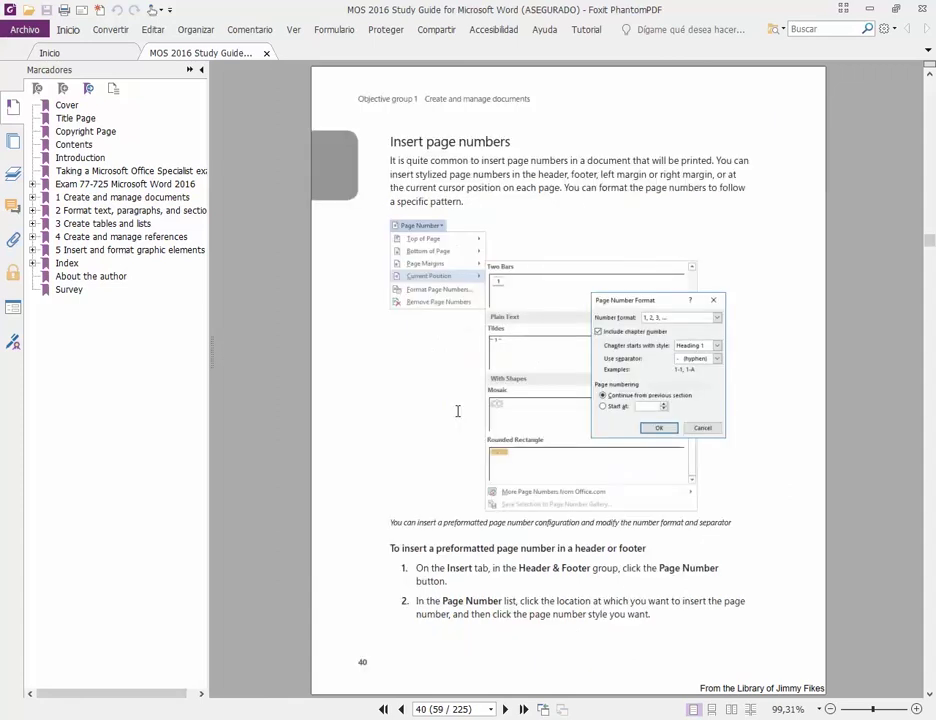
pyautogui.scroll(-1, 457, 411)
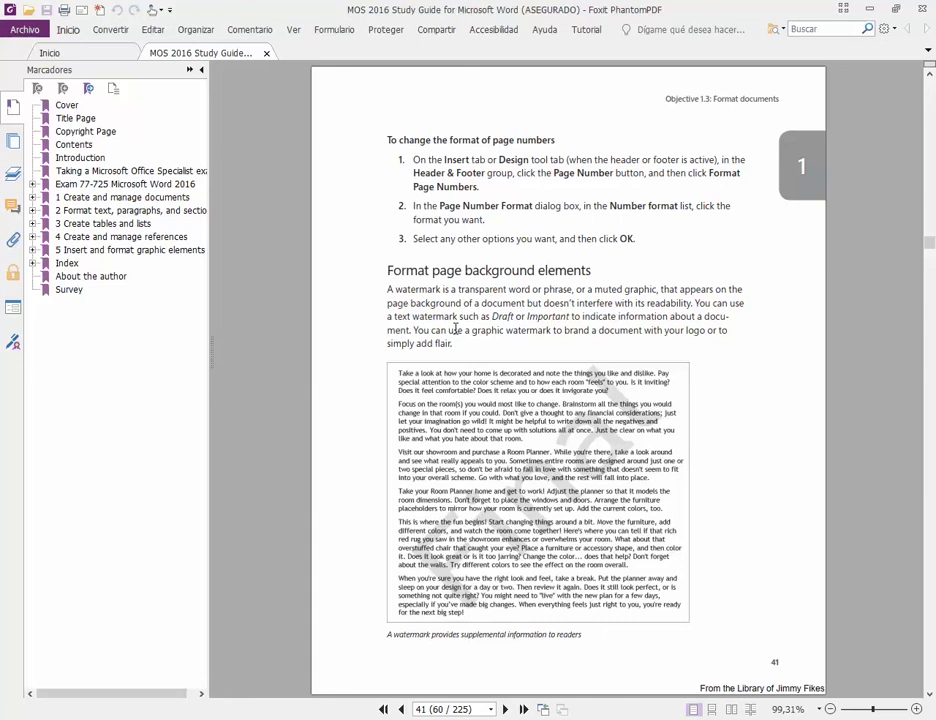
pyautogui.scroll(-4, 455, 328)
pyautogui.scroll(3, 455, 328)
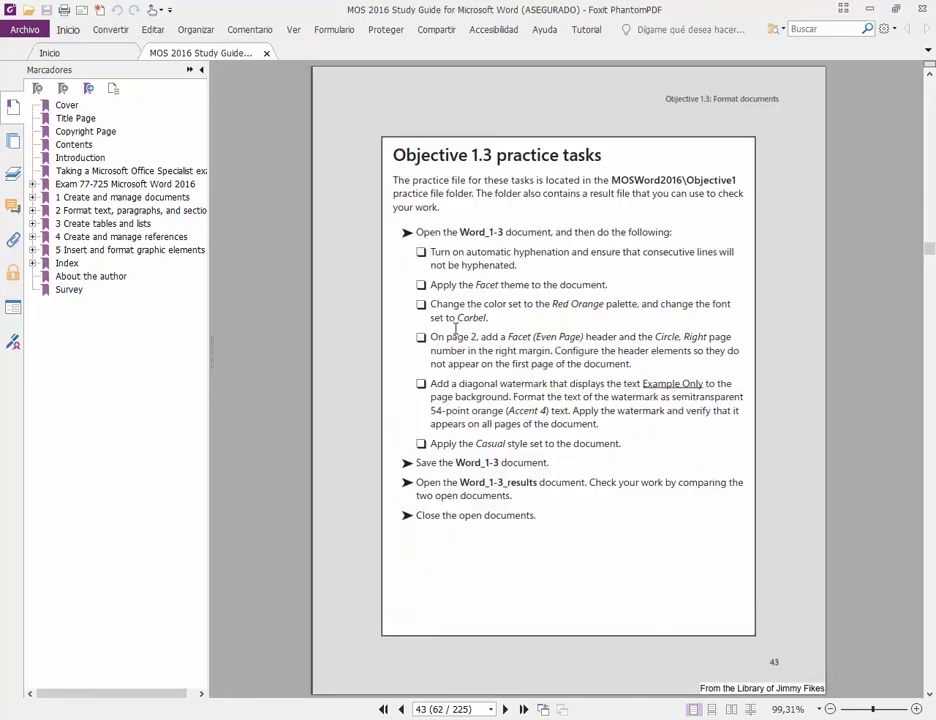
pyautogui.scroll(1, 457, 335)
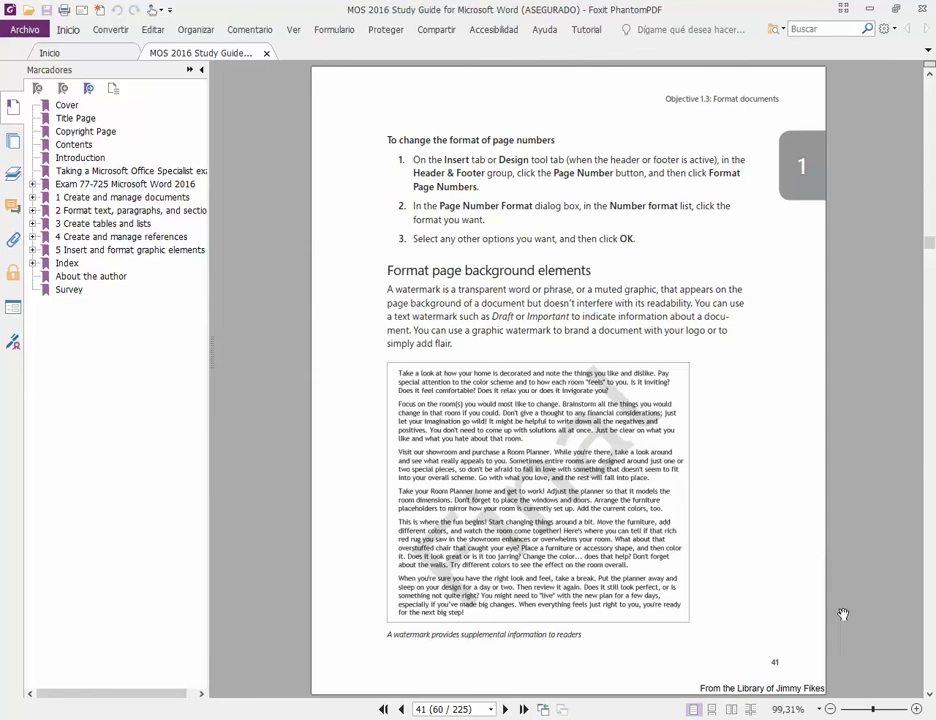
pyautogui.scroll(-1, 593, 543)
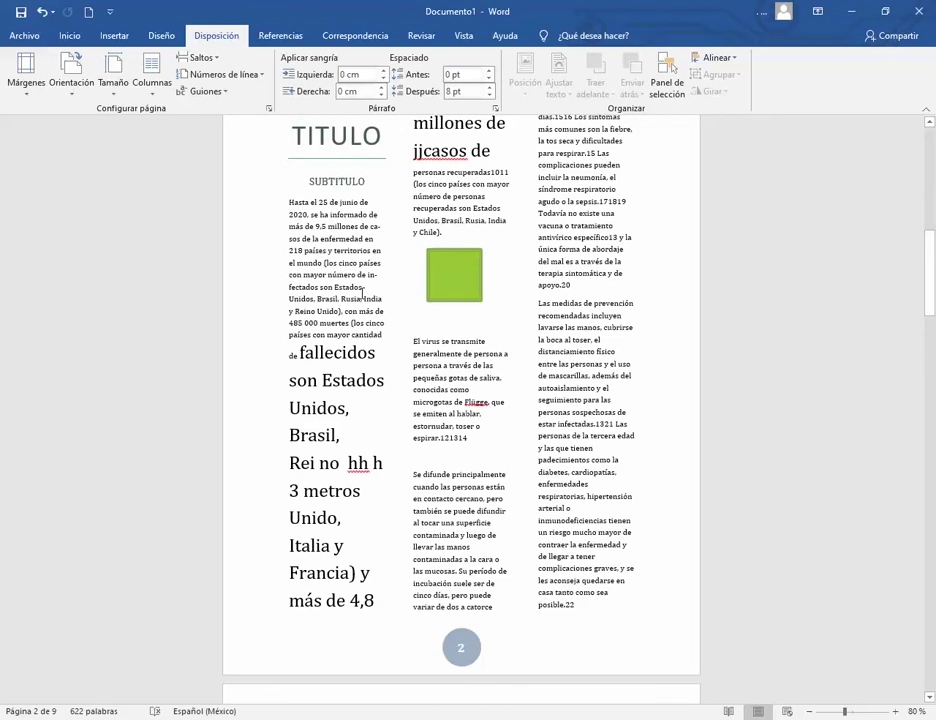
# - Apply the built-in CONFIDENCIAL 1 watermark to the document in Word and replace it with NO COPIAR 2
pyautogui.click(163, 34)
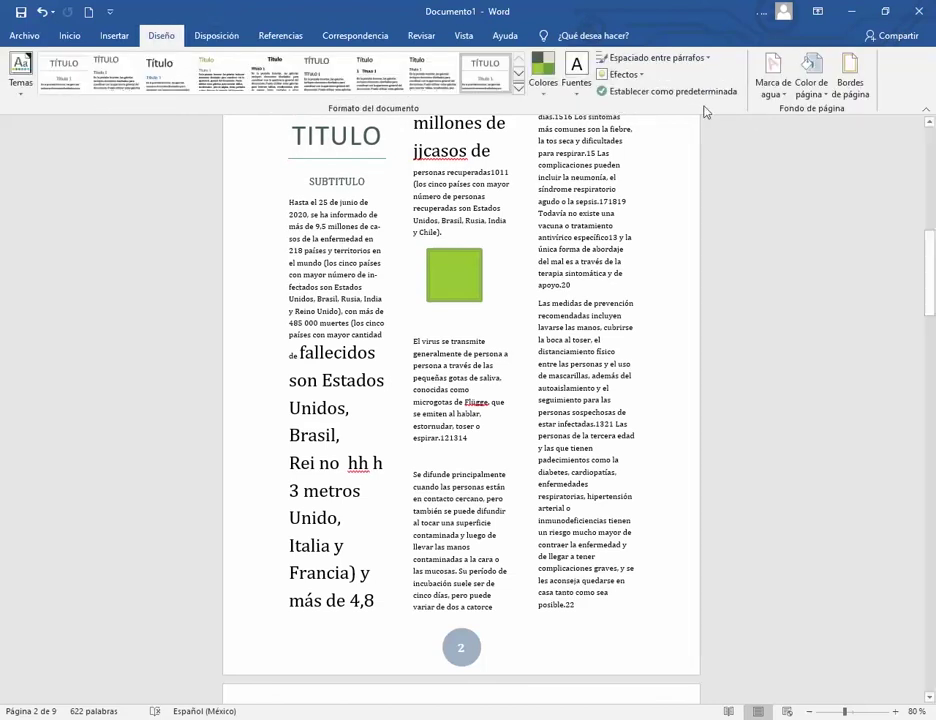
pyautogui.click(784, 97)
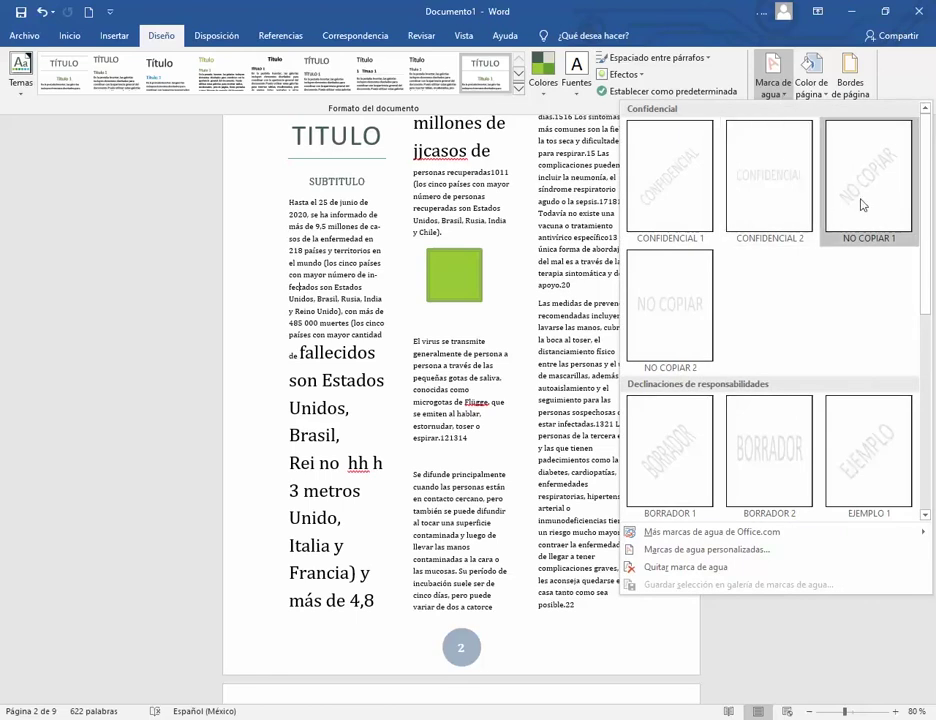
pyautogui.click(659, 187)
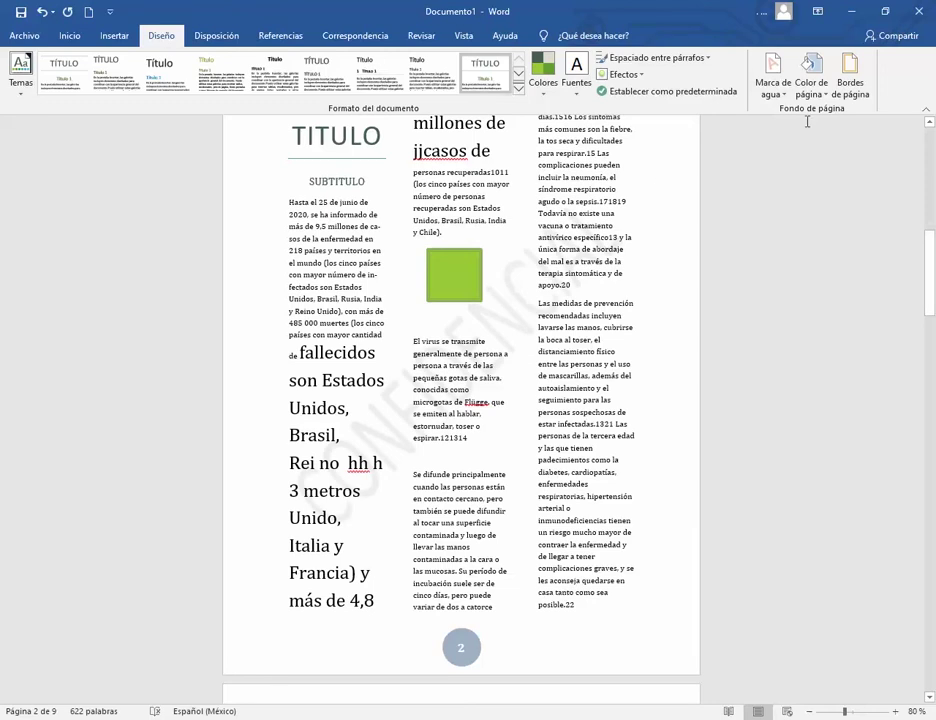
pyautogui.click(775, 78)
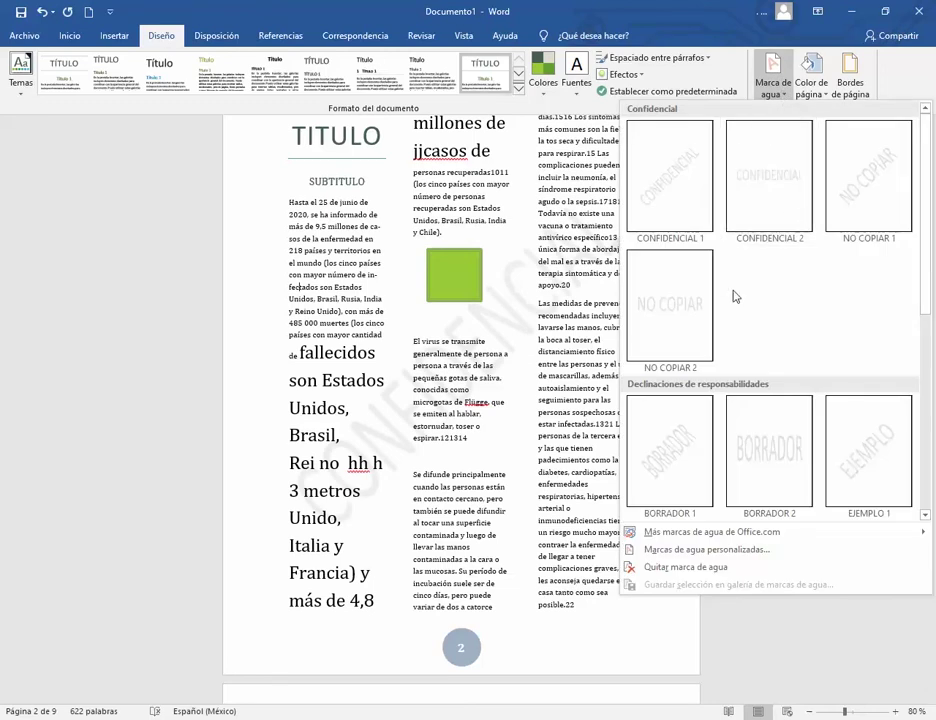
pyautogui.click(664, 306)
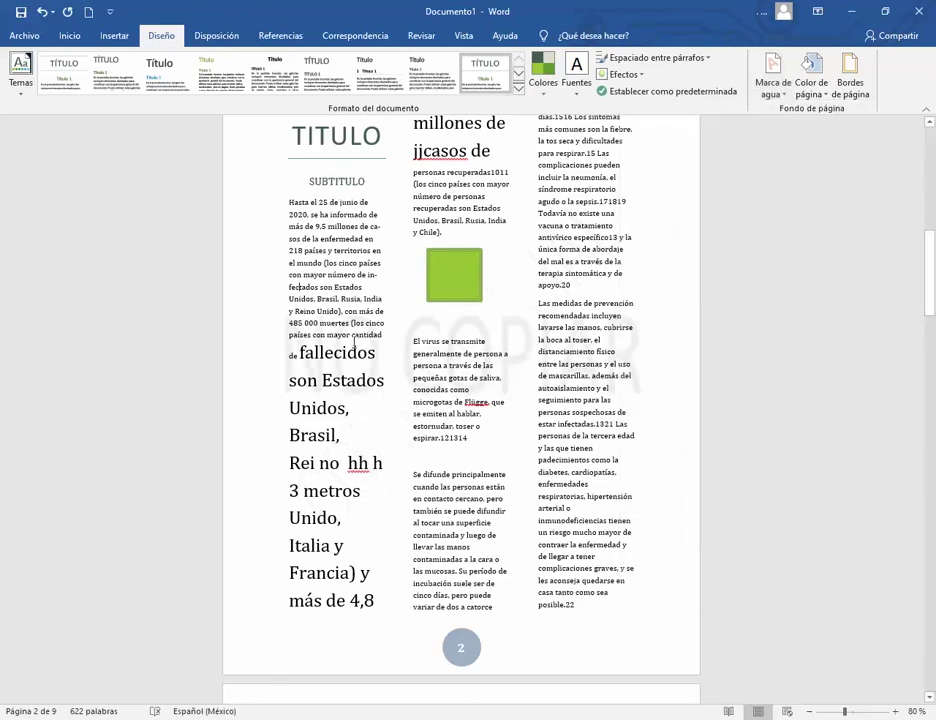
# - Start a custom text watermark and replace its text with ICATLAX, keeping the dialog clear of the page
pyautogui.click(785, 98)
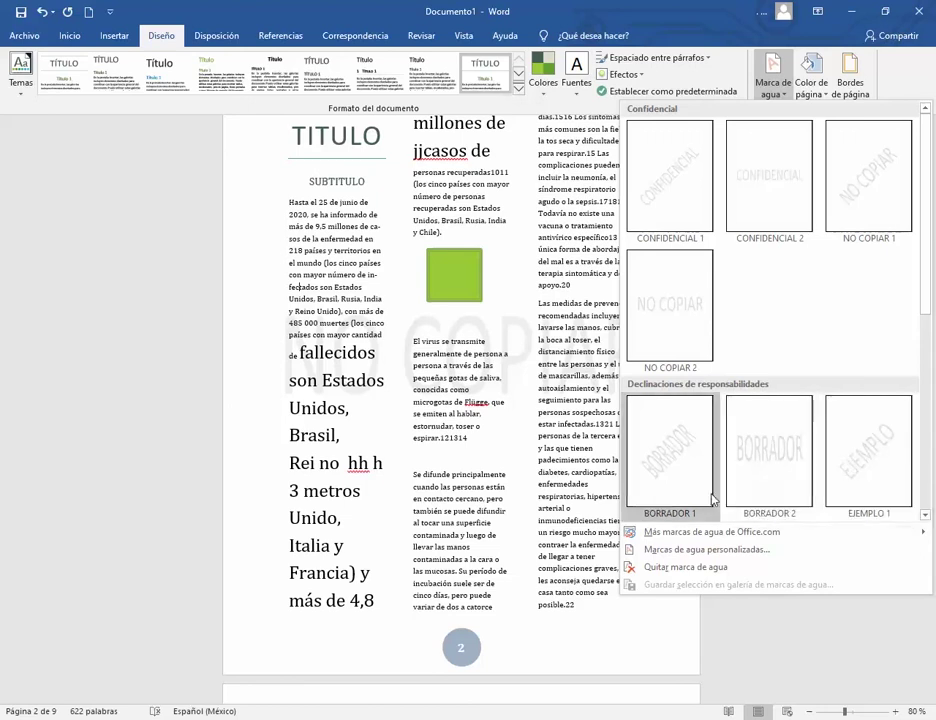
pyautogui.click(689, 550)
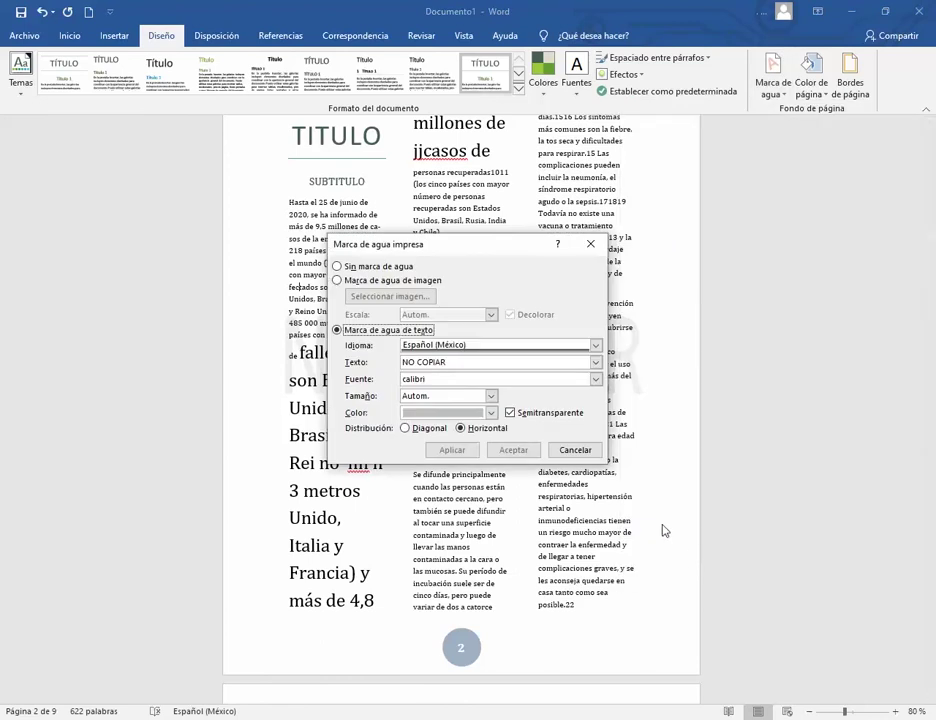
pyautogui.moveTo(446, 252); pyautogui.dragTo(704, 217)
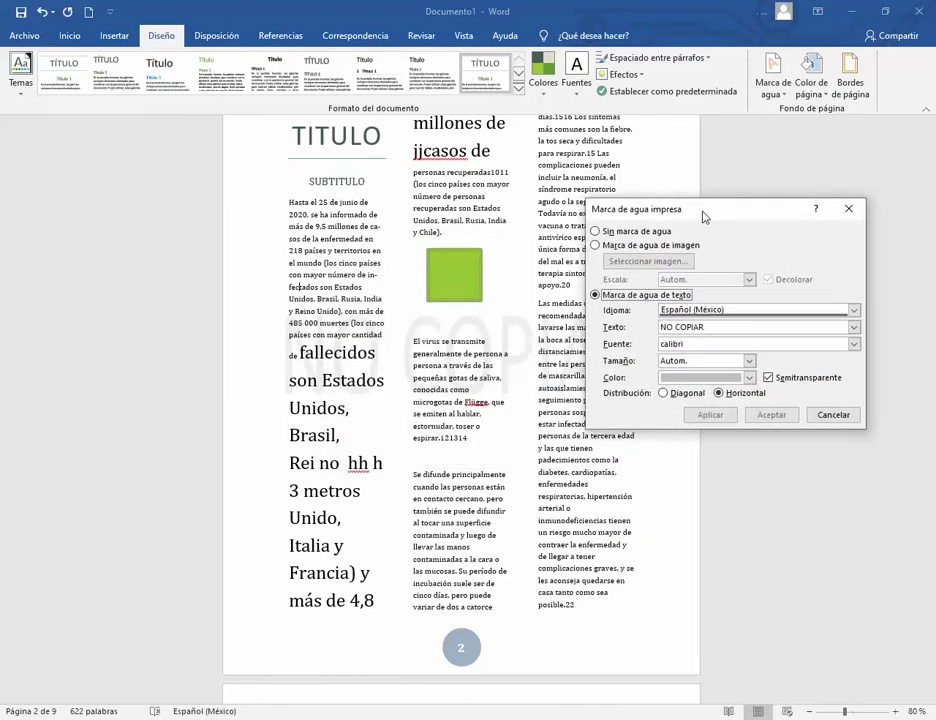
pyautogui.click(598, 233)
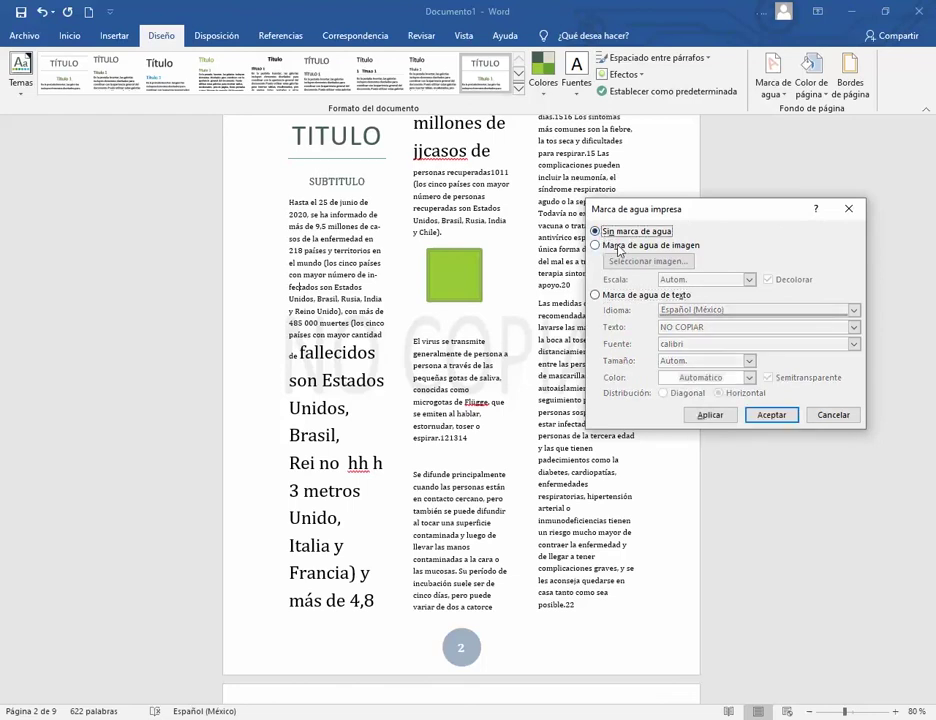
pyautogui.click(597, 296)
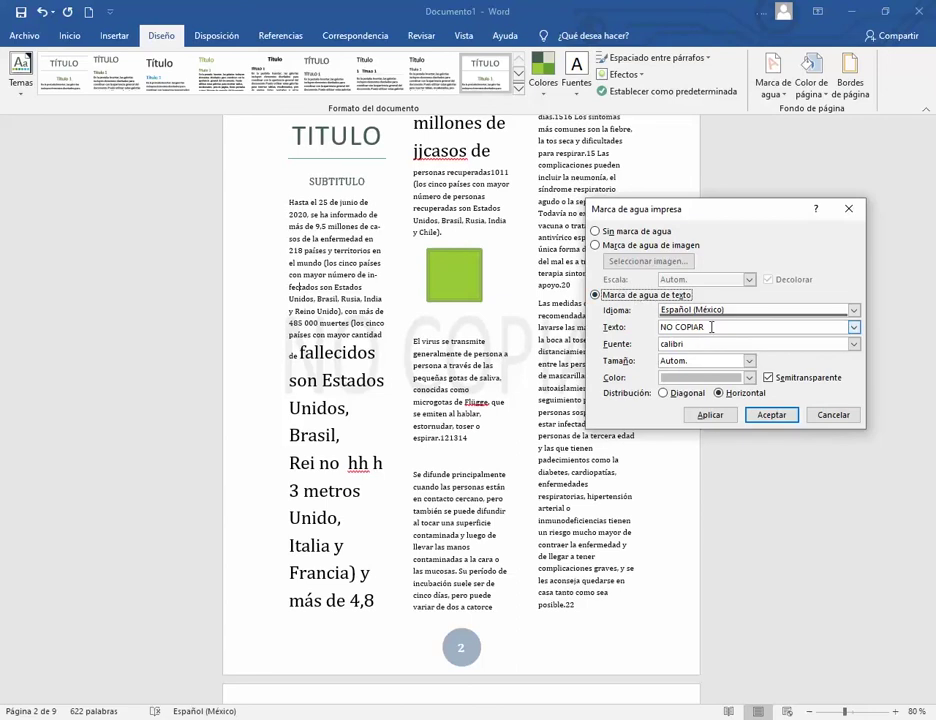
pyautogui.moveTo(711, 327); pyautogui.dragTo(641, 332)
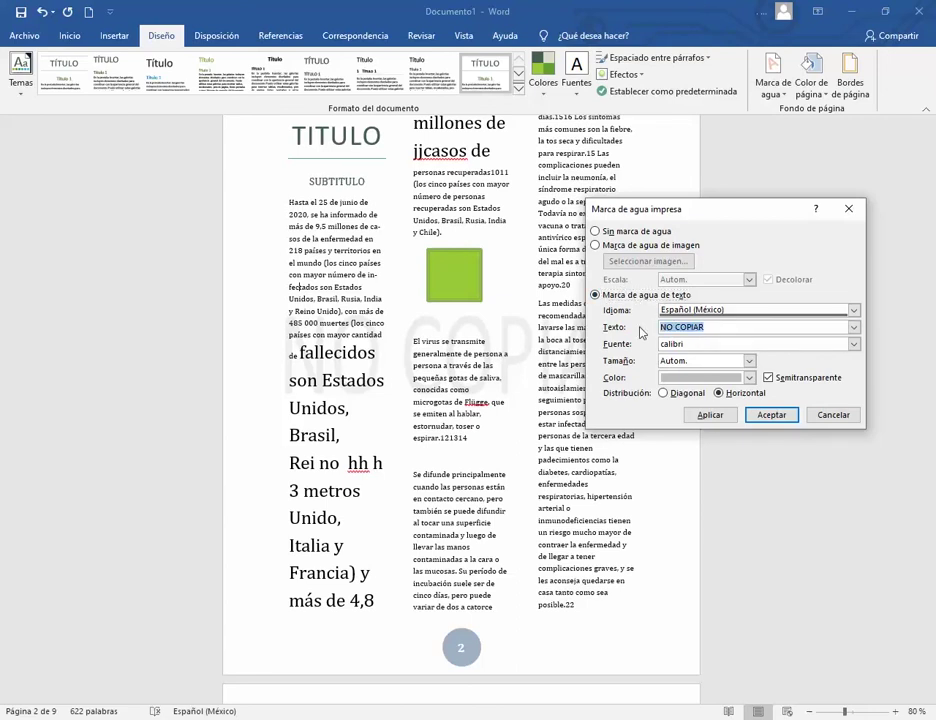
pyautogui.press('BackSpace')
# - Set the watermark text's font to Cambria and its size to 40, and apply it horizontally
pyautogui.click(853, 344)
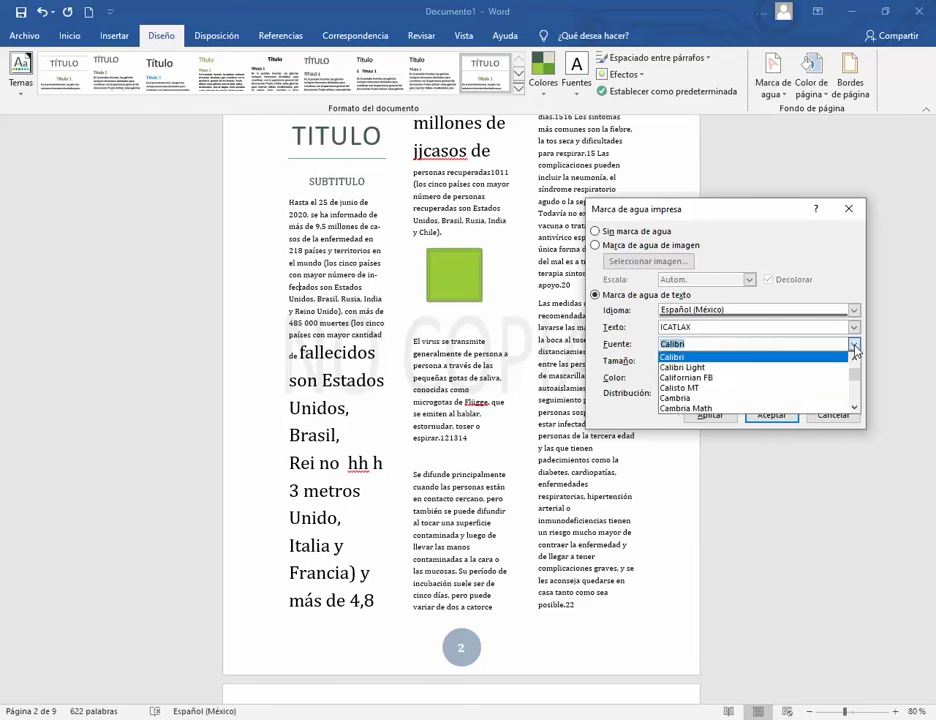
pyautogui.click(700, 398)
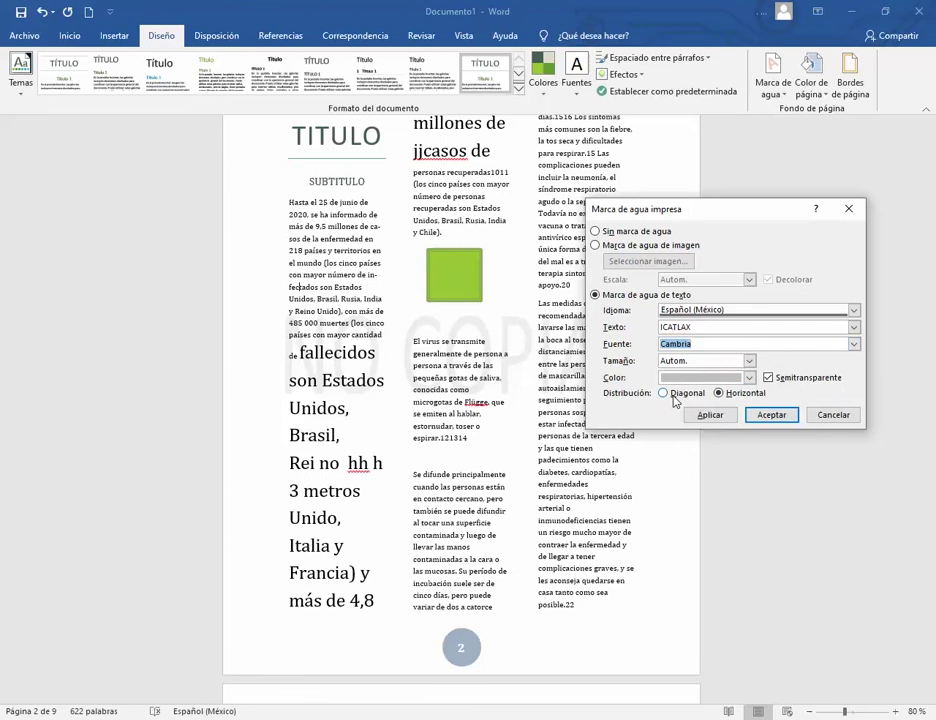
pyautogui.click(749, 361)
pyautogui.click(708, 392)
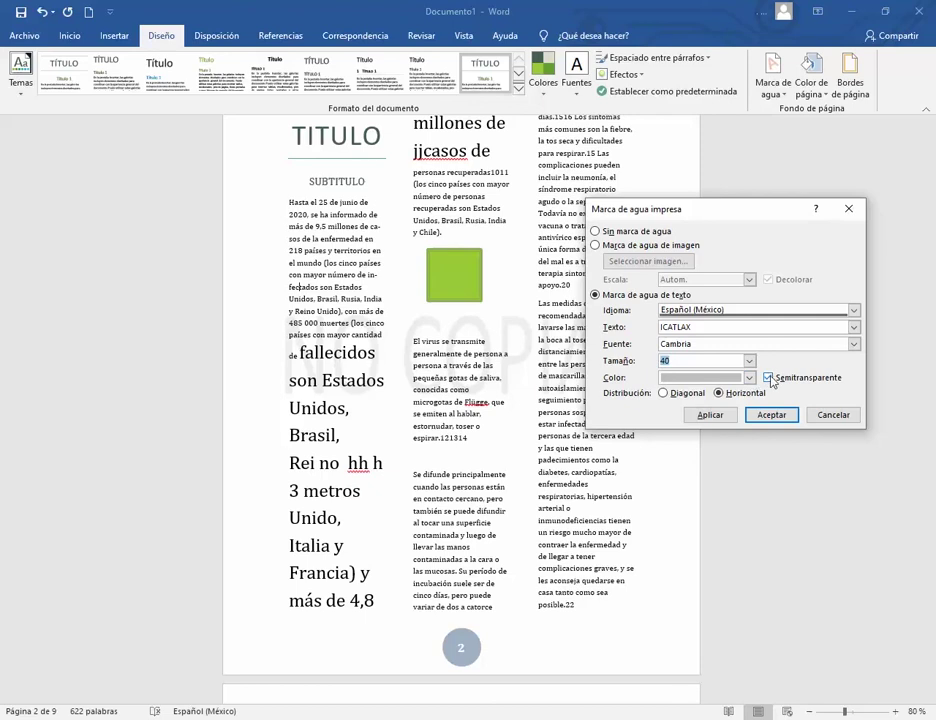
pyautogui.click(712, 415)
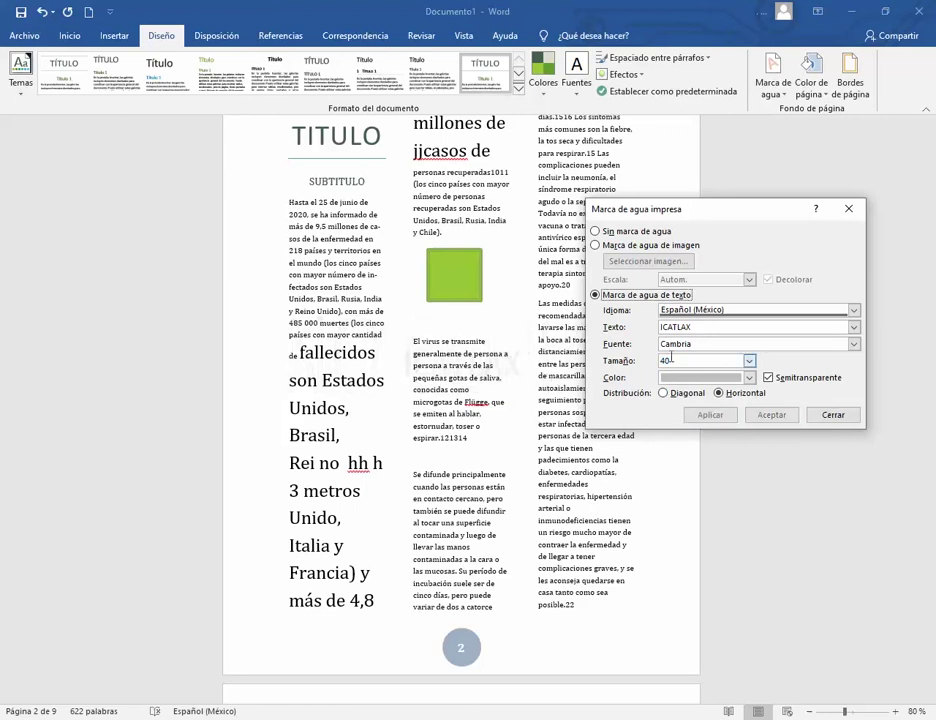
# - Enlarge the ICATLAX watermark text to size 105 and apply it
pyautogui.click(749, 377)
pyautogui.click(749, 360)
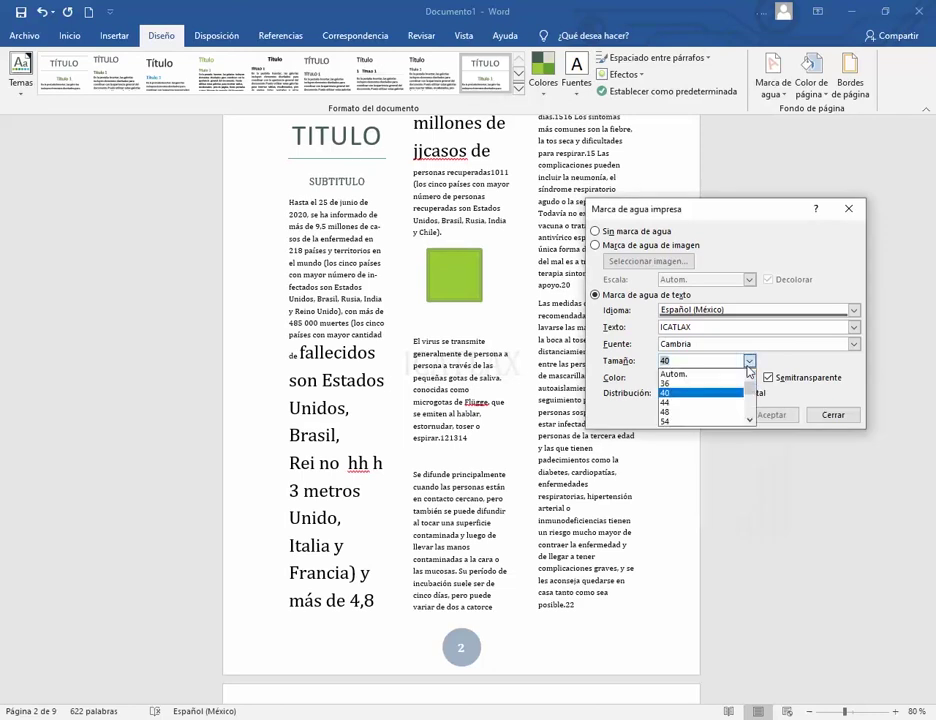
pyautogui.scroll(-3, 714, 400)
pyautogui.click(714, 400)
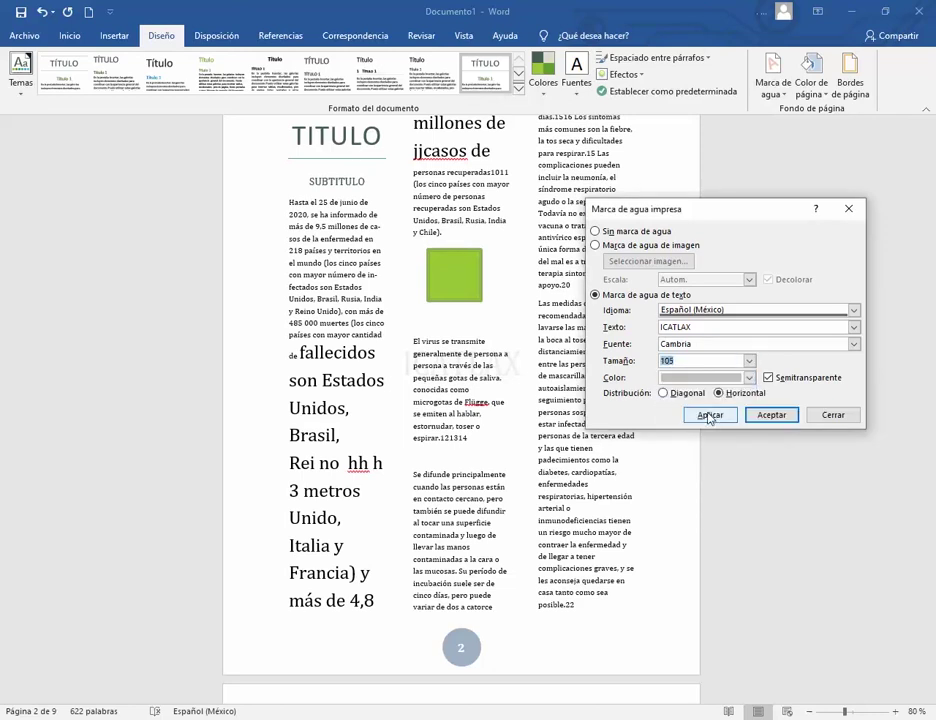
pyautogui.click(709, 416)
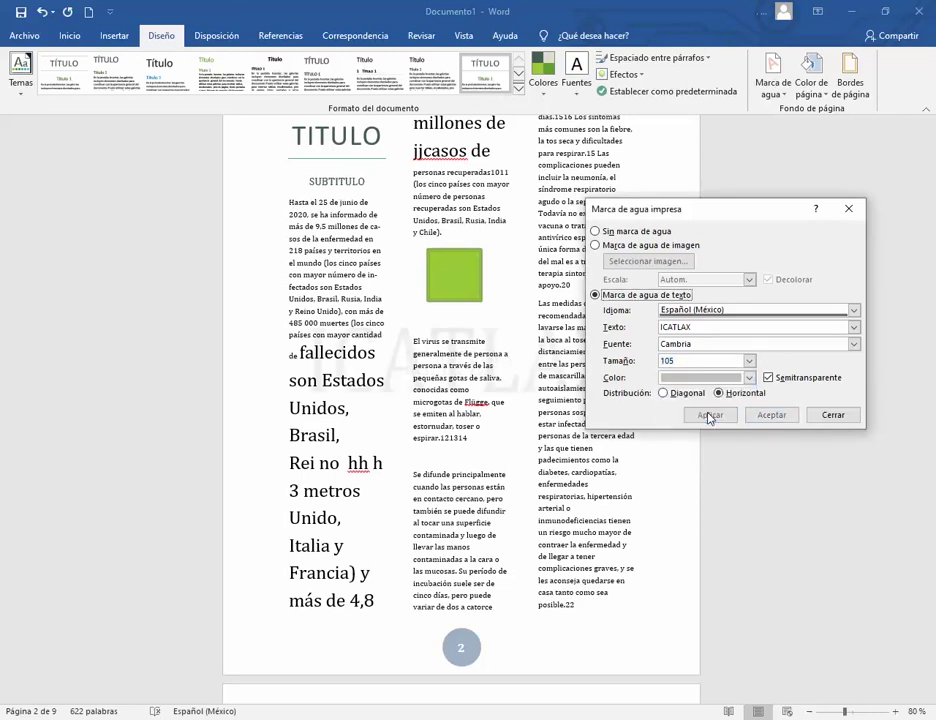
# - Set the ICATLAX watermark to size 144 with a diagonal layout, applying each change to the page
pyautogui.click(749, 360)
pyautogui.click(721, 417)
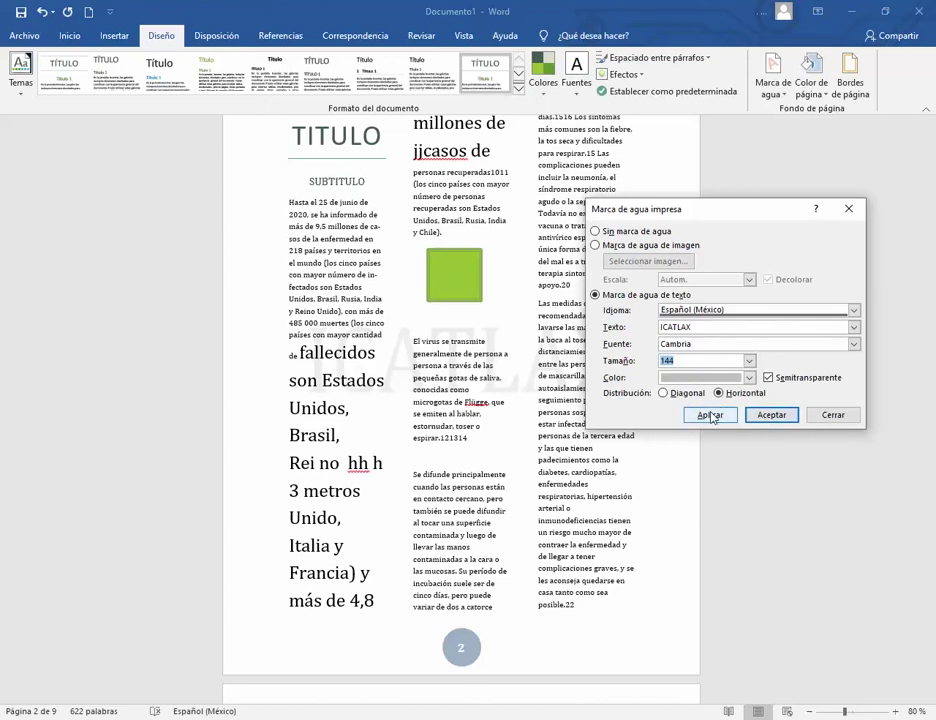
pyautogui.click(712, 417)
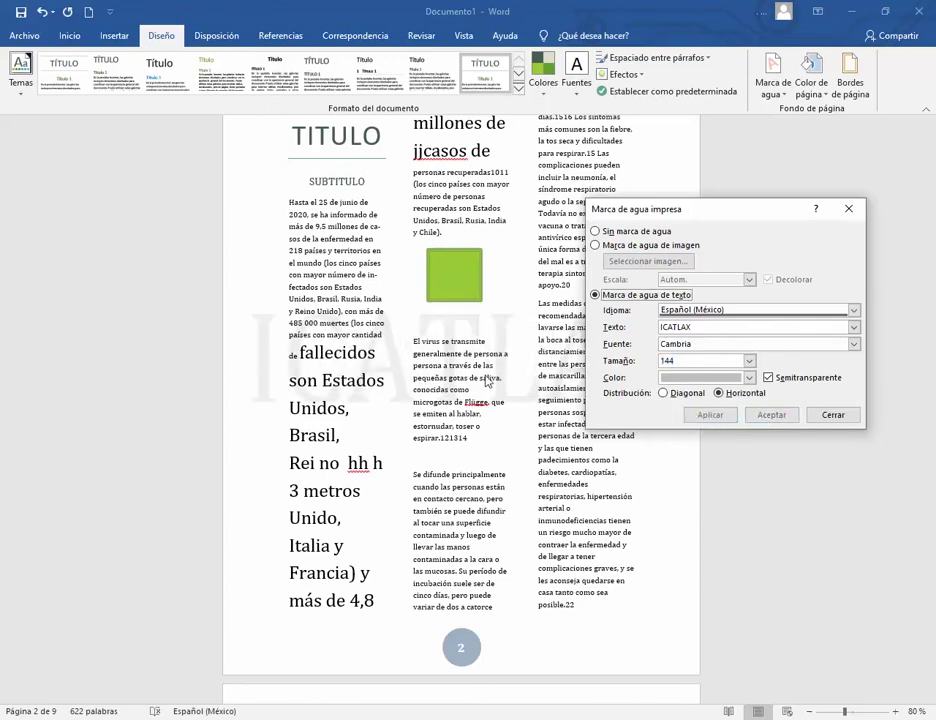
pyautogui.click(663, 393)
pyautogui.click(710, 414)
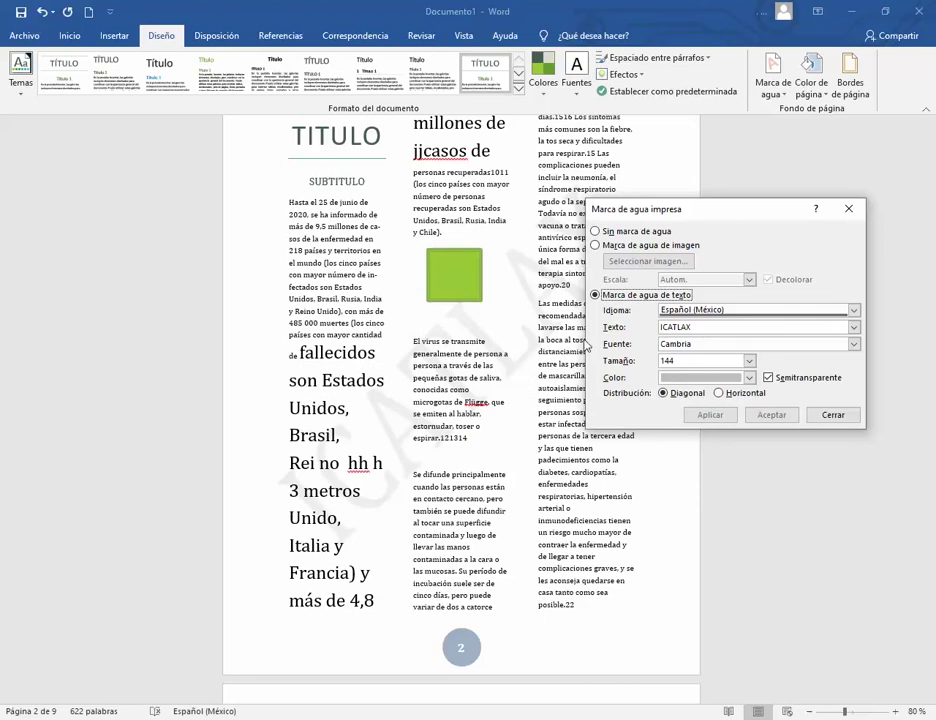
# - Change to an image watermark using ICATLAX.png from the Imágenes folder, turn off Decolorar and apply it
pyautogui.click(615, 245)
pyautogui.click(626, 262)
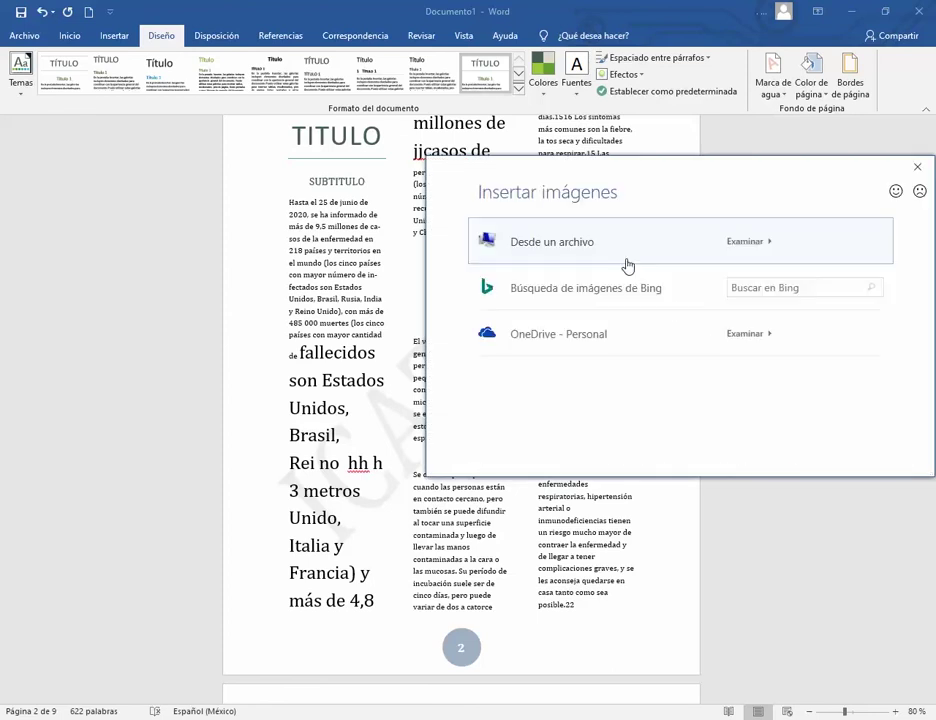
pyautogui.click(590, 250)
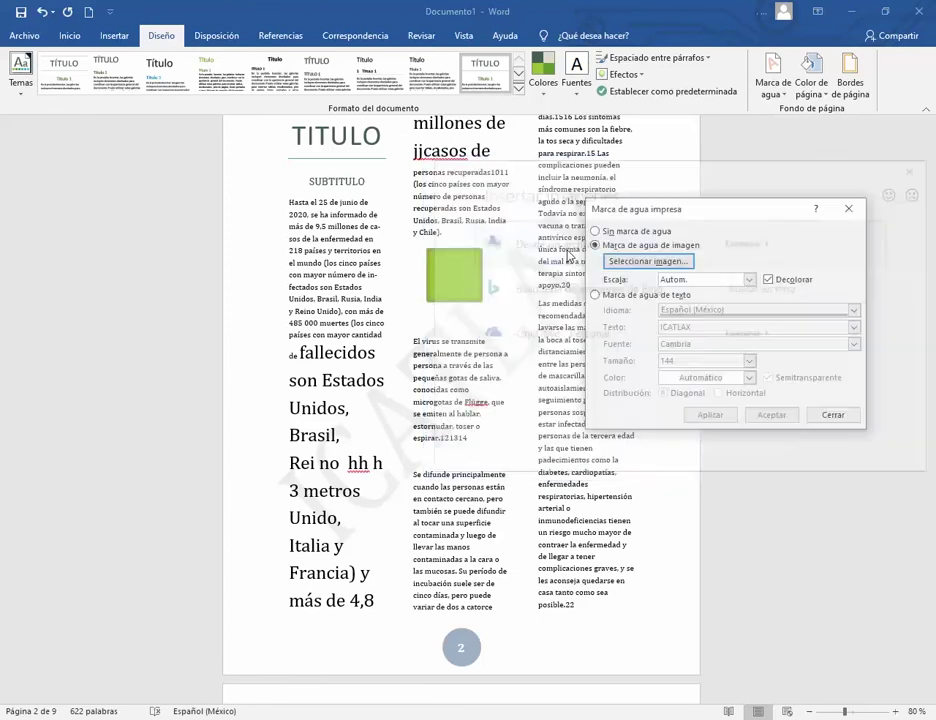
pyautogui.scroll(-5, 667, 376)
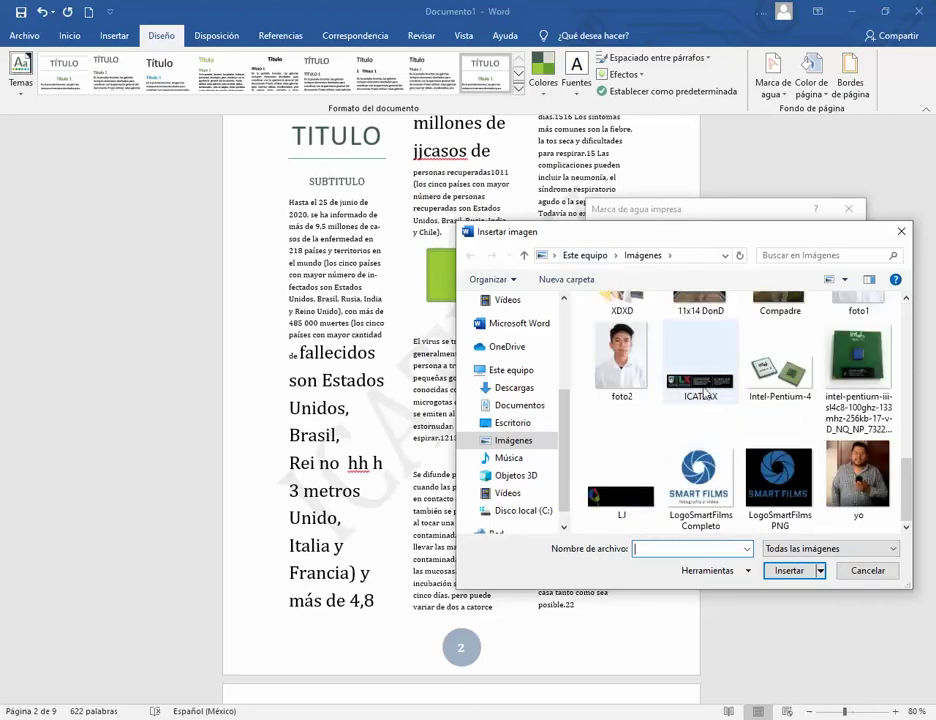
pyautogui.doubleClick(703, 383)
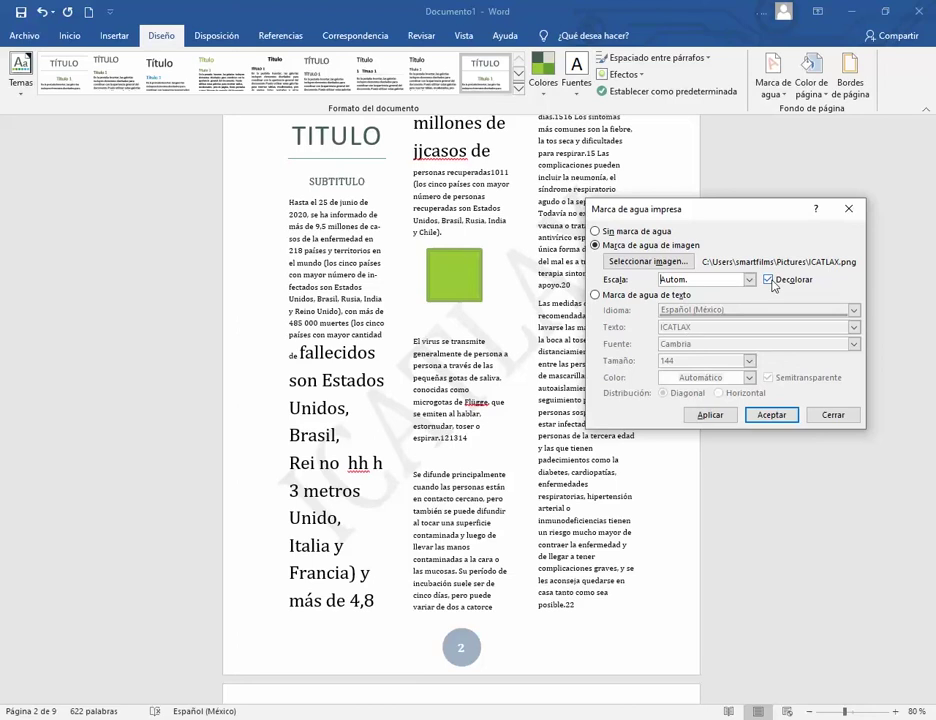
pyautogui.click(768, 280)
pyautogui.click(711, 414)
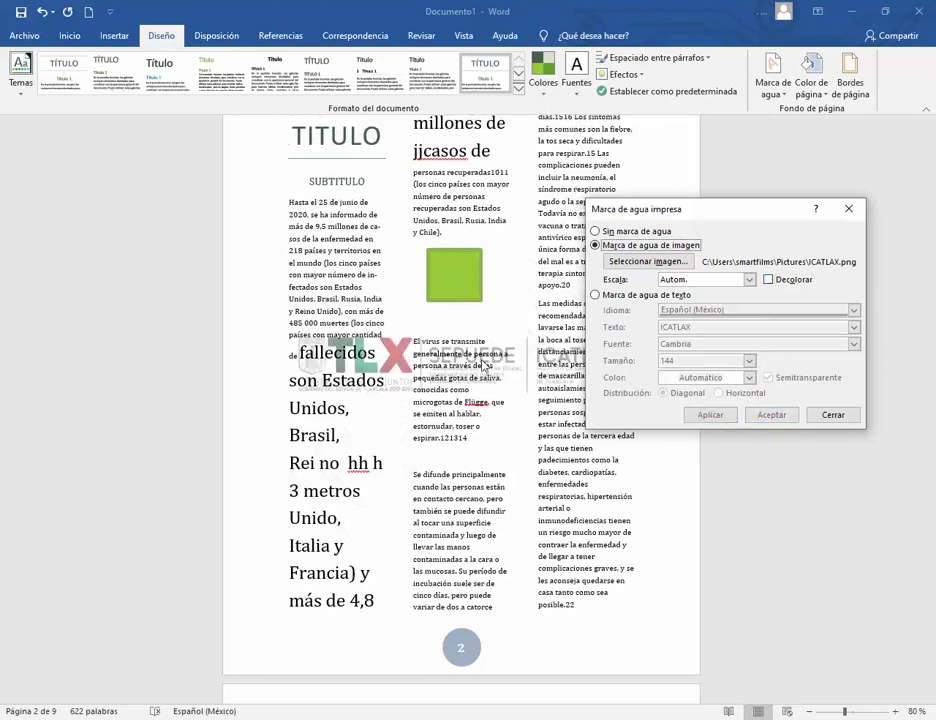
# - Turn Decolorar back on for the ICATLAX.png image watermark, apply it and close the watermark settings
pyautogui.moveTo(654, 203); pyautogui.dragTo(617, 179)
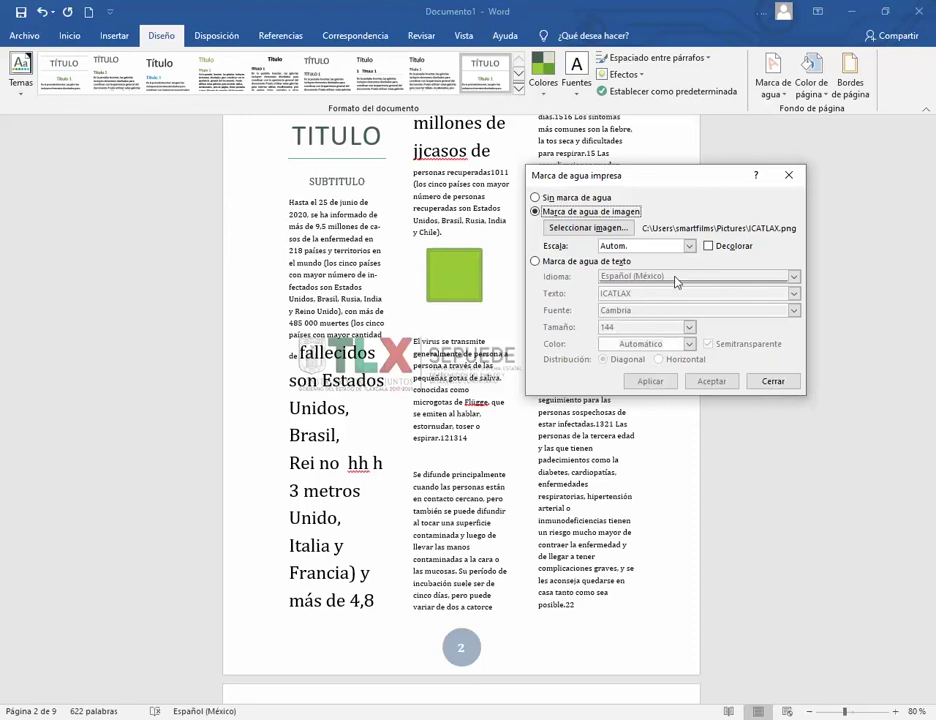
pyautogui.click(712, 245)
pyautogui.click(649, 382)
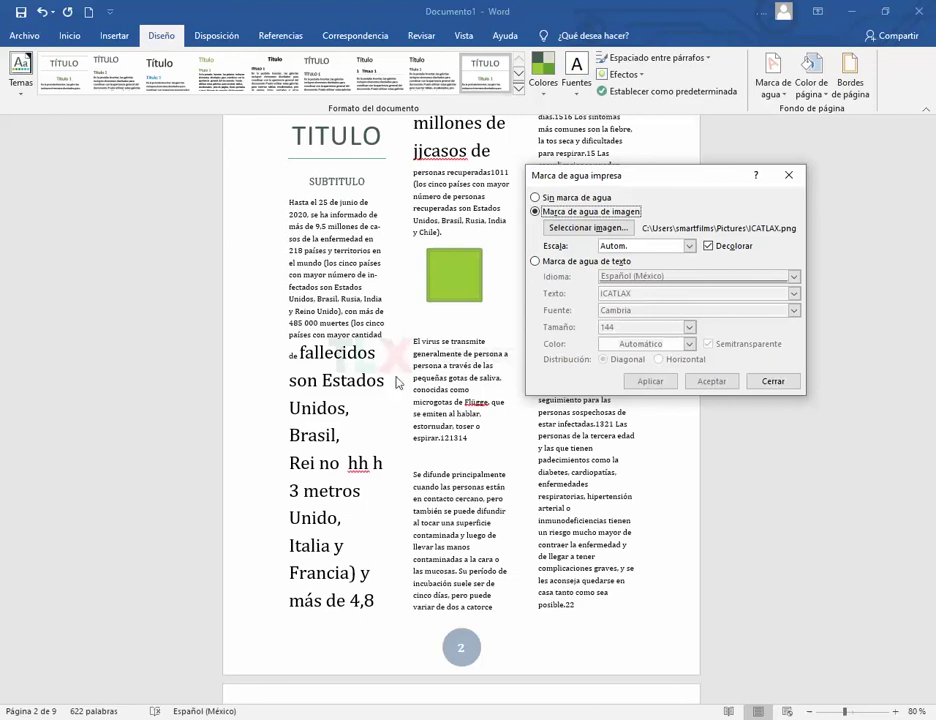
pyautogui.click(770, 381)
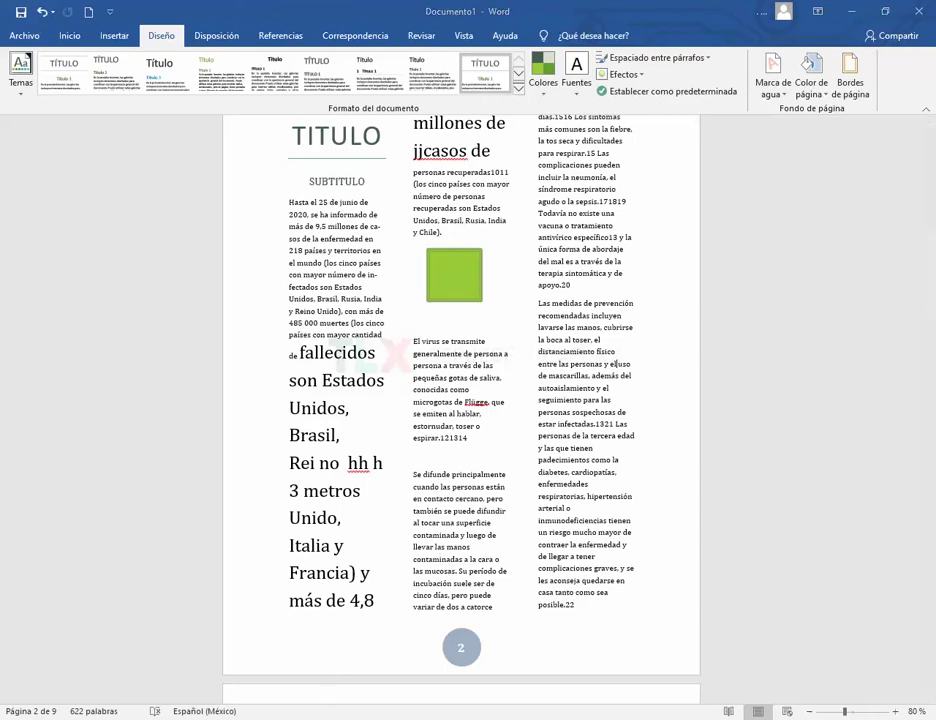
# - Switch to the MOS 2016 study guide PDF in Foxit PhantomPDF, review the Objective 1.3 practice tasks and the contents pages, and return to the cover
pyautogui.hotkey('alt', 'Tab')
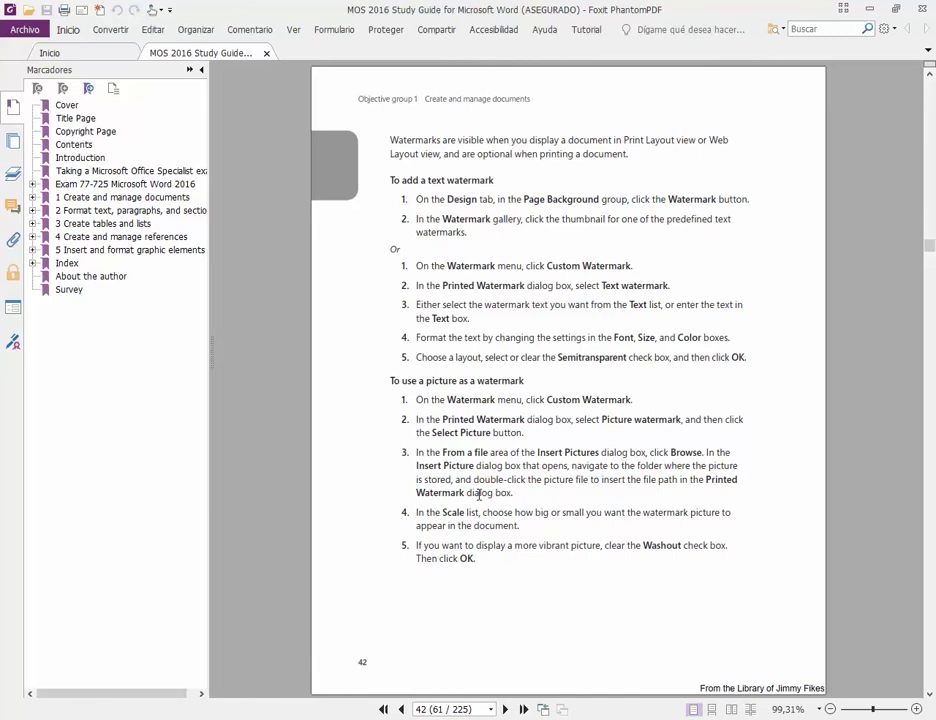
pyautogui.scroll(-2, 480, 494)
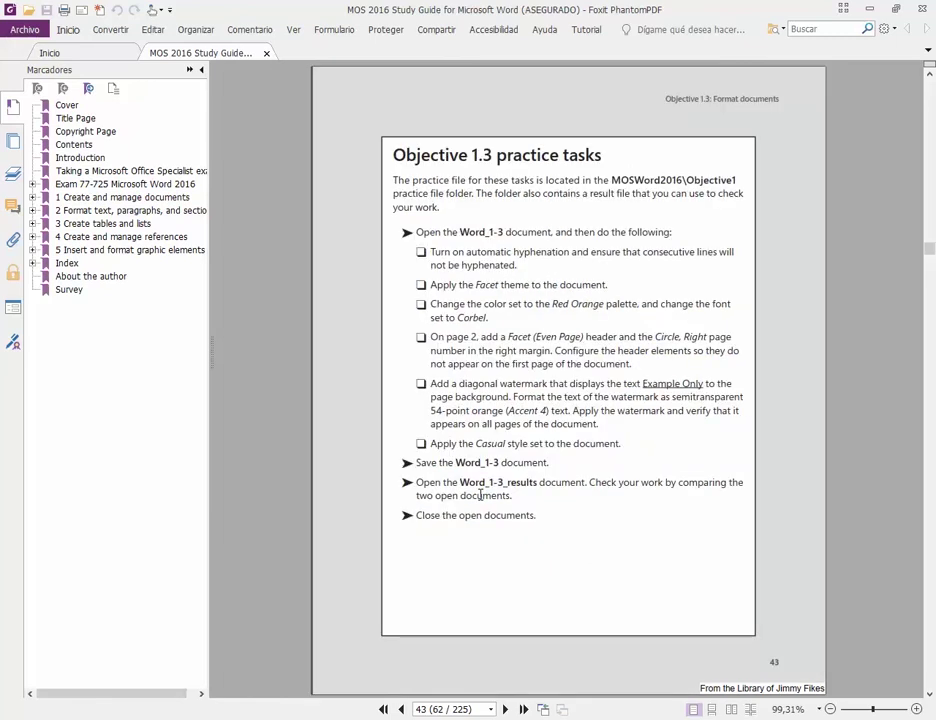
pyautogui.click(80, 144)
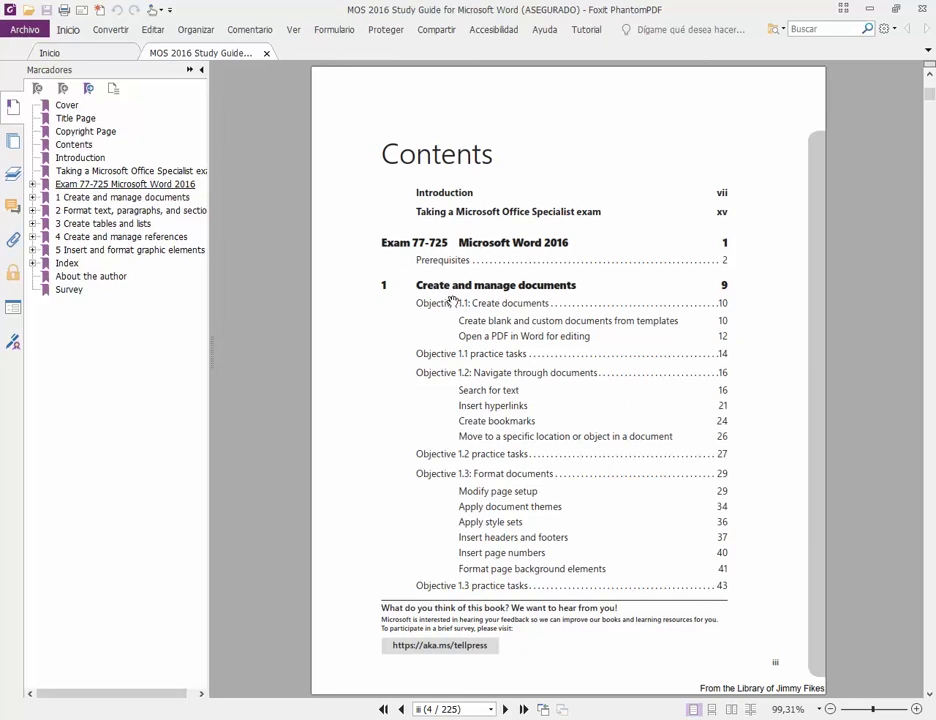
pyautogui.scroll(-1, 449, 370)
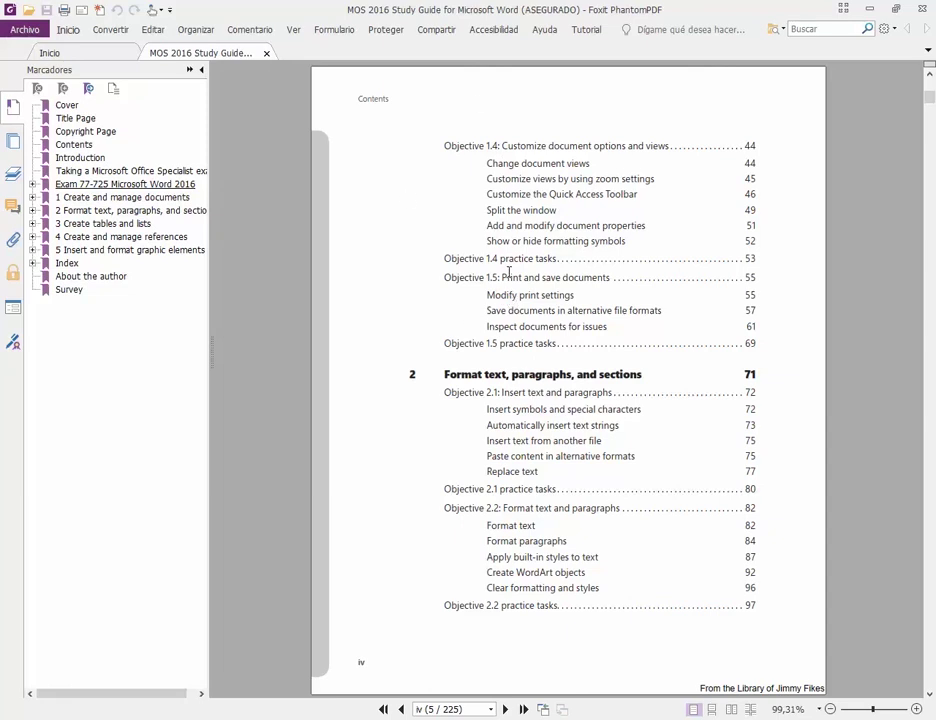
pyautogui.scroll(-3, 509, 271)
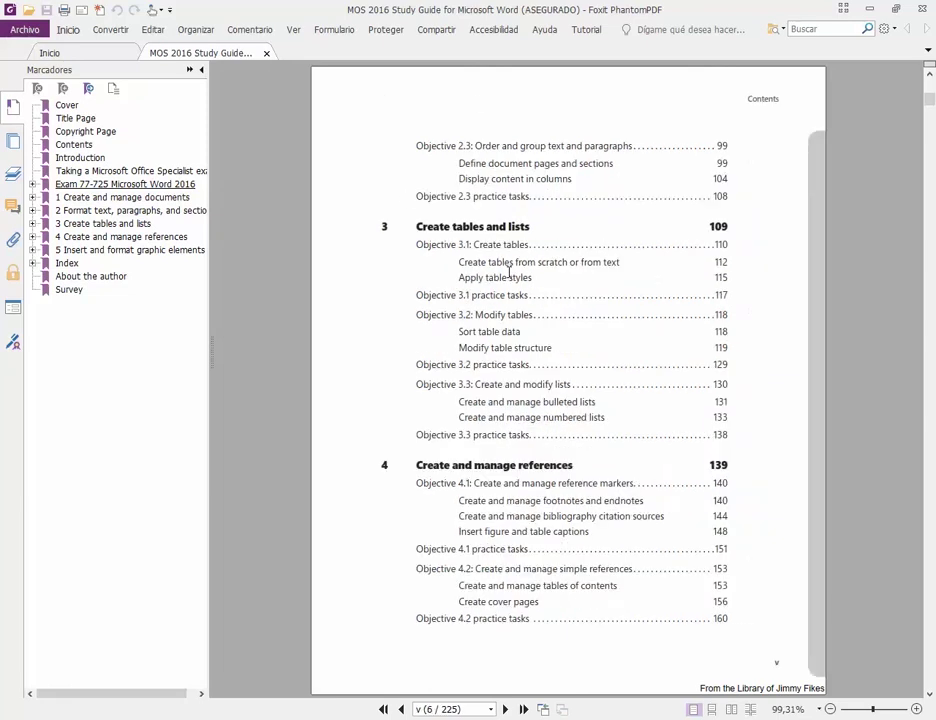
pyautogui.scroll(2, 509, 271)
pyautogui.scroll(5, 509, 271)
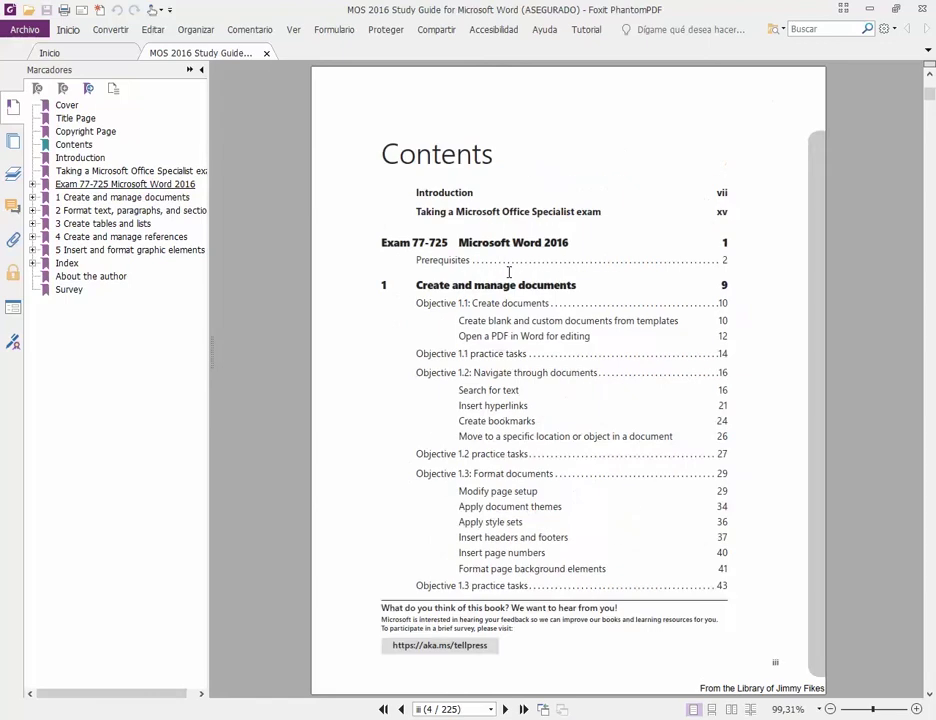
pyautogui.scroll(-3, 509, 271)
pyautogui.press('Home')
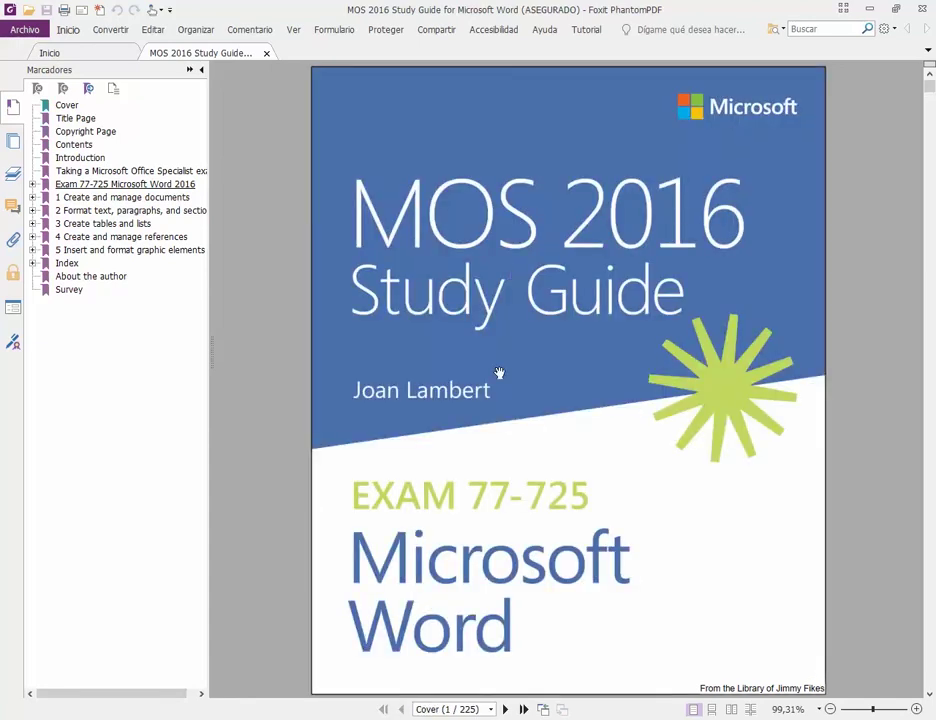